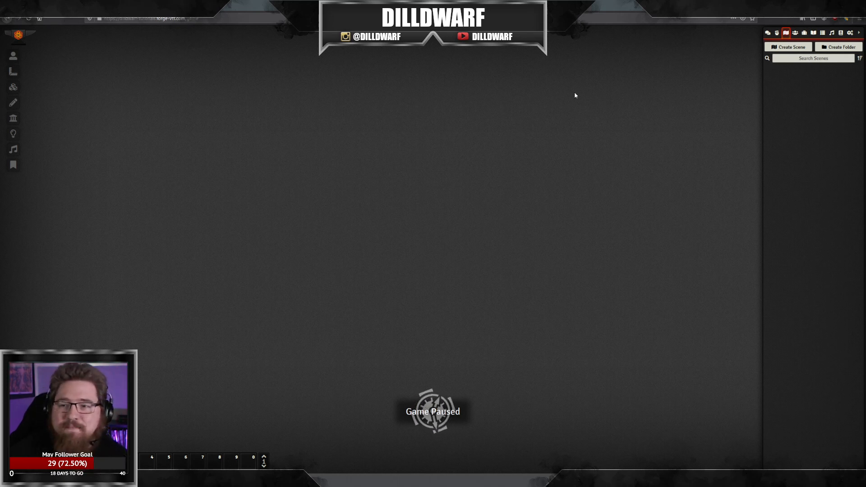
# Step: Create a new scene named World Map
pyautogui.click(789, 47)
pyautogui.click(725, 57)
pyautogui.write('Wo')
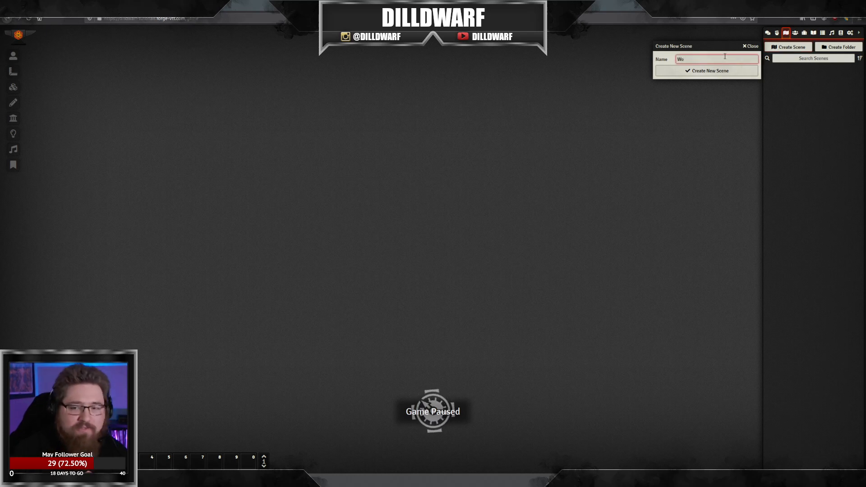
pyautogui.write('rld Map')
pyautogui.press('Return')
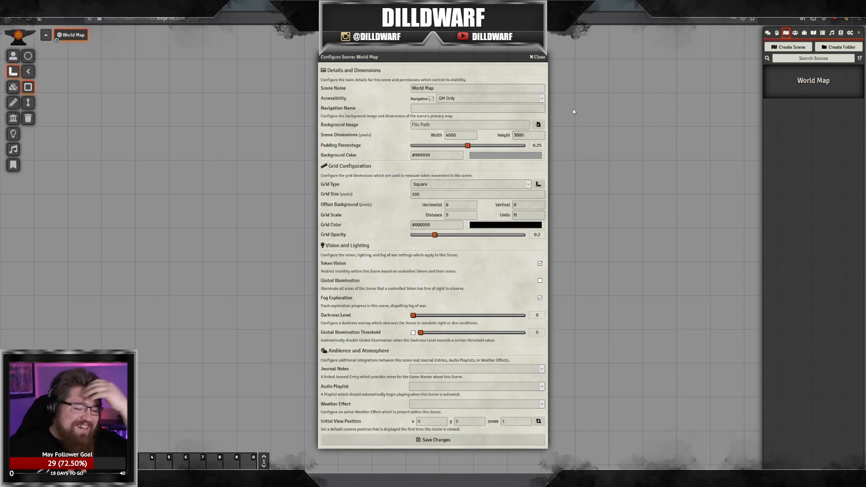
# Step: Set the scene's background image to The_Sword_Coast_REVISED_FINAL.jpg from the Maps folder of the assets library
pyautogui.click(452, 109)
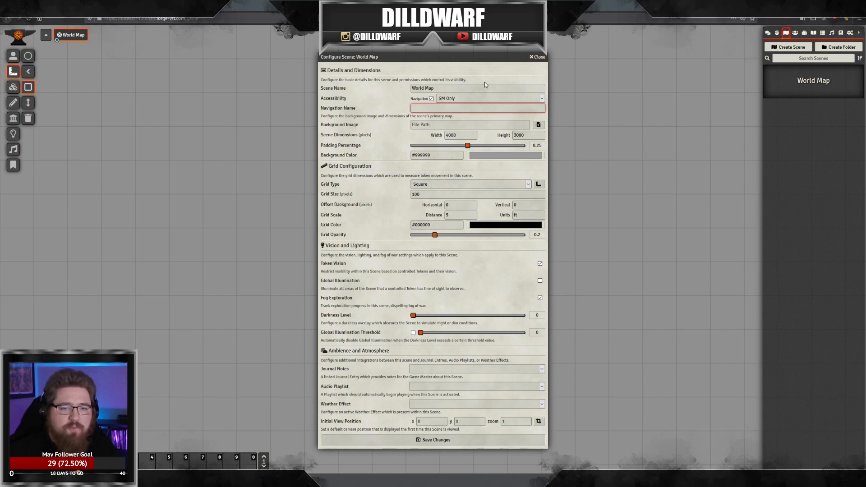
pyautogui.click(537, 124)
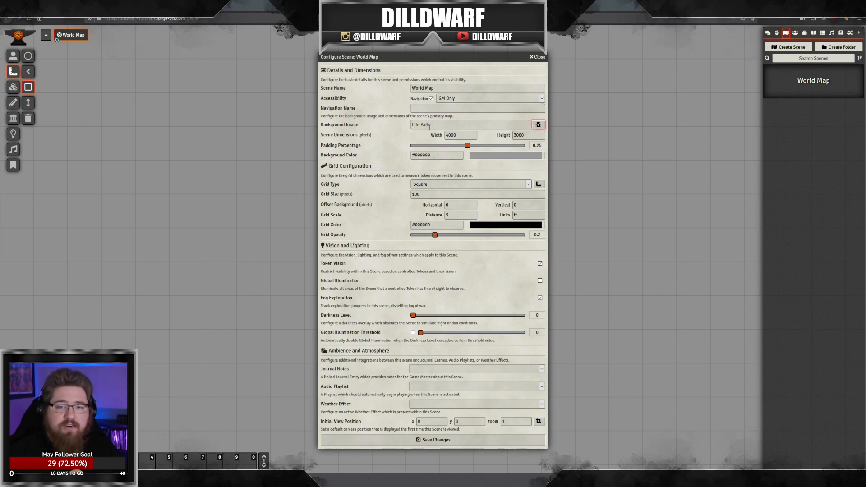
pyautogui.scroll(-10, 404, 230)
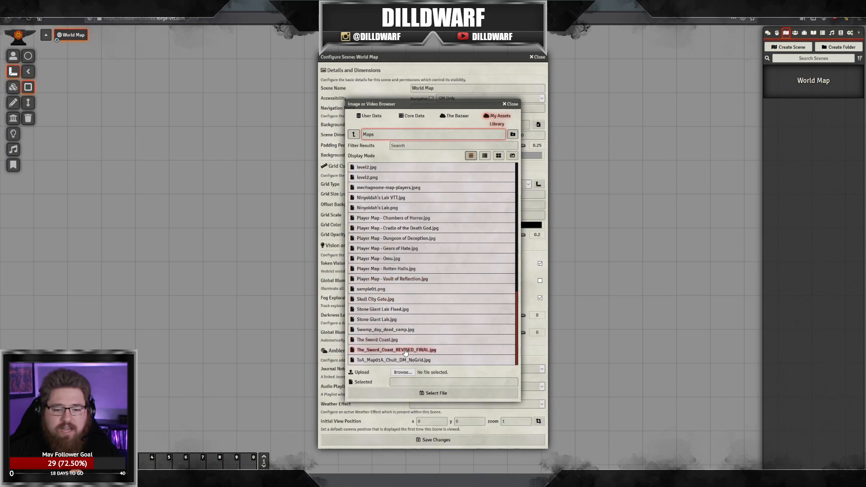
pyautogui.click(399, 350)
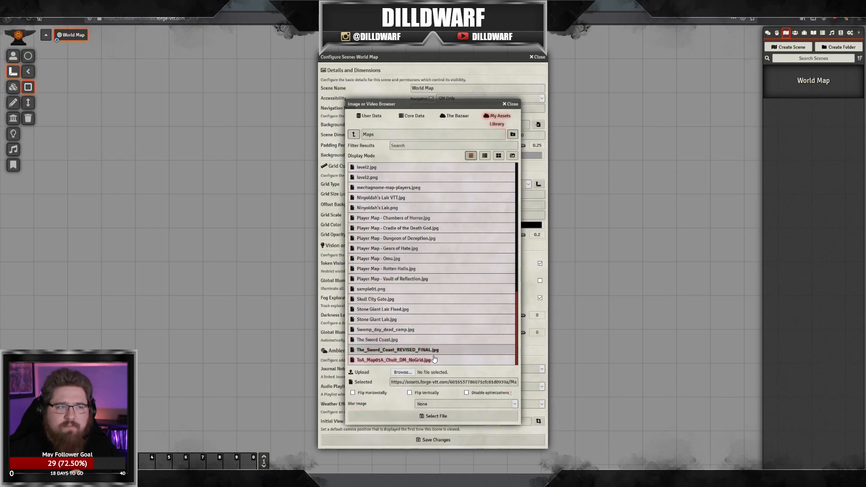
pyautogui.click(432, 416)
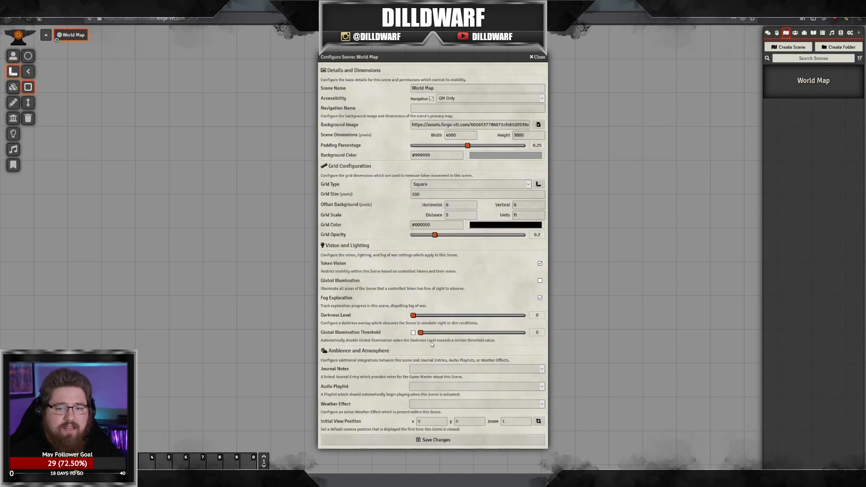
pyautogui.hotkey('alt', 'Tab')
pyautogui.hotkey('alt', 'Left')
pyautogui.click(205, 183)
pyautogui.hotkey('ctrl', 'f')
pyautogui.hotkey('alt', 'Tab')
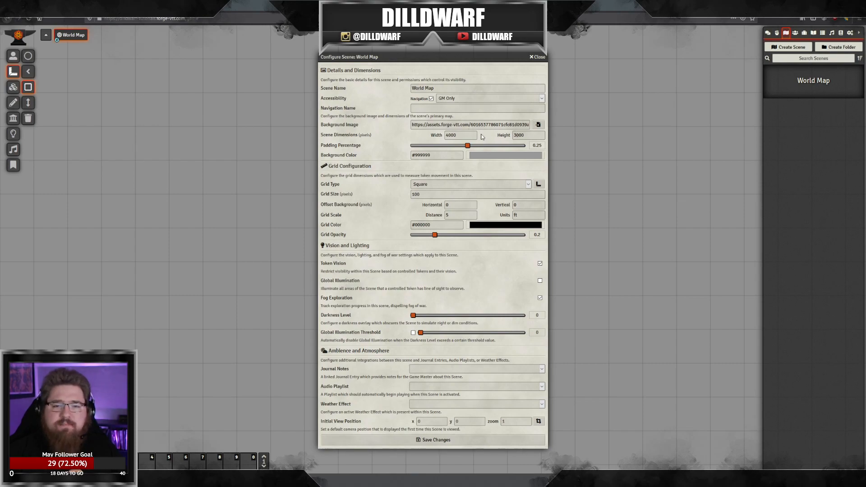
# Step: Choose The_Sword_Coast_REVISED_FINAL.jpg again as the World Map scene's background image
pyautogui.click(537, 125)
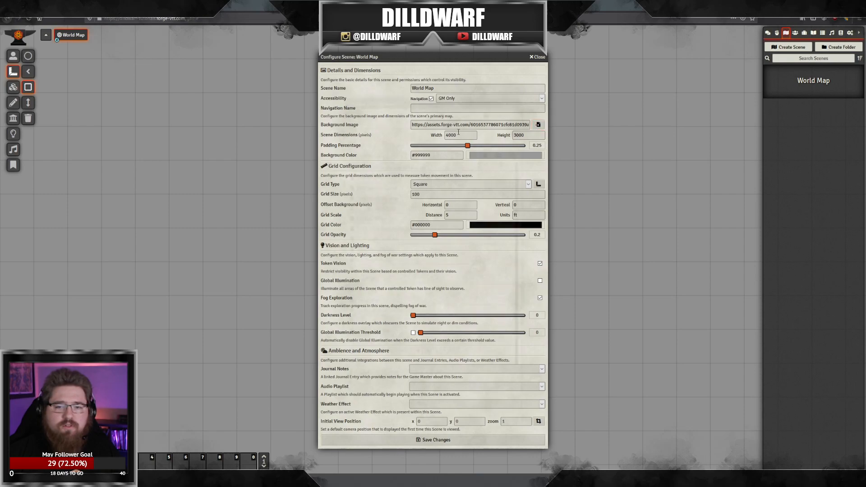
pyautogui.scroll(-8, 402, 325)
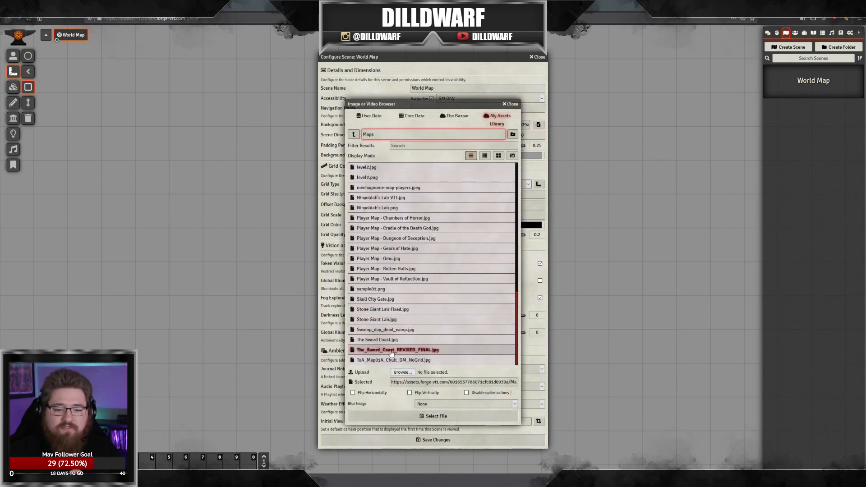
pyautogui.click(390, 352)
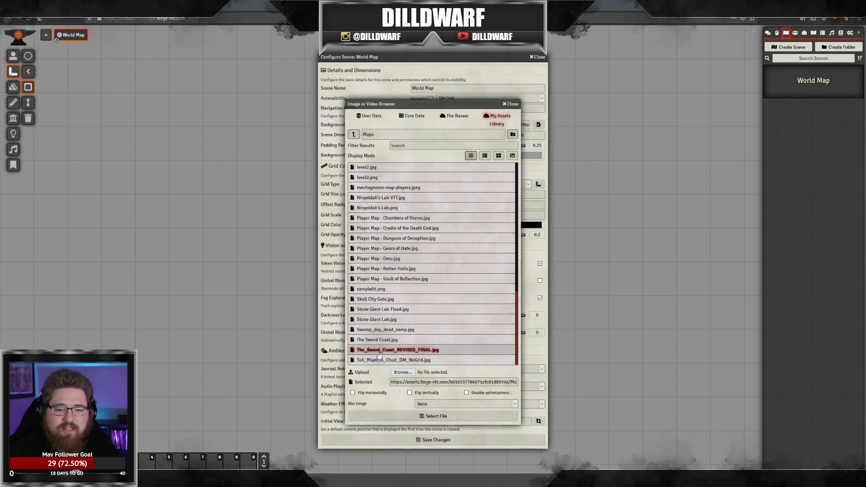
pyautogui.click(428, 416)
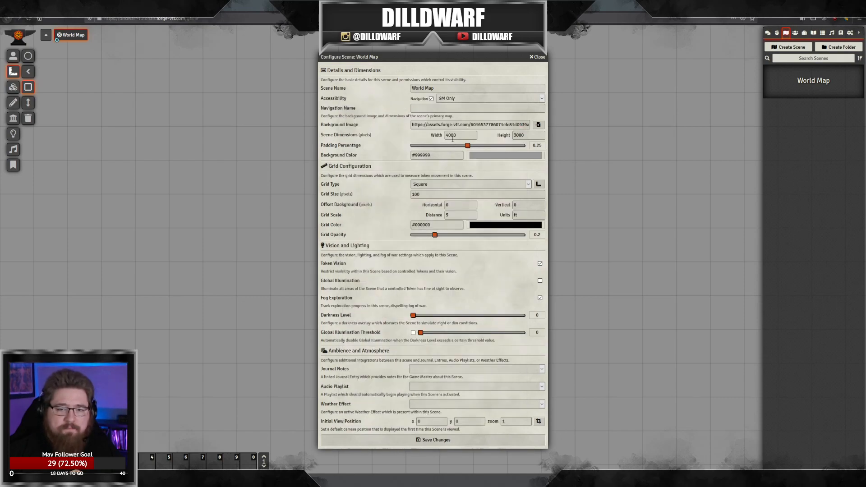
pyautogui.doubleClick(523, 135)
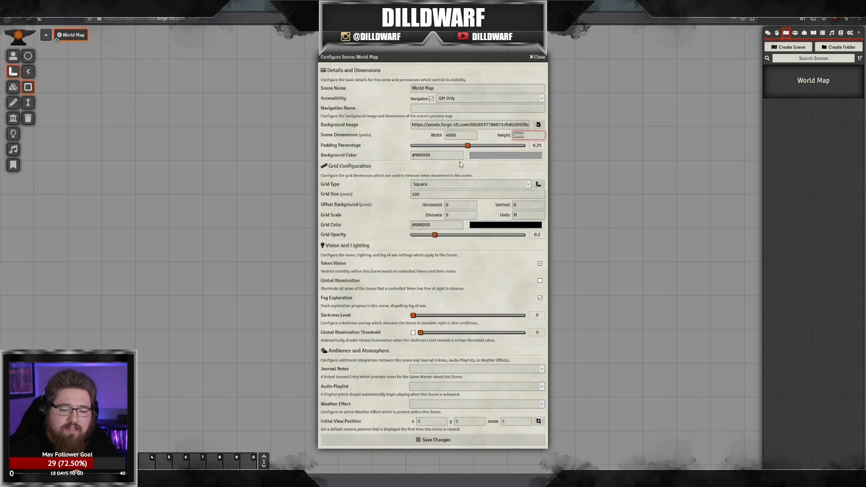
pyautogui.doubleClick(459, 135)
pyautogui.click(144, 479)
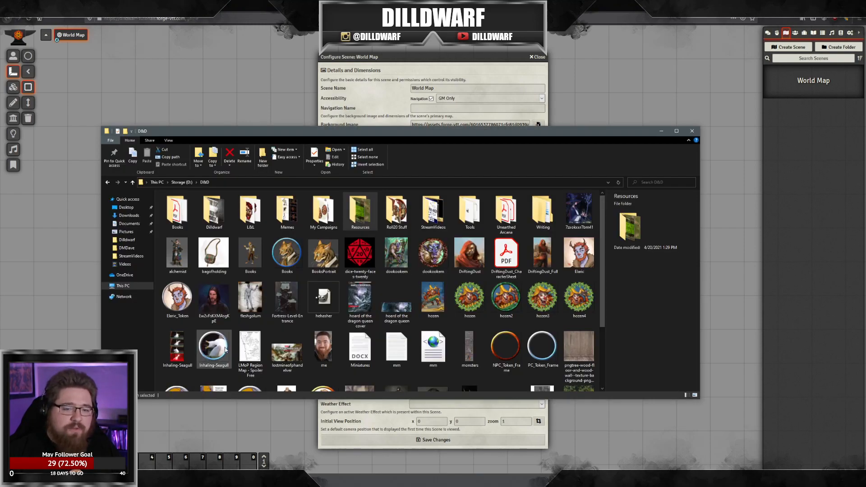
pyautogui.hotkey('alt', 'Tab')
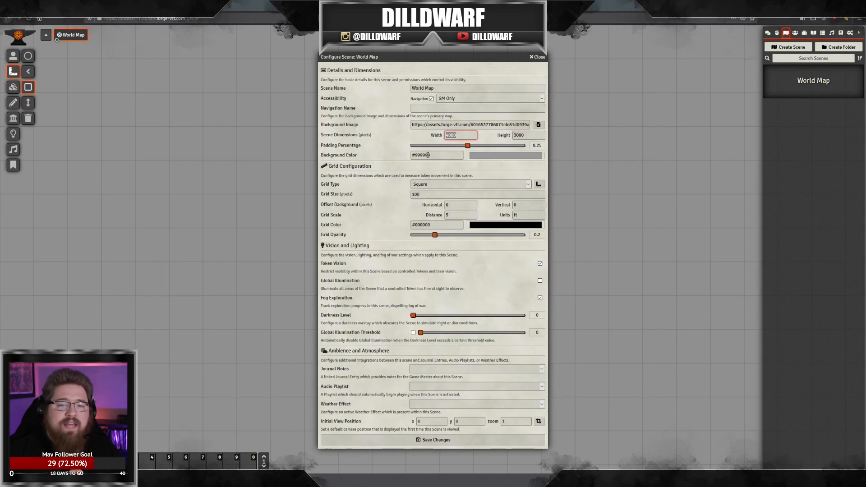
pyautogui.press('Tab')
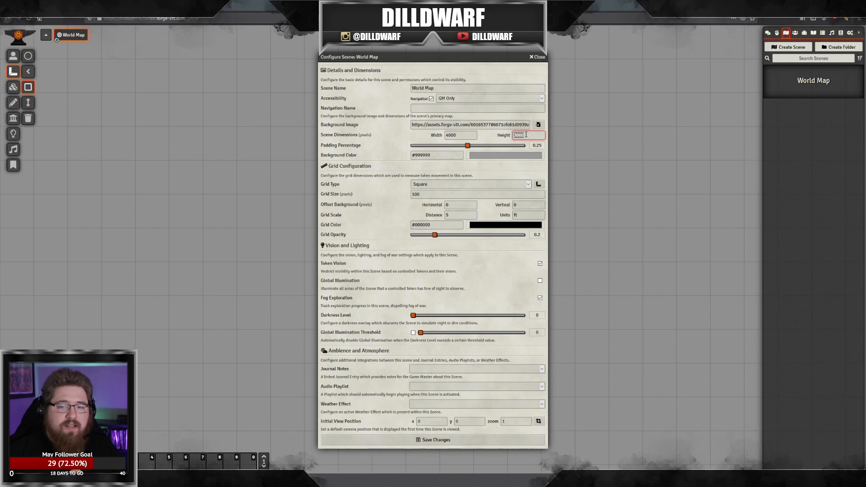
pyautogui.doubleClick(451, 135)
pyautogui.doubleClick(518, 136)
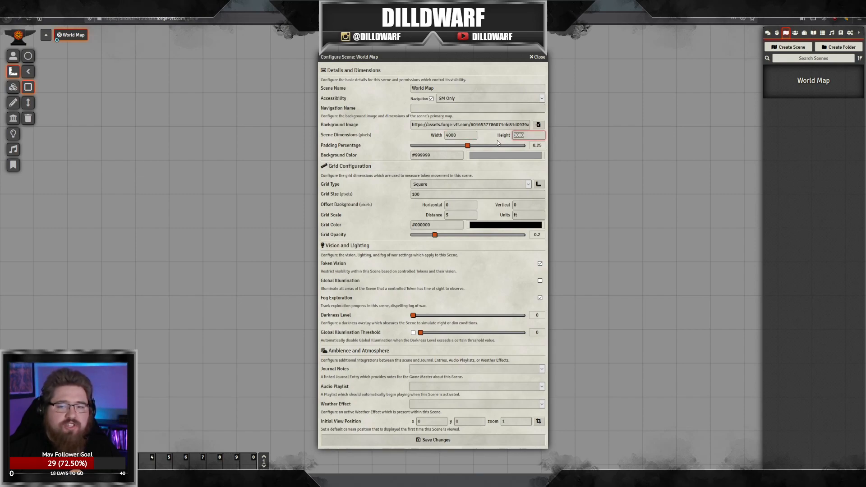
# Step: Switch to File Explorer, search the D&D folder for The_Sword, and check the pixel dimensions of the Sword Coast map image
pyautogui.doubleClick(460, 134)
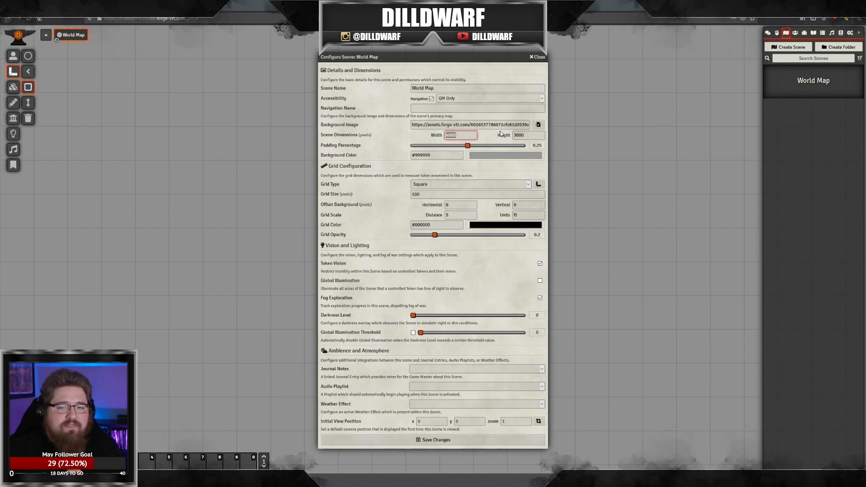
pyautogui.hotkey('alt', 'Tab')
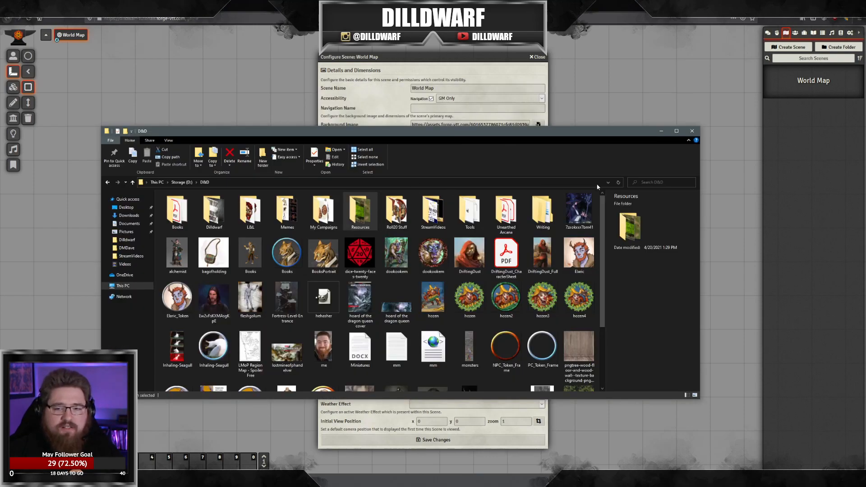
pyautogui.hotkey('ctrl', 'f')
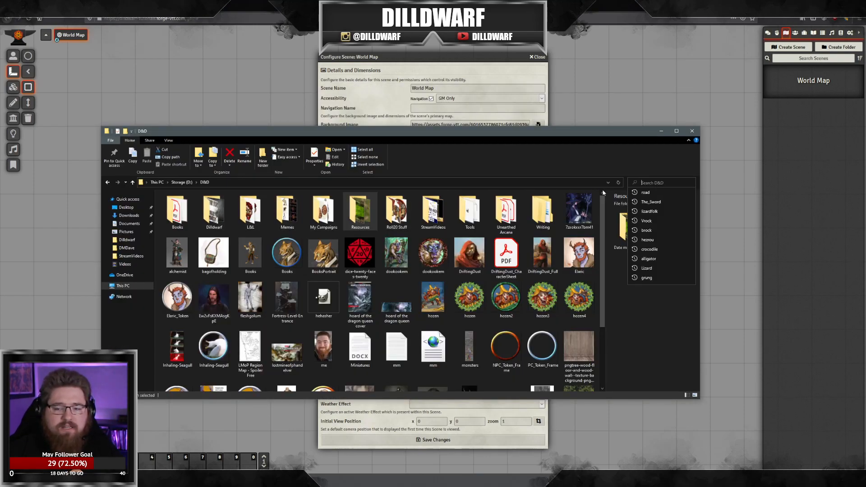
pyautogui.write('The_Sword')
pyautogui.press('Return')
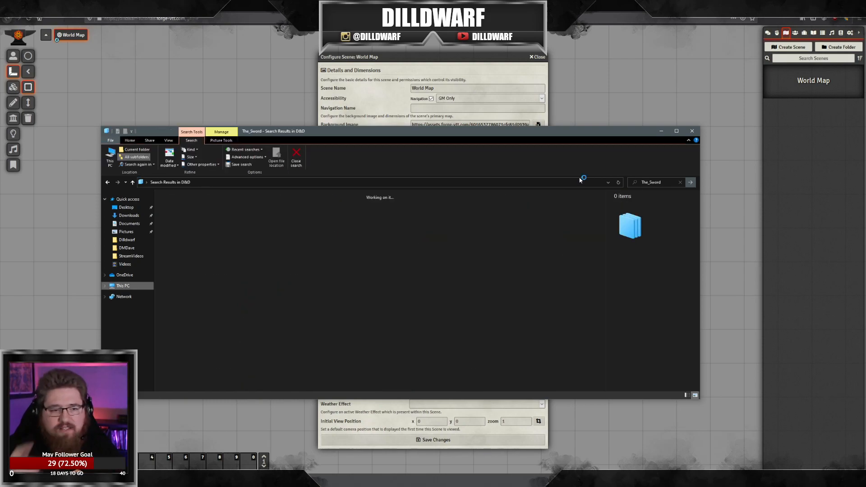
pyautogui.moveTo(394, 135); pyautogui.dragTo(358, 132)
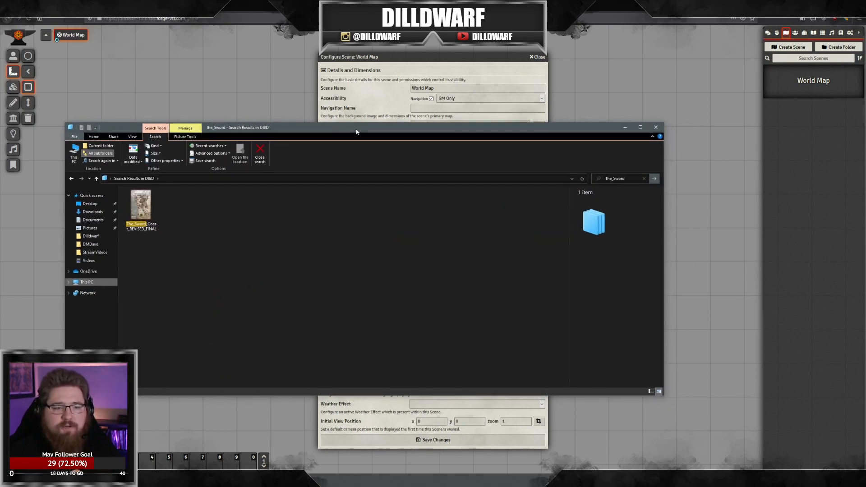
pyautogui.click(147, 203)
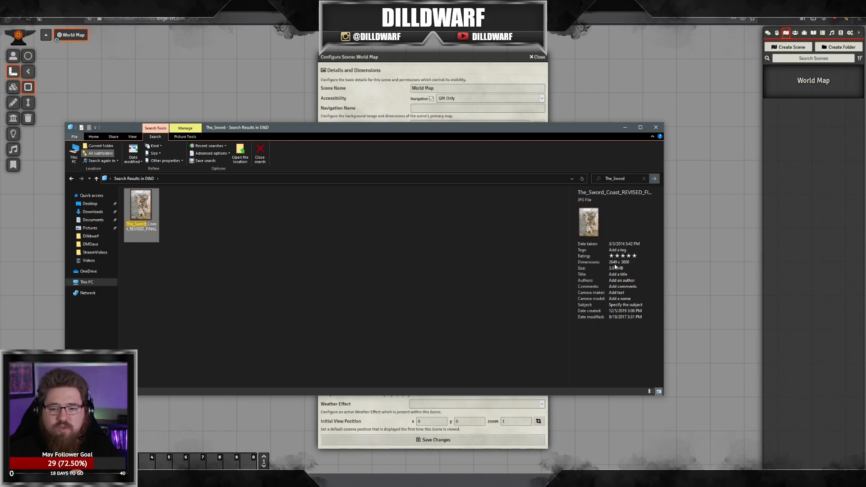
pyautogui.hotkey('alt', 'Tab')
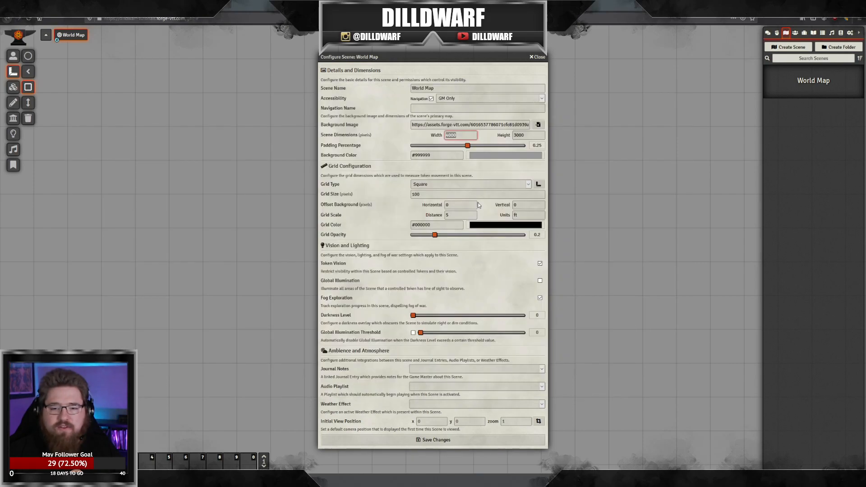
# Step: Set the scene dimensions to a width of 2649 and a height of 3800 pixels
pyautogui.write('2649')
pyautogui.press('Tab')
pyautogui.write('38')
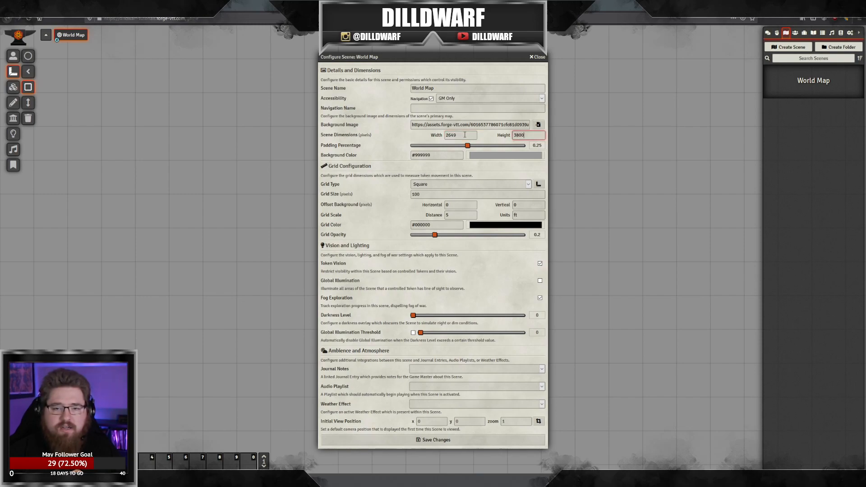
pyautogui.click(438, 165)
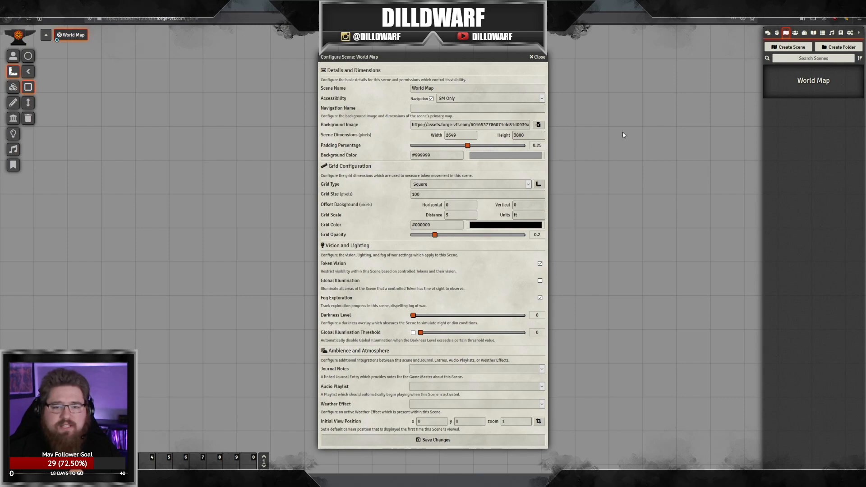
# Step: Change the scene's background color to black (#000000) and set the grid type to Gridless
pyautogui.click(501, 155)
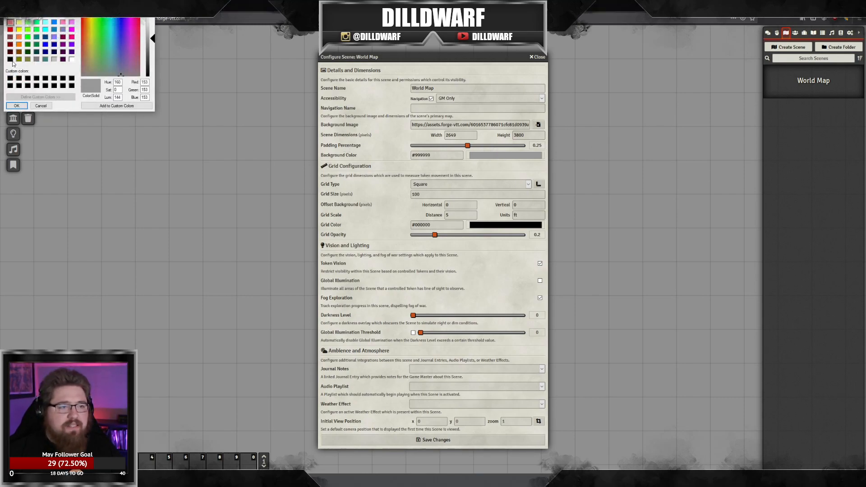
pyautogui.click(10, 59)
pyautogui.click(17, 105)
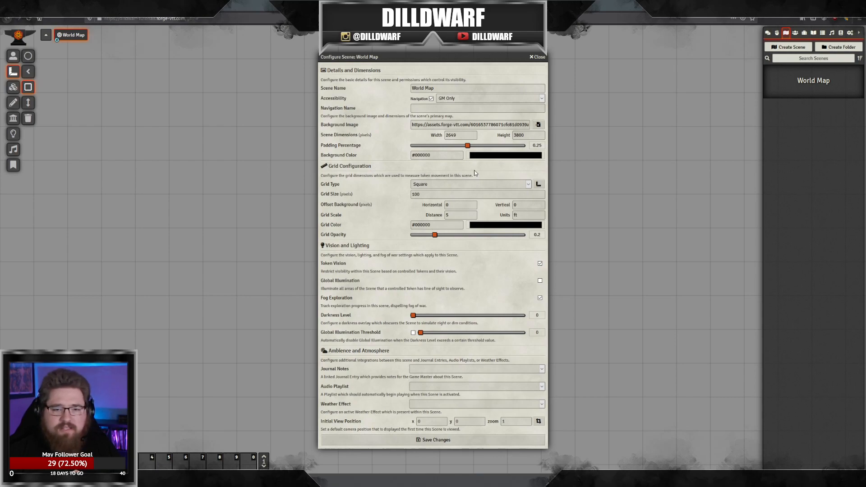
pyautogui.click(429, 186)
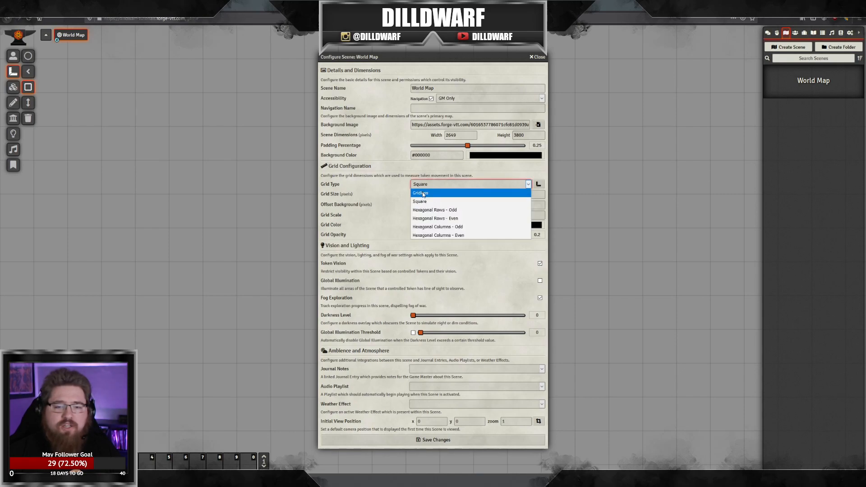
pyautogui.click(423, 194)
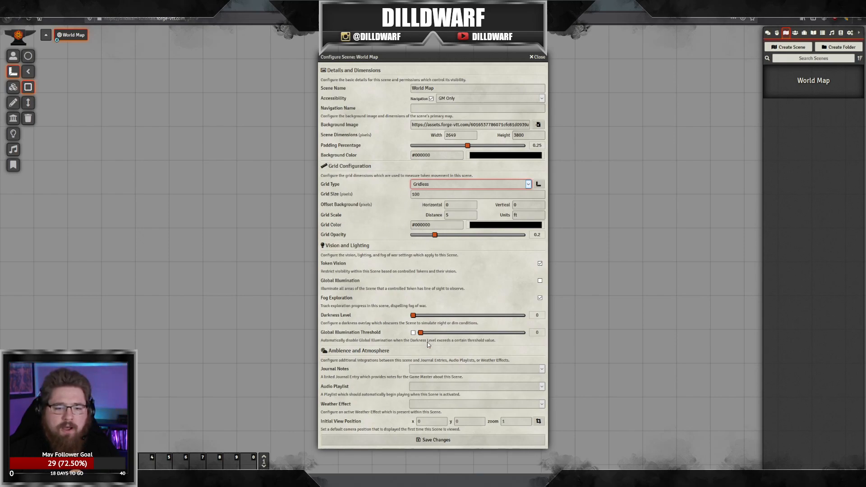
# Step: Turn off Token Vision and Fog Exploration for the scene, keeping the Darkness Level at 0
pyautogui.click(540, 264)
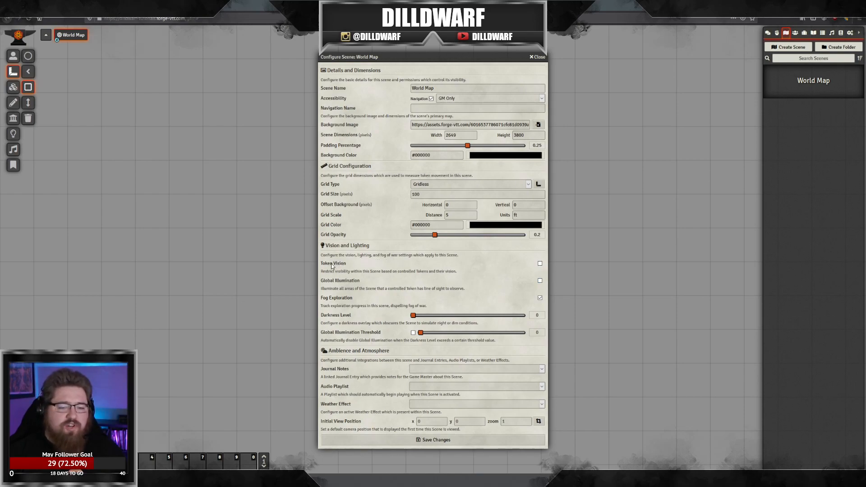
pyautogui.click(540, 298)
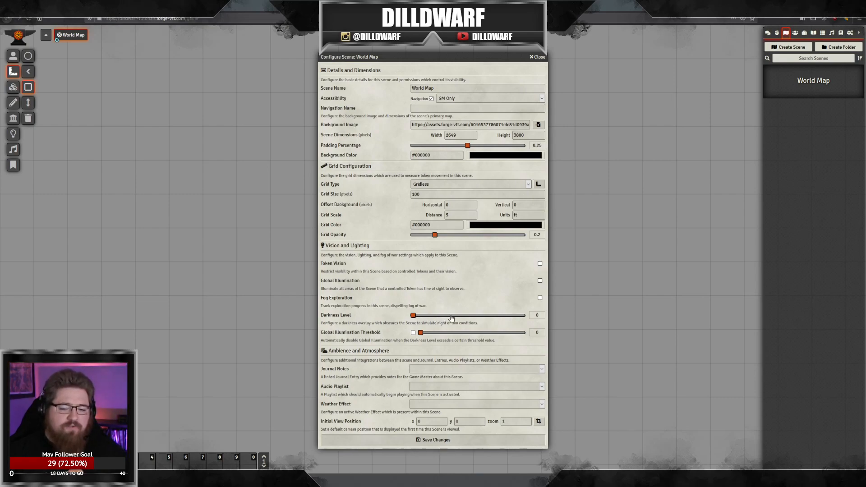
pyautogui.moveTo(413, 315)
pyautogui.mouseDown()
pyautogui.moveTo(513, 317)
pyautogui.moveTo(406, 316)
pyautogui.mouseUp()
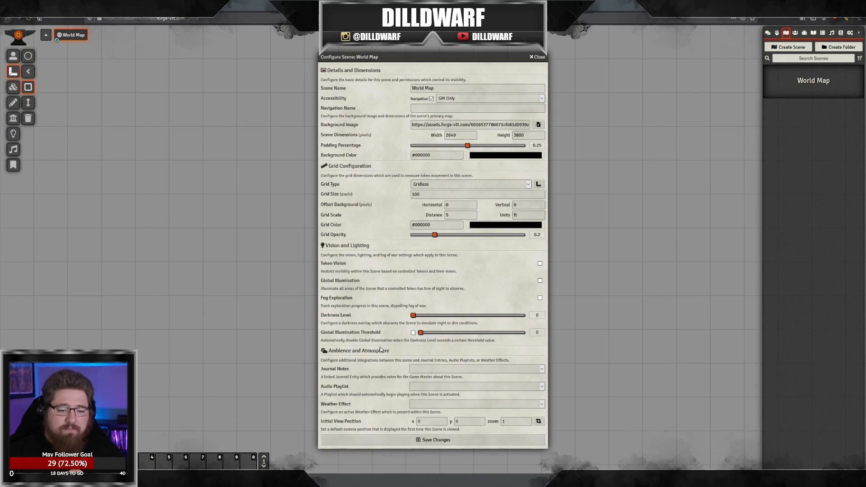
pyautogui.click(430, 370)
pyautogui.click(427, 371)
pyautogui.click(425, 372)
pyautogui.click(417, 371)
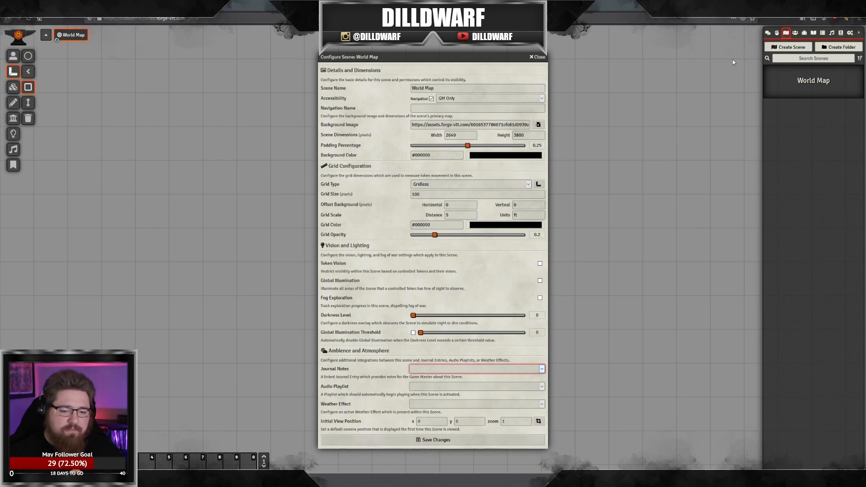
pyautogui.click(438, 387)
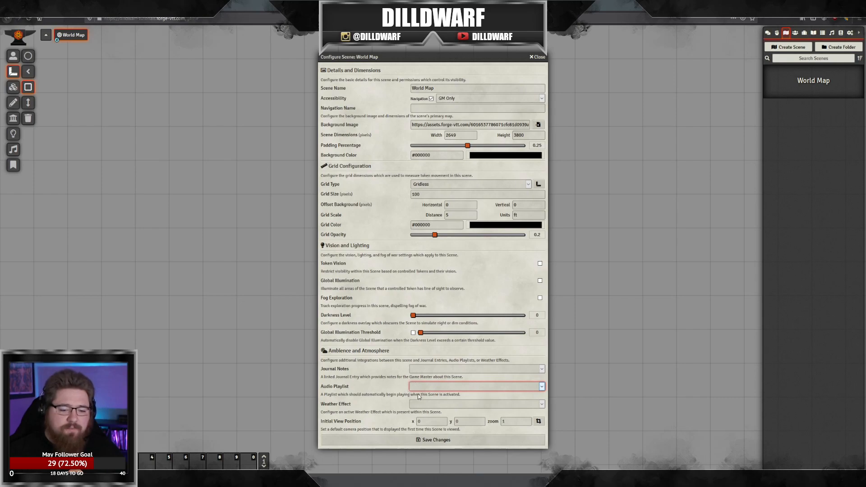
# Step: Examine the scene's available Weather Effect options, leaving the effect blank
pyautogui.click(427, 405)
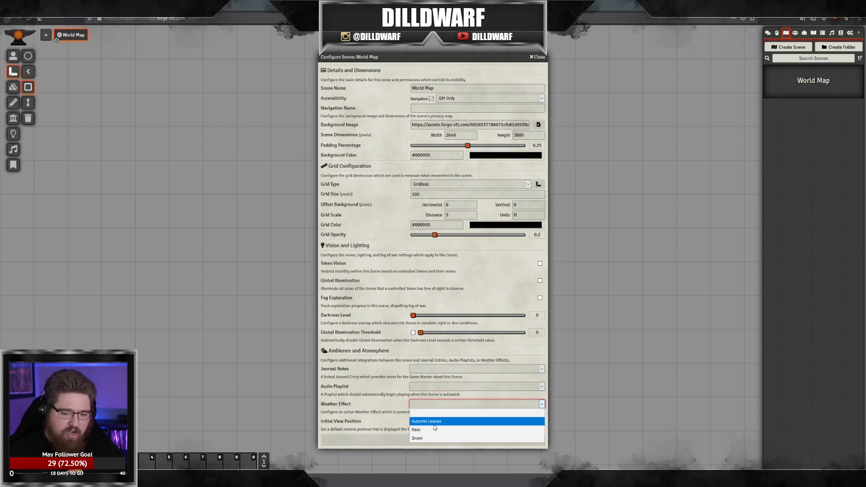
pyautogui.click(423, 414)
pyautogui.click(424, 405)
pyautogui.click(389, 403)
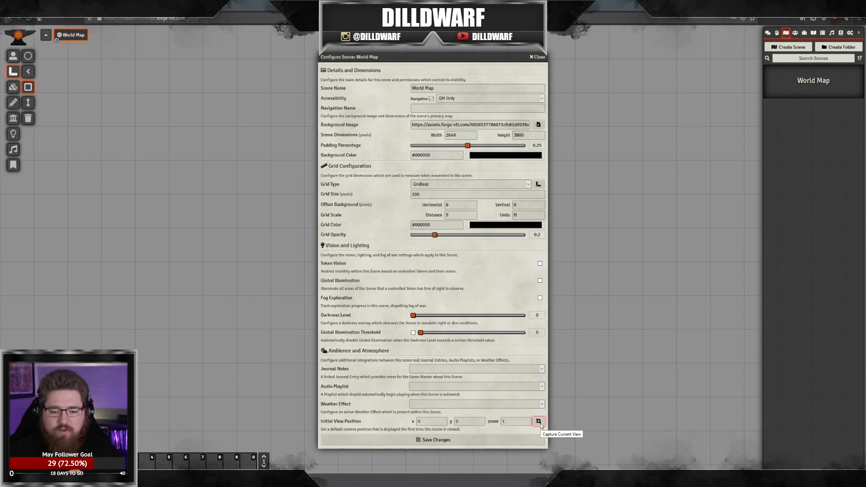
# Step: Capture the current canvas view as the scene's initial view position
pyautogui.scroll(-12, 591, 377)
pyautogui.moveTo(623, 379); pyautogui.dragTo(623, 303)
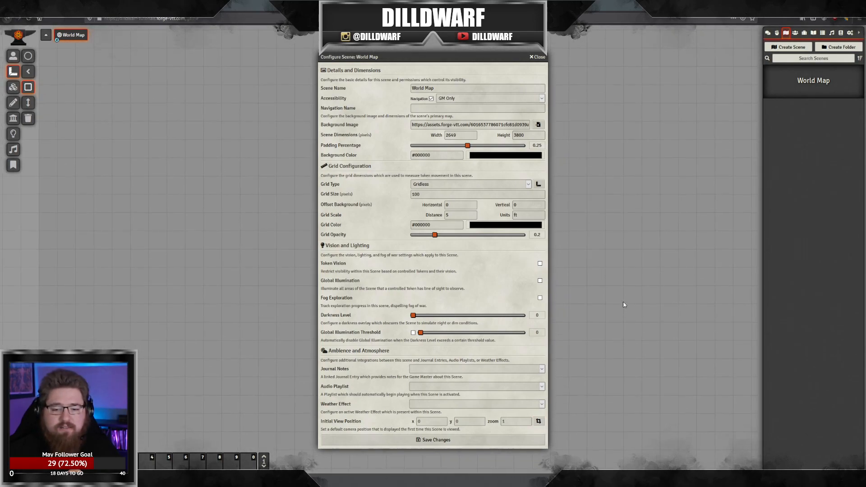
pyautogui.click(538, 421)
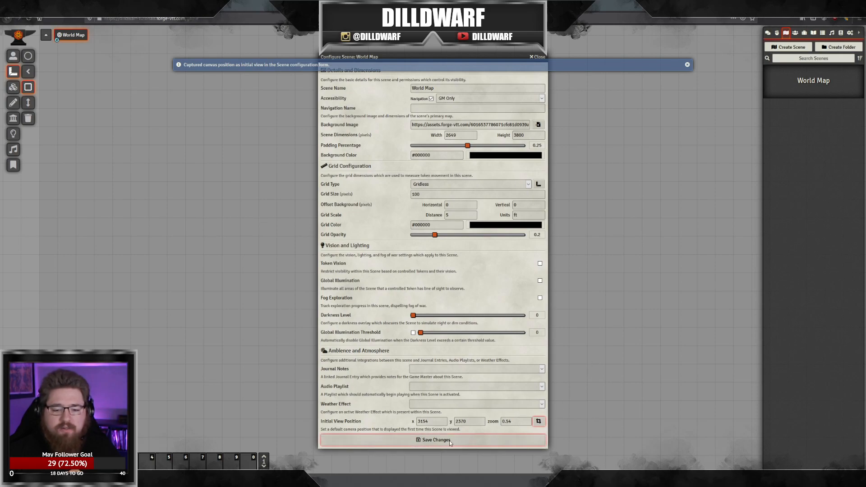
pyautogui.scroll(2, 584, 398)
pyautogui.scroll(-2, 584, 398)
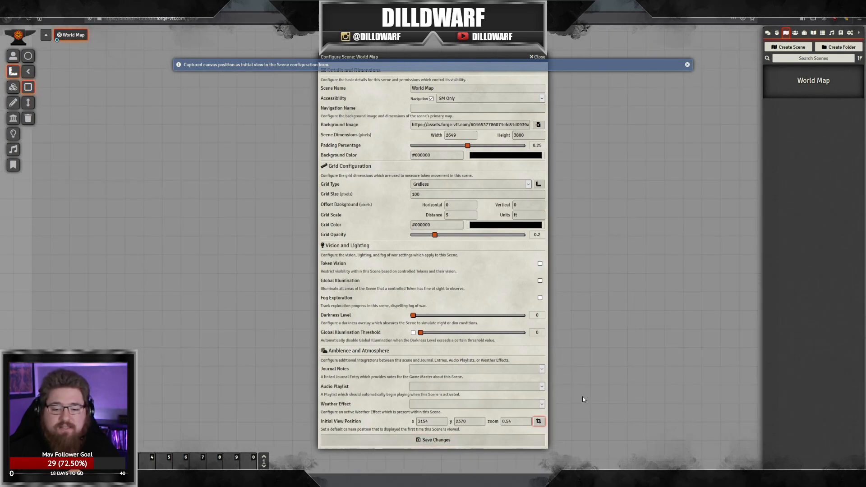
pyautogui.click(538, 422)
# Step: Clear the x, y and zoom values of the initial view position, then save the scene and accept the dimension change
pyautogui.moveTo(519, 422); pyautogui.dragTo(408, 421)
pyautogui.press('BackSpace')
pyautogui.press('BackSpace')
pyautogui.press('BackSpace')
pyautogui.click(452, 443)
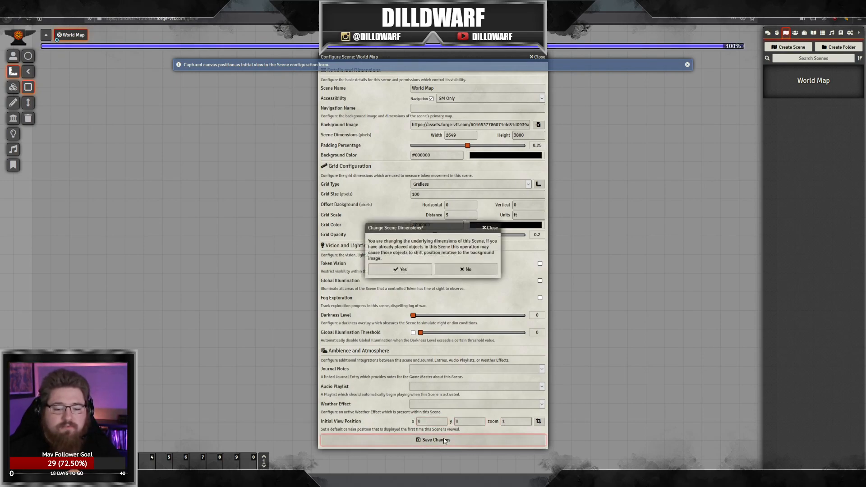
pyautogui.click(402, 269)
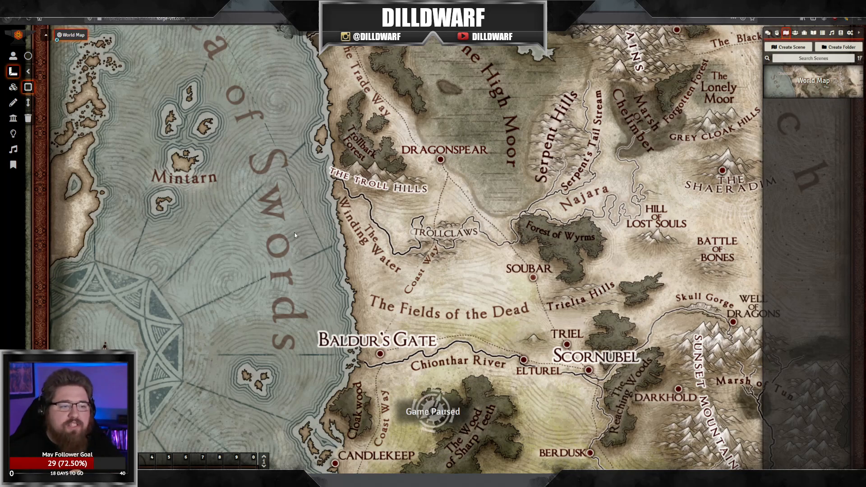
# Step: Measure the distance from Baldur's Gate to Dragonspear on the map with the ruler tool
pyautogui.click(13, 56)
pyautogui.click(28, 87)
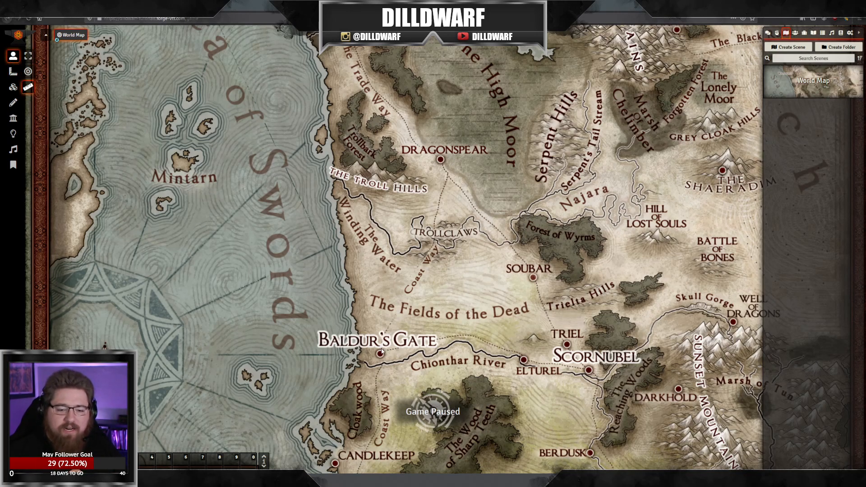
pyautogui.moveTo(427, 321)
pyautogui.mouseDown()
pyautogui.moveTo(366, 266)
pyautogui.moveTo(412, 317)
pyautogui.moveTo(443, 297)
pyautogui.mouseUp()
pyautogui.scroll(-6, 384, 274)
pyautogui.scroll(6, 429, 311)
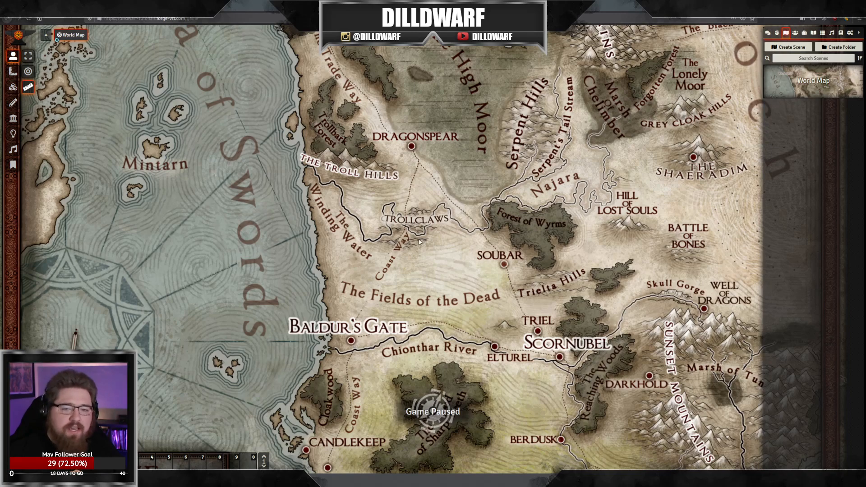
pyautogui.moveTo(351, 341)
pyautogui.mouseDown()
pyautogui.moveTo(381, 311)
pyautogui.moveTo(412, 147)
pyautogui.mouseUp()
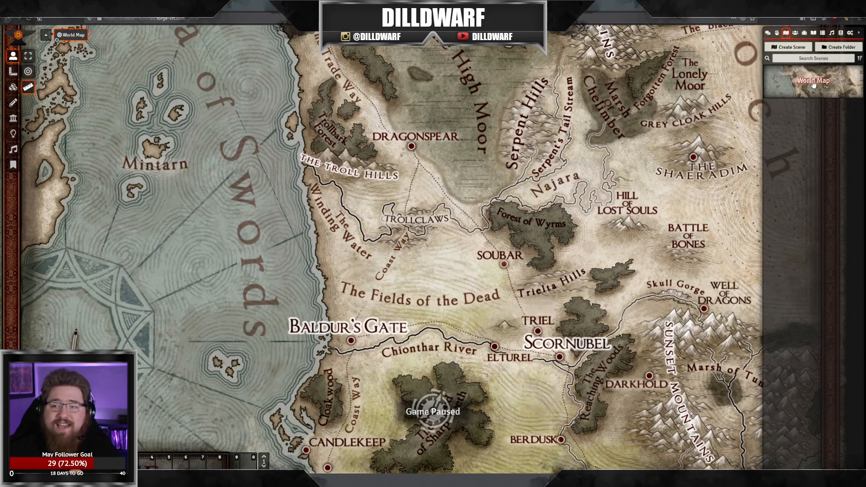
# Step: Reopen the World Map scene configuration, move it clear of the map, and go through the grid size and grid scale fields
pyautogui.rightClick(778, 90)
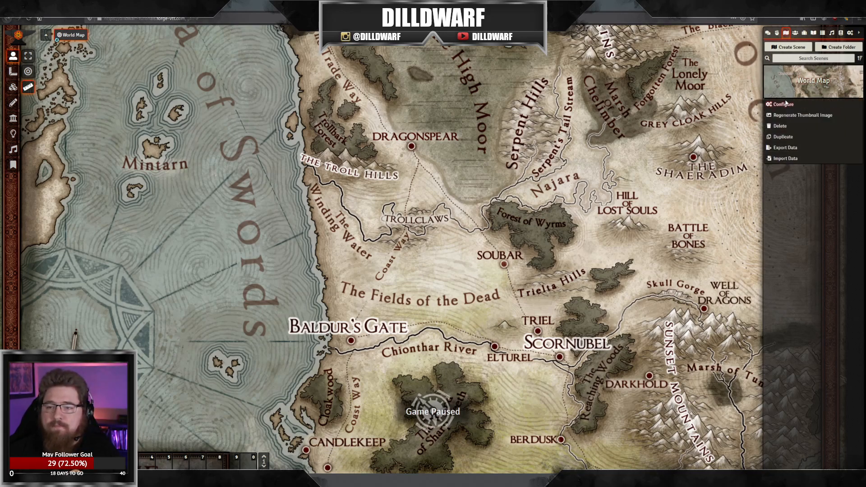
pyautogui.click(783, 105)
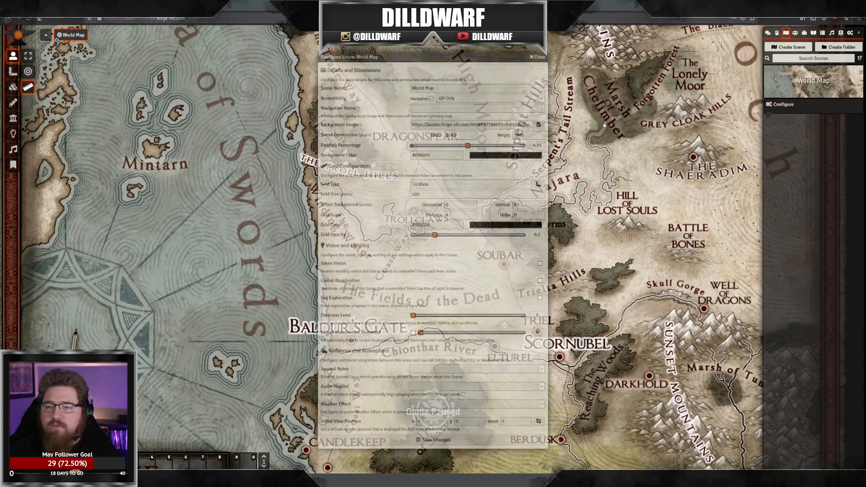
pyautogui.moveTo(411, 55); pyautogui.dragTo(161, 34)
pyautogui.doubleClick(172, 174)
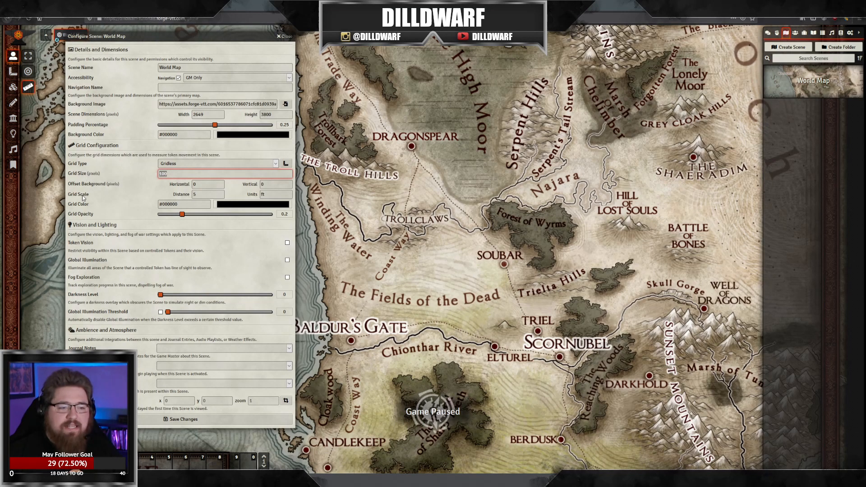
pyautogui.press('Tab')
pyautogui.press('Tab')
pyautogui.press('Tab')
pyautogui.hotkey('shift', 'Tab')
pyautogui.hotkey('shift', 'Tab')
pyautogui.hotkey('shift', 'Tab')
pyautogui.press('Tab')
pyautogui.press('Tab')
pyautogui.press('Tab')
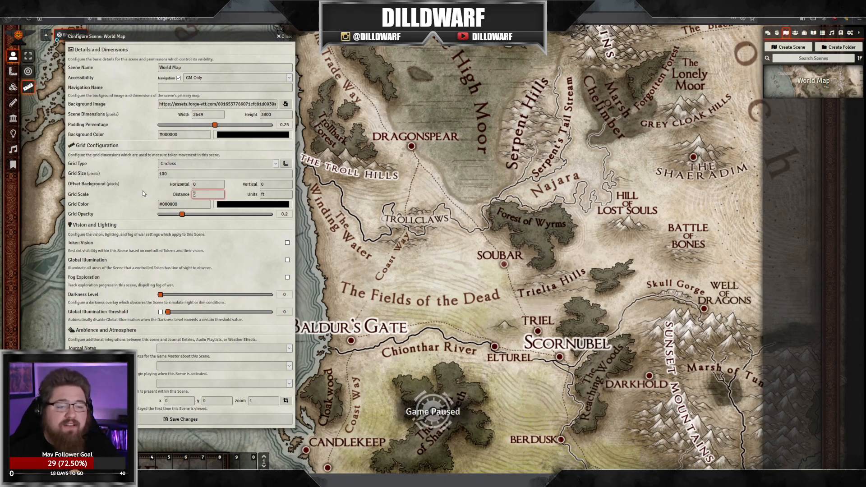
# Step: Switch to Notepad, place it beside the scene configuration, and check the noted mileage between Baldur's Gate and Dragonspear
pyautogui.hotkey('alt', 'Tab')
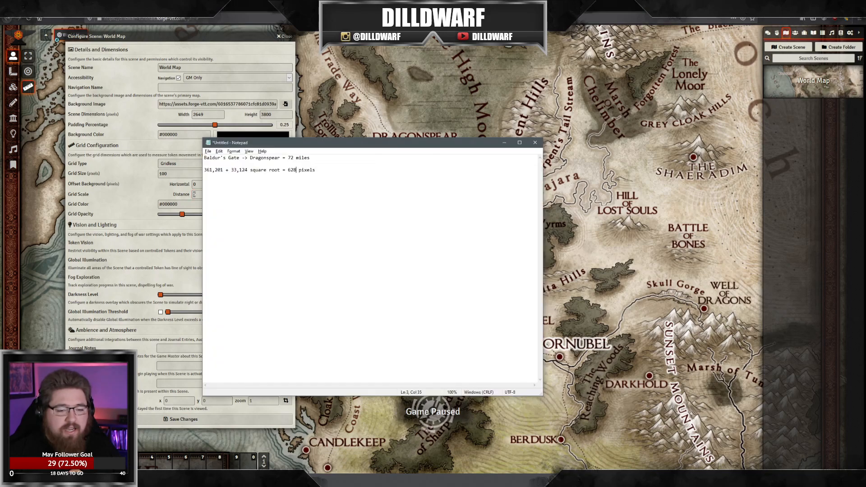
pyautogui.moveTo(335, 150); pyautogui.dragTo(674, 129)
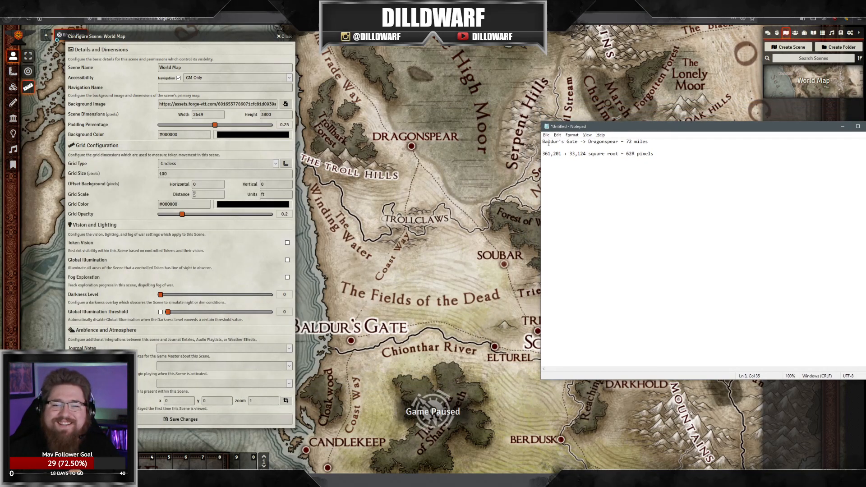
pyautogui.doubleClick(628, 142)
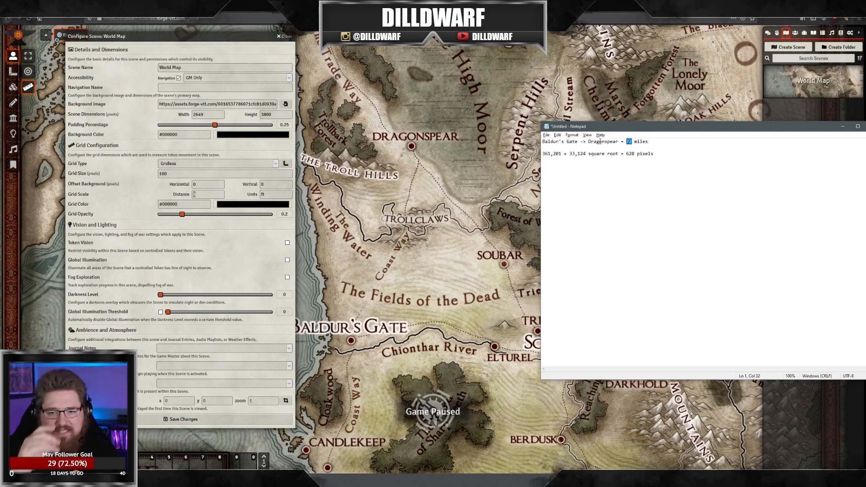
pyautogui.doubleClick(629, 142)
pyautogui.moveTo(657, 141); pyautogui.dragTo(628, 142)
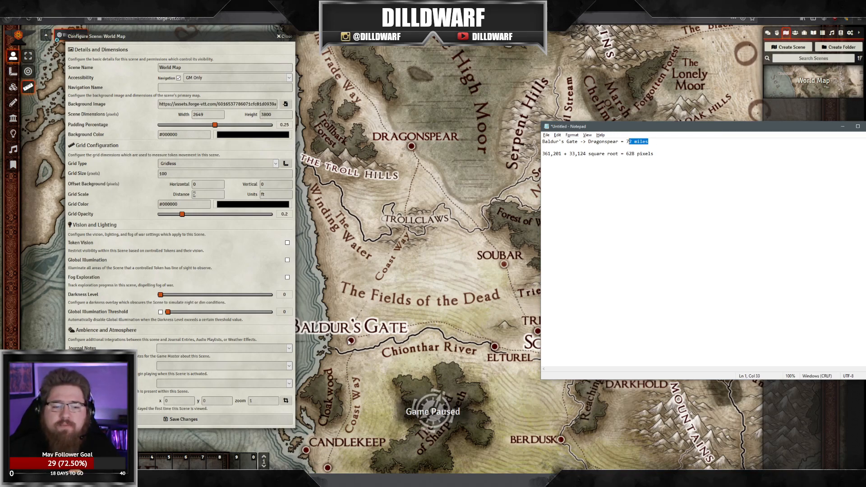
pyautogui.click(412, 148)
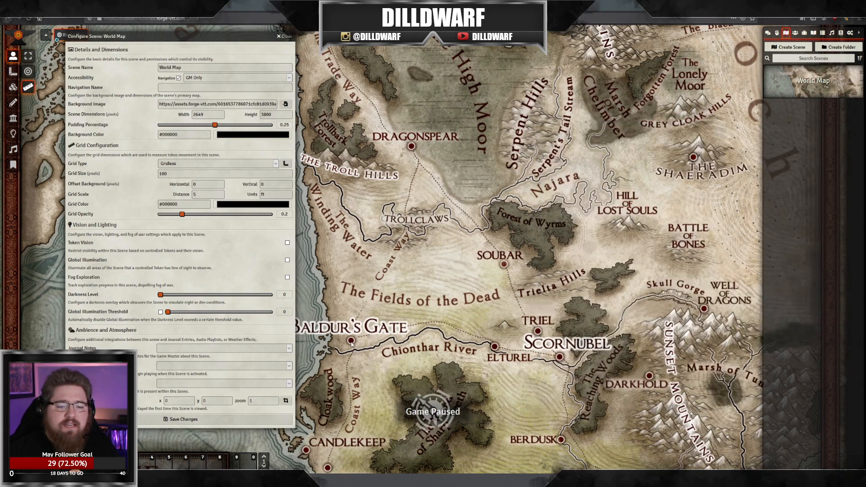
# Step: Switch to Paint to check the span between Baldur's Gate and Dragonspear, then review the square-root pixel calculation in Notepad
pyautogui.hotkey('alt', 'Tab')
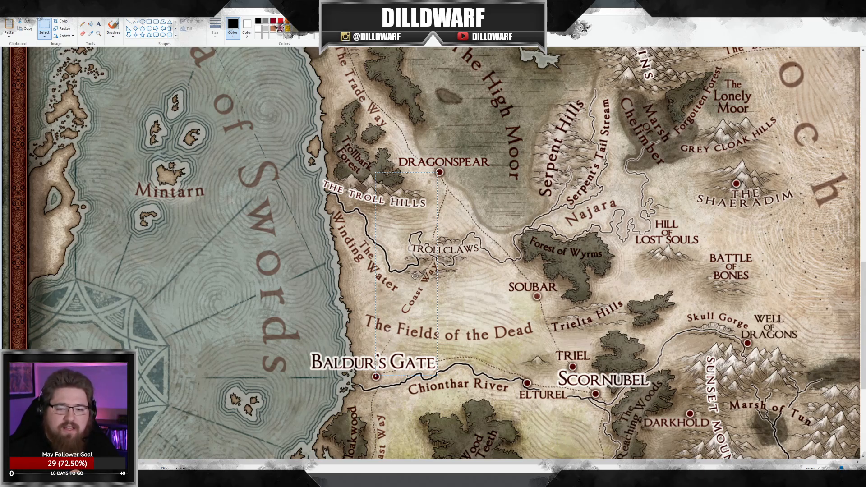
pyautogui.hotkey('alt', 'Tab')
pyautogui.hotkey('alt', 'Tab')
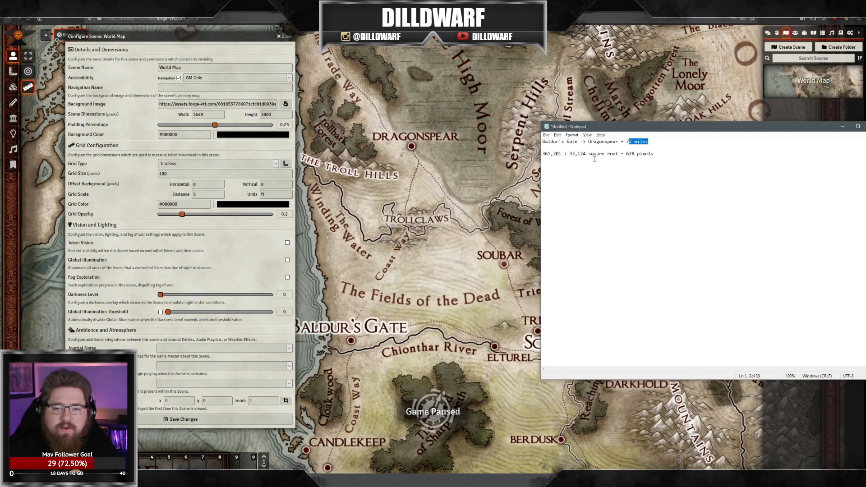
pyautogui.moveTo(544, 155)
pyautogui.mouseDown()
pyautogui.moveTo(566, 154)
pyautogui.moveTo(544, 154)
pyautogui.mouseUp()
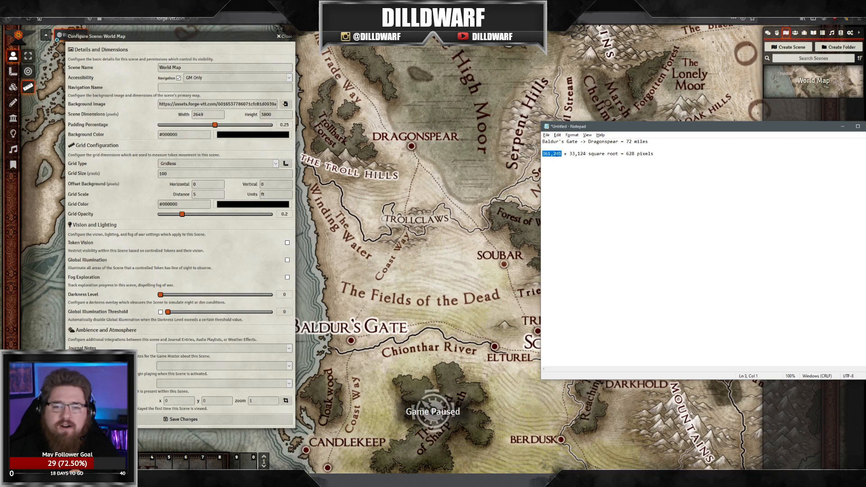
pyautogui.moveTo(585, 154); pyautogui.dragTo(637, 154)
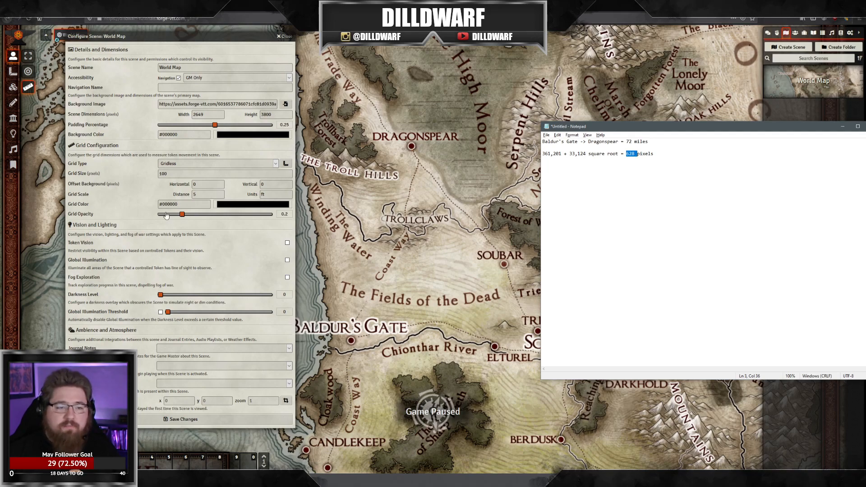
# Step: In the scene configuration, set the grid size to 628 pixels and the grid scale to a distance of 72 mi
pyautogui.moveTo(182, 174); pyautogui.dragTo(76, 177)
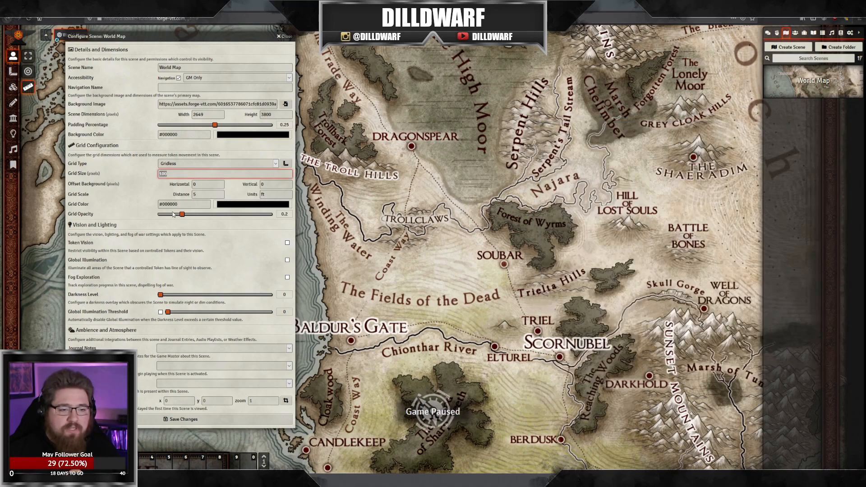
pyautogui.hotkey('alt', 'Tab')
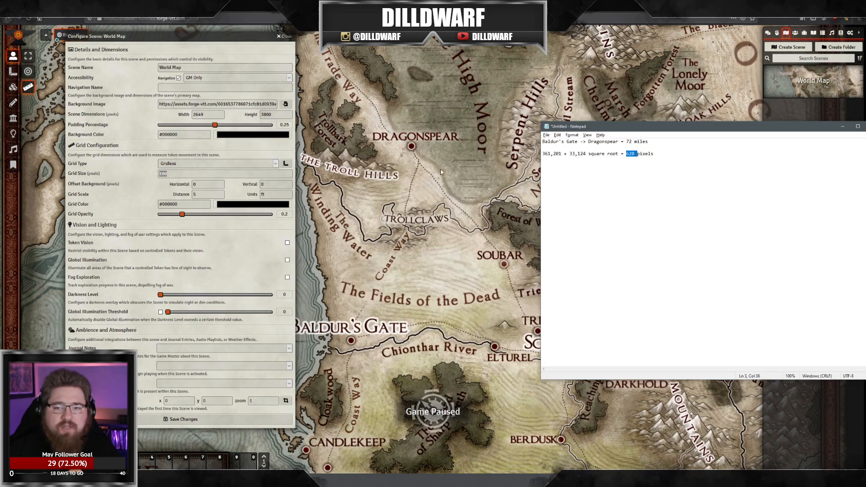
pyautogui.hotkey('alt', 'Tab')
pyautogui.write('328')
pyautogui.press('BackSpace')
pyautogui.press('BackSpace')
pyautogui.press('BackSpace')
pyautogui.write('628')
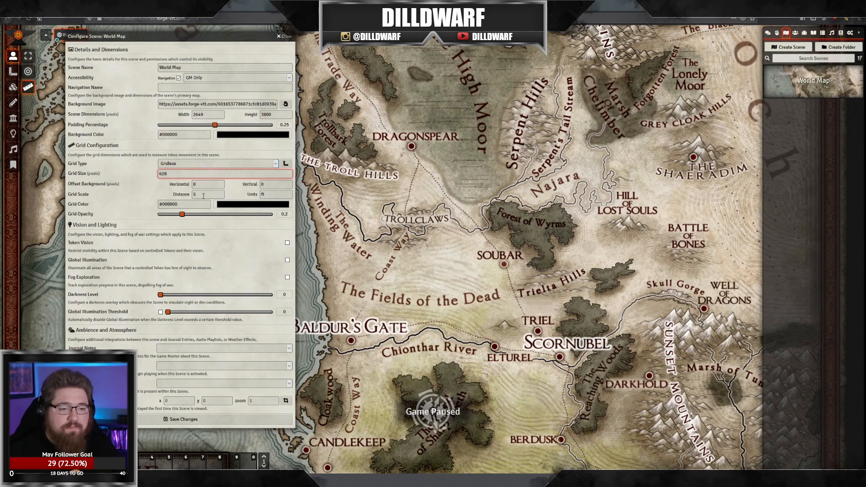
pyautogui.doubleClick(203, 196)
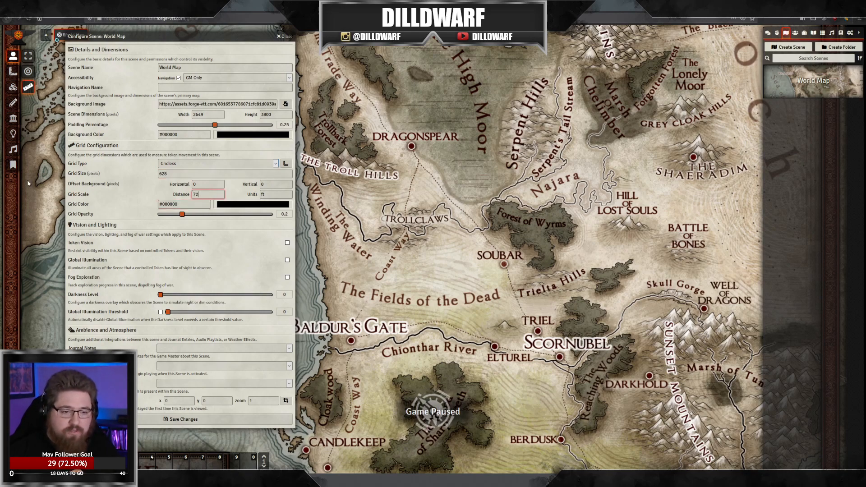
pyautogui.press('Tab')
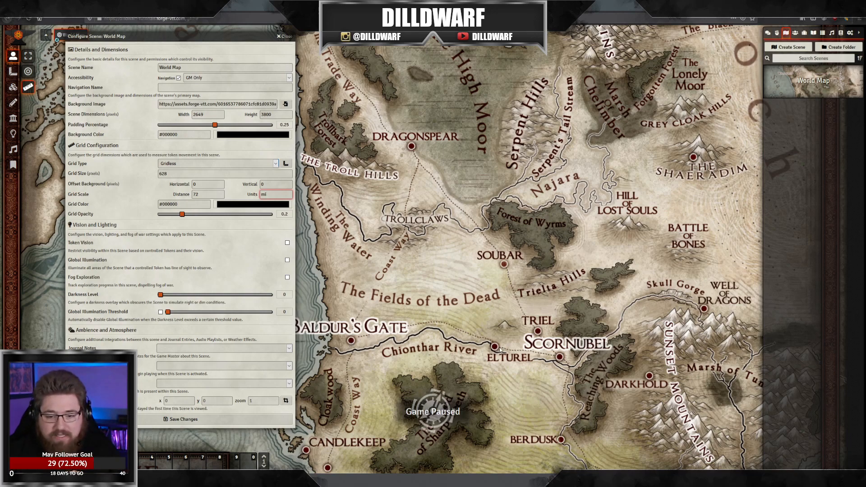
# Step: Switch to Paint and measure the pixel span from Baldur's Gate to Elturel with a rectangular selection
pyautogui.hotkey('alt', 'Tab')
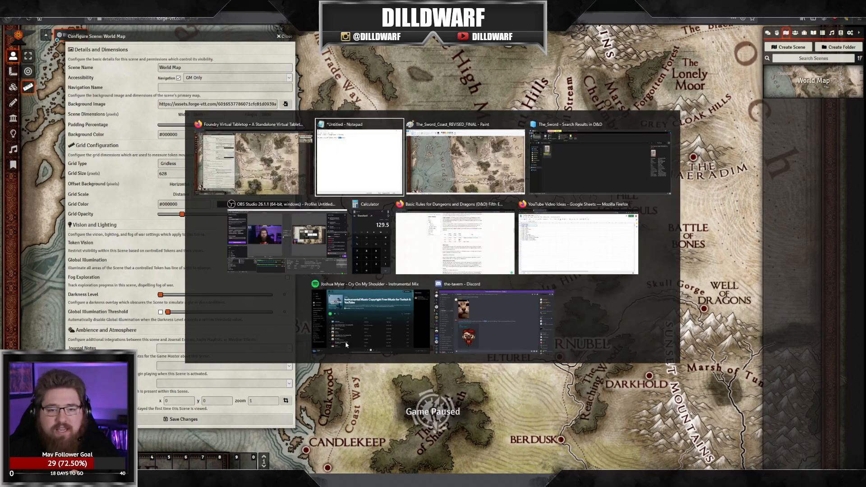
pyautogui.press('Tab')
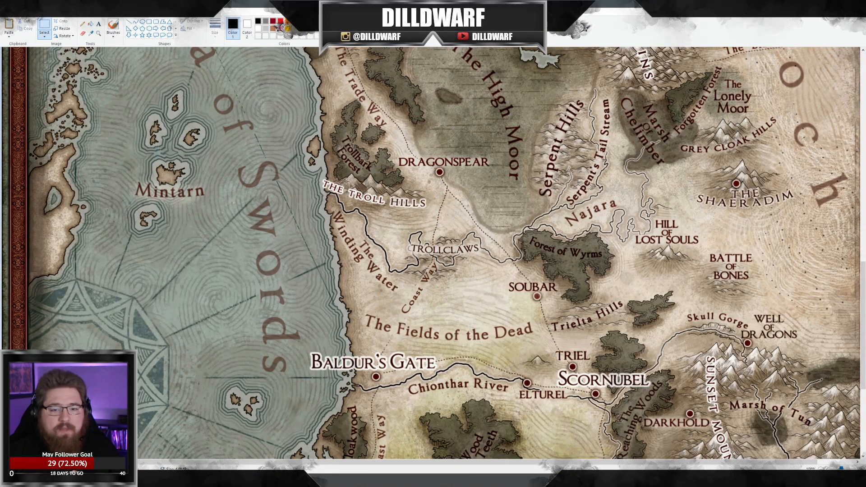
pyautogui.moveTo(375, 375); pyautogui.dragTo(527, 407)
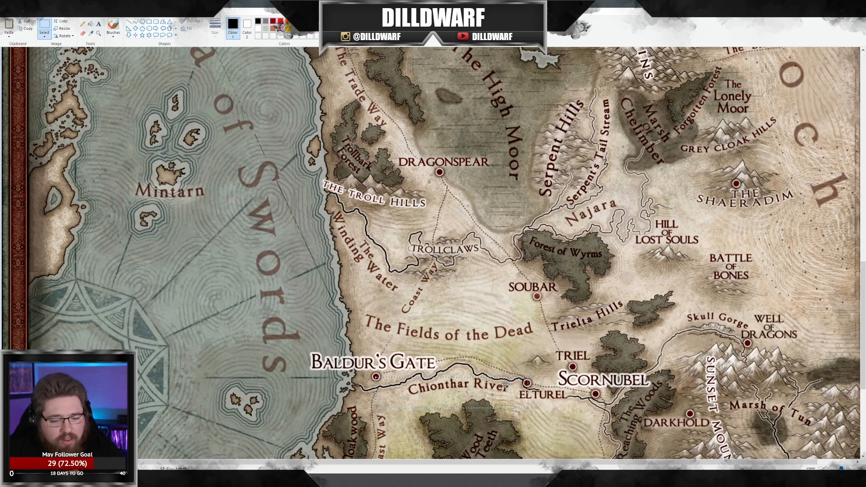
# Step: Return to the Foundry scene configuration and set the grid size to 450 pixels
pyautogui.hotkey('alt', 'Tab')
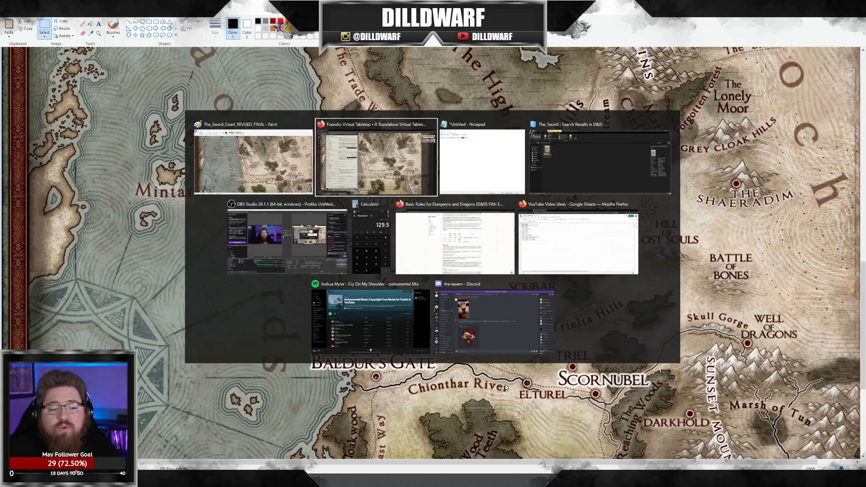
pyautogui.click(166, 175)
pyautogui.press('BackSpace')
pyautogui.press('BackSpace')
pyautogui.press('BackSpace')
pyautogui.write('450')
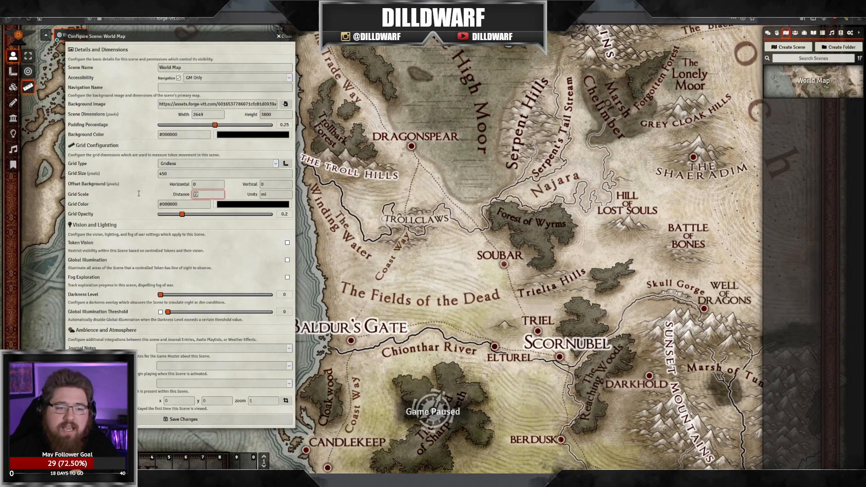
# Step: Recheck the horizontal span between Baldur's Gate and Elturel in Paint, then return to the Foundry scene configuration
pyautogui.hotkey('alt', 'Tab')
pyautogui.click(387, 374)
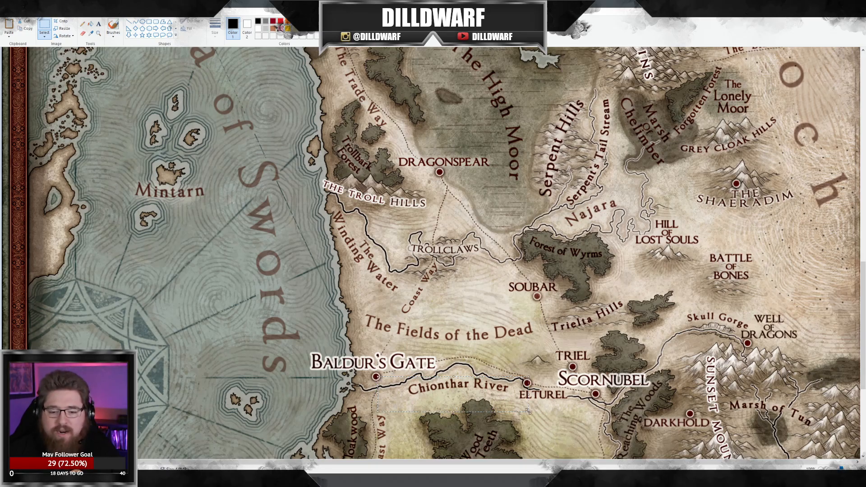
pyautogui.hotkey('alt', 'Tab')
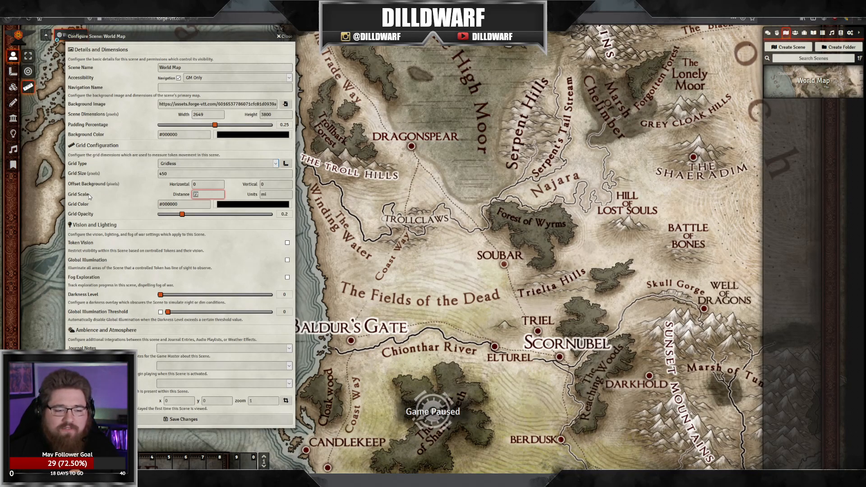
# Step: Set the grid scale distance to 48 mi and save the World Map scene configuration
pyautogui.write('48')
pyautogui.press('Tab')
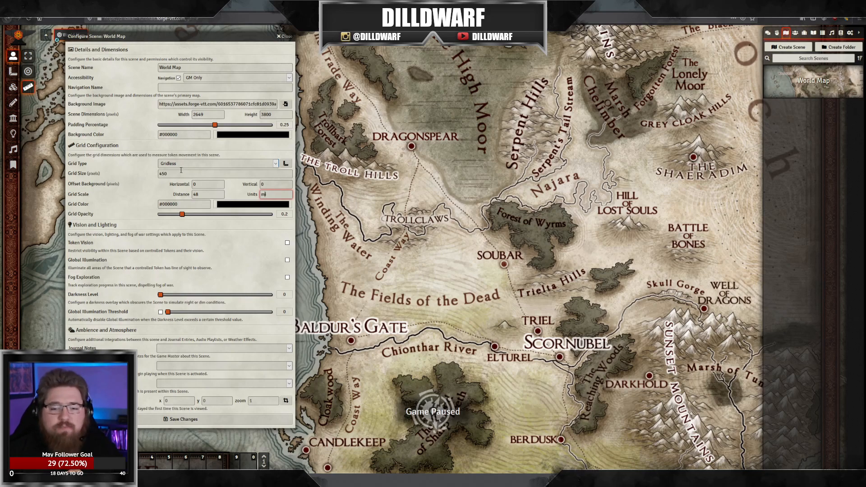
pyautogui.click(184, 173)
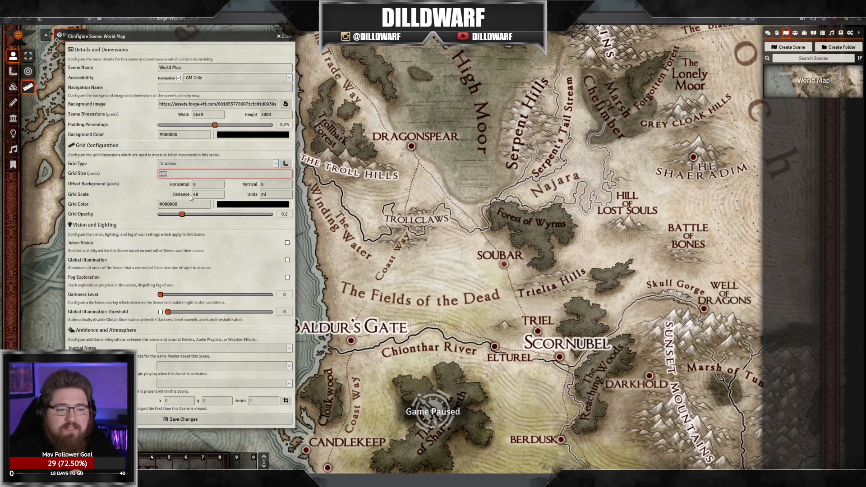
pyautogui.click(206, 193)
pyautogui.moveTo(206, 193); pyautogui.dragTo(141, 193)
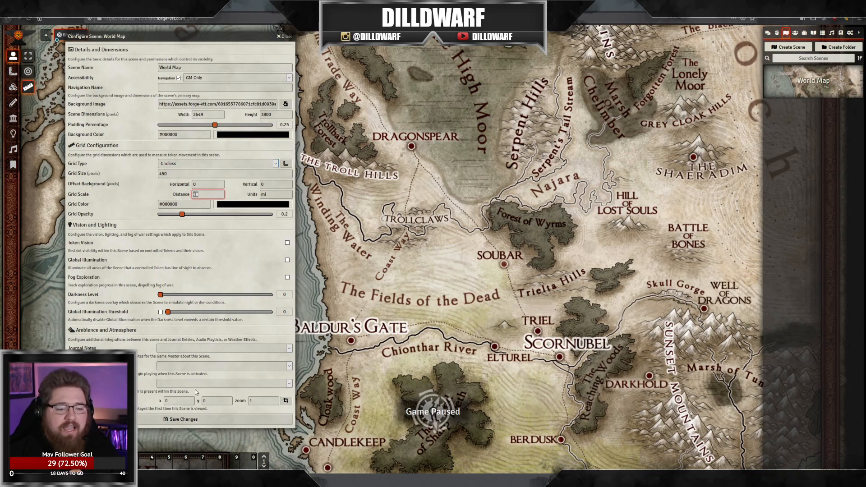
pyautogui.click(200, 417)
# Step: Use the ruler to test distances from Baldur's Gate to other points on the recalibrated map
pyautogui.moveTo(431, 292); pyautogui.dragTo(316, 203)
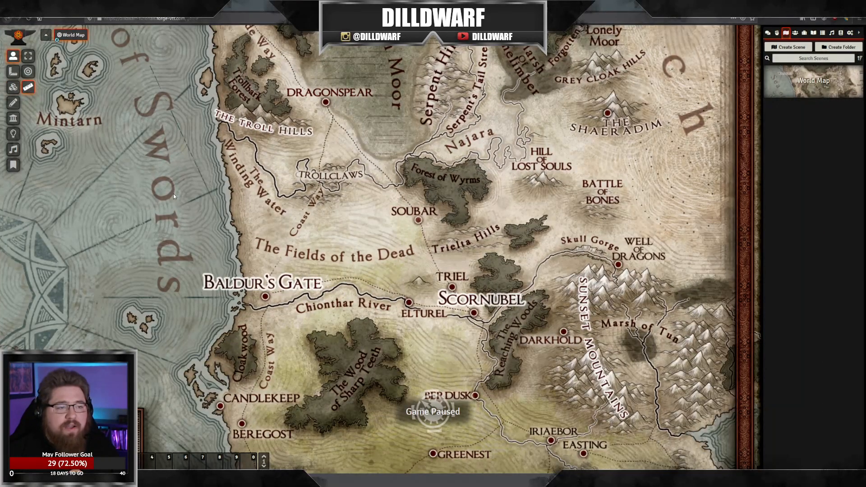
pyautogui.moveTo(303, 297); pyautogui.dragTo(427, 228)
pyautogui.moveTo(282, 221); pyautogui.dragTo(259, 348)
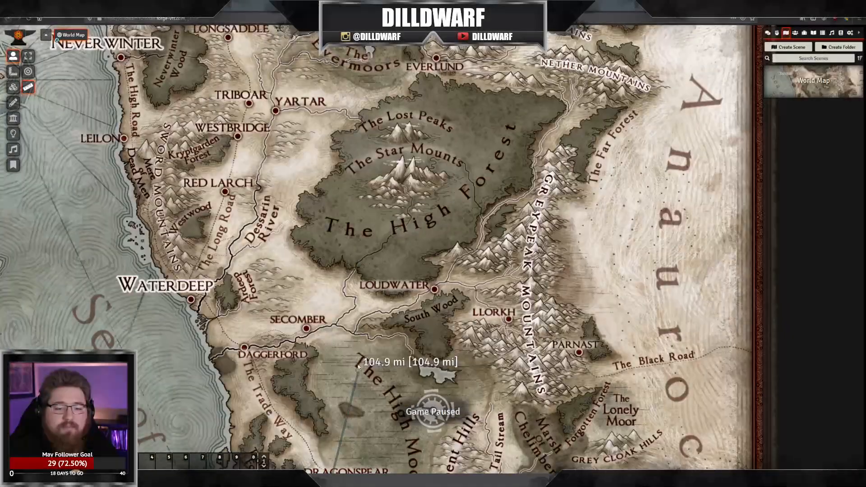
pyautogui.moveTo(359, 367); pyautogui.dragTo(357, 428)
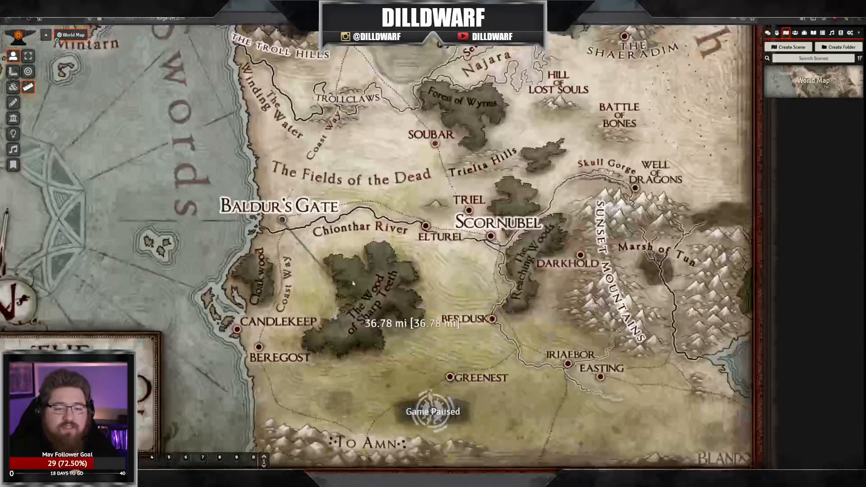
pyautogui.moveTo(366, 428); pyautogui.dragTo(366, 429)
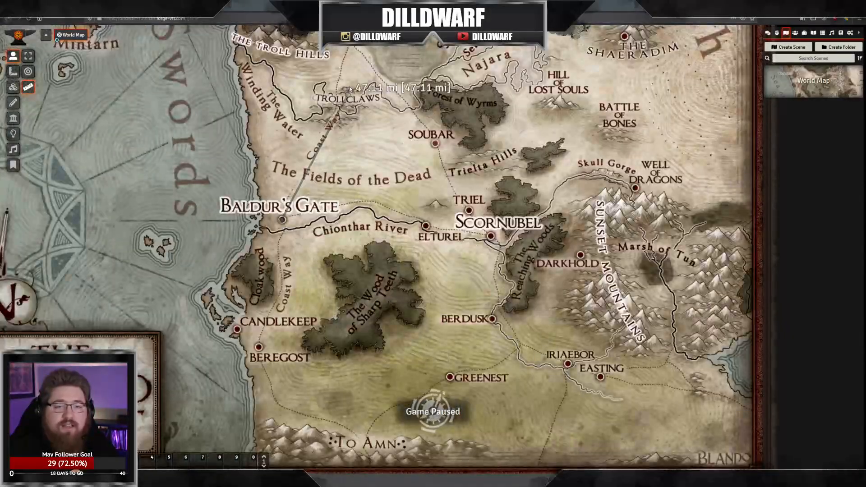
# Step: Measure the straight-line distance from Baldur's Gate to Dragonspear with the ruler
pyautogui.scroll(-5, 371, 222)
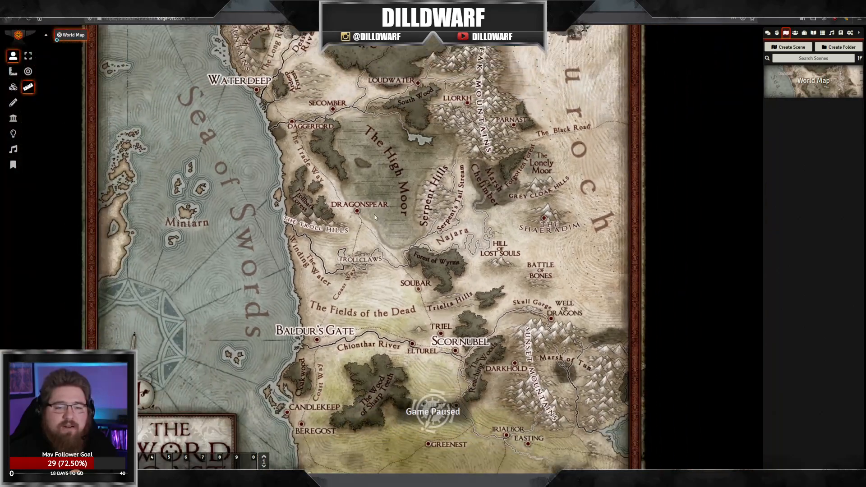
pyautogui.moveTo(318, 339); pyautogui.dragTo(358, 213)
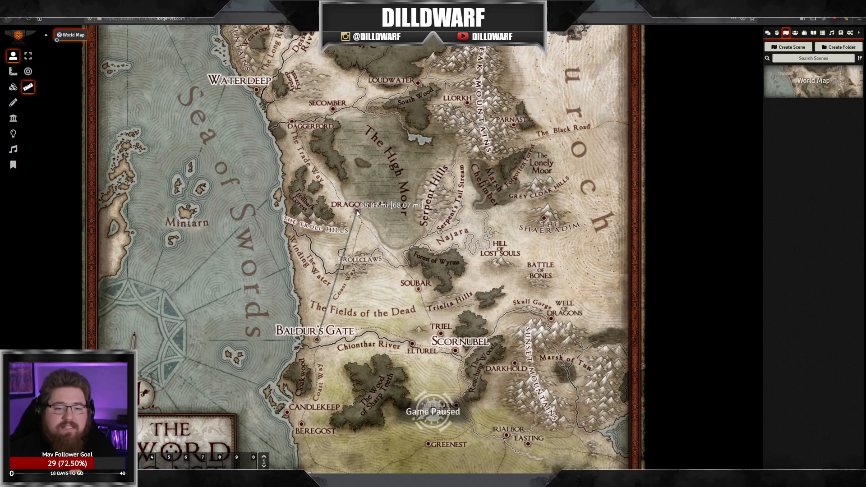
pyautogui.moveTo(357, 212); pyautogui.dragTo(355, 271)
pyautogui.moveTo(318, 339); pyautogui.dragTo(314, 320)
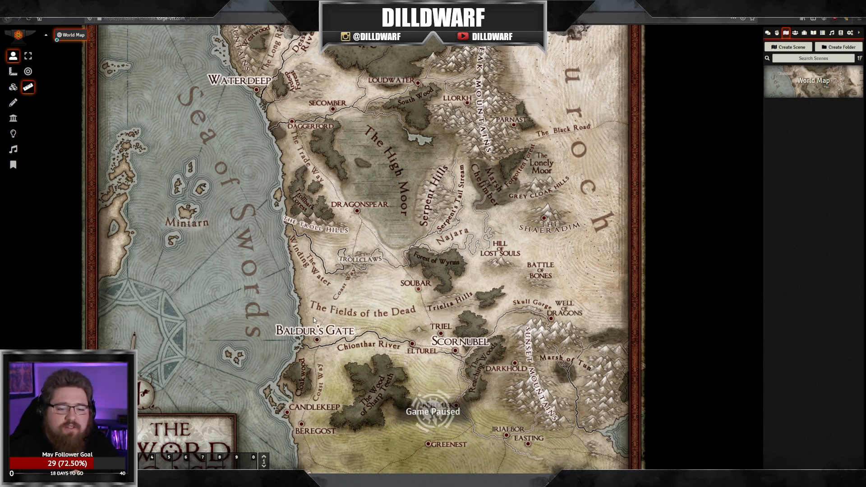
# Step: Measure the straight-line distance between Elturel and Baldur's Gate with the ruler
pyautogui.moveTo(356, 235); pyautogui.dragTo(291, 267)
pyautogui.scroll(2, 266, 238)
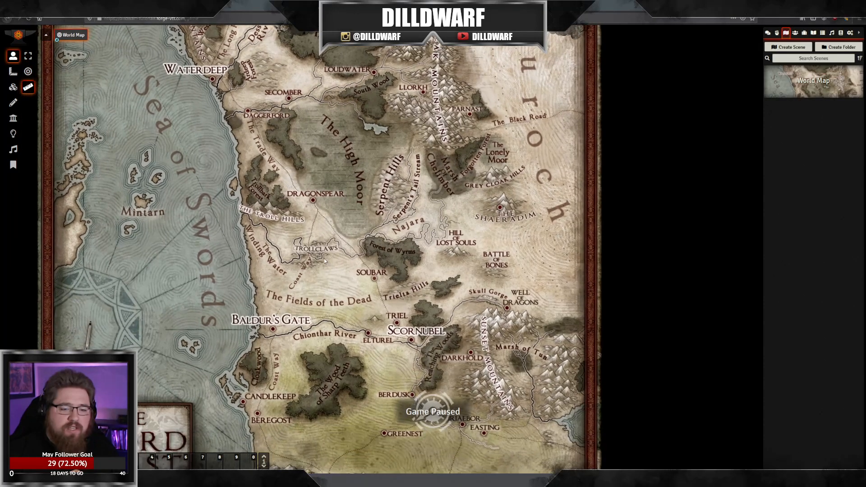
pyautogui.scroll(2, 307, 245)
pyautogui.moveTo(295, 259); pyautogui.dragTo(297, 215)
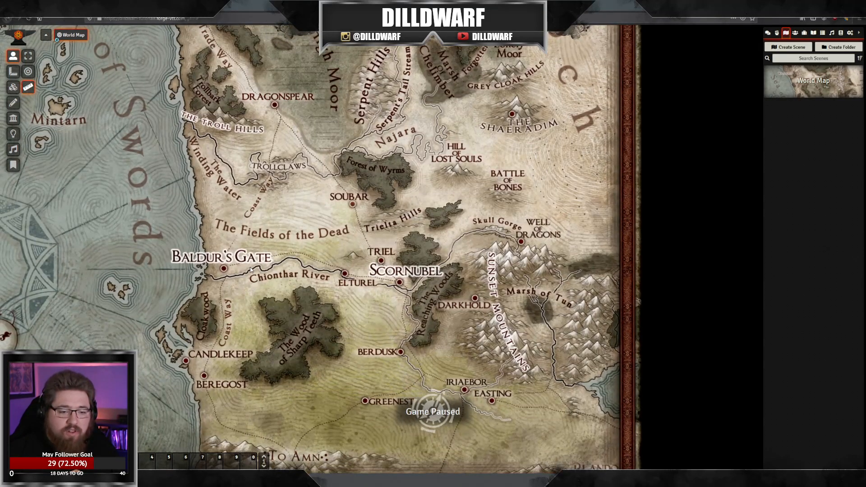
pyautogui.moveTo(345, 273); pyautogui.dragTo(224, 270)
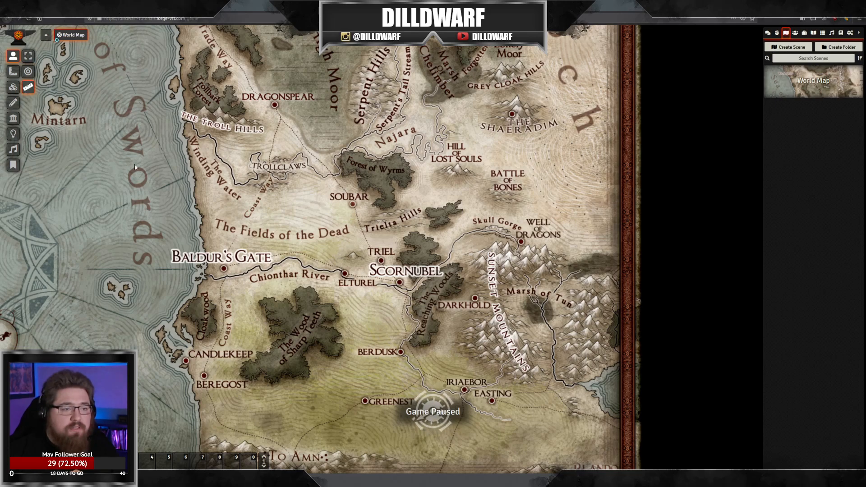
# Step: Measure the road from Baldur's Gate through Elturel to Scornubel using ruler waypoints, and clear the measurement
pyautogui.moveTo(223, 270); pyautogui.dragTo(293, 256)
pyautogui.moveTo(225, 269)
pyautogui.mouseDown()
pyautogui.moveTo(295, 255)
pyautogui.moveTo(346, 278)
pyautogui.mouseUp()
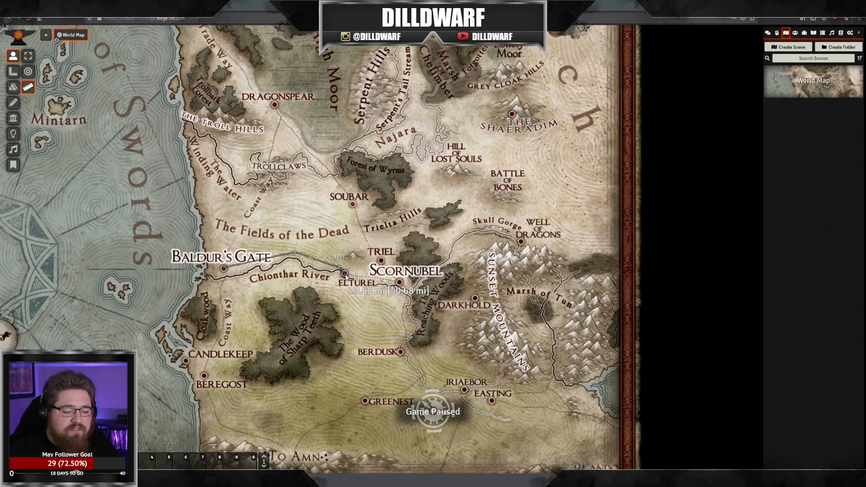
pyautogui.moveTo(347, 276); pyautogui.dragTo(399, 285)
pyautogui.moveTo(400, 283); pyautogui.dragTo(400, 284)
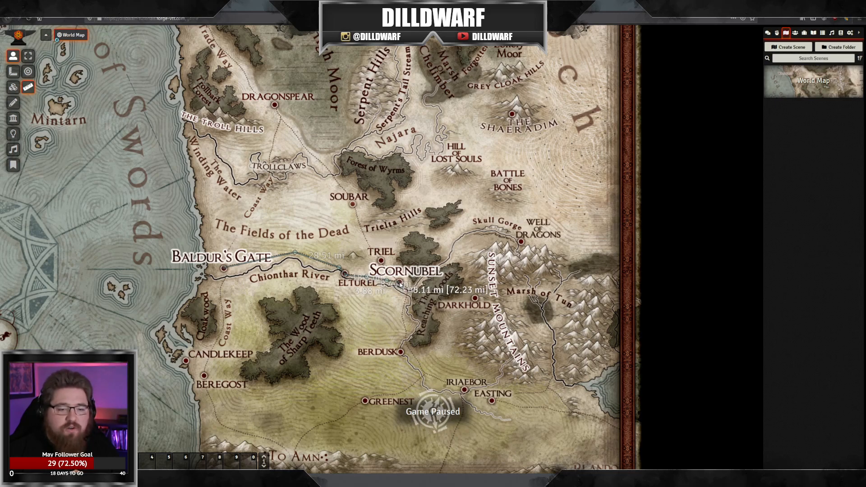
pyautogui.rightClick(401, 285)
pyautogui.rightClick(401, 285)
pyautogui.rightClick(400, 285)
pyautogui.rightClick(401, 284)
pyautogui.rightClick(400, 284)
pyautogui.rightClick(400, 284)
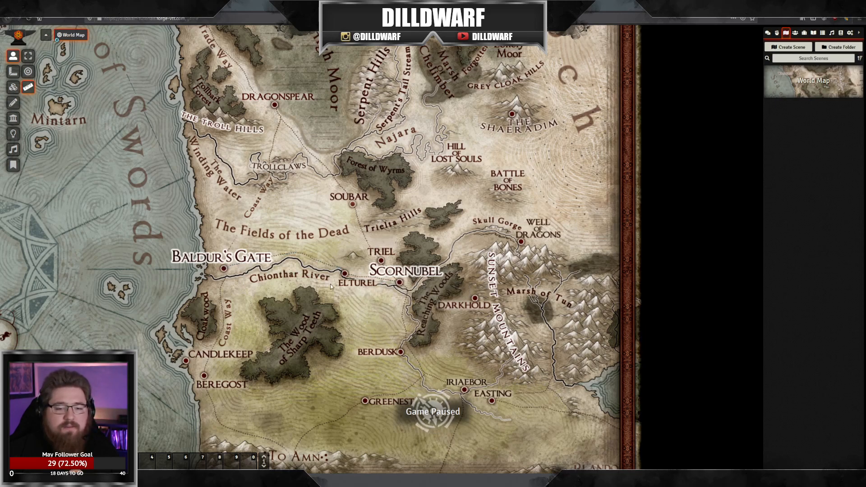
pyautogui.scroll(-5, 317, 218)
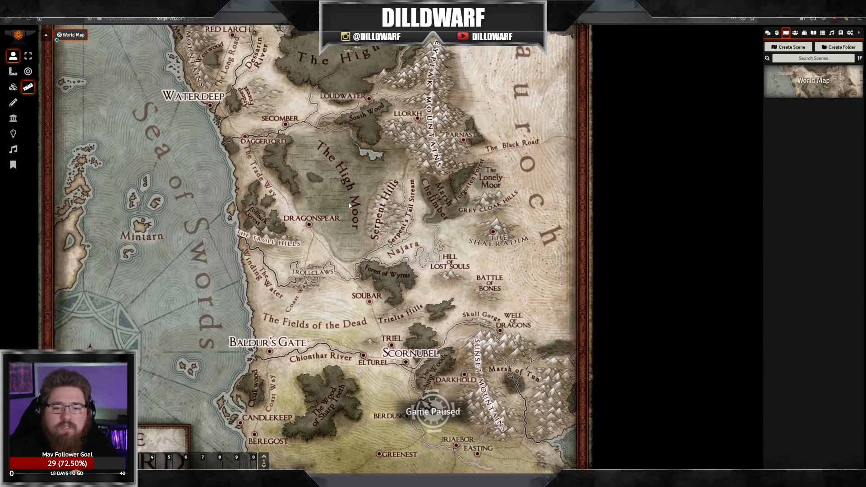
pyautogui.scroll(-2, 353, 191)
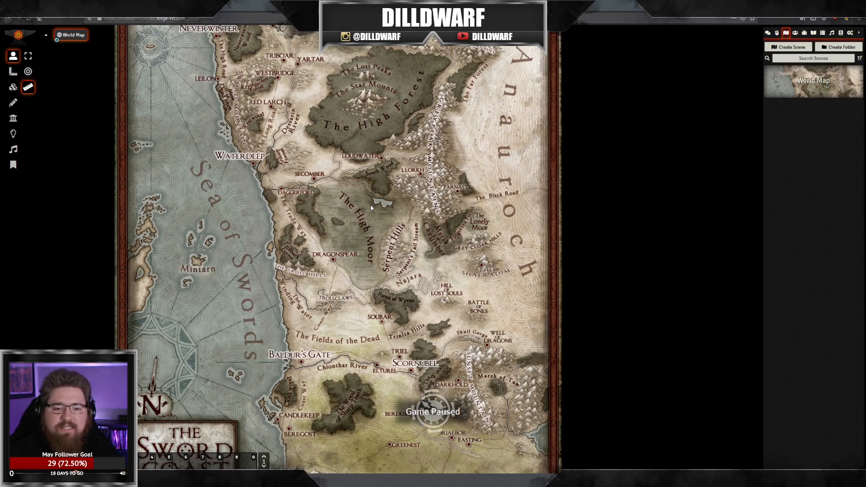
pyautogui.moveTo(347, 269); pyautogui.dragTo(343, 218)
pyautogui.scroll(2, 342, 218)
pyautogui.scroll(2, 342, 219)
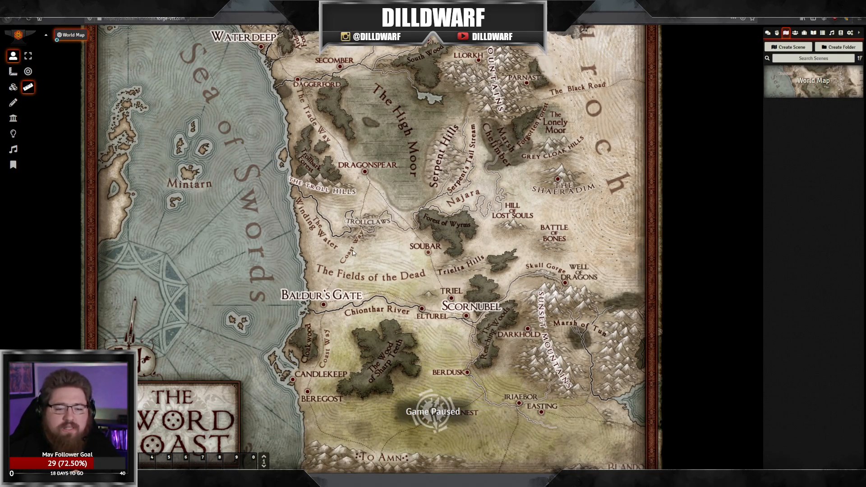
pyautogui.moveTo(407, 238); pyautogui.dragTo(386, 254)
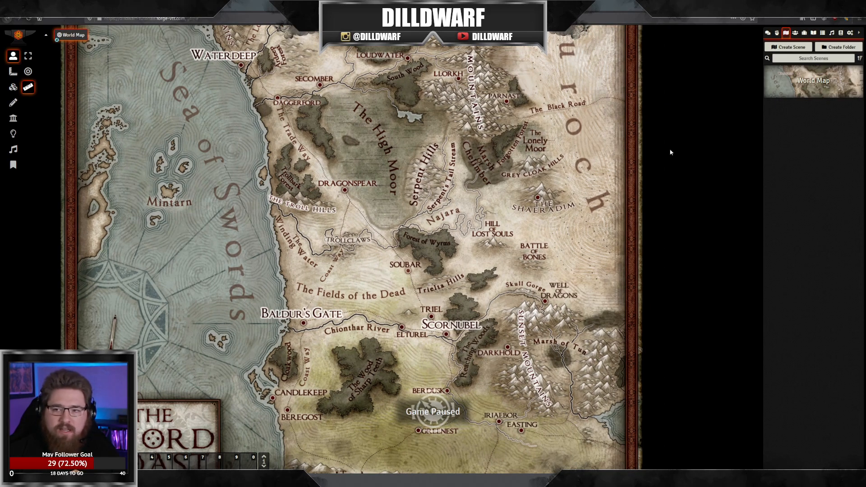
pyautogui.moveTo(468, 188); pyautogui.dragTo(495, 153)
pyautogui.moveTo(404, 198); pyautogui.dragTo(382, 270)
pyautogui.moveTo(361, 145); pyautogui.dragTo(383, 191)
pyautogui.moveTo(411, 263); pyautogui.dragTo(450, 174)
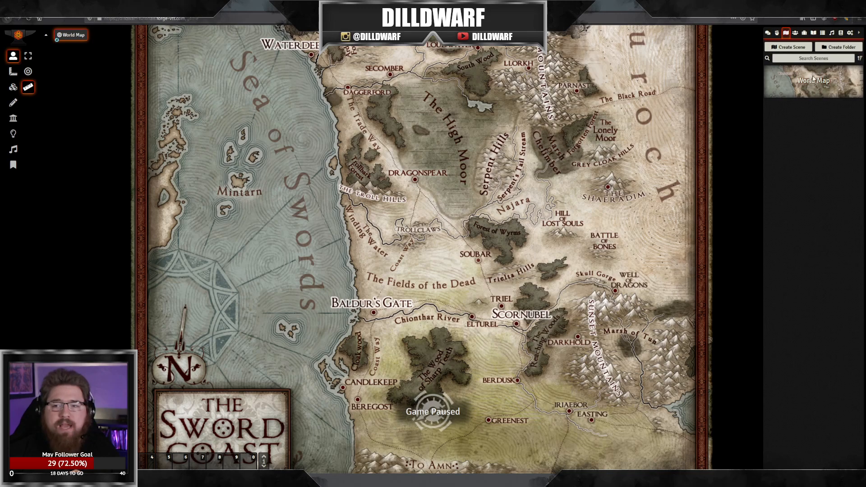
# Step: Create a scene named Crossroads Battlemap and open the file browser for its background image
pyautogui.click(785, 48)
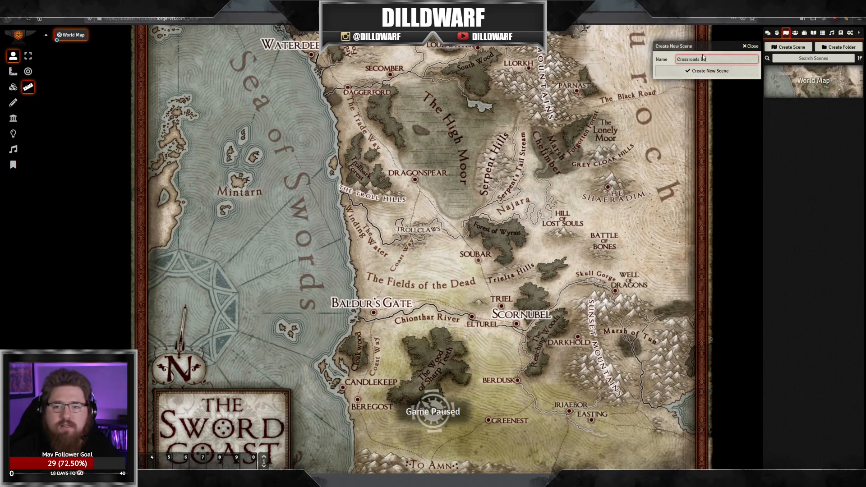
pyautogui.press('Return')
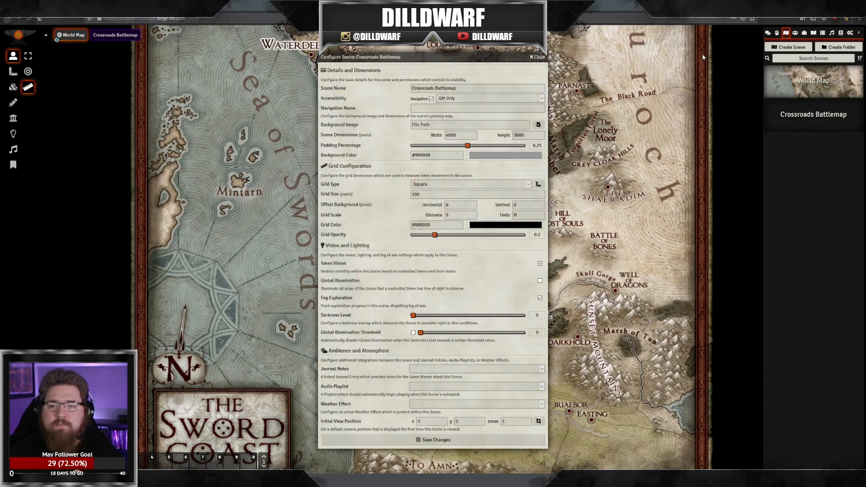
pyautogui.click(538, 125)
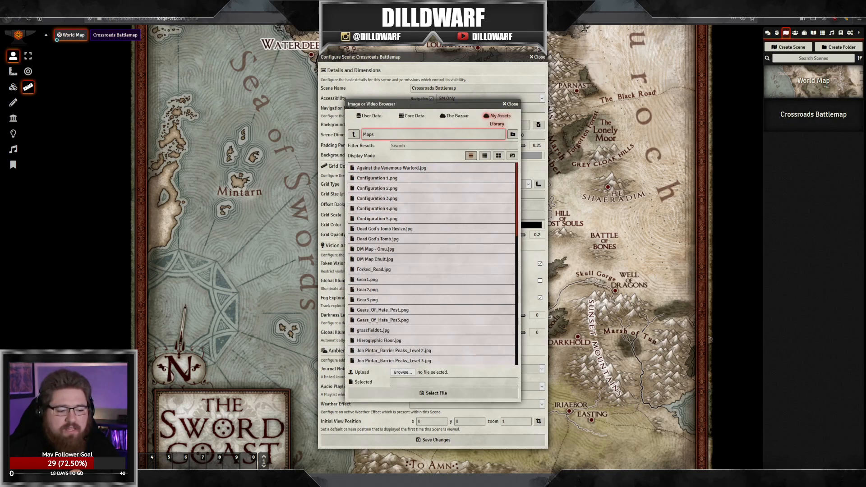
# Step: In File Explorer, search the neutralparty maps folder under Resources for "road" and select the Forked_Road JPG to view its details
pyautogui.hotkey('alt', 'Tab')
pyautogui.hotkey('alt', 'Left')
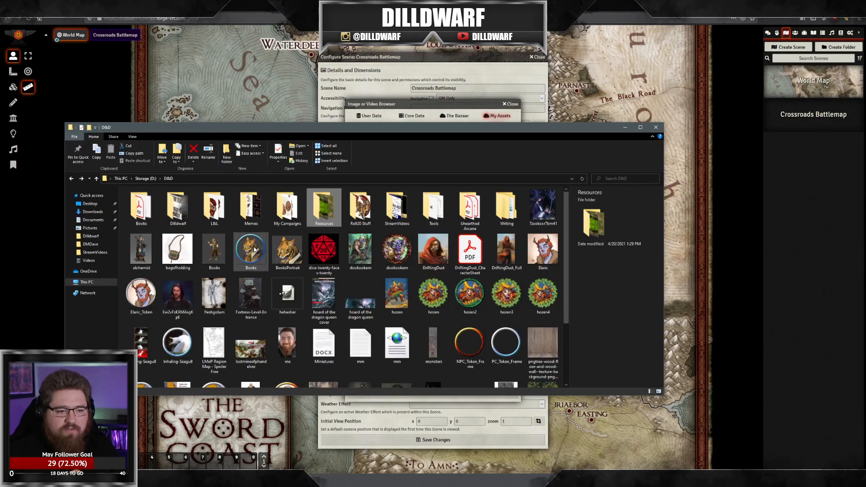
pyautogui.doubleClick(312, 211)
pyautogui.click(620, 179)
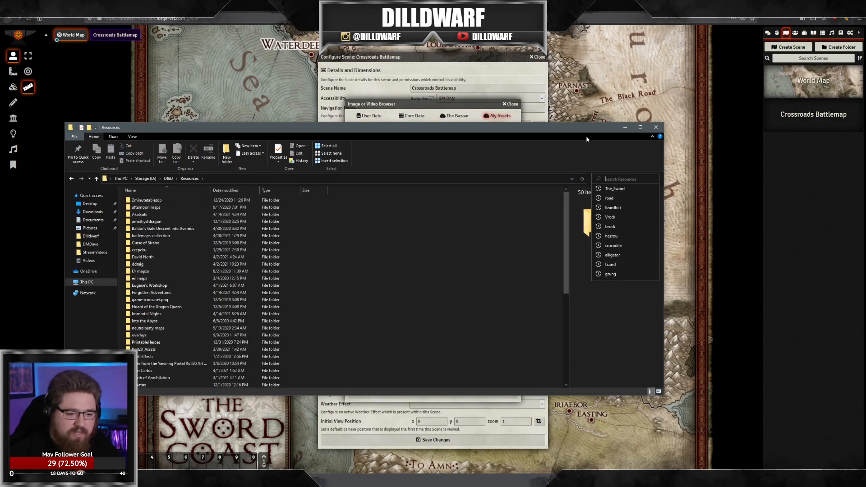
pyautogui.doubleClick(148, 328)
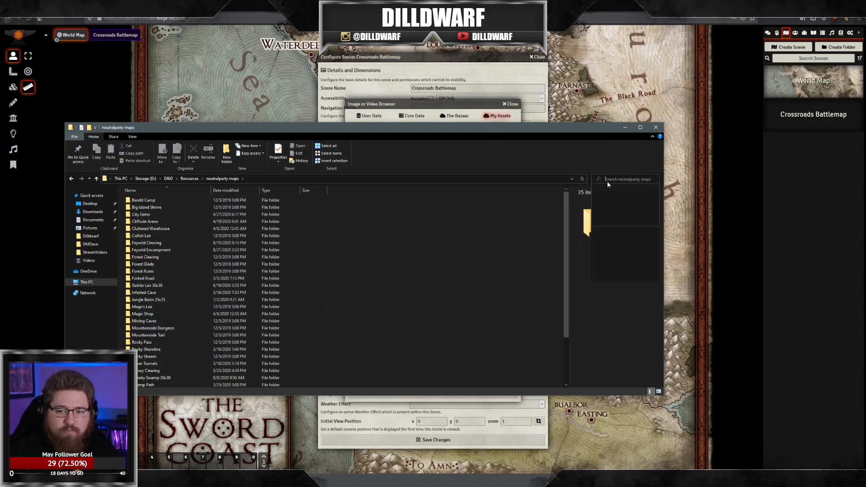
pyautogui.write('road')
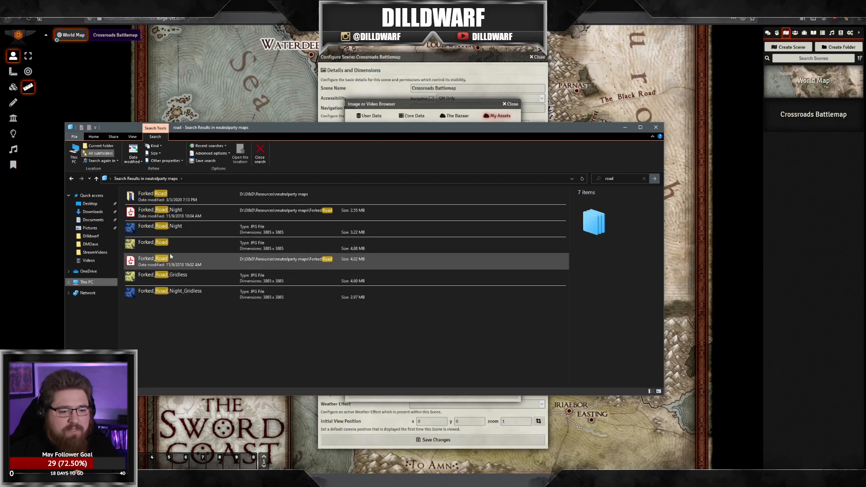
pyautogui.click(169, 243)
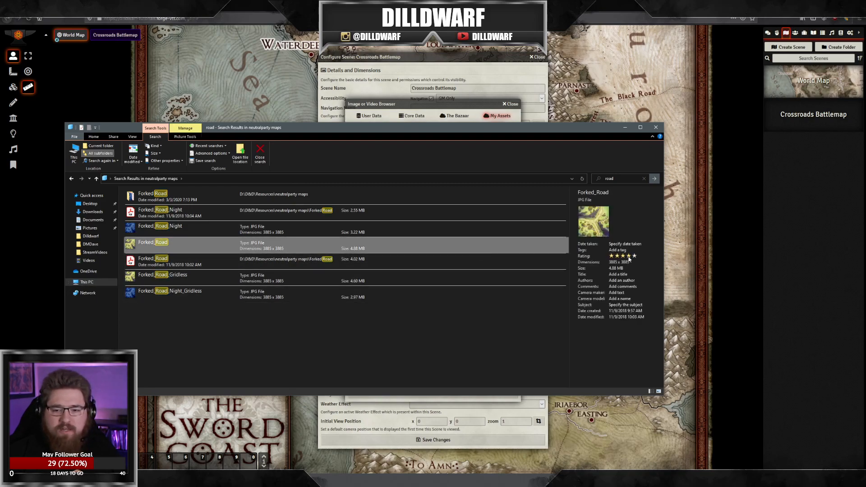
pyautogui.moveTo(509, 133); pyautogui.dragTo(524, 223)
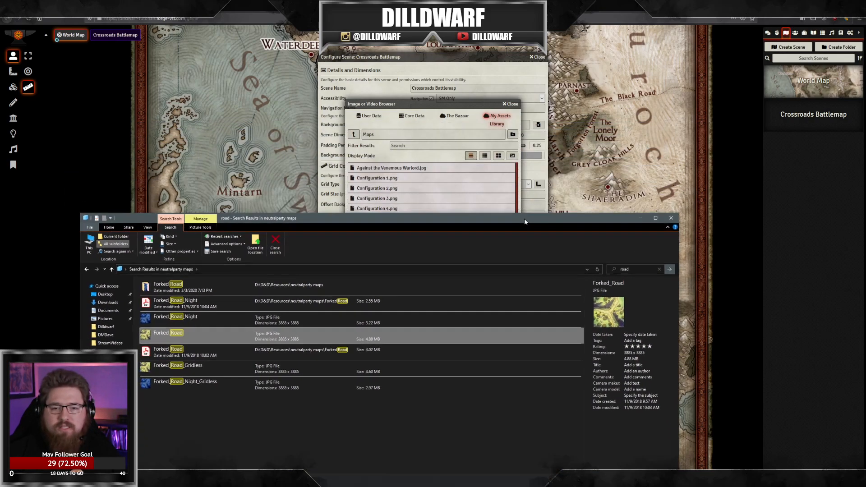
# Step: Set Forked_Road.jpg from the Maps assets folder as the Crossroads Battlemap background image
pyautogui.click(450, 92)
pyautogui.scroll(-10, 405, 253)
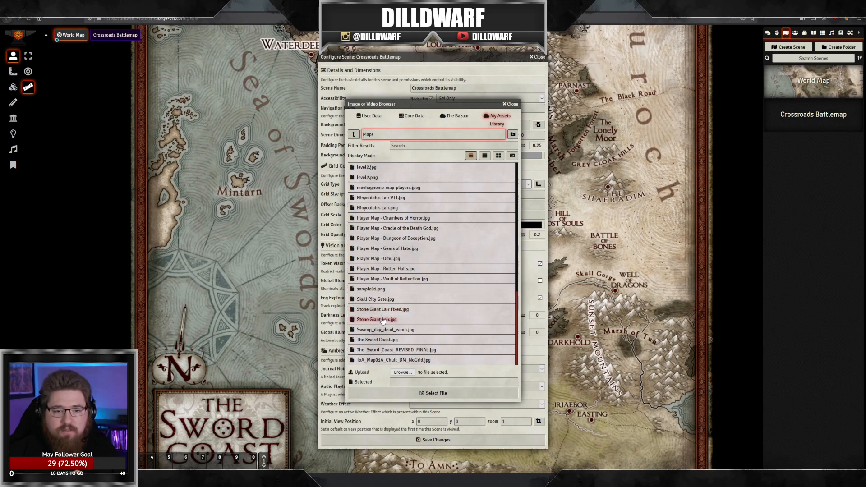
pyautogui.scroll(10, 388, 311)
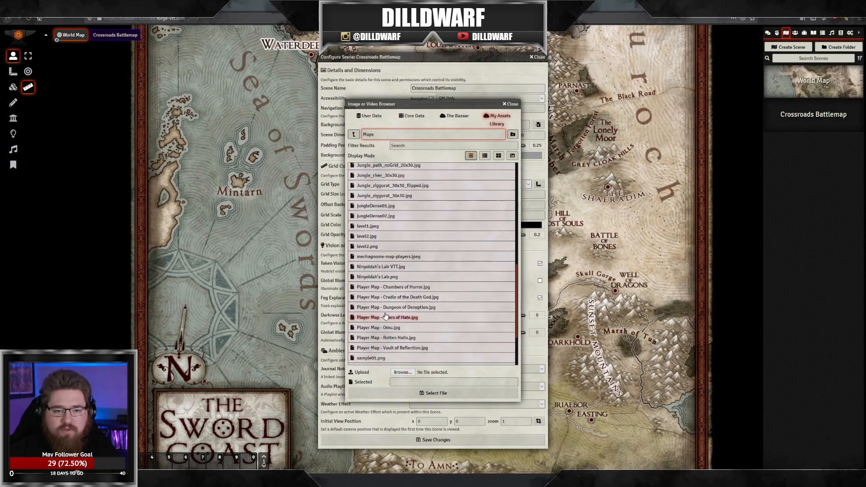
pyautogui.scroll(1, 391, 288)
pyautogui.click(380, 220)
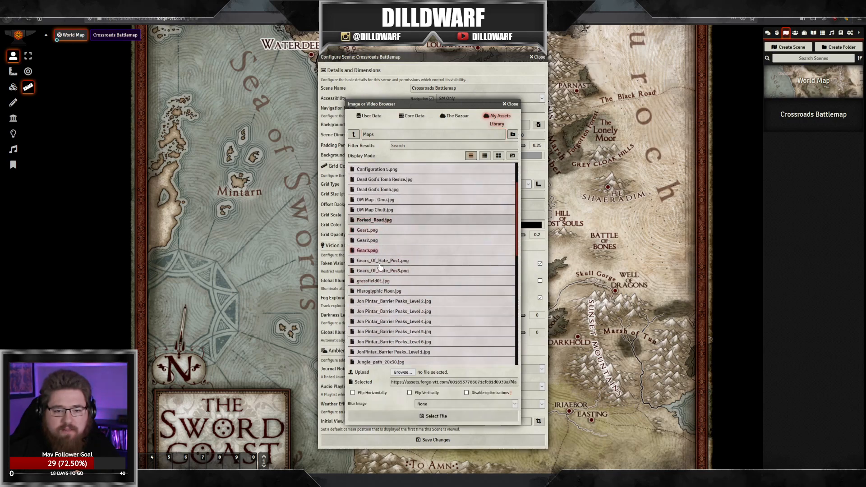
pyautogui.click(443, 414)
# Step: Set the Crossroads Battlemap scene dimensions to 3885 by 3885 pixels, checking them against the Forked_Road file details in File Explorer
pyautogui.hotkey('alt', 'Tab')
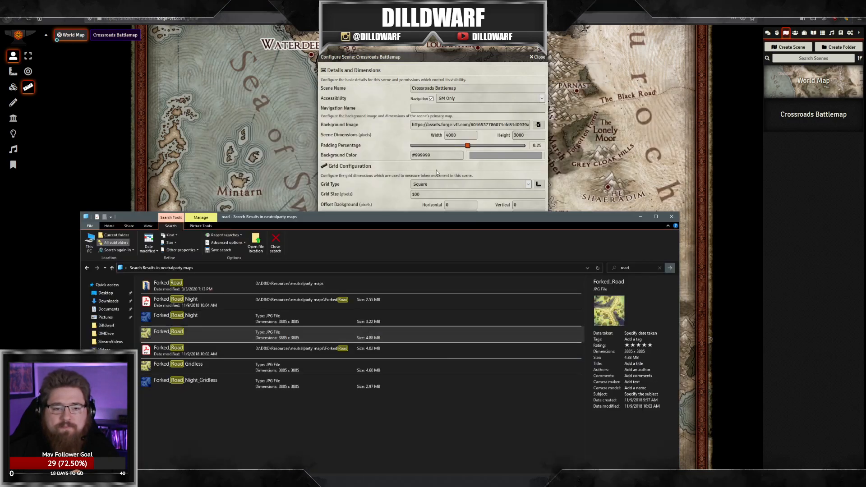
pyautogui.hotkey('alt', 'Tab')
pyautogui.doubleClick(458, 136)
pyautogui.write('3885')
pyautogui.press('Tab')
pyautogui.write('3')
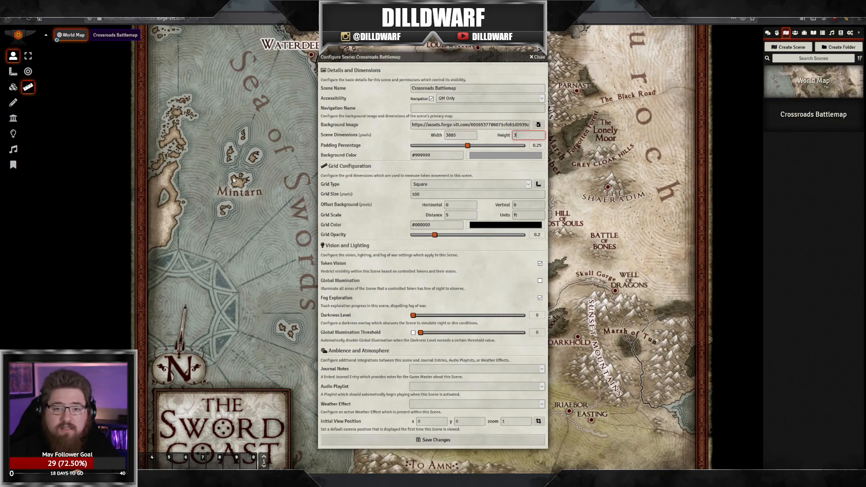
pyautogui.hotkey('alt', 'Tab')
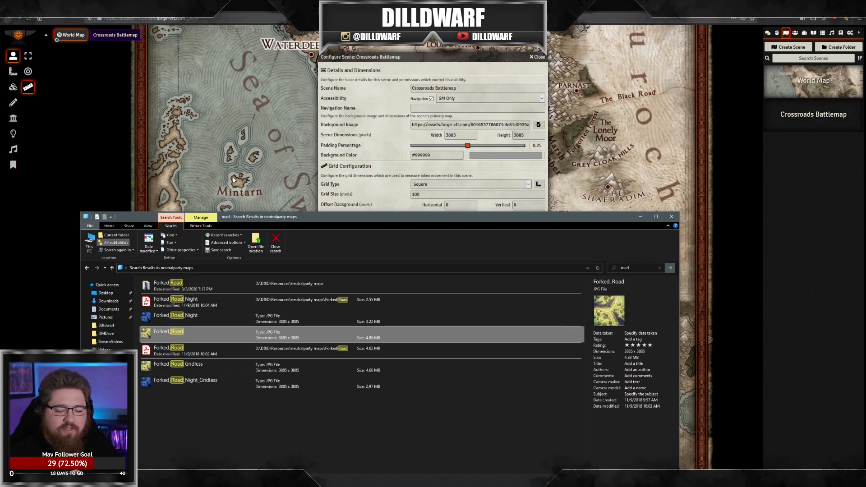
pyautogui.hotkey('alt', 'Tab')
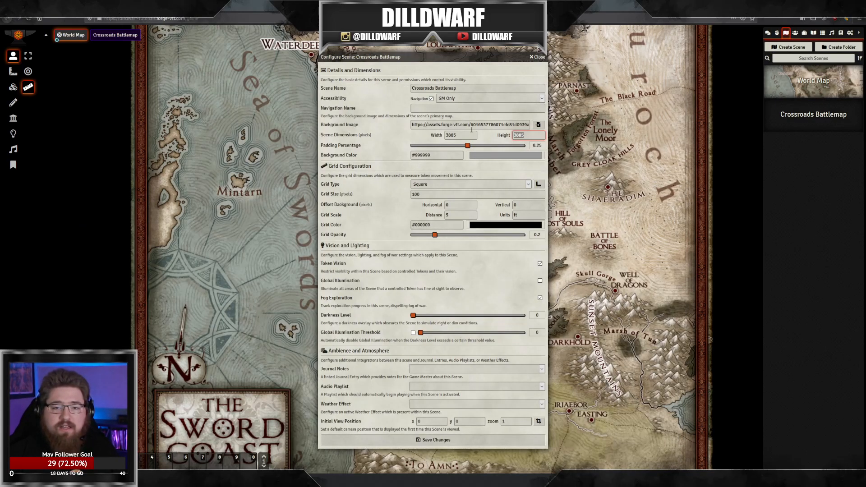
pyautogui.click(458, 136)
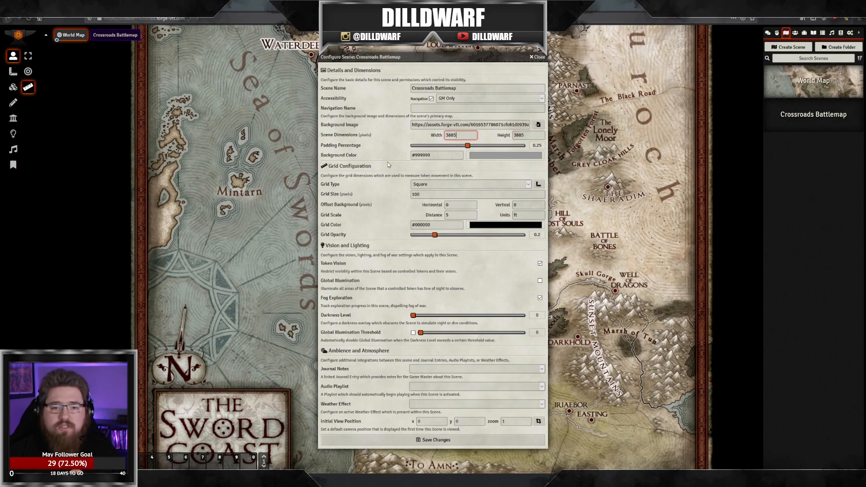
# Step: Set the scene's grid size to 128 pixels
pyautogui.click(429, 195)
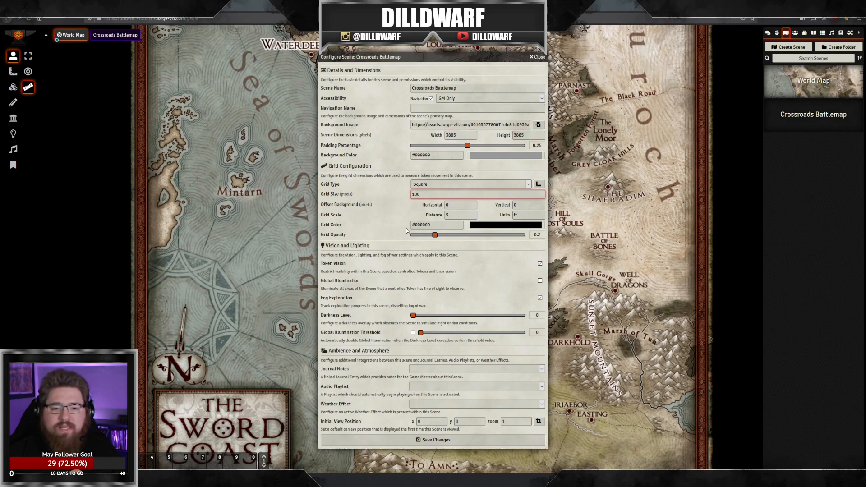
pyautogui.hotkey('alt', 'Tab')
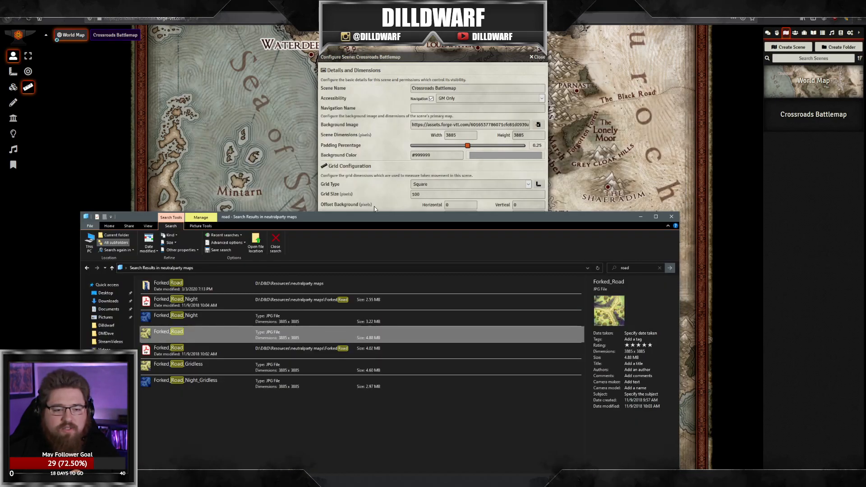
pyautogui.hotkey('alt', 'Tab')
pyautogui.hotkey('alt', 'Tab')
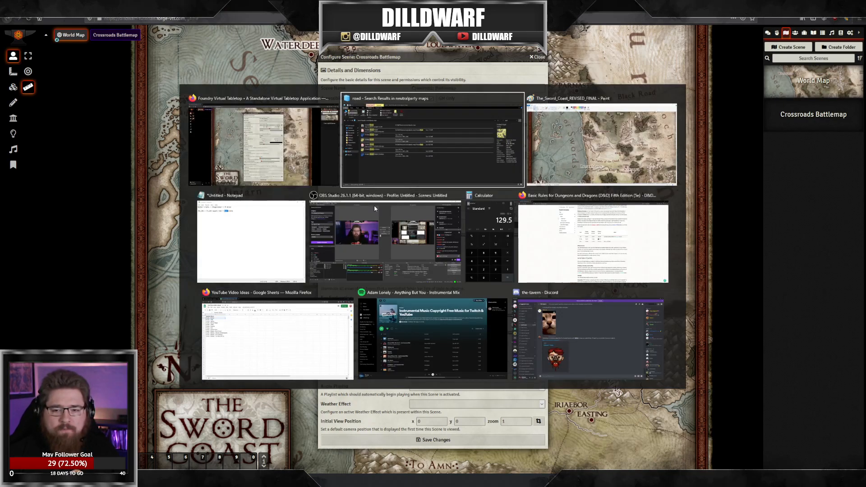
pyautogui.hotkey('alt', 'Tab')
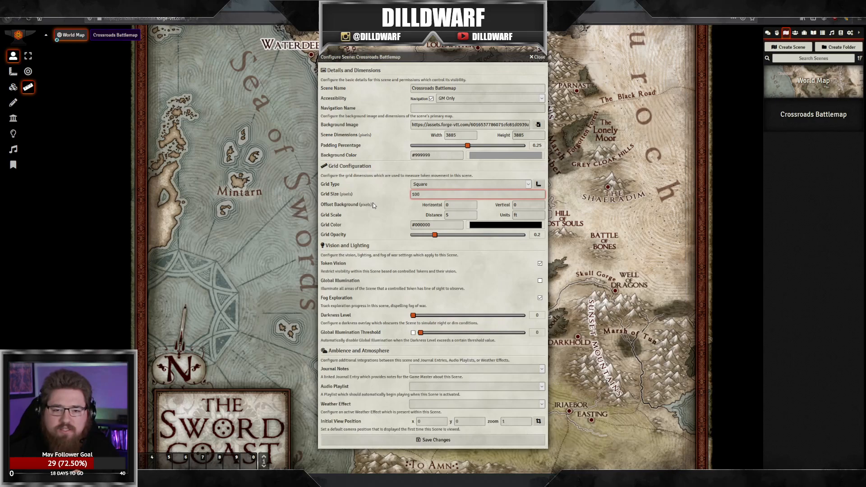
pyautogui.doubleClick(438, 194)
pyautogui.write('128')
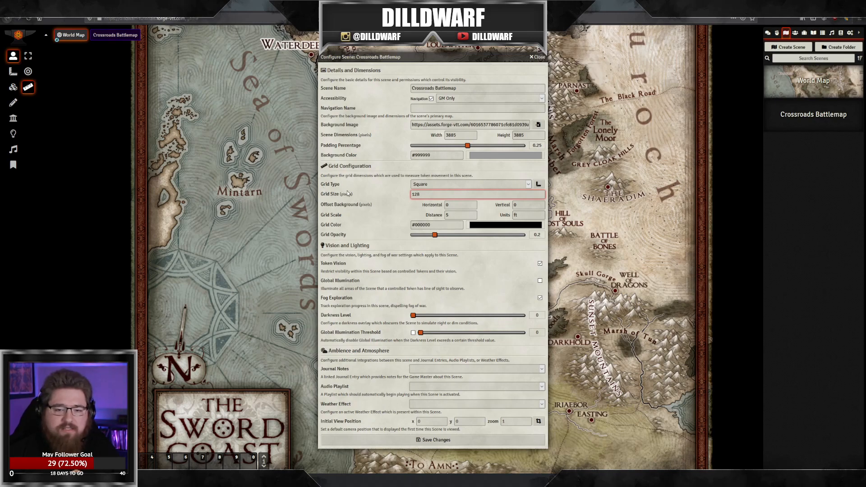
pyautogui.click(459, 216)
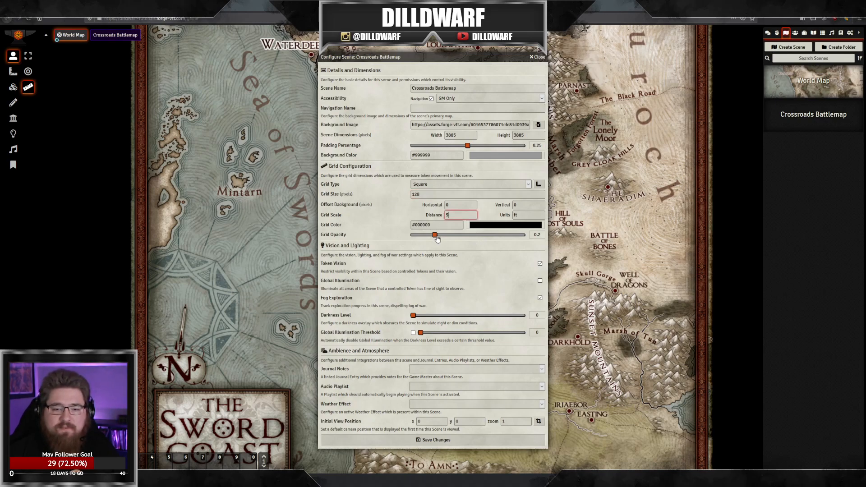
# Step: Open the Forked_Road JPG from File Explorer to examine its built-in grid, and return to the scene configuration
pyautogui.hotkey('alt', 'Tab')
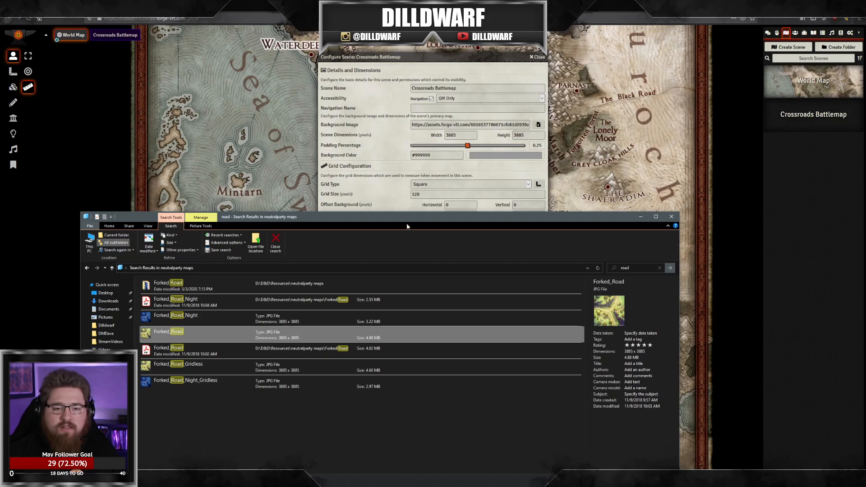
pyautogui.doubleClick(168, 333)
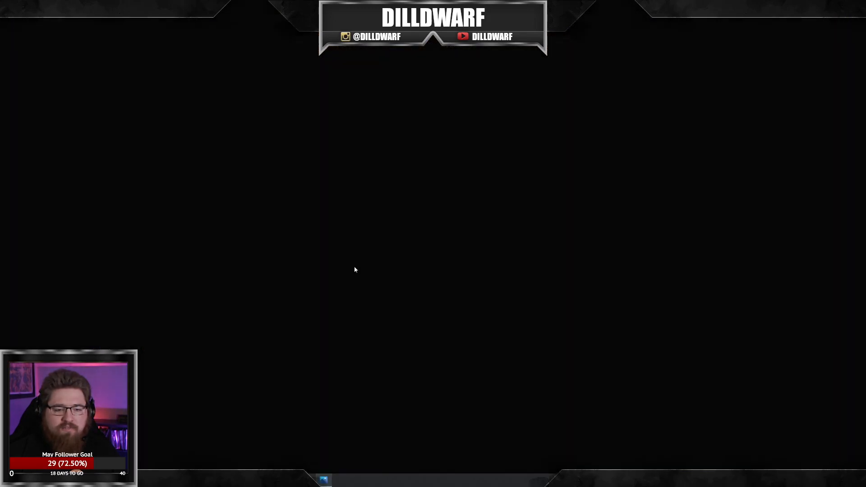
pyautogui.hotkey('alt', 'Tab')
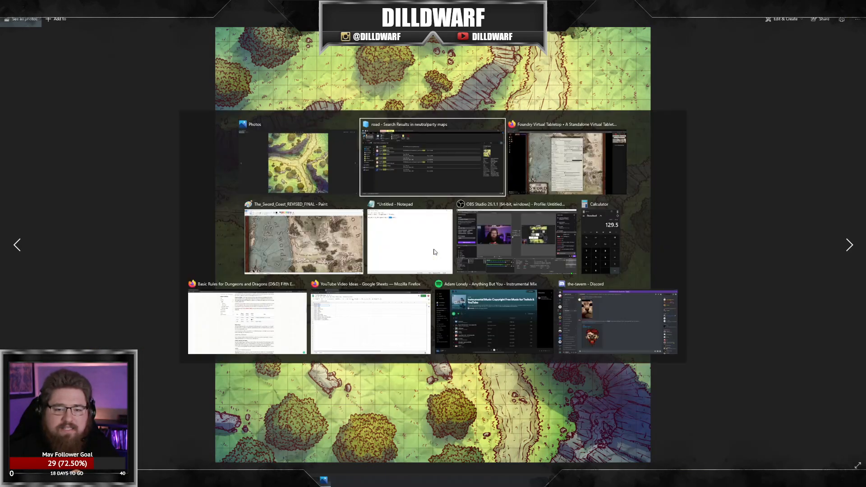
pyautogui.hotkey('alt', 'Tab')
pyautogui.hotkey('alt', 'Tab')
pyautogui.hotkey('alt', 'Tab')
pyautogui.hotkey('alt', 'Tab')
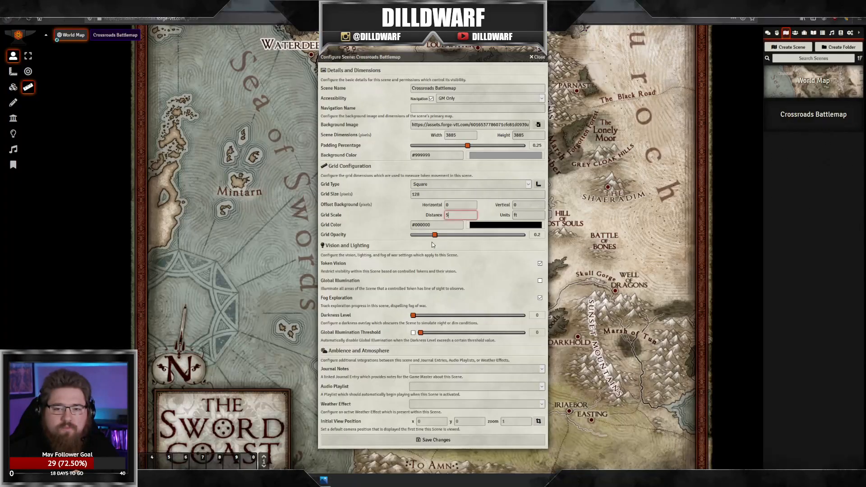
# Step: Keep the grid opacity at 0.2, enable Global Illumination, disable Fog Exploration, and save and close the scene configuration
pyautogui.moveTo(435, 235); pyautogui.dragTo(408, 235)
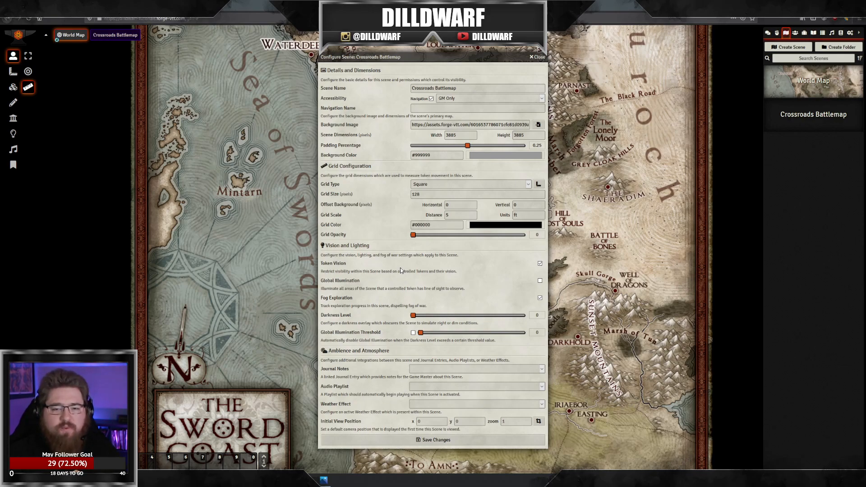
pyautogui.moveTo(416, 237); pyautogui.dragTo(431, 249)
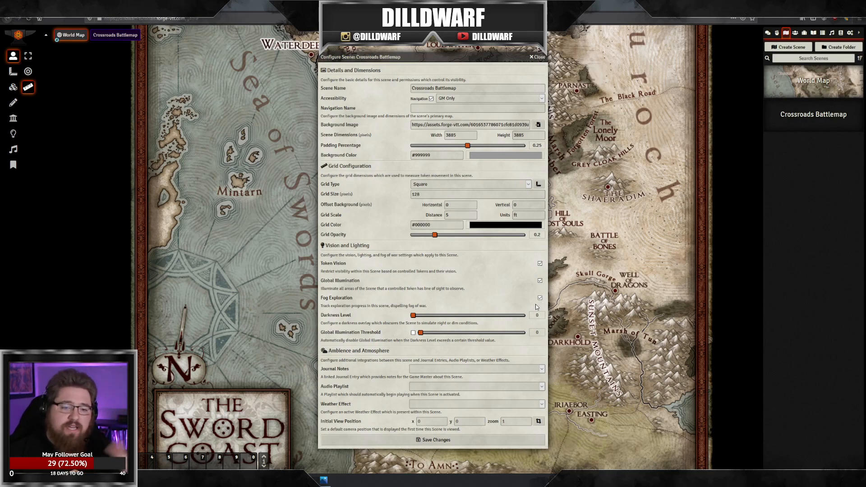
pyautogui.click(540, 298)
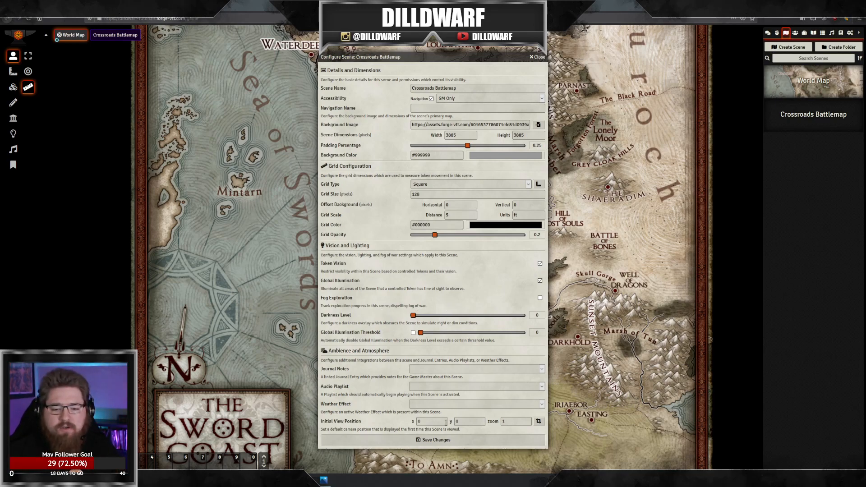
pyautogui.click(440, 440)
pyautogui.click(416, 275)
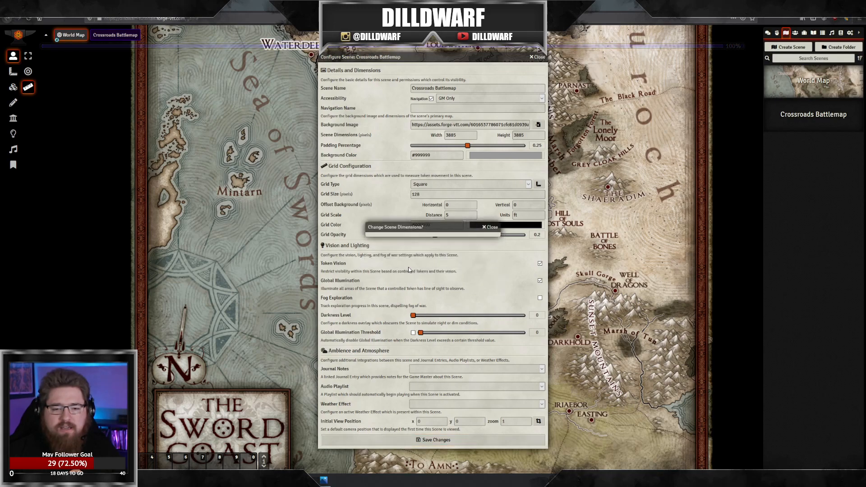
pyautogui.click(815, 117)
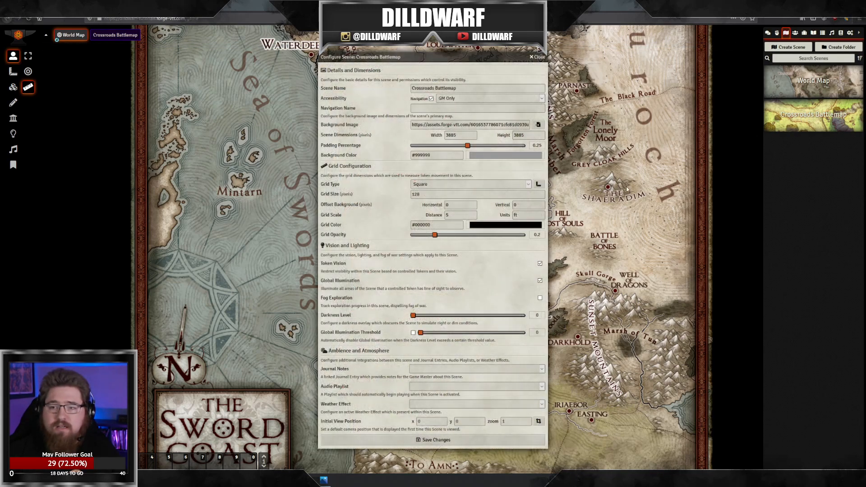
pyautogui.click(541, 58)
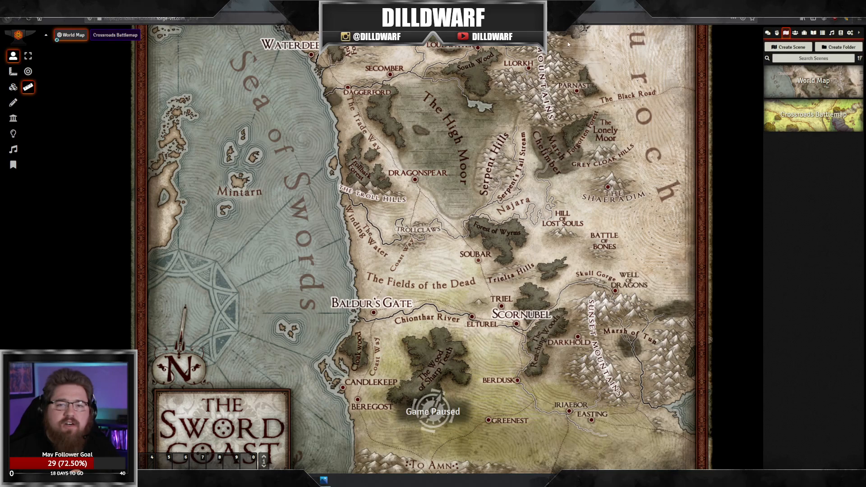
# Step: Remove the Crossroads Battlemap scene from the scene navigation and add it back
pyautogui.rightClick(809, 115)
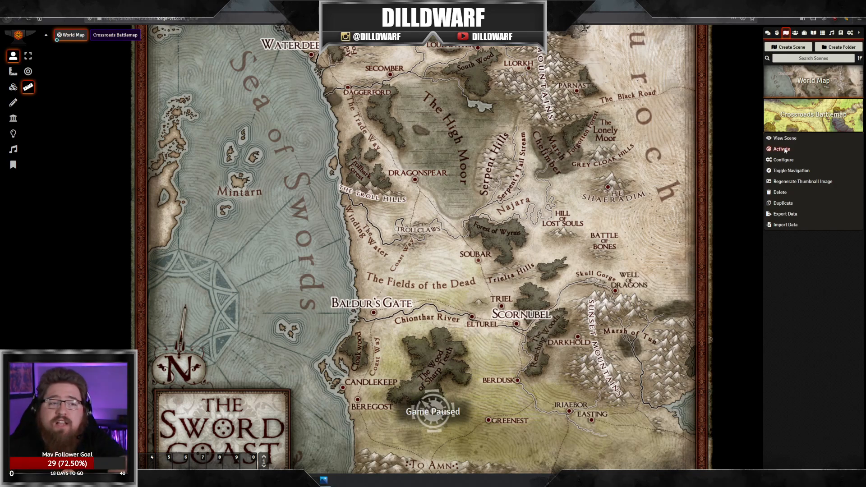
pyautogui.click(796, 170)
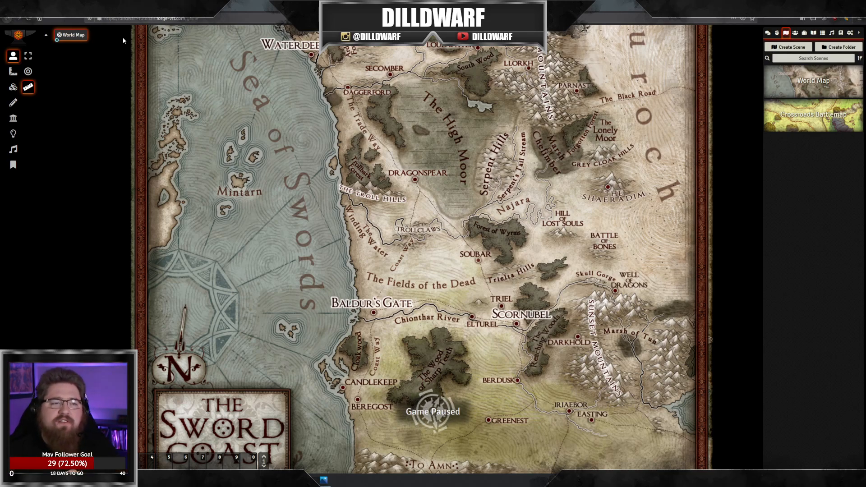
pyautogui.rightClick(808, 119)
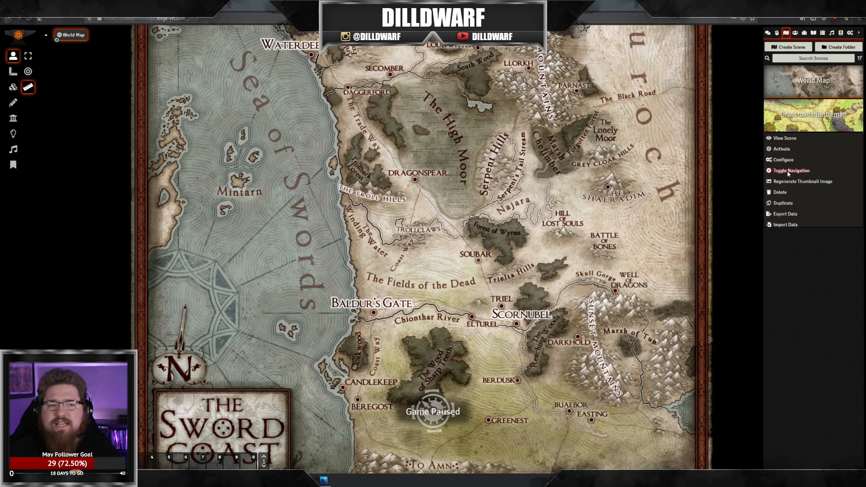
pyautogui.click(788, 172)
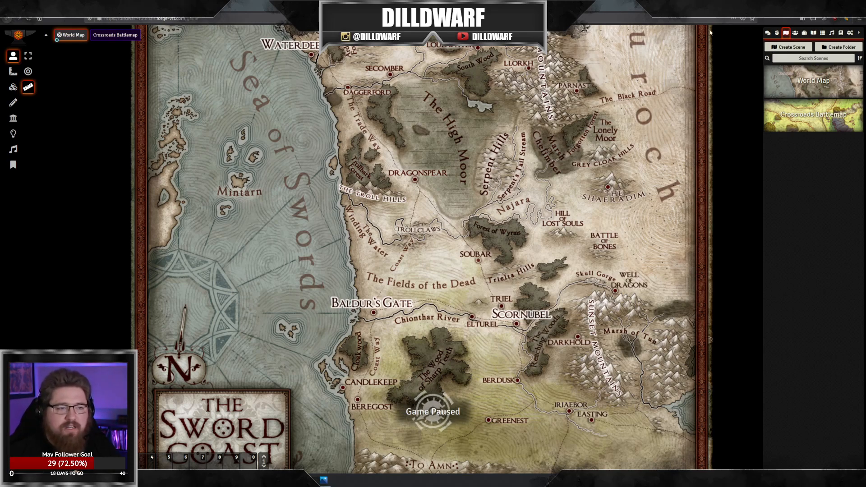
# Step: Activate the Crossroads Battlemap scene
pyautogui.rightClick(120, 38)
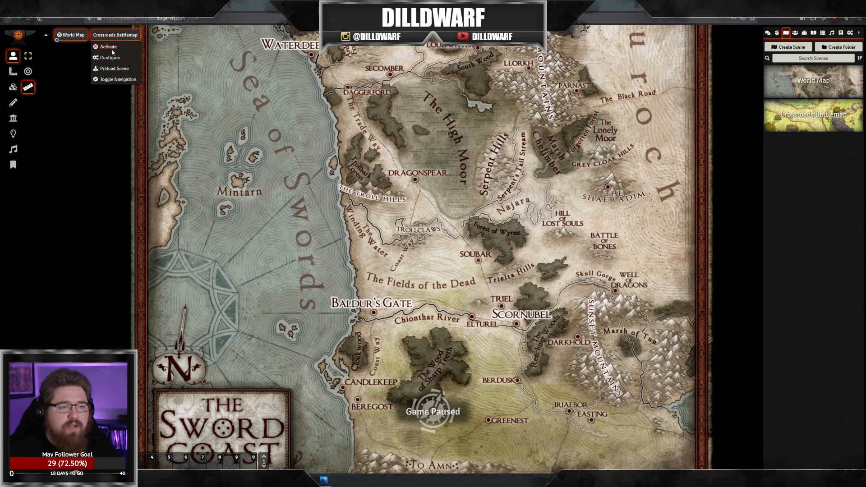
pyautogui.click(108, 47)
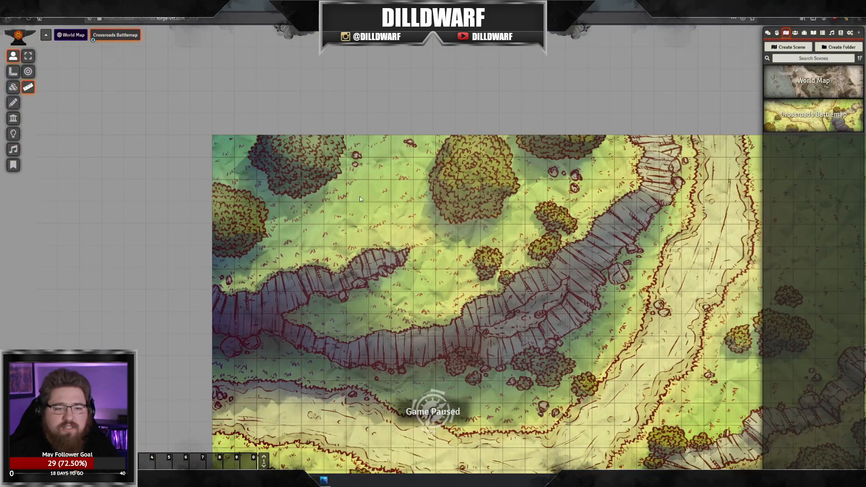
# Step: Examine the Crossroads Battlemap across its edges and centre to compare the scene grid with the map's own grid
pyautogui.moveTo(401, 209); pyautogui.dragTo(249, 102)
pyautogui.scroll(12, 401, 211)
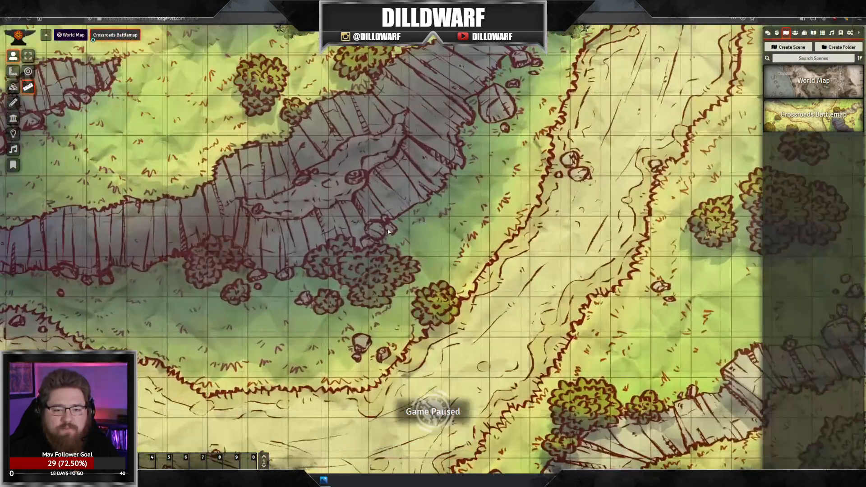
pyautogui.moveTo(447, 319); pyautogui.dragTo(421, 190)
pyautogui.moveTo(505, 318); pyautogui.dragTo(329, 178)
pyautogui.moveTo(514, 254); pyautogui.dragTo(400, 173)
pyautogui.scroll(7, 302, 141)
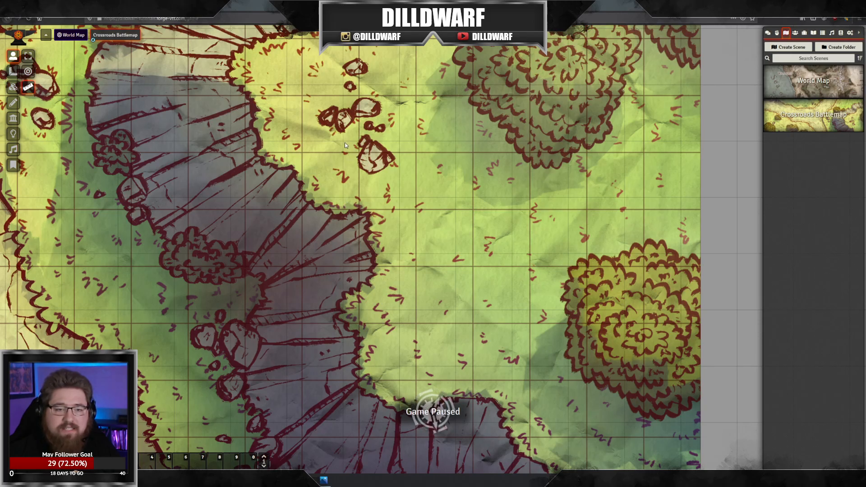
pyautogui.moveTo(239, 187); pyautogui.dragTo(564, 275)
pyautogui.moveTo(90, 135); pyautogui.dragTo(505, 307)
pyautogui.moveTo(202, 135); pyautogui.dragTo(338, 241)
pyautogui.moveTo(194, 99); pyautogui.dragTo(219, 191)
pyautogui.scroll(-7, 220, 191)
pyautogui.moveTo(295, 221); pyautogui.dragTo(263, 205)
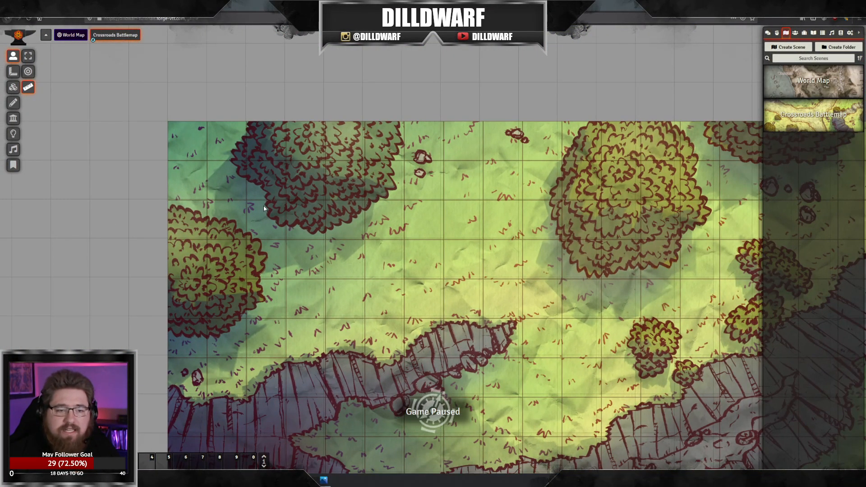
# Step: Open the Grid Configuration Tool for the Crossroads Battlemap scene and move its window clear of the map's centre
pyautogui.rightClick(820, 128)
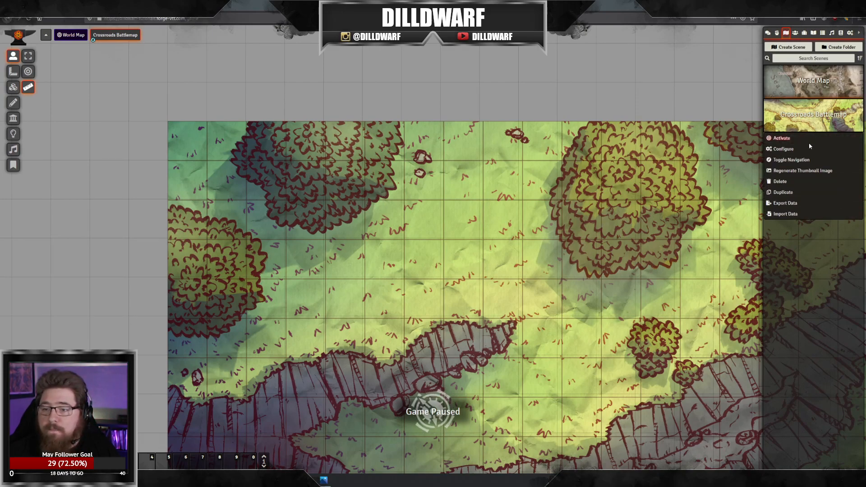
pyautogui.click(784, 150)
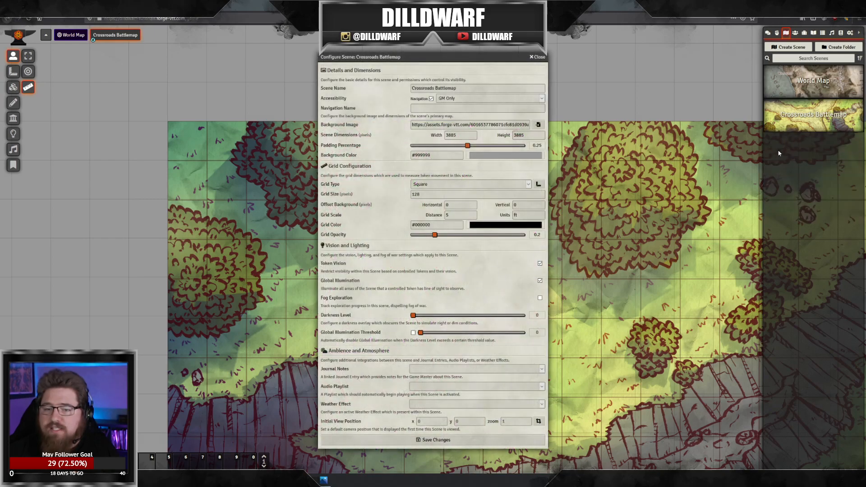
pyautogui.click(538, 185)
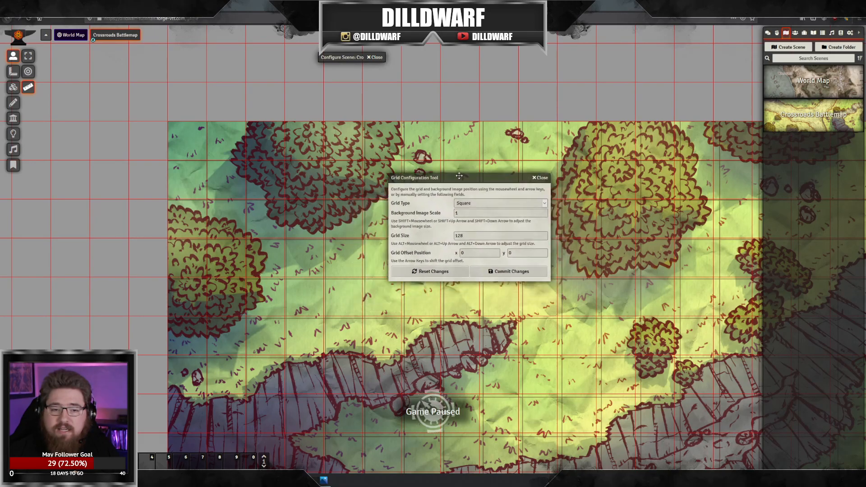
pyautogui.moveTo(431, 202); pyautogui.dragTo(137, 126)
pyautogui.moveTo(434, 254); pyautogui.dragTo(280, 174)
pyautogui.moveTo(382, 289); pyautogui.dragTo(348, 187)
pyautogui.moveTo(496, 287); pyautogui.dragTo(367, 193)
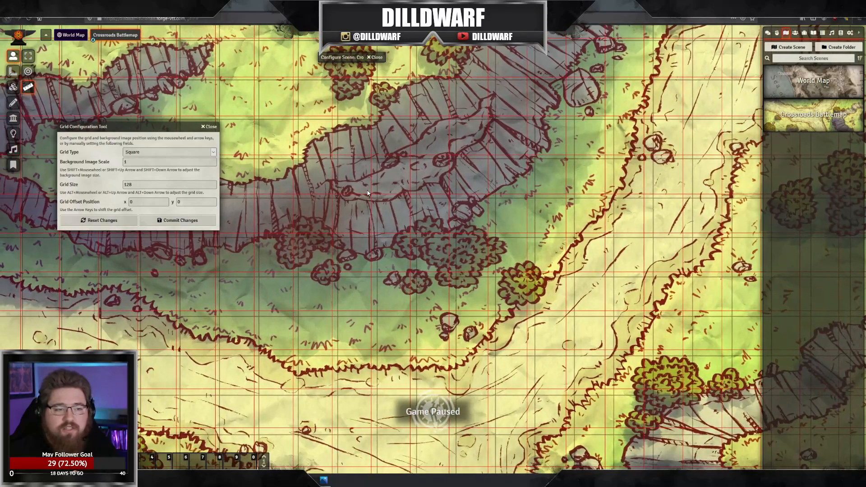
# Step: Try a background image scale of 0.9 for the battlemap and return it to 1
pyautogui.click(66, 162)
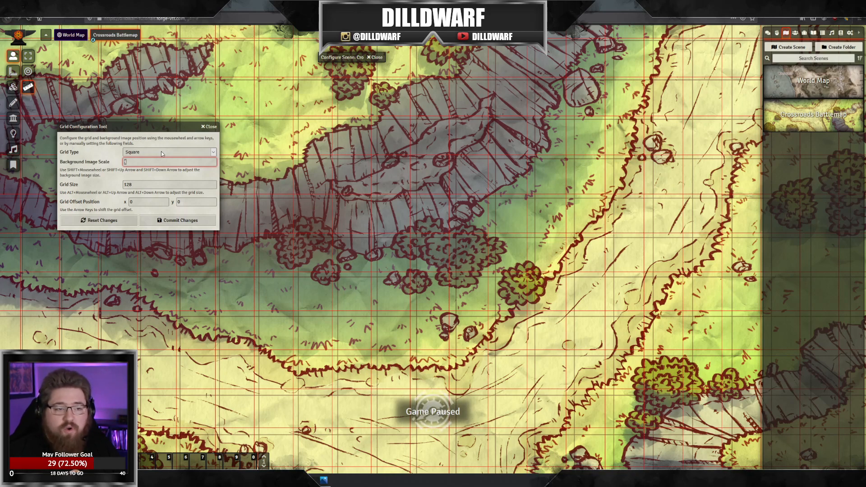
pyautogui.scroll(1, 329, 174)
pyautogui.scroll(-2, 329, 173)
pyautogui.scroll(1, 329, 174)
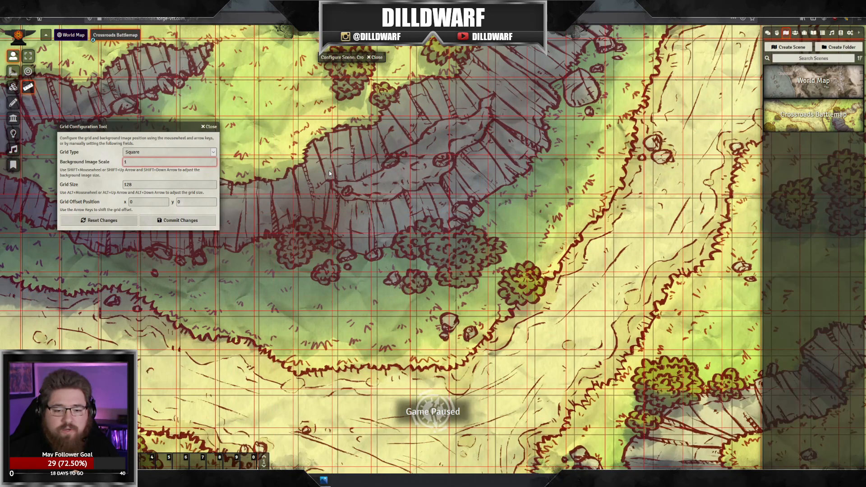
pyautogui.scroll(-2, 329, 174)
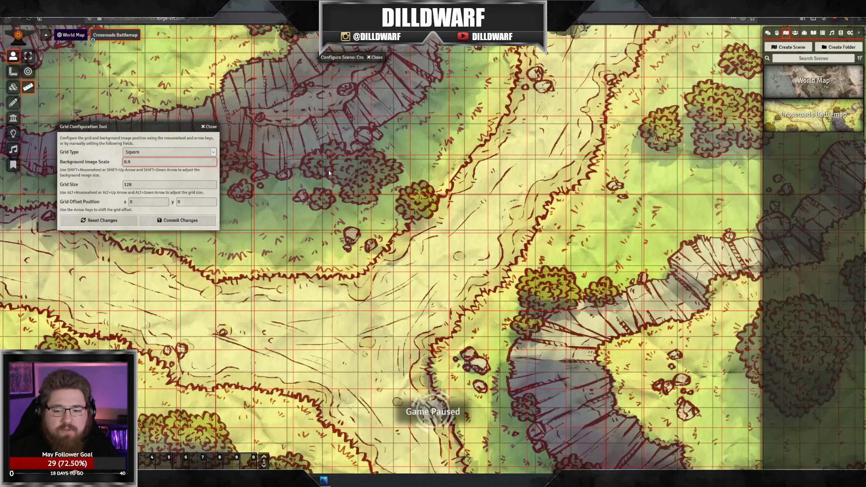
pyautogui.scroll(2, 328, 171)
# Step: Try a grid size of 127 on the Crossroads Battlemap
pyautogui.moveTo(134, 184); pyautogui.dragTo(26, 162)
pyautogui.write('127')
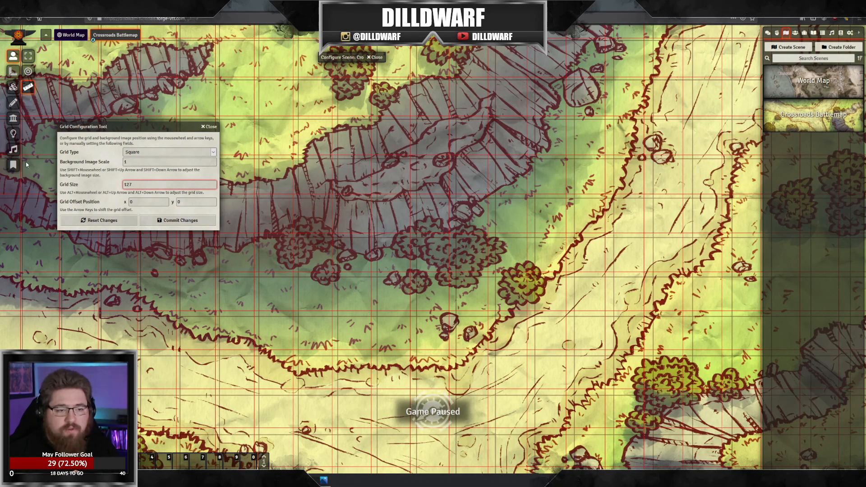
pyautogui.click(342, 195)
# Step: Set the grid size to 129 and commit the grid changes
pyautogui.moveTo(137, 184); pyautogui.dragTo(44, 181)
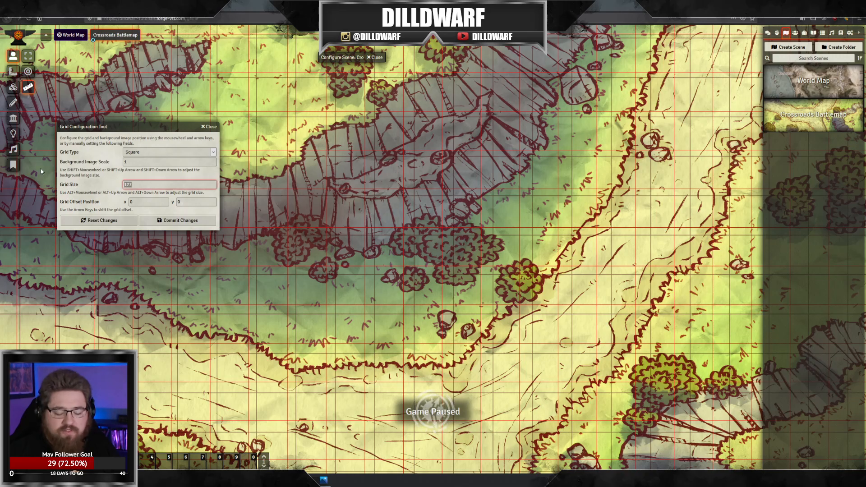
pyautogui.write('129')
pyautogui.press('Return')
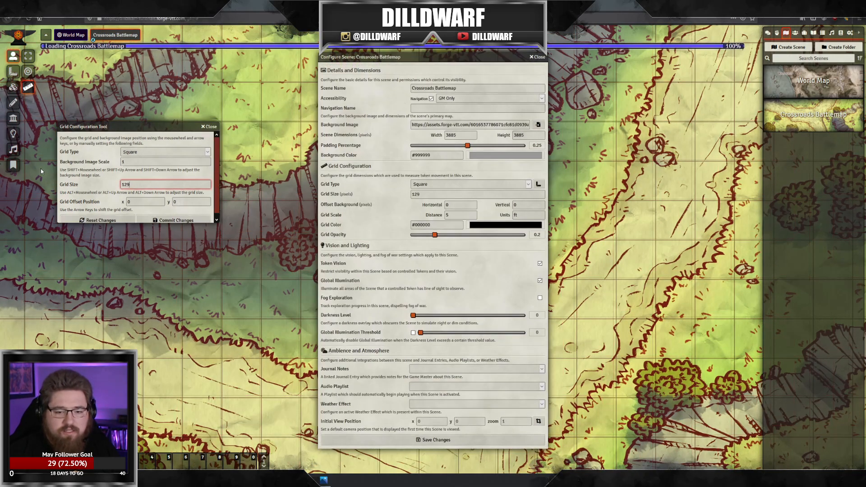
# Step: Reopen the Grid Configuration Tool and compare the red overlay grid with the squares drawn on the map
pyautogui.click(538, 184)
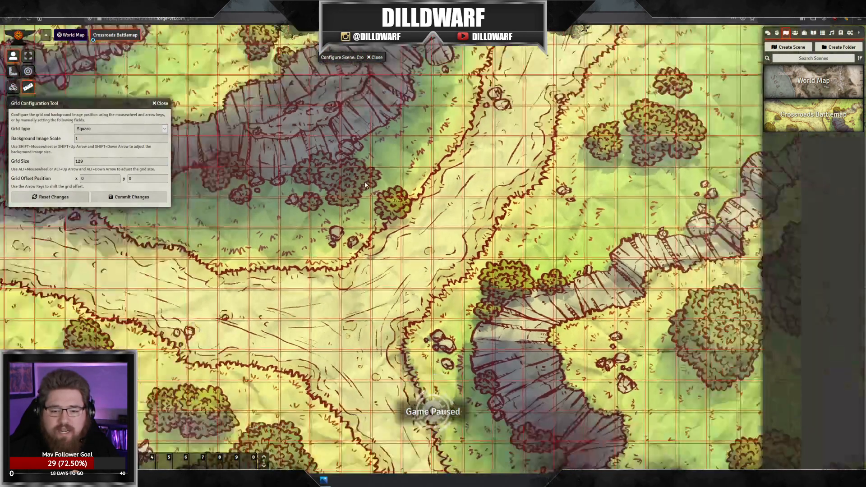
pyautogui.scroll(3, 413, 209)
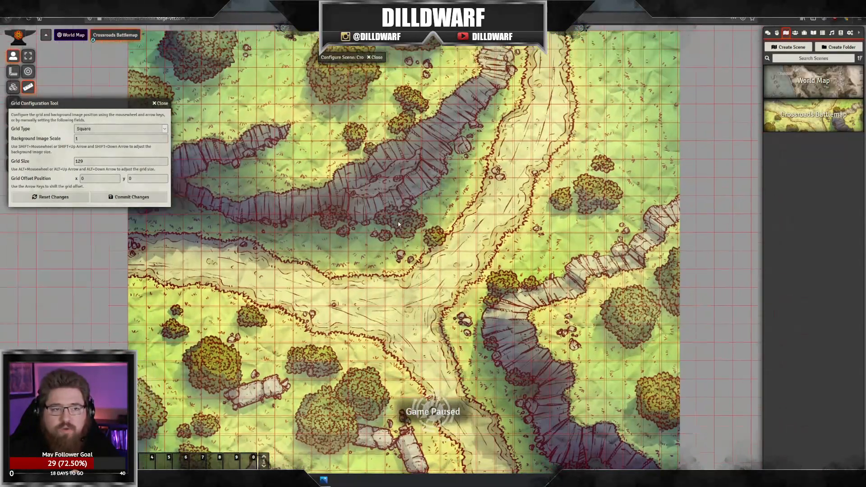
pyautogui.scroll(4, 426, 191)
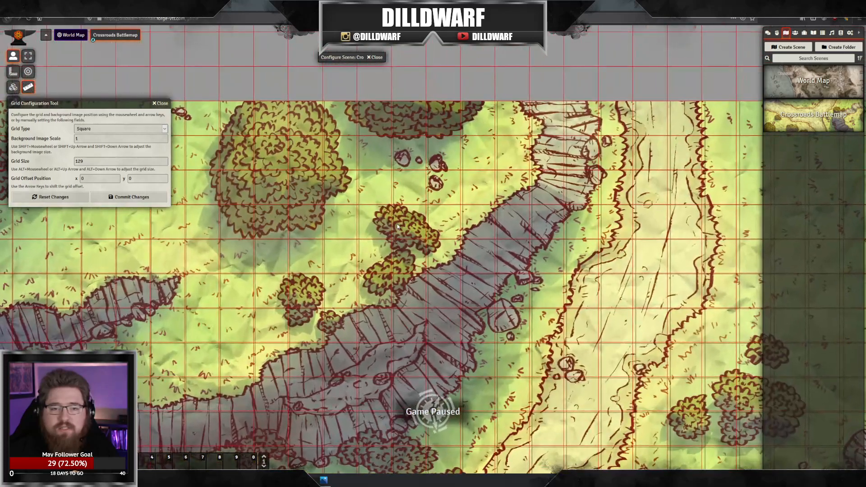
pyautogui.moveTo(404, 217); pyautogui.dragTo(423, 214)
pyautogui.moveTo(335, 201); pyautogui.dragTo(298, 203)
pyautogui.moveTo(483, 301); pyautogui.dragTo(312, 163)
# Step: Try a grid size of 130 and compare the overlay with the map's own squares across the scene
pyautogui.doubleClick(102, 163)
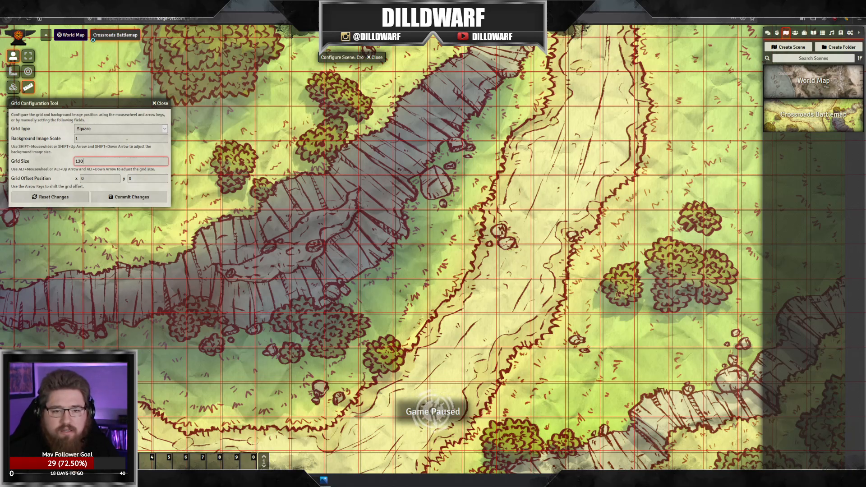
pyautogui.click(226, 151)
pyautogui.moveTo(293, 173); pyautogui.dragTo(365, 270)
pyautogui.moveTo(260, 162); pyautogui.dragTo(279, 171)
pyautogui.moveTo(284, 203); pyautogui.dragTo(180, 36)
pyautogui.scroll(-12, 424, 228)
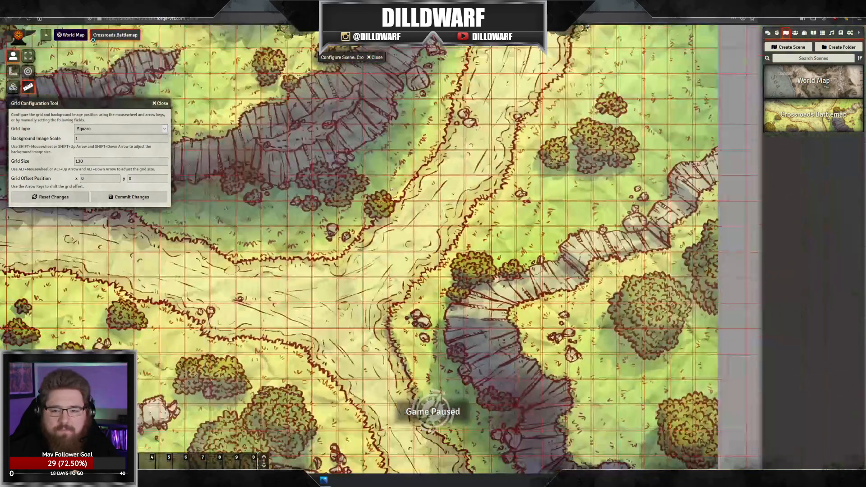
pyautogui.moveTo(428, 234); pyautogui.dragTo(412, 192)
pyautogui.scroll(3, 417, 194)
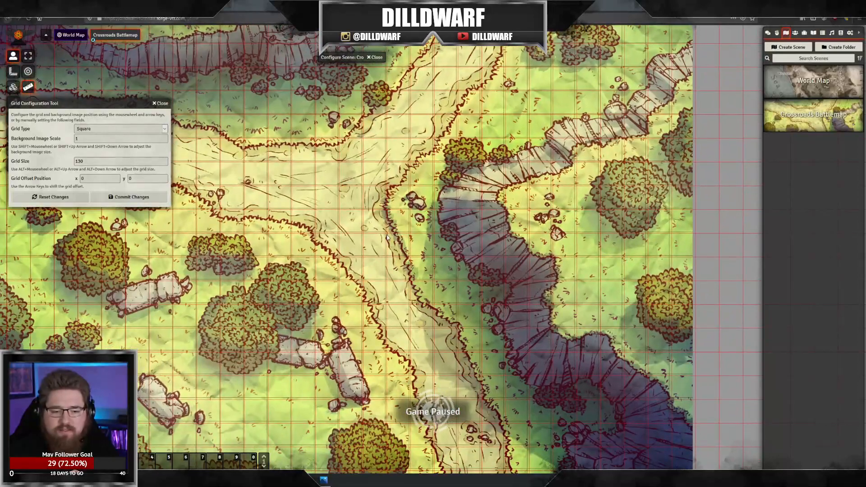
pyautogui.scroll(4, 391, 216)
# Step: Clear the grid's x offset value and look around the scene for the background map
pyautogui.click(99, 178)
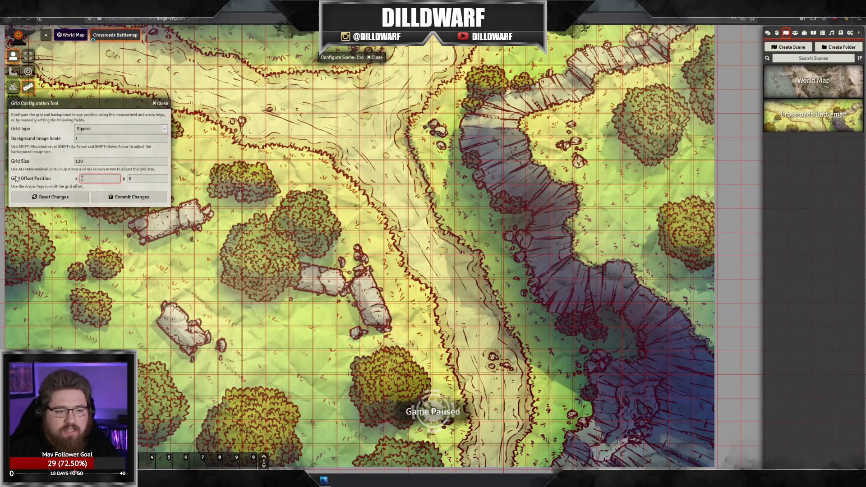
pyautogui.press('BackSpace')
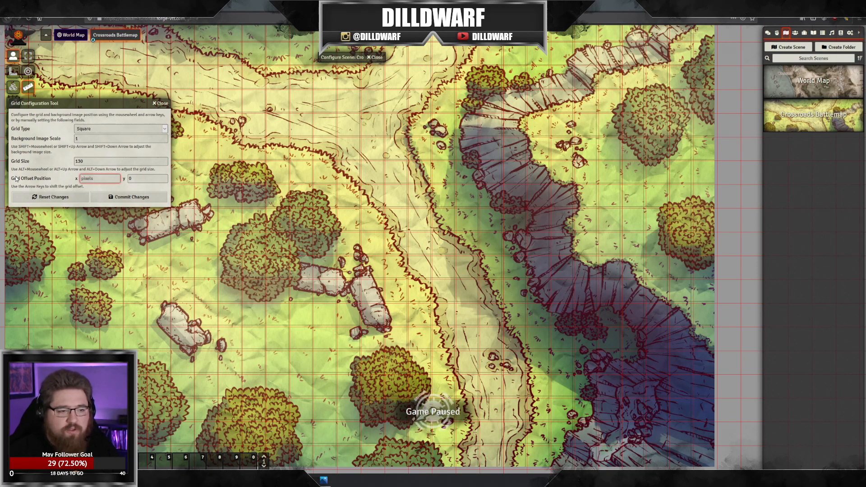
pyautogui.click(273, 134)
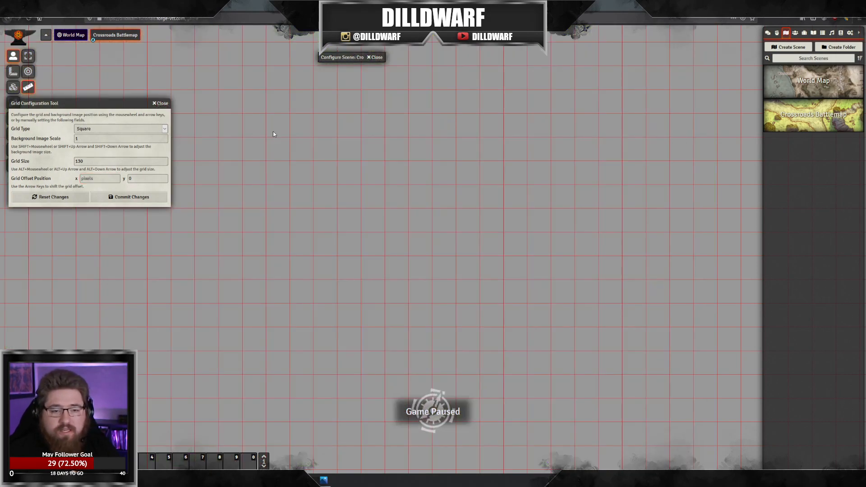
pyautogui.scroll(-5, 316, 128)
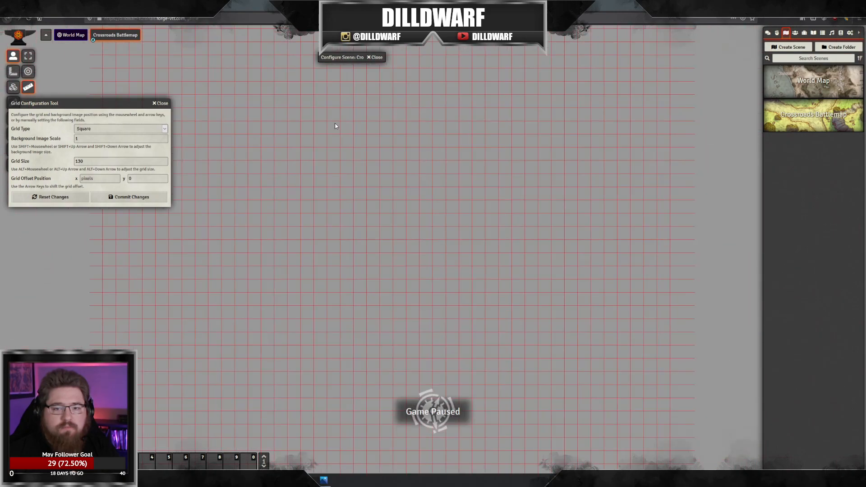
pyautogui.moveTo(342, 156); pyautogui.dragTo(373, 214)
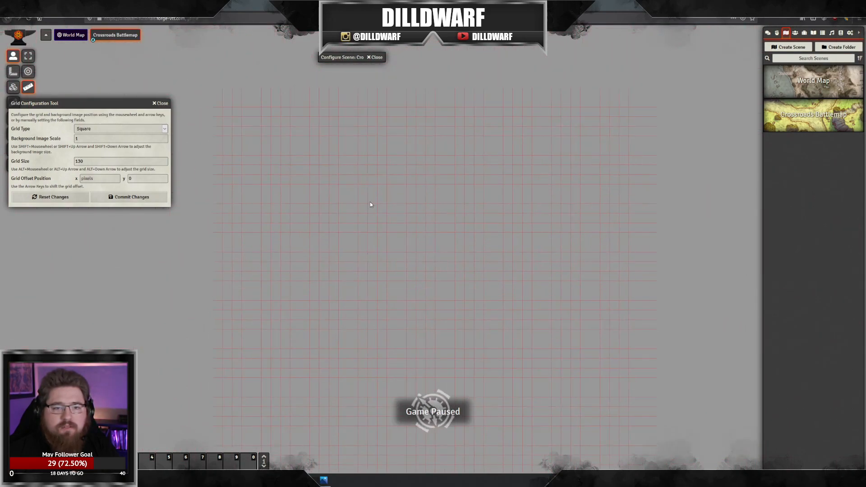
pyautogui.moveTo(384, 160); pyautogui.dragTo(352, 149)
pyautogui.moveTo(296, 137); pyautogui.dragTo(309, 89)
# Step: Close the minimized scene configuration window and reset the uncommitted grid changes
pyautogui.click(376, 59)
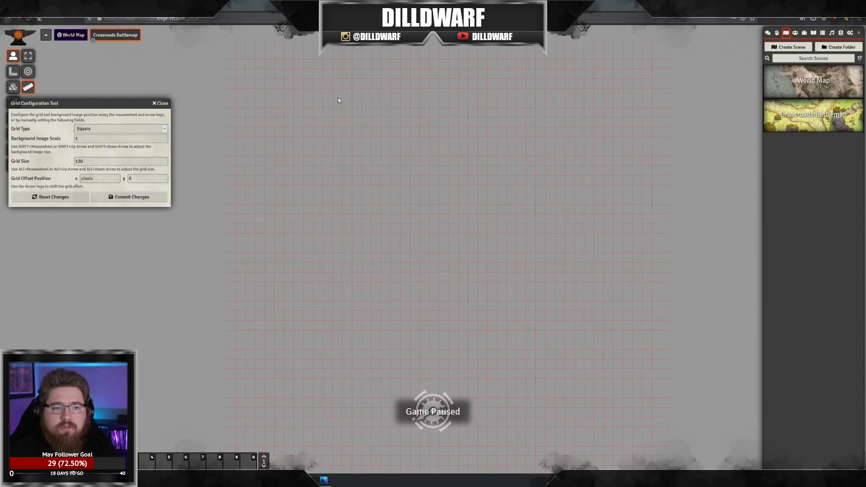
pyautogui.click(55, 197)
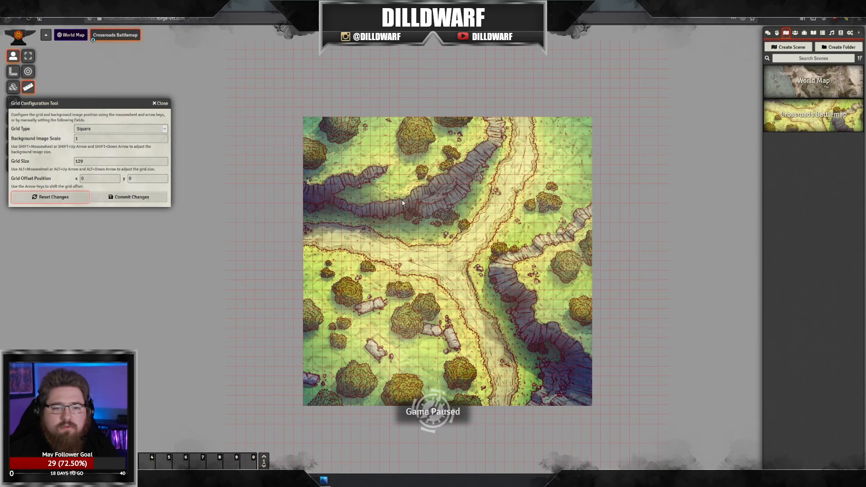
pyautogui.scroll(10, 402, 203)
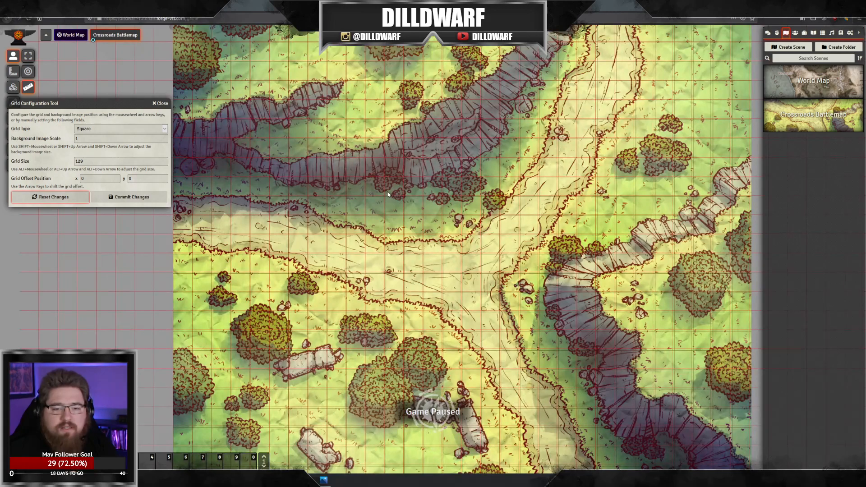
# Step: Shift the grid horizontally to an x offset of 6
pyautogui.press('Right')
pyautogui.press('Right')
pyautogui.press('Right')
pyautogui.press('Left')
pyautogui.press('Left')
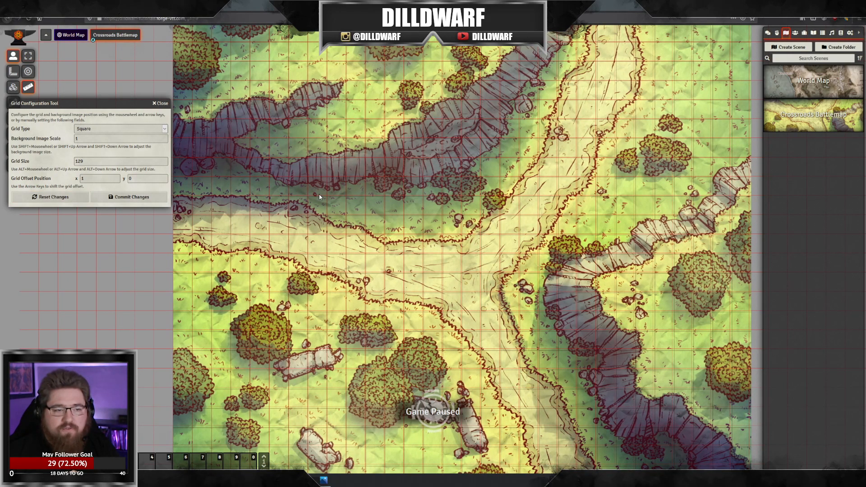
pyautogui.scroll(6, 351, 204)
pyautogui.scroll(5, 351, 205)
pyautogui.press('Right')
pyautogui.press('Right')
pyautogui.press('Right')
pyautogui.press('Right')
pyautogui.press('Right')
# Step: Shift the grid vertically to a y offset of 6 and check the alignment near the road fork
pyautogui.press('Down')
pyautogui.press('Down')
pyautogui.press('Down')
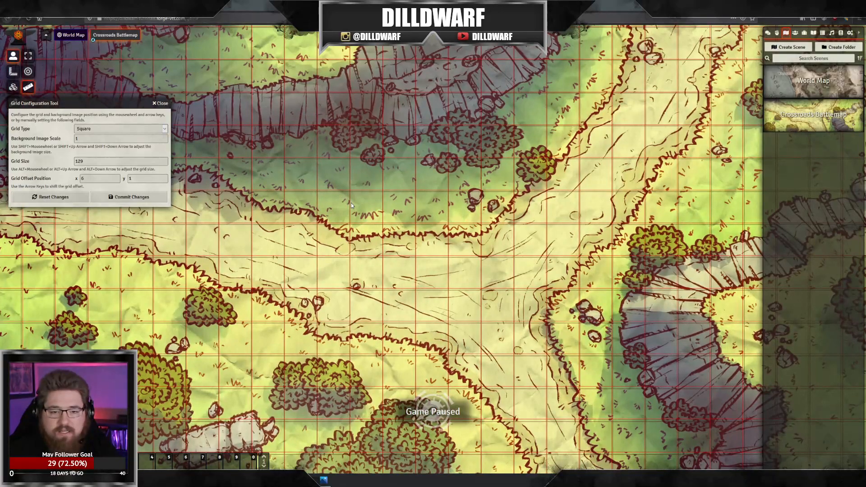
pyautogui.press('Down')
pyautogui.press('Down')
pyautogui.press('Down')
pyautogui.moveTo(378, 213); pyautogui.dragTo(309, 129)
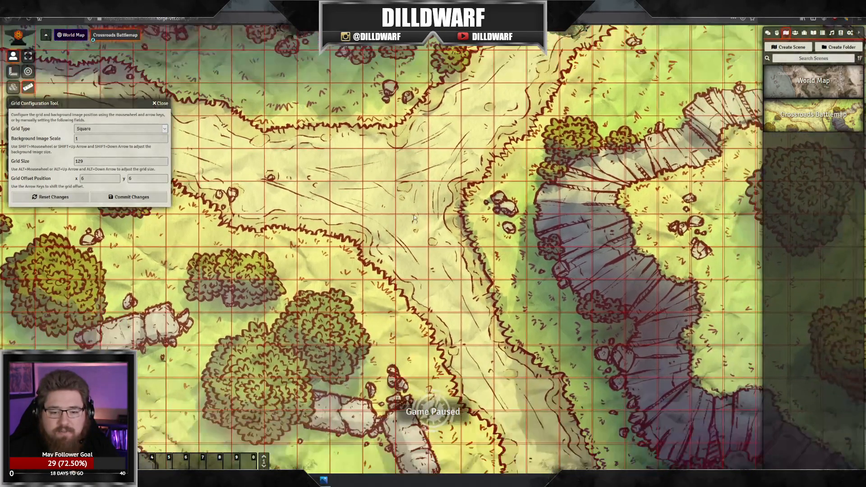
pyautogui.moveTo(387, 230); pyautogui.dragTo(334, 108)
# Step: Try larger vertical grid offsets while checking different parts of the map, and return the y offset to 6
pyautogui.press('Down')
pyautogui.press('Down')
pyautogui.press('Down')
pyautogui.moveTo(391, 189); pyautogui.dragTo(393, 302)
pyautogui.press('Down')
pyautogui.press('Down')
pyautogui.press('Down')
pyautogui.moveTo(370, 99); pyautogui.dragTo(365, 360)
pyautogui.moveTo(364, 181); pyautogui.dragTo(392, 284)
pyautogui.press('Up')
pyautogui.press('Up')
pyautogui.press('Up')
pyautogui.press('Up')
pyautogui.press('Up')
pyautogui.press('Up')
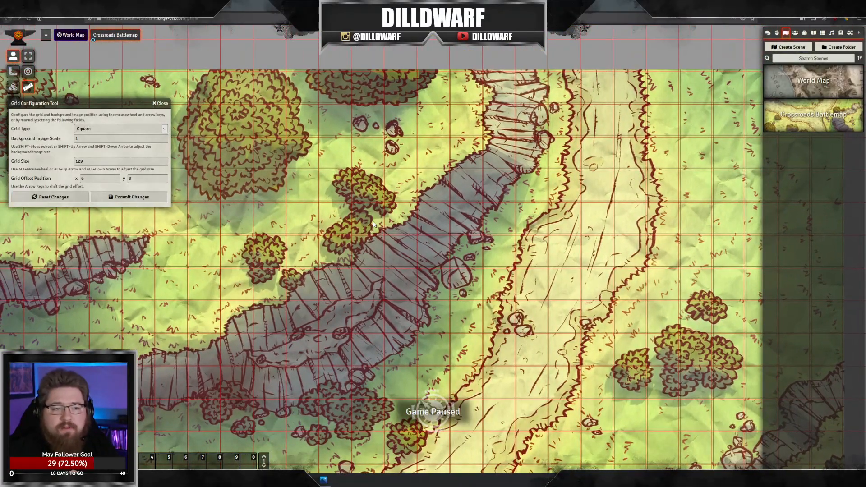
# Step: Try an x offset of 7, return it to 6, and check the grid alignment on the southern half of the map
pyautogui.press('Right')
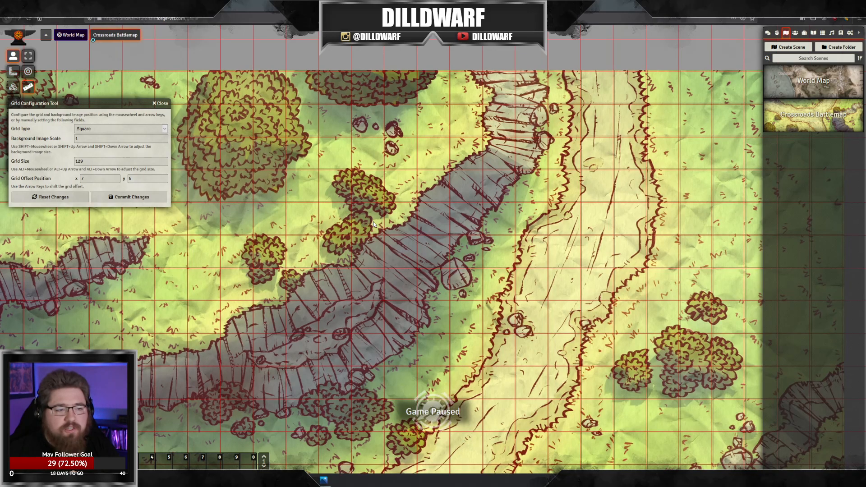
pyautogui.press('Left')
pyautogui.scroll(-6, 372, 221)
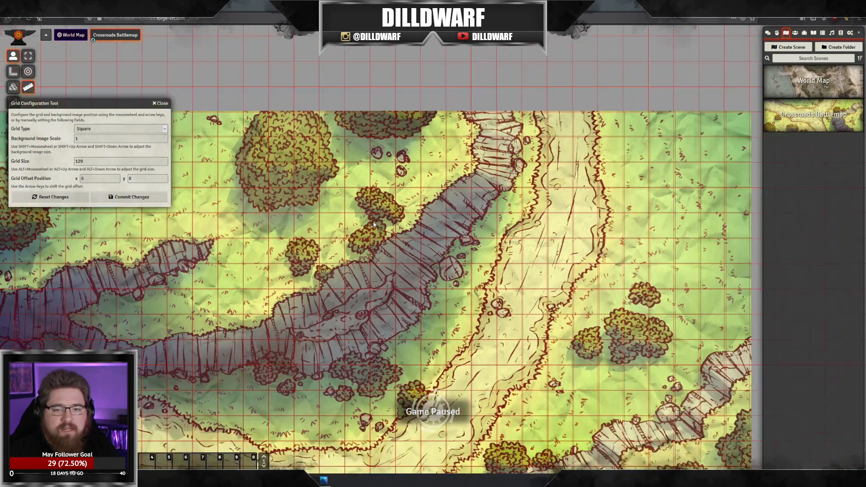
pyautogui.moveTo(397, 437); pyautogui.dragTo(397, 126)
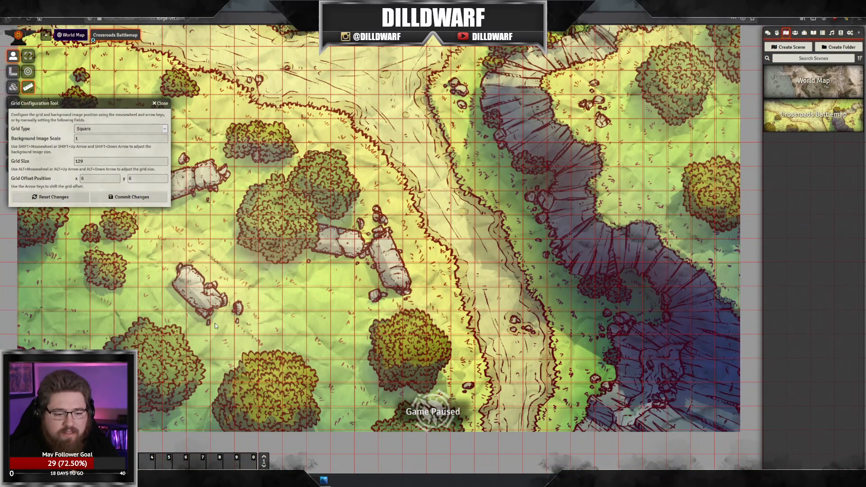
# Step: Switch to the file search results in File Explorer and open the Forked_Road JPG image in GIMP
pyautogui.click(212, 478)
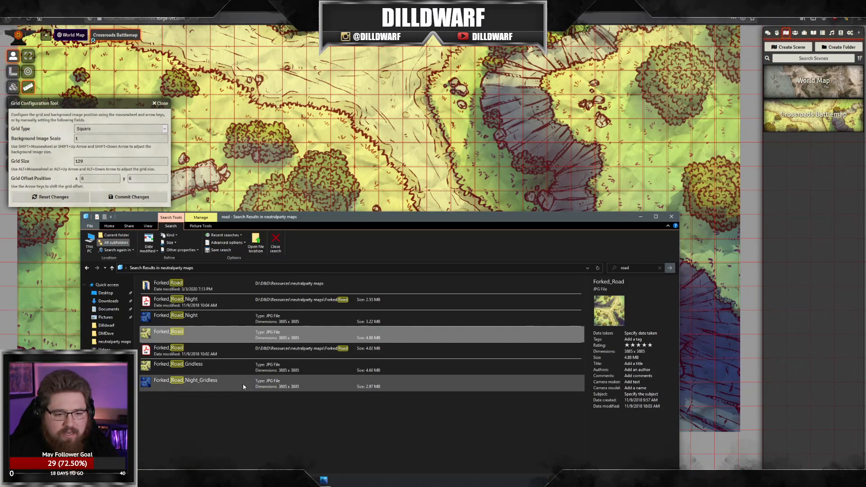
pyautogui.rightClick(161, 335)
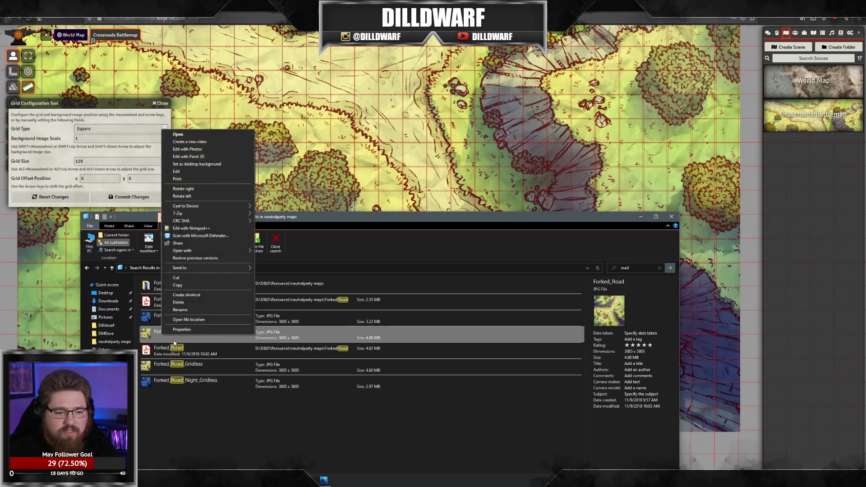
pyautogui.click(219, 439)
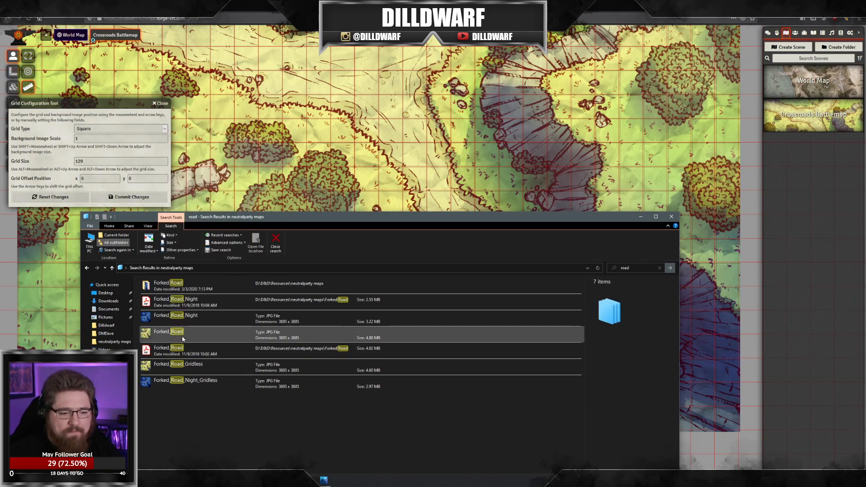
pyautogui.click(160, 332)
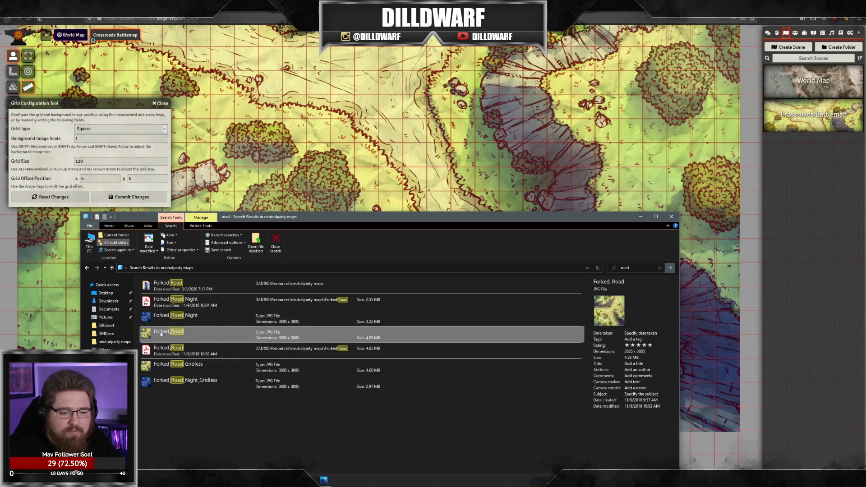
pyautogui.rightClick(161, 332)
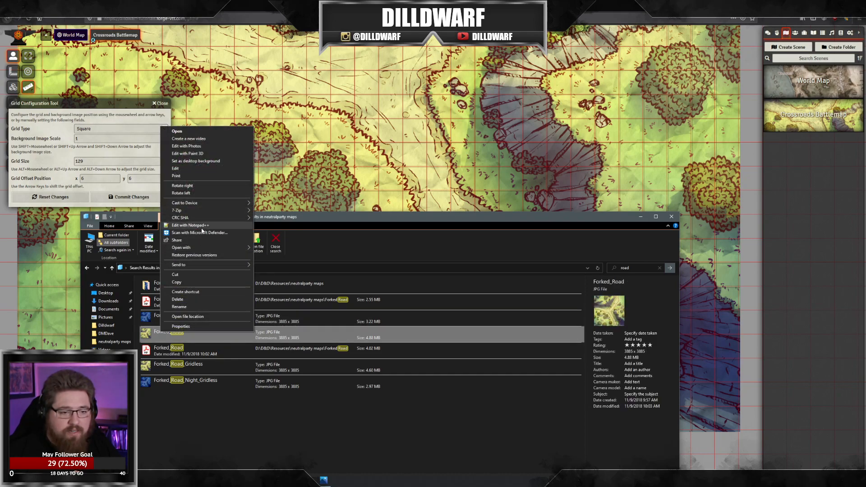
pyautogui.moveTo(197, 251)
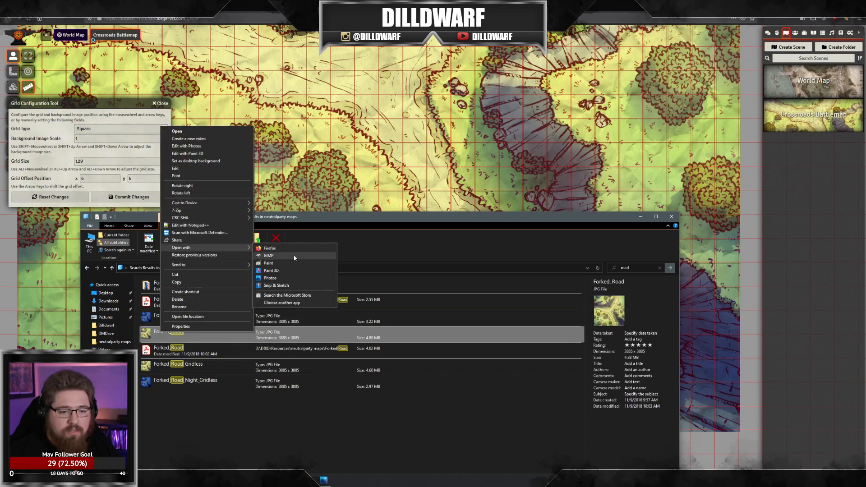
pyautogui.click(293, 255)
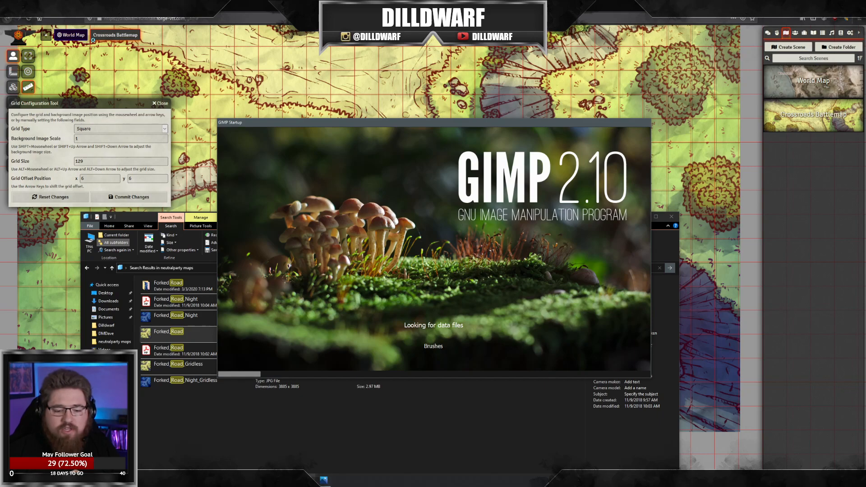
# Step: Switch to Calculator and multiply 30 by 130 to work out the new image size
pyautogui.click(323, 479)
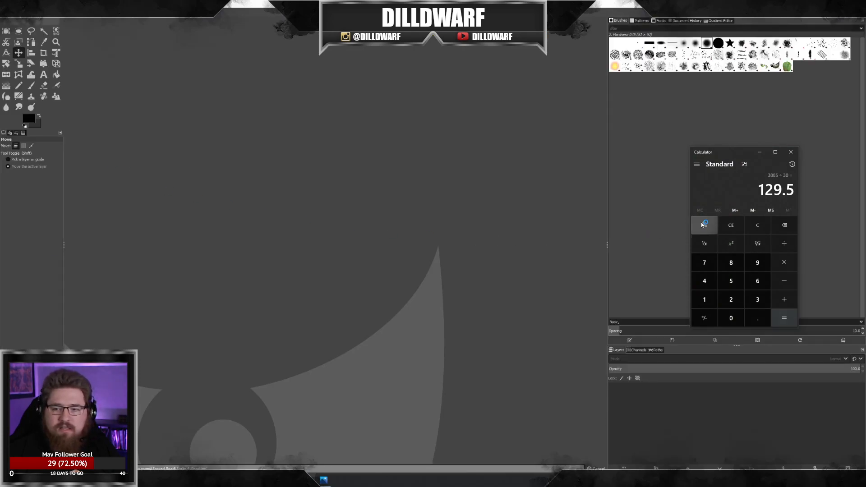
pyautogui.moveTo(743, 155); pyautogui.dragTo(595, 129)
pyautogui.press('3')
pyautogui.press('0')
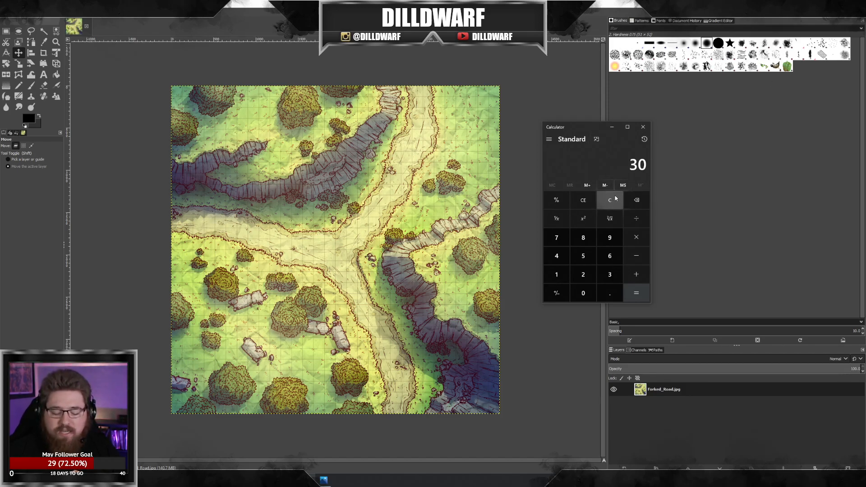
pyautogui.write('130')
pyautogui.press('Return')
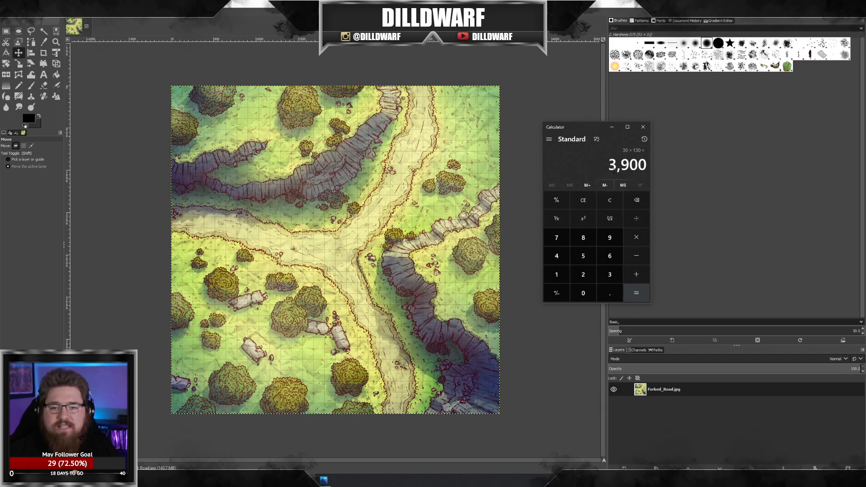
# Step: Scale the Forked_Road image in GIMP to 3900 × 3900 pixels and accept the larger image size
pyautogui.click(57, 12)
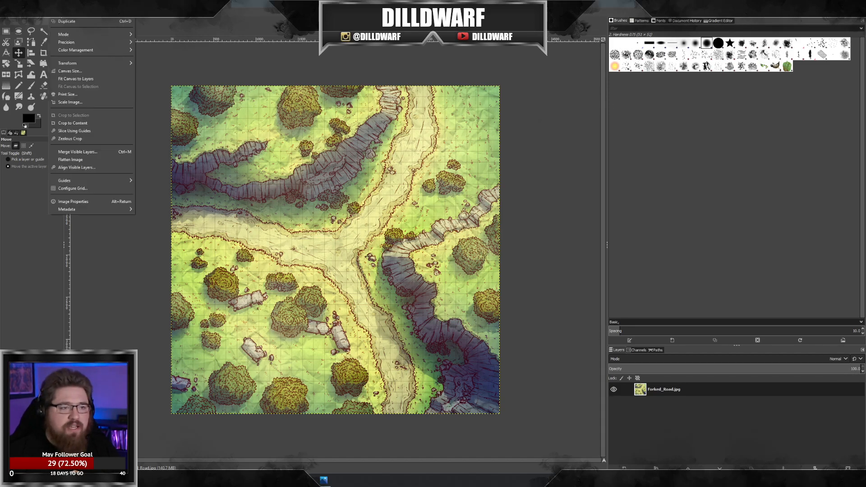
pyautogui.click(69, 102)
pyautogui.write('3900')
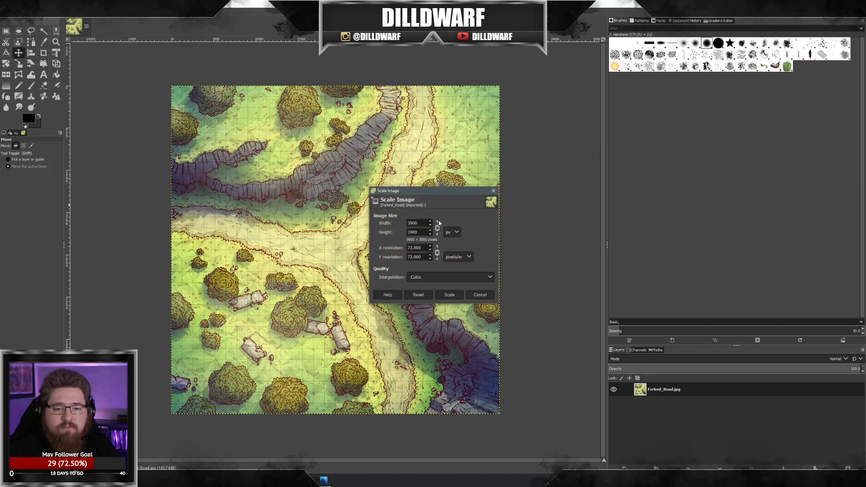
pyautogui.click(459, 294)
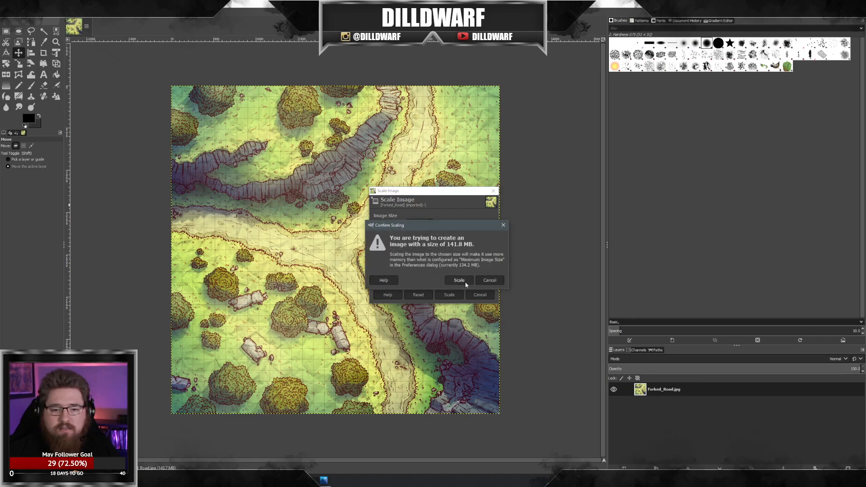
pyautogui.click(489, 280)
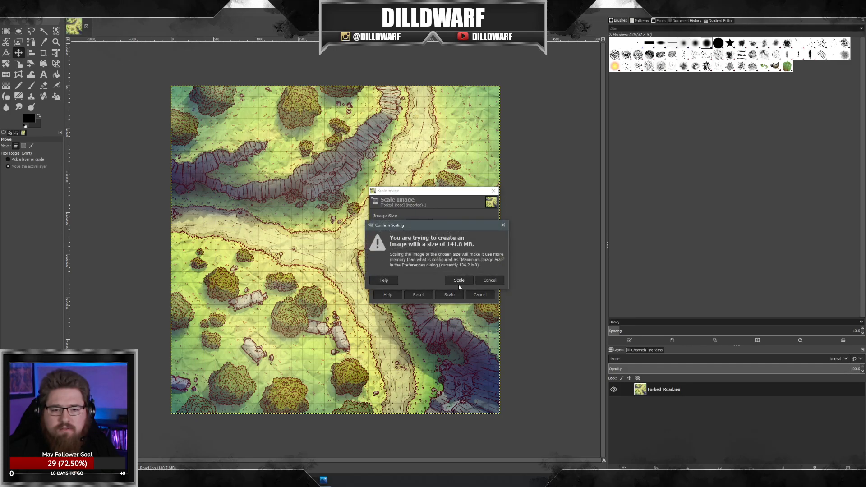
pyautogui.click(459, 287)
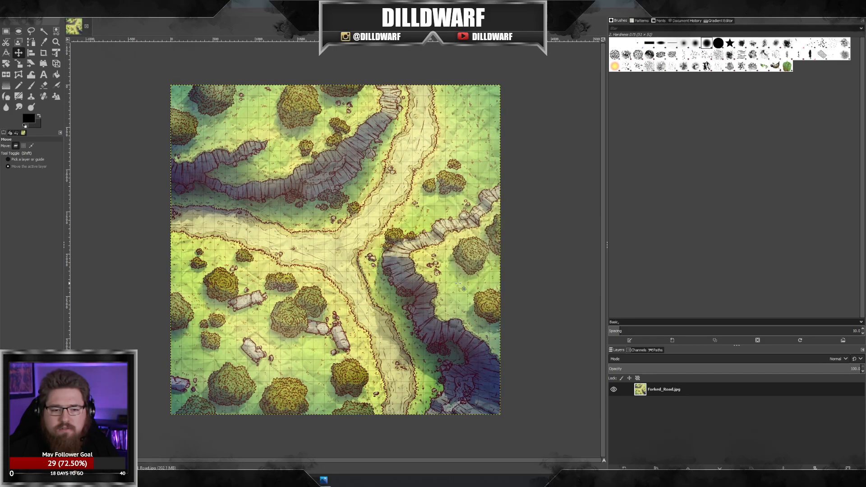
# Step: Export the scaled image as Forked_Road_FIXED.jpg in the Forked Road folder
pyautogui.click(11, 13)
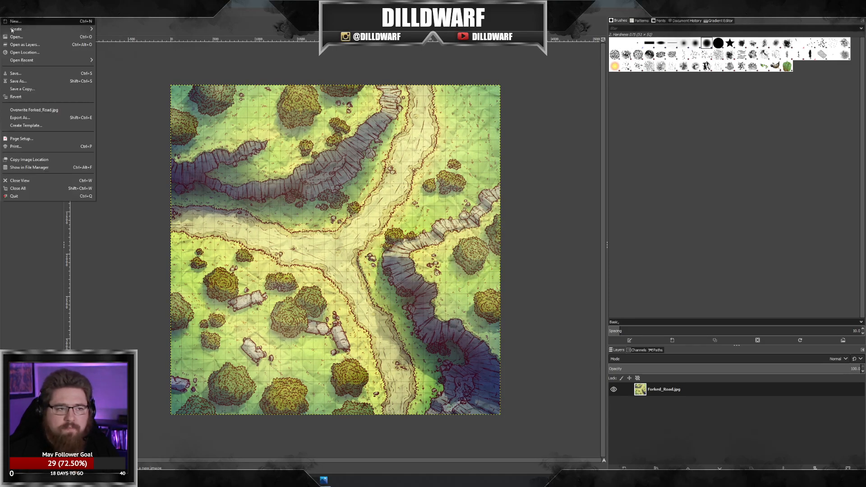
pyautogui.click(21, 120)
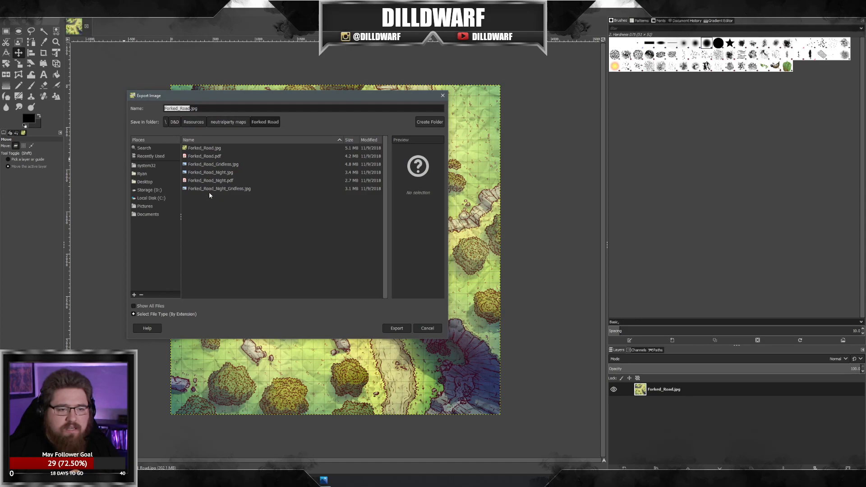
pyautogui.click(191, 109)
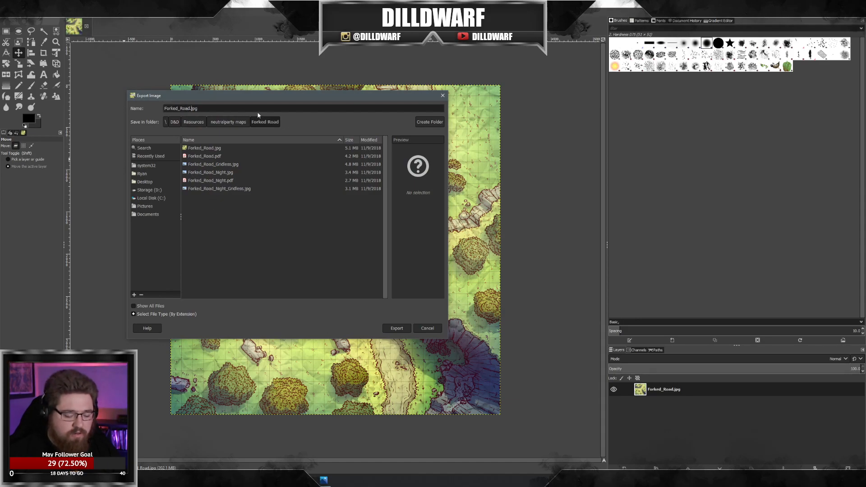
pyautogui.write('_4KHD')
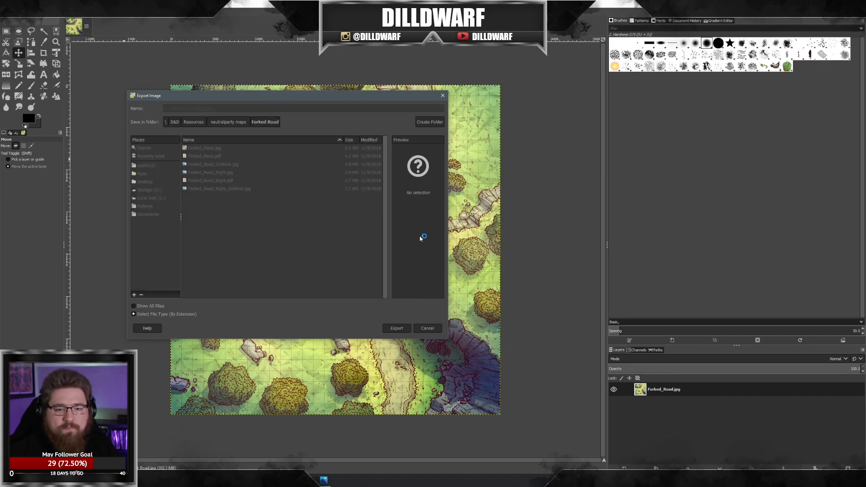
pyautogui.press('Return')
pyautogui.click(432, 320)
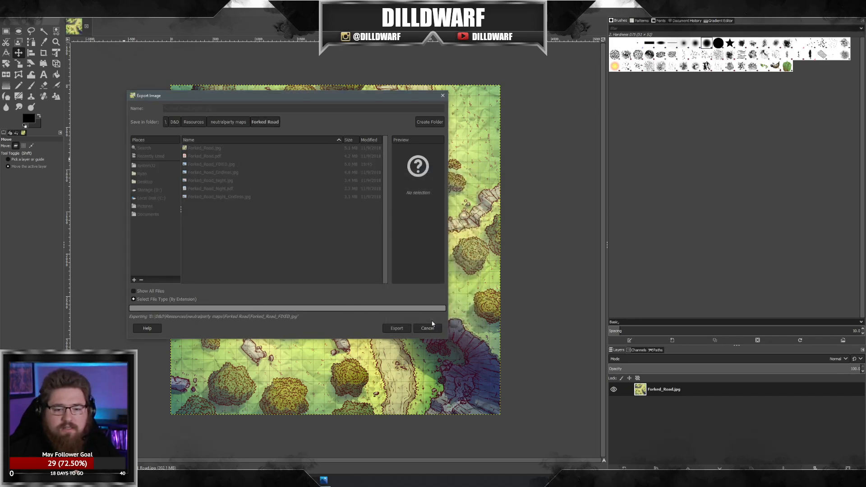
# Step: Return to Foundry VTT and upload Forked_Road_FIXED.jpg to the Maps folder from the Crossroads Battlemap's background image setting
pyautogui.click(802, 5)
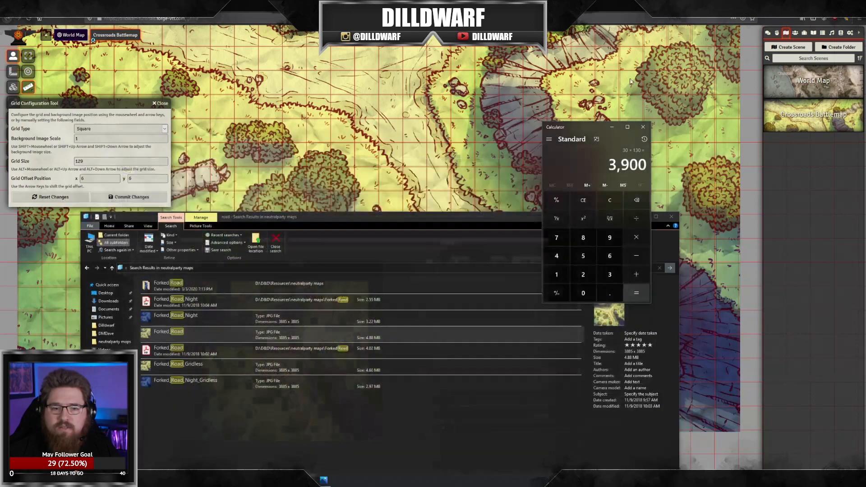
pyautogui.click(78, 161)
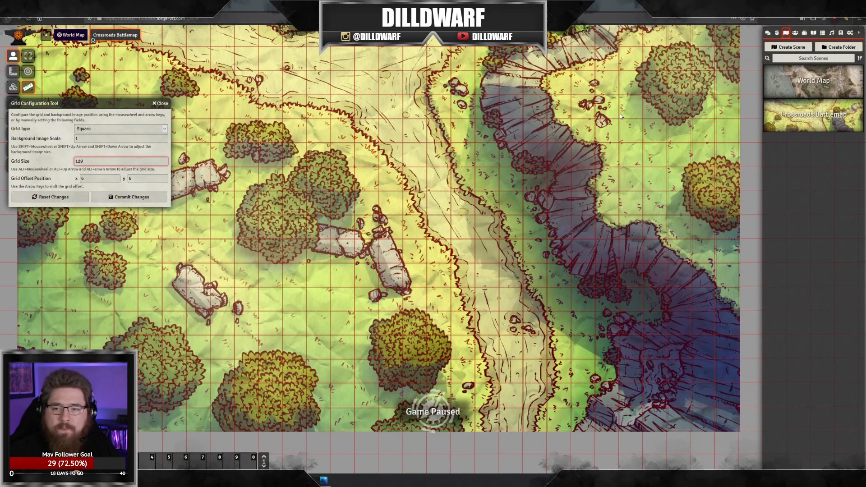
pyautogui.click(807, 116)
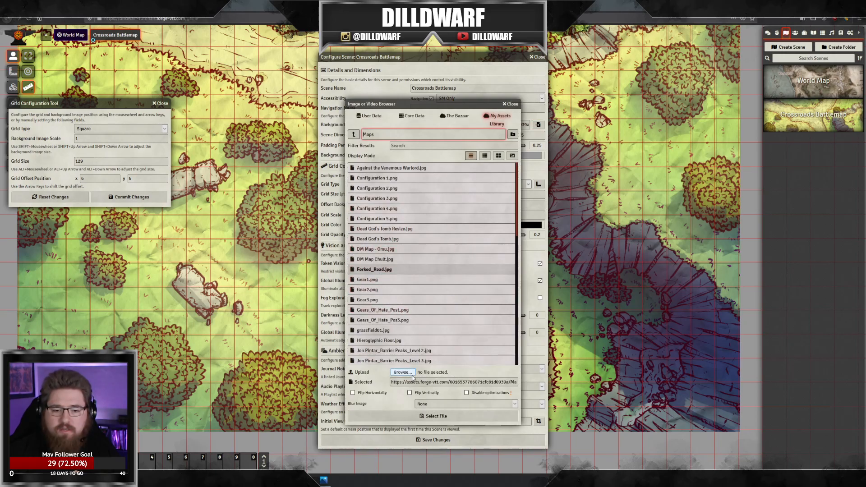
pyautogui.click(403, 372)
pyautogui.click(153, 61)
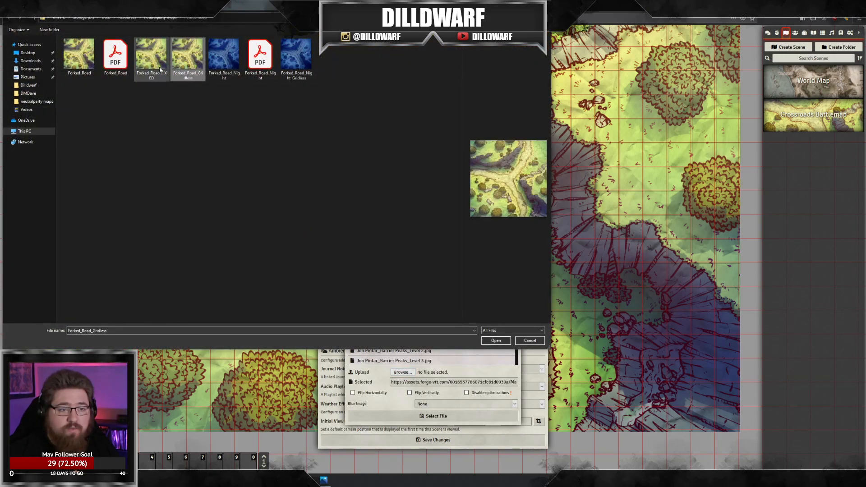
pyautogui.click(495, 339)
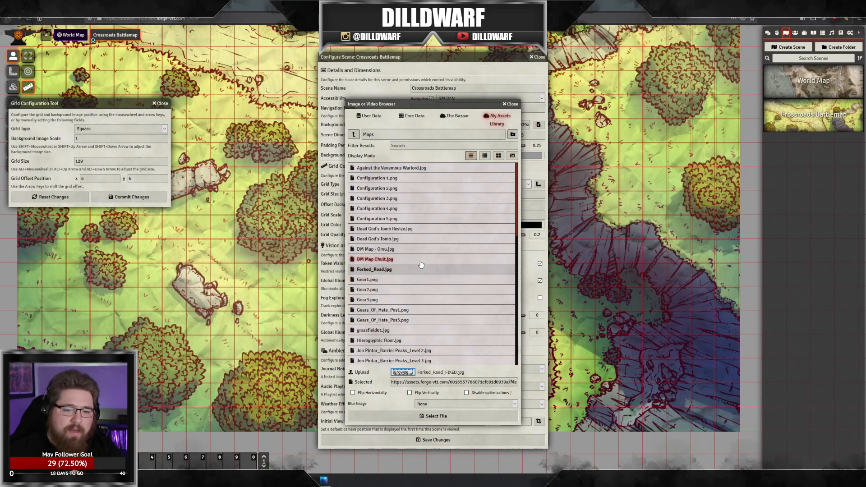
# Step: Choose the uploaded Forked_Road_FIXED.jpg as the scene's background image
pyautogui.scroll(-1, 421, 264)
pyautogui.scroll(-5, 420, 264)
pyautogui.scroll(5, 421, 264)
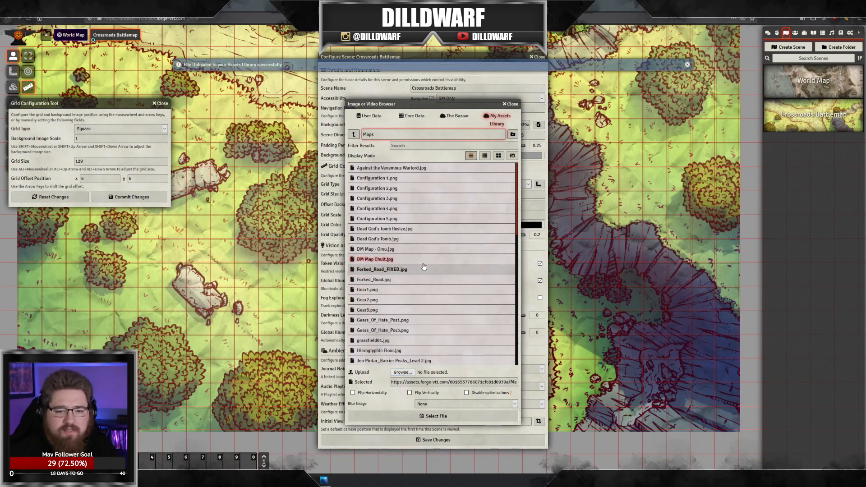
pyautogui.click(383, 269)
pyautogui.click(438, 417)
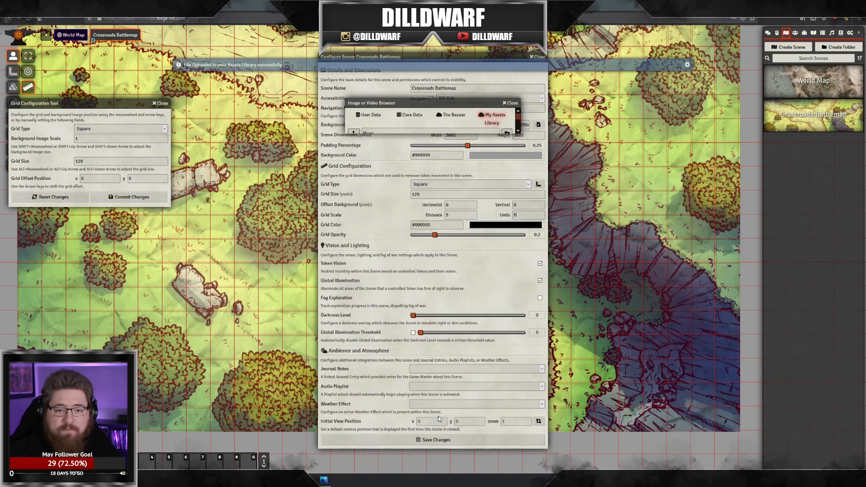
# Step: Set the scene dimensions to 3900 × 3900 pixels and the grid size to 130 pixels
pyautogui.doubleClick(455, 135)
pyautogui.write('3900')
pyautogui.press('Tab')
pyautogui.write('390')
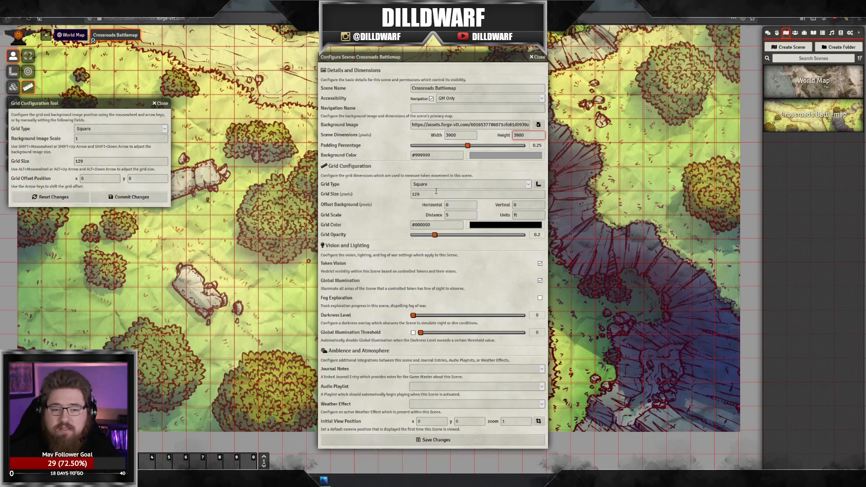
pyautogui.doubleClick(436, 193)
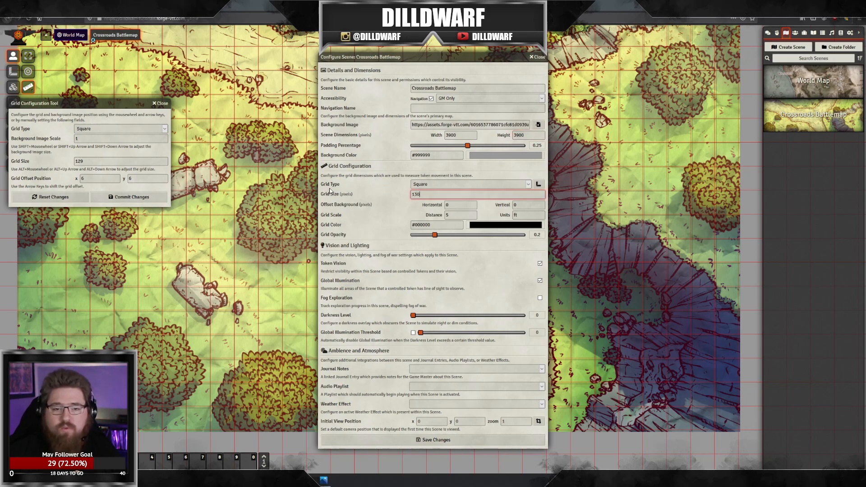
pyautogui.write('130')
# Step: Save the scene changes, close the Grid Configuration Tool, accept the dimension change, and check the grid alignment across the map
pyautogui.click(445, 441)
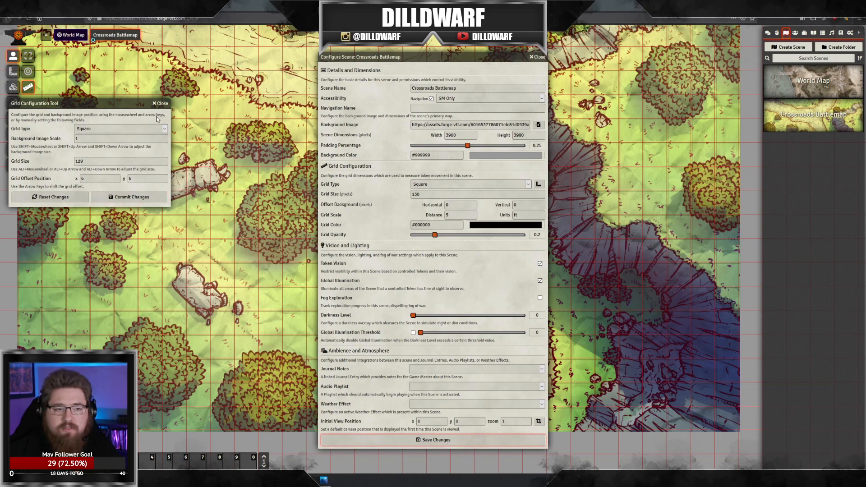
pyautogui.click(163, 104)
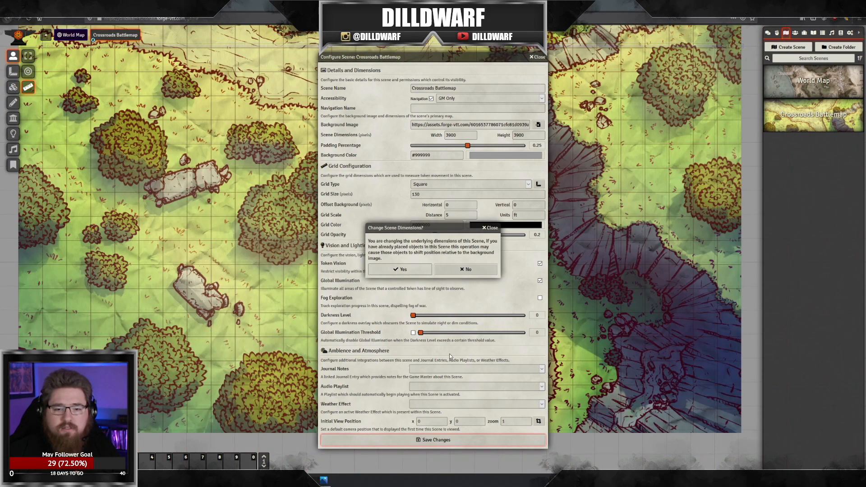
pyautogui.click(415, 271)
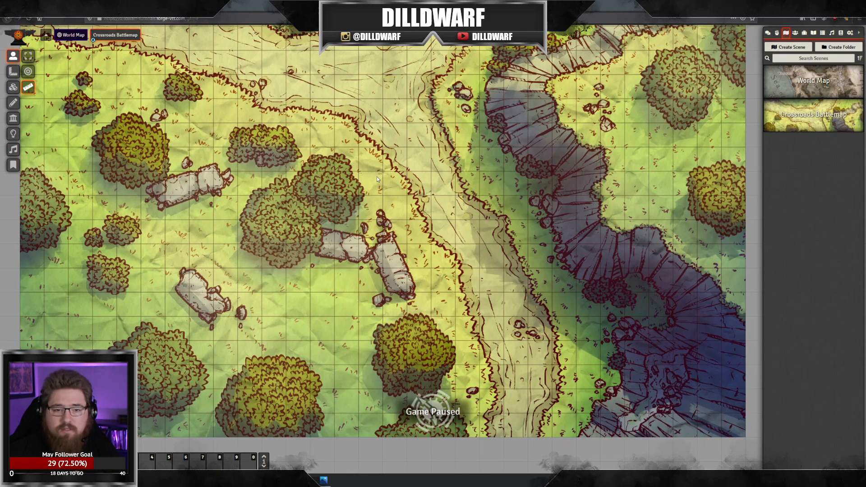
pyautogui.scroll(3, 365, 251)
pyautogui.scroll(-5, 365, 251)
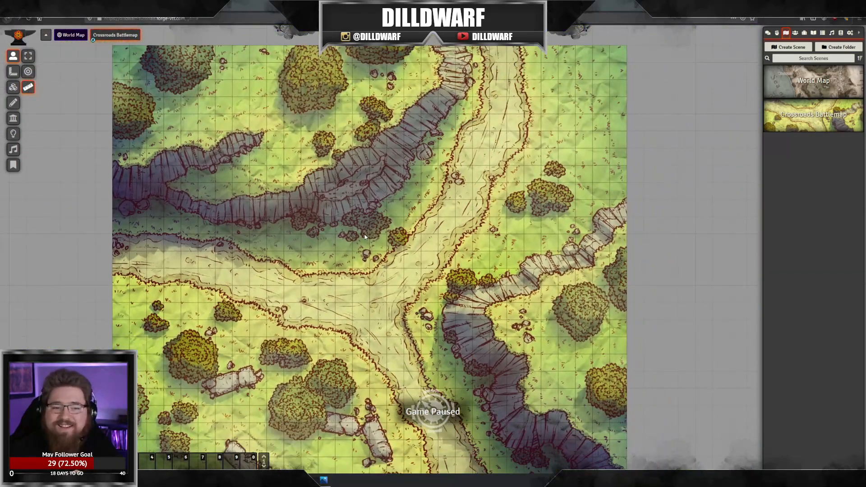
pyautogui.scroll(4, 412, 266)
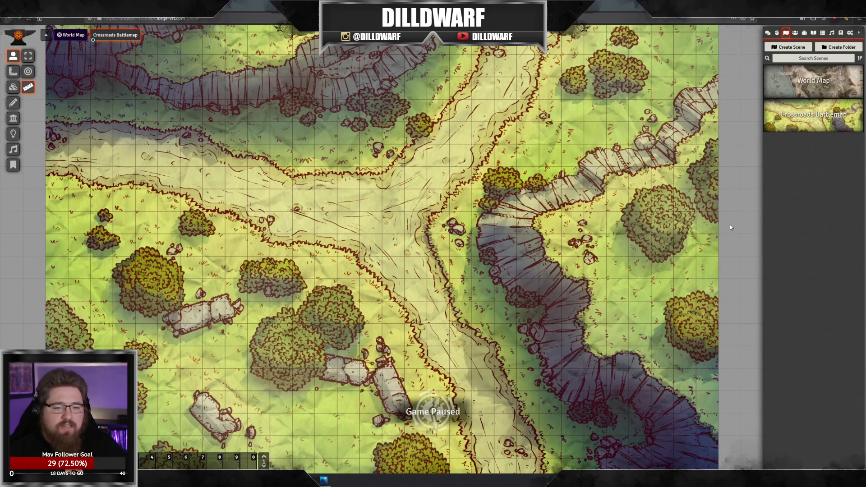
pyautogui.scroll(-3, 490, 234)
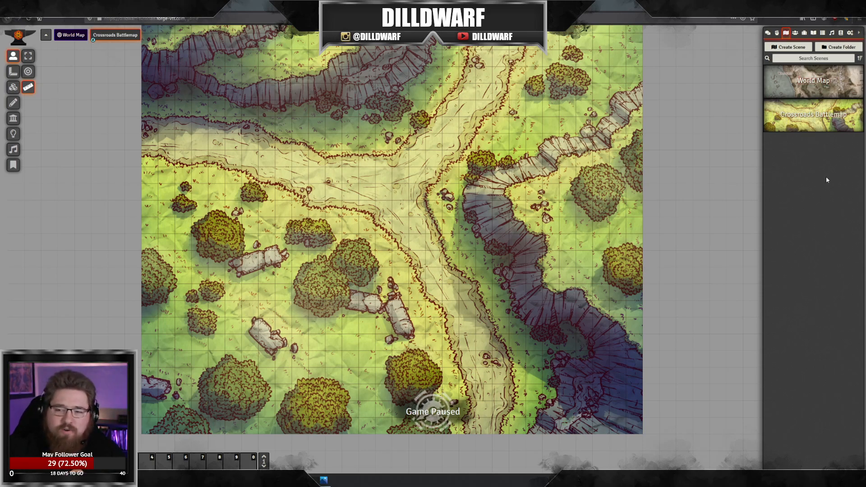
pyautogui.click(815, 116)
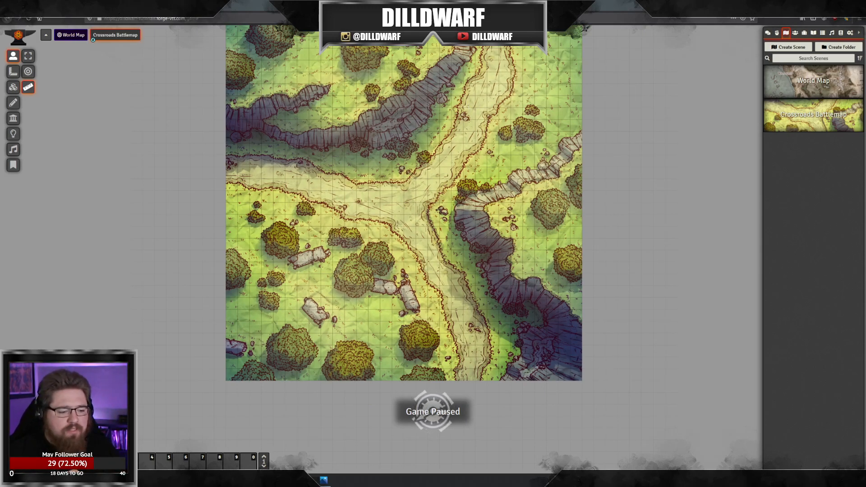
pyautogui.moveTo(317, 219); pyautogui.dragTo(300, 294)
pyautogui.scroll(5, 401, 211)
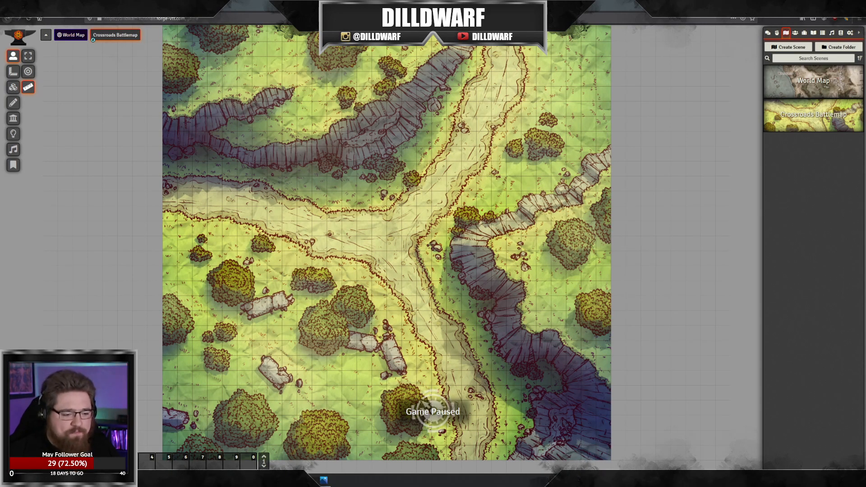
# Step: Switch to File Explorer and open the Lit folder inside Sewer Tunnels in the neutralparty maps collection
pyautogui.hotkey('alt', 'Tab')
pyautogui.click(211, 410)
pyautogui.hotkey('alt', 'Left')
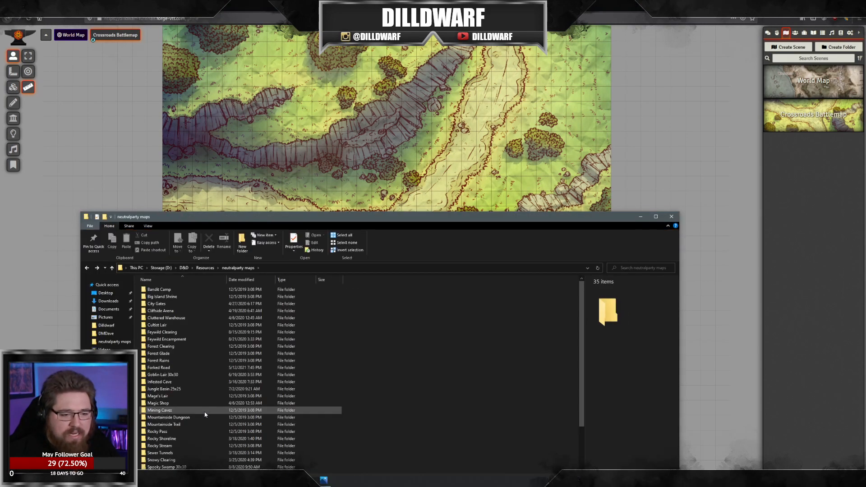
pyautogui.moveTo(264, 217); pyautogui.dragTo(267, 127)
pyautogui.scroll(-3, 287, 287)
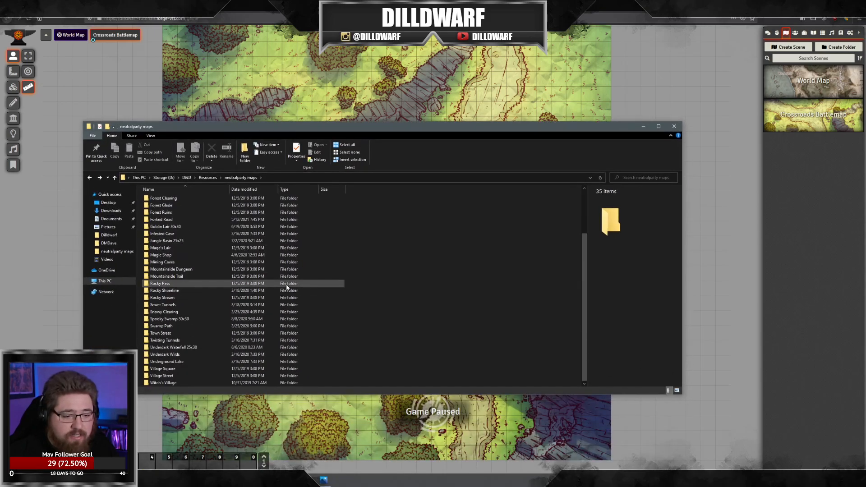
pyautogui.click(159, 306)
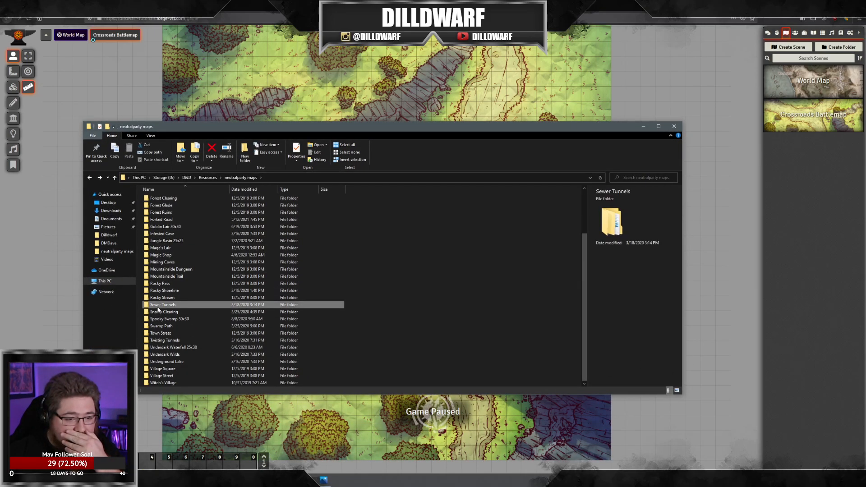
pyautogui.doubleClick(158, 310)
pyautogui.doubleClick(158, 206)
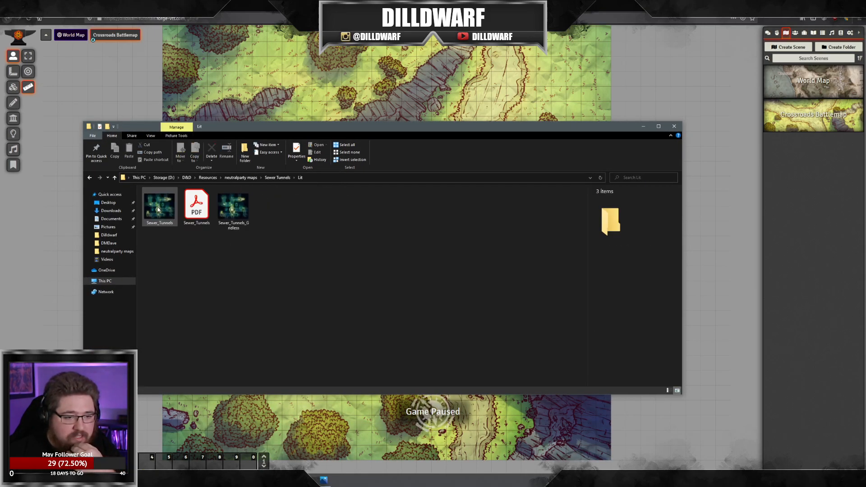
# Step: View the Sewer_Tunnels JPG image and examine its printed grid
pyautogui.doubleClick(158, 207)
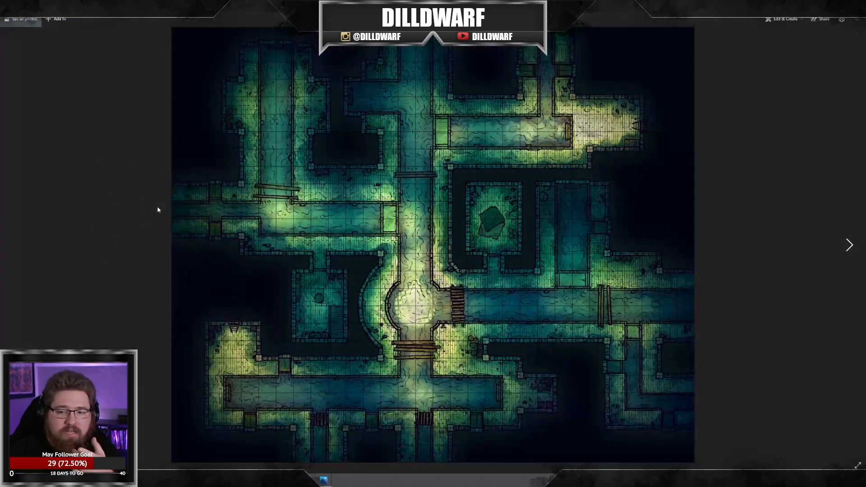
pyautogui.click(855, 6)
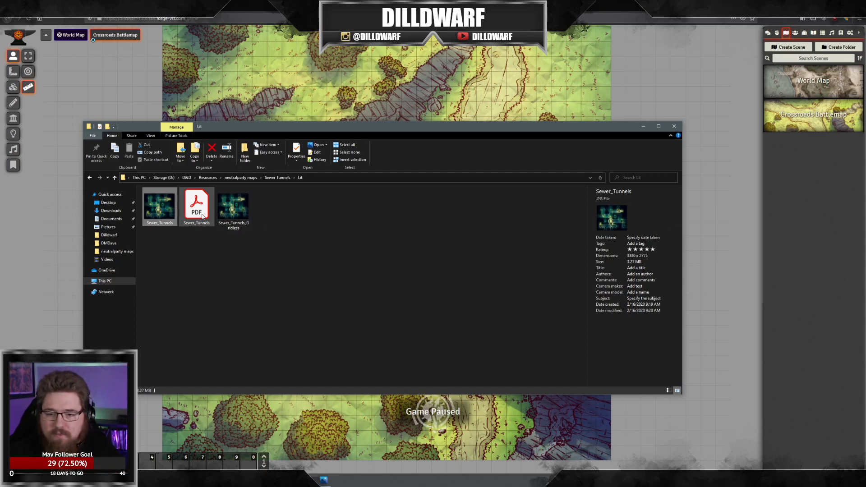
pyautogui.doubleClick(154, 213)
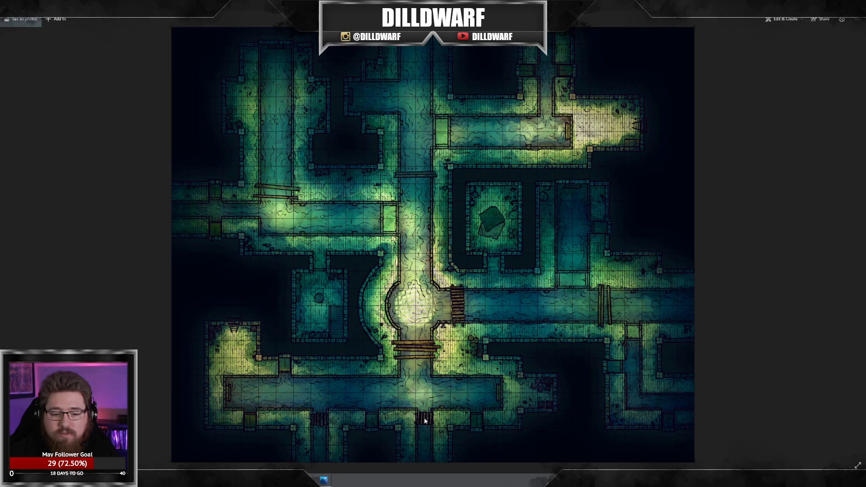
pyautogui.hotkey('alt', 'Tab')
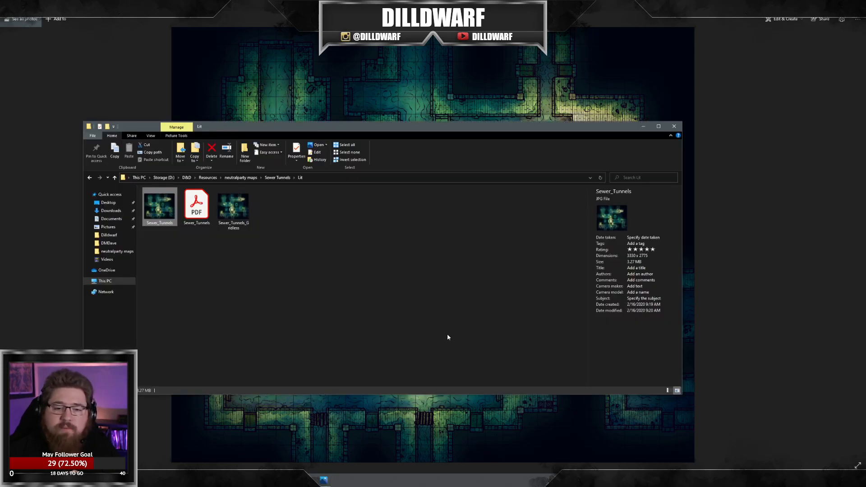
pyautogui.hotkey('alt', 'Tab')
pyautogui.hotkey('alt', 'Tab')
pyautogui.hotkey('alt', 'Tab')
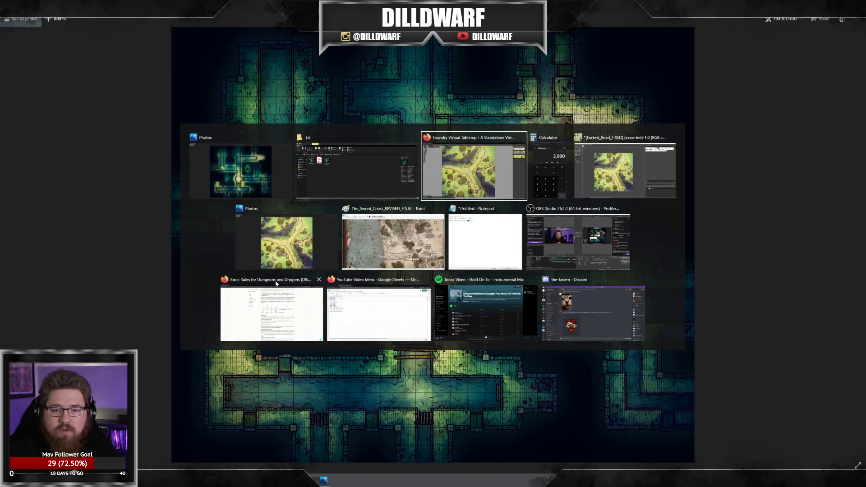
pyautogui.hotkey('alt', 'Tab')
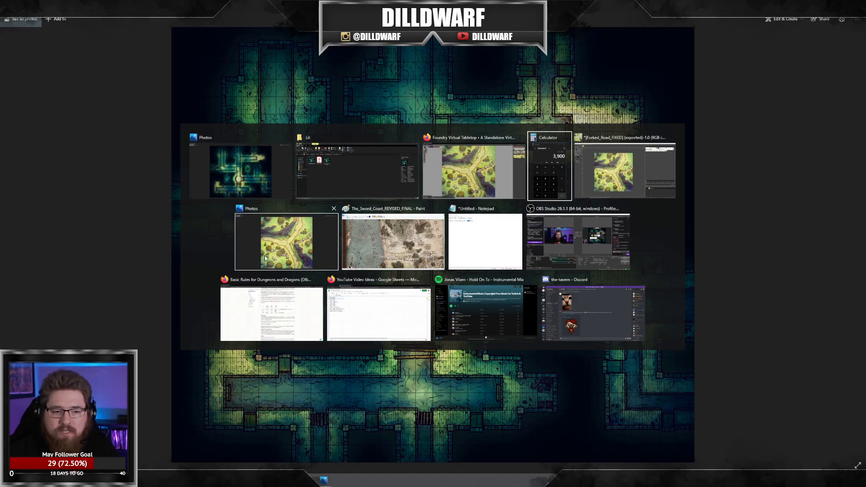
pyautogui.click(416, 232)
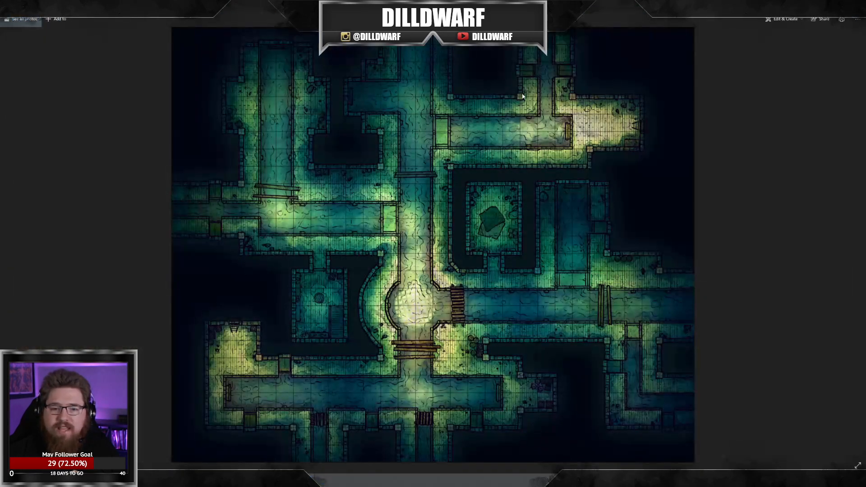
# Step: Return to Foundry VTT and create a new scene named Dragonsper Sewers
pyautogui.hotkey('alt', 'Tab')
pyautogui.hotkey('alt', 'Tab')
pyautogui.hotkey('alt', 'Tab')
pyautogui.hotkey('alt', 'Tab')
pyautogui.hotkey('alt', 'Tab')
pyautogui.hotkey('alt', 'Tab')
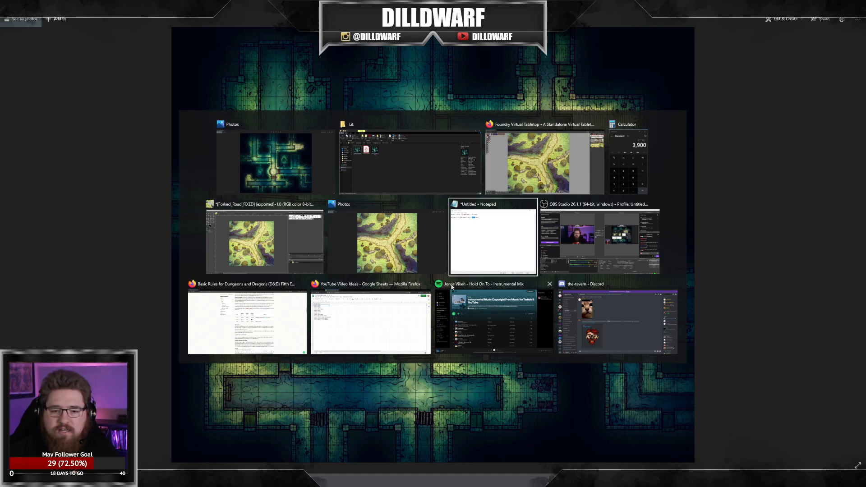
pyautogui.click(548, 156)
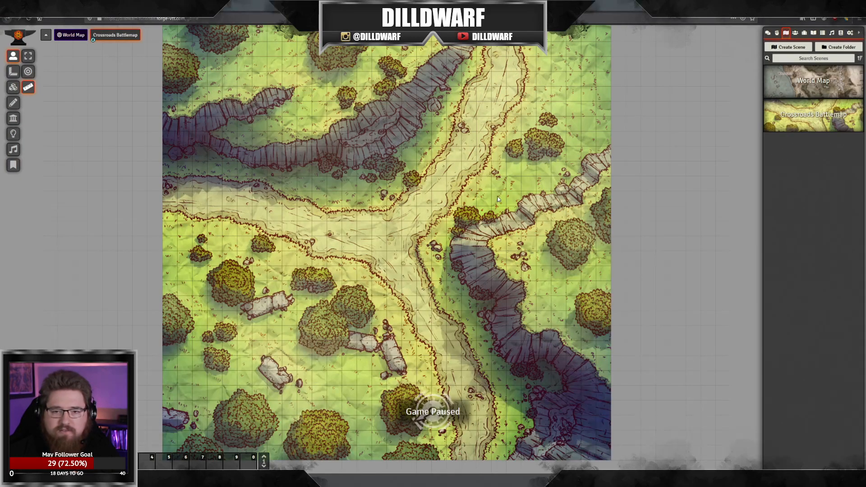
pyautogui.click(795, 51)
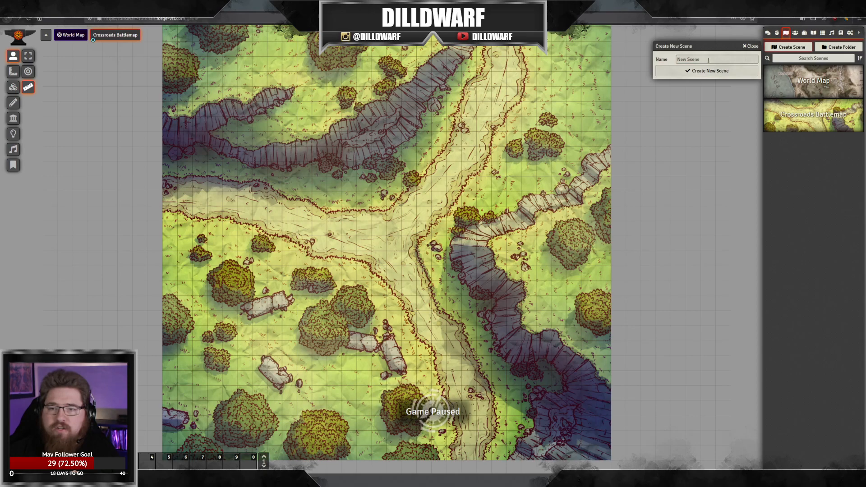
pyautogui.write('D')
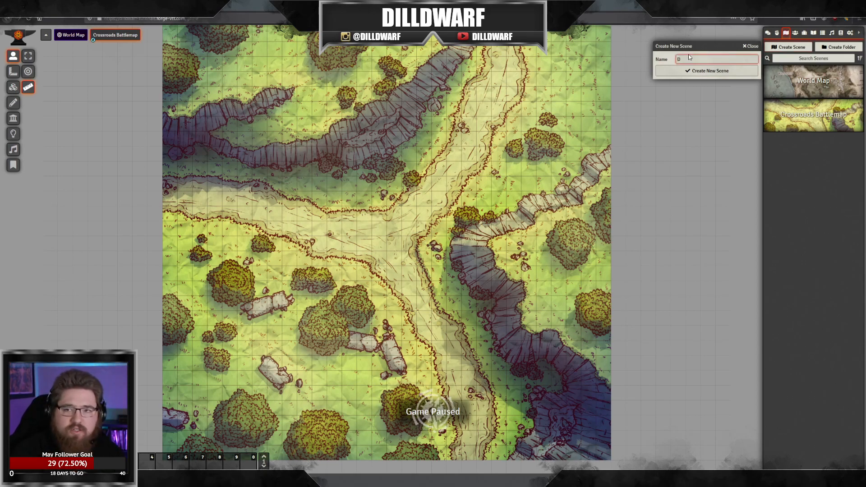
pyautogui.write('ragonsper Swe')
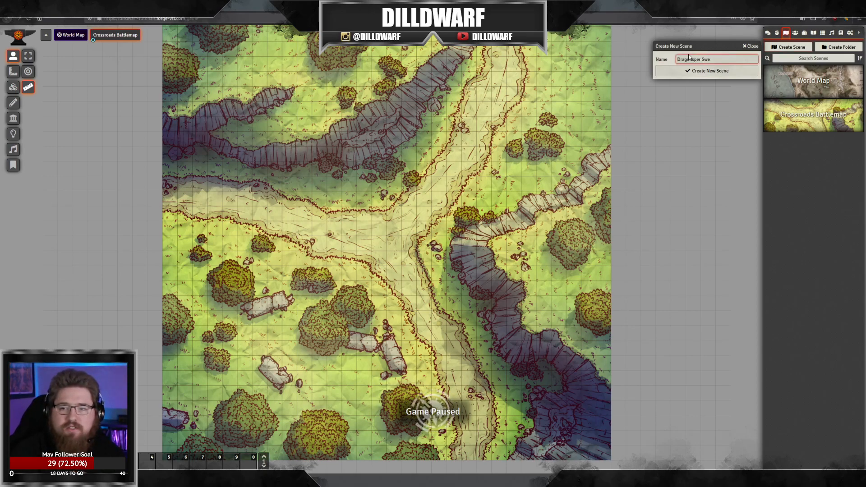
pyautogui.write('wers')
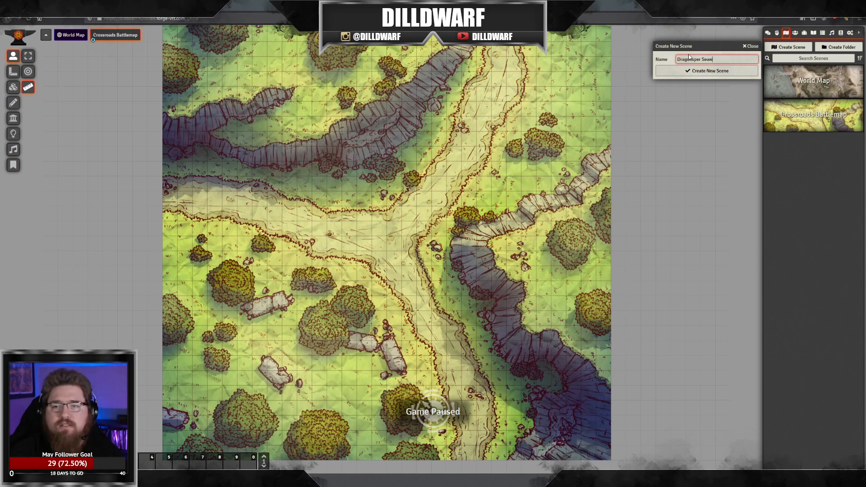
pyautogui.press('Return')
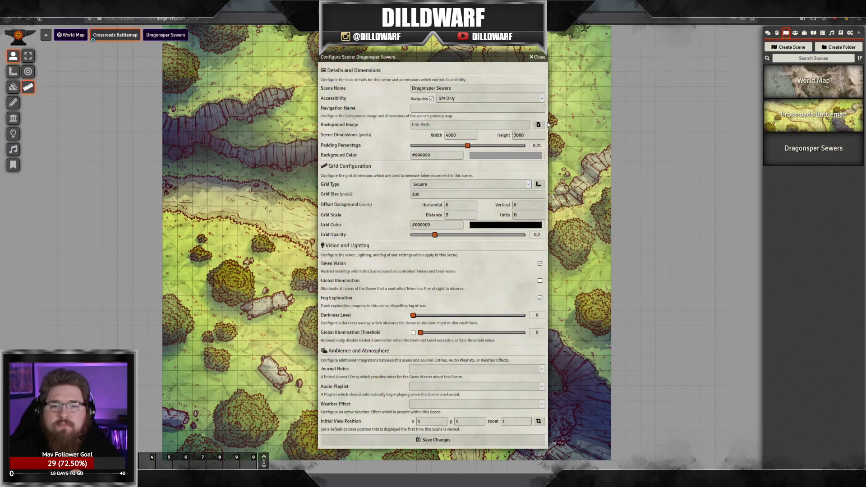
# Step: Upload Sewer_Tunnels.jpg from the Sewer Tunnels Lit folder to Maps and choose it as the scene's background image
pyautogui.click(538, 124)
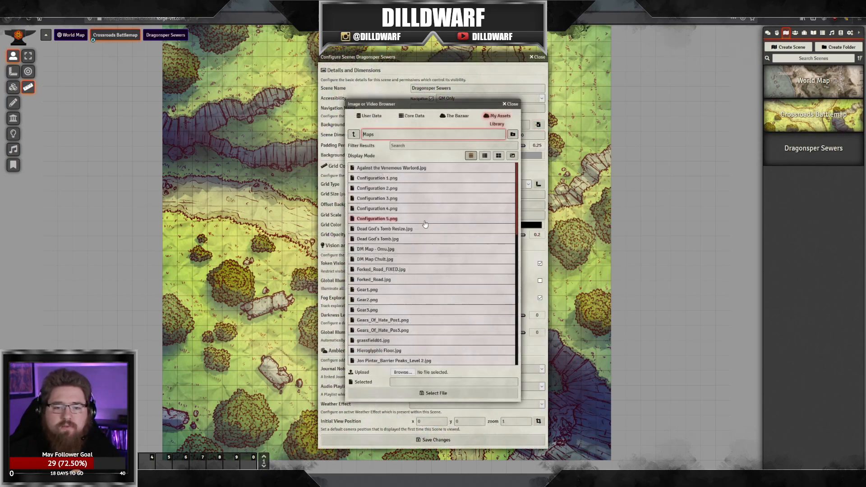
pyautogui.click(406, 377)
pyautogui.click(158, 19)
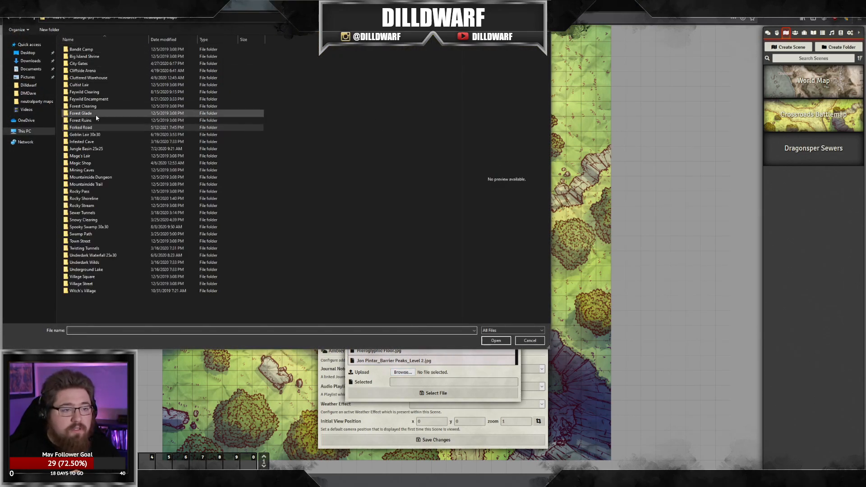
pyautogui.doubleClick(94, 213)
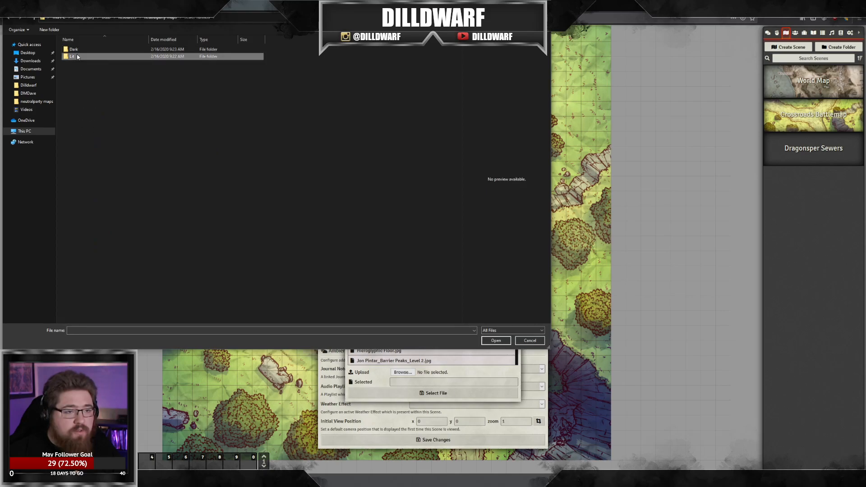
pyautogui.doubleClick(73, 56)
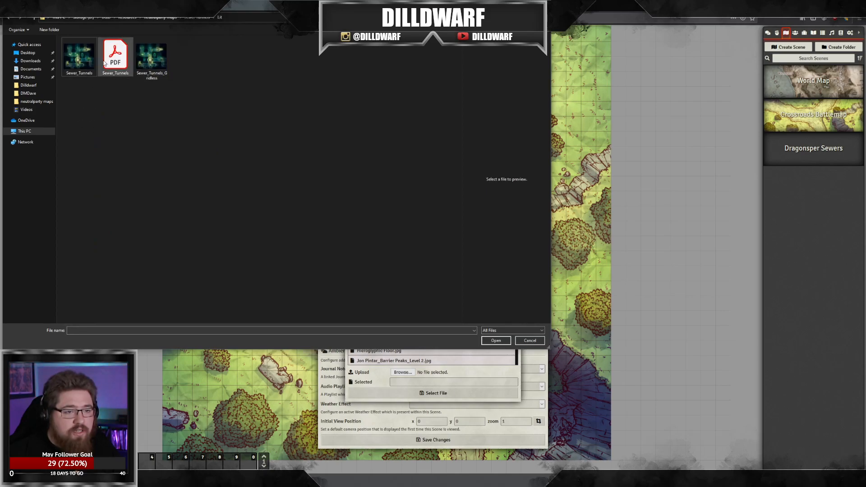
pyautogui.doubleClick(87, 63)
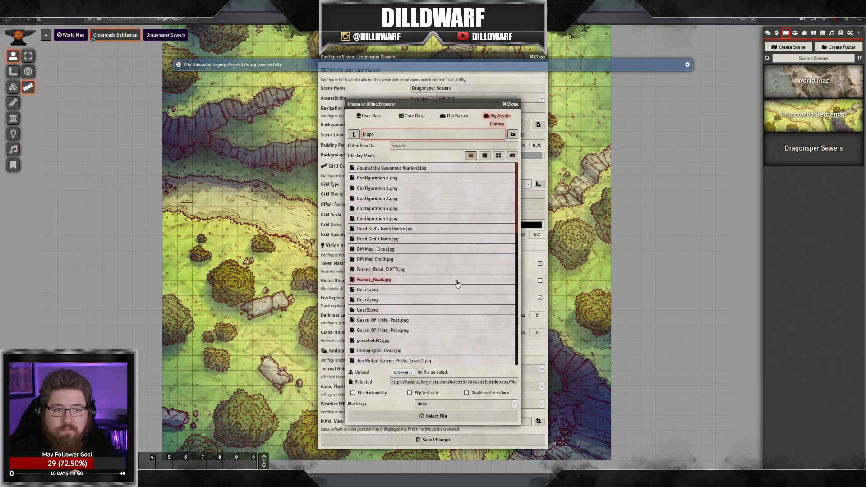
pyautogui.scroll(-6, 432, 311)
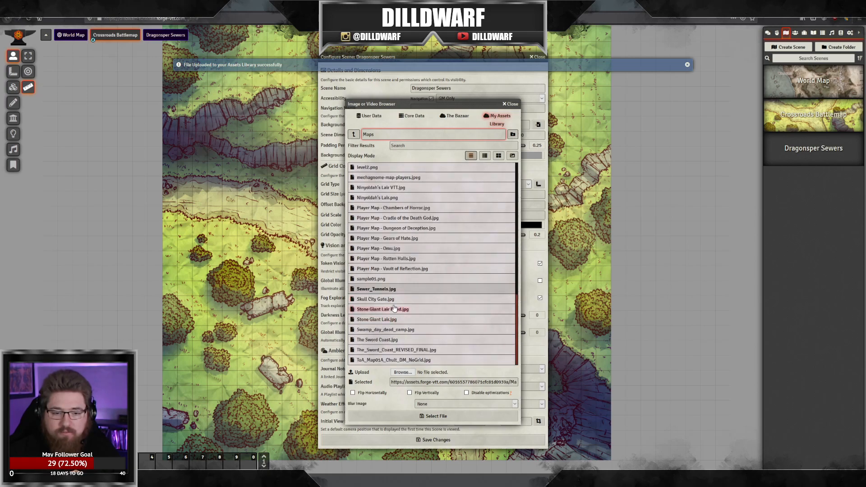
pyautogui.click(432, 416)
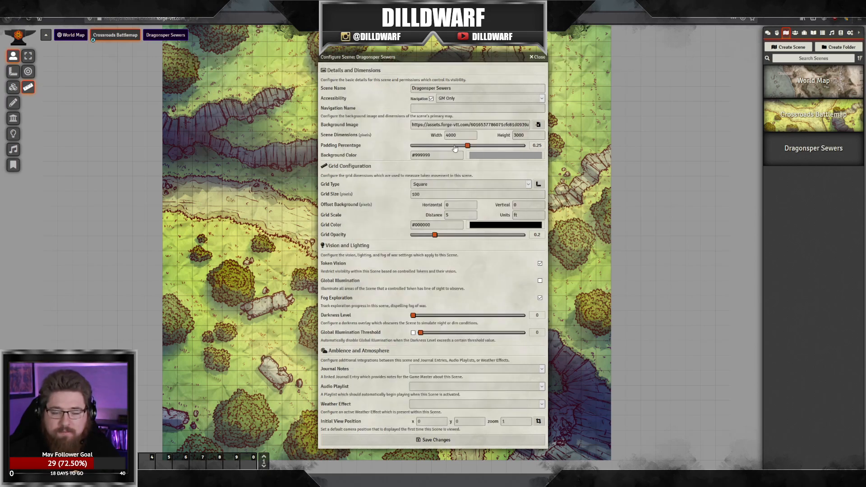
# Step: Set the scene dimensions to 3330 × 2775 pixels, matching the Sewer_Tunnels image dimensions listed in File Explorer
pyautogui.hotkey('alt', 'Tab')
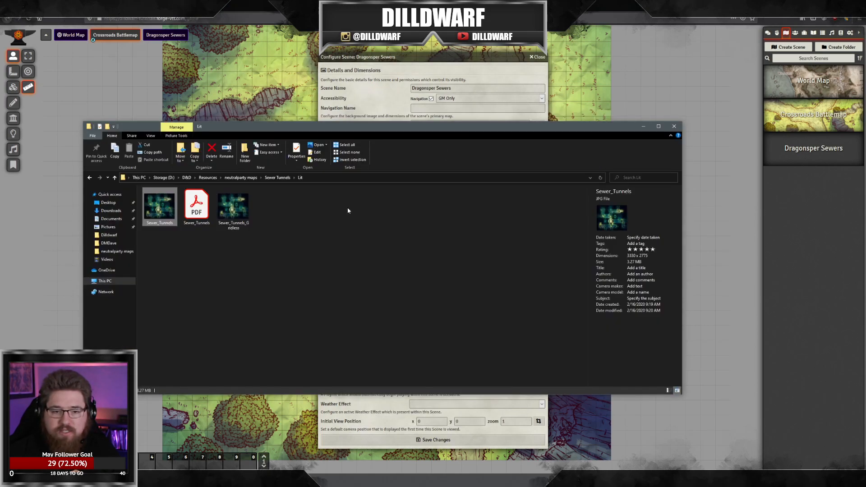
pyautogui.hotkey('alt', 'Tab')
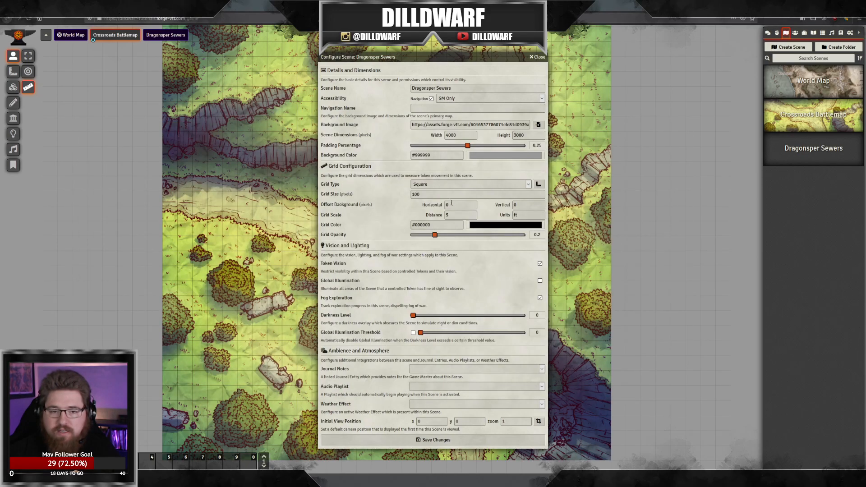
pyautogui.doubleClick(457, 135)
pyautogui.write('3330')
pyautogui.press('Tab')
pyautogui.hotkey('alt', 'Tab')
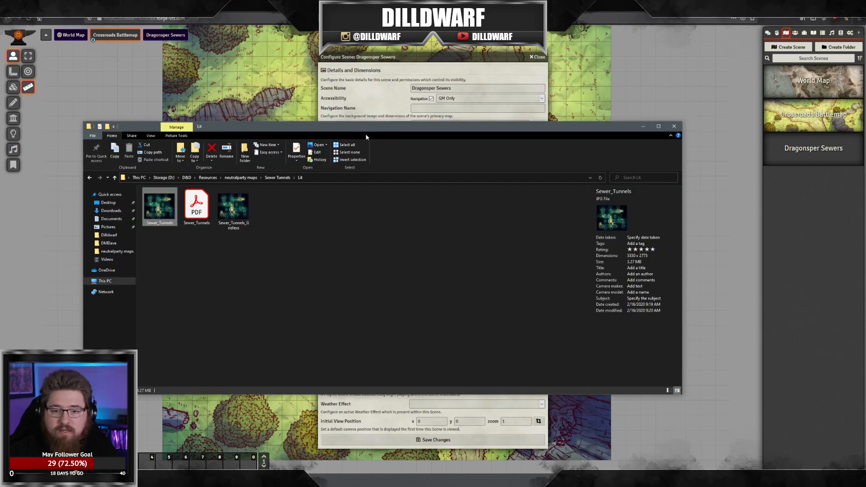
pyautogui.hotkey('alt', 'Tab')
pyautogui.write('2775')
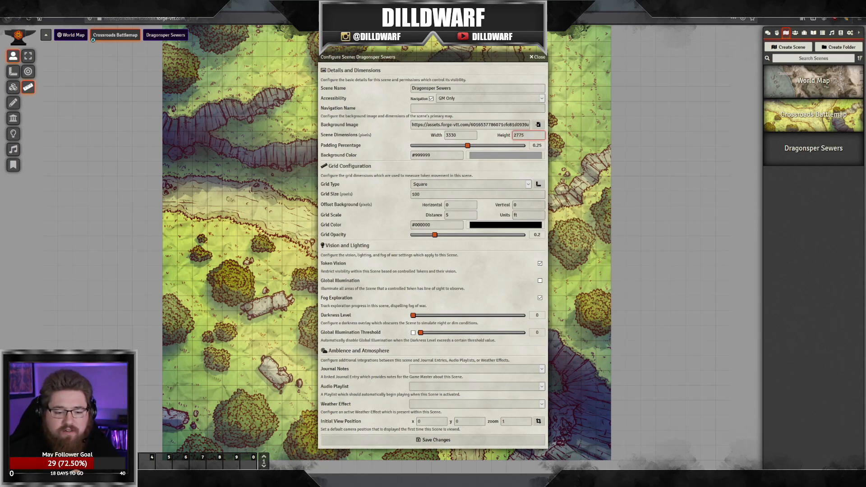
# Step: Switch to Calculator and divide the scene width of 3330 by 30 to work out the grid square size
pyautogui.hotkey('alt', 'Tab')
pyautogui.write('3,3')
pyautogui.write('30')
pyautogui.press('Return')
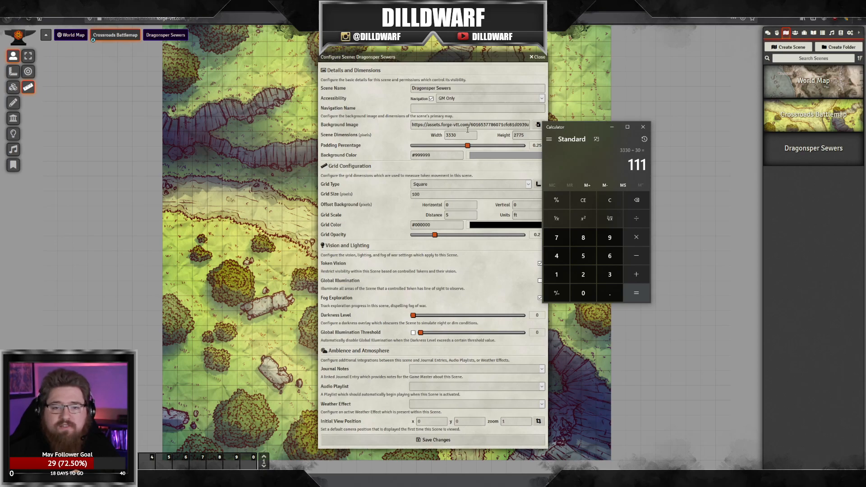
# Step: Return to the Foundry VTT scene configuration, set the grid size to 111 pixels, and save while accepting the scene dimension change
pyautogui.hotkey('alt', 'Tab')
pyautogui.doubleClick(449, 193)
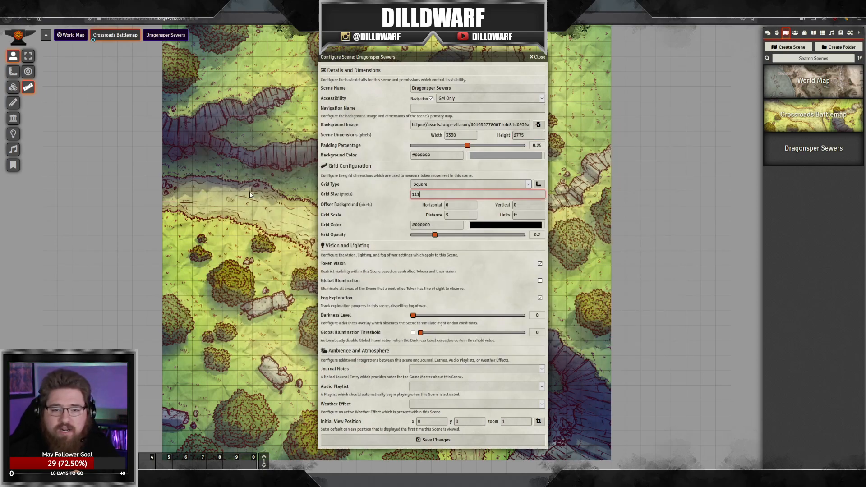
pyautogui.click(348, 208)
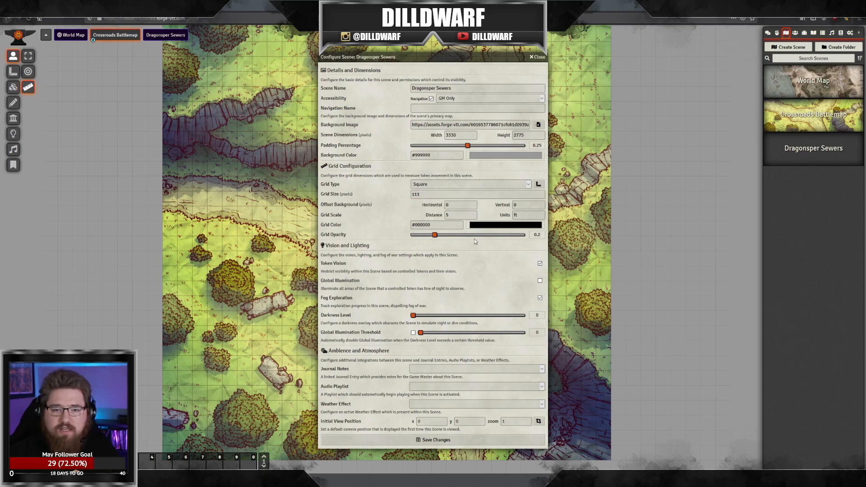
pyautogui.click(440, 441)
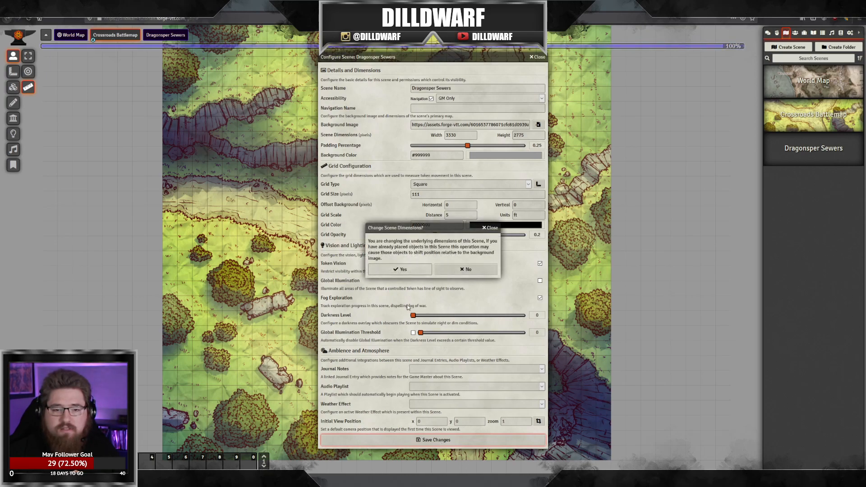
pyautogui.click(411, 271)
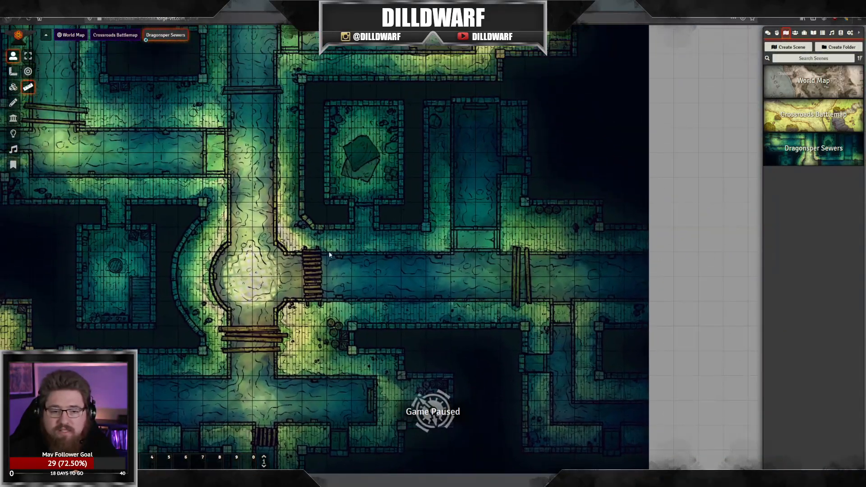
pyautogui.scroll(5, 363, 294)
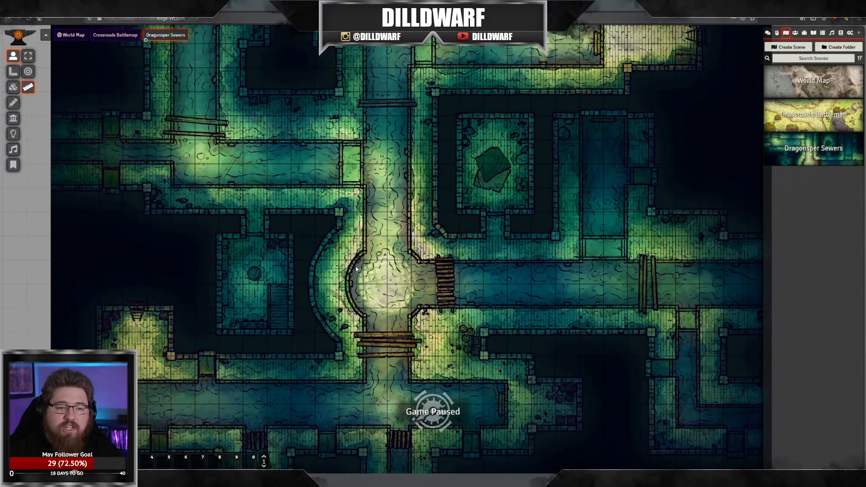
# Step: Toggle the navigation setting of the Dragonsper Sewers scene
pyautogui.rightClick(803, 155)
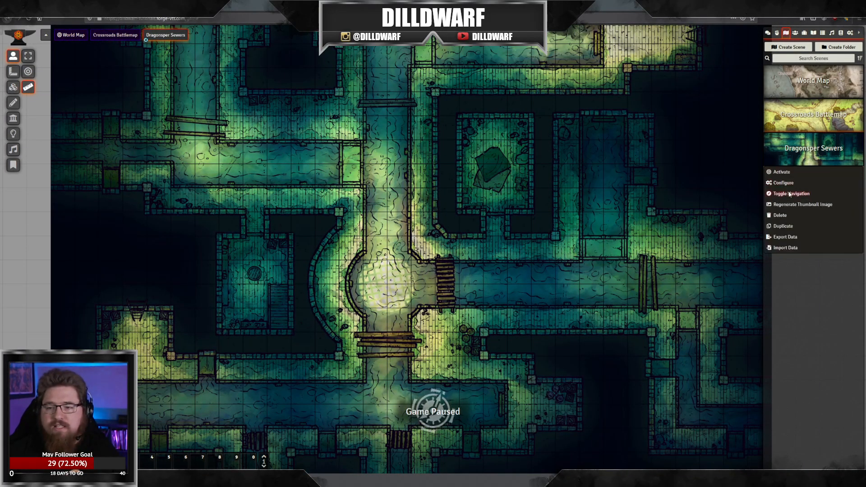
pyautogui.click(789, 195)
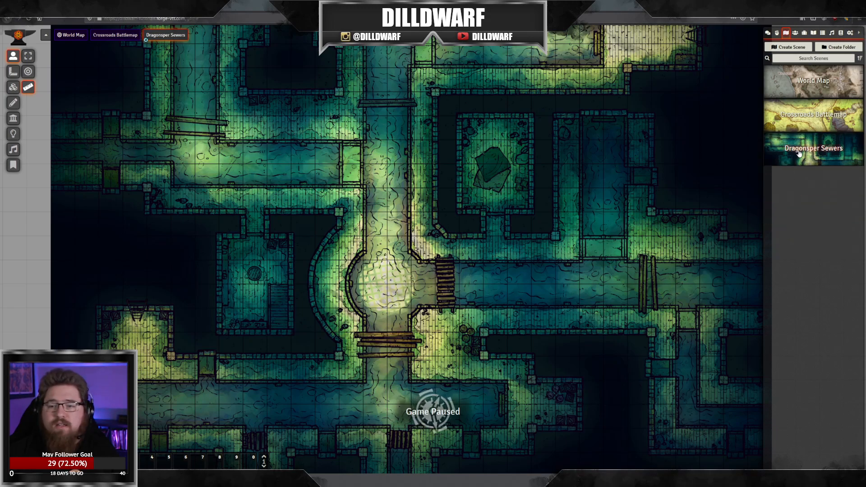
pyautogui.rightClick(802, 153)
pyautogui.click(792, 194)
# Step: Set the Dragonsper Sewers scene's darkness level to 0.5 and save the configuration
pyautogui.rightClick(792, 158)
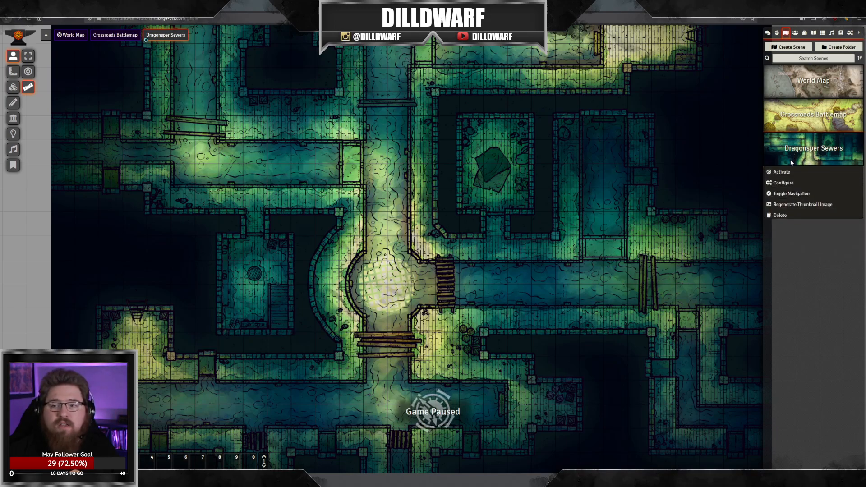
pyautogui.click(785, 183)
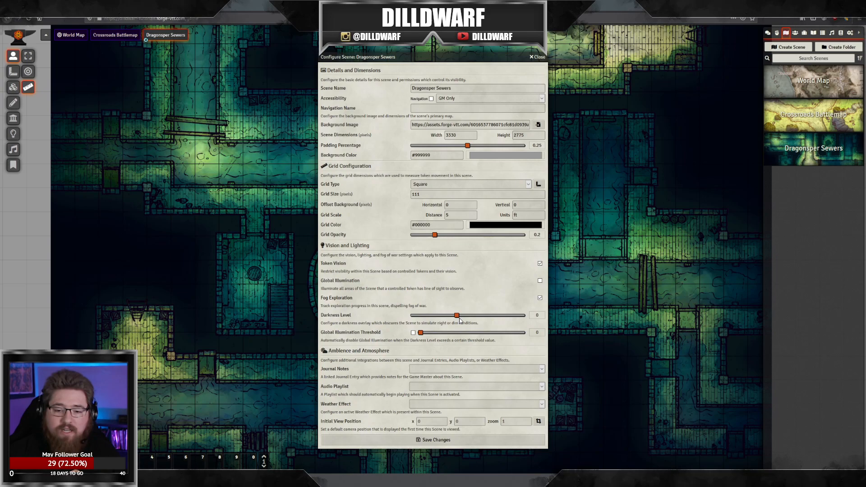
pyautogui.moveTo(460, 319); pyautogui.dragTo(466, 322)
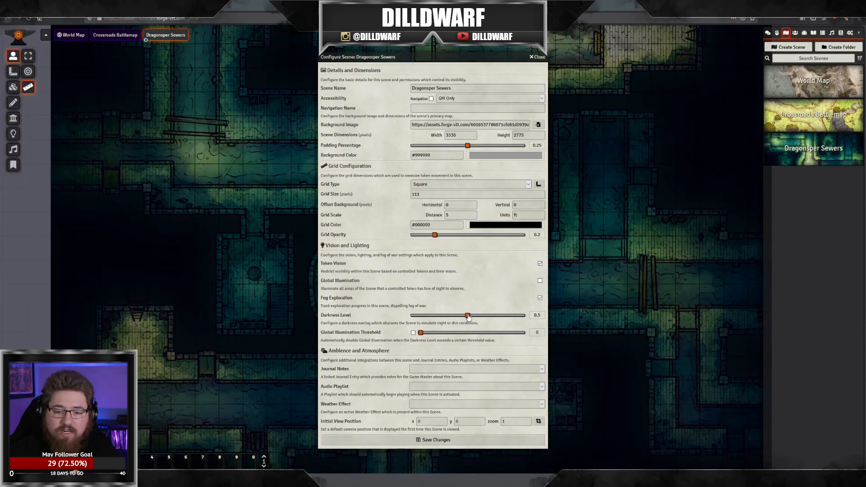
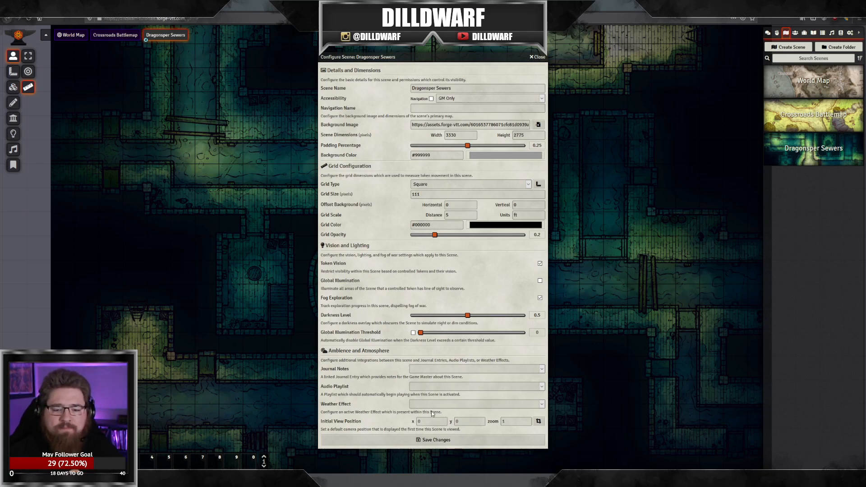
pyautogui.click(434, 439)
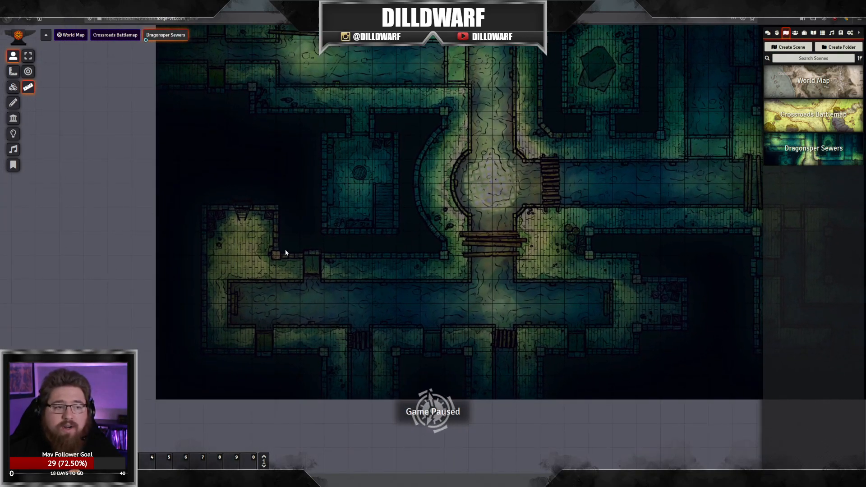
# Step: Switch to the wall controls with the sewer map in view
pyautogui.click(14, 118)
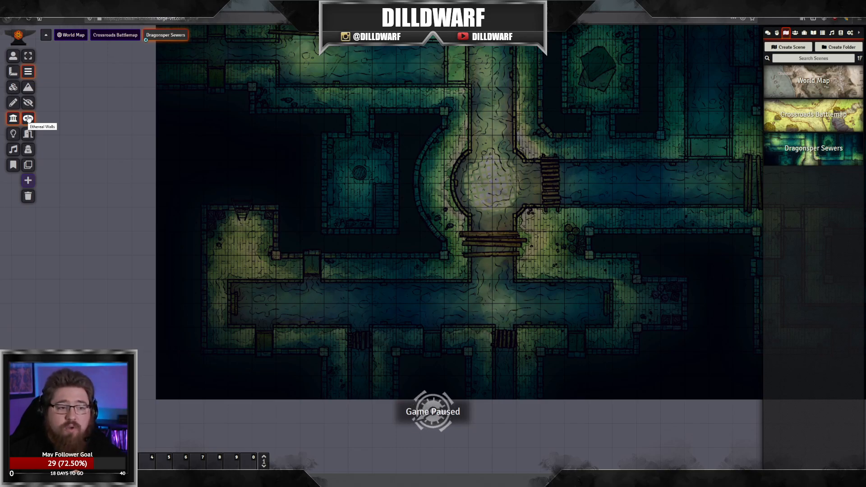
pyautogui.scroll(-4, 310, 250)
pyautogui.moveTo(414, 167); pyautogui.dragTo(285, 201)
# Step: Create a new Player Character actor named TEST
pyautogui.click(796, 34)
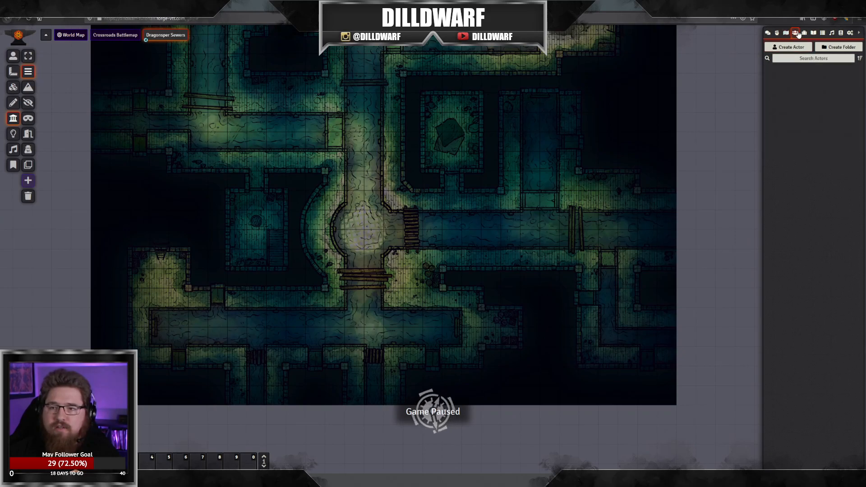
pyautogui.click(787, 33)
pyautogui.click(794, 34)
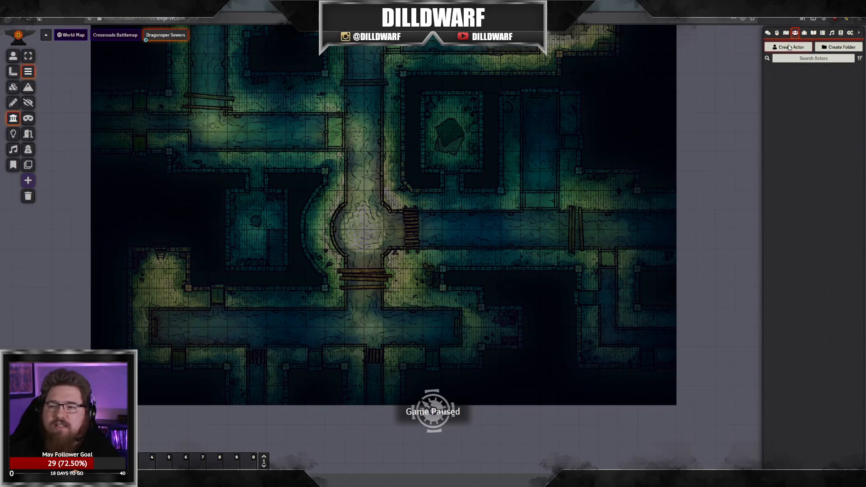
pyautogui.click(788, 48)
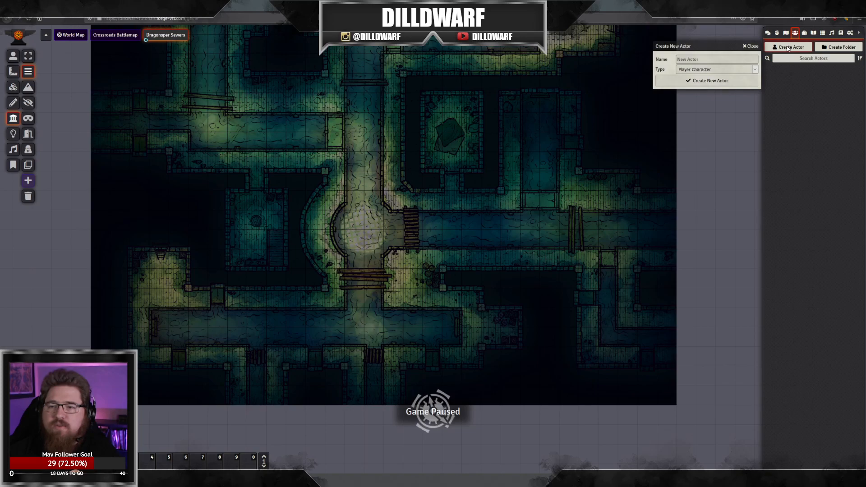
pyautogui.click(730, 70)
pyautogui.click(710, 78)
pyautogui.click(708, 59)
pyautogui.write('TEST')
pyautogui.press('Return')
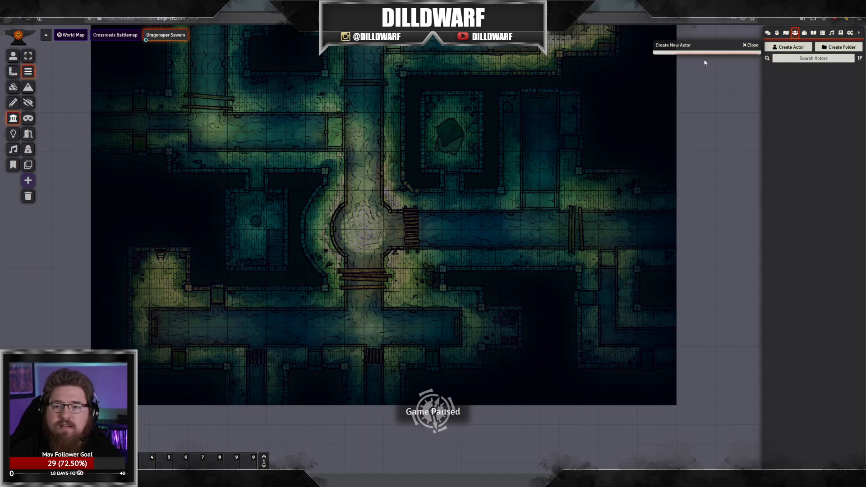
# Step: Assign TEST a red-clad humanoid portrait from the Tokens folder in My Assets Library, then close the character sheet
pyautogui.click(344, 178)
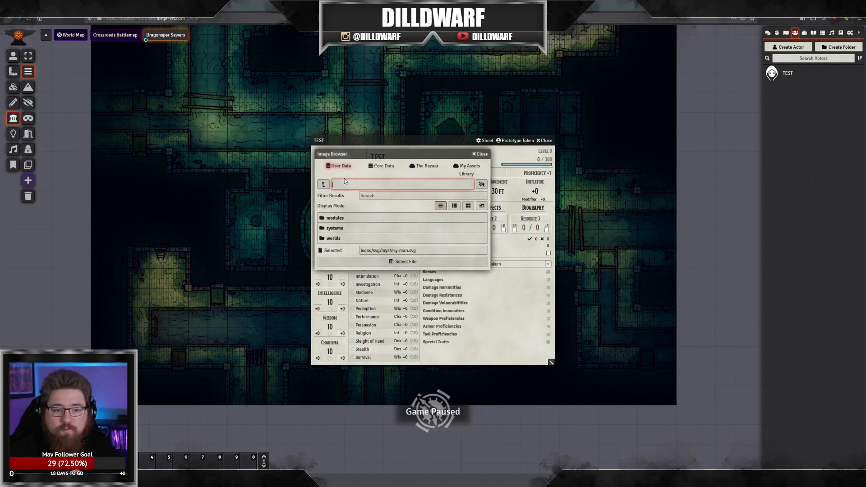
pyautogui.click(458, 167)
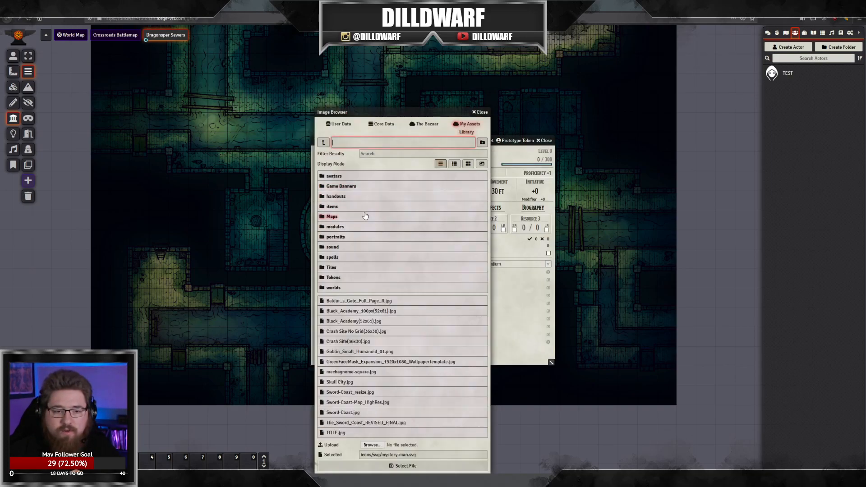
pyautogui.click(338, 277)
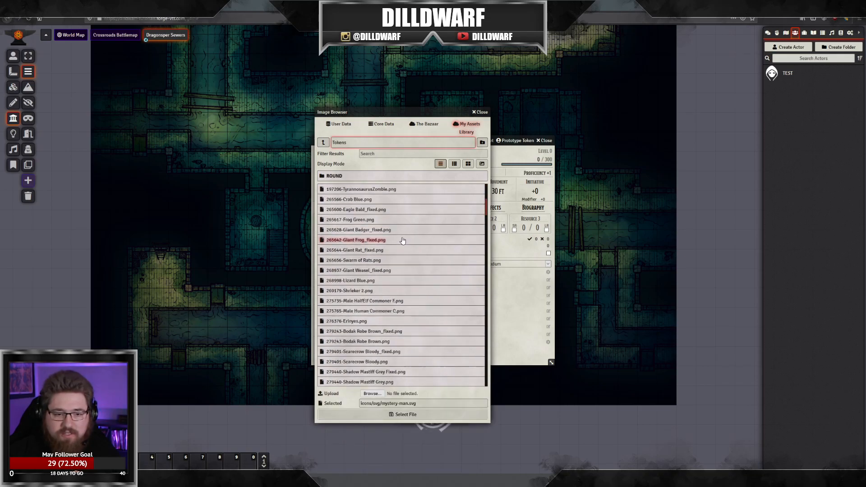
pyautogui.scroll(-7, 437, 253)
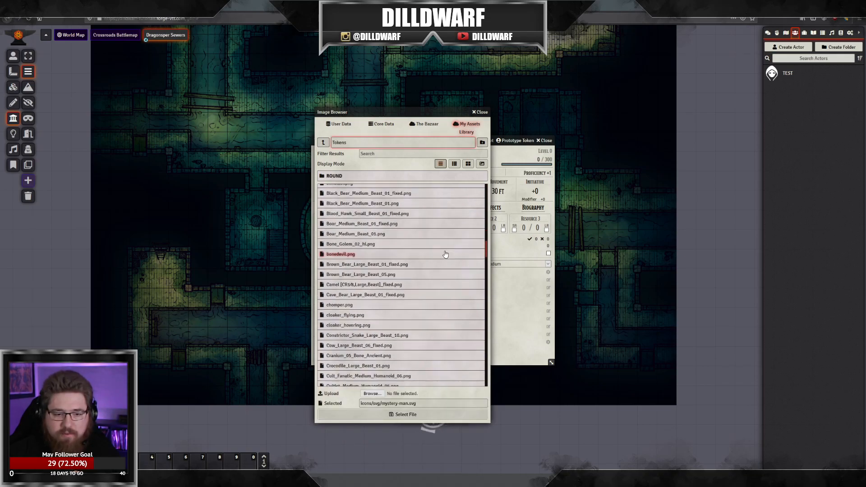
pyautogui.click(467, 164)
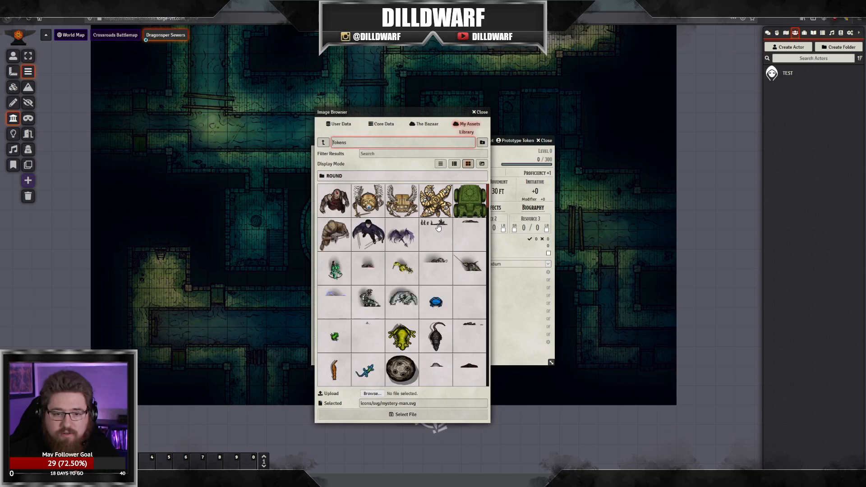
pyautogui.scroll(-4, 437, 227)
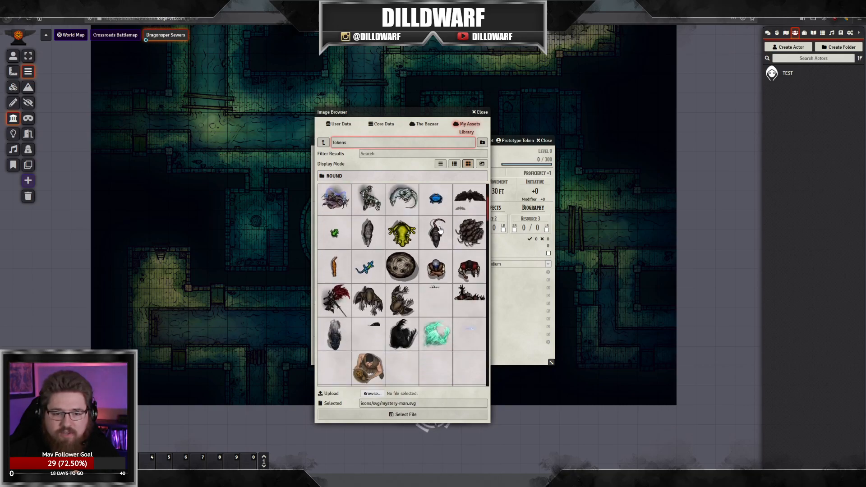
pyautogui.scroll(-8, 444, 260)
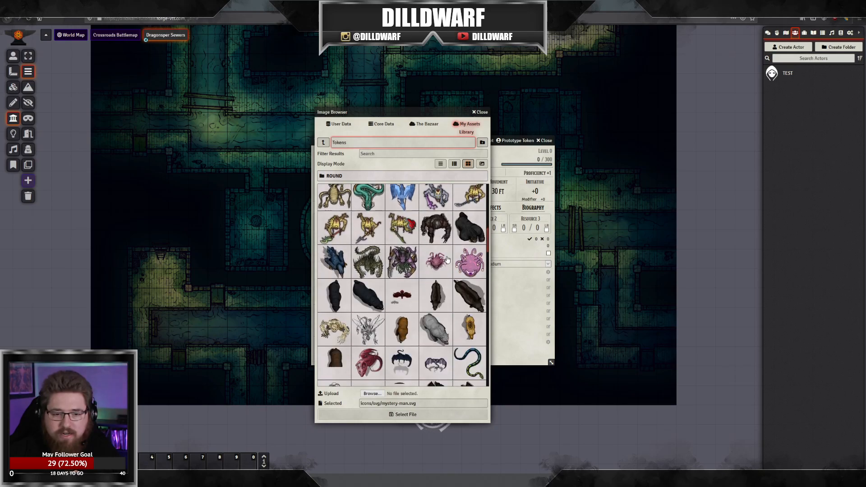
pyautogui.scroll(-5, 470, 276)
pyautogui.doubleClick(470, 277)
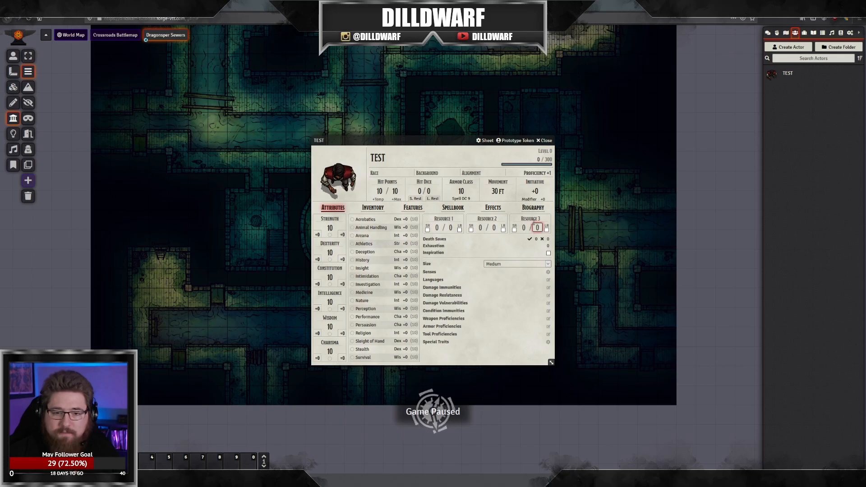
pyautogui.click(546, 141)
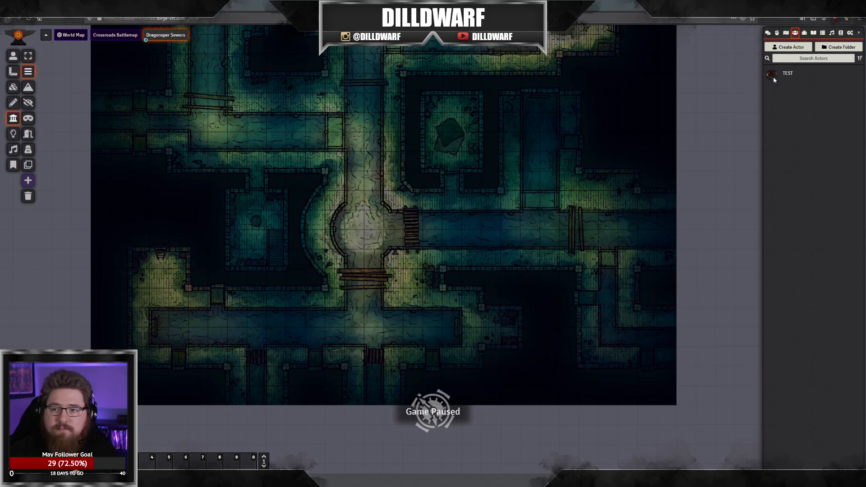
# Step: Set the dim vision distance of TEST's prototype token to 60, update the token, and close the character sheet
pyautogui.click(780, 73)
pyautogui.click(516, 140)
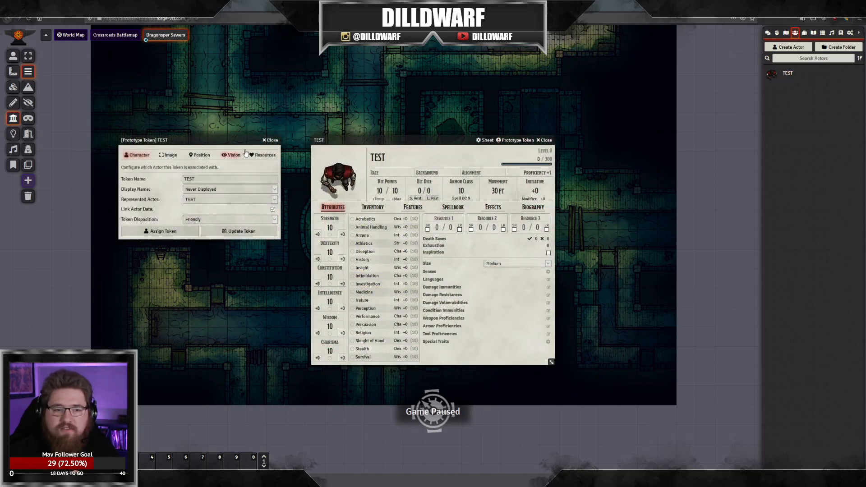
pyautogui.click(232, 154)
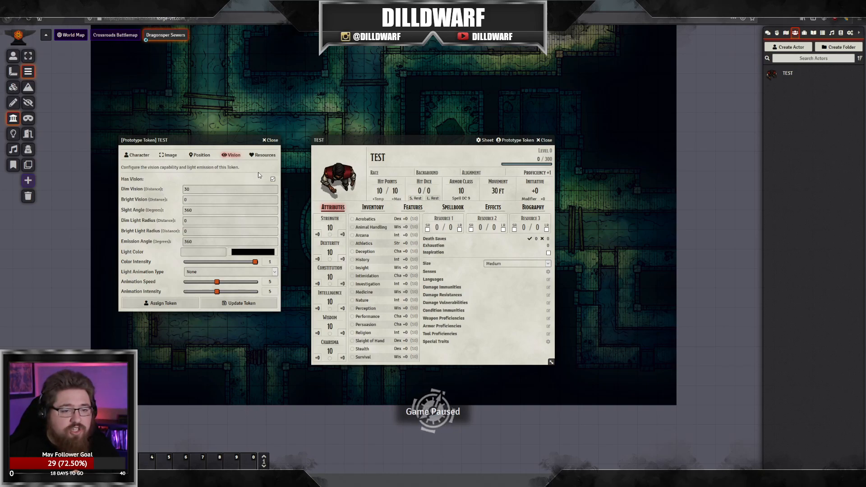
pyautogui.moveTo(195, 189); pyautogui.dragTo(129, 199)
pyautogui.write('60')
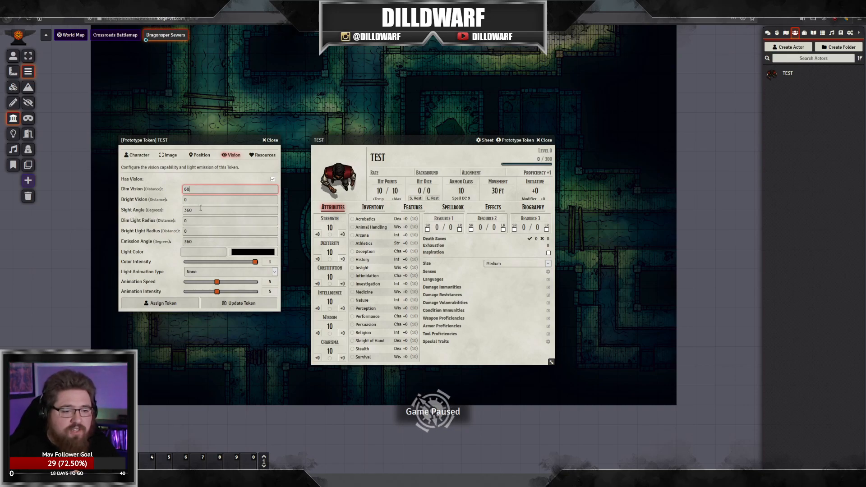
pyautogui.press('Tab')
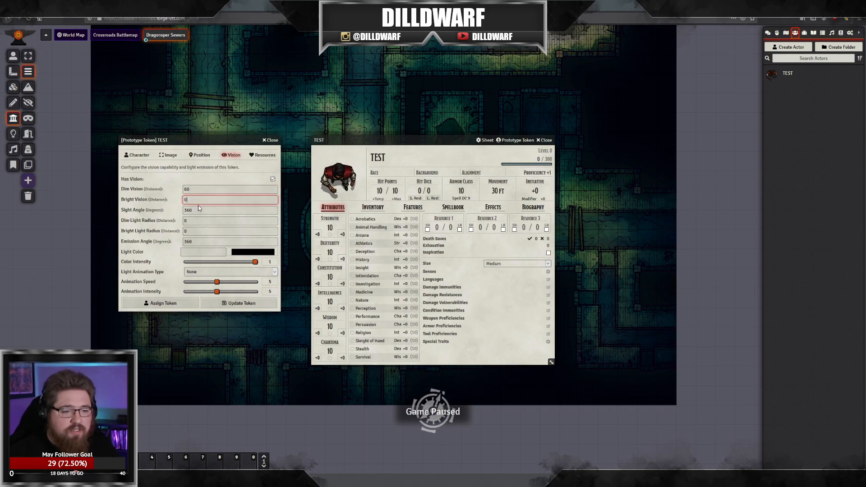
pyautogui.click(177, 303)
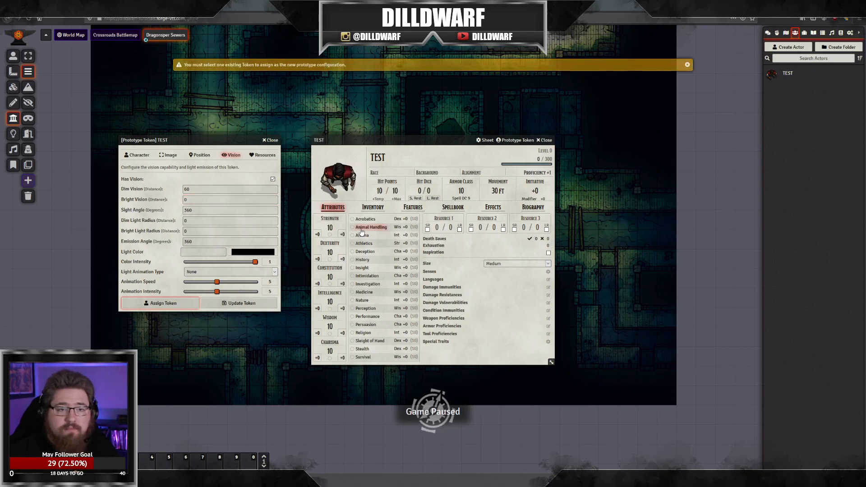
pyautogui.click(232, 303)
pyautogui.click(544, 140)
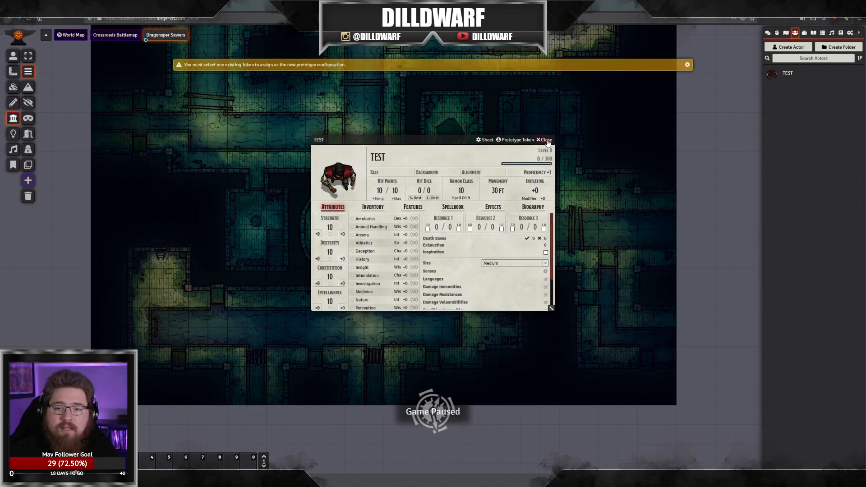
# Step: Return to the scene list and bring the southwest rooms of the sewer map into close view
pyautogui.click(786, 33)
pyautogui.moveTo(385, 202); pyautogui.dragTo(459, 187)
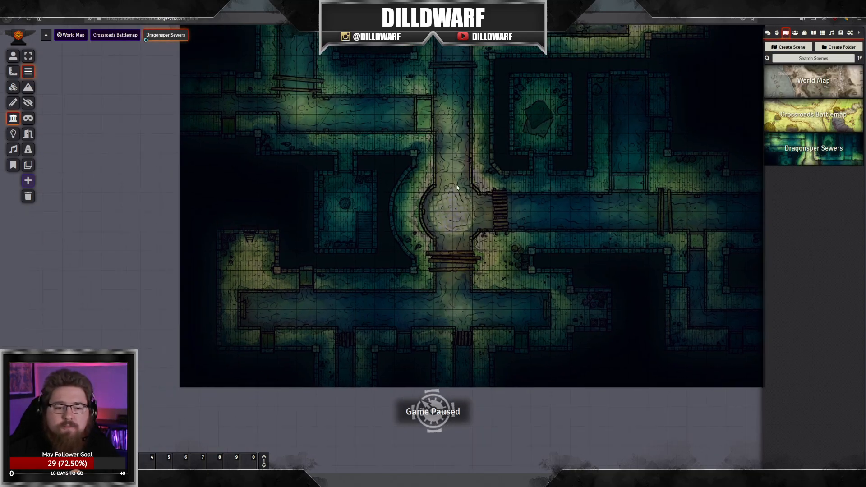
pyautogui.scroll(6, 458, 188)
pyautogui.moveTo(410, 231); pyautogui.dragTo(478, 210)
pyautogui.moveTo(364, 235); pyautogui.dragTo(448, 219)
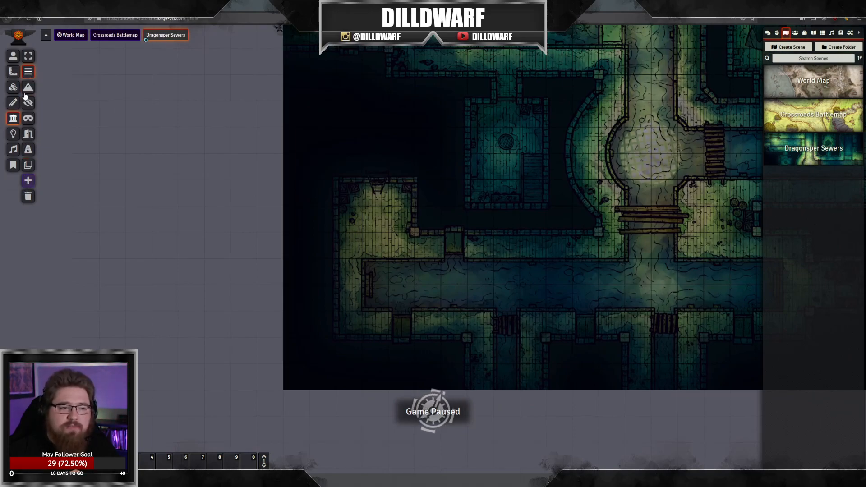
# Step: Draw a single wall across the north side of the southwest room with the ladder
pyautogui.moveTo(335, 143); pyautogui.dragTo(329, 161)
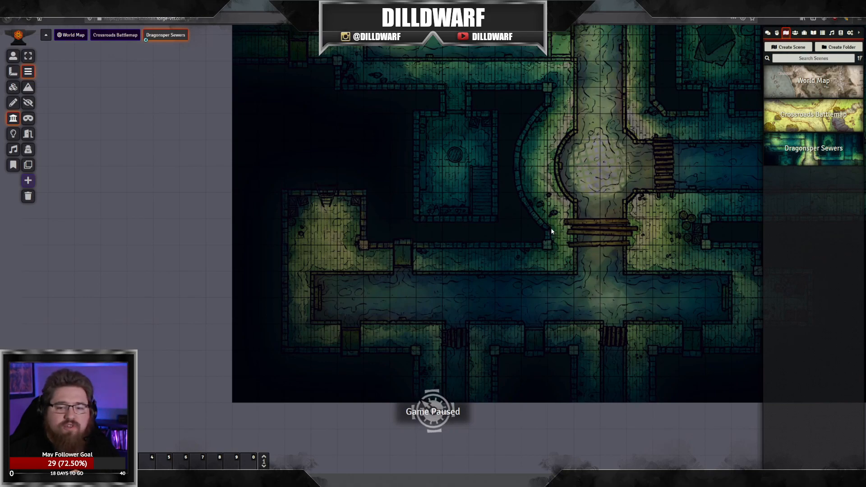
pyautogui.moveTo(344, 197); pyautogui.dragTo(400, 167)
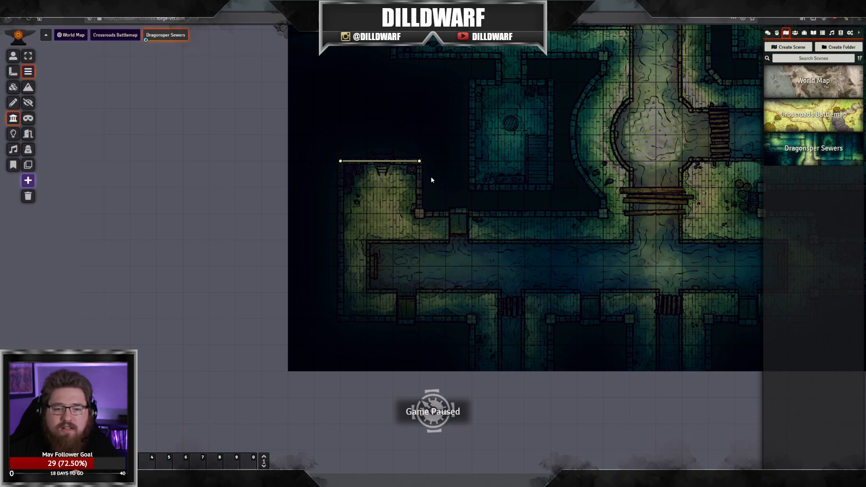
pyautogui.moveTo(372, 193); pyautogui.dragTo(400, 204)
pyautogui.scroll(6, 390, 209)
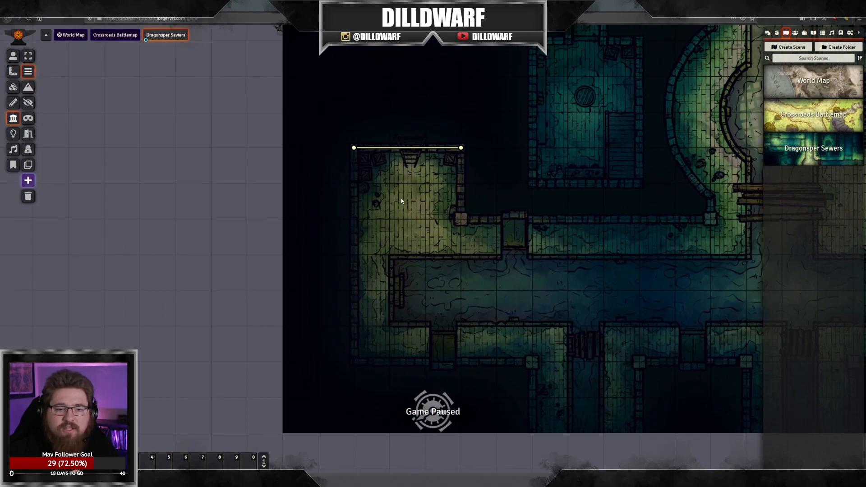
pyautogui.moveTo(423, 168); pyautogui.dragTo(403, 183)
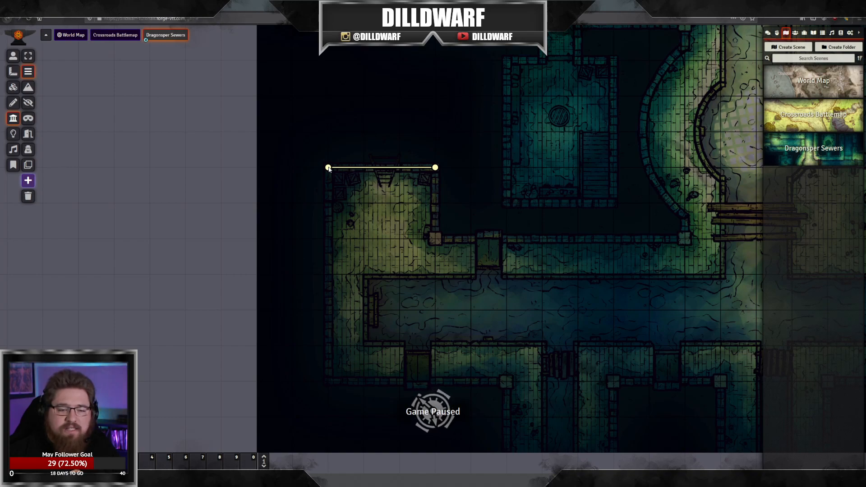
# Step: Chain walls down the southwest room's west side, along the southern passages and map edge, and around the southeast alcove into the southeast corridor
pyautogui.moveTo(326, 181)
pyautogui.mouseDown()
pyautogui.moveTo(329, 384)
pyautogui.moveTo(506, 383)
pyautogui.moveTo(508, 469)
pyautogui.moveTo(508, 305)
pyautogui.moveTo(507, 339)
pyautogui.moveTo(515, 344)
pyautogui.moveTo(507, 341)
pyautogui.moveTo(611, 340)
pyautogui.moveTo(613, 272)
pyautogui.moveTo(721, 268)
pyautogui.moveTo(721, 340)
pyautogui.moveTo(771, 336)
pyautogui.moveTo(498, 332)
pyautogui.moveTo(490, 340)
pyautogui.moveTo(489, 269)
pyautogui.moveTo(634, 268)
pyautogui.moveTo(632, 234)
pyautogui.moveTo(700, 235)
pyautogui.mouseUp()
pyautogui.moveTo(701, 167); pyautogui.dragTo(704, 161)
pyautogui.moveTo(704, 161); pyautogui.dragTo(637, 159)
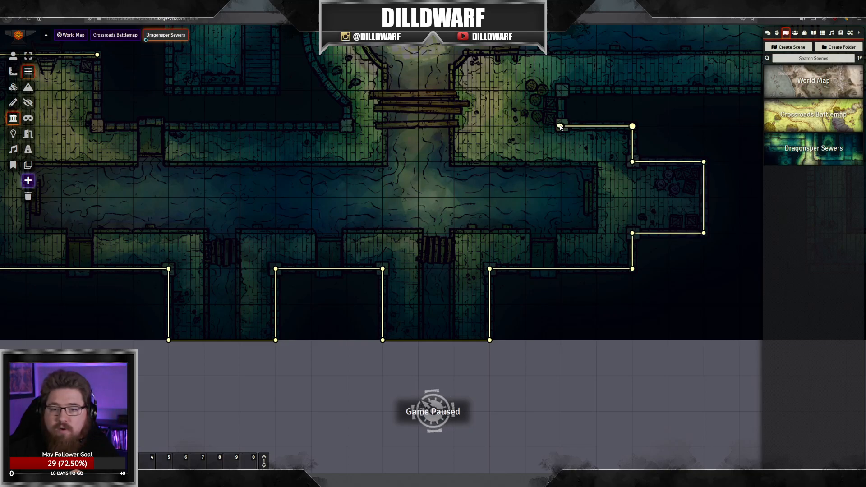
pyautogui.moveTo(562, 91); pyautogui.dragTo(482, 239)
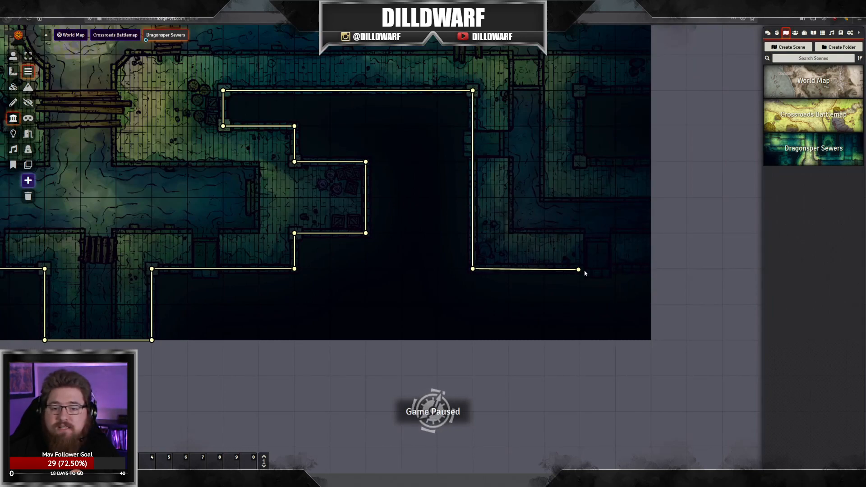
# Step: Continue the wall chain along the southeast corridor to the map's east edge and around the dark block beside it
pyautogui.keyDown('ctrl'); pyautogui.click(651, 269); pyautogui.keyUp('ctrl')
pyautogui.keyDown('ctrl'); pyautogui.click(651, 161); pyautogui.keyUp('ctrl')
pyautogui.keyDown('ctrl'); pyautogui.click(580, 161); pyautogui.keyUp('ctrl')
pyautogui.keyDown('ctrl'); pyautogui.click(580, 91); pyautogui.keyUp('ctrl')
pyautogui.keyDown('ctrl'); pyautogui.click(651, 90); pyautogui.keyUp('ctrl')
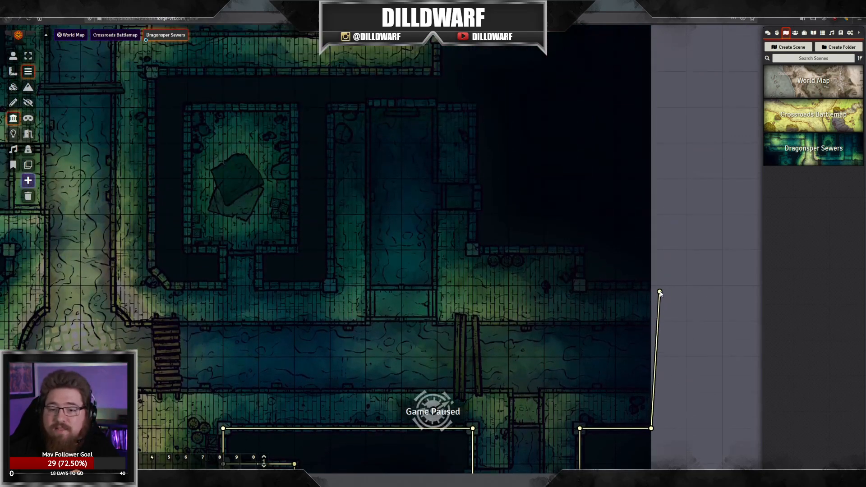
# Step: Extend the wall chain up the map's east edge, along the upper side of the east corridor and around the dead-end water channel
pyautogui.keyDown('ctrl'); pyautogui.click(652, 285); pyautogui.keyUp('ctrl')
pyautogui.keyDown('ctrl'); pyautogui.click(579, 285); pyautogui.keyUp('ctrl')
pyautogui.keyDown('ctrl'); pyautogui.click(580, 250); pyautogui.keyUp('ctrl')
pyautogui.keyDown('ctrl'); pyautogui.click(473, 250); pyautogui.keyUp('ctrl')
pyautogui.keyDown('ctrl'); pyautogui.click(473, 107); pyautogui.keyUp('ctrl')
pyautogui.keyDown('ctrl'); pyautogui.click(330, 108); pyautogui.keyUp('ctrl')
pyautogui.keyDown('ctrl'); pyautogui.click(330, 285); pyautogui.keyUp('ctrl')
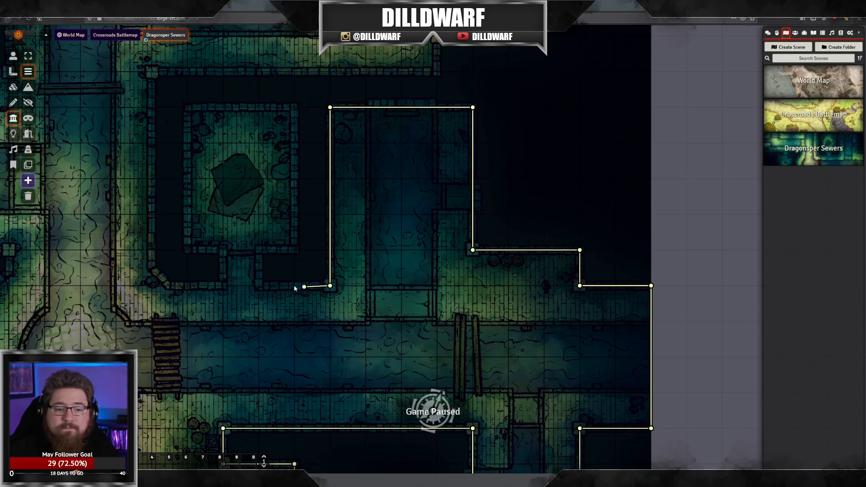
# Step: Trace walls around the room with the stone slabs and its entrance, then end the chain just west of the entrance
pyautogui.keyDown('ctrl'); pyautogui.click(259, 285); pyautogui.keyUp('ctrl')
pyautogui.keyDown('ctrl'); pyautogui.click(258, 250); pyautogui.keyUp('ctrl')
pyautogui.keyDown('ctrl'); pyautogui.click(294, 249); pyautogui.keyUp('ctrl')
pyautogui.keyDown('ctrl'); pyautogui.click(294, 107); pyautogui.keyUp('ctrl')
pyautogui.keyDown('ctrl'); pyautogui.click(187, 107); pyautogui.keyUp('ctrl')
pyautogui.keyDown('ctrl'); pyautogui.click(188, 250); pyautogui.keyUp('ctrl')
pyautogui.keyDown('ctrl'); pyautogui.click(223, 285); pyautogui.keyUp('ctrl')
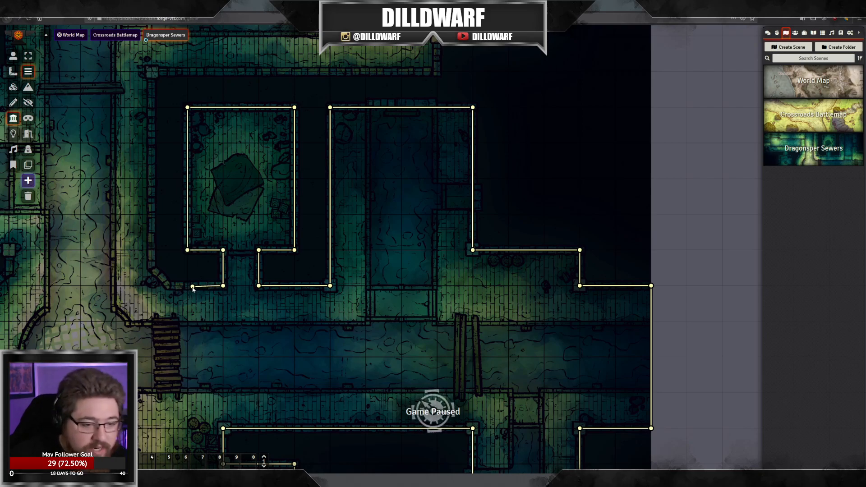
pyautogui.rightClick(189, 288)
# Step: Replace the last wall segment with one reaching the angled corner southwest of the slab room, and add a wall along the diagonal
pyautogui.moveTo(220, 324); pyautogui.dragTo(366, 306)
pyautogui.scroll(12, 334, 306)
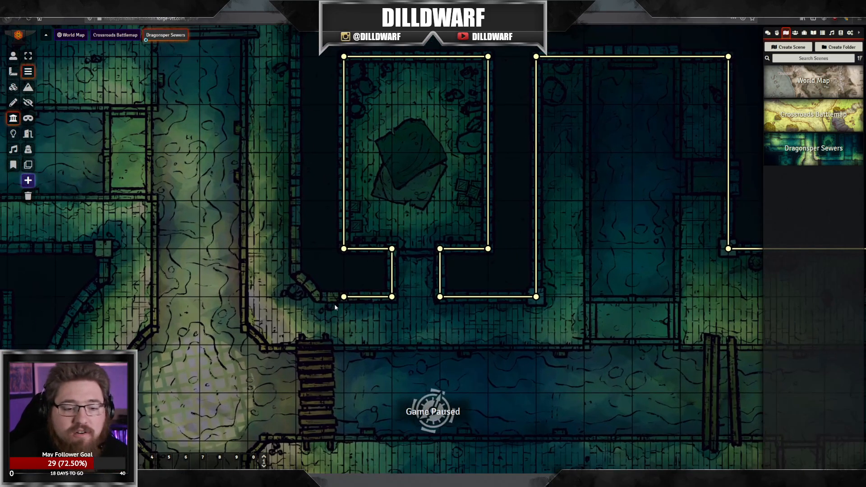
pyautogui.moveTo(251, 302); pyautogui.dragTo(357, 280)
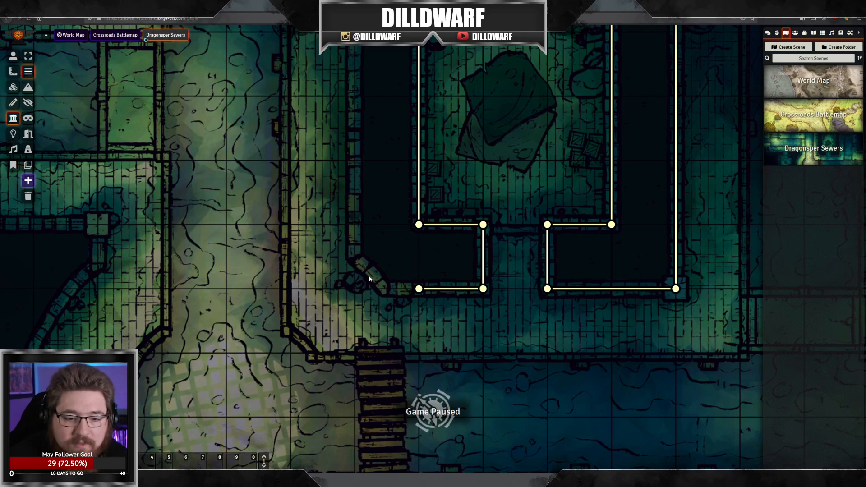
pyautogui.click(419, 288)
pyautogui.moveTo(418, 289)
pyautogui.mouseDown()
pyautogui.moveTo(355, 290)
pyautogui.moveTo(418, 291)
pyautogui.mouseUp()
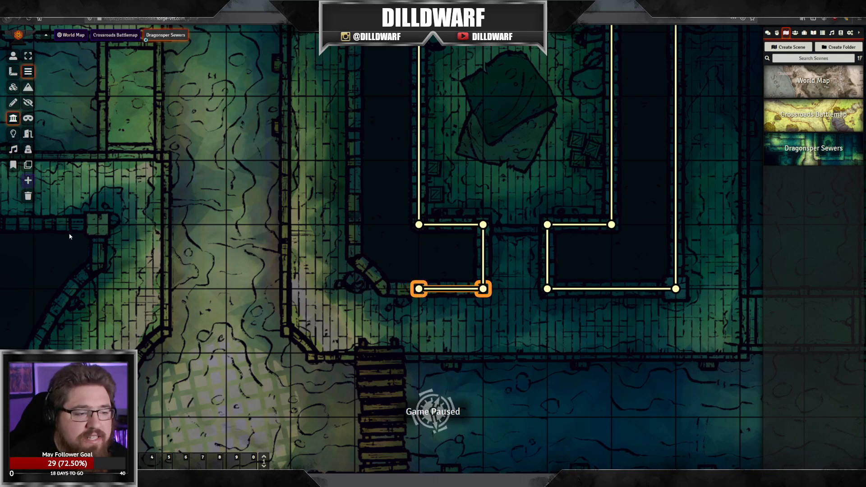
pyautogui.moveTo(420, 291); pyautogui.dragTo(411, 337)
pyautogui.press('Delete')
pyautogui.moveTo(419, 289); pyautogui.dragTo(504, 330)
pyautogui.moveTo(483, 288); pyautogui.dragTo(355, 256)
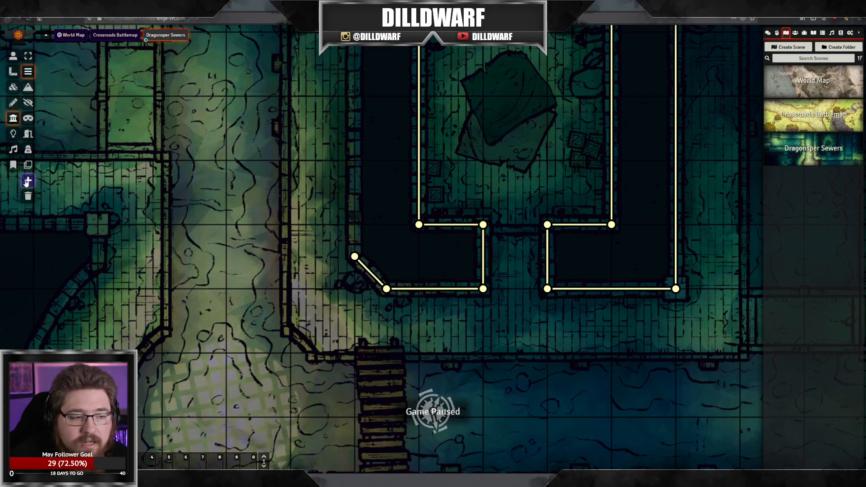
# Step: Chain walls north from the angled corner and around the northeast passages and solid blocks to the map's north edge
pyautogui.moveTo(355, 258)
pyautogui.mouseDown()
pyautogui.moveTo(354, 49)
pyautogui.moveTo(381, 165)
pyautogui.moveTo(356, 243)
pyautogui.moveTo(852, 242)
pyautogui.moveTo(530, 242)
pyautogui.moveTo(530, 174)
pyautogui.moveTo(719, 174)
pyautogui.moveTo(726, 77)
pyautogui.moveTo(724, 211)
pyautogui.moveTo(478, 205)
pyautogui.moveTo(469, 140)
pyautogui.moveTo(478, 46)
pyautogui.moveTo(464, 74)
pyautogui.moveTo(460, 206)
pyautogui.moveTo(466, 178)
pyautogui.moveTo(283, 186)
pyautogui.moveTo(273, 178)
pyautogui.moveTo(257, 464)
pyautogui.moveTo(309, 429)
pyautogui.moveTo(275, 324)
pyautogui.moveTo(5, 323)
pyautogui.moveTo(93, 322)
pyautogui.moveTo(33, 332)
pyautogui.moveTo(347, 321)
pyautogui.mouseUp()
pyautogui.keyDown('ctrl'); pyautogui.click(349, 321); pyautogui.keyUp('ctrl')
pyautogui.keyDown('ctrl'); pyautogui.click(351, 67); pyautogui.keyUp('ctrl')
pyautogui.scroll(-10, 349, 135)
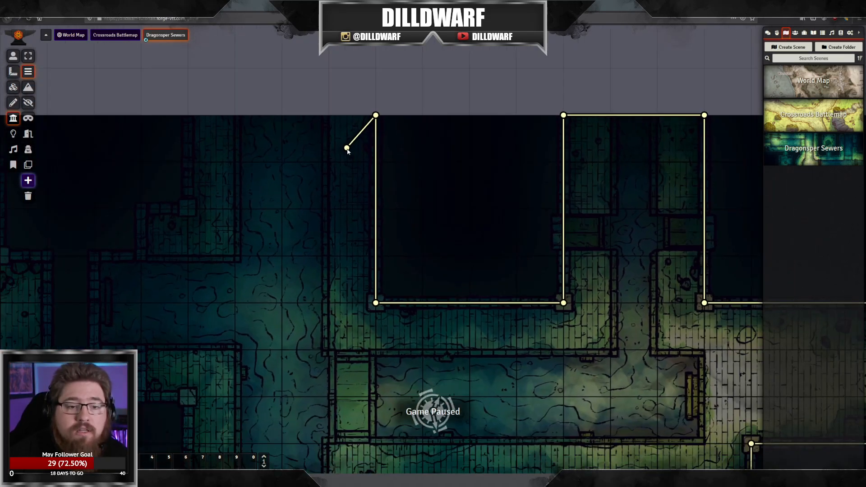
# Step: Continue the wall chain across the northern channel's exit and around the stepped alcove on its west side
pyautogui.keyDown('ctrl'); pyautogui.click(263, 156); pyautogui.keyUp('ctrl')
pyautogui.keyDown('ctrl'); pyautogui.click(262, 221); pyautogui.keyUp('ctrl')
pyautogui.keyDown('ctrl'); pyautogui.click(229, 221); pyautogui.keyUp('ctrl')
pyautogui.keyDown('ctrl'); pyautogui.click(229, 253); pyautogui.keyUp('ctrl')
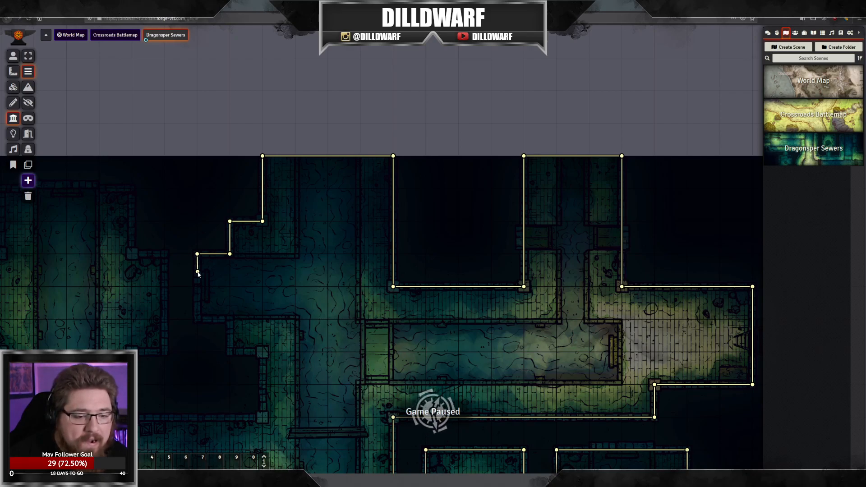
pyautogui.click(230, 319)
pyautogui.click(229, 352)
pyautogui.click(262, 351)
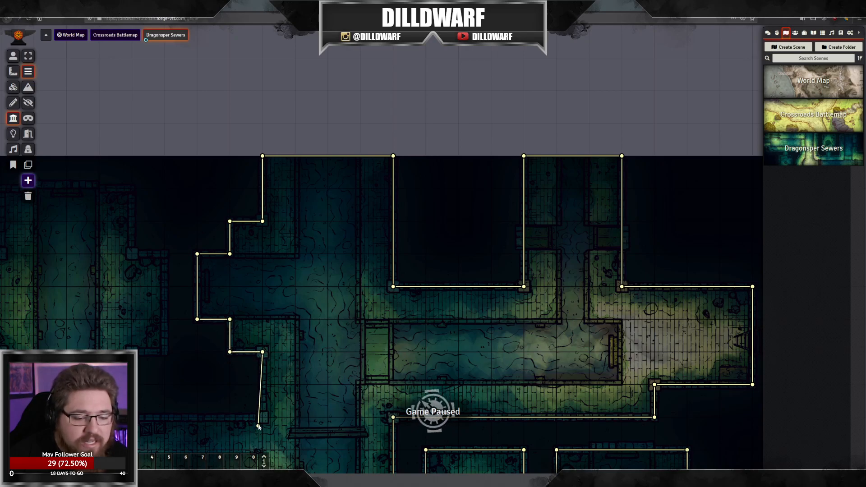
# Step: Wrap the wall chain around the dark block west of the channel and up the northwest room's east side
pyautogui.click(262, 417)
pyautogui.click(132, 352)
pyautogui.click(165, 351)
pyautogui.click(165, 254)
pyautogui.click(132, 254)
pyautogui.click(132, 189)
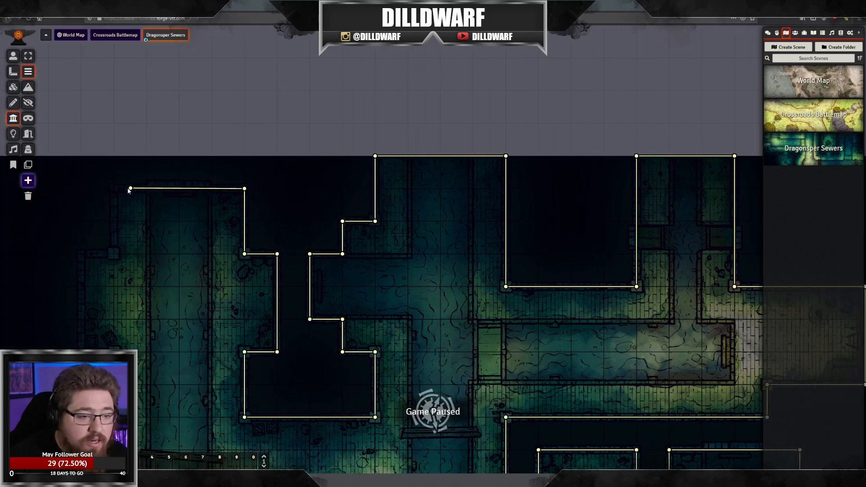
# Step: Wall off the northwest room's north and west sides, continuing south to the west corridor's upper edge
pyautogui.click(114, 189)
pyautogui.click(113, 254)
pyautogui.click(81, 254)
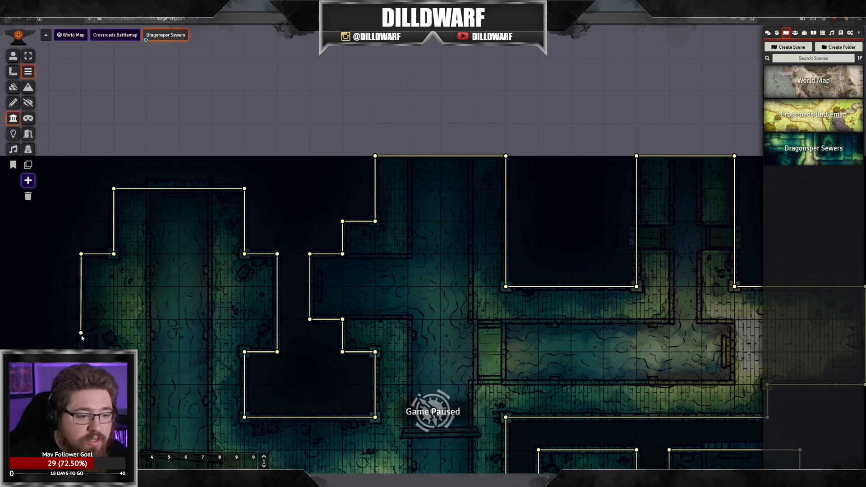
pyautogui.click(81, 351)
pyautogui.click(114, 352)
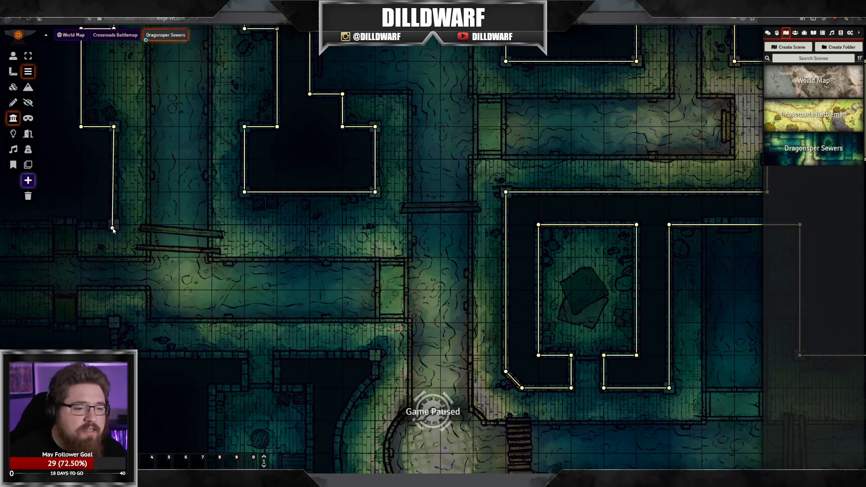
pyautogui.click(112, 226)
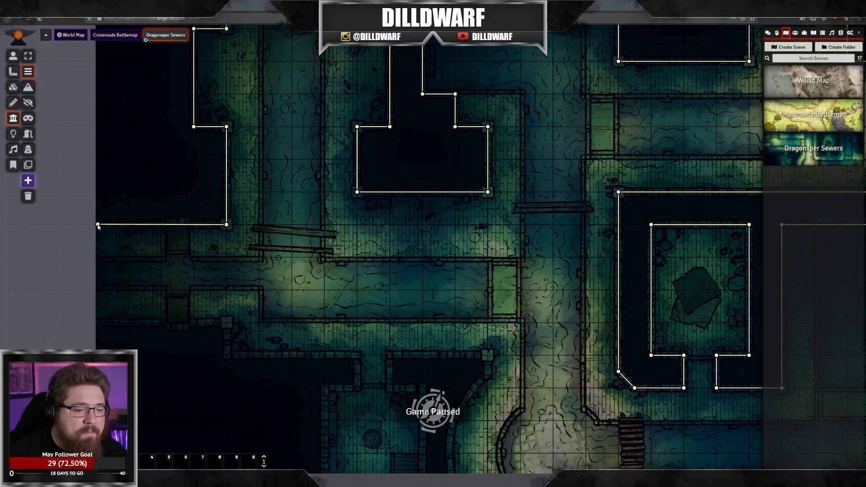
# Step: Close the west corridor at the map's edge and chain walls along its stepped south side to the grate room's entrance
pyautogui.click(97, 224)
pyautogui.click(94, 323)
pyautogui.click(226, 323)
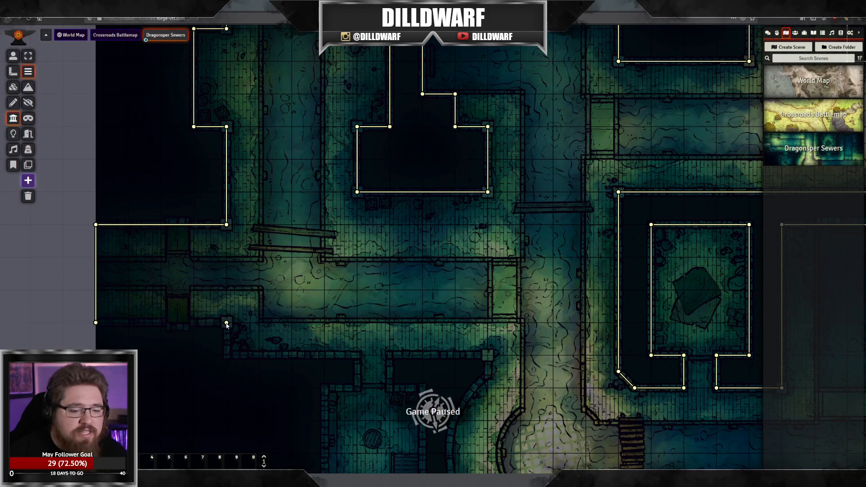
pyautogui.click(226, 355)
pyautogui.click(357, 355)
# Step: Trace walls around the room with the round grate and stairs, then east to the corner pillar above the curved wall
pyautogui.click(357, 388)
pyautogui.click(324, 388)
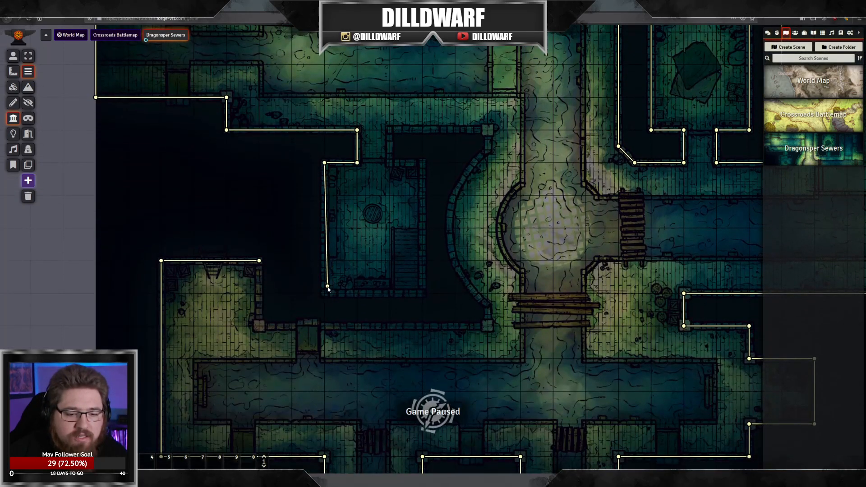
pyautogui.click(326, 294)
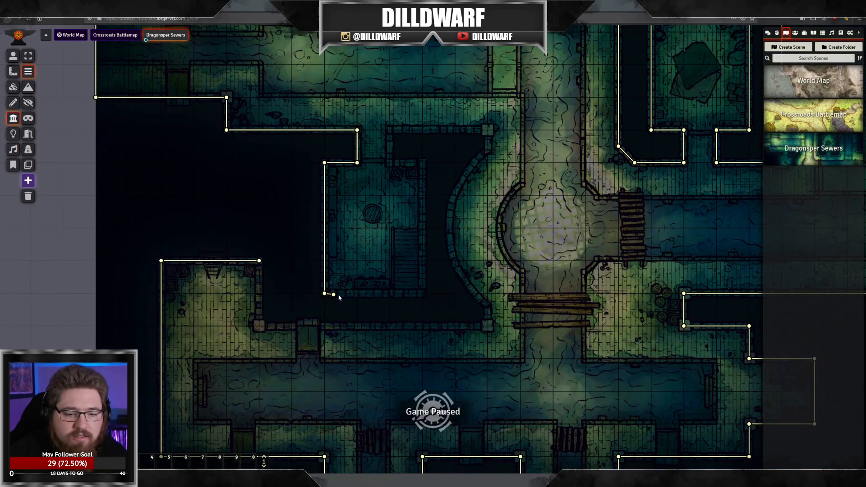
pyautogui.click(422, 293)
pyautogui.click(422, 162)
pyautogui.click(389, 162)
pyautogui.click(390, 130)
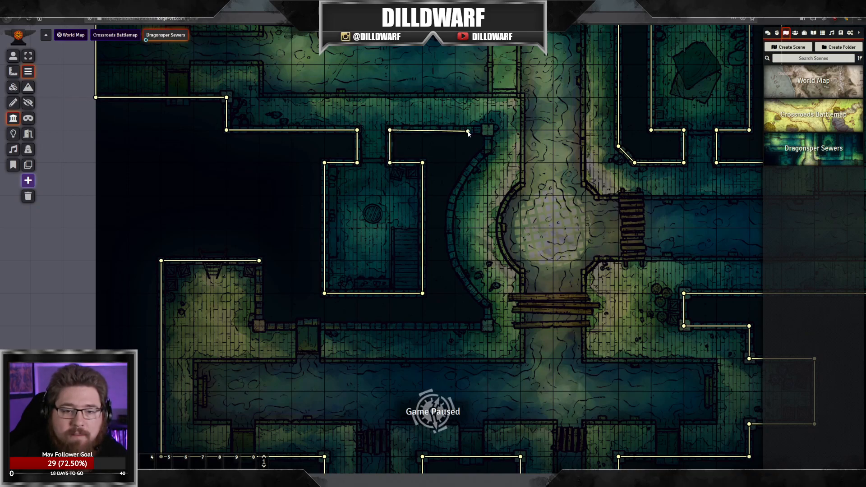
pyautogui.click(487, 130)
# Step: Add a short wall down from the corner pillar and a first segment along the start of the curved wall, ending the chain there
pyautogui.moveTo(513, 161); pyautogui.dragTo(384, 234)
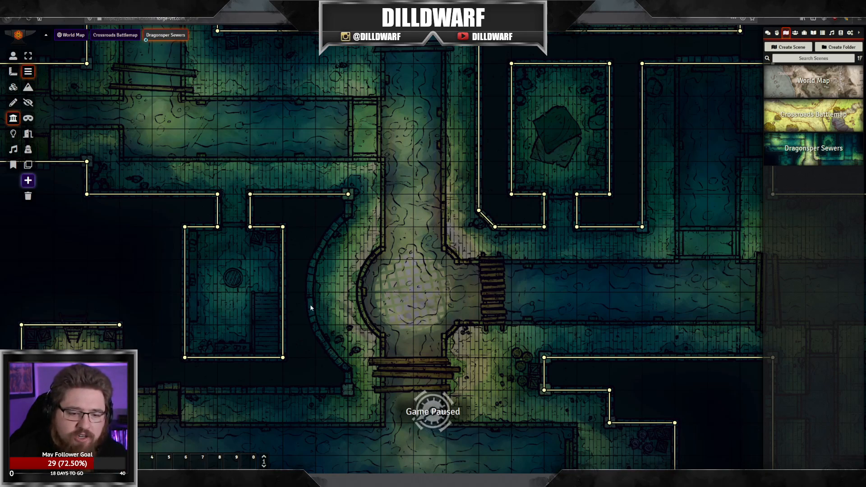
pyautogui.scroll(10, 343, 305)
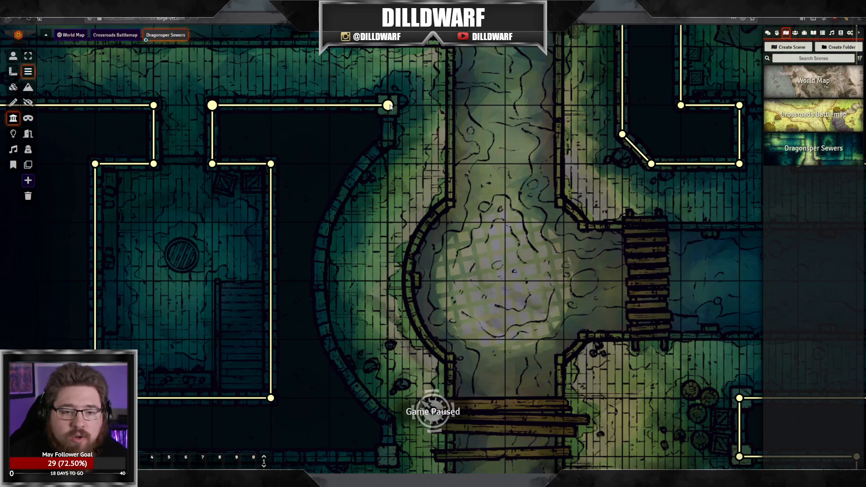
pyautogui.moveTo(391, 137); pyautogui.dragTo(388, 141)
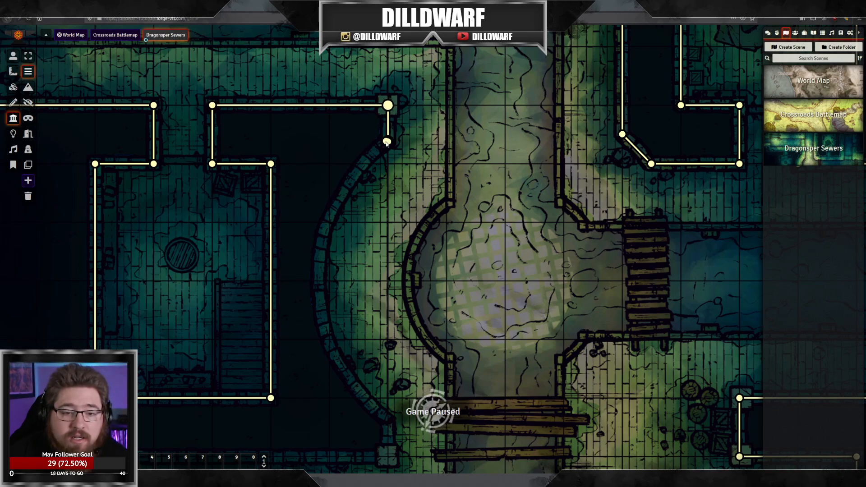
pyautogui.click(365, 157)
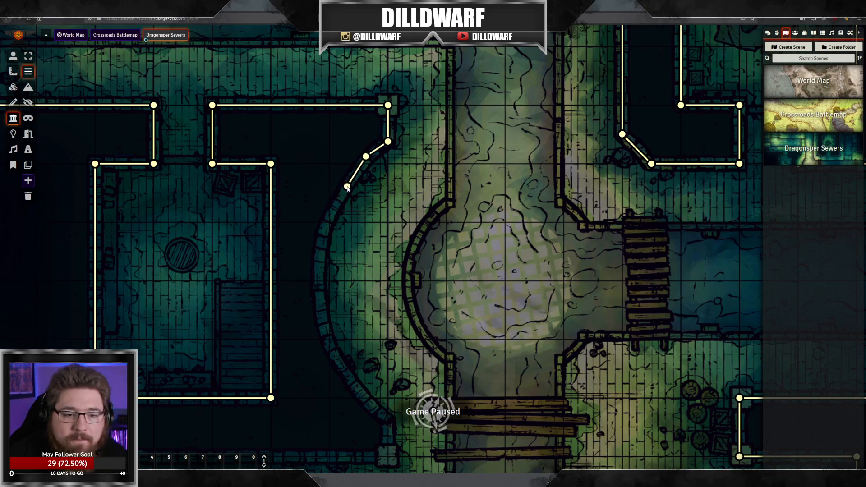
pyautogui.rightClick(358, 168)
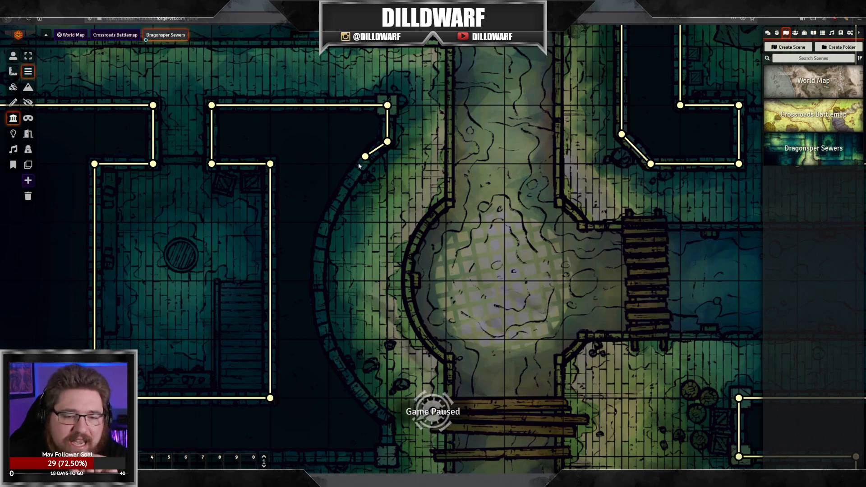
# Step: Reposition the free end of the curve's first wall segment and settle it on the curved brickwork, off the grid intersections
pyautogui.scroll(2, 371, 168)
pyautogui.moveTo(370, 168); pyautogui.dragTo(389, 249)
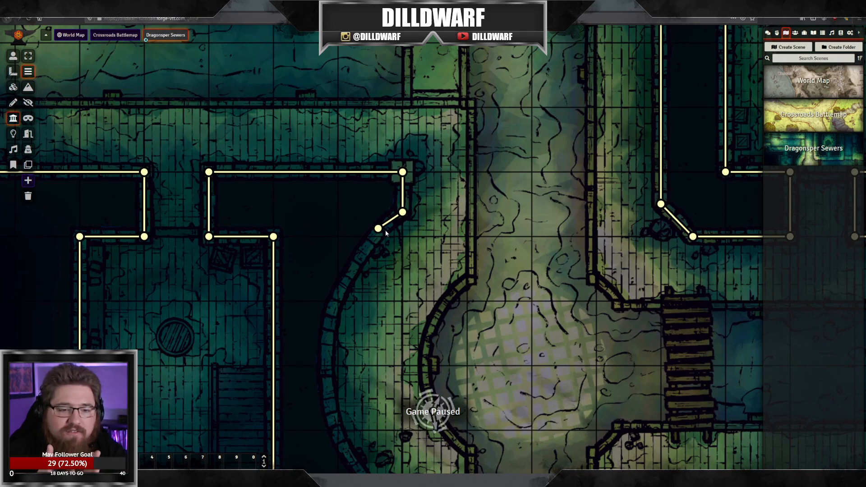
pyautogui.click(378, 228)
pyautogui.moveTo(378, 228)
pyautogui.mouseDown()
pyautogui.moveTo(402, 236)
pyautogui.moveTo(387, 238)
pyautogui.mouseUp()
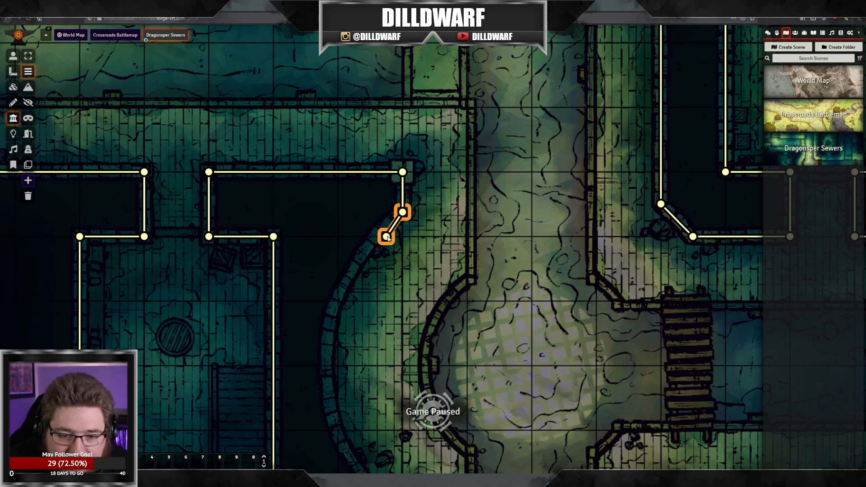
pyautogui.scroll(2, 399, 234)
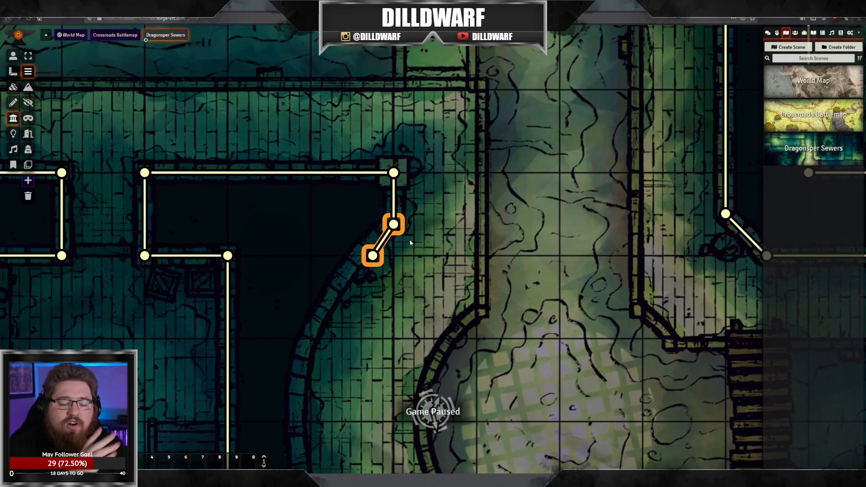
pyautogui.moveTo(394, 224)
pyautogui.mouseDown()
pyautogui.moveTo(360, 218)
pyautogui.moveTo(366, 247)
pyautogui.mouseUp()
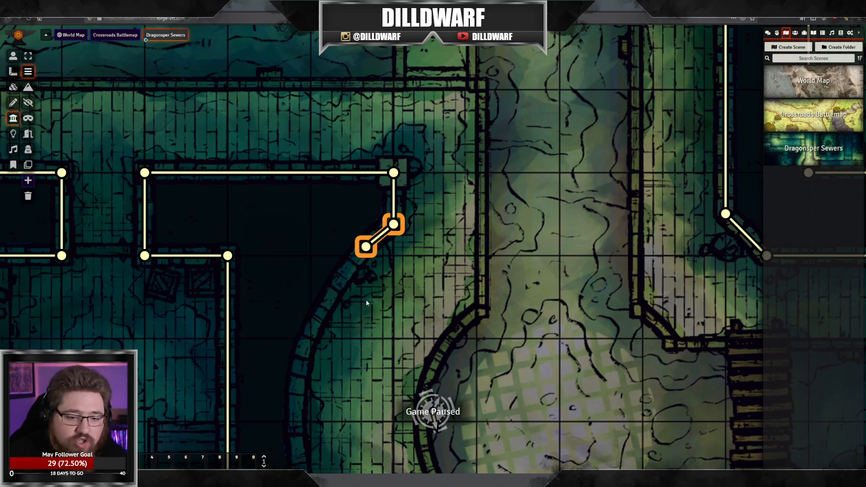
# Step: Chain short wall segments along the curved brickwork, following the curve south to its lower end above the corner pillar
pyautogui.moveTo(364, 303); pyautogui.dragTo(379, 190)
pyautogui.moveTo(383, 313); pyautogui.dragTo(448, 283)
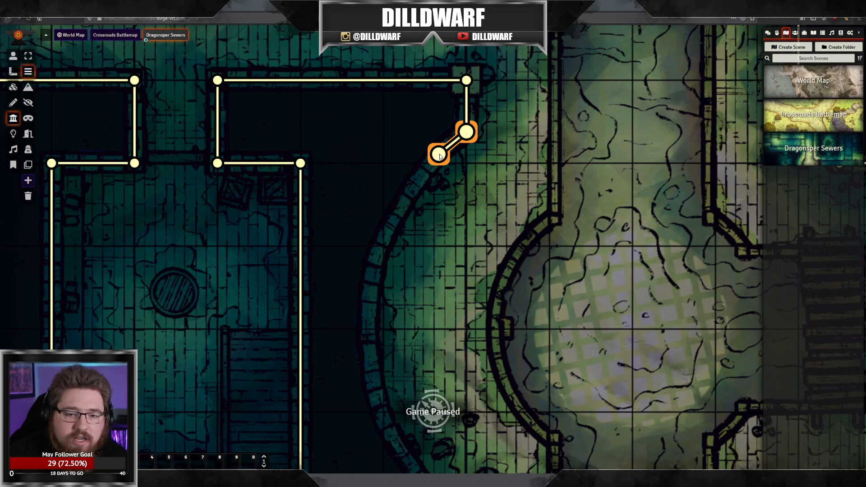
pyautogui.moveTo(439, 156); pyautogui.dragTo(376, 297)
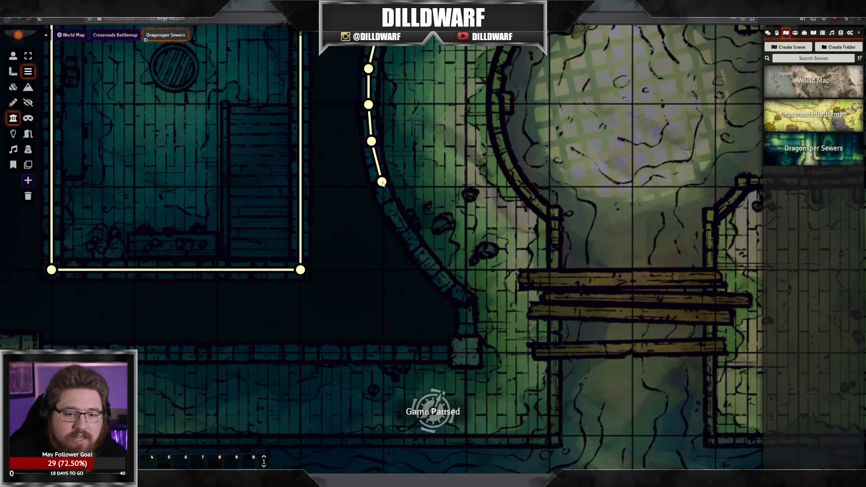
pyautogui.click(379, 181)
pyautogui.click(397, 217)
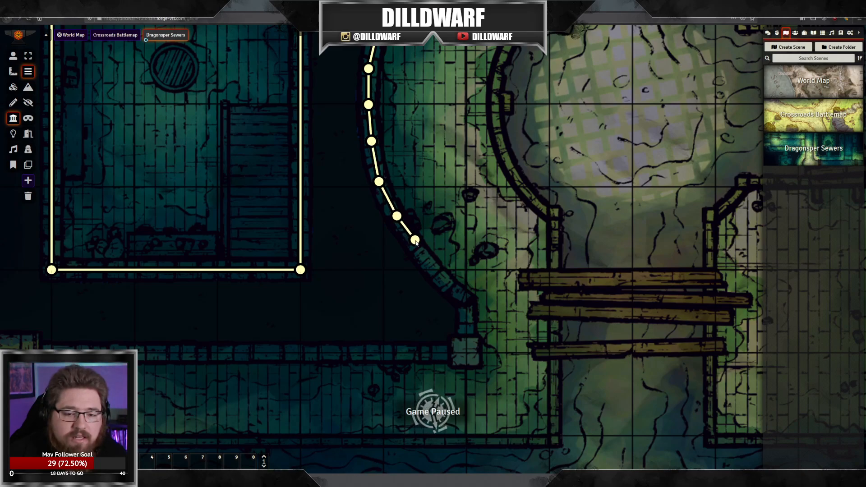
pyautogui.click(414, 246)
pyautogui.click(432, 269)
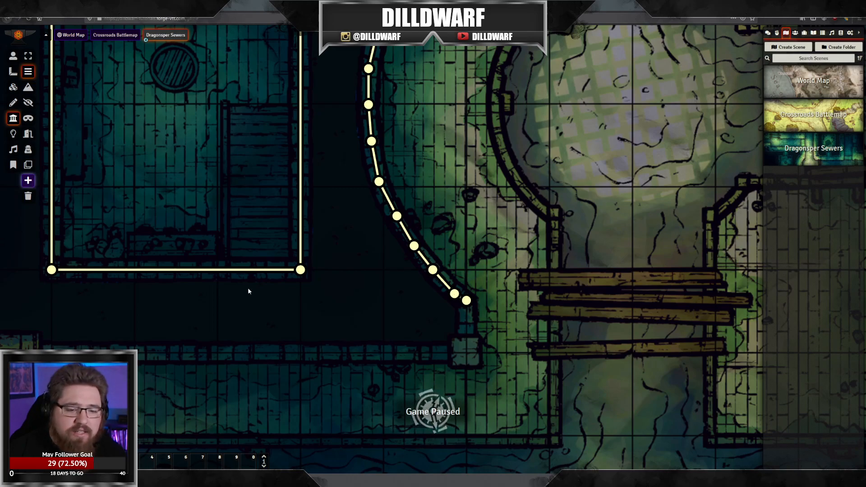
# Step: Reposition the free end of the curve's last wall segment onto the brickwork just above the lower corner pillar
pyautogui.moveTo(289, 134); pyautogui.dragTo(297, 276)
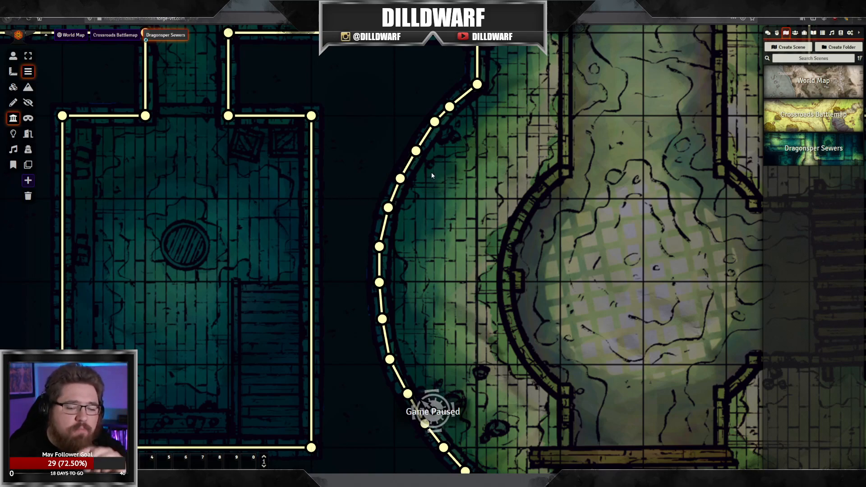
pyautogui.moveTo(482, 201); pyautogui.dragTo(419, 184)
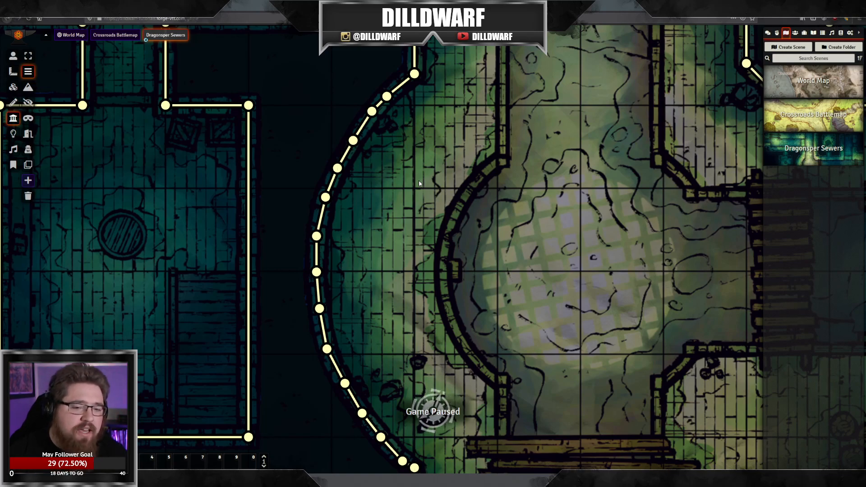
pyautogui.moveTo(412, 289); pyautogui.dragTo(381, 139)
pyautogui.moveTo(382, 317); pyautogui.dragTo(403, 372)
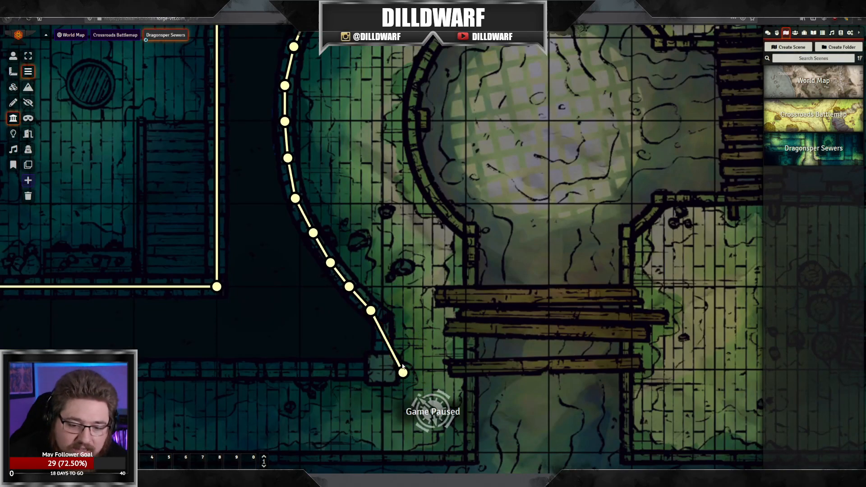
pyautogui.moveTo(371, 310); pyautogui.dragTo(408, 345)
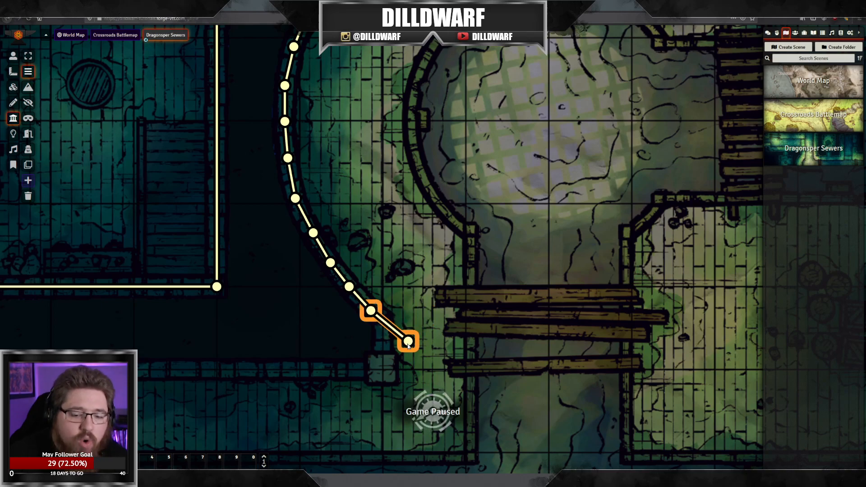
pyautogui.click(413, 341)
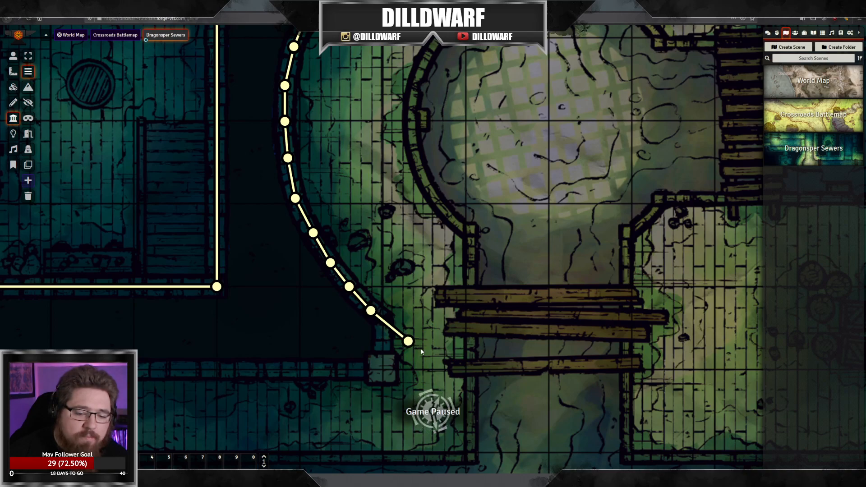
pyautogui.moveTo(410, 344); pyautogui.dragTo(383, 328)
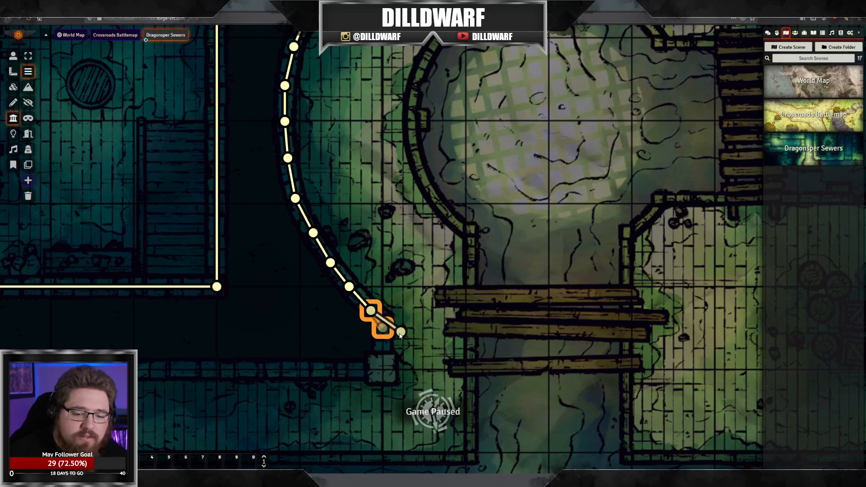
# Step: Chain walls from the curve's lower end through the corner pillar and west along the corridor's north wall in short segments
pyautogui.moveTo(382, 328)
pyautogui.mouseDown()
pyautogui.moveTo(398, 367)
pyautogui.moveTo(330, 369)
pyautogui.mouseUp()
pyautogui.moveTo(330, 369)
pyautogui.mouseDown()
pyautogui.moveTo(297, 389)
pyautogui.moveTo(241, 373)
pyautogui.mouseUp()
pyautogui.keyDown('ctrl'); pyautogui.click(247, 371); pyautogui.keyUp('ctrl')
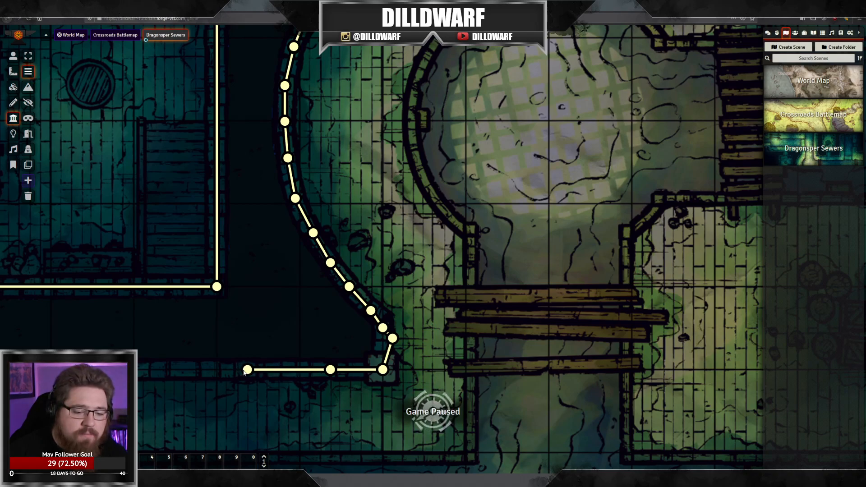
pyautogui.keyDown('ctrl'); pyautogui.click(164, 371); pyautogui.keyUp('ctrl')
pyautogui.keyDown('ctrl'); pyautogui.click(103, 370); pyautogui.keyUp('ctrl')
# Step: Continue the wall chain freely across the corridor and in a loop over the plank bridge and grate basin, adding loose walls below
pyautogui.keyDown('ctrl'); pyautogui.click(195, 411); pyautogui.keyUp('ctrl')
pyautogui.keyDown('ctrl'); pyautogui.click(331, 421); pyautogui.keyUp('ctrl')
pyautogui.keyDown('ctrl'); pyautogui.click(466, 379); pyautogui.keyUp('ctrl')
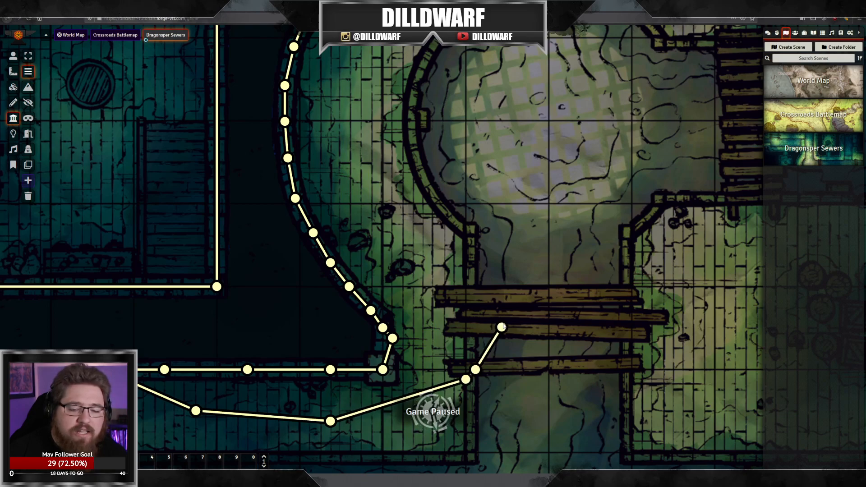
pyautogui.keyDown('ctrl'); pyautogui.click(506, 306); pyautogui.keyUp('ctrl')
pyautogui.keyDown('ctrl'); pyautogui.click(496, 276); pyautogui.keyUp('ctrl')
pyautogui.keyDown('ctrl'); pyautogui.click(455, 204); pyautogui.keyUp('ctrl')
pyautogui.keyDown('ctrl'); pyautogui.click(538, 172); pyautogui.keyUp('ctrl')
pyautogui.keyDown('ctrl'); pyautogui.click(621, 255); pyautogui.keyUp('ctrl')
pyautogui.keyDown('ctrl'); pyautogui.click(622, 266); pyautogui.keyUp('ctrl')
pyautogui.keyDown('ctrl'); pyautogui.click(590, 360); pyautogui.keyUp('ctrl')
pyautogui.keyDown('ctrl'); pyautogui.click(506, 421); pyautogui.keyUp('ctrl')
pyautogui.keyDown('ctrl'); pyautogui.click(496, 421); pyautogui.keyUp('ctrl')
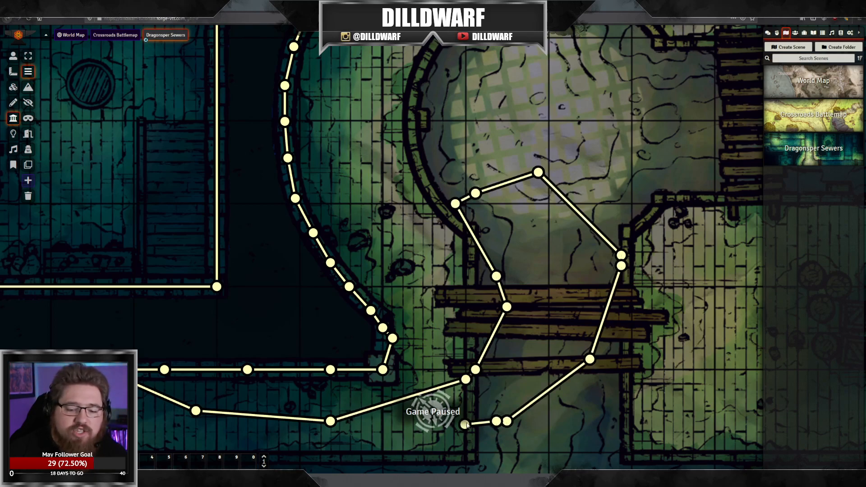
pyautogui.rightClick(528, 332)
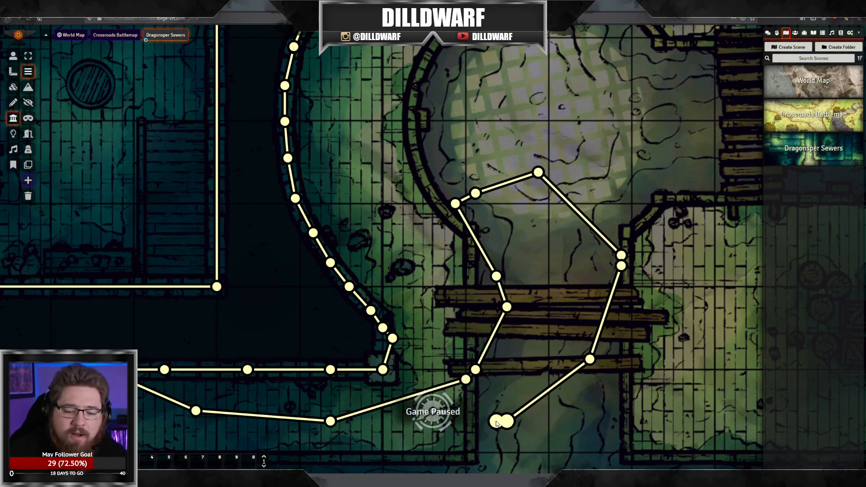
pyautogui.moveTo(640, 432)
pyautogui.mouseDown()
pyautogui.moveTo(539, 446)
pyautogui.moveTo(269, 452)
pyautogui.mouseUp()
# Step: Delete the stray walls below the plank bridge and along the loop's east side, one at a time
pyautogui.click(372, 452)
pyautogui.press('Delete')
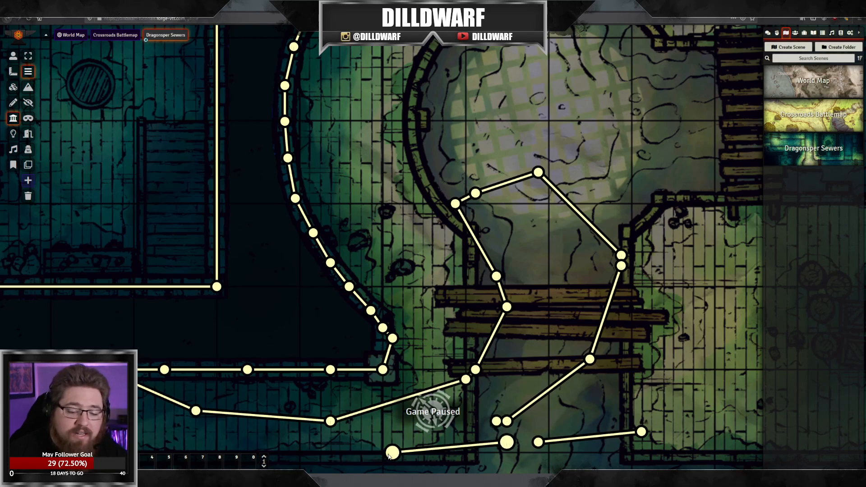
pyautogui.click(506, 442)
pyautogui.press('Delete')
pyautogui.click(538, 442)
pyautogui.press('Delete')
pyautogui.click(497, 421)
pyautogui.press('Delete')
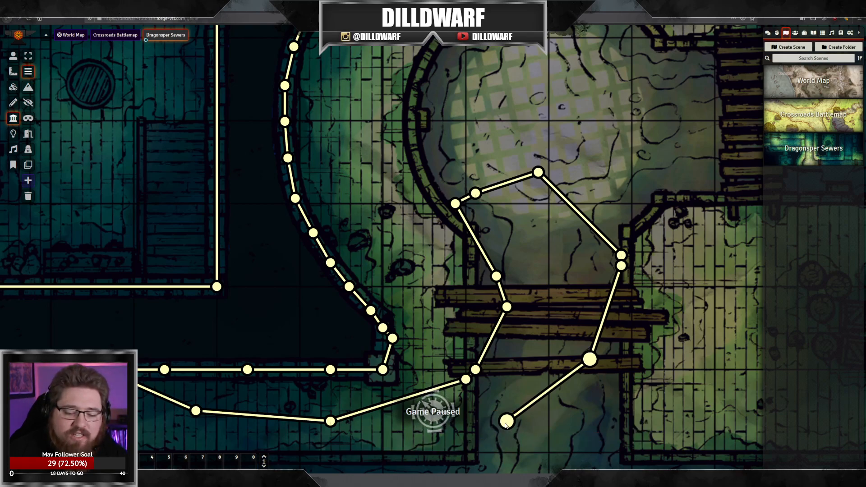
pyautogui.click(507, 420)
pyautogui.press('Delete')
pyautogui.click(590, 357)
pyautogui.press('Delete')
pyautogui.click(621, 260)
pyautogui.press('Delete')
pyautogui.click(555, 189)
pyautogui.press('Delete')
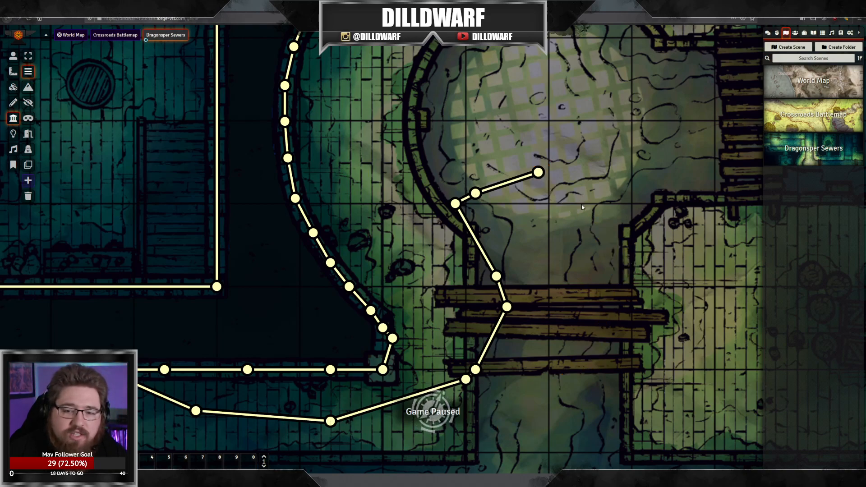
# Step: Delete the loop's remaining stray walls over the grate basin down to the north edge of the plank bridge
pyautogui.click(520, 177)
pyautogui.press('Delete')
pyautogui.click(465, 199)
pyautogui.press('Delete')
pyautogui.click(475, 239)
pyautogui.press('Delete')
# Step: Switch to selecting walls, then box-select and delete the stray walls over the plank bridge and along the west corridor
pyautogui.click(501, 291)
pyautogui.moveTo(423, 235); pyautogui.dragTo(570, 440)
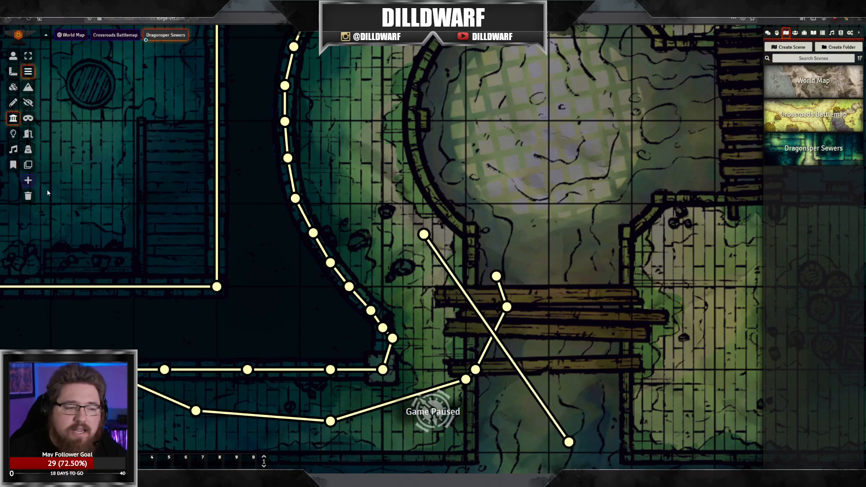
pyautogui.click(28, 57)
pyautogui.moveTo(401, 199); pyautogui.dragTo(565, 440)
pyautogui.press('Delete')
pyautogui.moveTo(381, 440); pyautogui.dragTo(115, 347)
pyautogui.press('Delete')
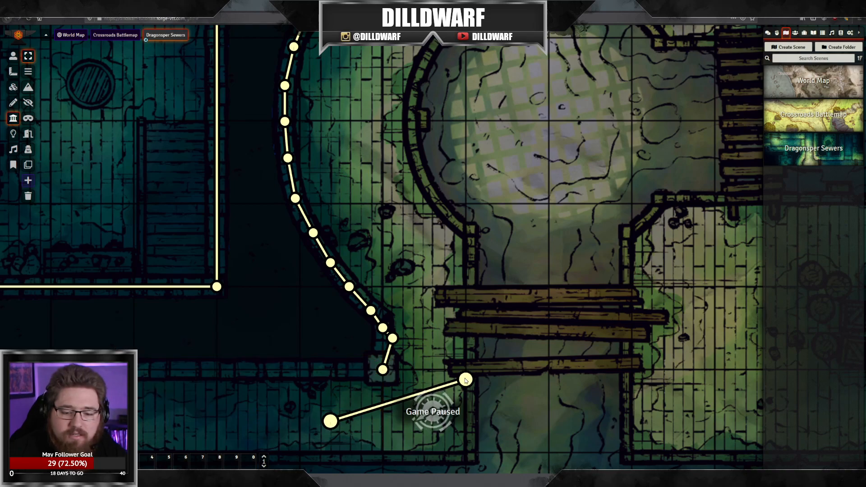
# Step: Delete the last stray corridor wall and the misplaced segments between the curve's lower end and the corner pillar
pyautogui.click(406, 397)
pyautogui.press('Delete')
pyautogui.click(384, 372)
pyautogui.press('Delete')
pyautogui.click(391, 339)
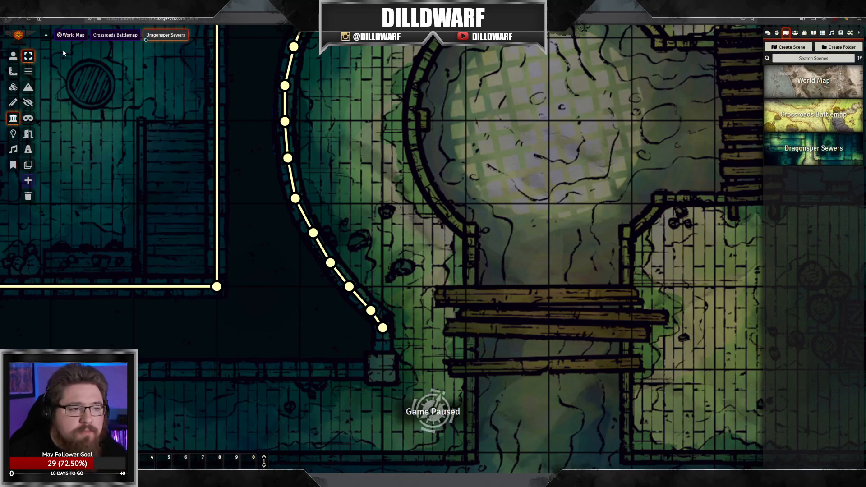
# Step: Chain walls from the curve's lower end down to the corner pillar, west along the corridor, and up the ladder room's east side
pyautogui.moveTo(217, 263); pyautogui.dragTo(275, 218)
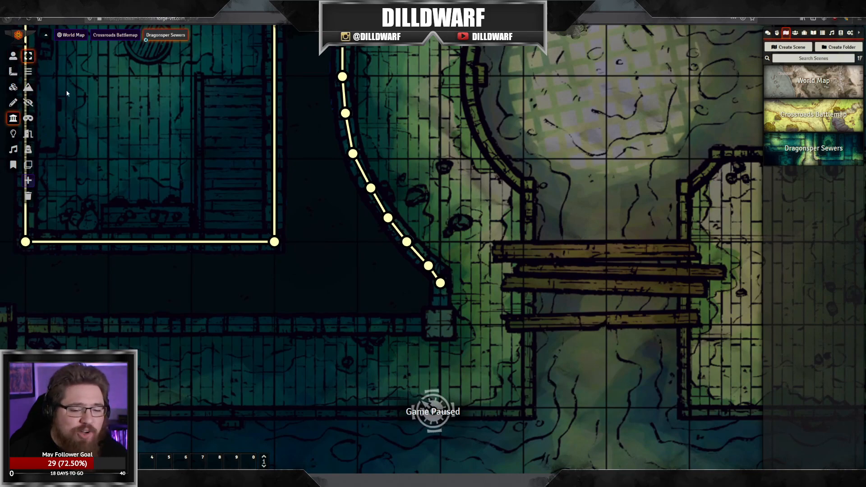
pyautogui.click(29, 180)
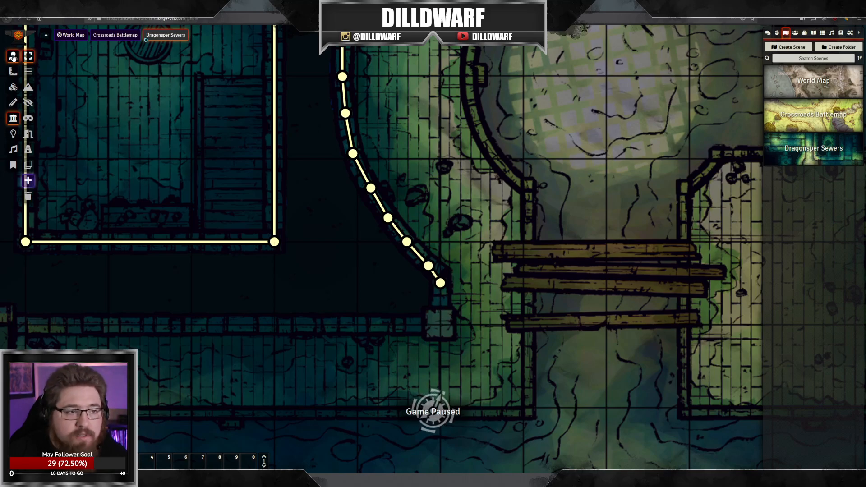
pyautogui.click(29, 73)
pyautogui.moveTo(442, 301); pyautogui.dragTo(440, 325)
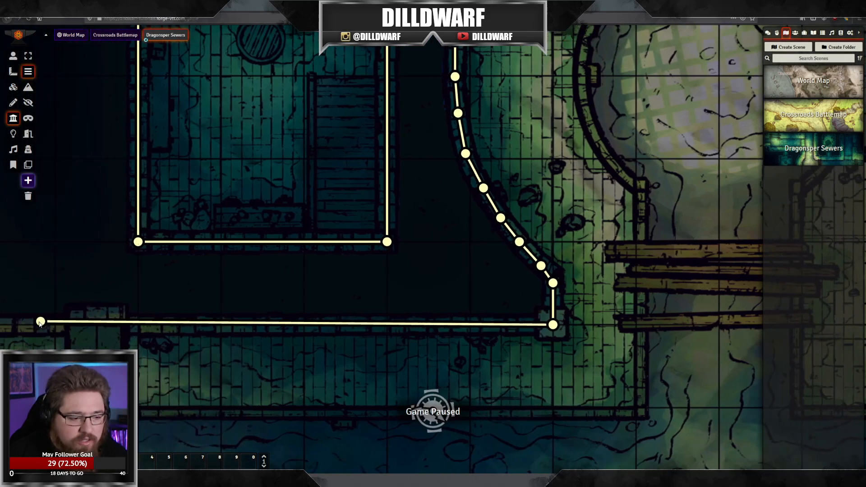
pyautogui.moveTo(40, 323)
pyautogui.mouseDown()
pyautogui.moveTo(27, 323)
pyautogui.moveTo(58, 321)
pyautogui.moveTo(14, 321)
pyautogui.moveTo(212, 328)
pyautogui.moveTo(198, 325)
pyautogui.moveTo(206, 195)
pyautogui.moveTo(197, 158)
pyautogui.moveTo(219, 176)
pyautogui.mouseUp()
pyautogui.rightClick(218, 174)
pyautogui.scroll(-20, 264, 233)
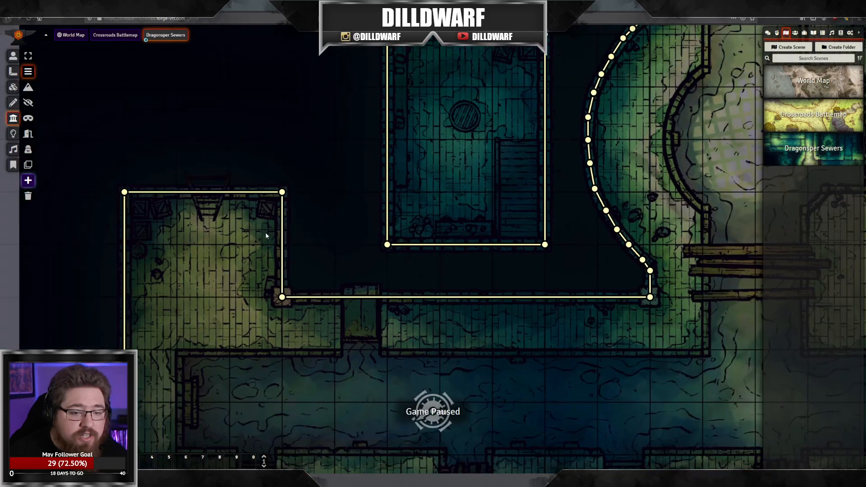
# Step: Draw a door across the entrance of the round grate room, spanning the opening between its two side walls
pyautogui.moveTo(592, 224); pyautogui.dragTo(428, 342)
pyautogui.moveTo(377, 209); pyautogui.dragTo(347, 156)
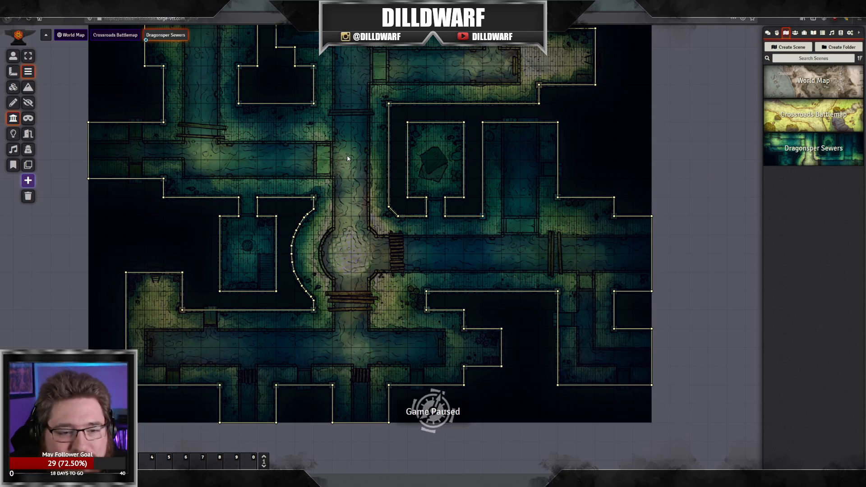
pyautogui.moveTo(359, 134); pyautogui.dragTo(371, 113)
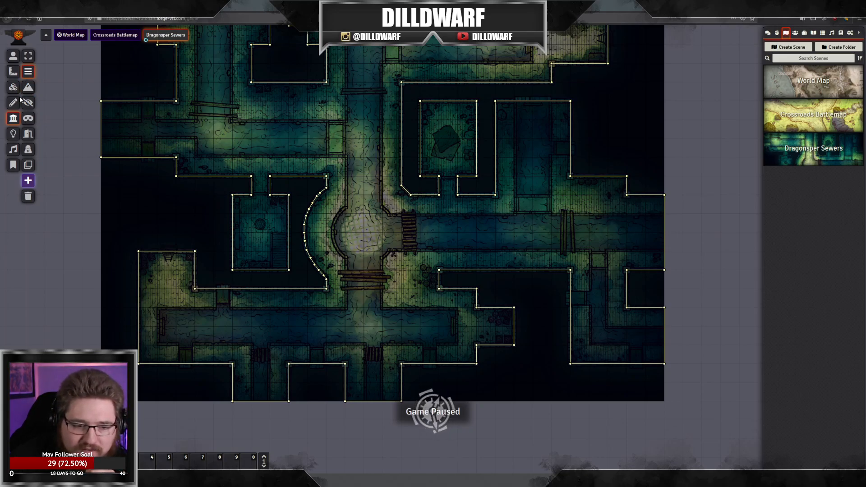
pyautogui.scroll(6, 267, 165)
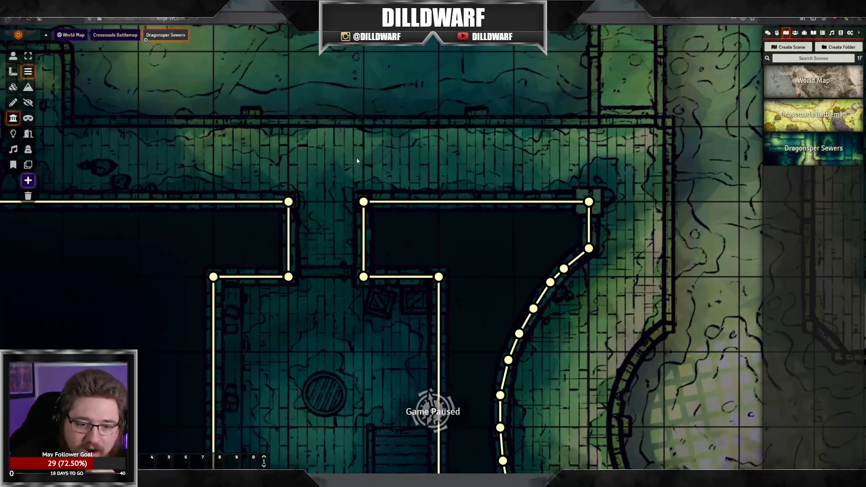
pyautogui.moveTo(356, 157); pyautogui.dragTo(423, 145)
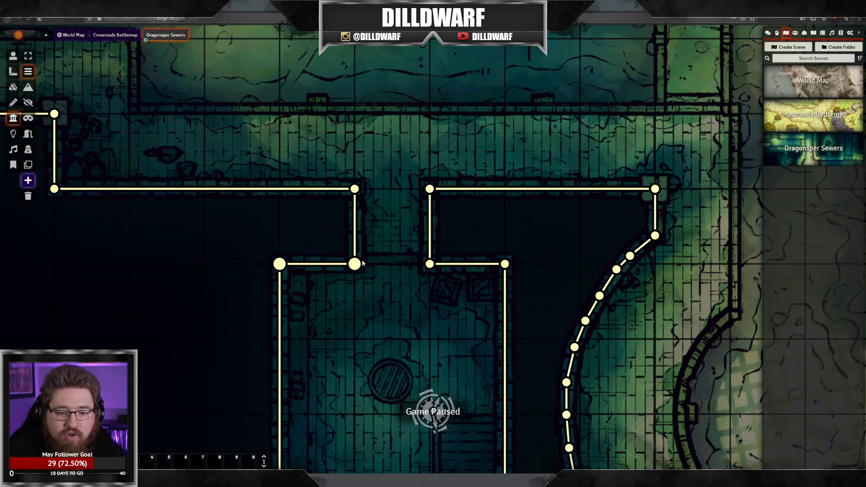
pyautogui.click(28, 134)
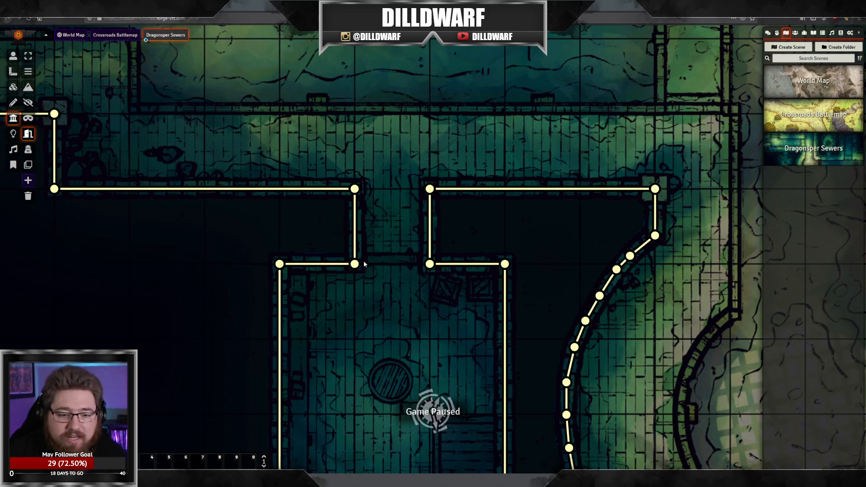
pyautogui.scroll(8, 413, 263)
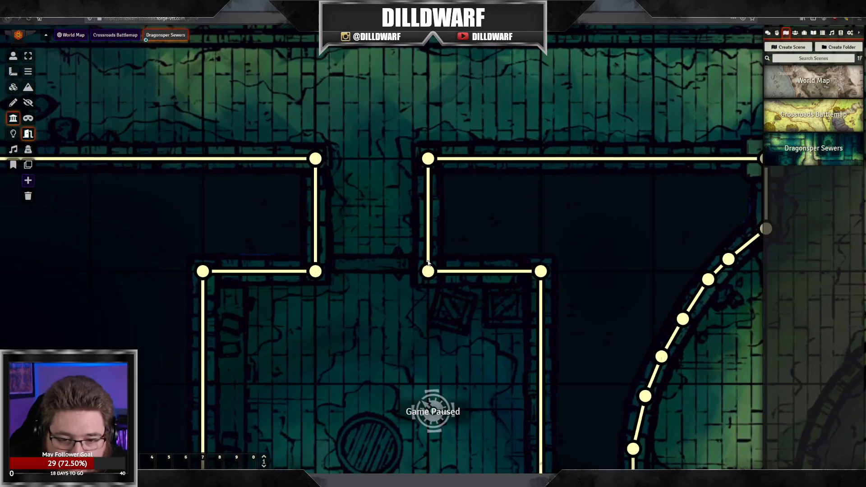
pyautogui.moveTo(428, 257); pyautogui.dragTo(316, 260)
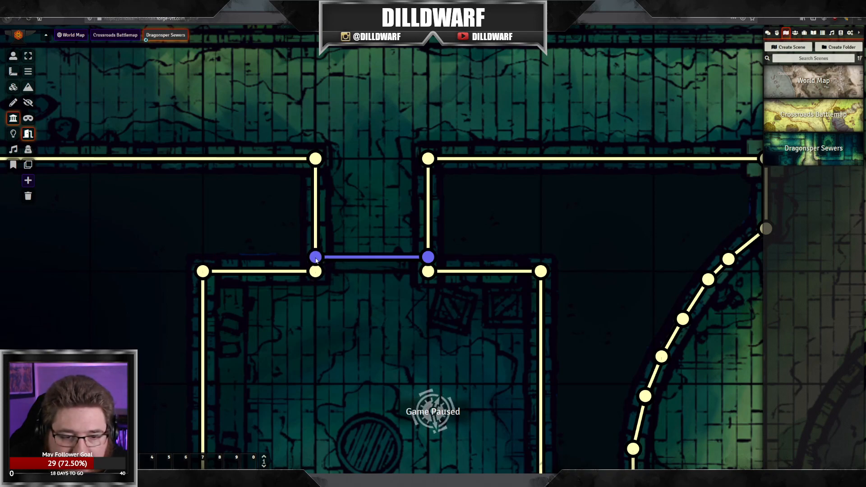
# Step: Reposition both endpoints of the door segment so it runs straight across the passage, just above the small room's wall corners
pyautogui.click(426, 256)
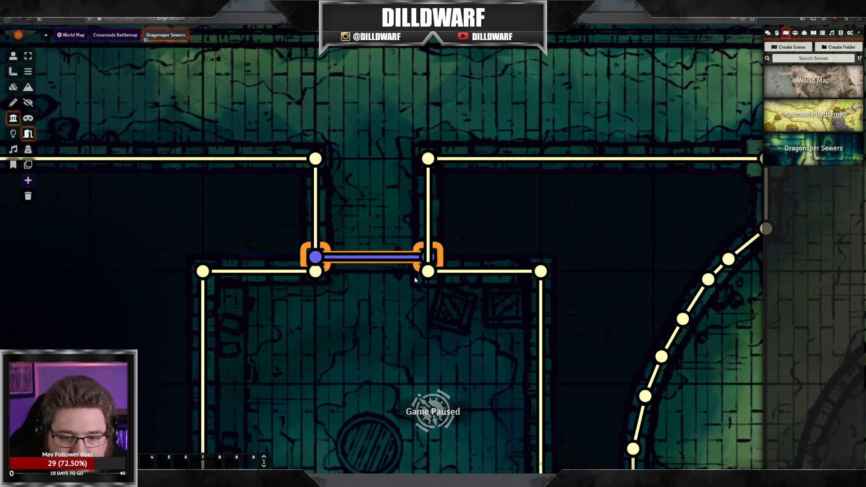
pyautogui.moveTo(426, 255)
pyautogui.mouseDown()
pyautogui.moveTo(401, 244)
pyautogui.moveTo(429, 266)
pyautogui.mouseUp()
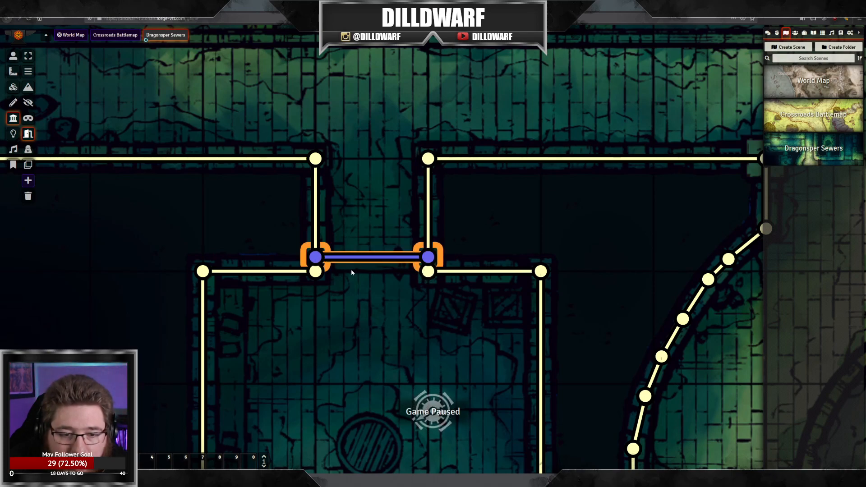
pyautogui.click(368, 220)
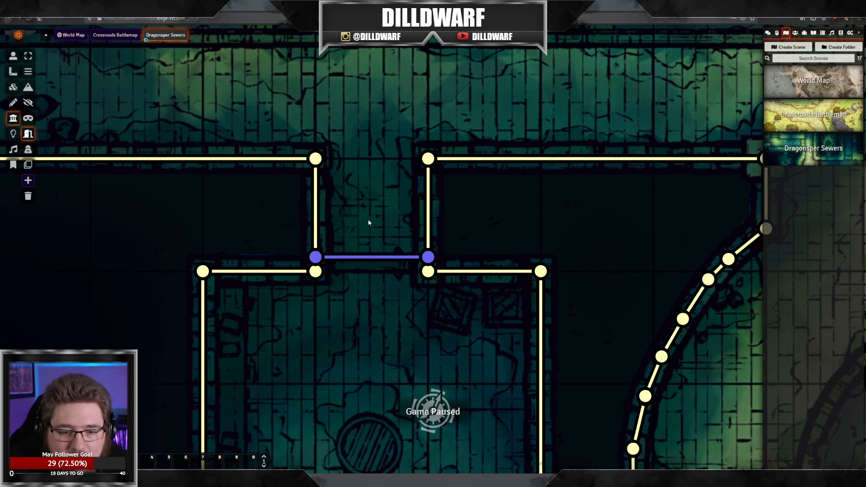
pyautogui.click(317, 257)
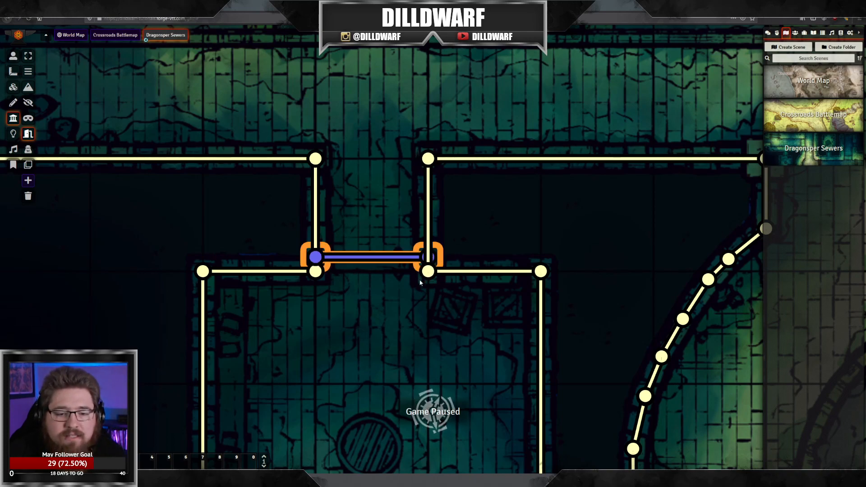
pyautogui.moveTo(427, 257)
pyautogui.mouseDown()
pyautogui.moveTo(402, 299)
pyautogui.moveTo(427, 273)
pyautogui.mouseUp()
pyautogui.moveTo(315, 257); pyautogui.dragTo(315, 273)
pyautogui.moveTo(427, 275)
pyautogui.mouseDown()
pyautogui.moveTo(402, 319)
pyautogui.moveTo(427, 263)
pyautogui.mouseUp()
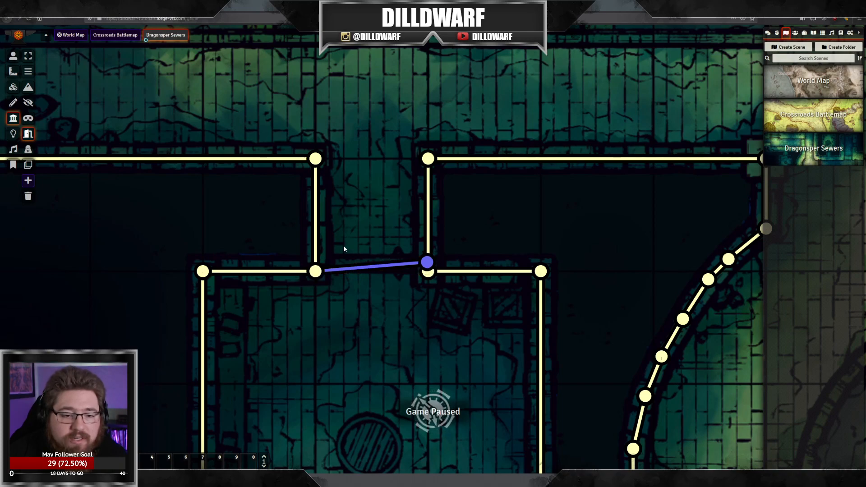
pyautogui.moveTo(314, 271)
pyautogui.mouseDown()
pyautogui.moveTo(353, 268)
pyautogui.moveTo(315, 263)
pyautogui.mouseUp()
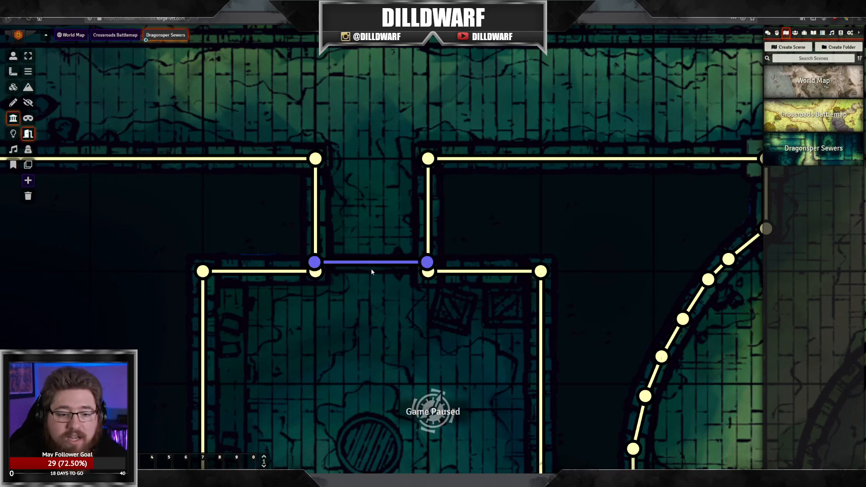
# Step: Place a token of the TEST actor in the corridor square north of the door passage and turn it to face east
pyautogui.scroll(-10, 357, 265)
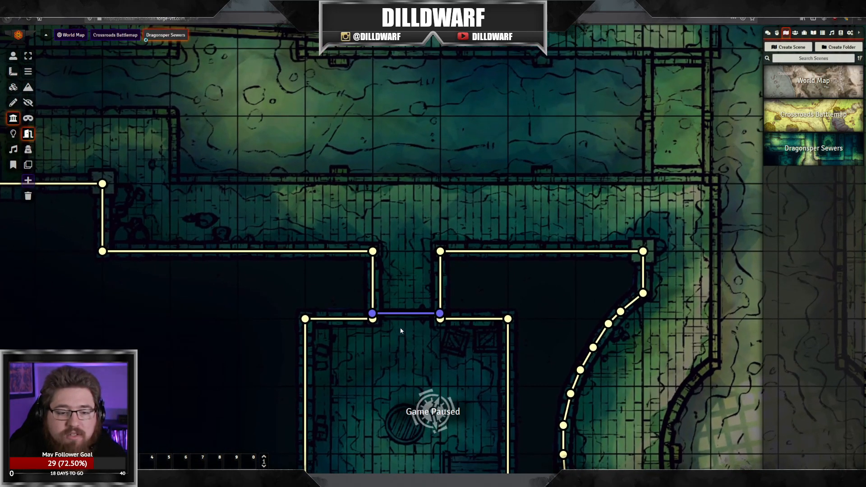
pyautogui.moveTo(403, 336); pyautogui.dragTo(378, 333)
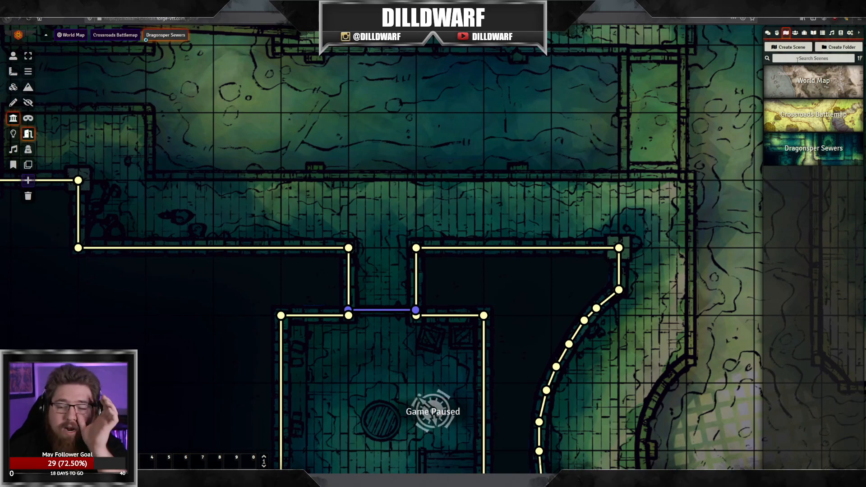
pyautogui.click(794, 33)
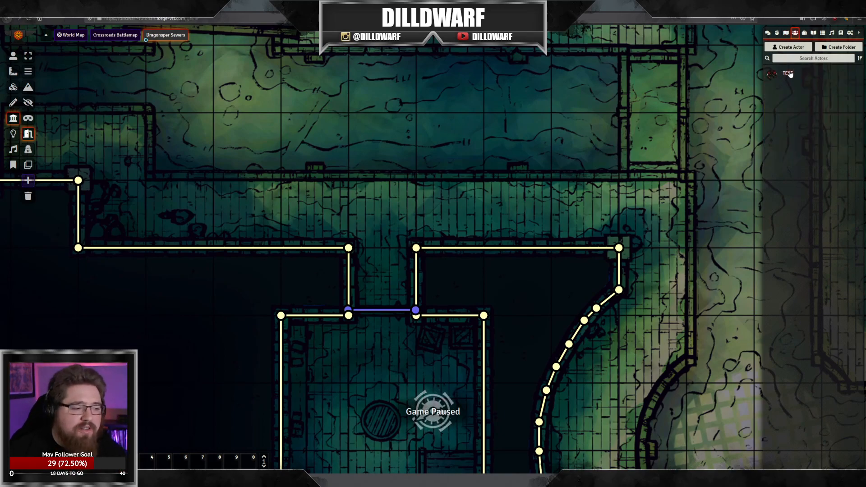
pyautogui.moveTo(789, 74); pyautogui.dragTo(381, 219)
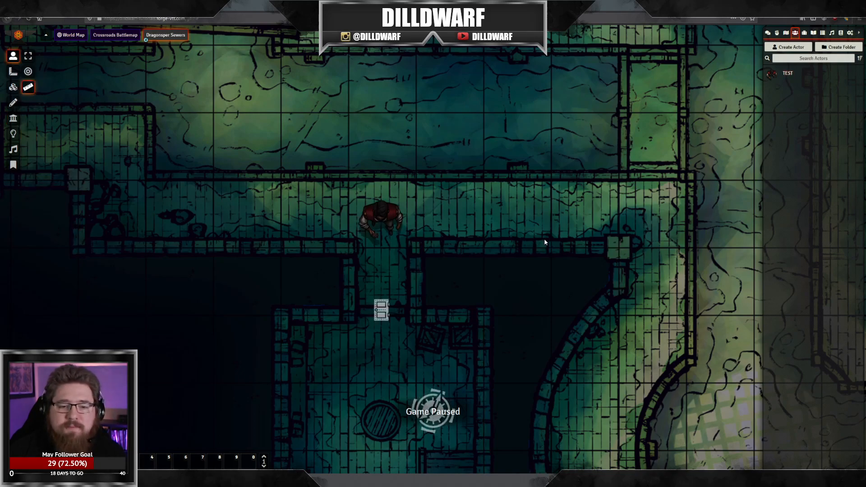
pyautogui.click(381, 218)
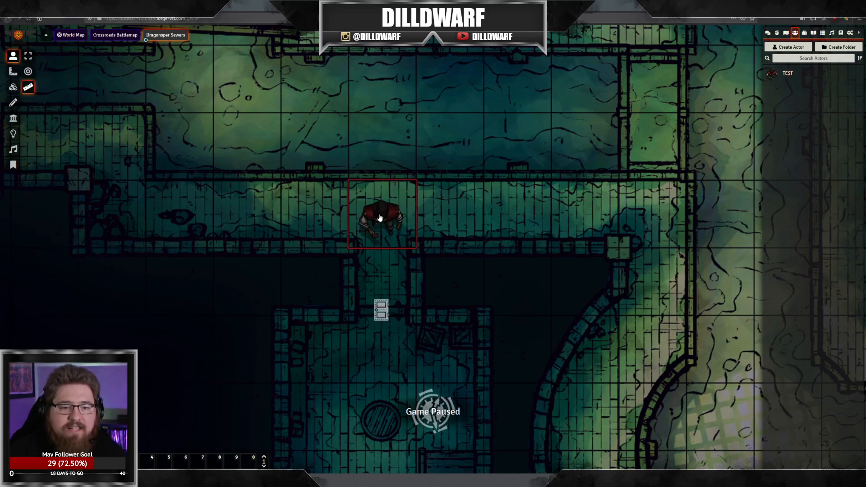
pyautogui.hotkey('shift', 'Right')
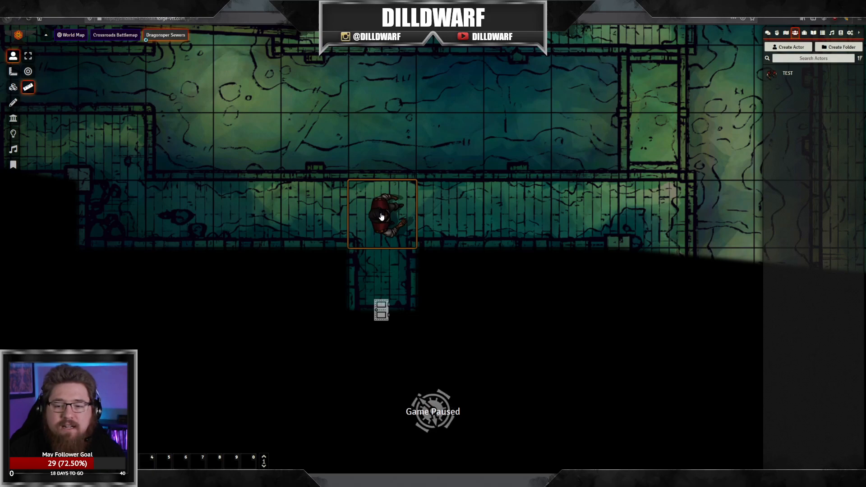
# Step: Move the token east along the corridor to the corner beside the main channel
pyautogui.scroll(-10, 381, 217)
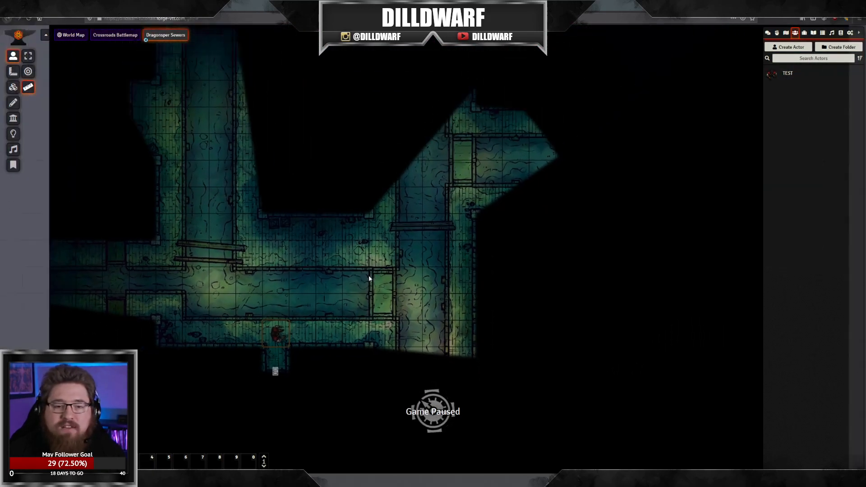
pyautogui.scroll(-3, 379, 271)
pyautogui.press('Right')
pyautogui.press('Right')
pyautogui.press('Right')
pyautogui.press('Right')
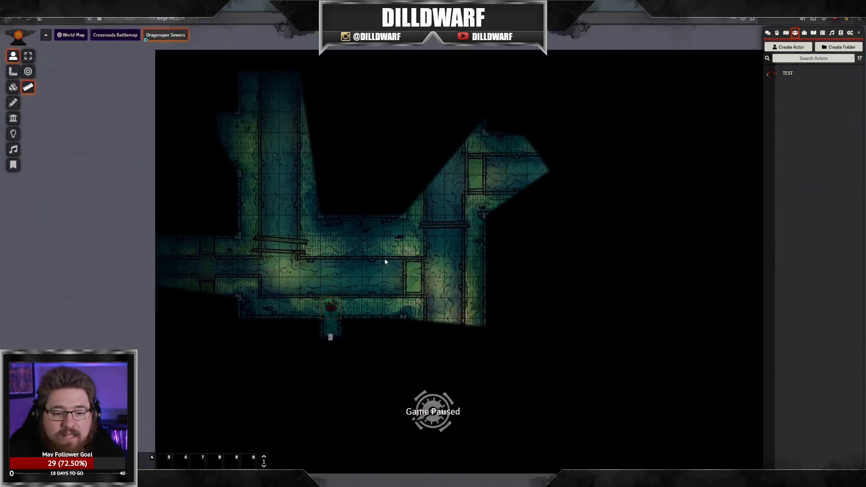
pyautogui.press('Right')
pyautogui.press('Right')
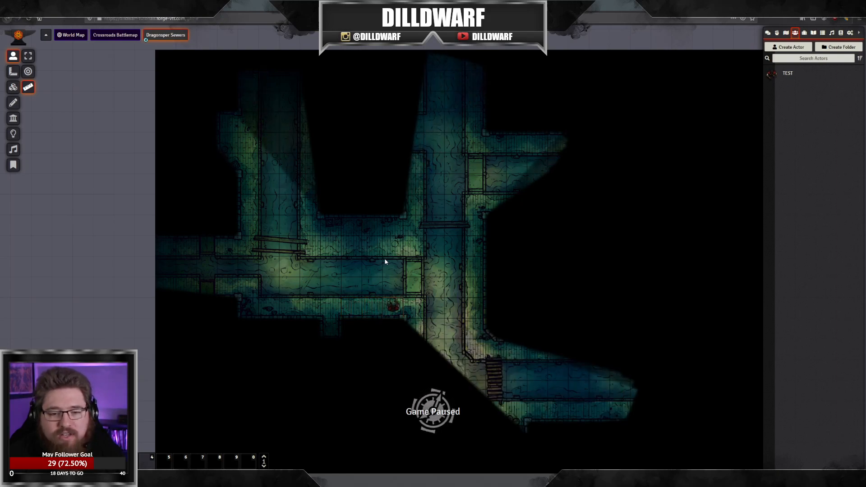
pyautogui.press('Right')
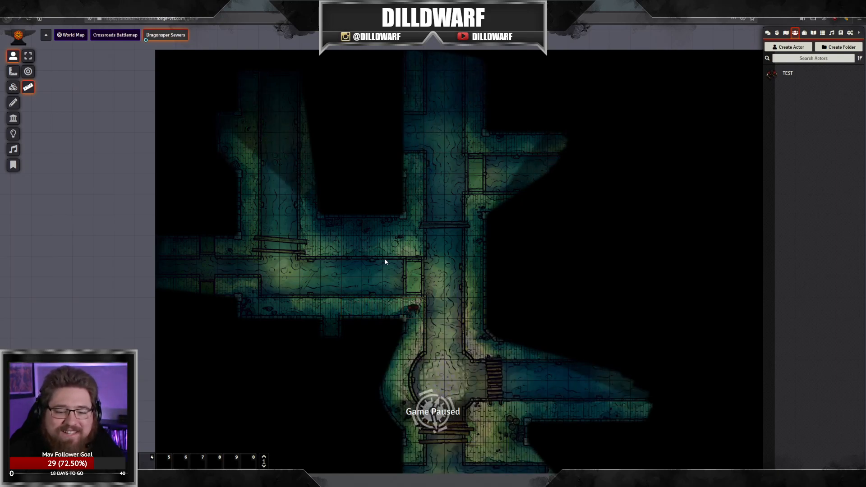
# Step: Walk the token south along the curved walkway and back north to the corridor corner to check its vision against the walls
pyautogui.press('Down')
pyautogui.press('Down')
pyautogui.press('Down')
pyautogui.press('Down')
pyautogui.press('Down')
pyautogui.press('Down')
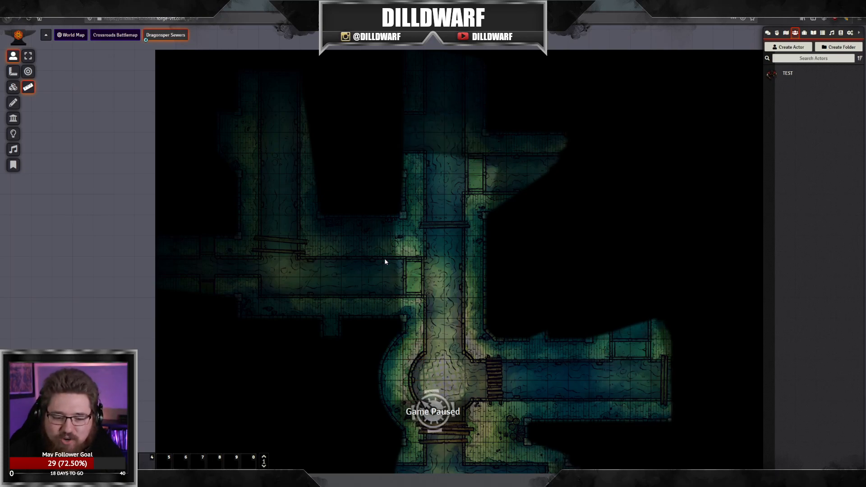
pyautogui.press('Up')
pyautogui.press('Up')
pyautogui.press('Up')
pyautogui.press('Up')
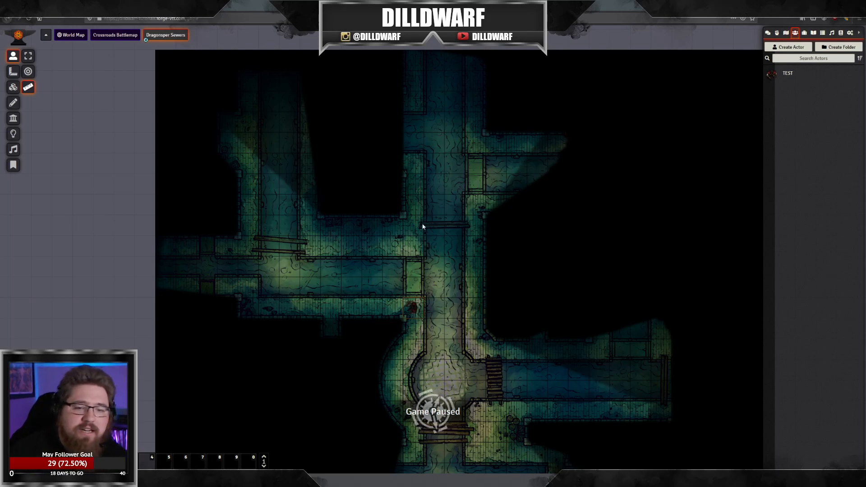
# Step: Compare the explored areas with the full map by deselecting and reselecting the token
pyautogui.moveTo(290, 179); pyautogui.dragTo(347, 282)
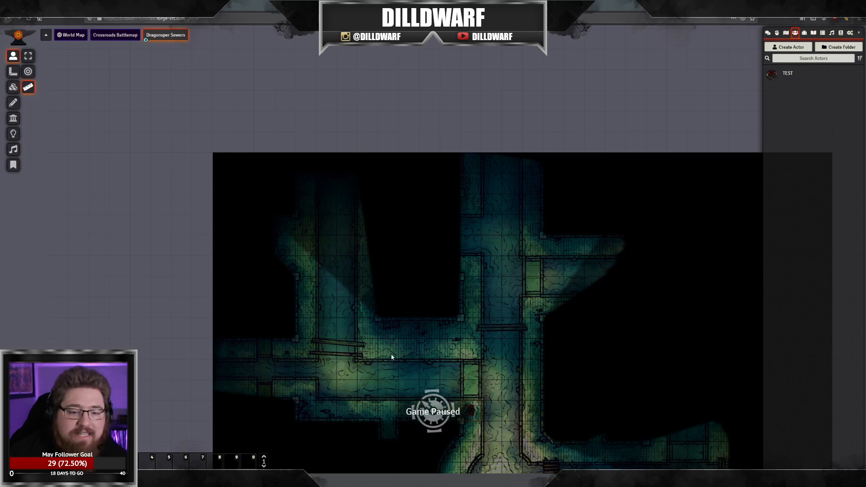
pyautogui.moveTo(384, 345); pyautogui.dragTo(349, 243)
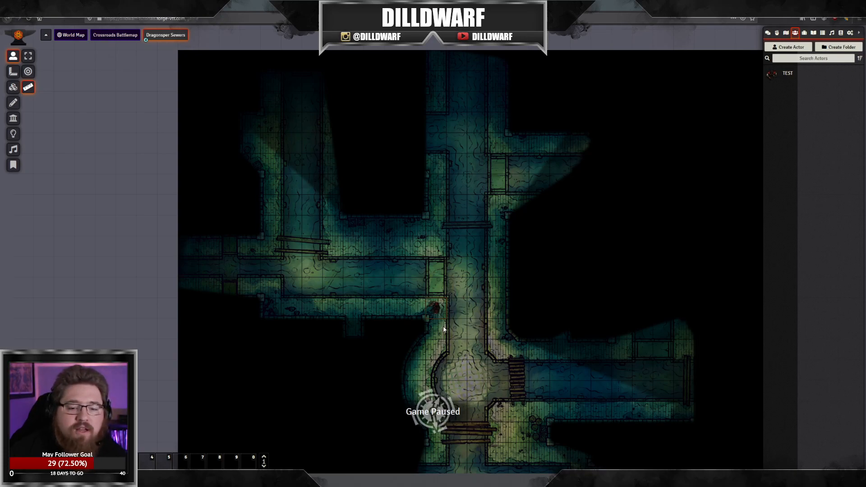
pyautogui.click(416, 310)
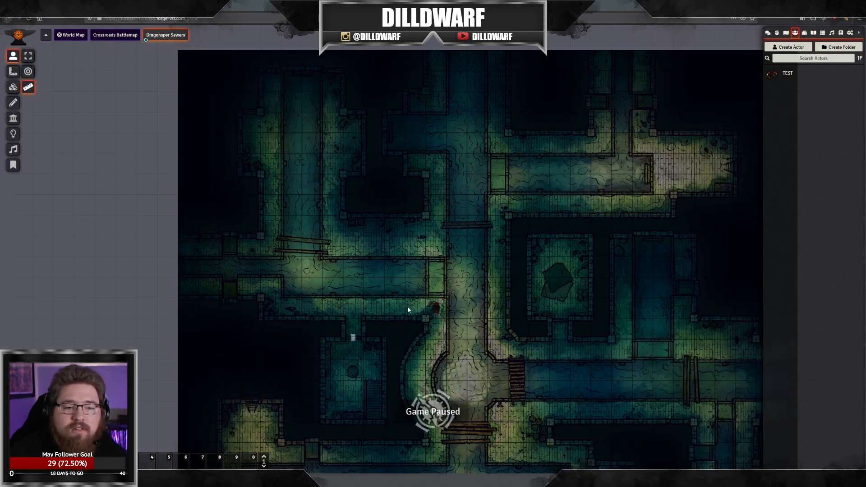
pyautogui.click(434, 309)
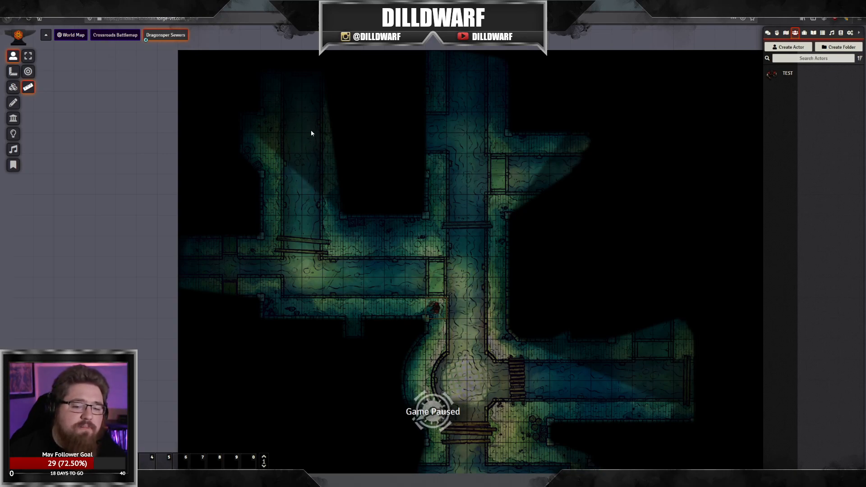
# Step: Move the token three squares west along the corridor towards the door passage and release it
pyautogui.press('Left')
pyautogui.press('Left')
pyautogui.press('Left')
pyautogui.press('Left')
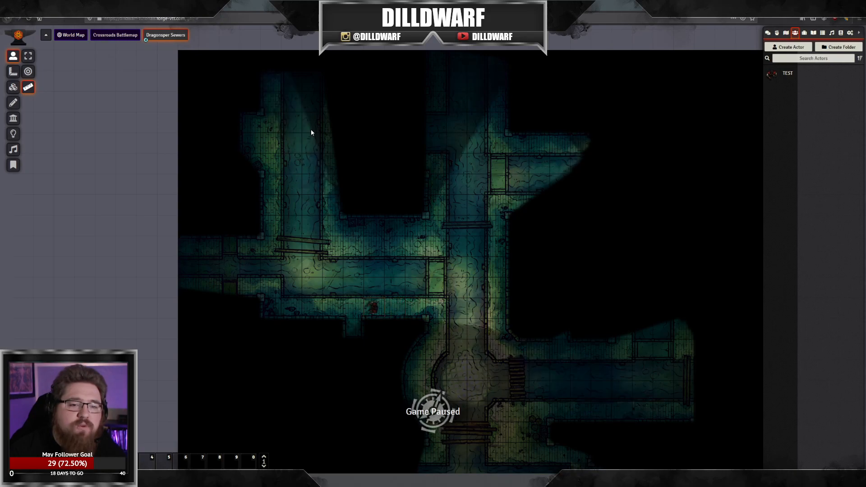
pyautogui.press('Right')
pyautogui.press('Escape')
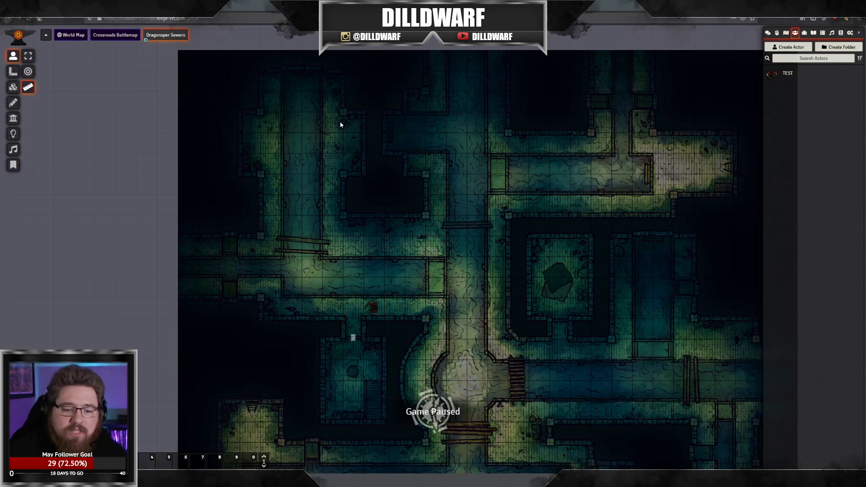
# Step: Move the token one square west and one square south into the passage, directly in front of the door
pyautogui.scroll(5, 377, 291)
pyautogui.click(427, 280)
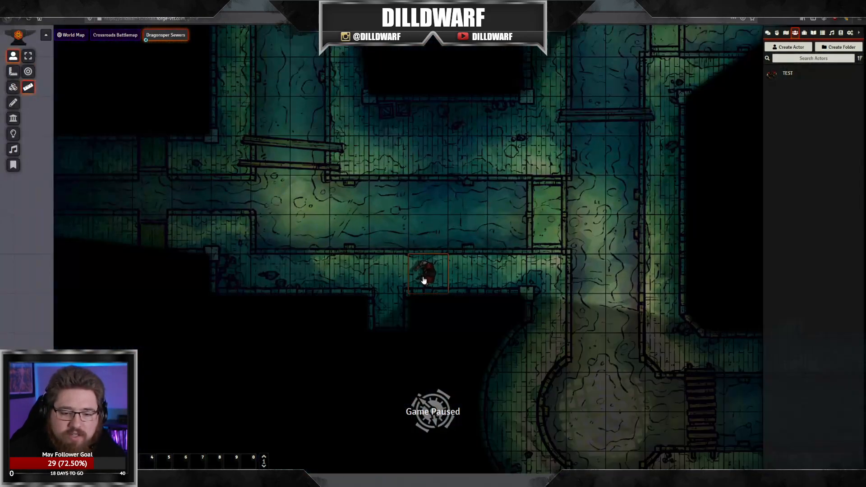
pyautogui.press('Left')
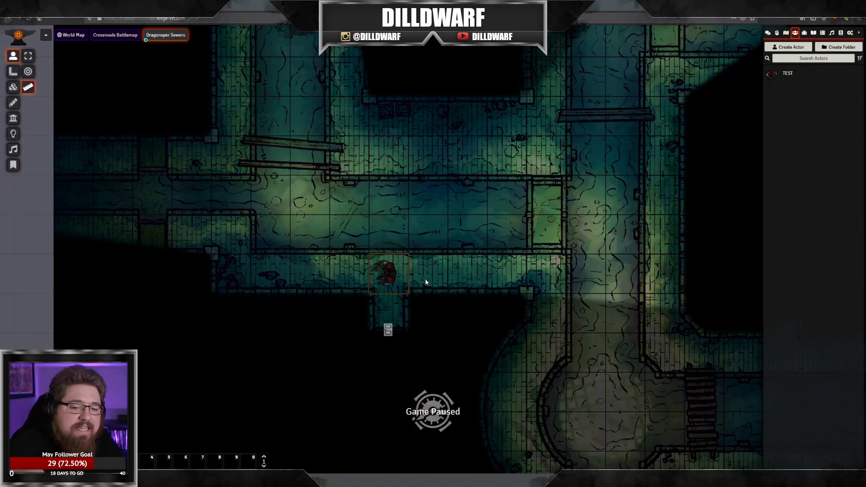
pyautogui.press('Up')
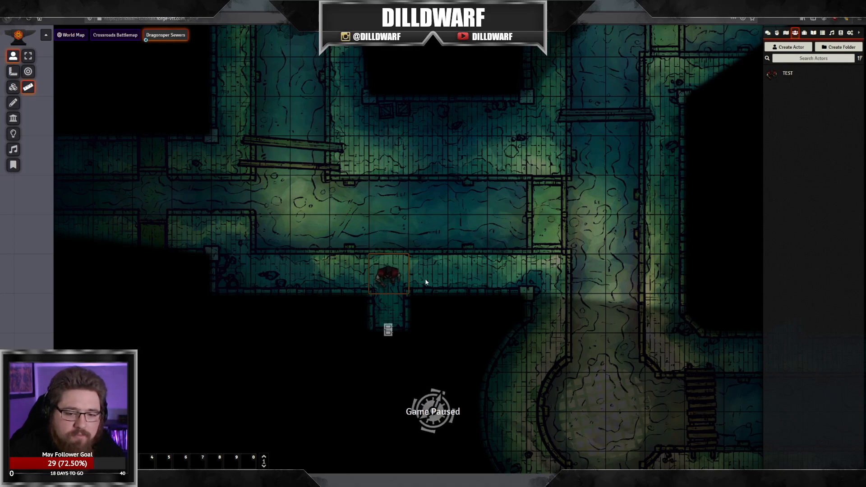
pyautogui.press('Down')
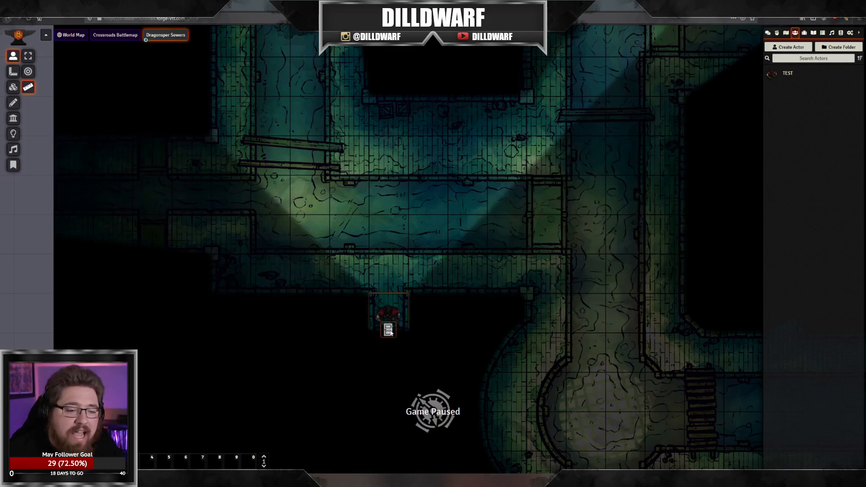
# Step: Open the door, move the token one square into the small room, and return it to the passage
pyautogui.click(389, 330)
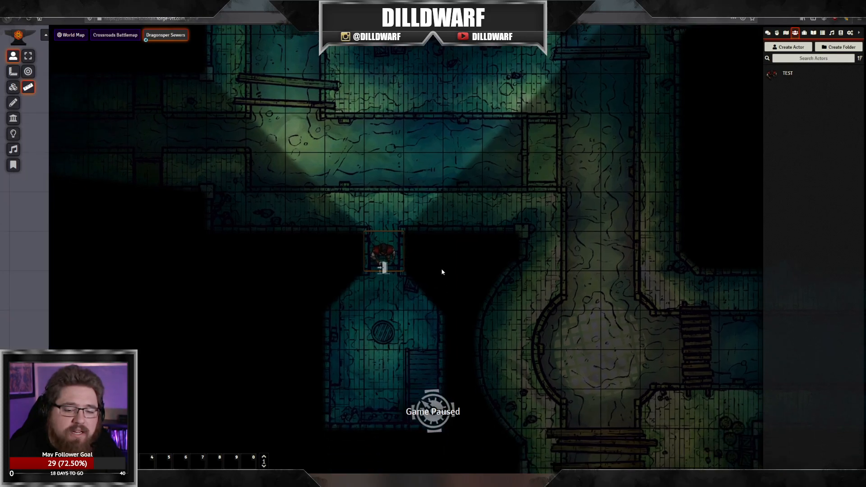
pyautogui.press('Down')
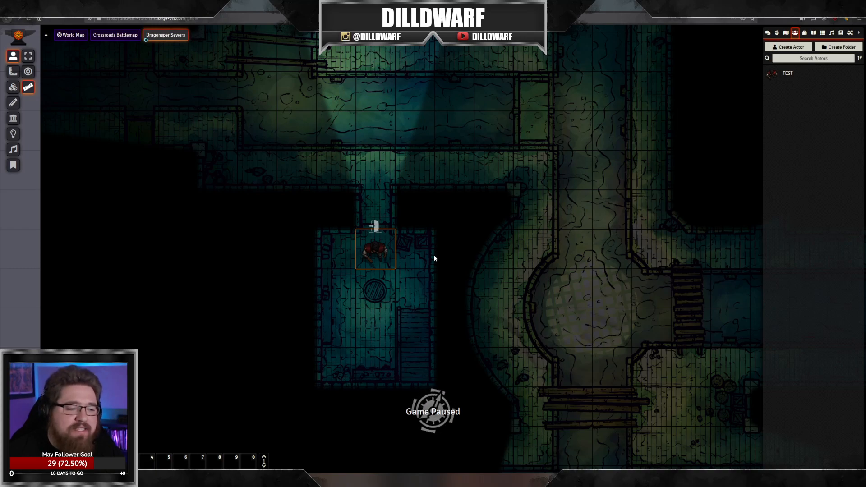
pyautogui.press('Up')
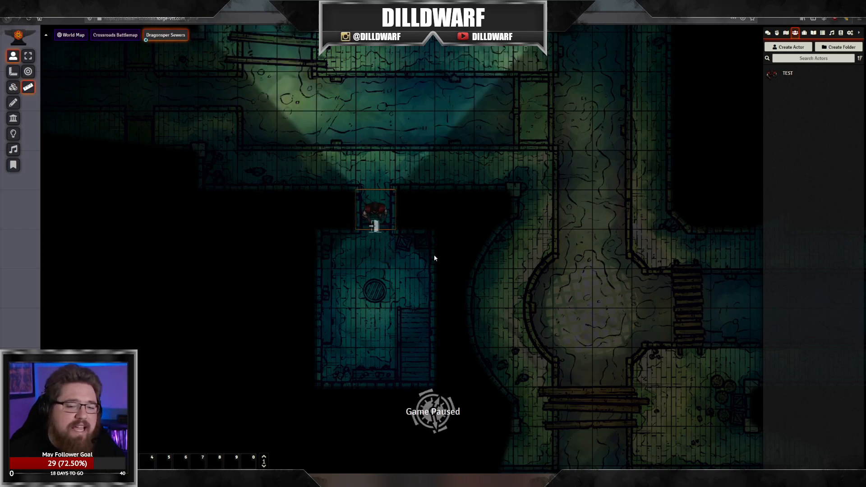
# Step: Close the door, reopen it, and close it again to demonstrate how it blocks the token's view into the room
pyautogui.moveTo(419, 262); pyautogui.dragTo(402, 289)
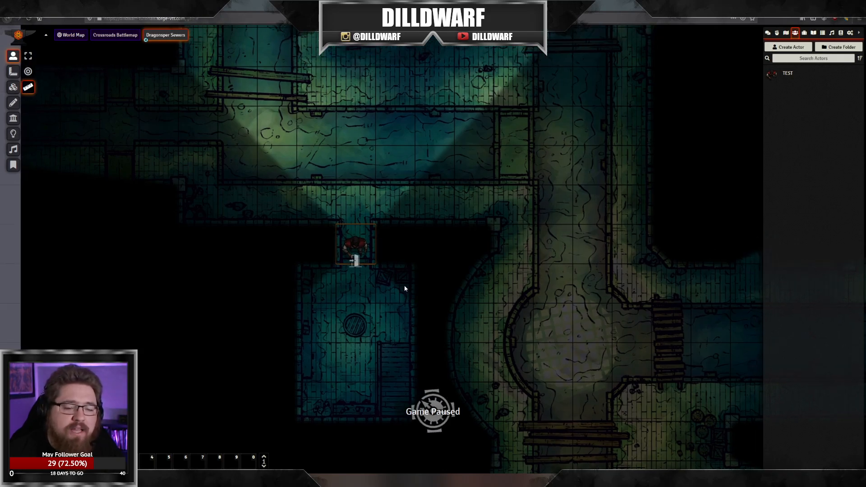
pyautogui.click(356, 263)
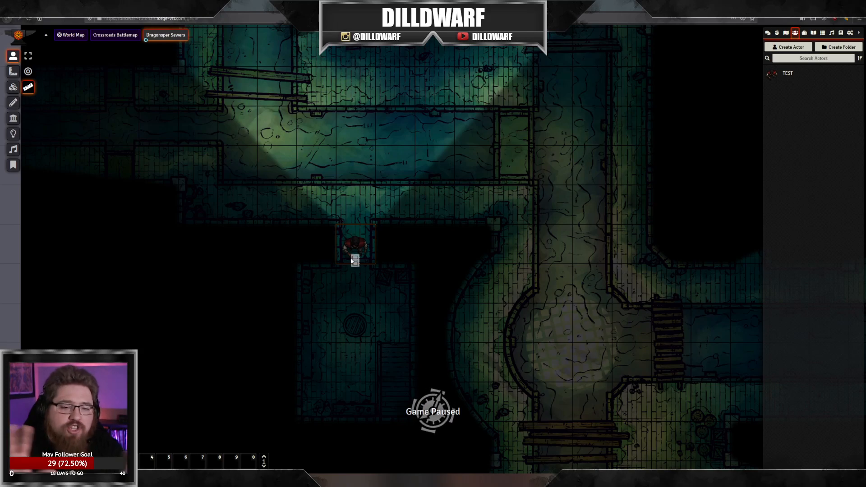
pyautogui.click(355, 260)
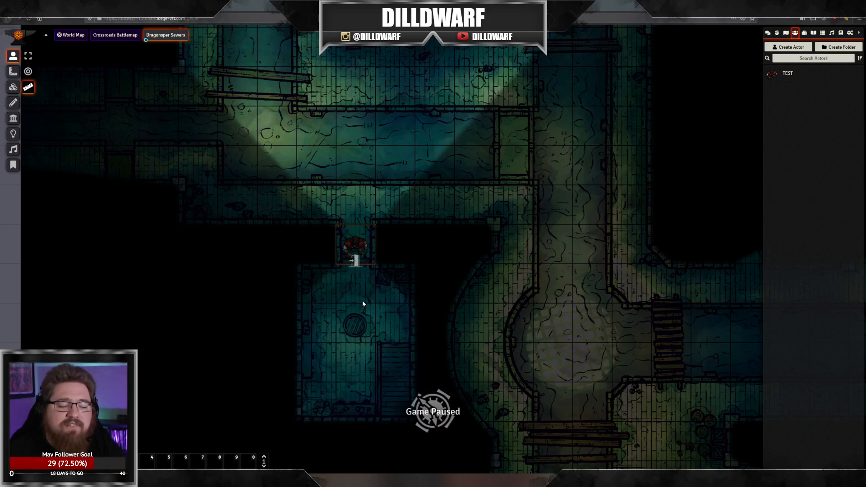
pyautogui.click(356, 261)
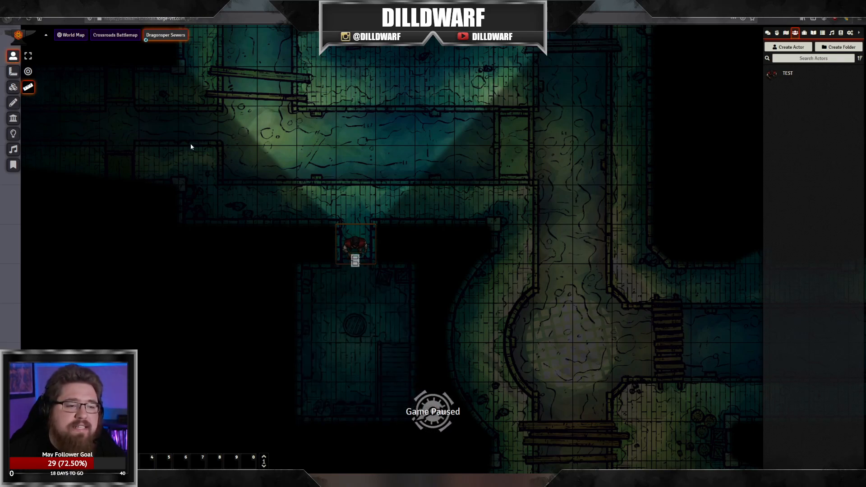
# Step: Lock the door in front of the token, check the locked door with the token selected, and unlock it again
pyautogui.click(242, 184)
pyautogui.scroll(3, 401, 326)
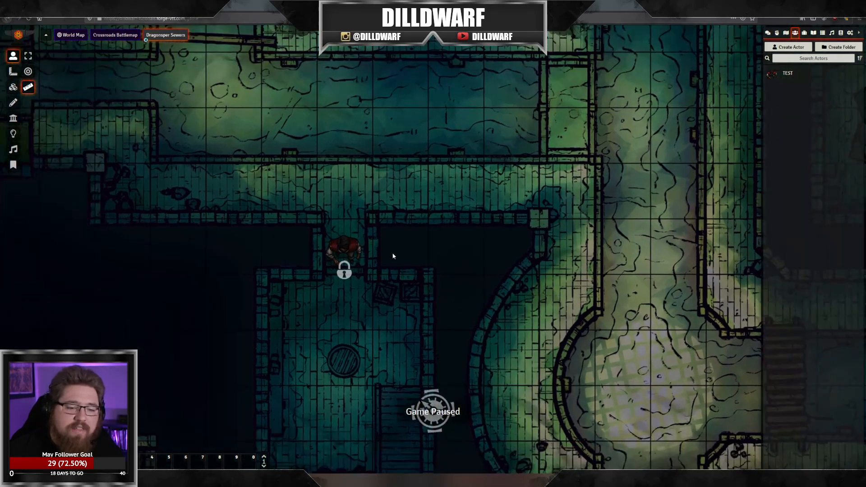
pyautogui.click(346, 255)
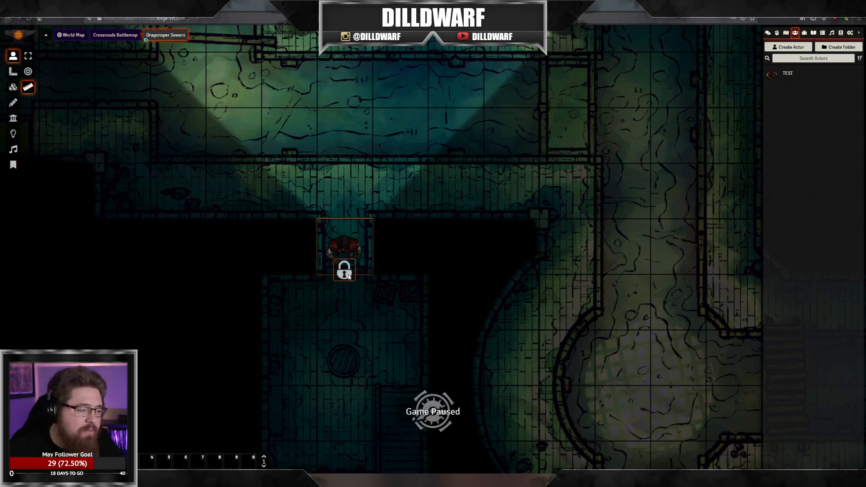
pyautogui.click(355, 317)
pyautogui.scroll(-2, 358, 318)
pyautogui.scroll(-2, 361, 318)
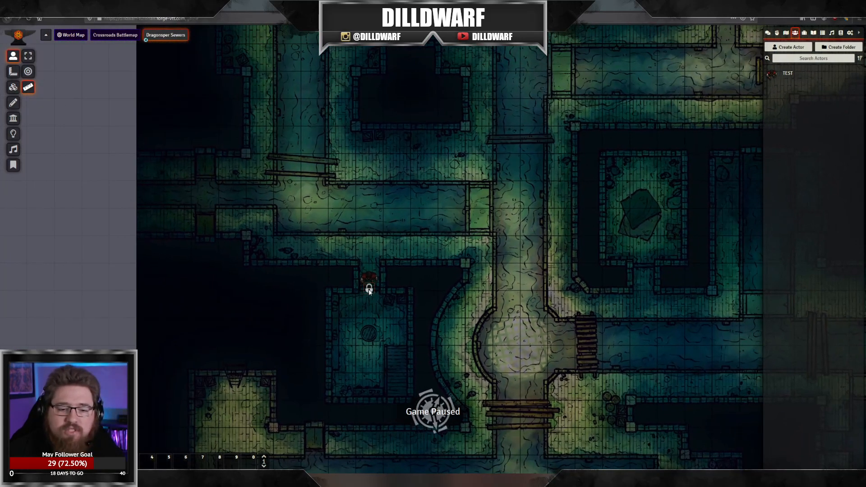
pyautogui.scroll(5, 369, 291)
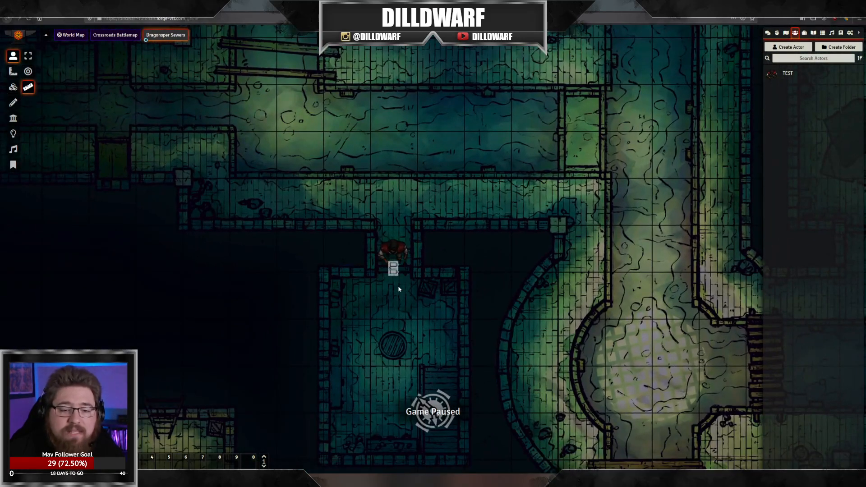
pyautogui.scroll(3, 399, 295)
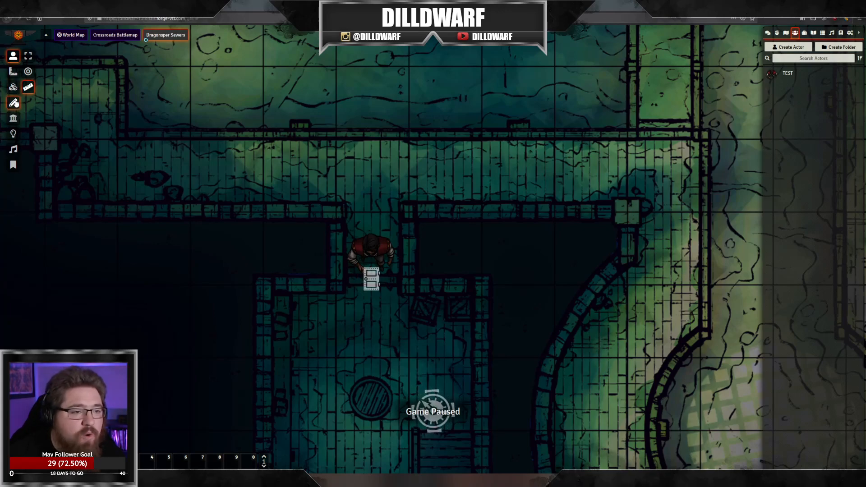
# Step: Open the wall configuration of the door segment, examine the choices for Is Door?, and close it without changes
pyautogui.click(13, 118)
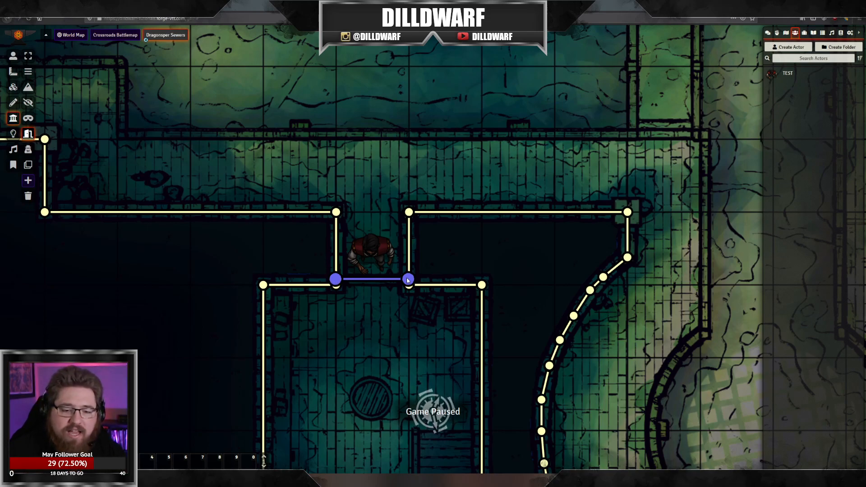
pyautogui.doubleClick(371, 278)
pyautogui.moveTo(438, 210); pyautogui.dragTo(495, 100)
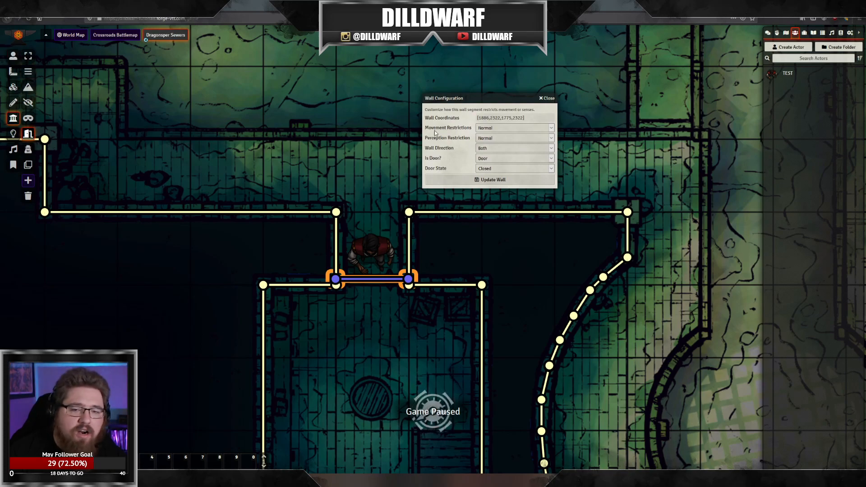
pyautogui.click(494, 159)
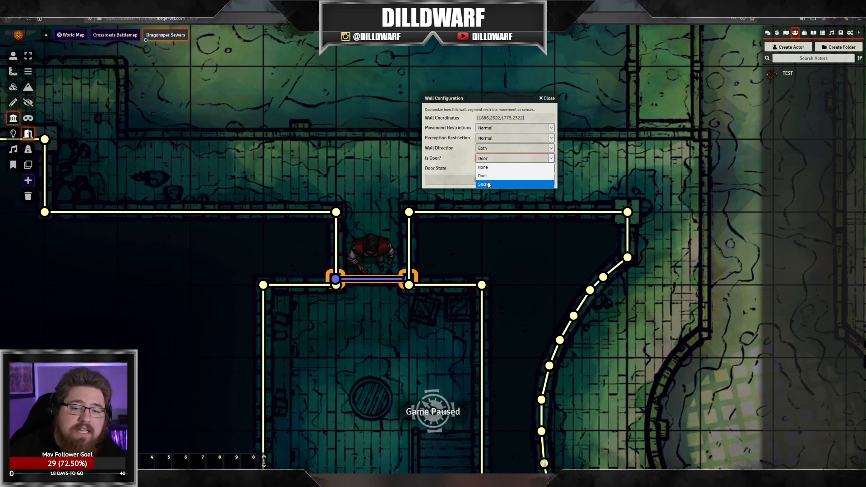
pyautogui.click(550, 100)
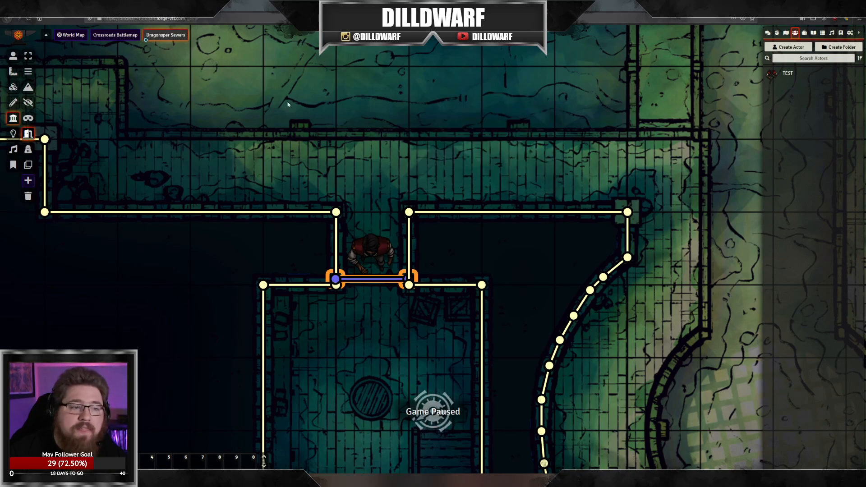
# Step: Delete the two facing vertical walls on either side of the dark gap north of the corridor, between the west alcove and the east channel
pyautogui.click(29, 152)
pyautogui.moveTo(192, 203); pyautogui.dragTo(277, 293)
pyautogui.scroll(-6, 310, 180)
pyautogui.scroll(-5, 310, 180)
pyautogui.moveTo(377, 229); pyautogui.dragTo(242, 365)
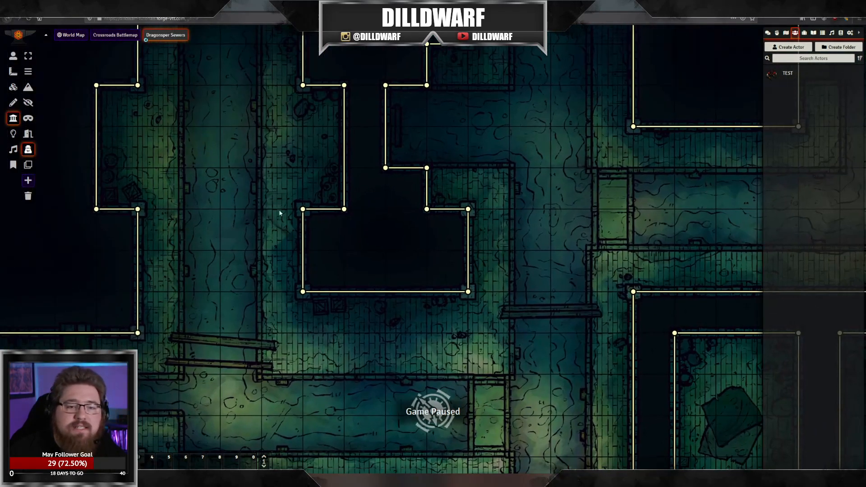
pyautogui.moveTo(278, 202); pyautogui.dragTo(265, 287)
pyautogui.moveTo(487, 212); pyautogui.dragTo(377, 227)
pyautogui.moveTo(504, 285); pyautogui.dragTo(732, 289)
pyautogui.scroll(2, 489, 265)
pyautogui.scroll(4, 489, 265)
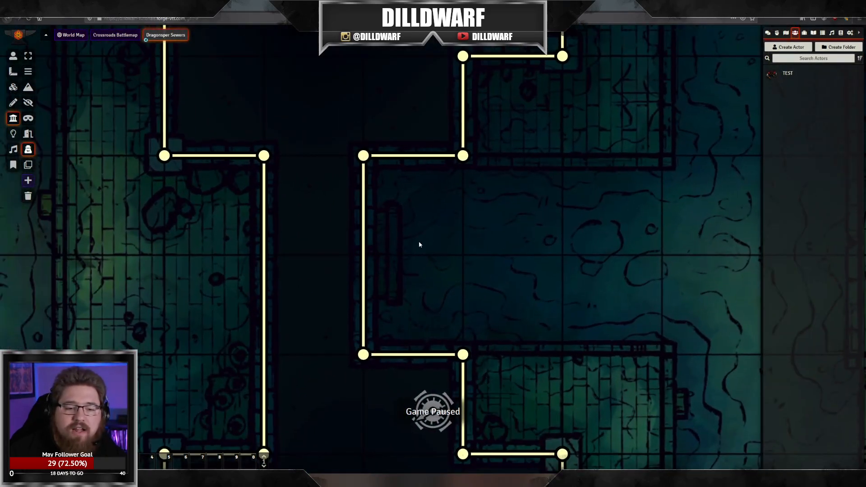
pyautogui.click(357, 160)
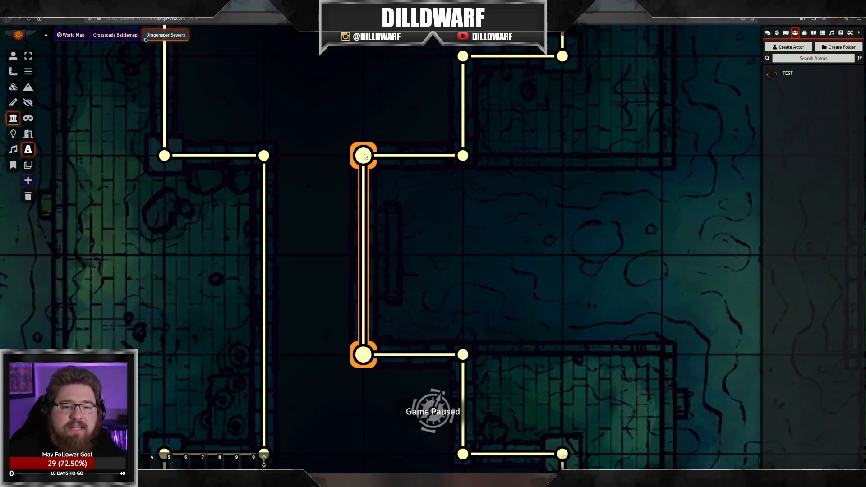
pyautogui.press('Delete')
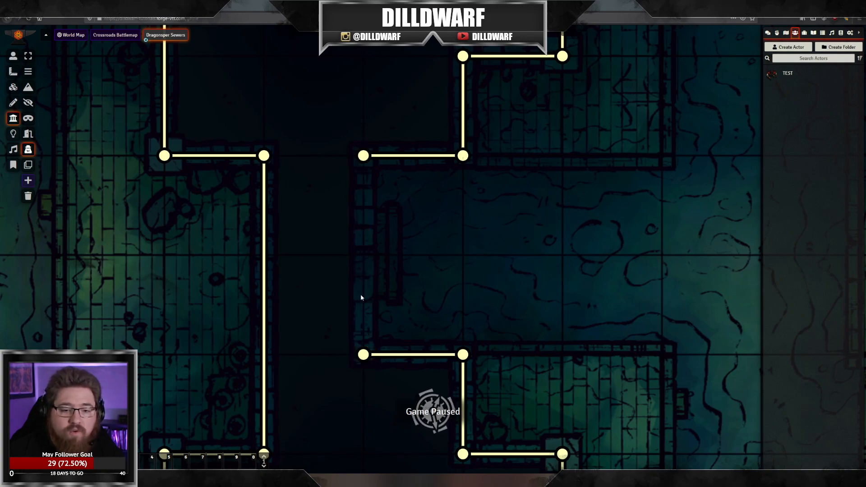
pyautogui.click(268, 239)
pyautogui.press('Delete')
pyautogui.moveTo(223, 303); pyautogui.dragTo(256, 263)
pyautogui.scroll(-4, 255, 254)
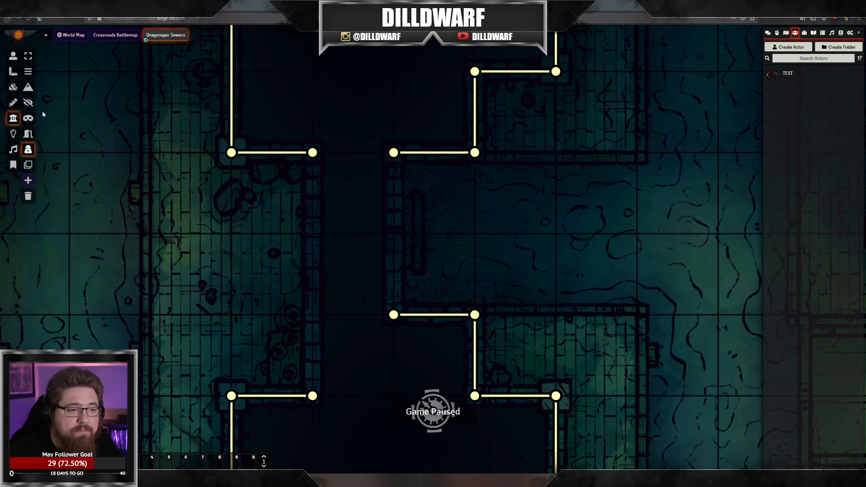
# Step: Draw plain wall segments inward from both ends of the deleted west alcove wall, leaving a door-sized opening between them
pyautogui.click(28, 74)
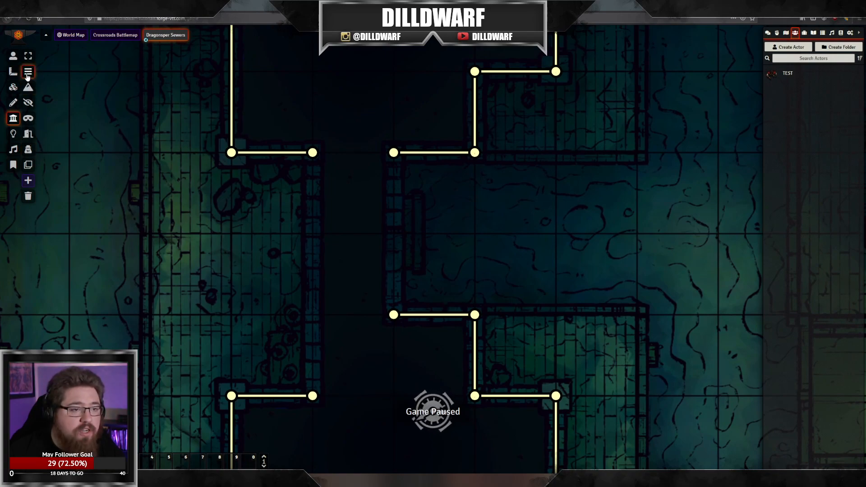
pyautogui.moveTo(313, 396); pyautogui.dragTo(313, 264)
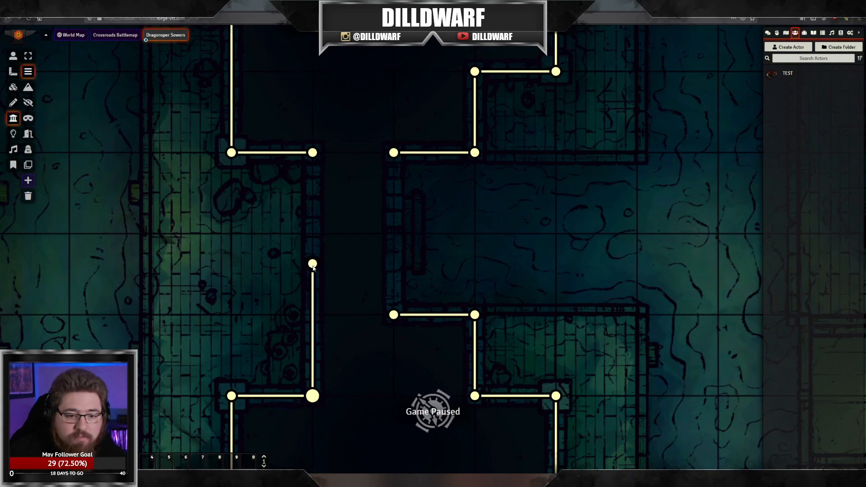
pyautogui.rightClick(288, 213)
pyautogui.moveTo(312, 152); pyautogui.dragTo(313, 201)
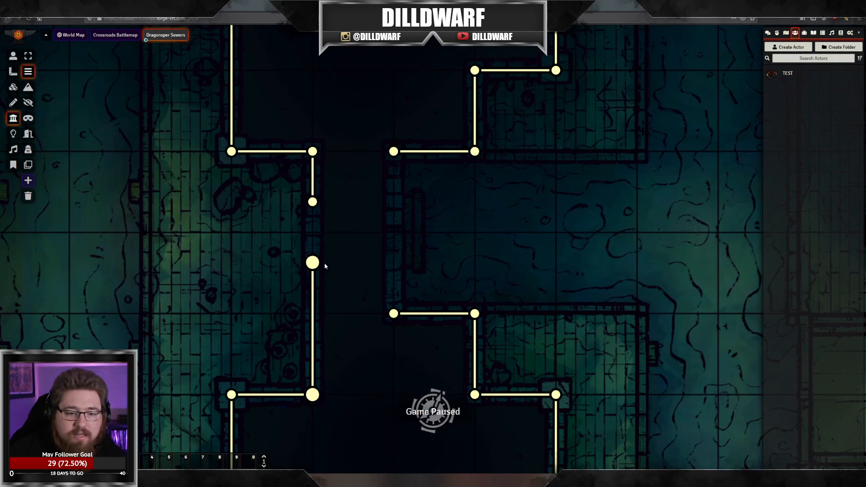
# Step: Draw two parallel horizontal walls across the gap and join them to the east wall corners, forming a narrow passage with an east opening
pyautogui.moveTo(312, 263); pyautogui.dragTo(393, 313)
pyautogui.moveTo(312, 201); pyautogui.dragTo(395, 195)
pyautogui.keyDown('ctrl'); pyautogui.click(394, 153); pyautogui.keyUp('ctrl')
pyautogui.rightClick(473, 210)
pyautogui.moveTo(459, 228); pyautogui.dragTo(390, 258)
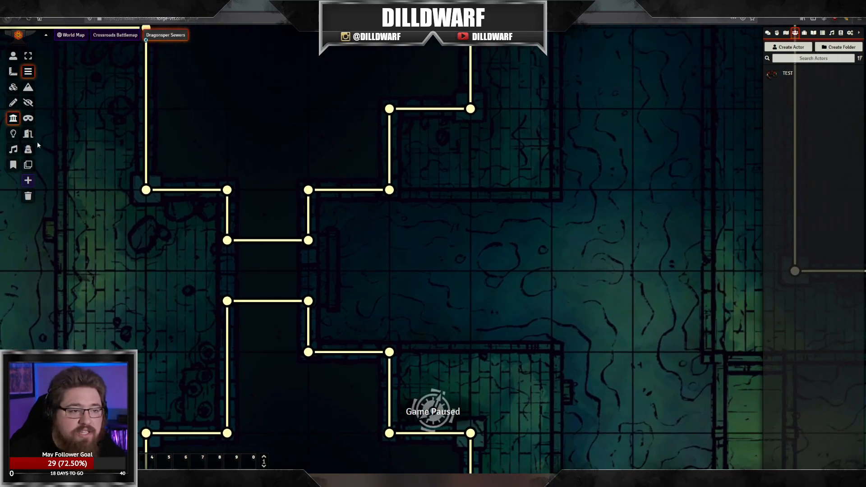
# Step: Draw a secret door across the east opening and another across the west opening of the new passage
pyautogui.click(28, 150)
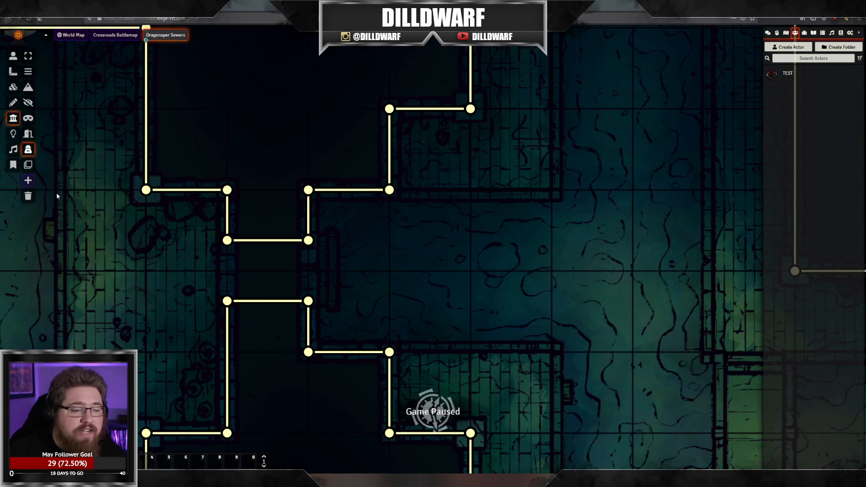
pyautogui.moveTo(307, 242); pyautogui.dragTo(308, 301)
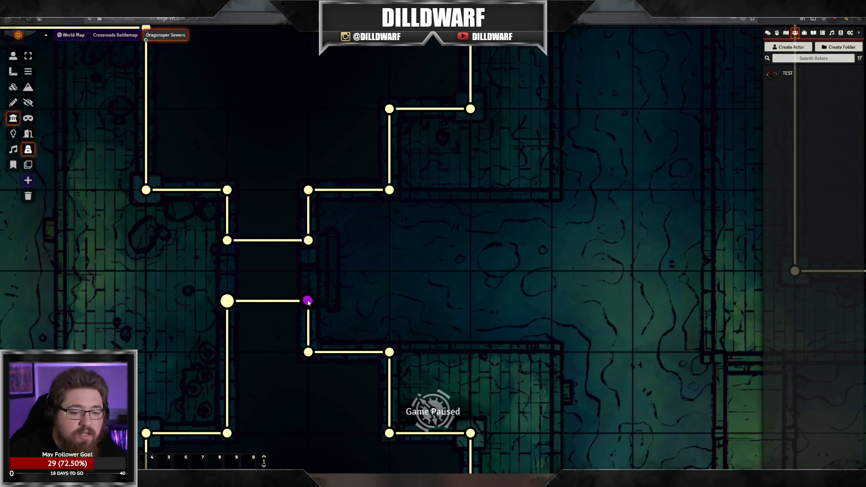
pyautogui.moveTo(227, 240); pyautogui.dragTo(227, 300)
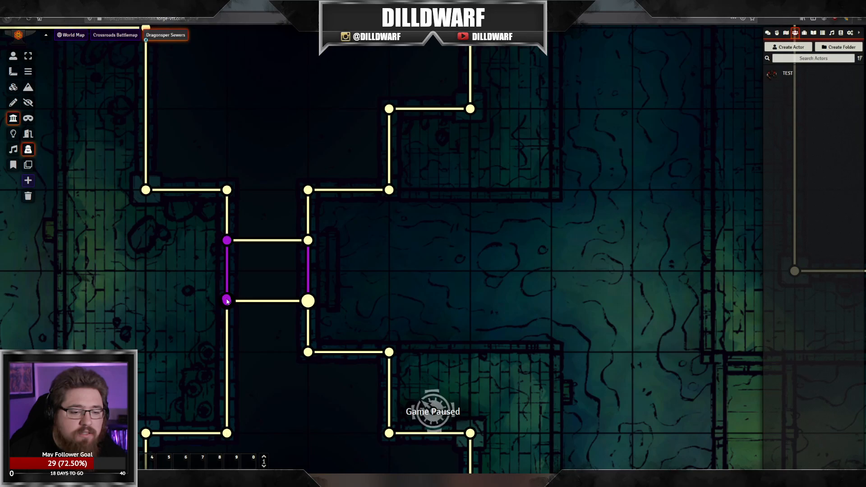
# Step: Switch to token control, select the token in front of the first door, and move it five squares north
pyautogui.click(13, 56)
pyautogui.scroll(-5, 255, 211)
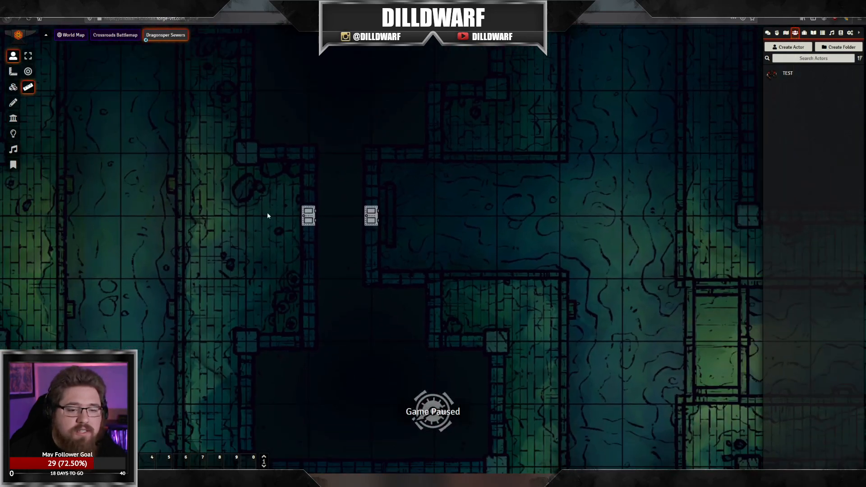
pyautogui.scroll(-6, 316, 221)
pyautogui.moveTo(361, 258); pyautogui.dragTo(383, 172)
pyautogui.moveTo(319, 410); pyautogui.dragTo(343, 369)
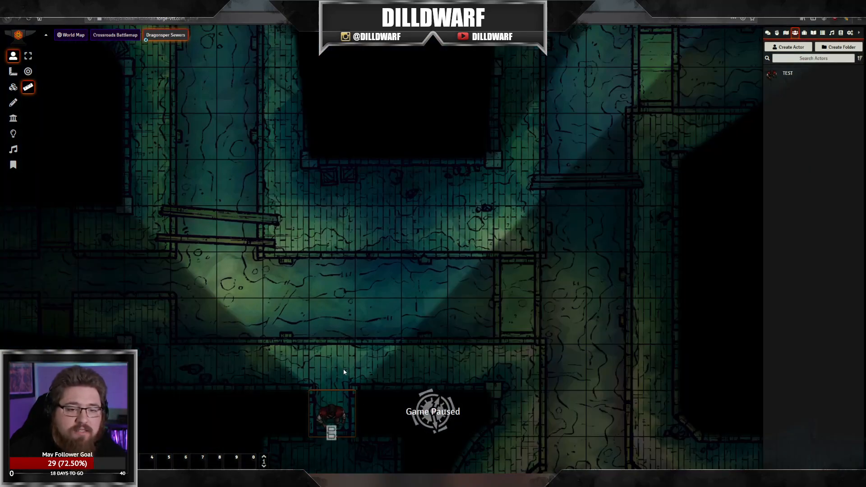
pyautogui.press('Up')
pyautogui.press('Up')
pyautogui.press('Up')
pyautogui.press('Up')
pyautogui.press('Up')
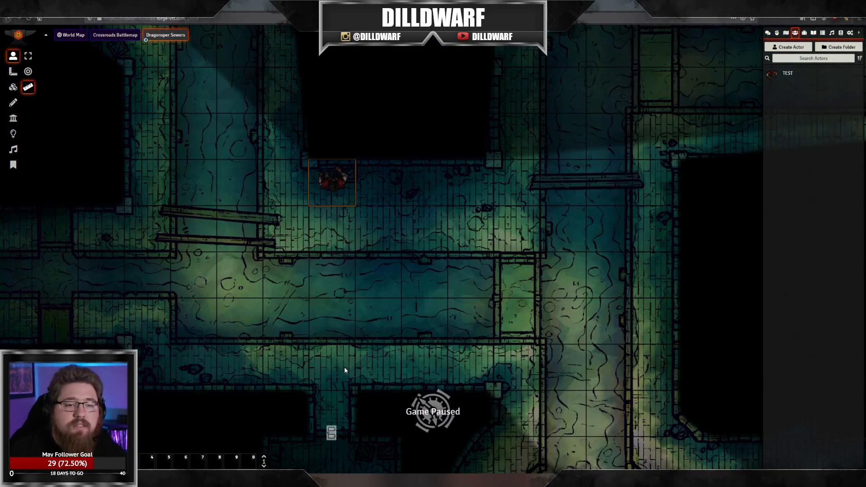
# Step: Move the token one square west and four squares north beside the west alcove, and turn it to face east
pyautogui.press('Left')
pyautogui.press('Up')
pyautogui.press('Up')
pyautogui.press('Up')
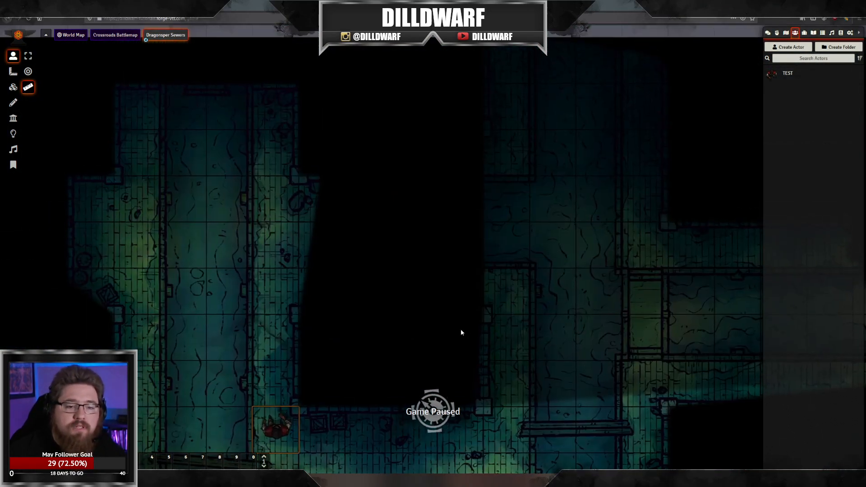
pyautogui.press('Up')
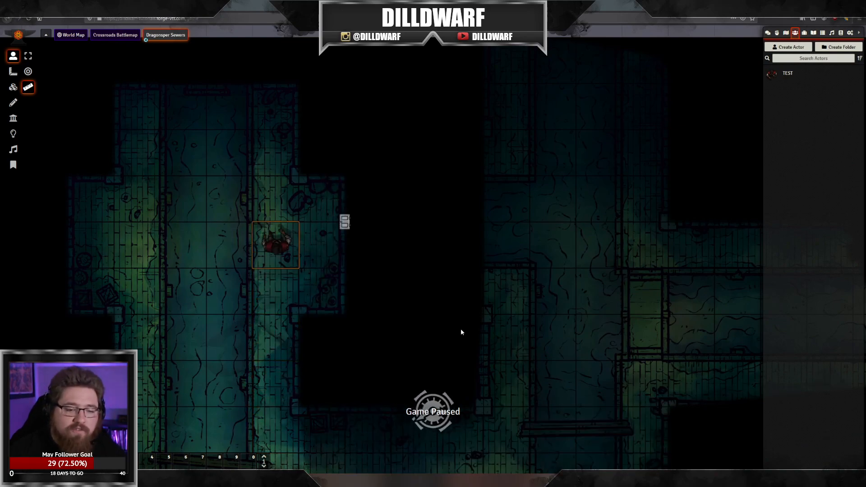
pyautogui.hotkey('shift', 'Right')
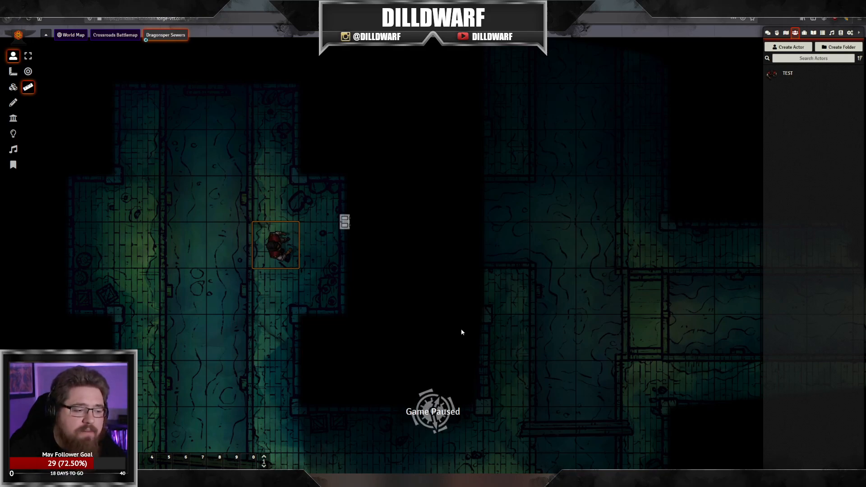
pyautogui.press('Right')
pyautogui.press('Left')
# Step: Release the token, open both secret doors of the passage, and reselect the token to view through them
pyautogui.click(434, 251)
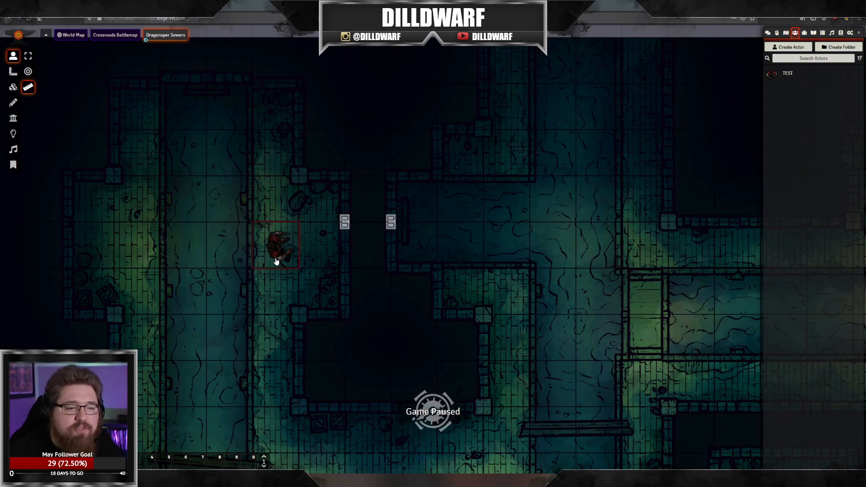
pyautogui.click(344, 221)
pyautogui.press('Escape')
pyautogui.press('Escape')
pyautogui.click(390, 221)
pyautogui.click(275, 246)
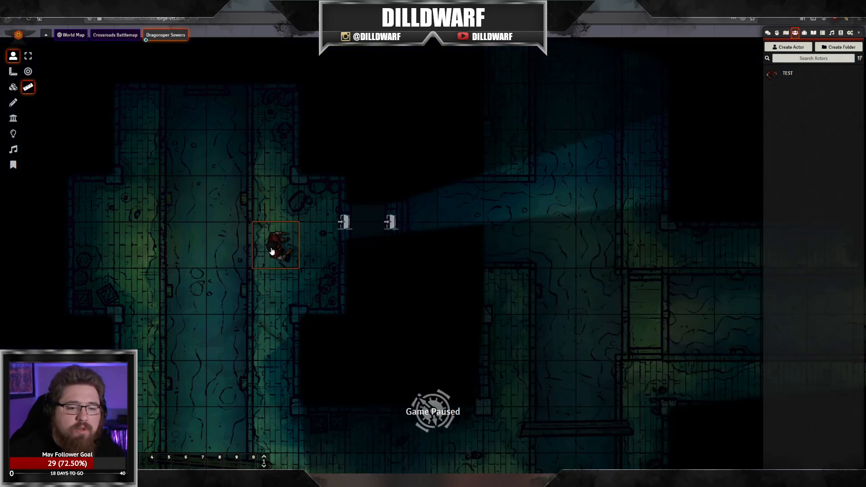
# Step: Move the token one square east into the alcove, next to the open west secret door
pyautogui.press('Right')
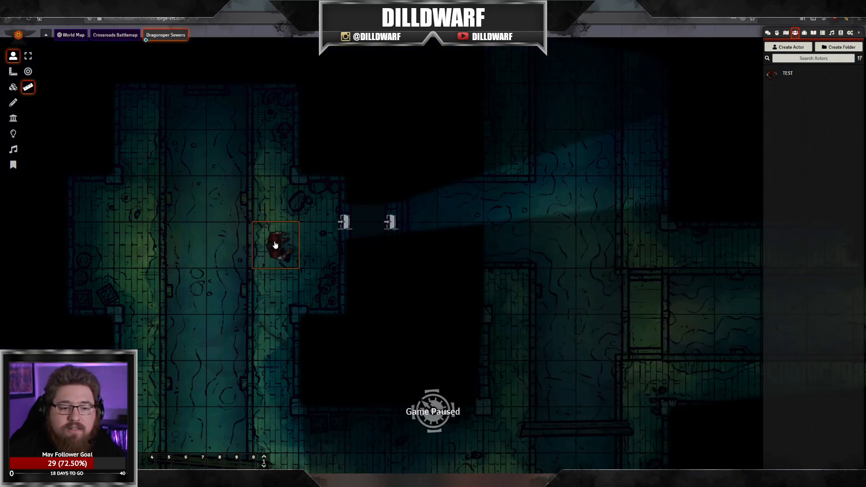
pyautogui.press('Up')
pyautogui.press('Down')
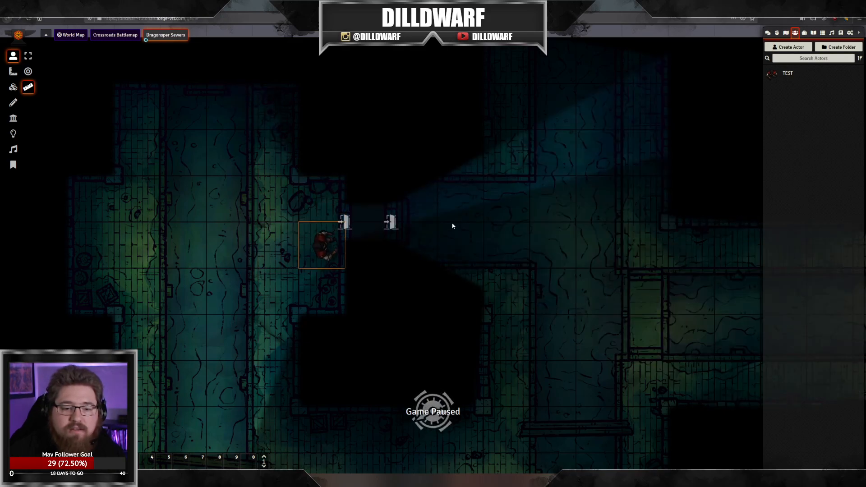
# Step: Place the token inside the passage between the two open secret doors and release it
pyautogui.moveTo(331, 253); pyautogui.dragTo(366, 227)
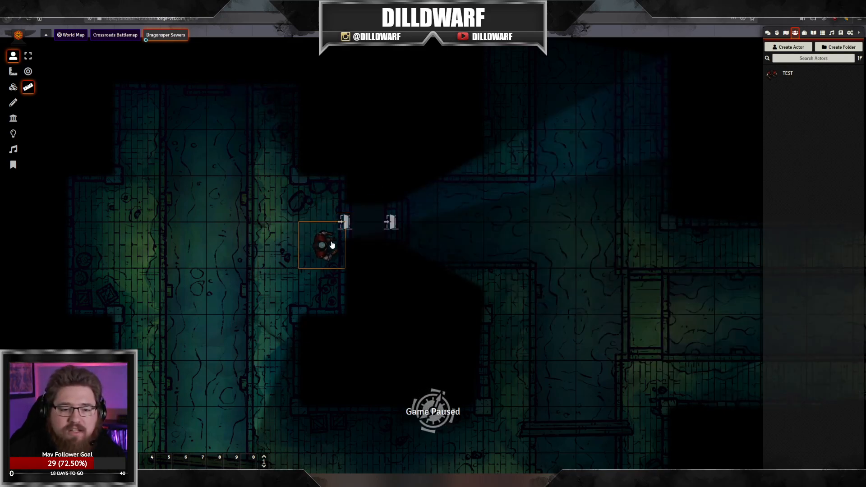
pyautogui.click(28, 73)
pyautogui.click(28, 55)
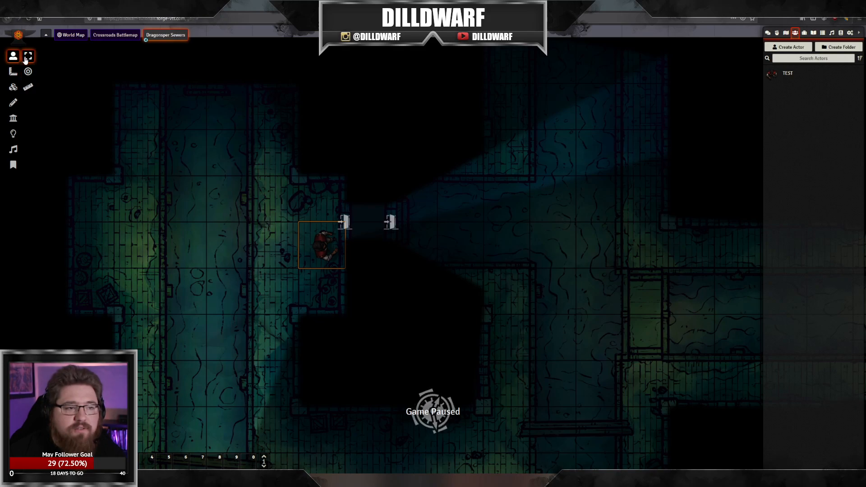
pyautogui.moveTo(315, 249); pyautogui.dragTo(362, 222)
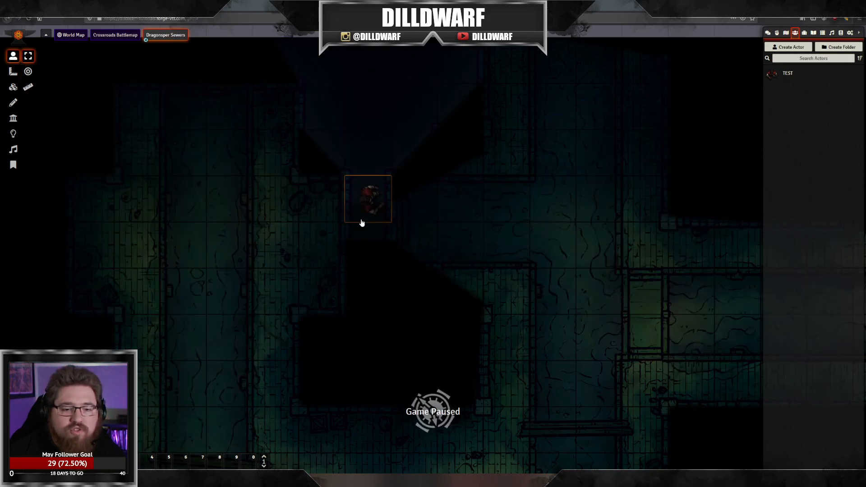
pyautogui.click(404, 225)
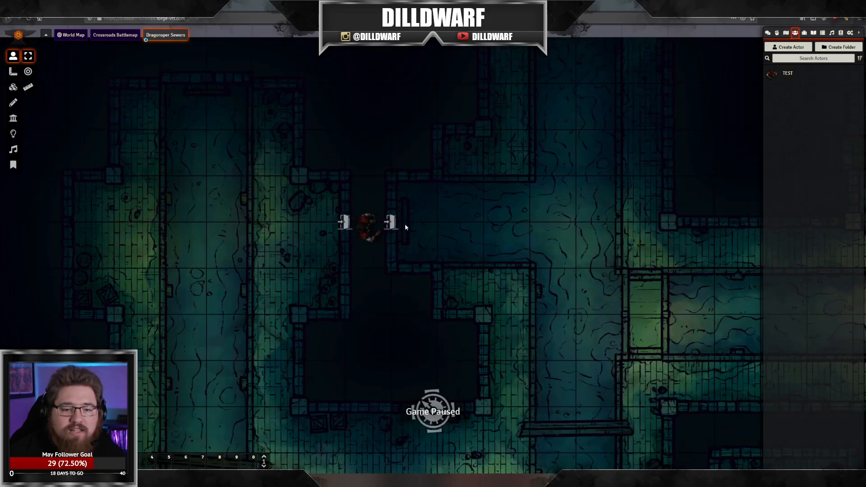
# Step: Move the token east out of the passage into the alcove's southwest square, beside the east secret door
pyautogui.click(367, 231)
pyautogui.click(407, 233)
pyautogui.click(367, 229)
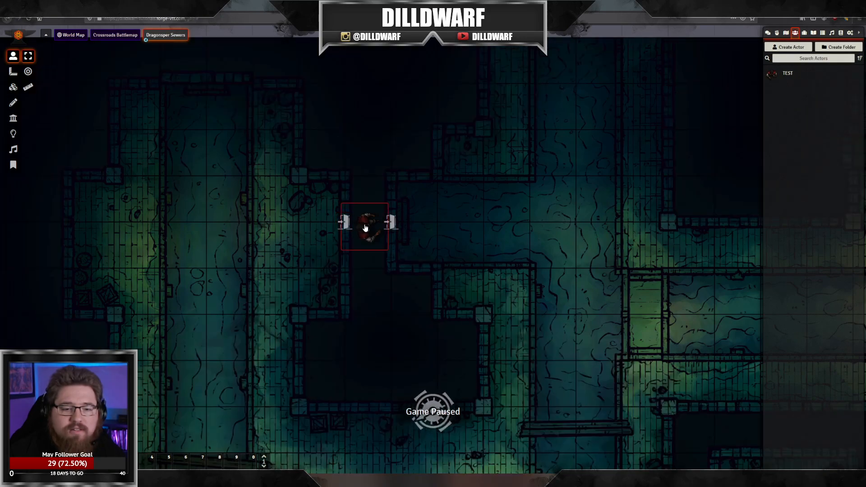
pyautogui.moveTo(367, 230); pyautogui.dragTo(423, 237)
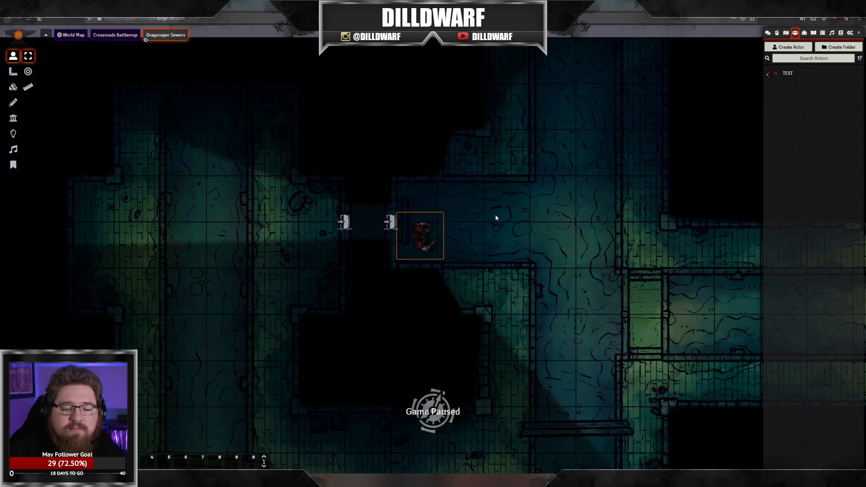
pyautogui.moveTo(421, 242); pyautogui.dragTo(414, 253)
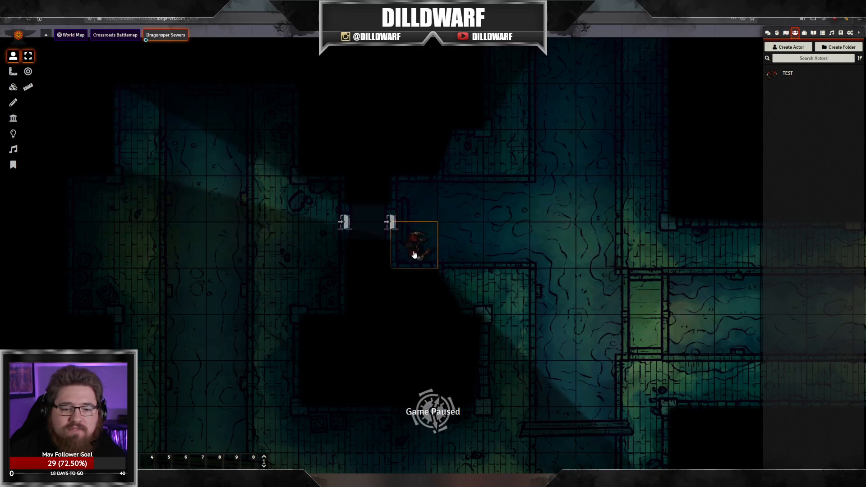
# Step: Release the token and close both secret doors of the passage
pyautogui.click(510, 235)
pyautogui.moveTo(509, 235); pyautogui.dragTo(378, 219)
pyautogui.click(296, 240)
pyautogui.click(250, 240)
# Step: Show the scene's walls, go to the south doorway of the small room with the ragged rugs, and choose invisible walls for drawing
pyautogui.scroll(-8, 401, 241)
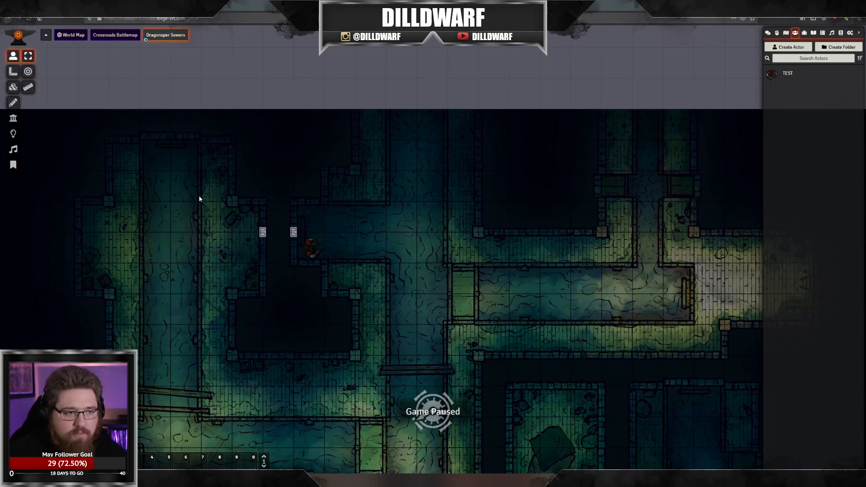
pyautogui.click(13, 118)
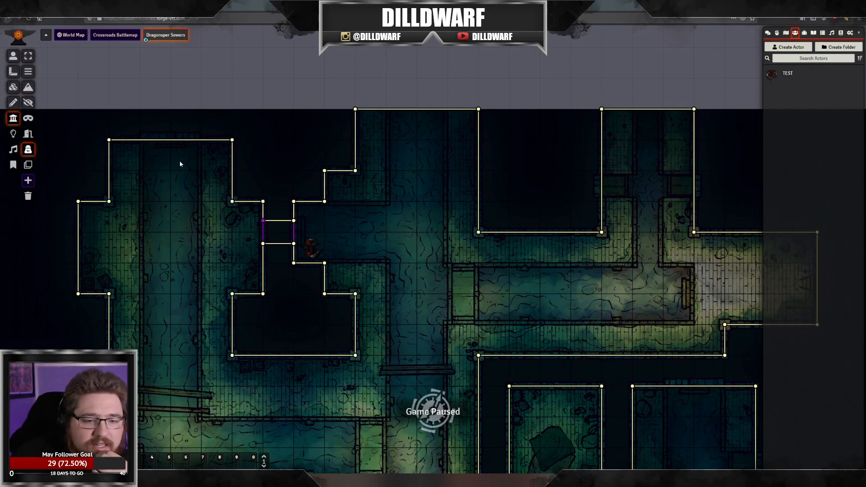
pyautogui.moveTo(380, 232); pyautogui.dragTo(326, 192)
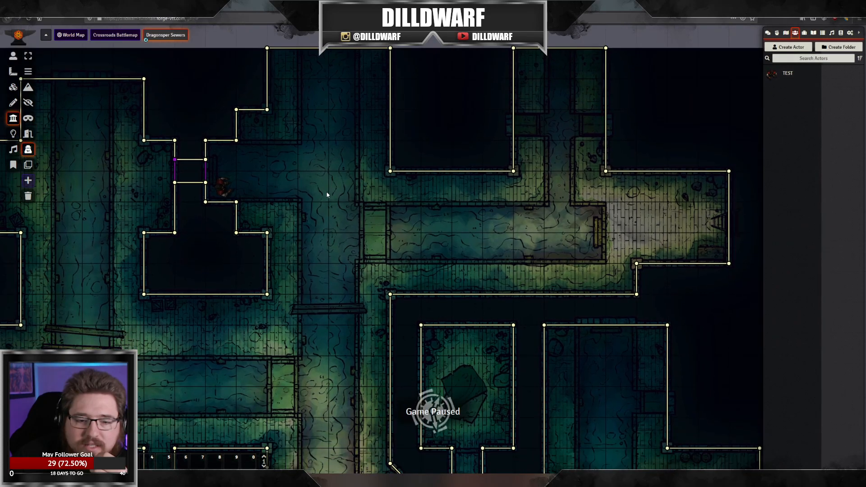
pyautogui.moveTo(341, 224); pyautogui.dragTo(344, 189)
pyautogui.moveTo(311, 318); pyautogui.dragTo(338, 233)
pyautogui.moveTo(442, 279); pyautogui.dragTo(344, 230)
pyautogui.scroll(12, 344, 230)
pyautogui.moveTo(326, 201); pyautogui.dragTo(373, 210)
pyautogui.scroll(12, 372, 211)
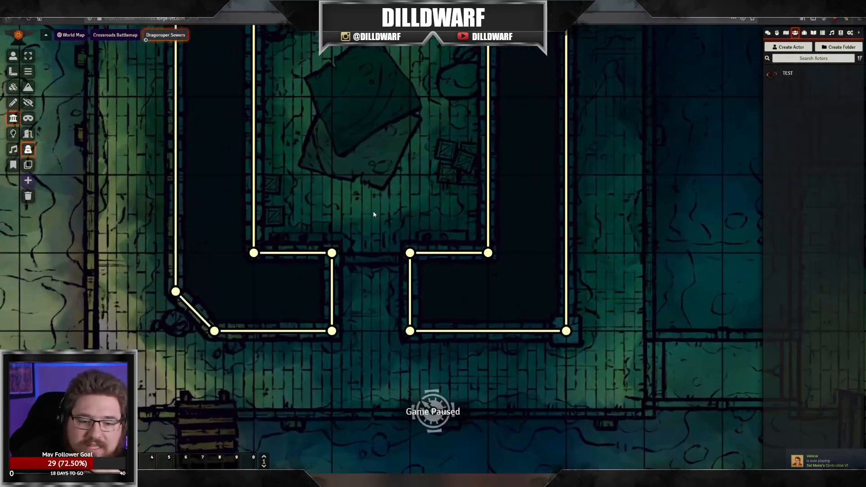
pyautogui.moveTo(353, 181); pyautogui.dragTo(352, 298)
pyautogui.scroll(-3, 334, 213)
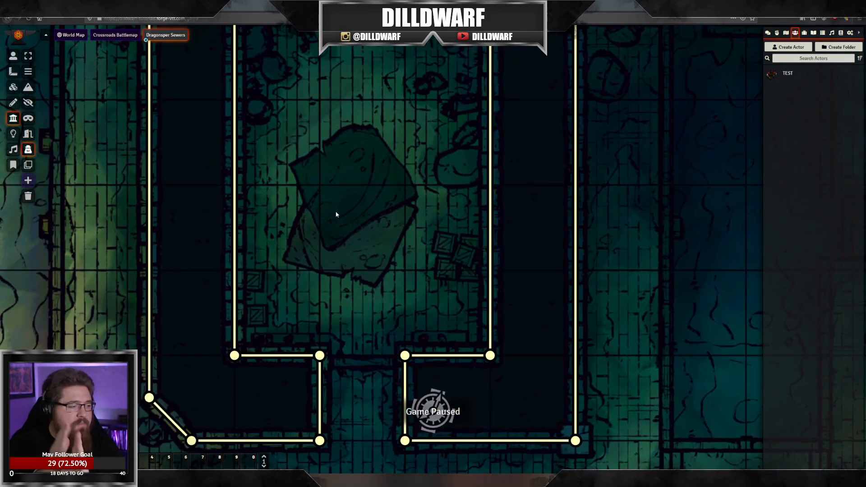
pyautogui.moveTo(370, 252); pyautogui.dragTo(348, 173)
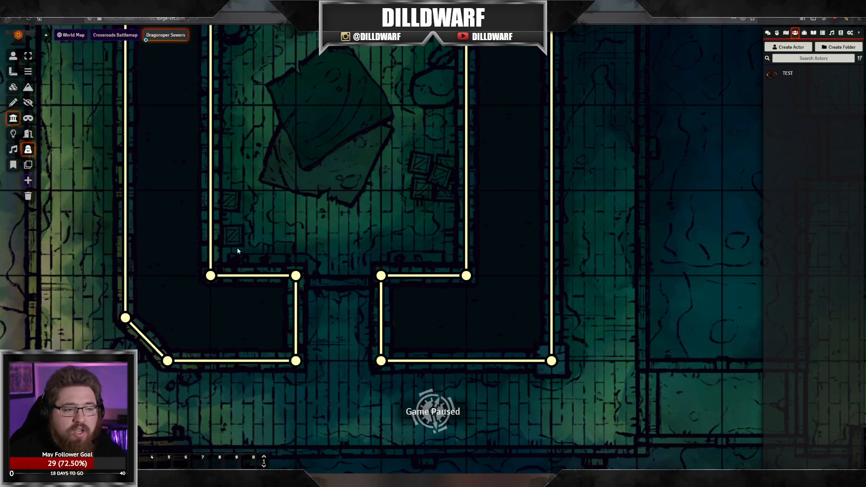
pyautogui.click(28, 103)
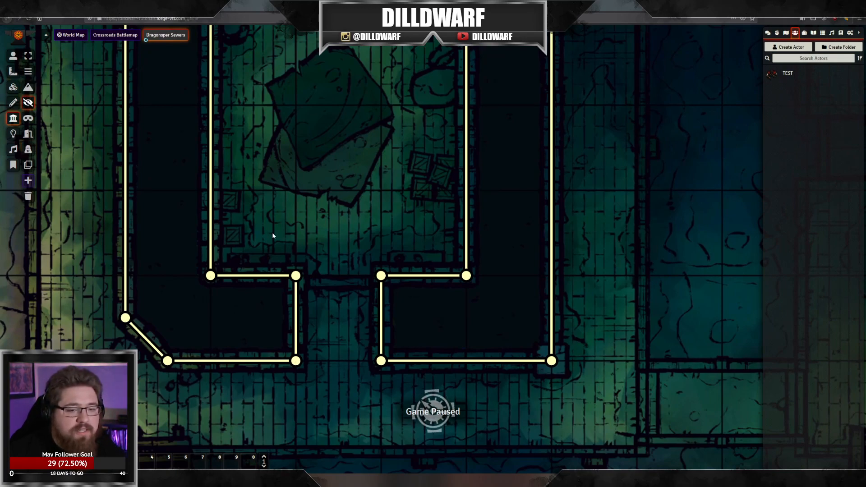
pyautogui.moveTo(297, 277); pyautogui.dragTo(316, 266)
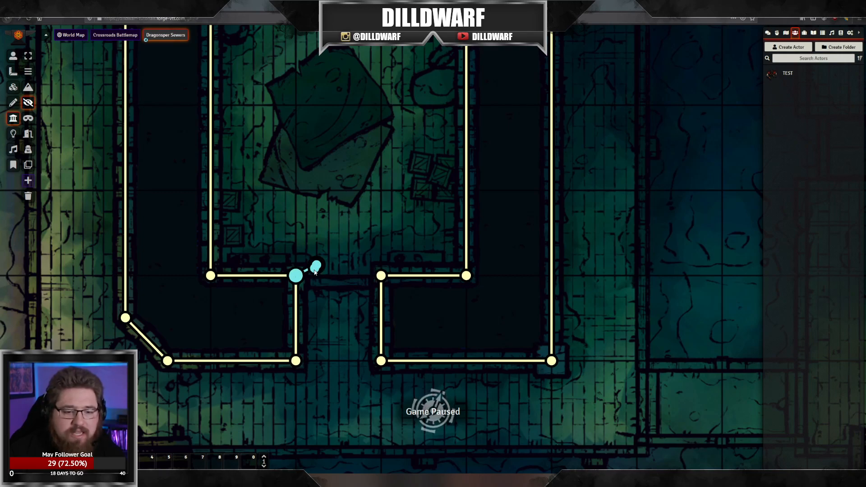
pyautogui.rightClick(317, 266)
pyautogui.click(318, 267)
pyautogui.press('Delete')
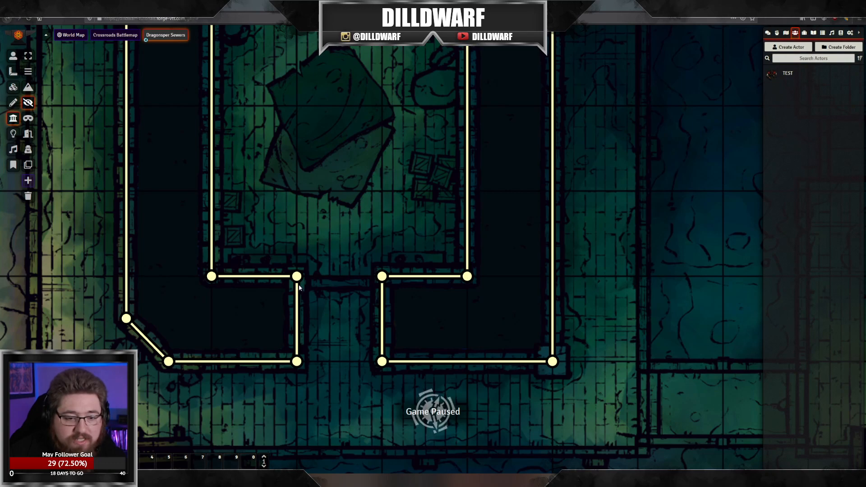
# Step: Draw an invisible wall straight across the small room's south doorway and set it to be a Door
pyautogui.moveTo(297, 286); pyautogui.dragTo(382, 286)
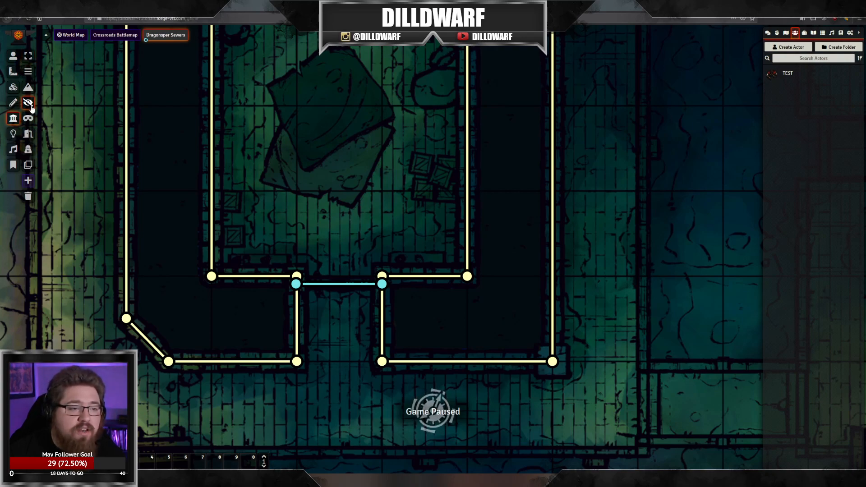
pyautogui.click(29, 55)
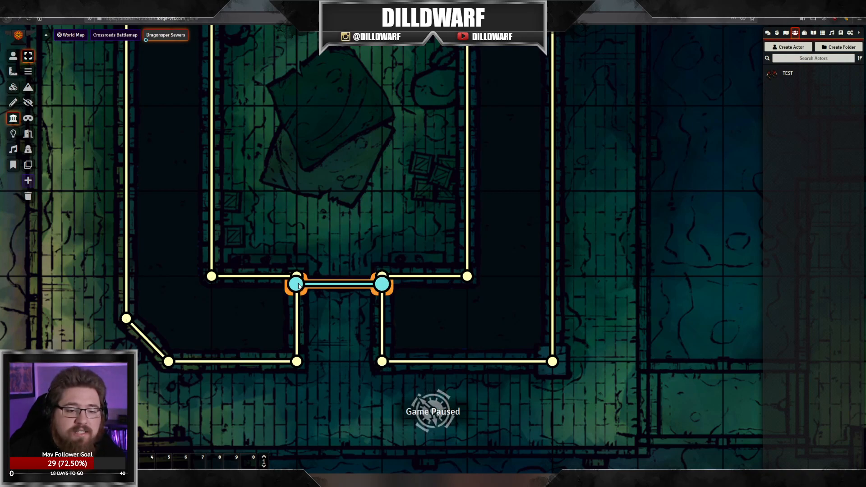
pyautogui.doubleClick(381, 287)
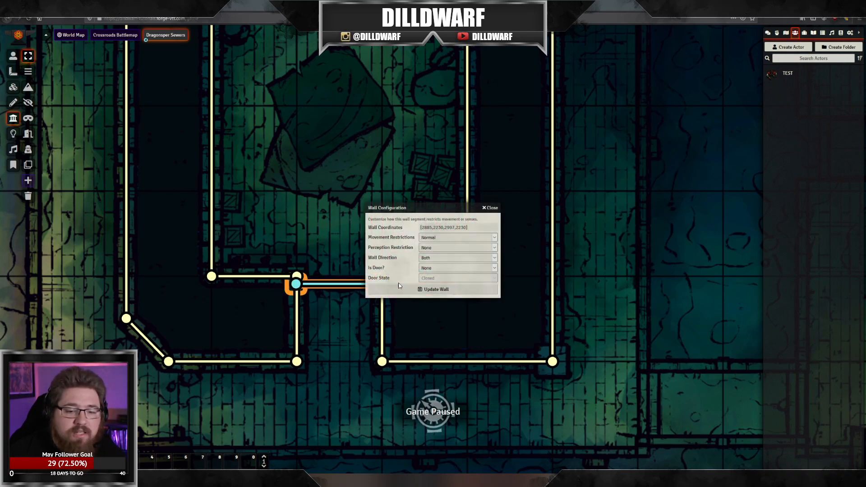
pyautogui.click(434, 268)
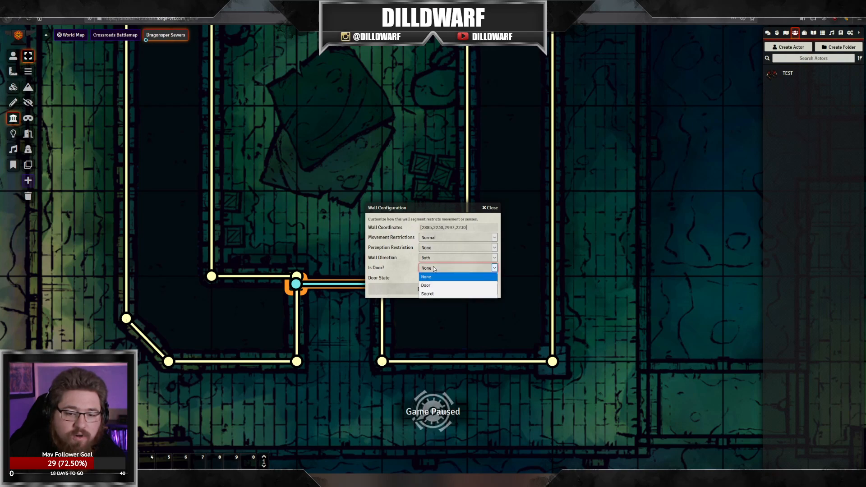
pyautogui.click(428, 285)
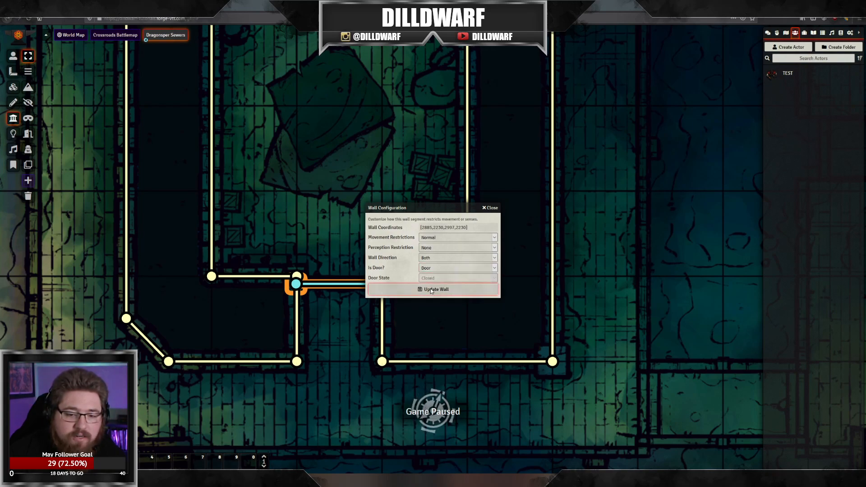
pyautogui.click(430, 290)
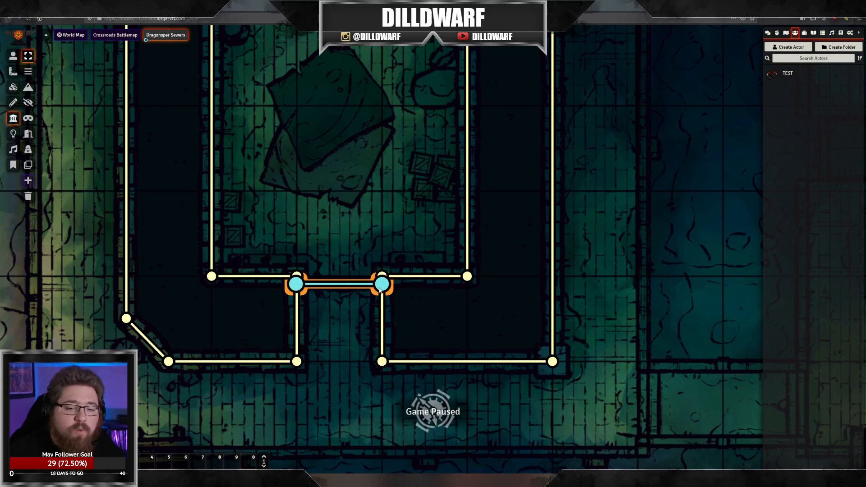
# Step: Return to the token controls and select the token in the alcove beside the east secret door
pyautogui.scroll(-9, 311, 226)
pyautogui.moveTo(329, 210); pyautogui.dragTo(401, 222)
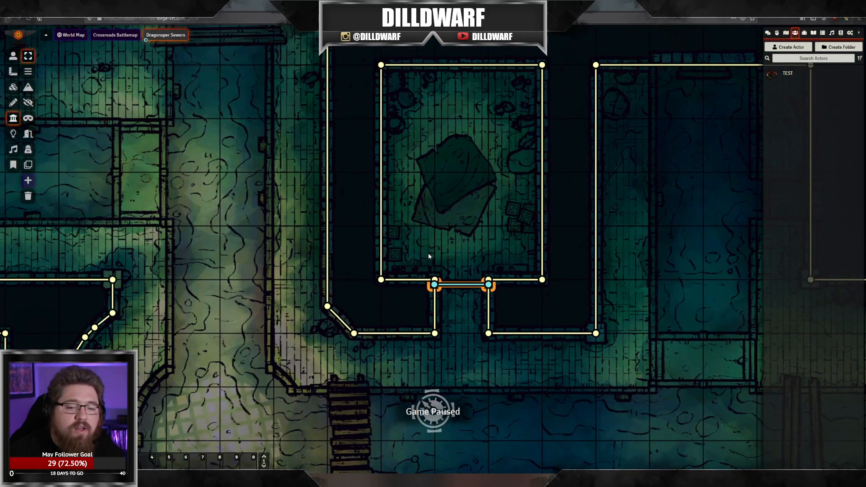
pyautogui.click(13, 55)
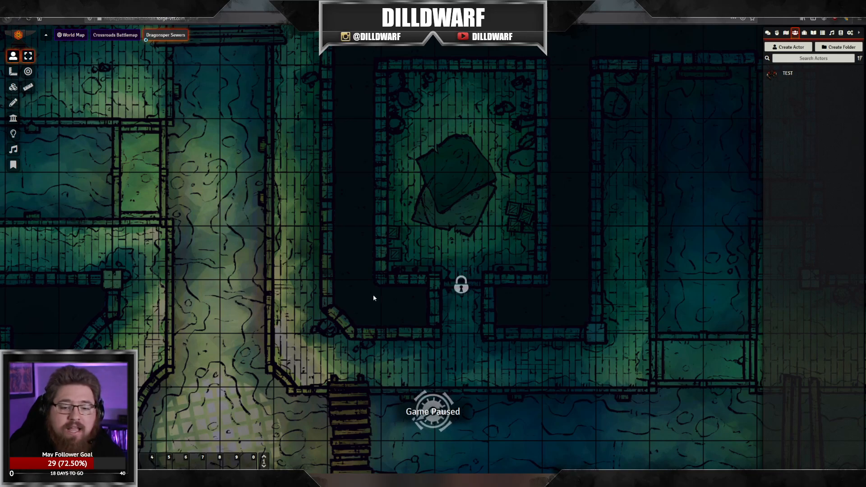
pyautogui.moveTo(462, 219); pyautogui.dragTo(424, 269)
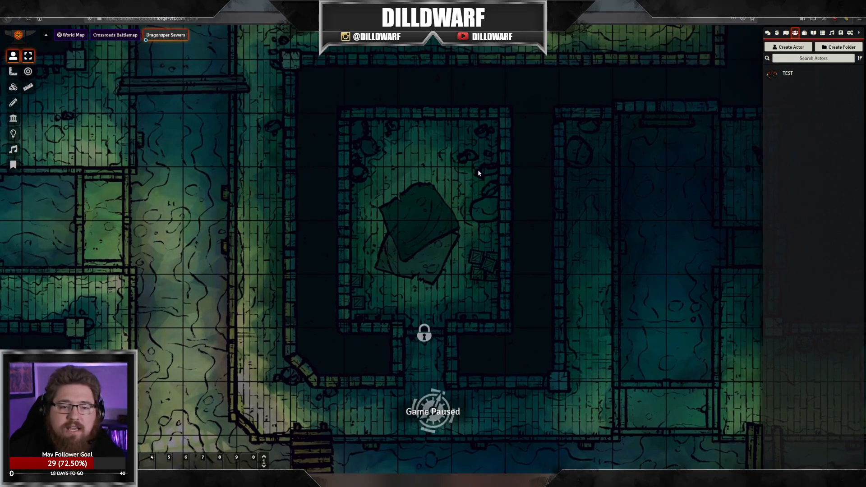
pyautogui.moveTo(441, 232); pyautogui.dragTo(387, 202)
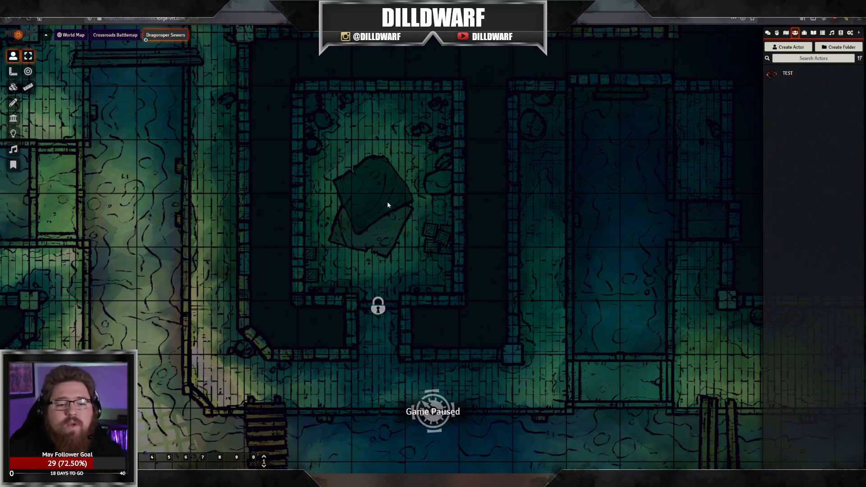
pyautogui.moveTo(361, 253); pyautogui.dragTo(418, 217)
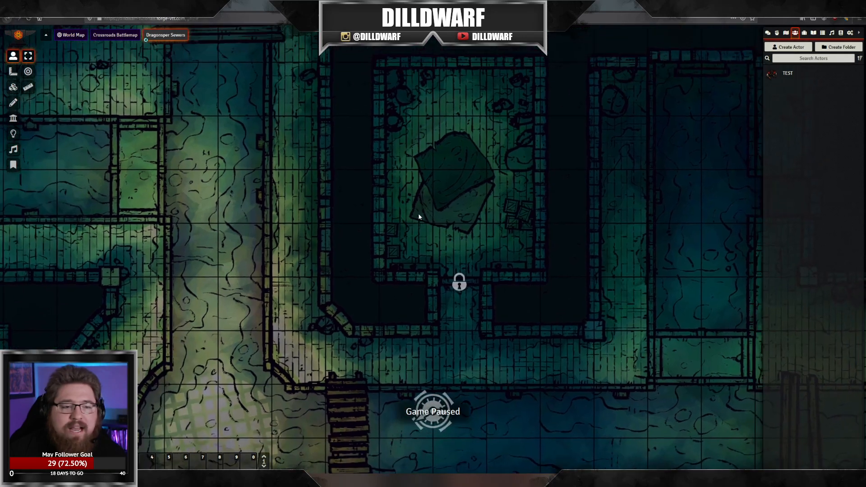
pyautogui.scroll(-8, 418, 218)
pyautogui.moveTo(255, 190); pyautogui.dragTo(294, 244)
pyautogui.scroll(-4, 294, 244)
pyautogui.moveTo(246, 72); pyautogui.dragTo(284, 149)
pyautogui.click(284, 139)
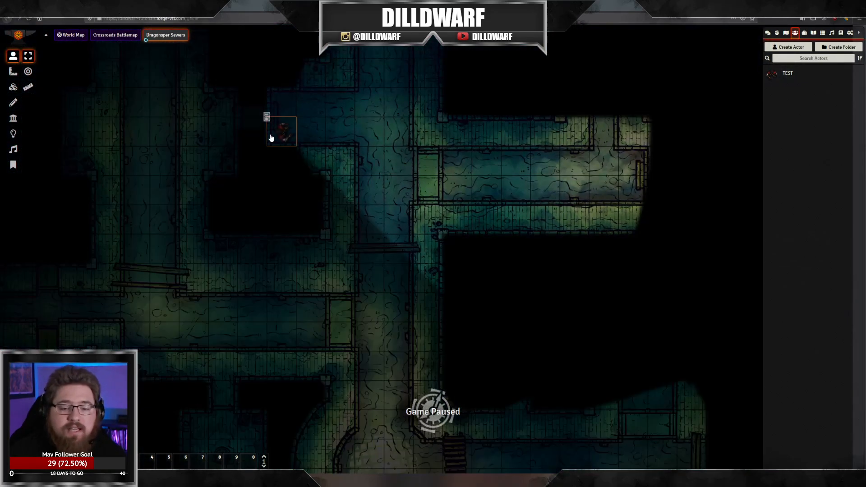
# Step: Move the token five squares east and seven squares south, crossing the plank bridge onto the east walkway
pyautogui.press('Right')
pyautogui.press('Right')
pyautogui.press('Down')
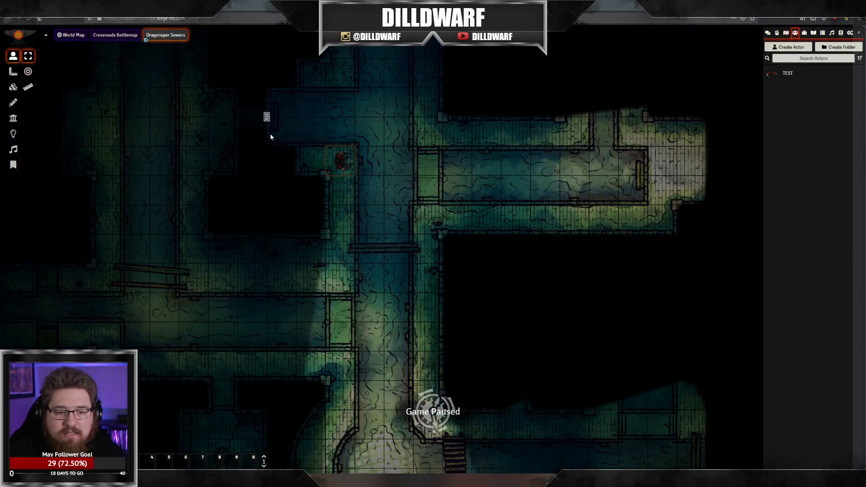
pyautogui.press('Down')
pyautogui.press('Down')
pyautogui.press('Down')
pyautogui.press('Right')
pyautogui.press('Right')
pyautogui.press('Right')
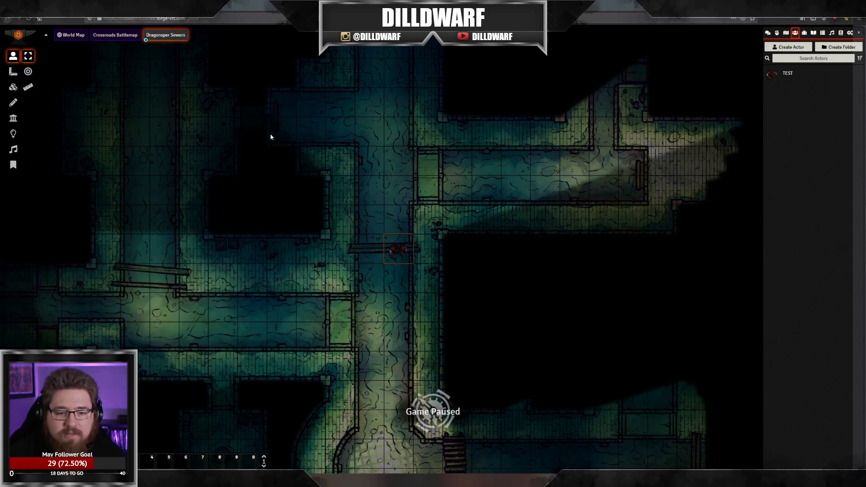
pyautogui.press('Down')
pyautogui.press('Down')
pyautogui.press('Down')
# Step: Move the token three squares south and three squares east, to the corridor square in front of the small room's doorway
pyautogui.moveTo(461, 262); pyautogui.dragTo(408, 167)
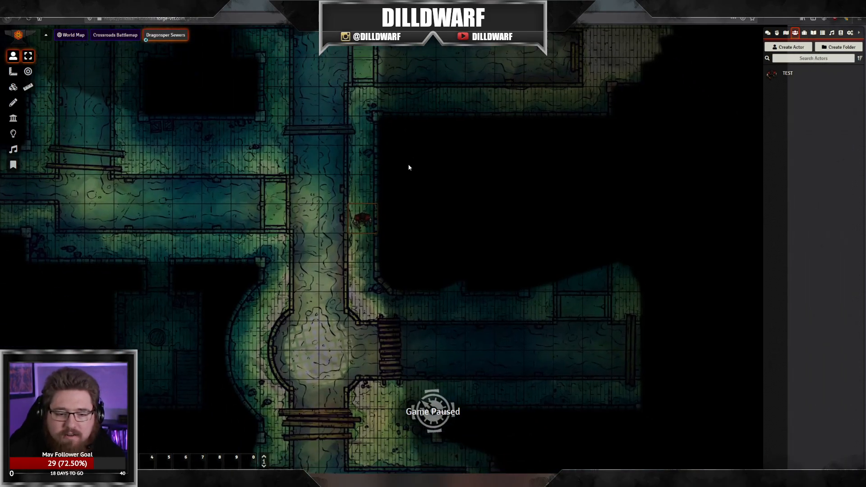
pyautogui.scroll(7, 409, 167)
pyautogui.moveTo(463, 313); pyautogui.dragTo(434, 240)
pyautogui.press('Down')
pyautogui.press('Down')
pyautogui.press('Down')
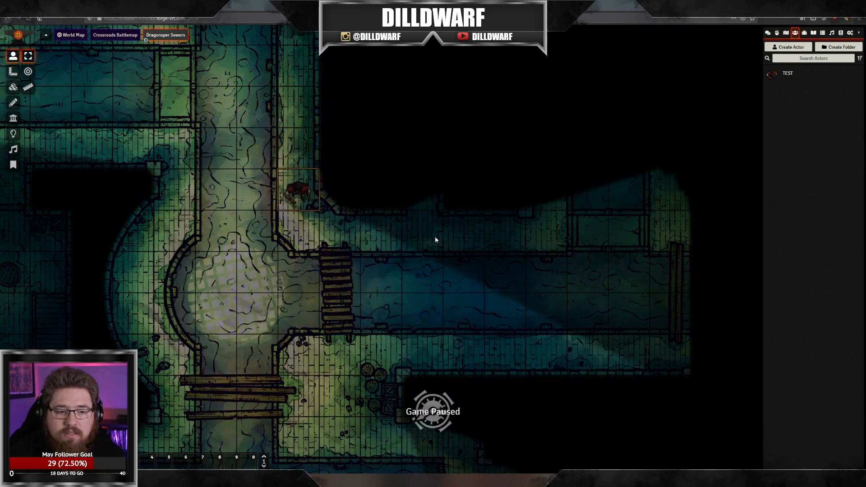
pyautogui.press('Right')
pyautogui.press('Right')
pyautogui.press('Right')
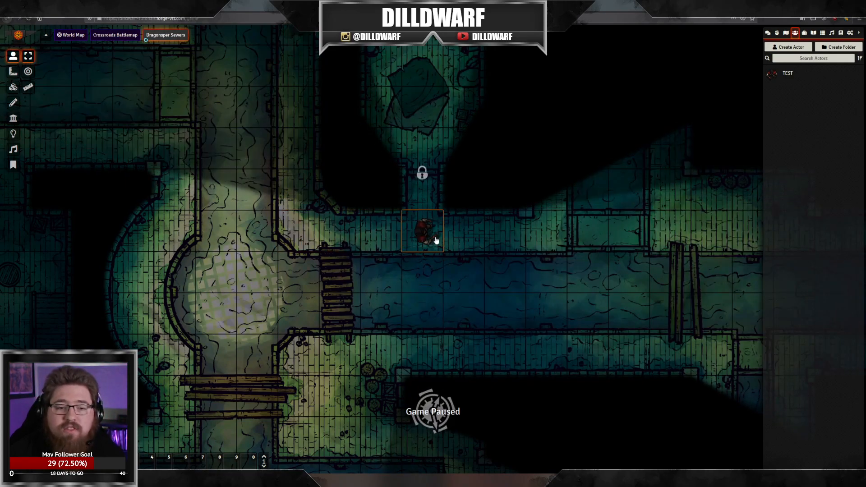
# Step: Move the token one square north up to the see-through door, and unlock and relock the door
pyautogui.moveTo(513, 176); pyautogui.dragTo(468, 261)
pyautogui.press('Up')
pyautogui.press('Up')
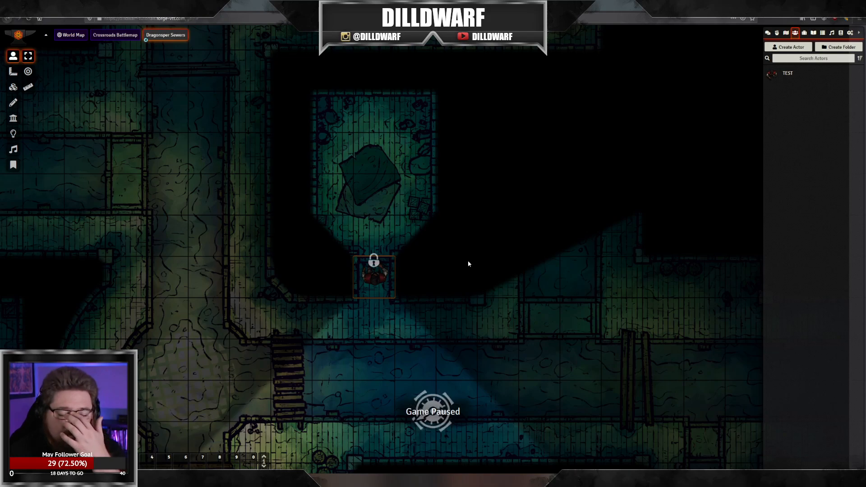
pyautogui.rightClick(375, 262)
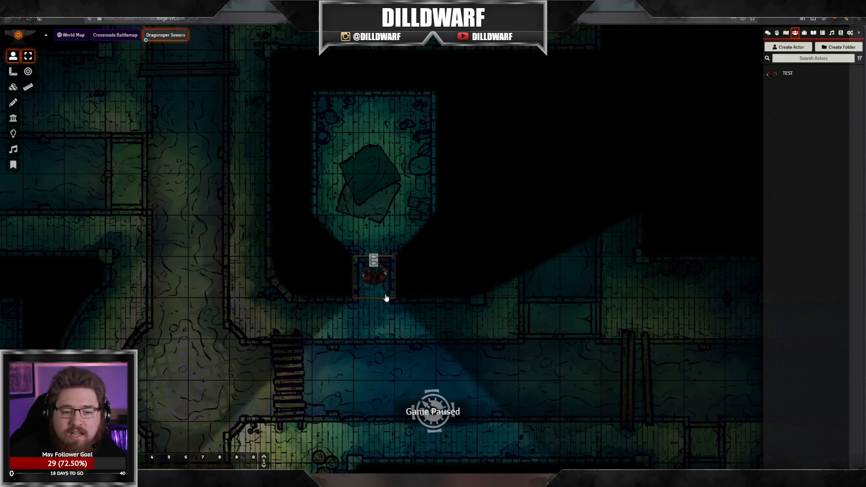
pyautogui.rightClick(373, 262)
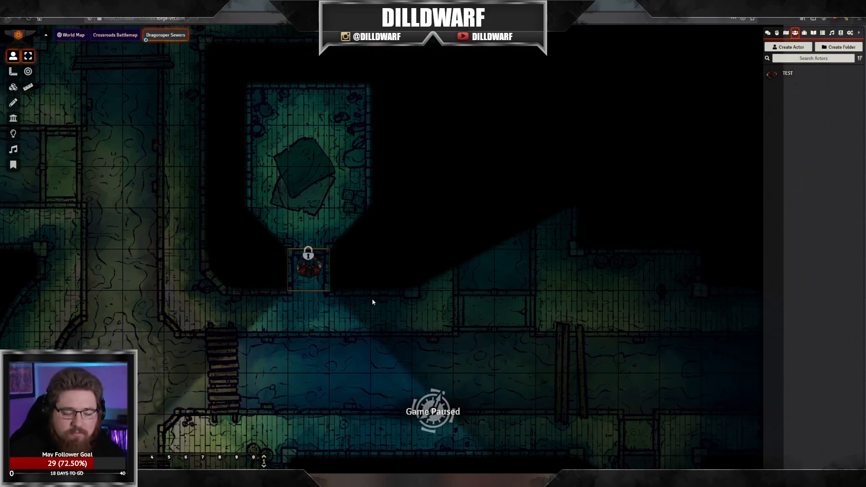
# Step: Test the view through the door by moving the token out of the doorway, back in, and one square south again
pyautogui.press('Down')
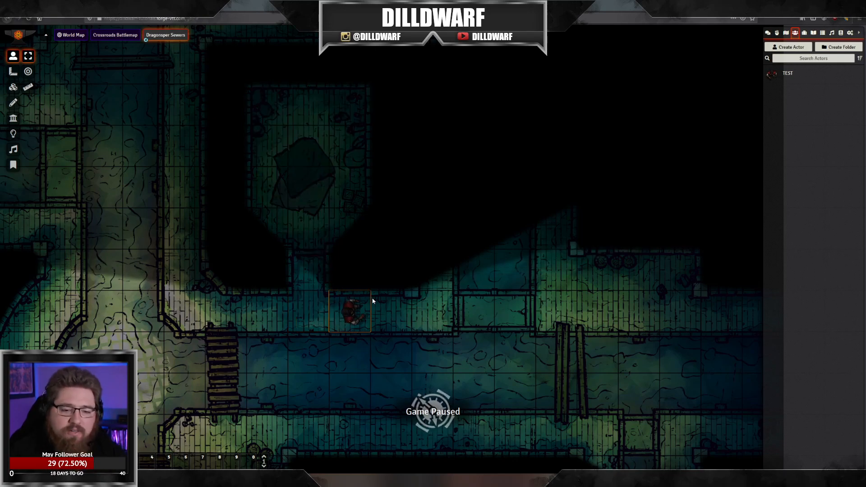
pyautogui.press('Up')
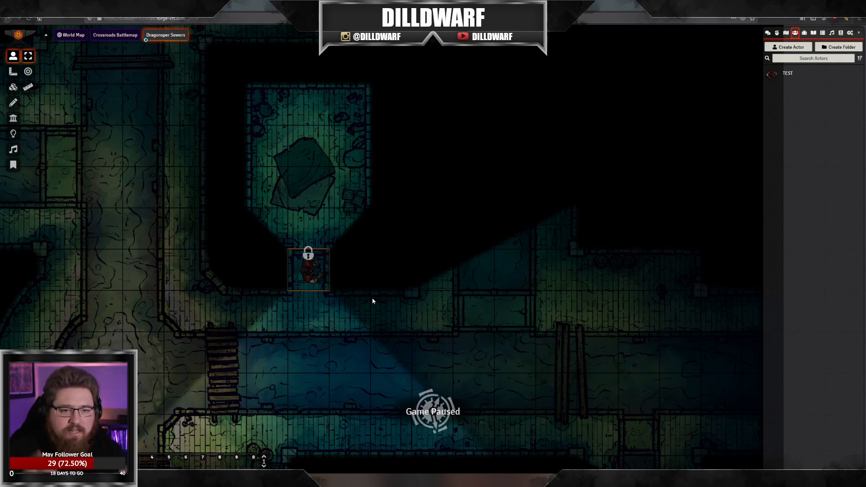
pyautogui.press('Down')
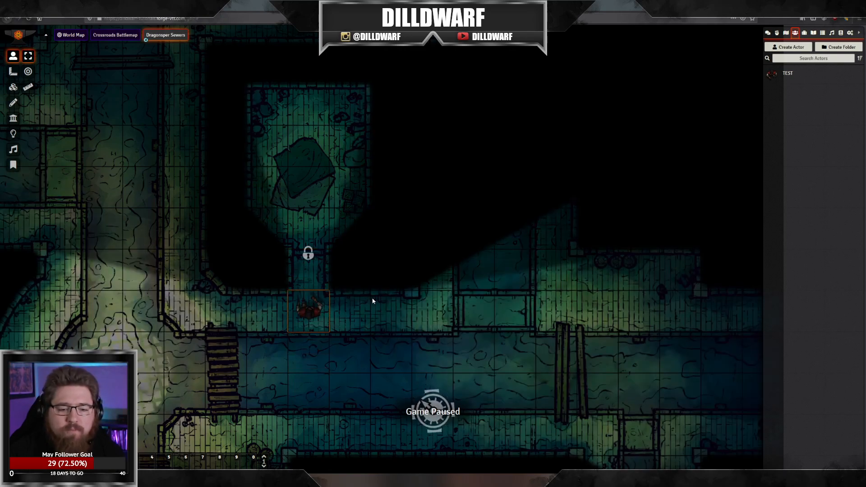
# Step: Draw an ethereal wall four squares long southward across the east canal, from the walkway's corner pillar to the south wall
pyautogui.click(380, 279)
pyautogui.moveTo(369, 243); pyautogui.dragTo(347, 253)
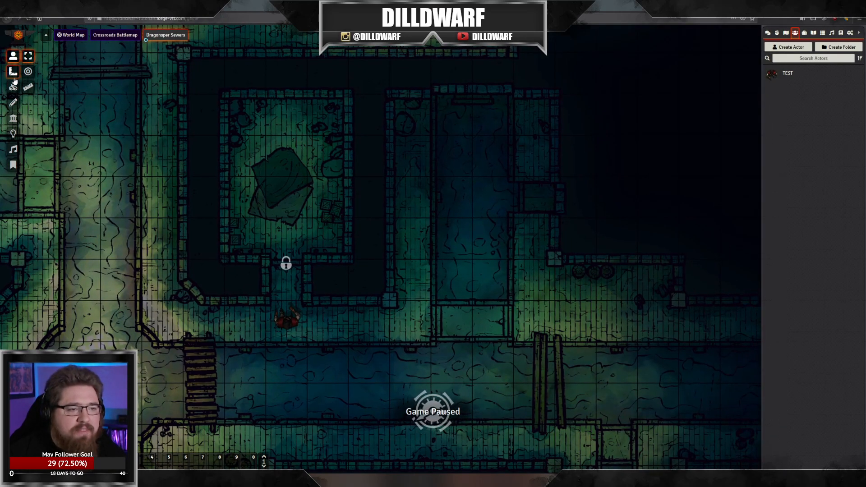
pyautogui.click(13, 119)
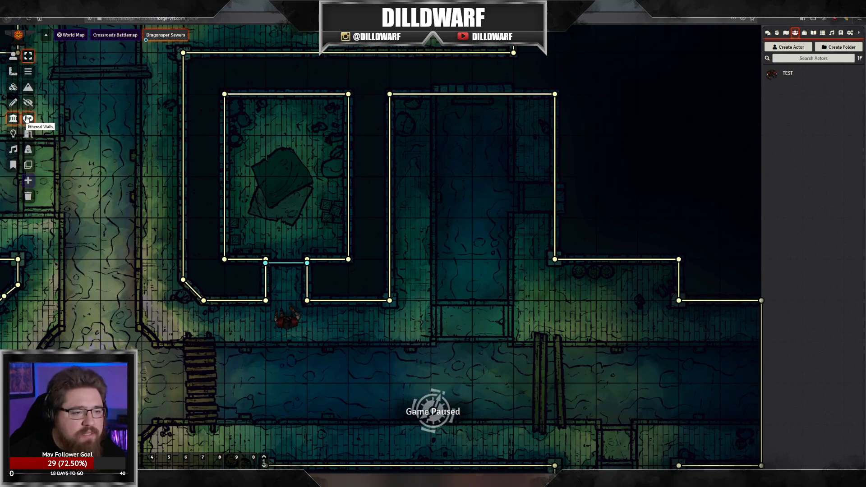
pyautogui.click(27, 118)
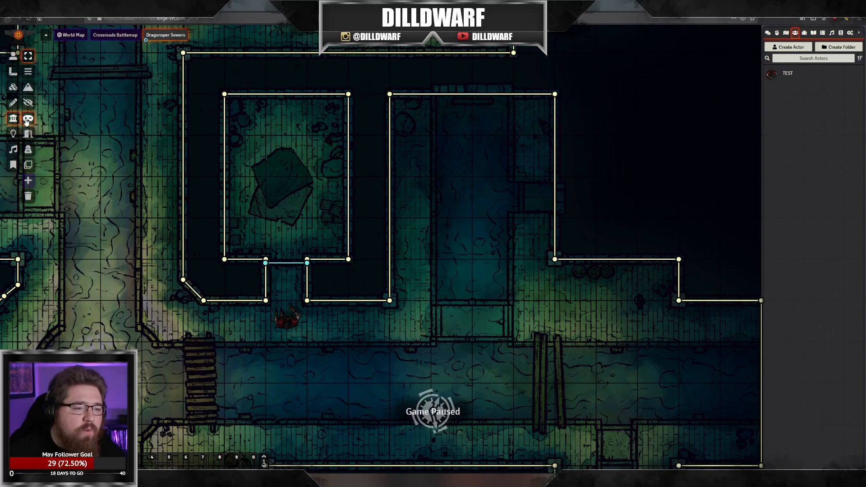
pyautogui.moveTo(82, 183); pyautogui.dragTo(112, 160)
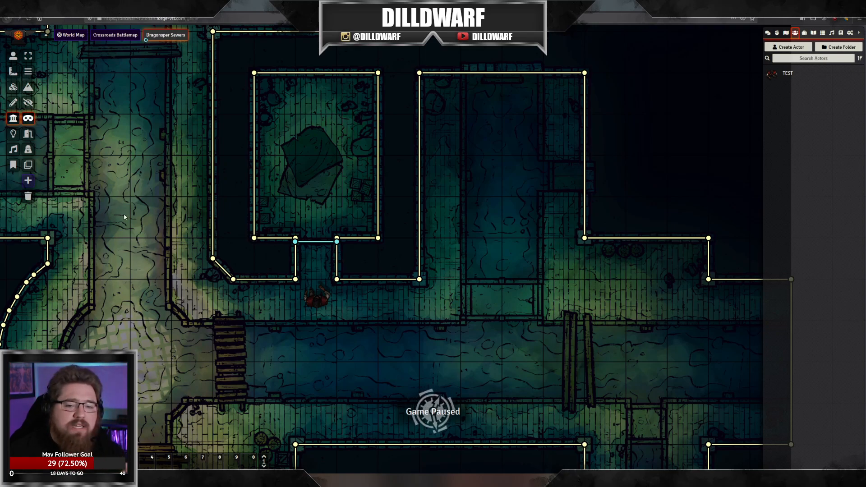
pyautogui.moveTo(466, 333); pyautogui.dragTo(402, 164)
pyautogui.scroll(-5, 402, 164)
pyautogui.moveTo(344, 214); pyautogui.dragTo(523, 158)
pyautogui.moveTo(306, 194); pyautogui.dragTo(362, 328)
pyautogui.moveTo(372, 167); pyautogui.dragTo(369, 289)
pyautogui.moveTo(368, 191); pyautogui.dragTo(361, 272)
pyautogui.moveTo(468, 303)
pyautogui.mouseDown()
pyautogui.moveTo(346, 305)
pyautogui.moveTo(328, 315)
pyautogui.moveTo(368, 298)
pyautogui.mouseUp()
pyautogui.moveTo(281, 339); pyautogui.dragTo(369, 280)
pyautogui.moveTo(275, 288)
pyautogui.mouseDown()
pyautogui.moveTo(354, 230)
pyautogui.moveTo(356, 212)
pyautogui.mouseUp()
pyautogui.moveTo(293, 285); pyautogui.dragTo(320, 215)
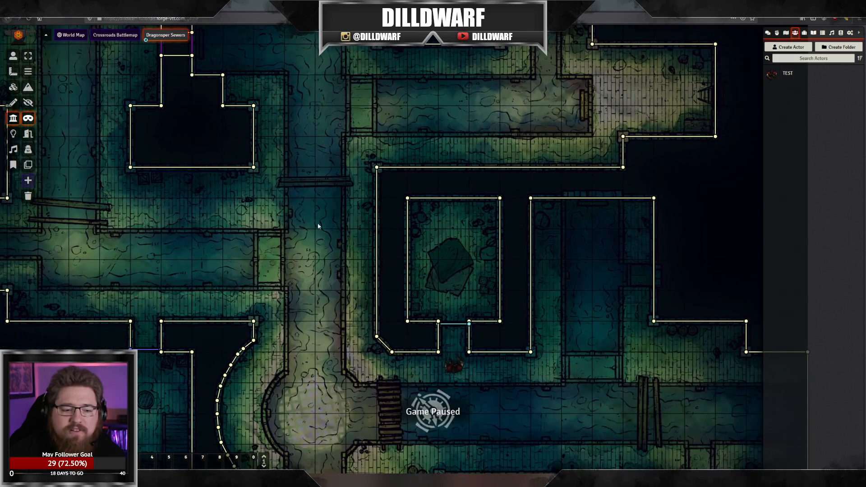
pyautogui.moveTo(328, 335); pyautogui.dragTo(290, 247)
pyautogui.moveTo(437, 362); pyautogui.dragTo(342, 257)
pyautogui.scroll(-1, 342, 257)
pyautogui.scroll(5, 344, 256)
pyautogui.moveTo(389, 180); pyautogui.dragTo(346, 221)
pyautogui.moveTo(343, 191); pyautogui.dragTo(343, 343)
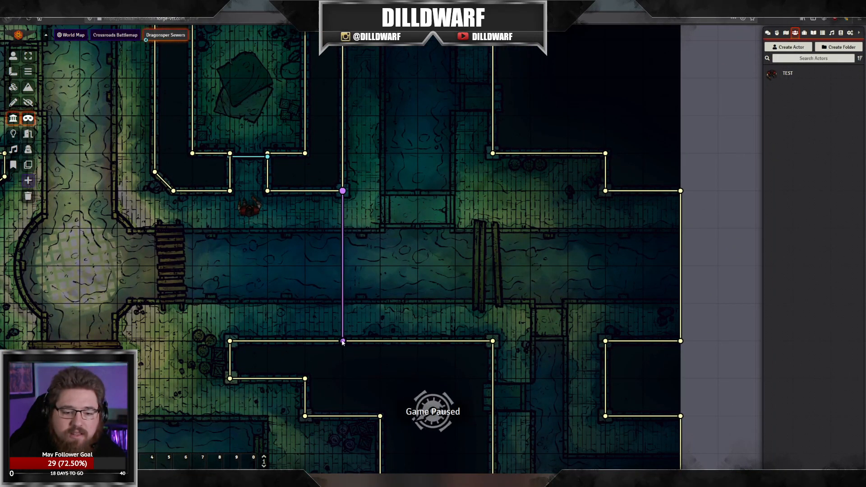
# Step: Test the token's vision at the ethereal wall by moving it southeast into the canal and returning it to the square before the doorway
pyautogui.click(13, 56)
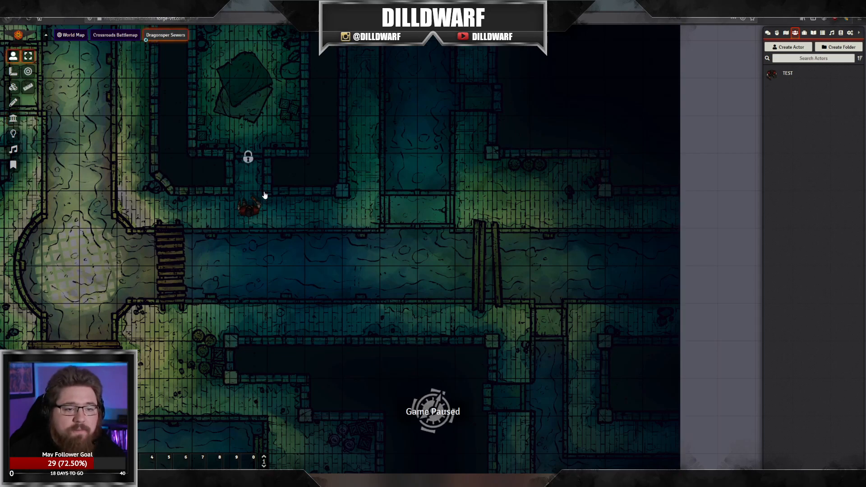
pyautogui.click(255, 199)
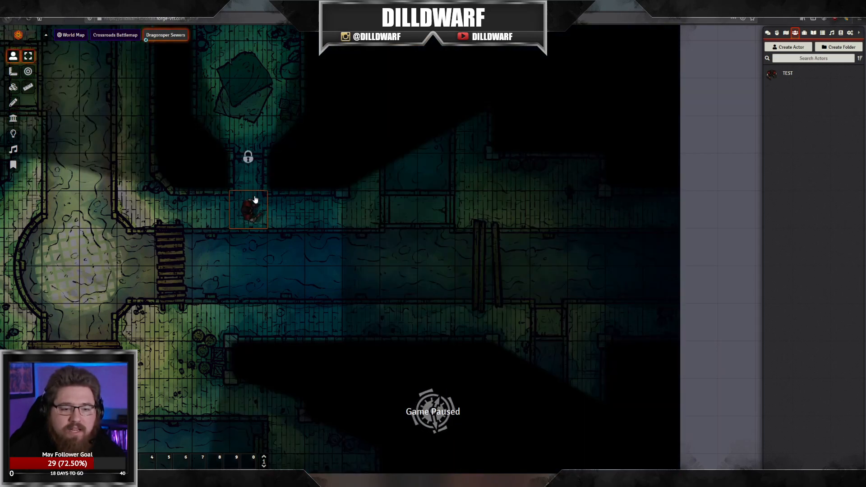
pyautogui.press('Down')
pyautogui.press('Right')
pyautogui.press('Left')
pyautogui.press('Right')
pyautogui.press('Right')
pyautogui.press('Left')
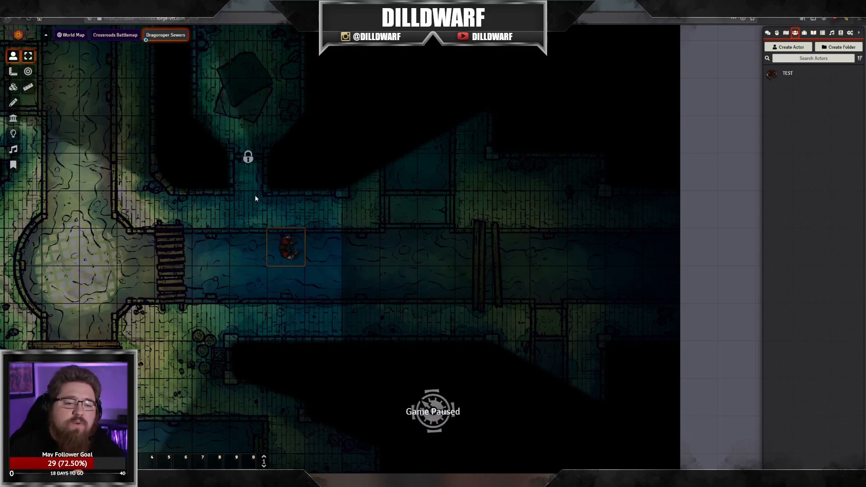
pyautogui.press('Left')
pyautogui.press('Up')
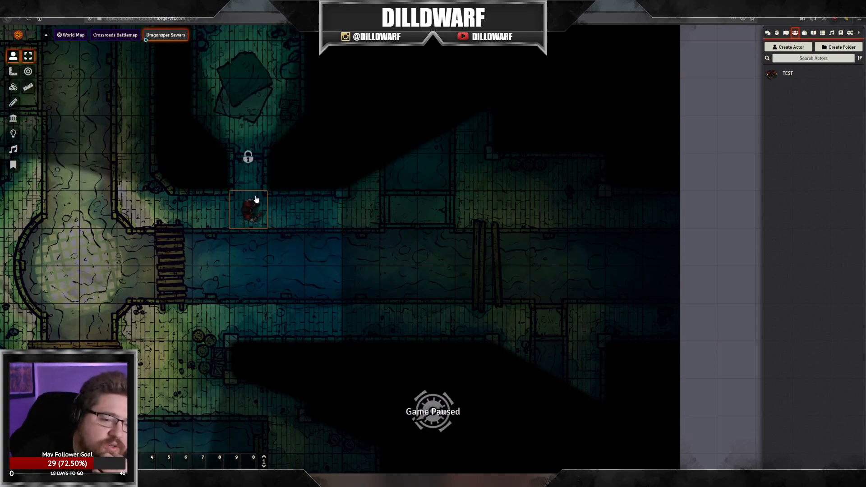
# Step: Move the token east through the ethereal wall and back from both walkway and canal, stopping in the canal square just west of it
pyautogui.press('Down')
pyautogui.press('Right')
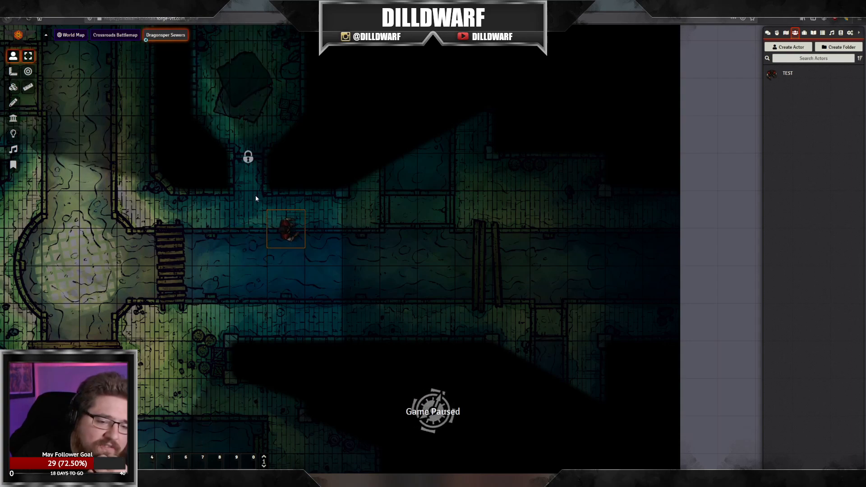
pyautogui.press('Up')
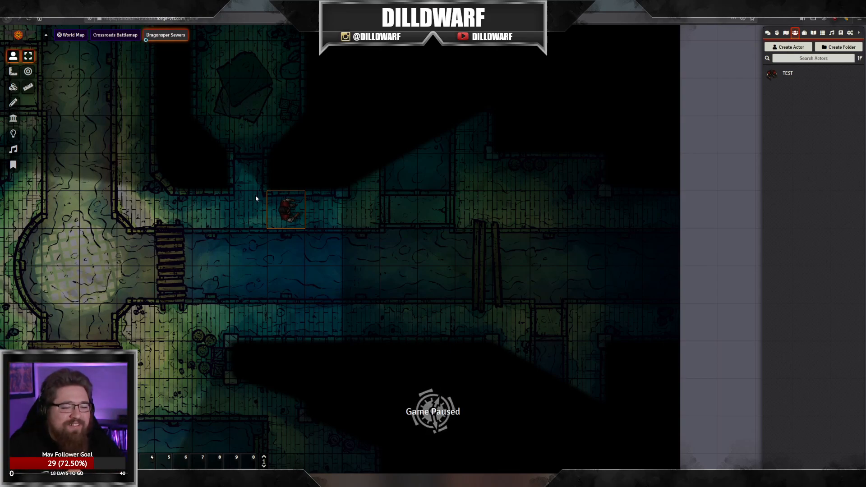
pyautogui.press('Right')
pyautogui.press('Right')
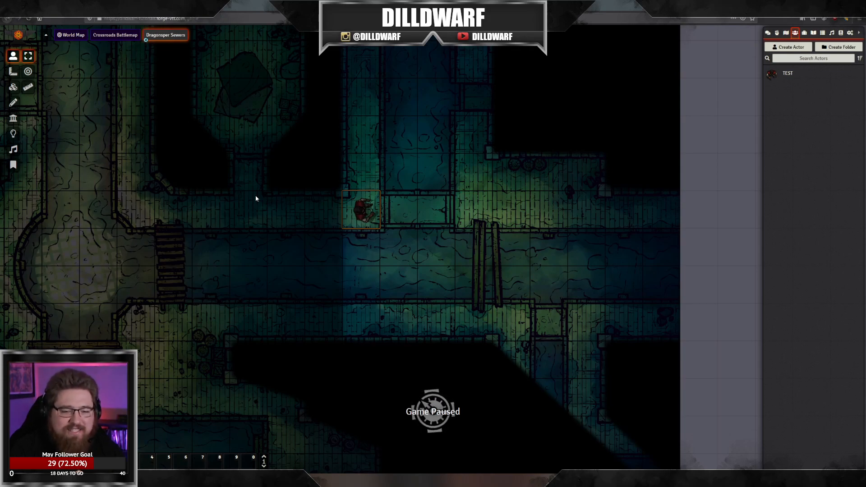
pyautogui.press('Left')
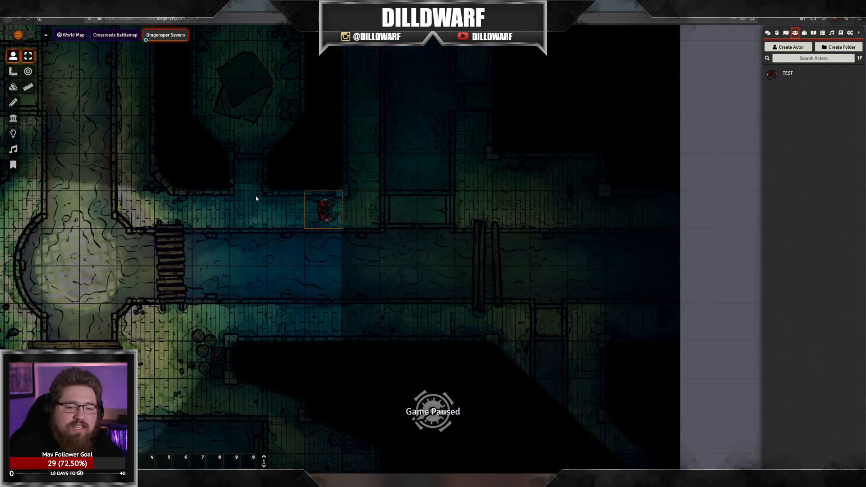
pyautogui.press('Down')
pyautogui.press('Right')
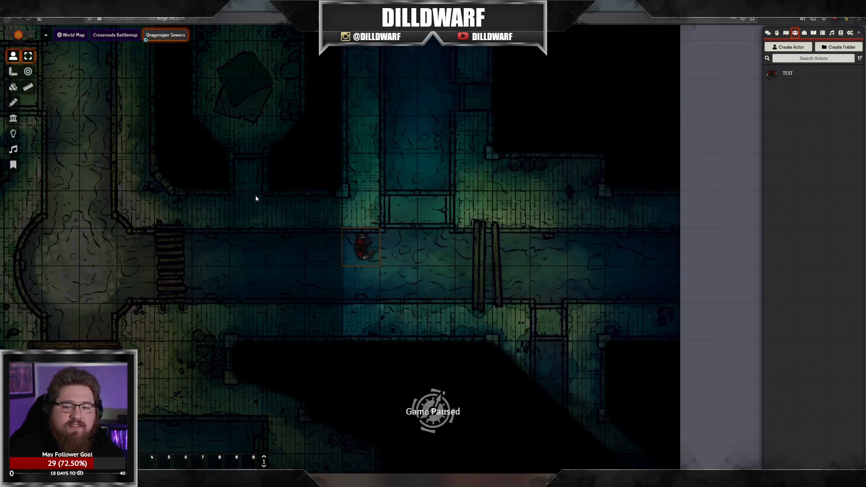
pyautogui.press('Left')
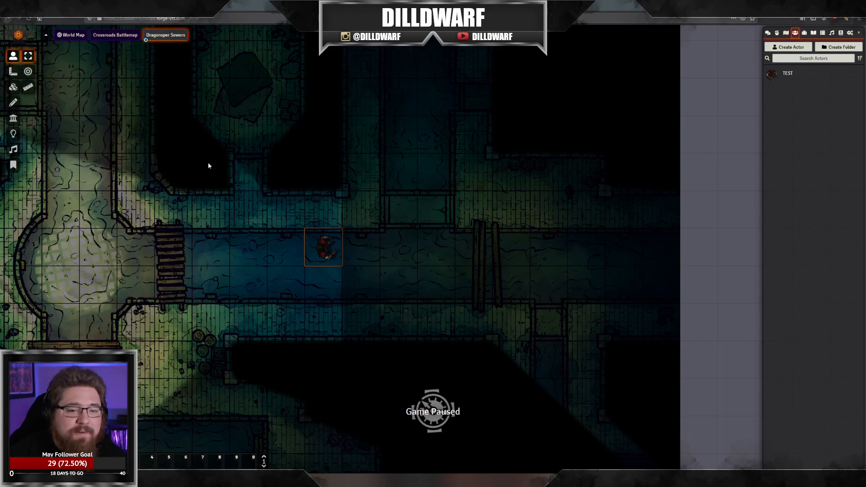
# Step: Set the ethereal wall's direction to Left, keeping its movement restriction at None and perception restriction at Normal
pyautogui.click(13, 118)
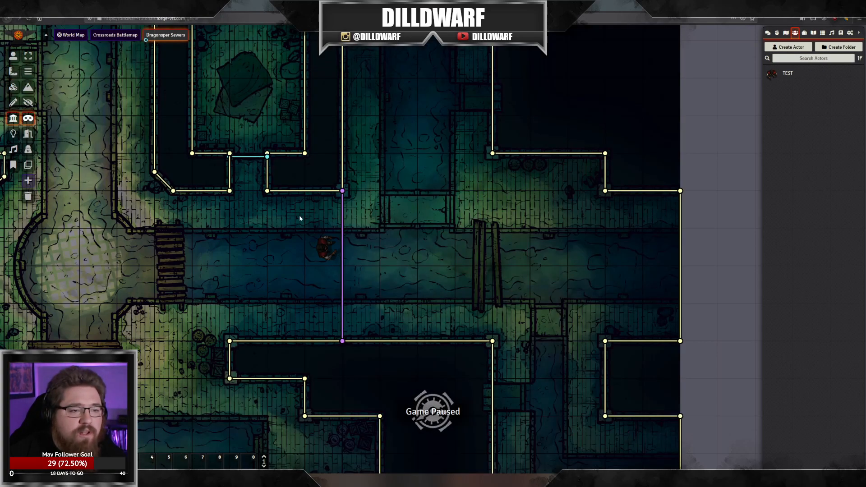
pyautogui.doubleClick(343, 193)
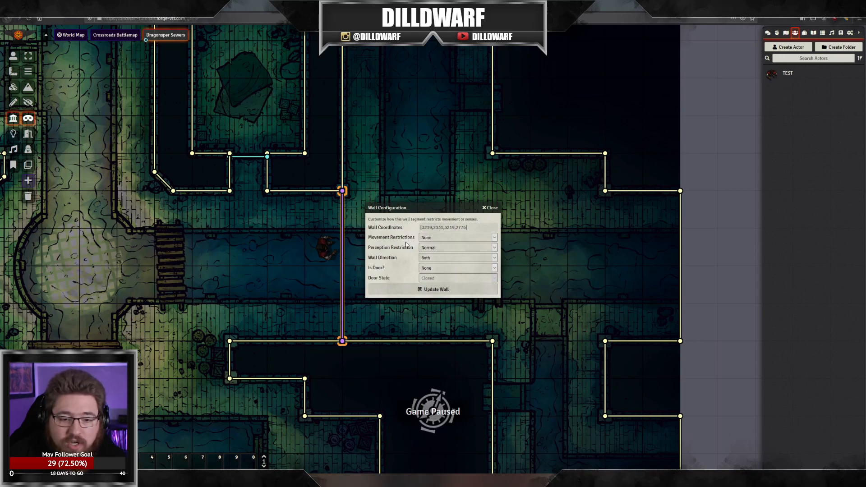
pyautogui.click(425, 238)
pyautogui.click(428, 243)
pyautogui.click(432, 248)
pyautogui.click(430, 256)
pyautogui.click(430, 258)
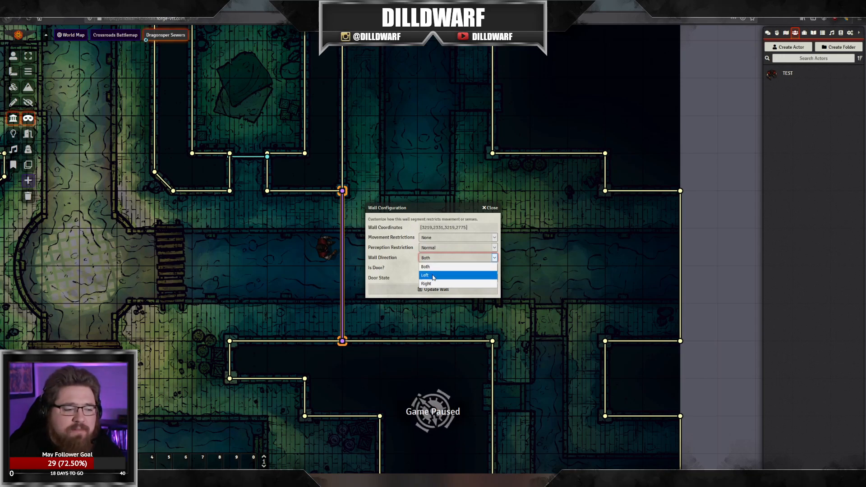
pyautogui.click(433, 276)
pyautogui.click(432, 289)
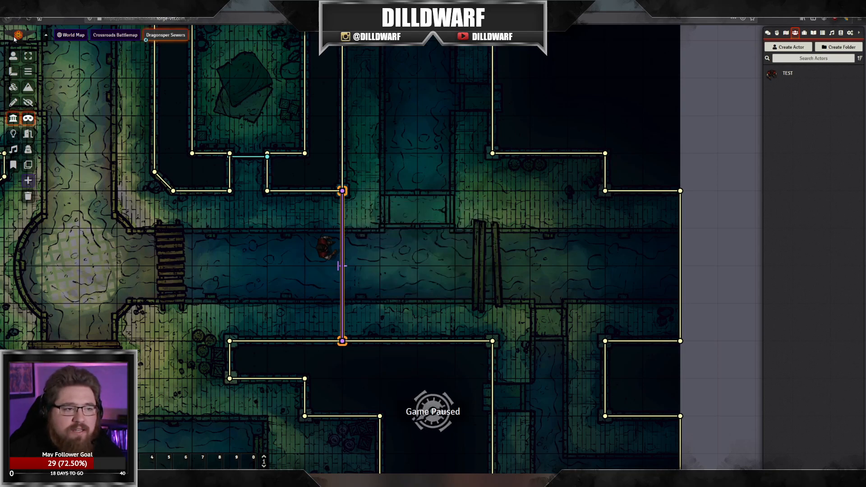
# Step: Test the one-way ethereal wall by moving the token one square east through it and back twice, and deselect the token
pyautogui.click(13, 56)
pyautogui.click(325, 247)
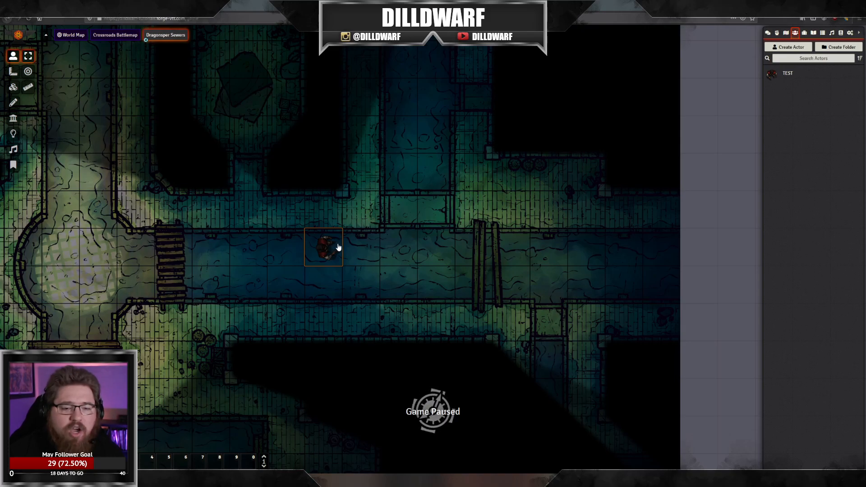
pyautogui.press('Right')
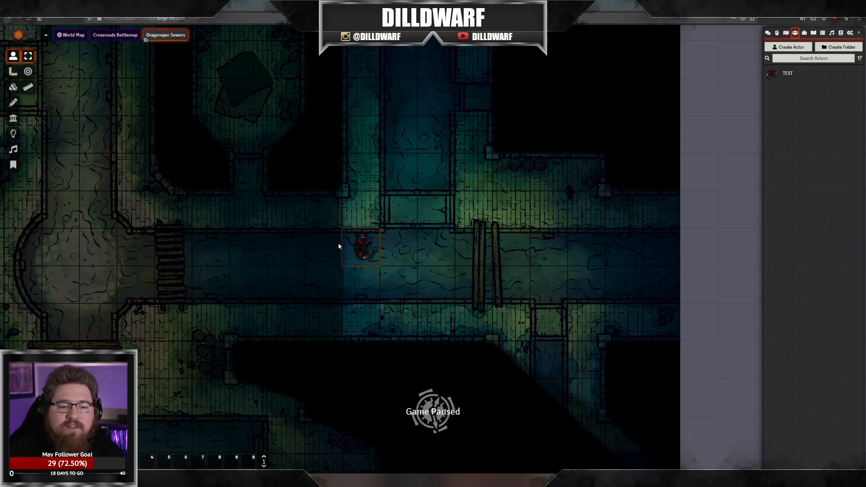
pyautogui.press('Left')
pyautogui.press('Right')
pyautogui.press('Left')
pyautogui.press('Escape')
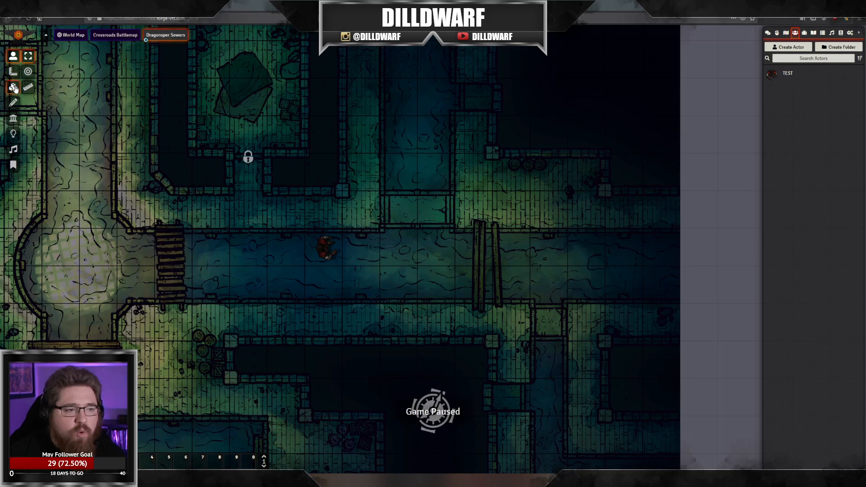
# Step: Configure the wall across the canal with its direction set to Right and its movement restrictions set to Normal
pyautogui.click(13, 117)
pyautogui.click(338, 191)
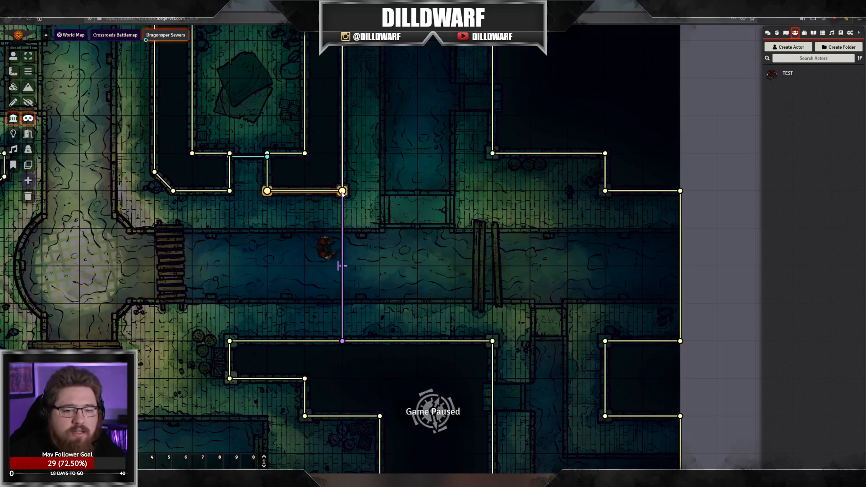
pyautogui.click(341, 266)
pyautogui.doubleClick(341, 266)
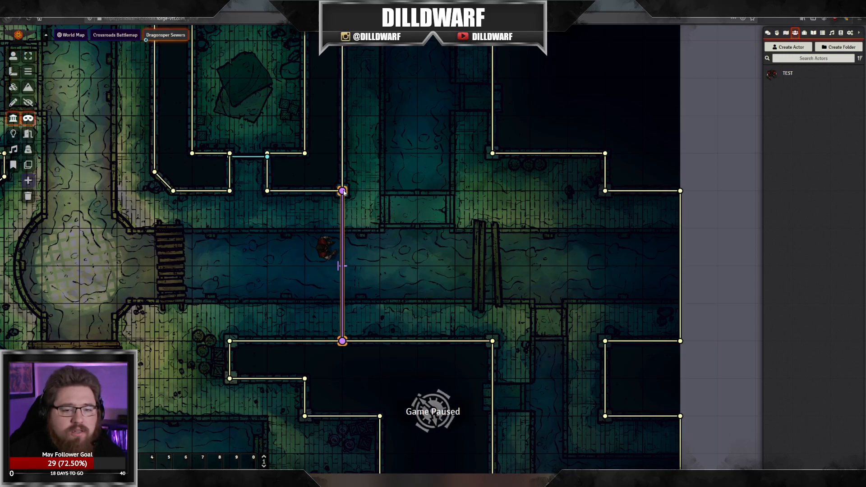
pyautogui.click(432, 258)
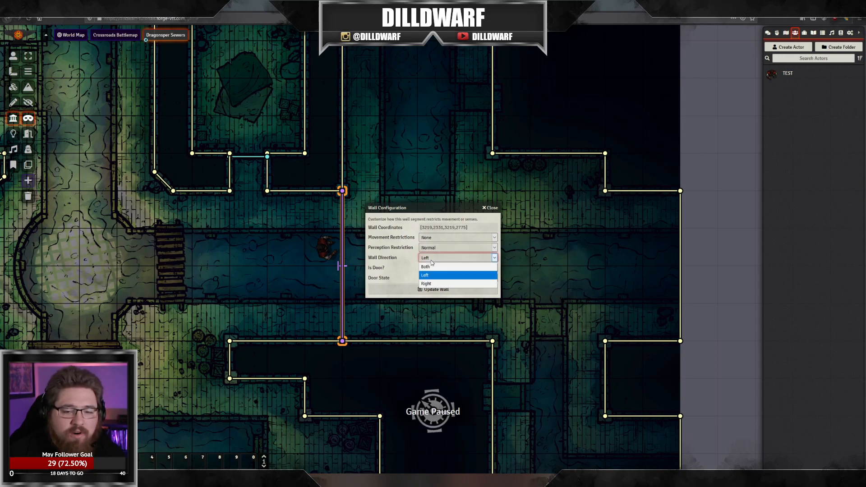
pyautogui.click(431, 284)
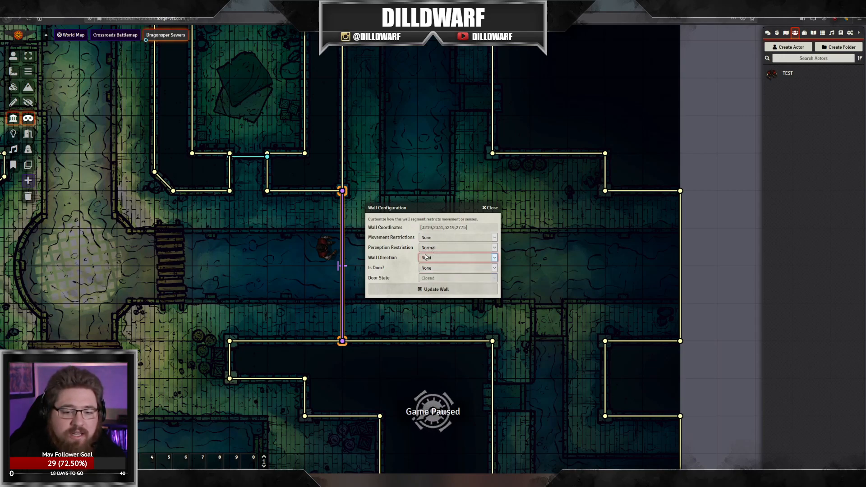
pyautogui.click(432, 239)
pyautogui.click(431, 253)
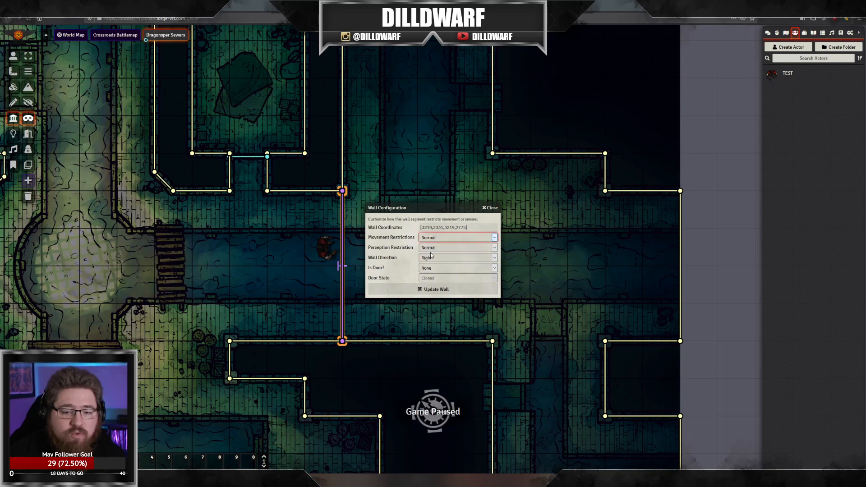
pyautogui.click(430, 291)
# Step: Test the reconfigured wall by moving the token one square east across it, back west, and east again
pyautogui.click(13, 55)
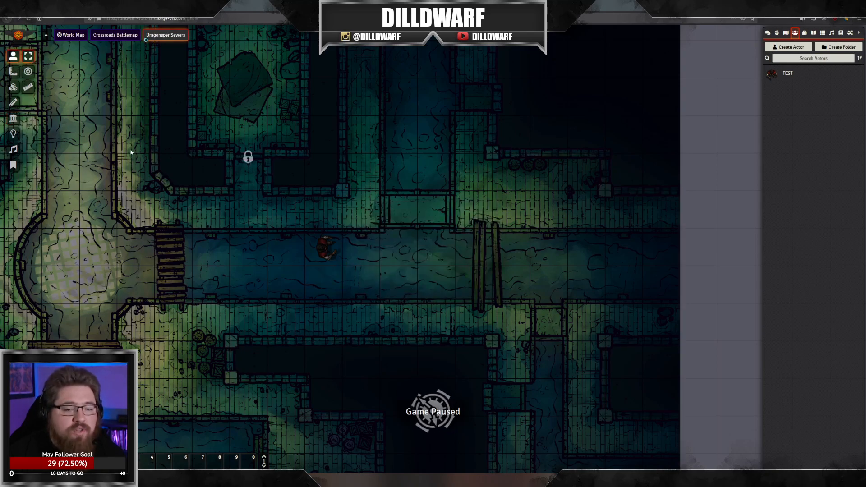
pyautogui.click(324, 253)
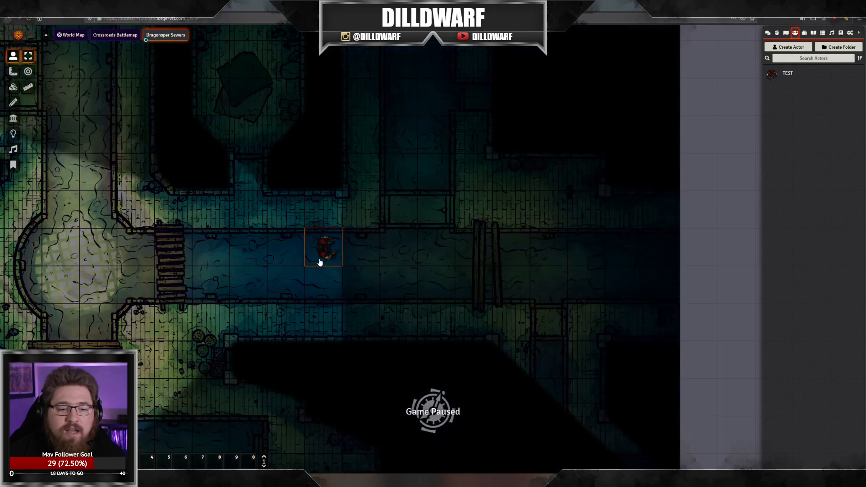
pyautogui.moveTo(321, 260); pyautogui.dragTo(366, 265)
pyautogui.press('Escape')
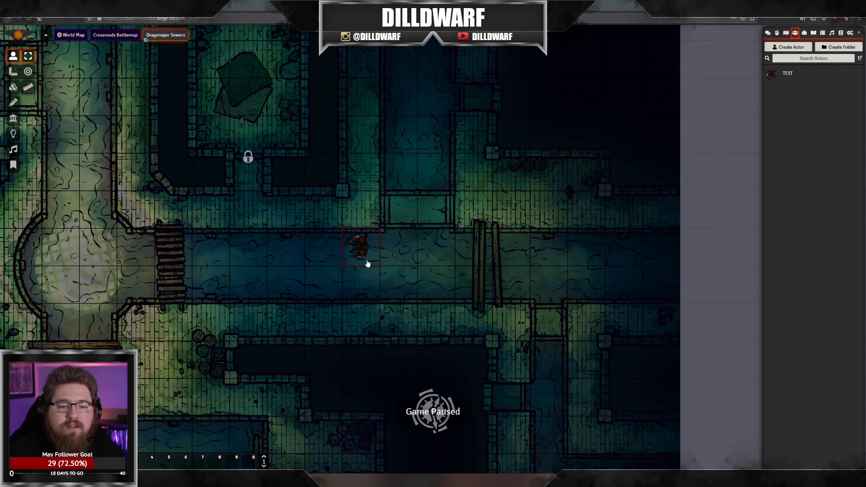
pyautogui.click(356, 253)
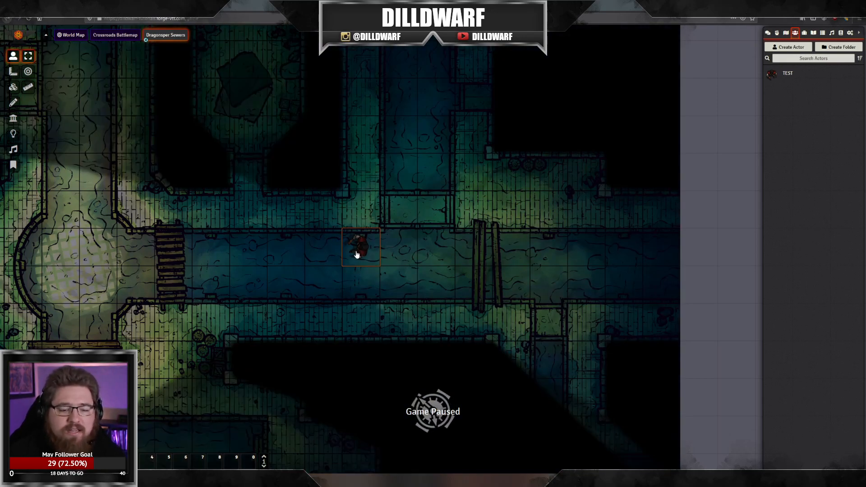
pyautogui.press('Left')
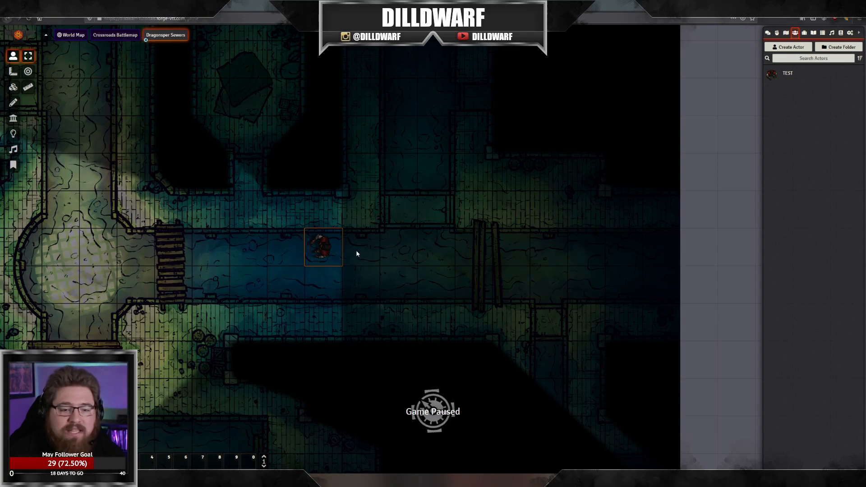
pyautogui.press('Escape')
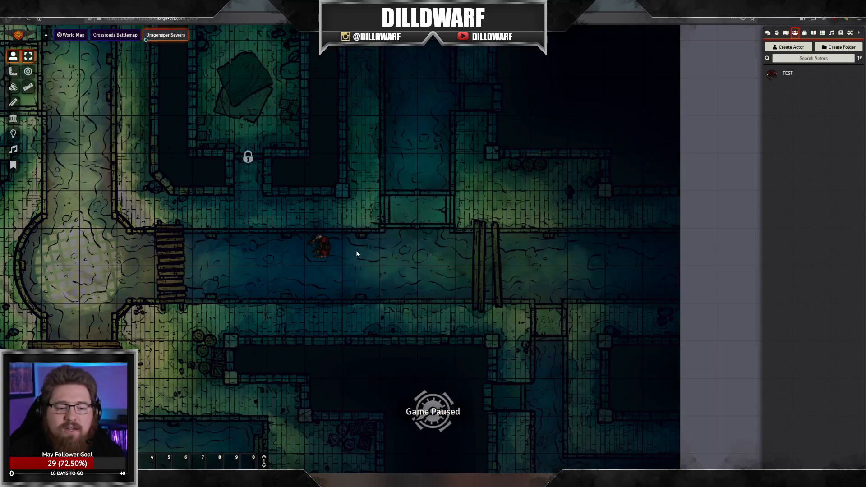
pyautogui.moveTo(333, 247)
pyautogui.mouseDown()
pyautogui.moveTo(366, 249)
pyautogui.moveTo(332, 251)
pyautogui.moveTo(348, 245)
pyautogui.mouseUp()
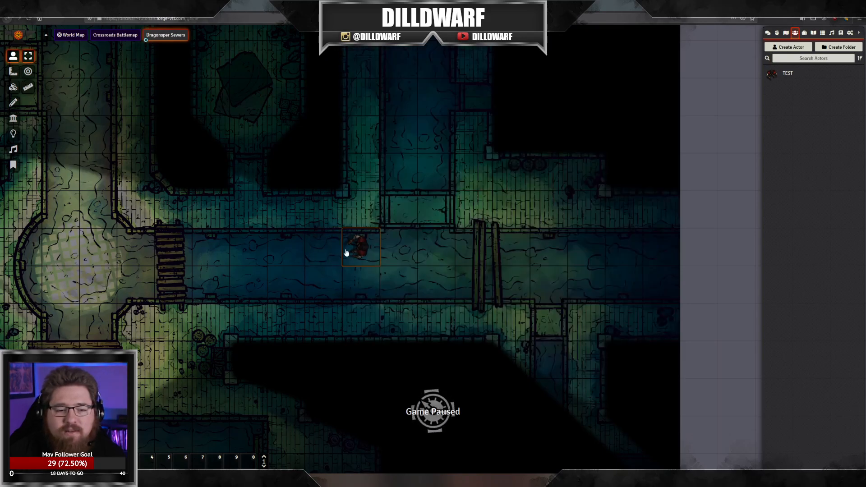
pyautogui.click(13, 119)
pyautogui.doubleClick(342, 193)
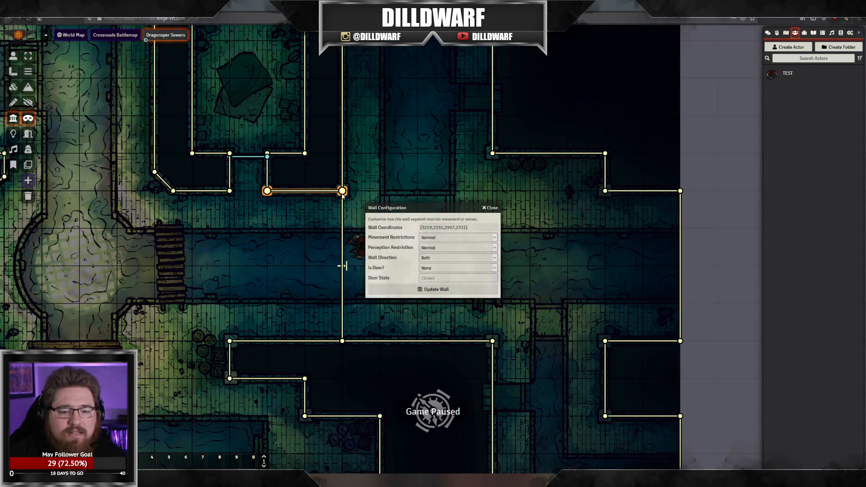
pyautogui.click(438, 259)
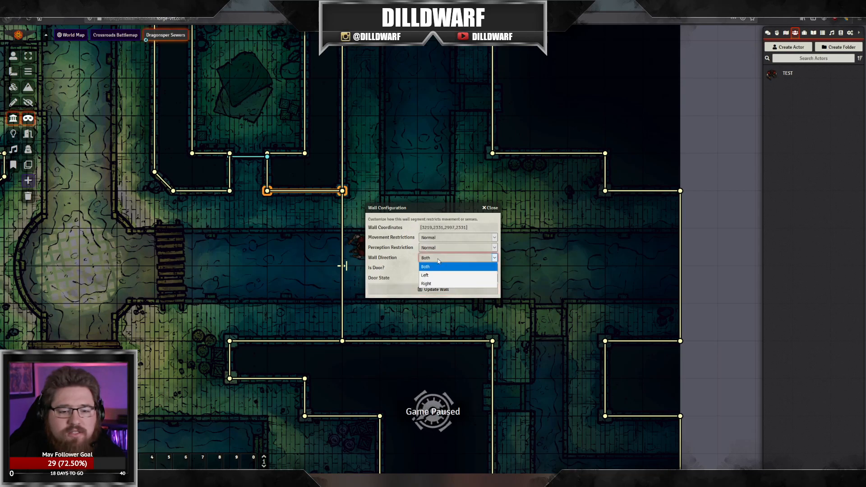
pyautogui.click(438, 257)
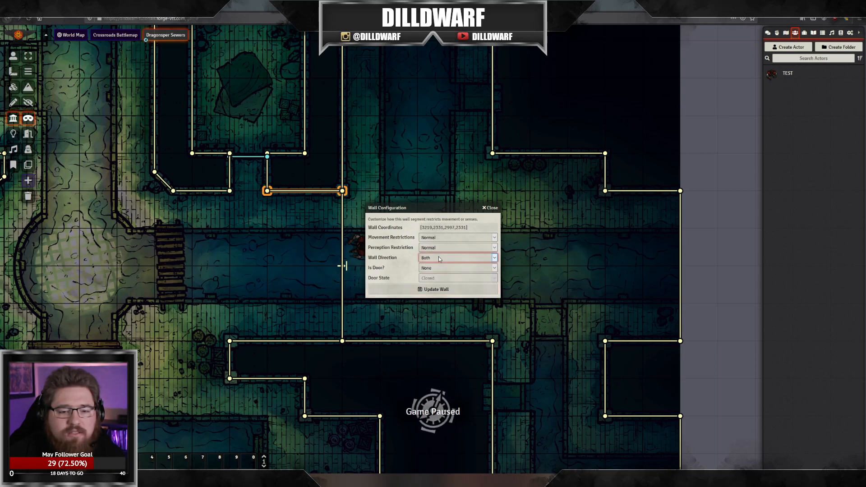
pyautogui.click(487, 211)
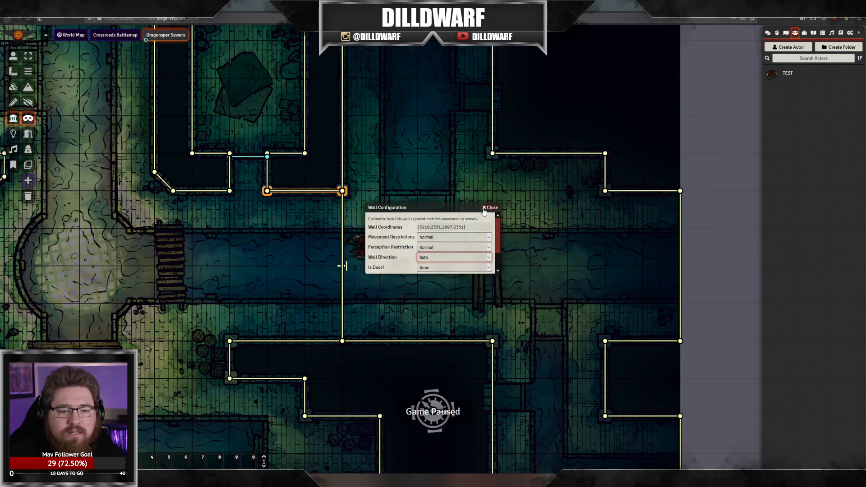
# Step: Set the perception restriction of the one-way wall across the canal to Limited and update the wall
pyautogui.doubleClick(342, 193)
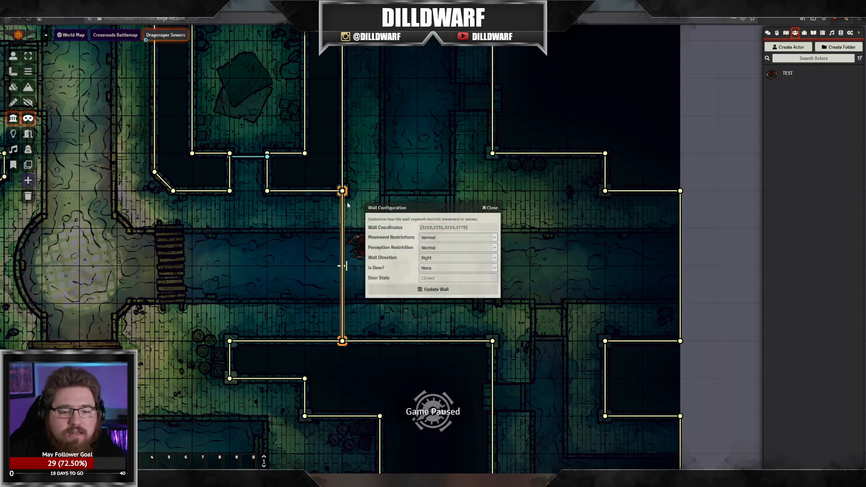
pyautogui.click(430, 249)
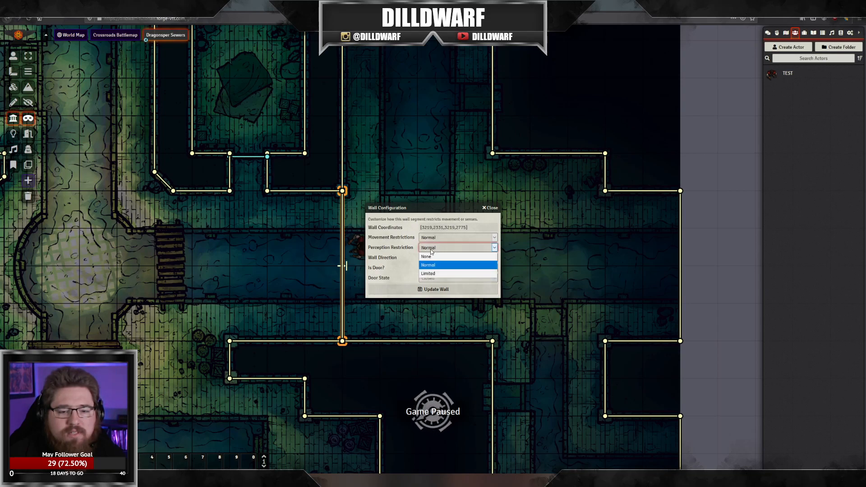
pyautogui.click(432, 273)
pyautogui.click(455, 257)
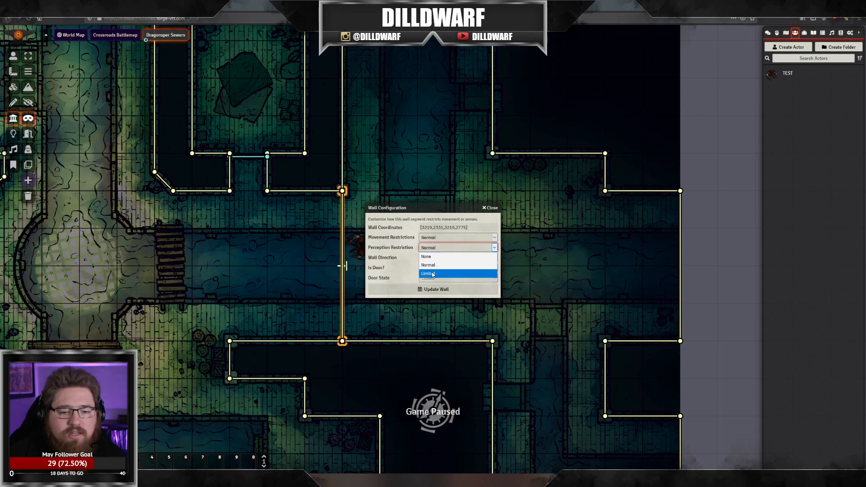
pyautogui.click(433, 273)
pyautogui.click(429, 289)
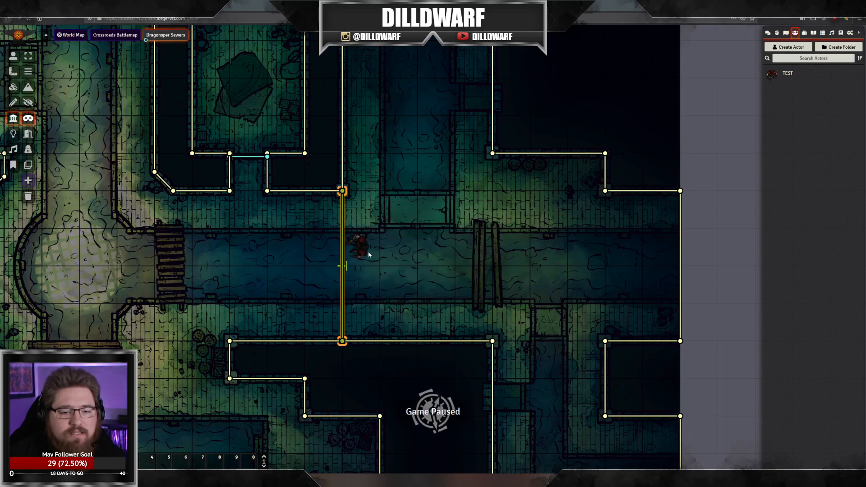
# Step: Test the limited-perception wall by moving the token one square west across it, and deselect the token
pyautogui.click(12, 55)
pyautogui.click(356, 246)
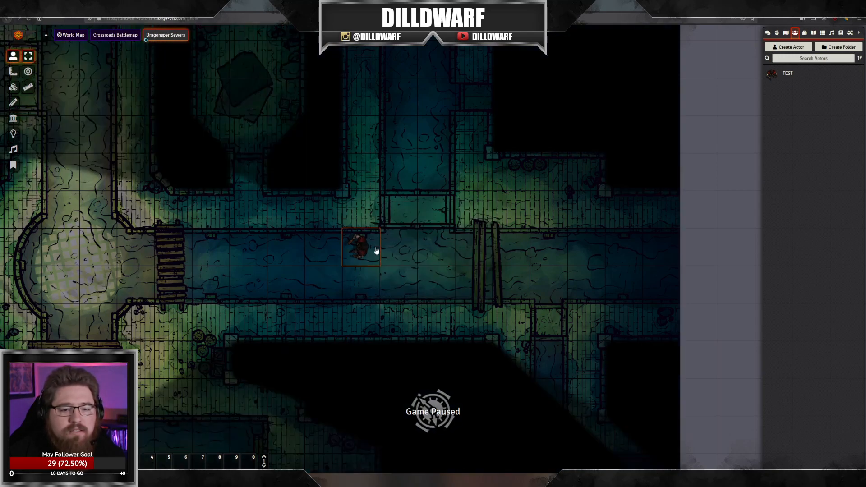
pyautogui.press('Left')
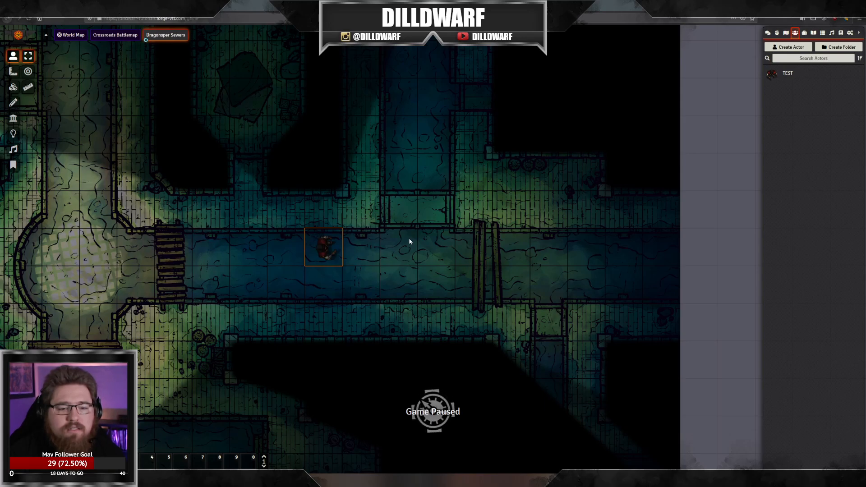
pyautogui.click(410, 240)
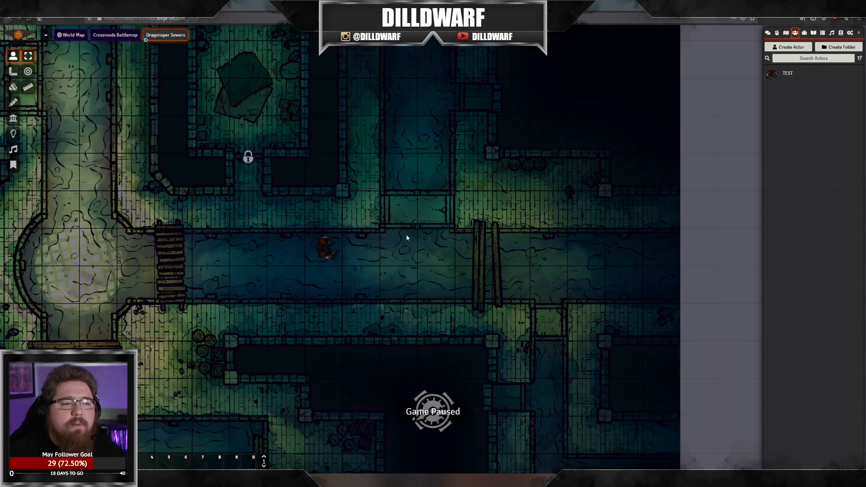
# Step: Delete the one-way wall that crosses the canal
pyautogui.click(13, 86)
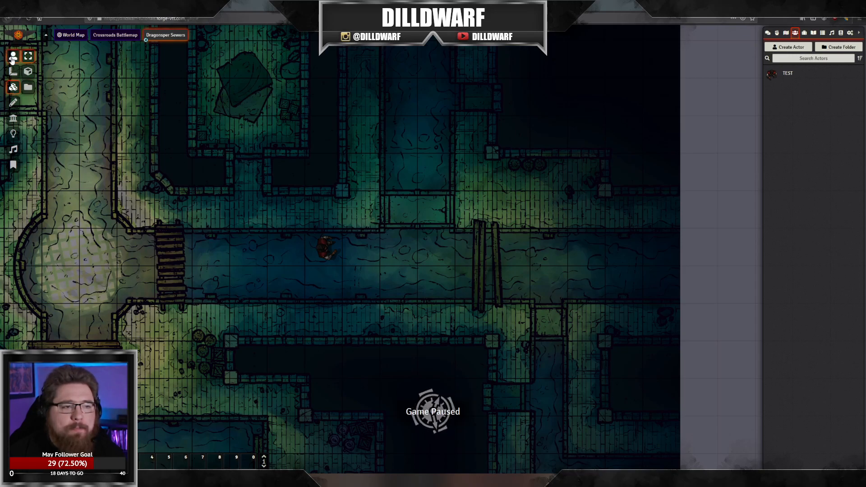
pyautogui.click(15, 120)
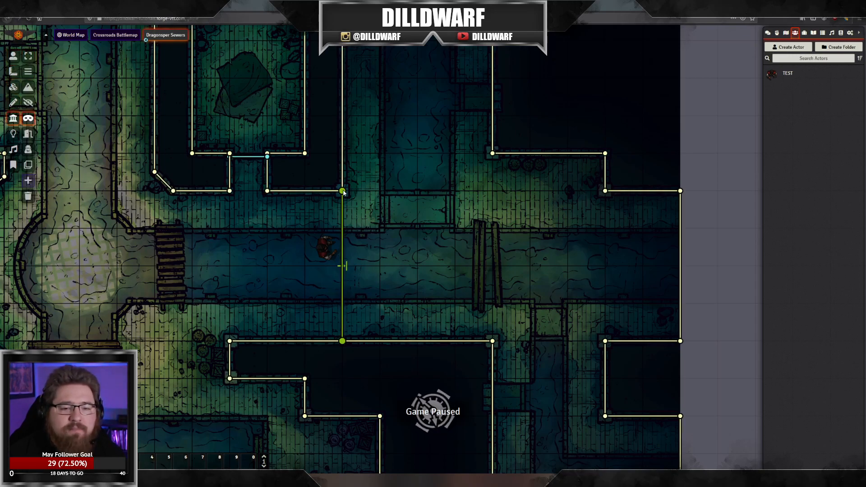
pyautogui.press('Delete')
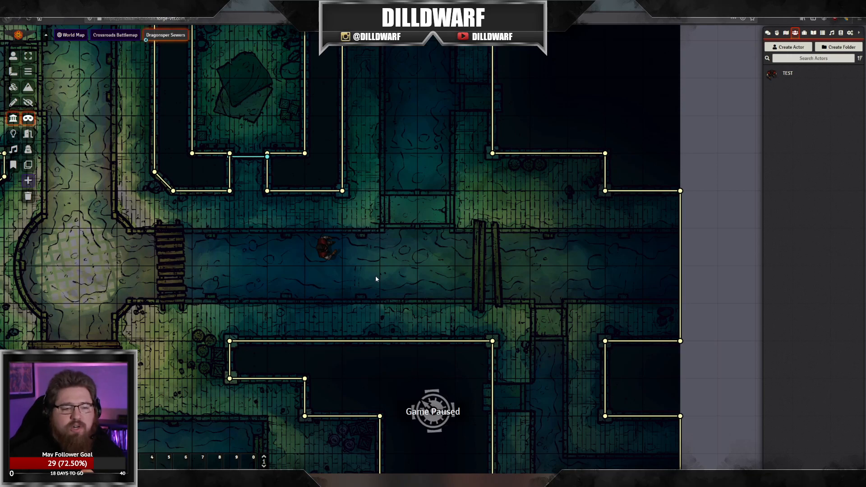
pyautogui.scroll(-5, 420, 272)
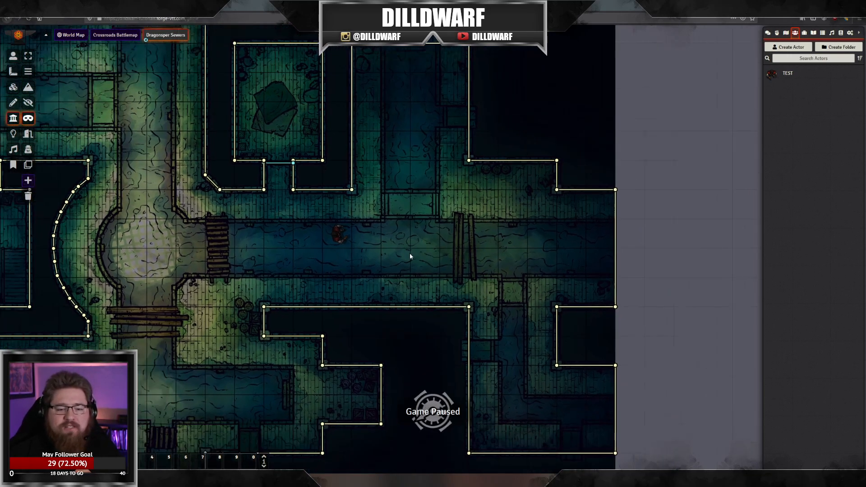
pyautogui.scroll(6, 306, 314)
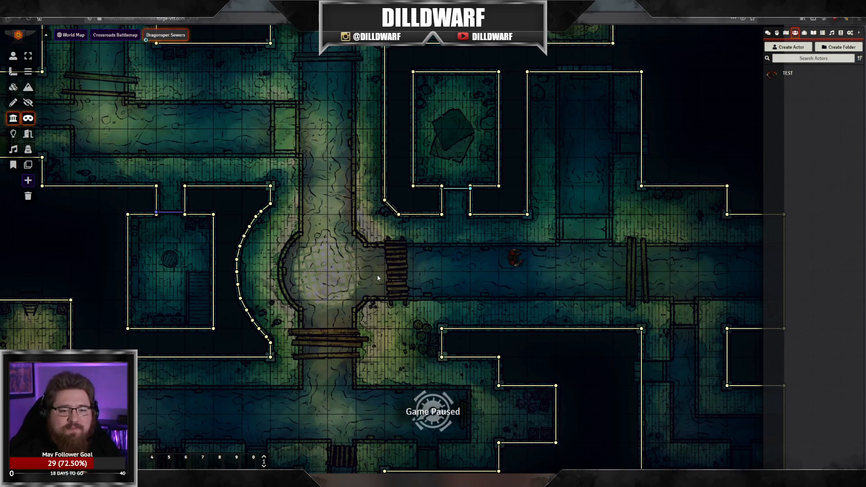
pyautogui.scroll(-1, 378, 272)
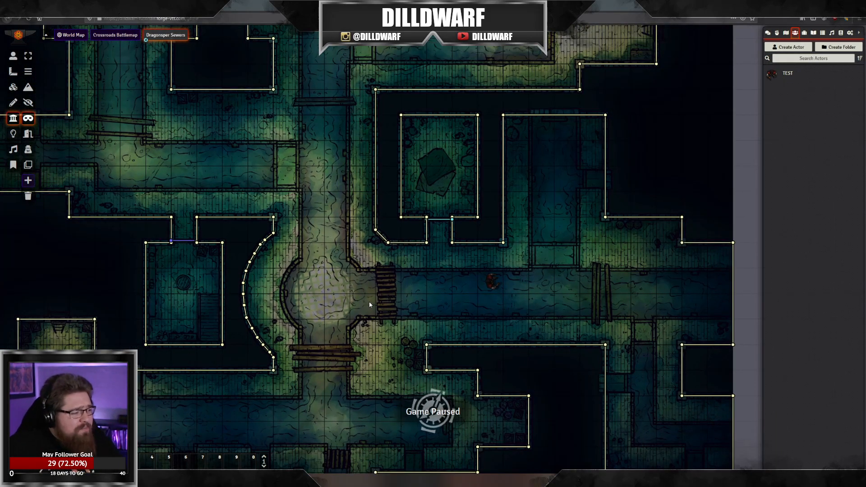
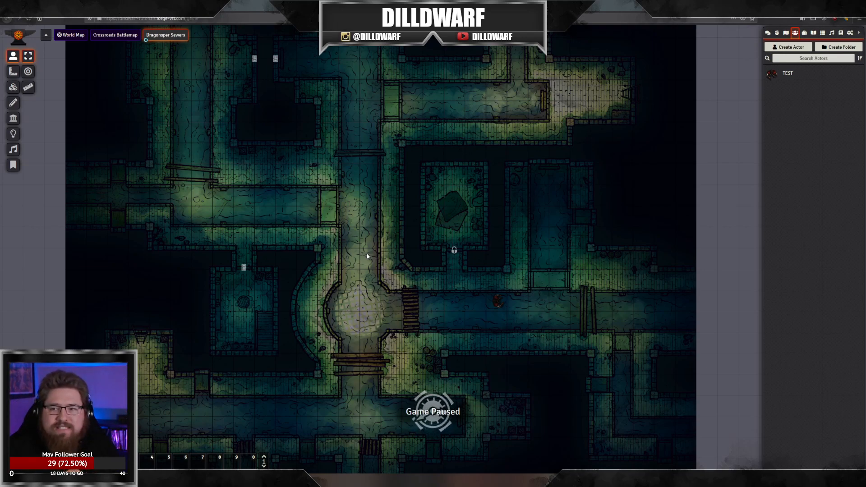
# Step: Switch from the sewers to the World Map scene, closing its scene configuration without changes
pyautogui.click(784, 34)
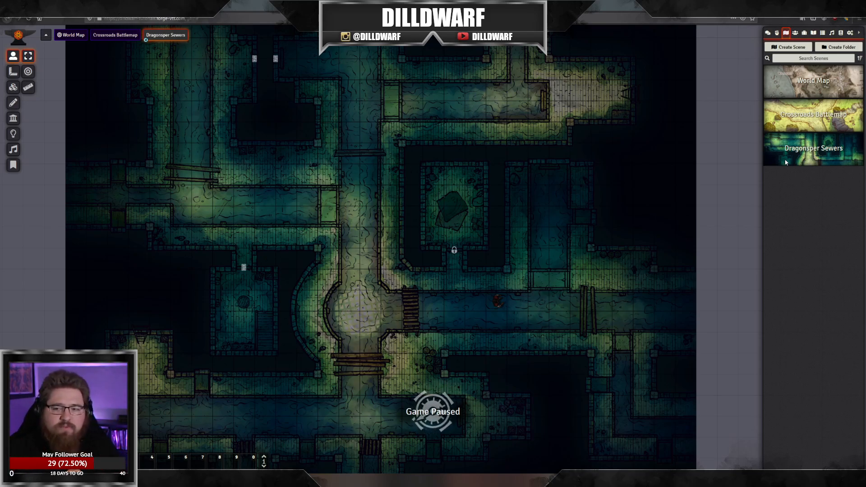
pyautogui.click(814, 82)
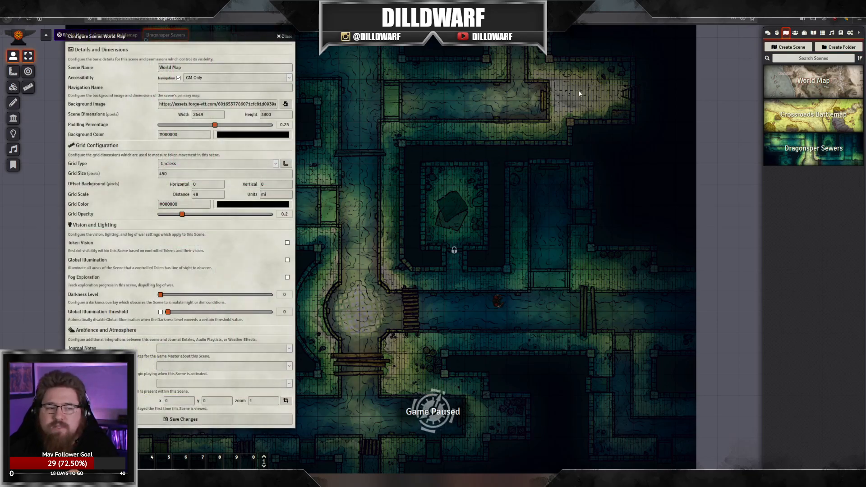
pyautogui.click(287, 36)
pyautogui.click(71, 34)
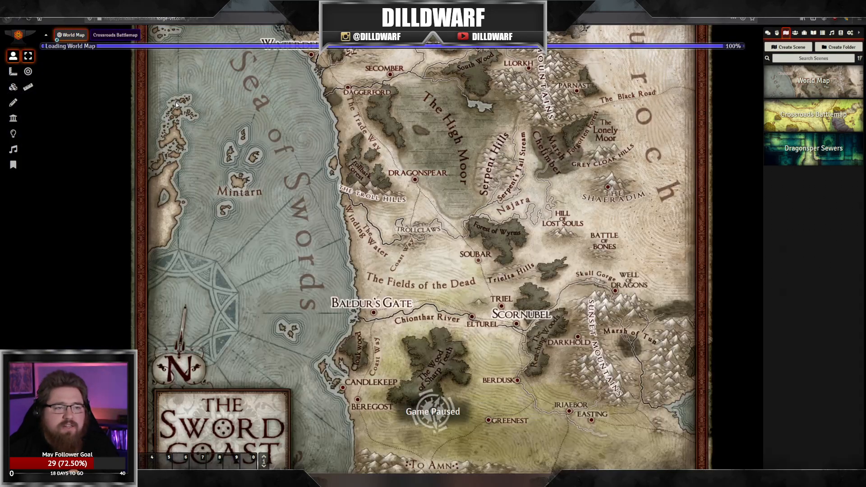
# Step: Place a TEST token at Baldur's Gate on the world map and move it slightly northwest
pyautogui.scroll(14, 289, 134)
pyautogui.moveTo(431, 165); pyautogui.dragTo(393, 209)
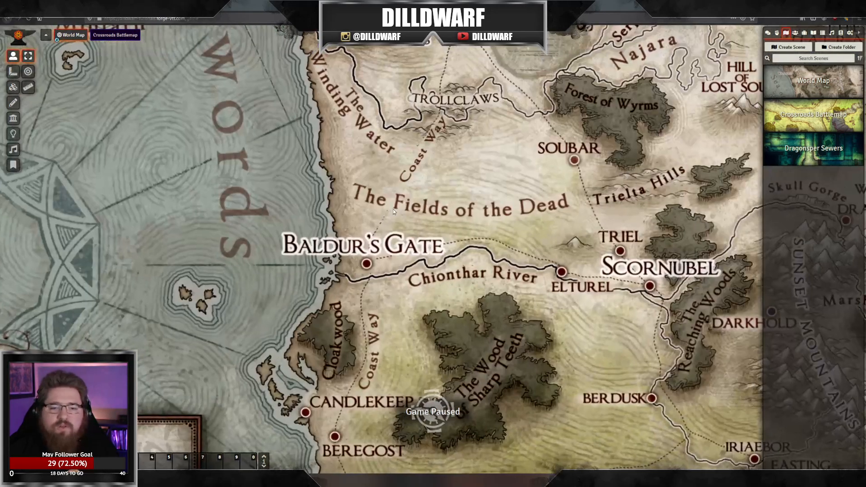
pyautogui.click(795, 33)
pyautogui.moveTo(787, 76); pyautogui.dragTo(381, 266)
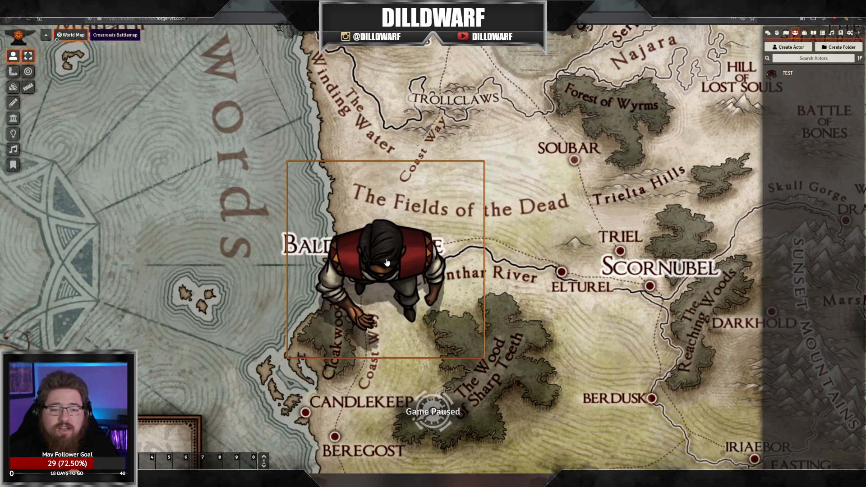
pyautogui.moveTo(382, 235); pyautogui.dragTo(352, 188)
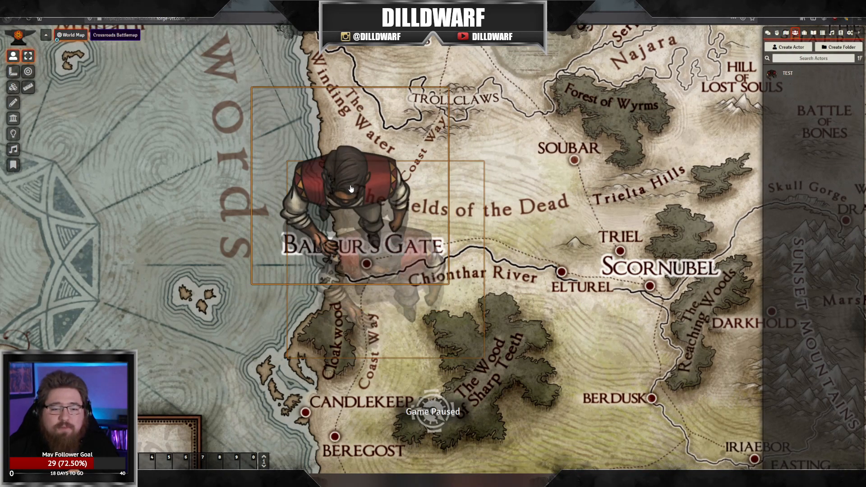
# Step: Examine the TEST token's size against the world map and delete the token
pyautogui.rightClick(386, 180)
pyautogui.scroll(-3, 379, 190)
pyautogui.scroll(-6, 378, 191)
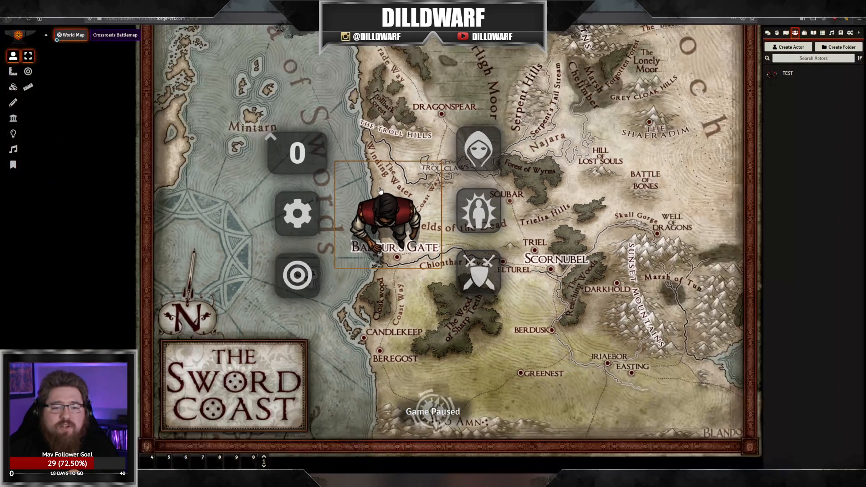
pyautogui.moveTo(395, 121); pyautogui.dragTo(372, 160)
pyautogui.scroll(-2, 378, 172)
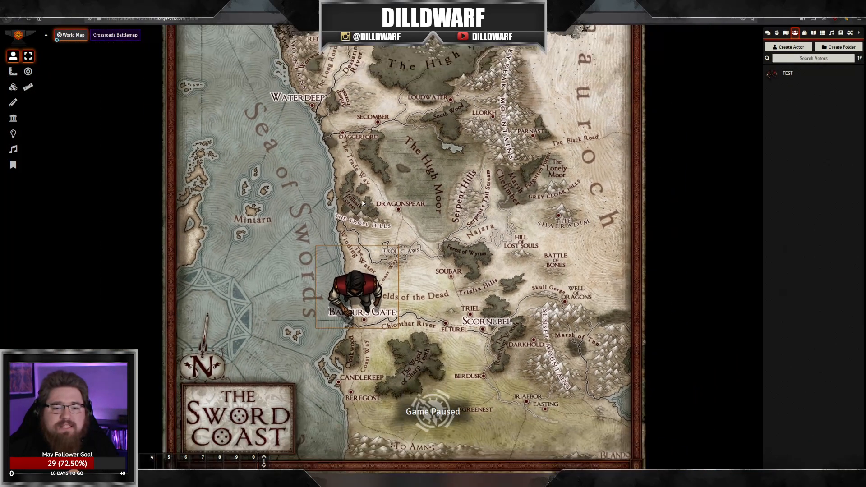
pyautogui.scroll(2, 366, 205)
pyautogui.scroll(-3, 370, 205)
pyautogui.scroll(4, 375, 205)
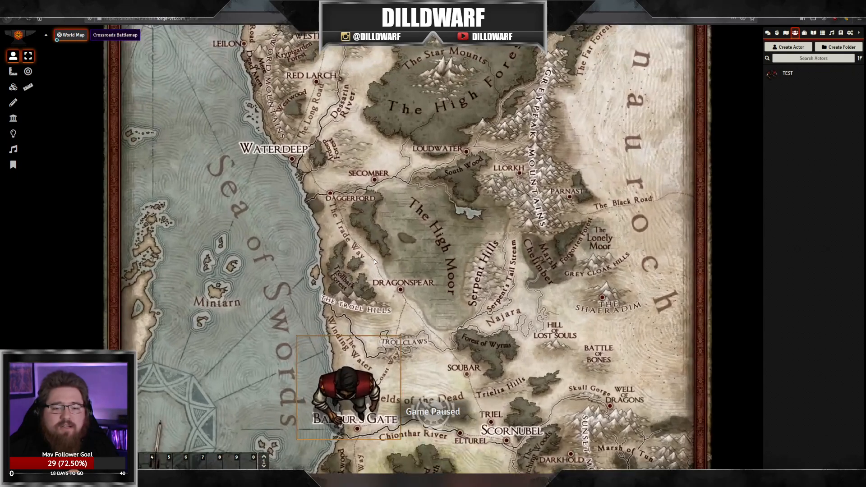
pyautogui.scroll(2, 382, 204)
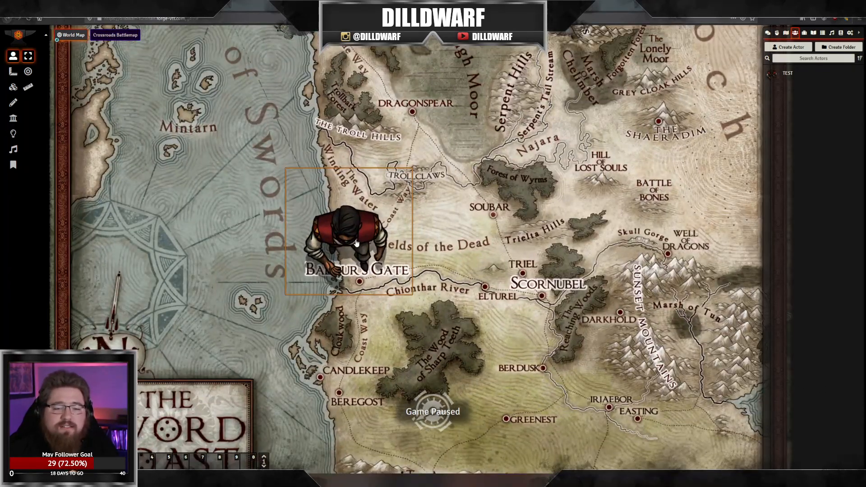
pyautogui.press('Delete')
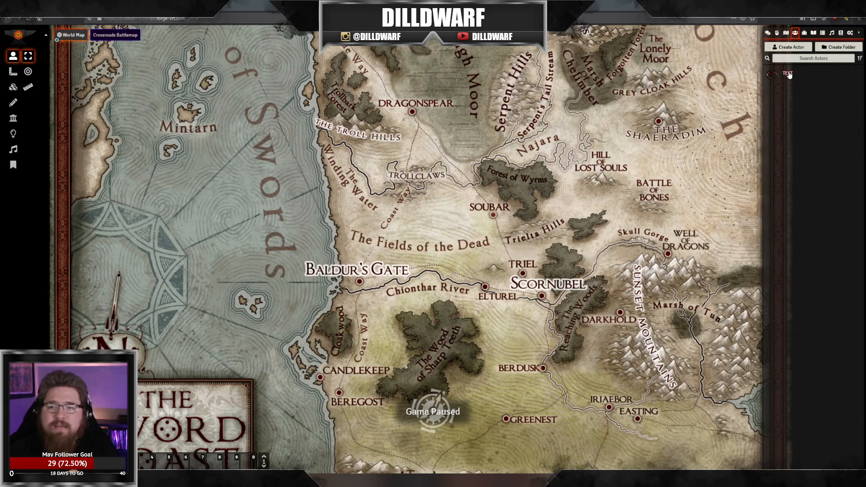
# Step: Place a new TEST token over Baldur's Gate, set its image scale to 0.5, and close the character sheet
pyautogui.moveTo(788, 76); pyautogui.dragTo(357, 276)
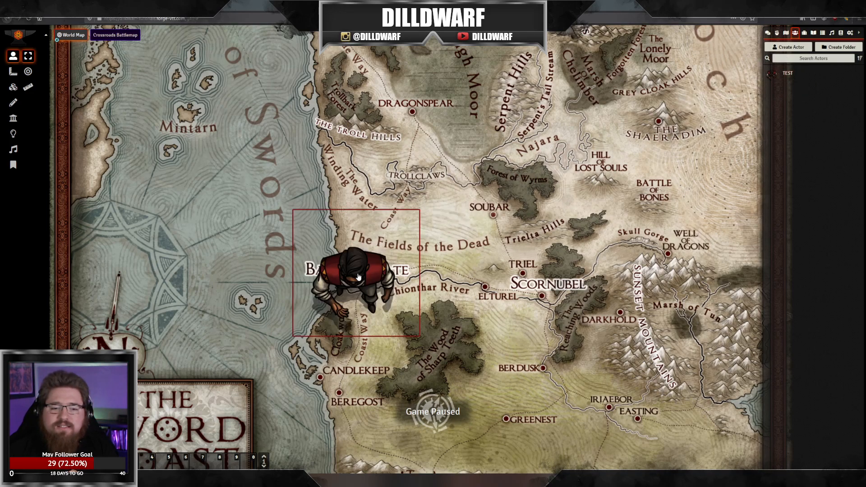
pyautogui.doubleClick(357, 276)
pyautogui.click(527, 140)
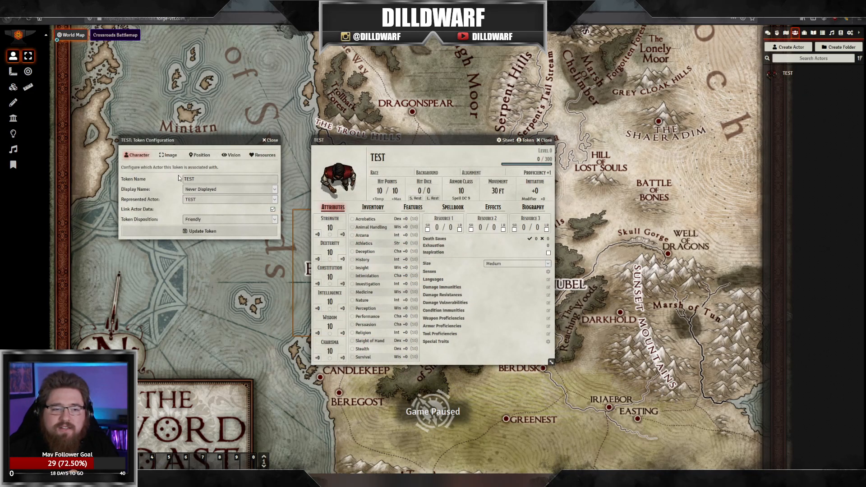
pyautogui.click(169, 156)
pyautogui.moveTo(207, 213); pyautogui.dragTo(188, 216)
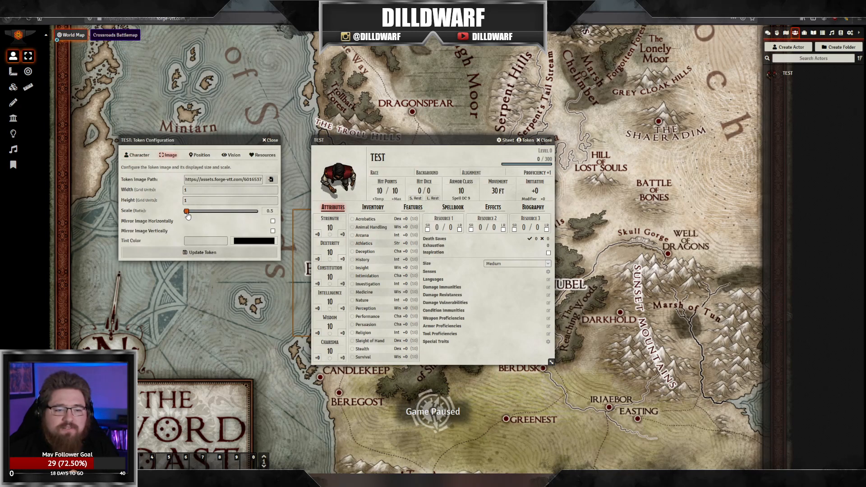
pyautogui.click(203, 253)
pyautogui.click(553, 141)
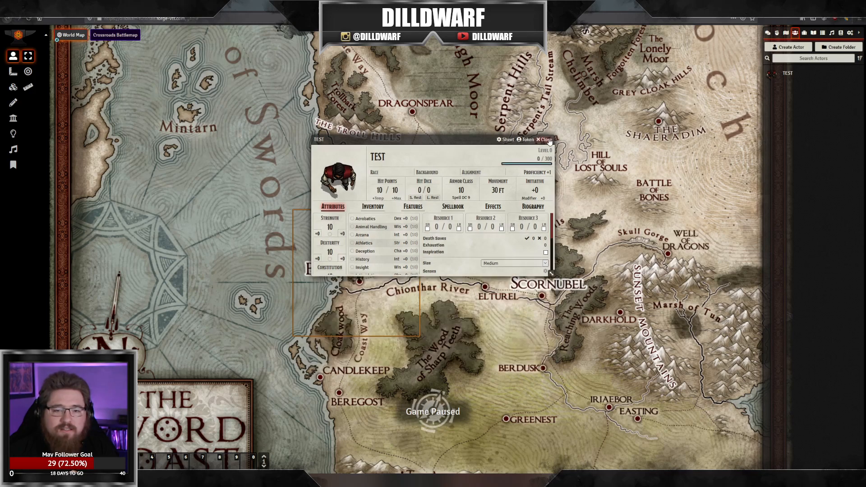
# Step: Set the TEST token's width and height to 0.2 grid units, raise its image scale, and update the token
pyautogui.scroll(1, 362, 270)
pyautogui.scroll(2, 362, 269)
pyautogui.moveTo(364, 270); pyautogui.dragTo(334, 289)
pyautogui.doubleClick(332, 290)
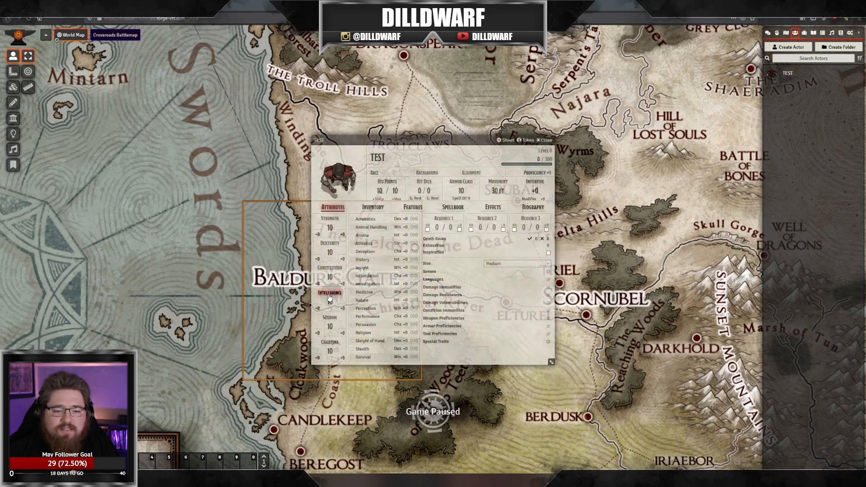
pyautogui.click(525, 140)
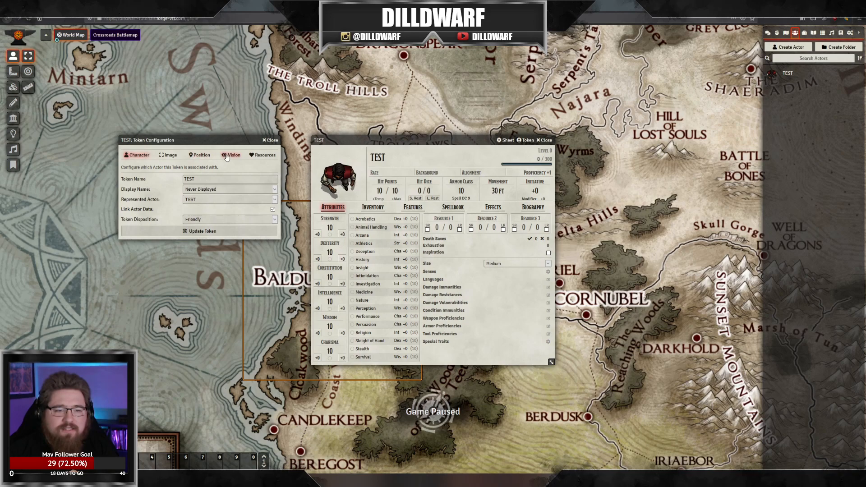
pyautogui.click(167, 156)
pyautogui.doubleClick(194, 190)
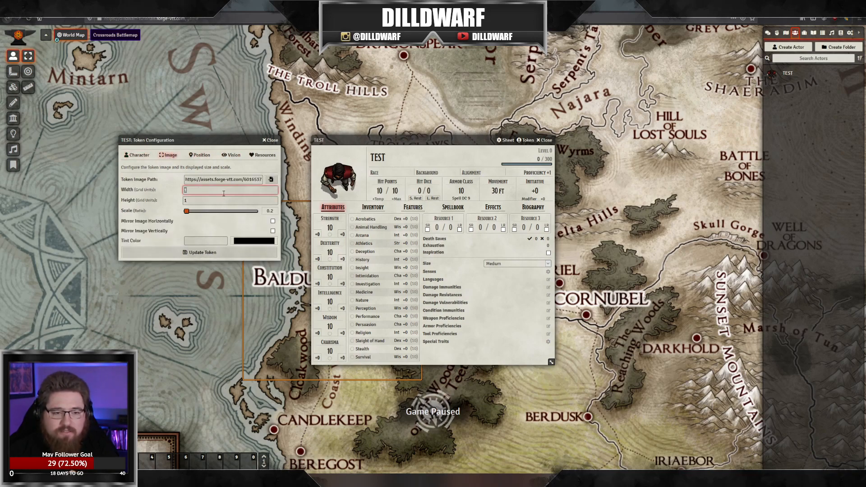
pyautogui.moveTo(193, 211)
pyautogui.mouseDown()
pyautogui.moveTo(220, 211)
pyautogui.moveTo(205, 212)
pyautogui.mouseUp()
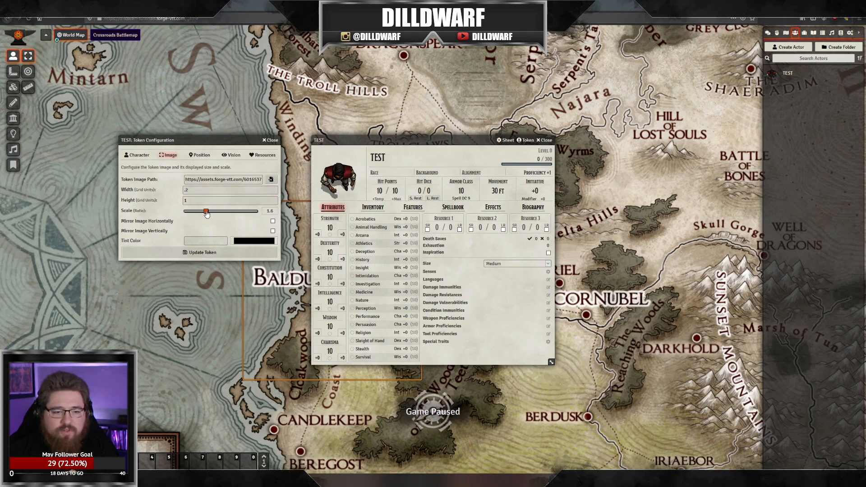
pyautogui.doubleClick(191, 200)
pyautogui.write('.2')
pyautogui.click(214, 251)
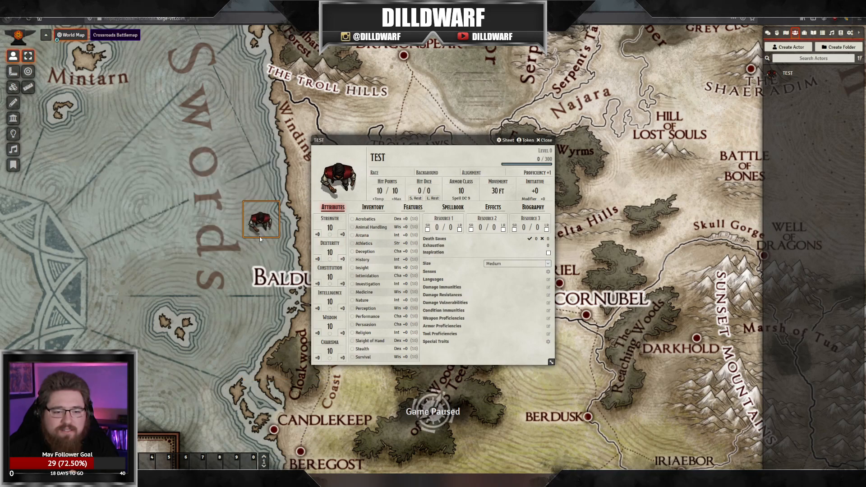
# Step: Close the TEST character sheet and move the resized token onto Baldur's Gate
pyautogui.press('Escape')
pyautogui.moveTo(334, 281)
pyautogui.mouseDown()
pyautogui.moveTo(321, 289)
pyautogui.moveTo(307, 278)
pyautogui.moveTo(328, 295)
pyautogui.mouseUp()
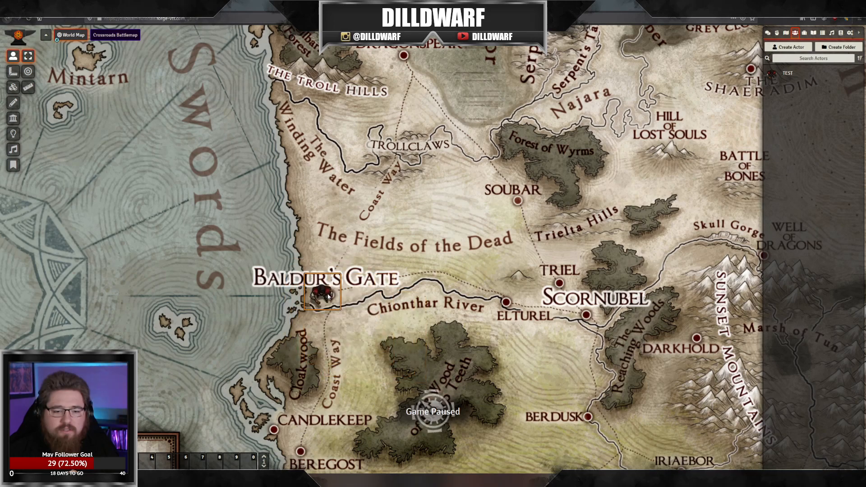
pyautogui.scroll(-2, 365, 276)
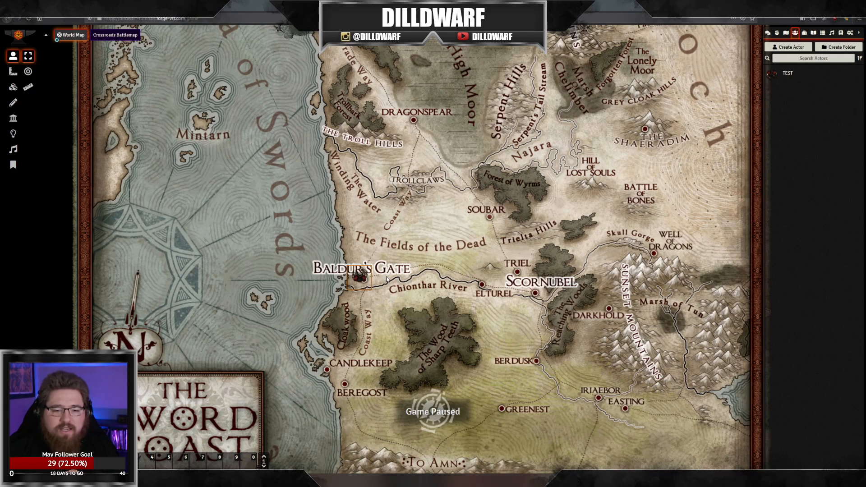
pyautogui.scroll(3, 365, 277)
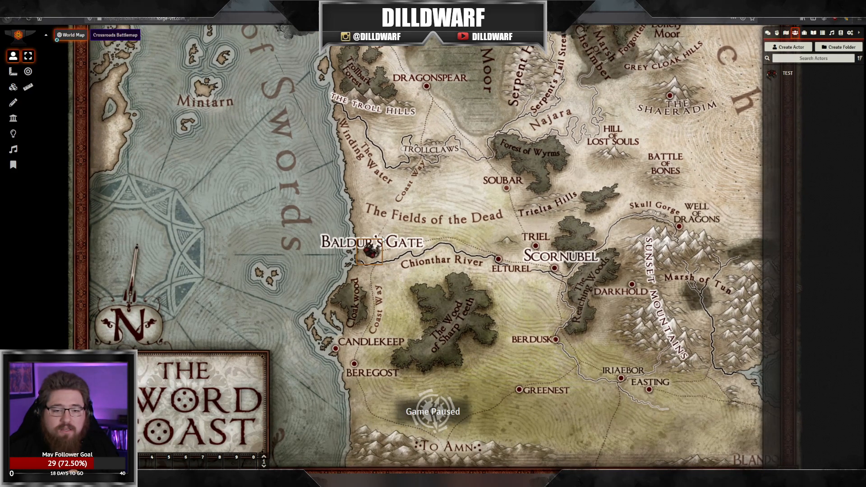
# Step: Move the TEST token to Dragonspear and on to Soubar, and remove it from the map
pyautogui.moveTo(369, 248); pyautogui.dragTo(453, 290)
pyautogui.click(28, 87)
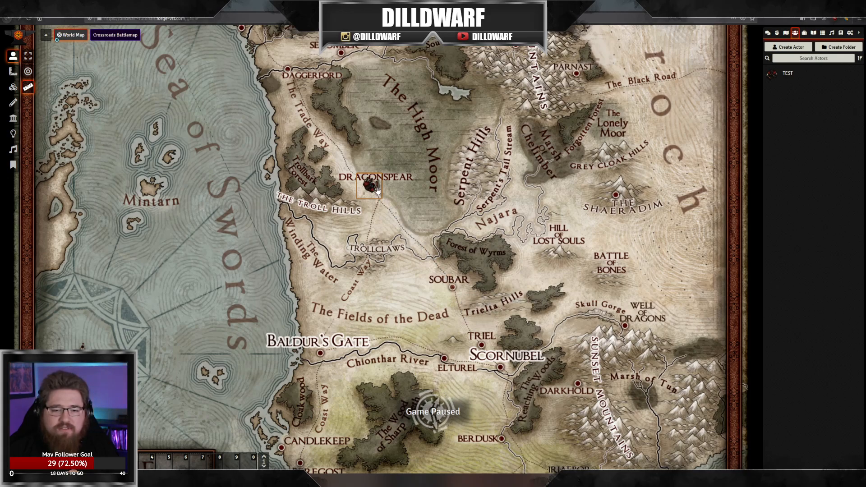
pyautogui.click(28, 56)
pyautogui.moveTo(368, 186); pyautogui.dragTo(452, 287)
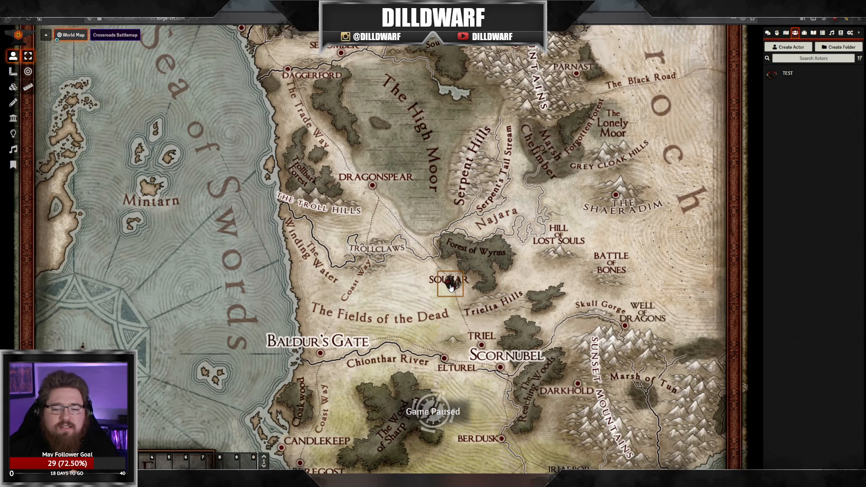
pyautogui.scroll(-3, 321, 251)
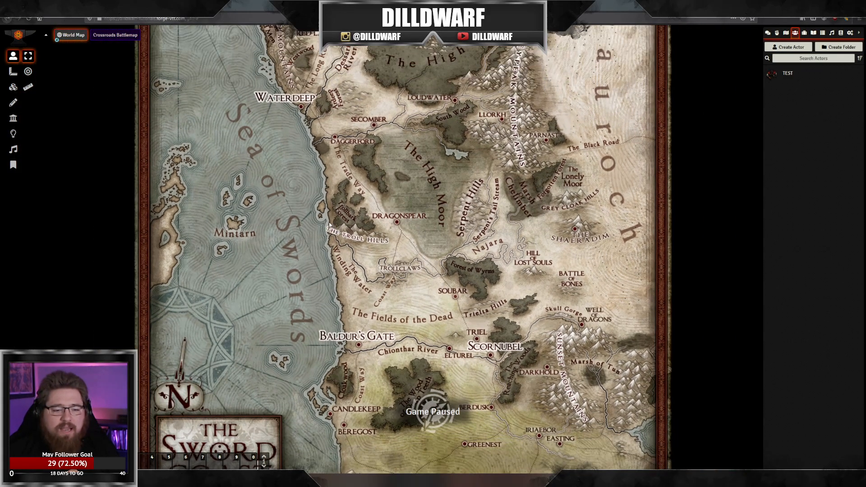
pyautogui.moveTo(330, 225); pyautogui.dragTo(318, 193)
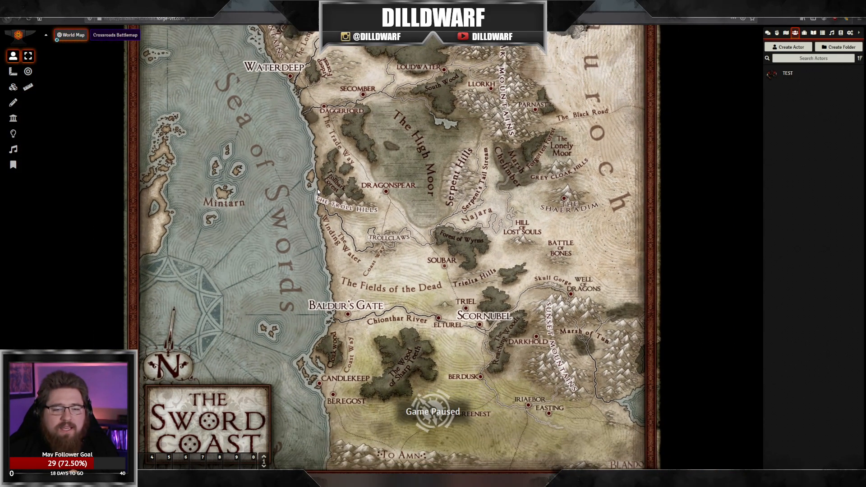
# Step: Open the World Map scene's configuration and set the scene width to 2650 pixels
pyautogui.click(785, 33)
pyautogui.click(832, 83)
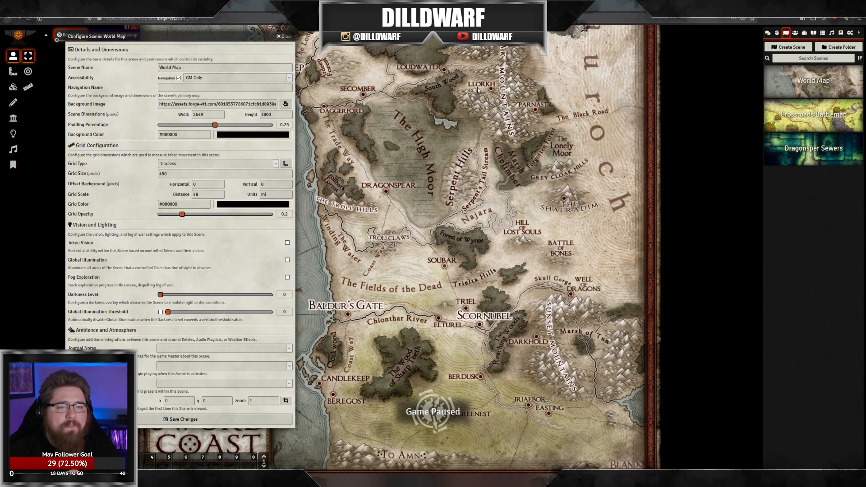
pyautogui.moveTo(202, 115); pyautogui.dragTo(155, 112)
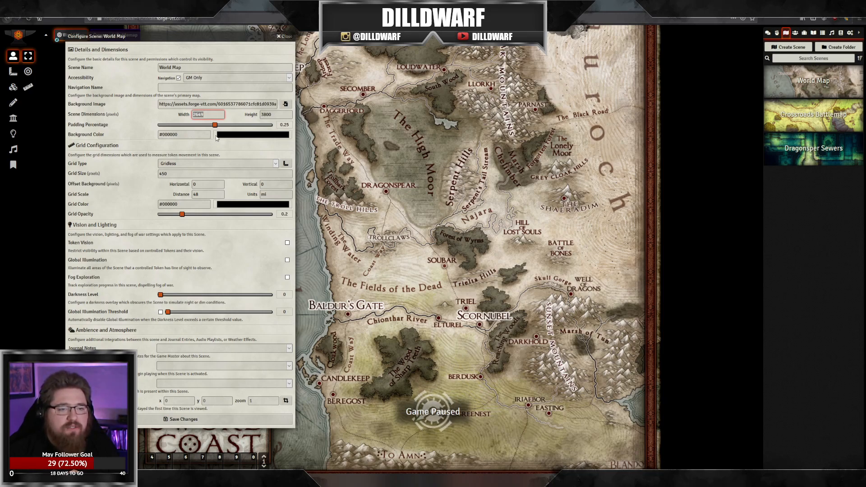
pyautogui.write('1')
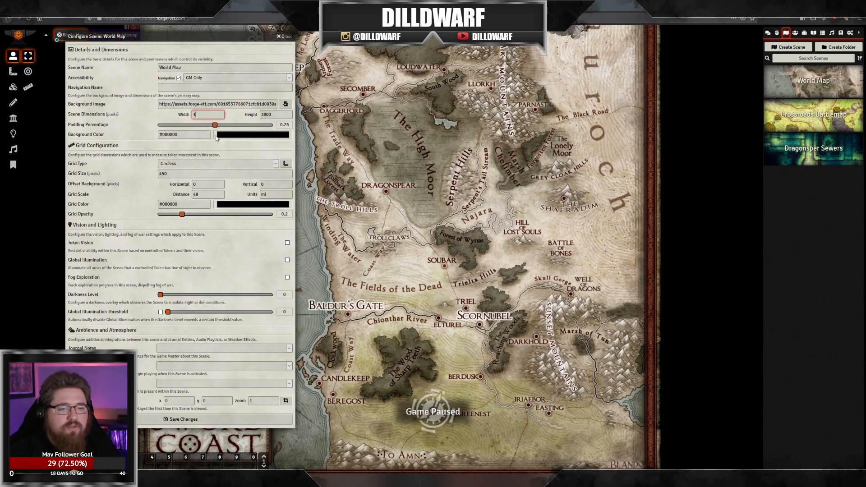
pyautogui.write('650')
pyautogui.hotkey('ctrl', 'a')
pyautogui.write('2')
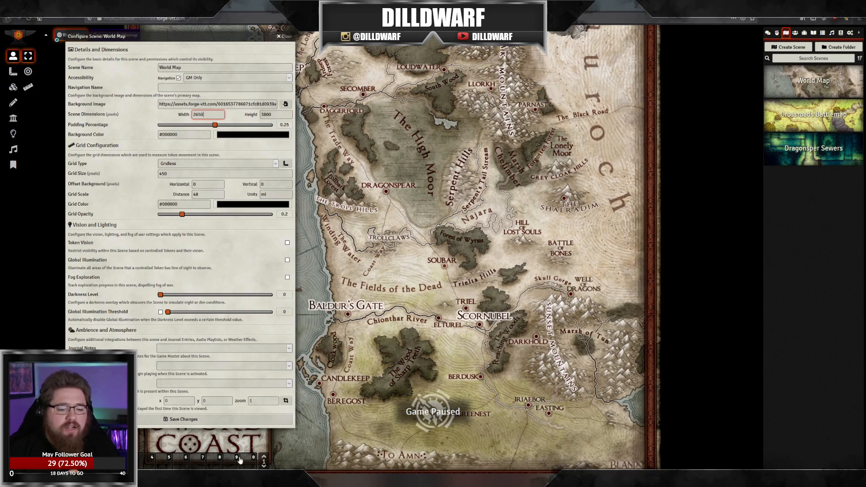
# Step: Switch to Calculator to double 2650, and set the World Map scene's width to 5300 pixels
pyautogui.hotkey('alt', 'Tab')
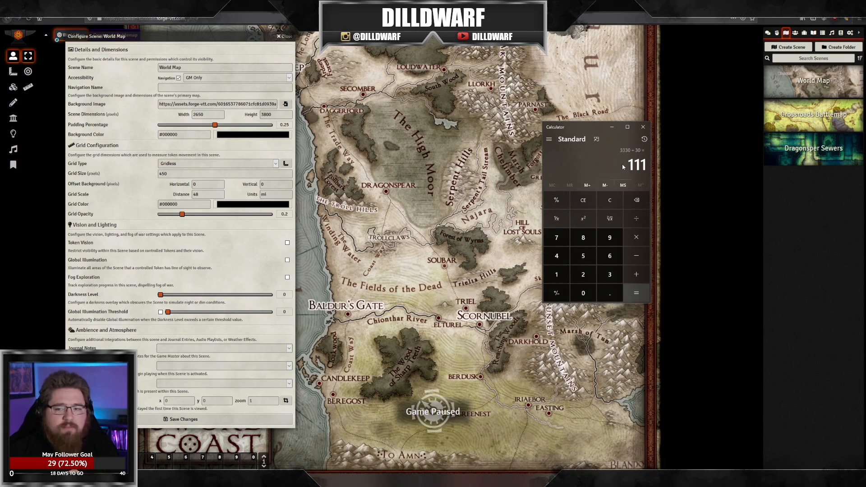
pyautogui.write('2650*2')
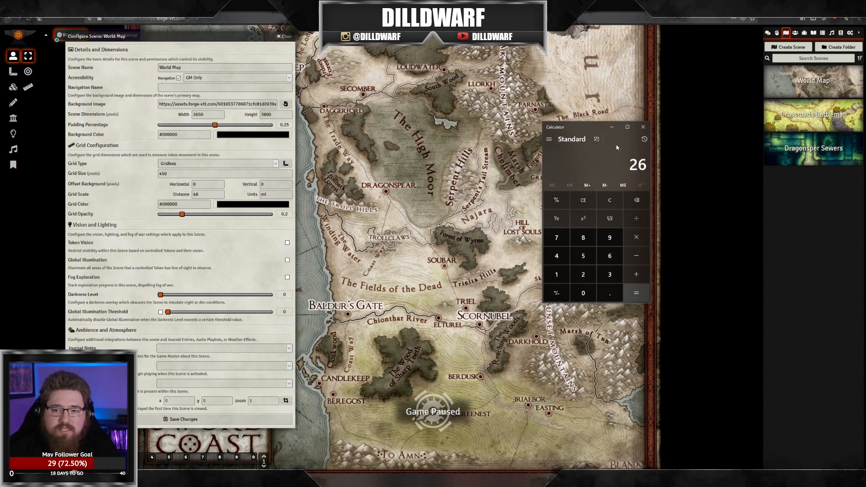
pyautogui.press('Return')
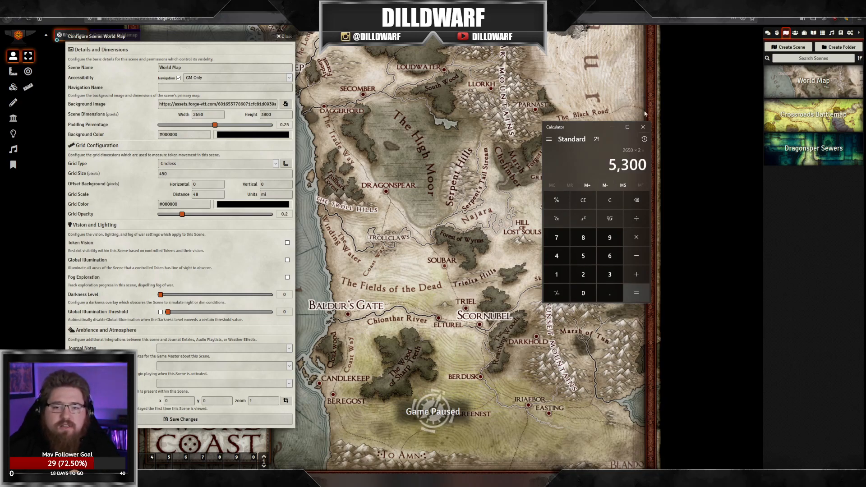
pyautogui.hotkey('alt', 'Tab')
pyautogui.write('53')
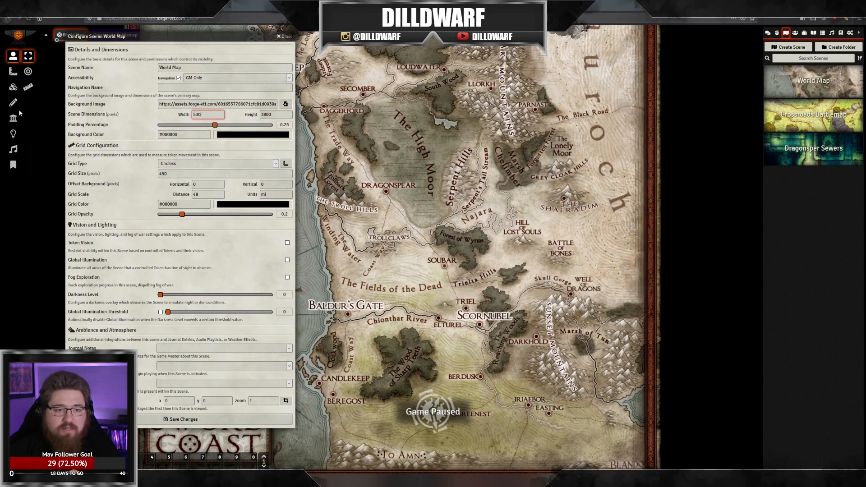
pyautogui.write('00')
pyautogui.press('Tab')
# Step: Double 3800 in Calculator and set the World Map scene's height to 7600 pixels
pyautogui.hotkey('alt', 'Tab')
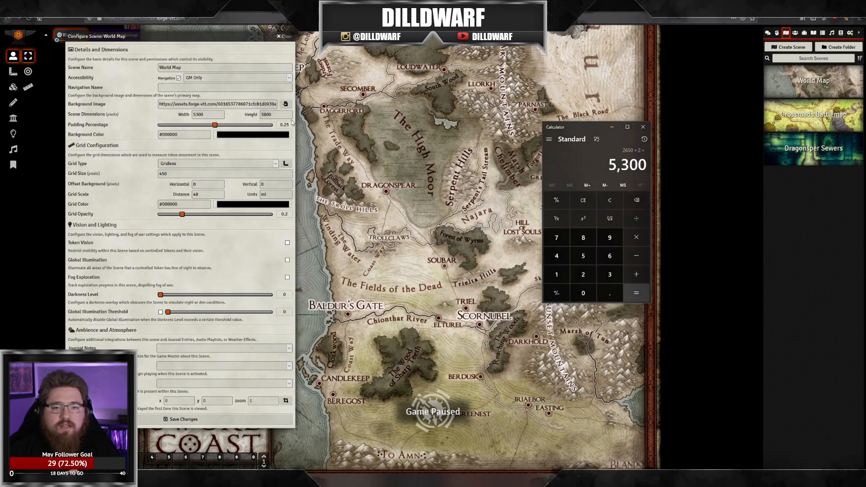
pyautogui.click(600, 272)
pyautogui.click(583, 237)
pyautogui.doubleClick(583, 293)
pyautogui.click(636, 237)
pyautogui.click(583, 274)
pyautogui.click(629, 296)
pyautogui.click(254, 122)
pyautogui.doubleClick(272, 114)
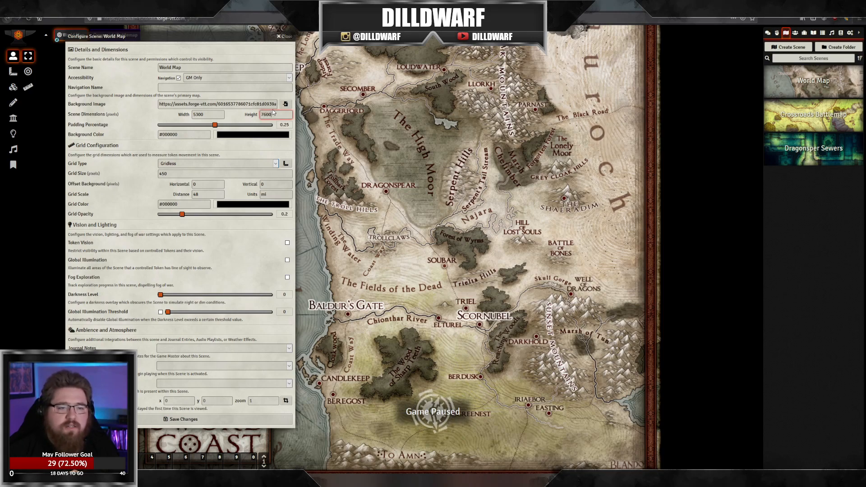
pyautogui.click(242, 120)
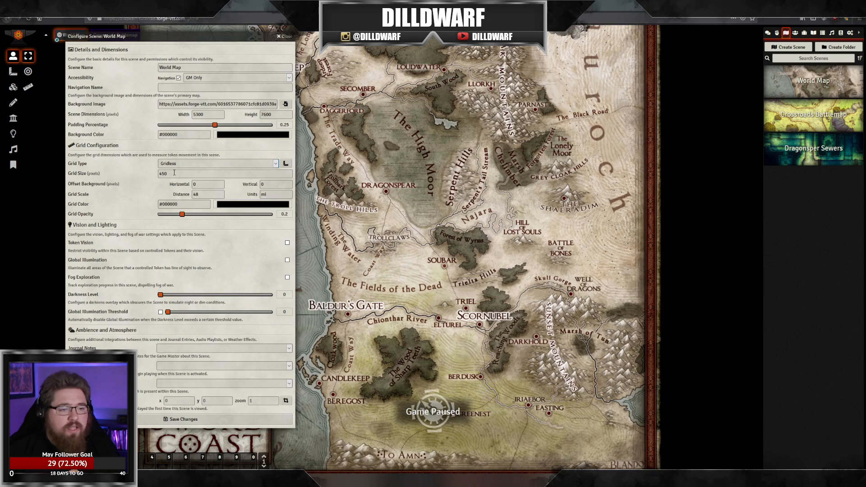
# Step: Set the World Map's grid size to 900 pixels and save the scene, accepting the dimension change
pyautogui.doubleClick(176, 174)
pyautogui.write('900')
pyautogui.click(206, 194)
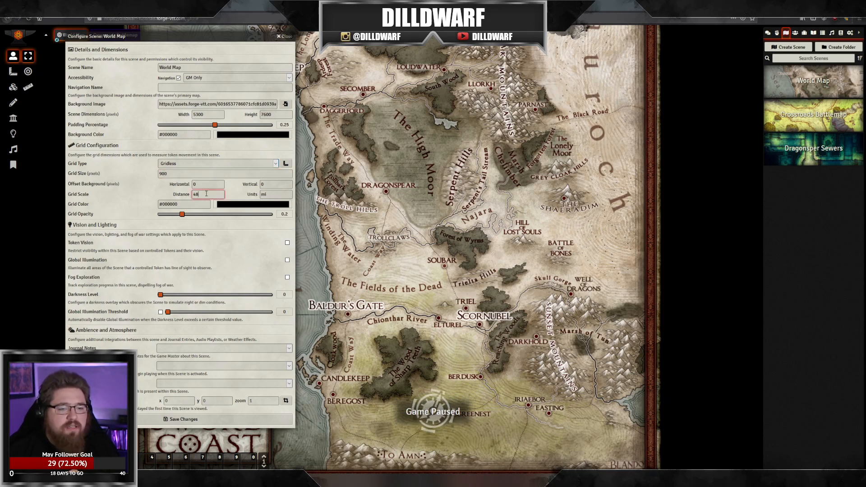
pyautogui.click(211, 420)
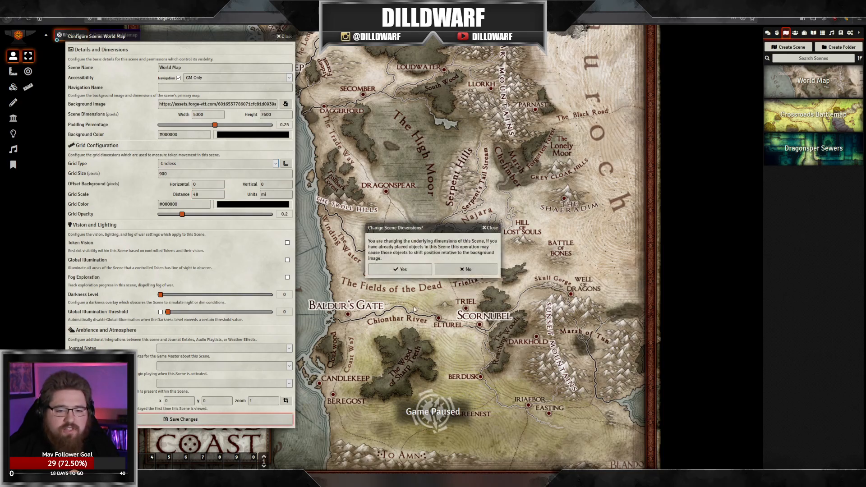
pyautogui.click(414, 269)
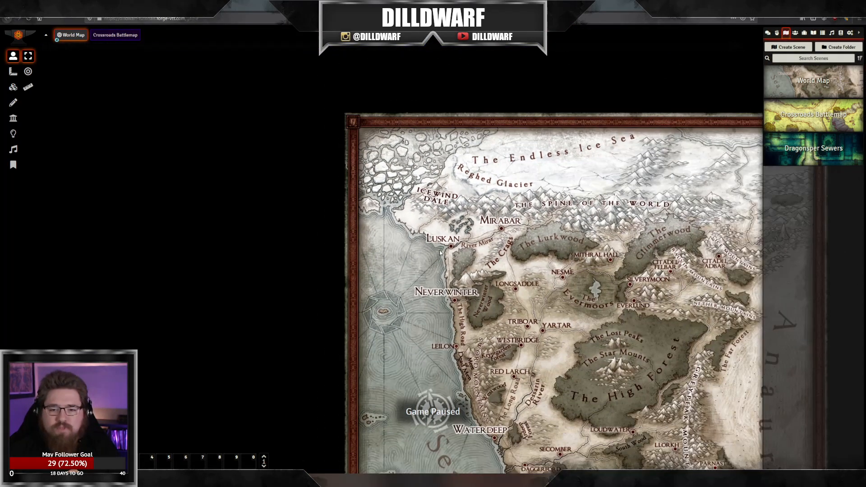
# Step: Place a new TEST token over Baldur's Gate on the enlarged World Map
pyautogui.moveTo(440, 253); pyautogui.dragTo(218, 94)
pyautogui.scroll(-10, 327, 287)
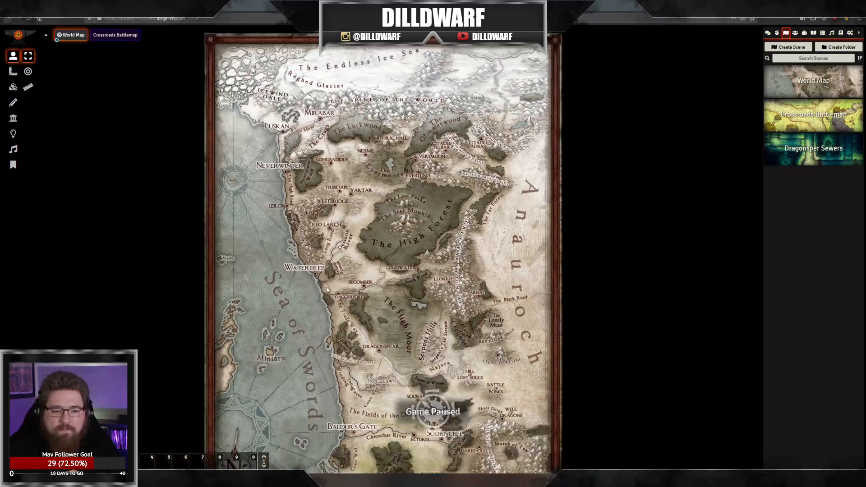
pyautogui.moveTo(327, 288); pyautogui.dragTo(347, 157)
pyautogui.scroll(9, 348, 223)
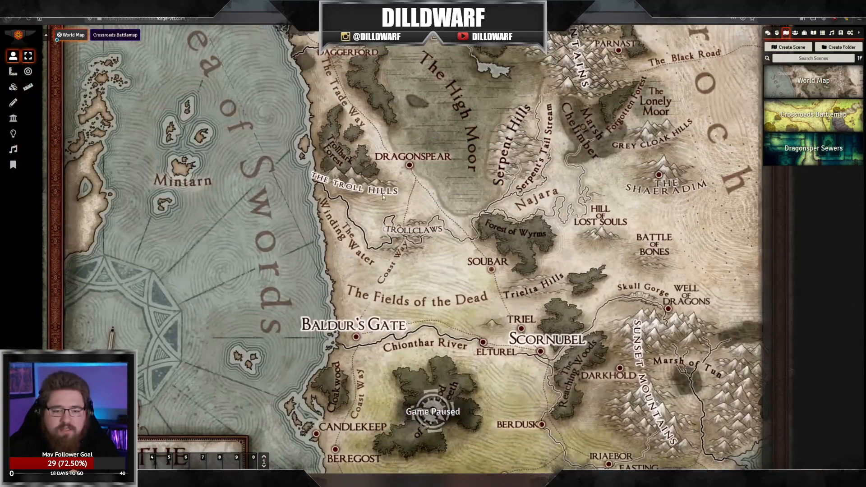
pyautogui.moveTo(383, 197); pyautogui.dragTo(380, 184)
pyautogui.click(795, 33)
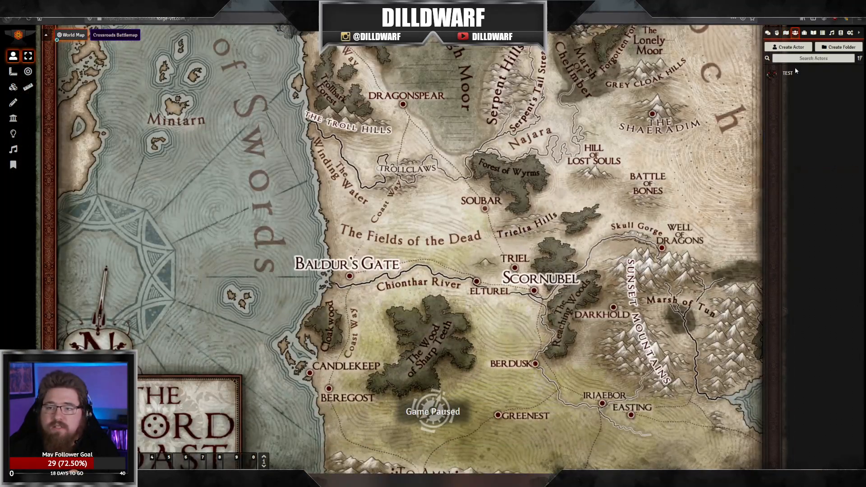
pyautogui.moveTo(783, 76); pyautogui.dragTo(352, 270)
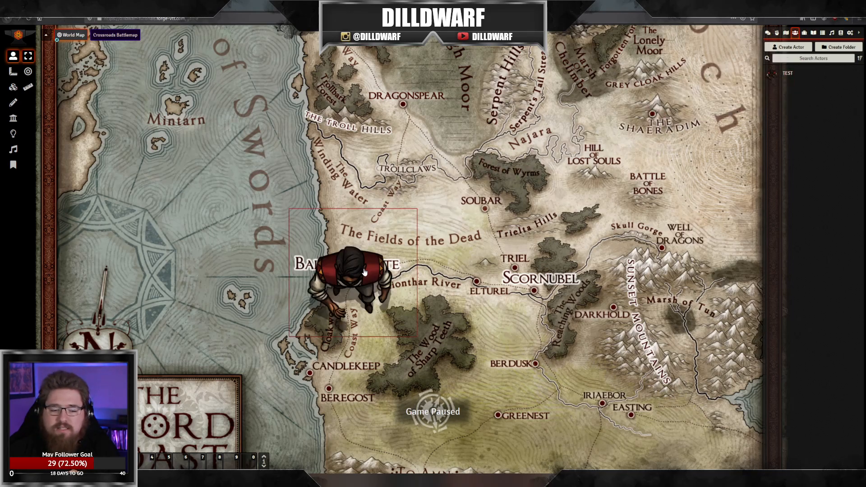
# Step: Examine the new TEST token's size against the enlarged World Map and delete the token
pyautogui.scroll(-14, 363, 262)
pyautogui.moveTo(417, 169); pyautogui.dragTo(393, 104)
pyautogui.scroll(6, 388, 234)
pyautogui.moveTo(388, 234); pyautogui.dragTo(422, 122)
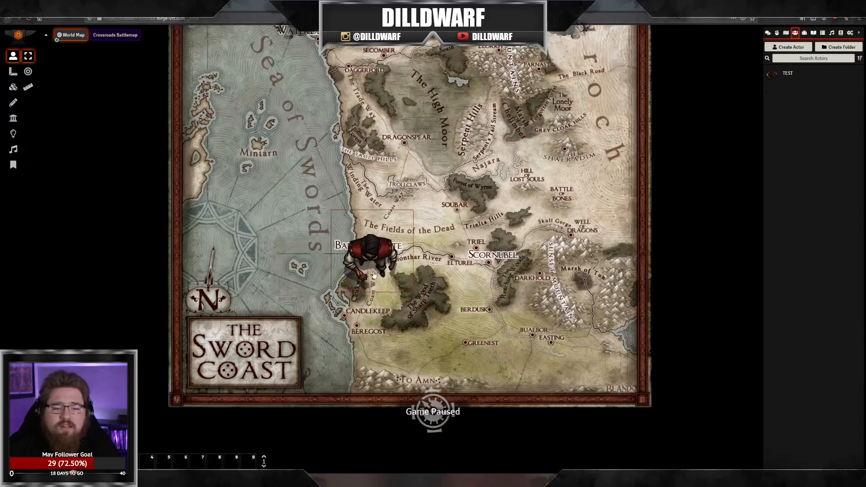
pyautogui.press('Delete')
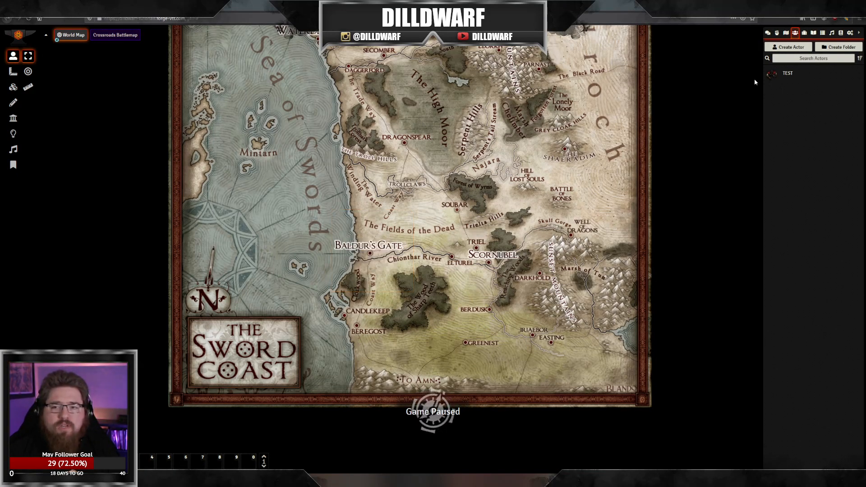
pyautogui.click(786, 75)
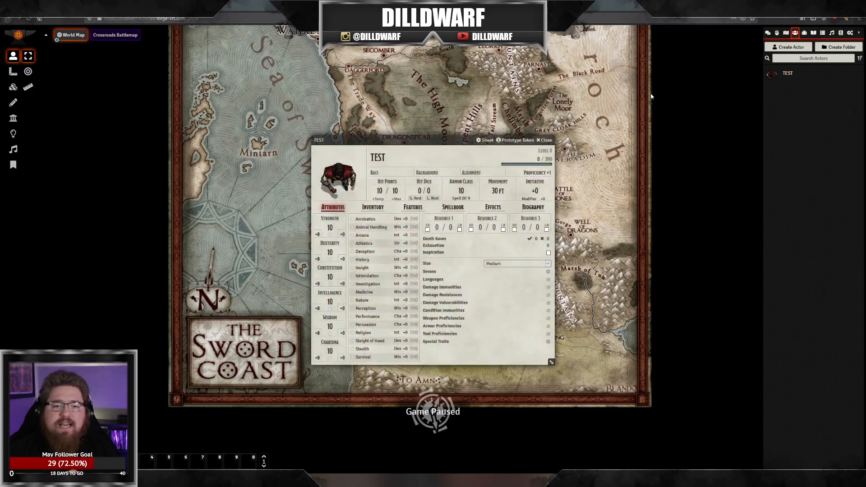
pyautogui.click(545, 140)
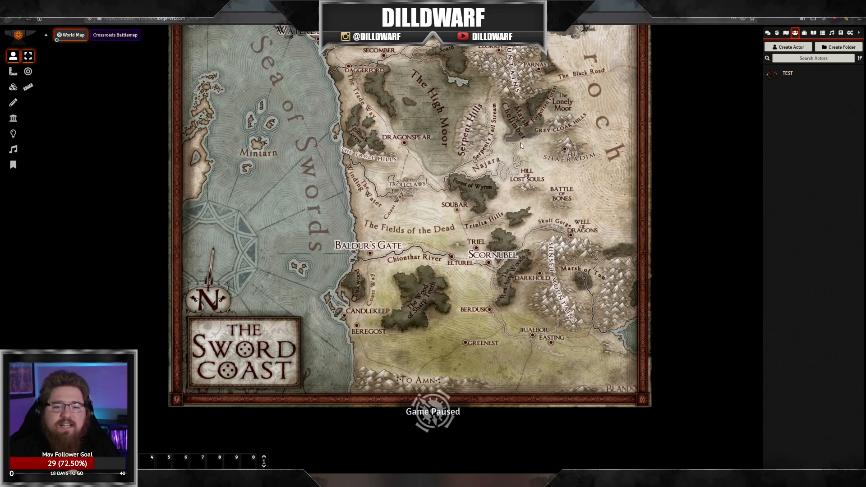
pyautogui.moveTo(522, 142); pyautogui.dragTo(519, 161)
pyautogui.click(786, 34)
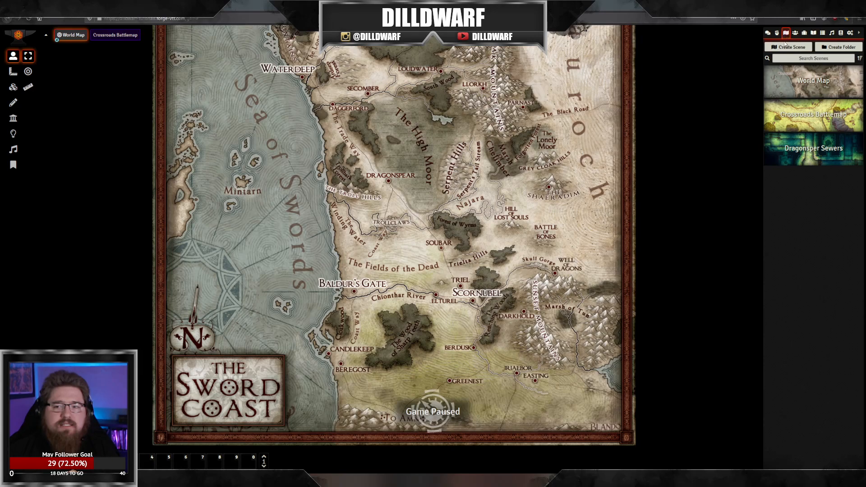
# Step: Open the World Map scene's configuration and set its grid size to 450 pixels
pyautogui.click(797, 83)
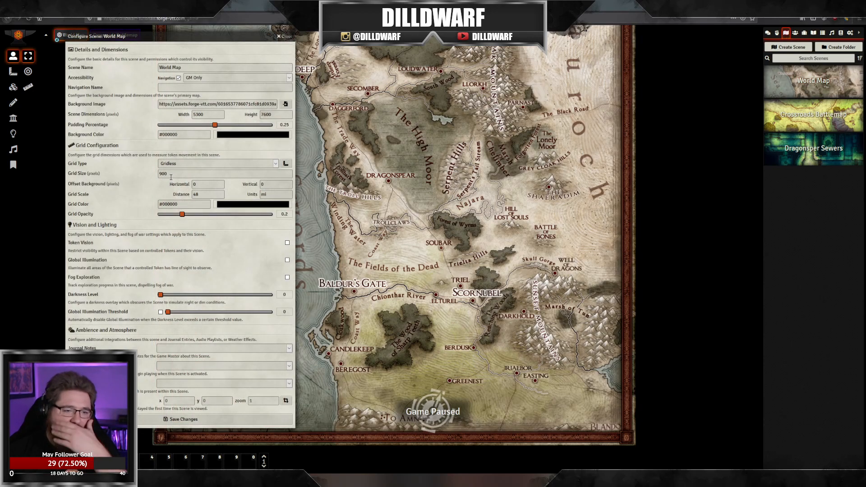
pyautogui.moveTo(172, 177); pyautogui.dragTo(105, 166)
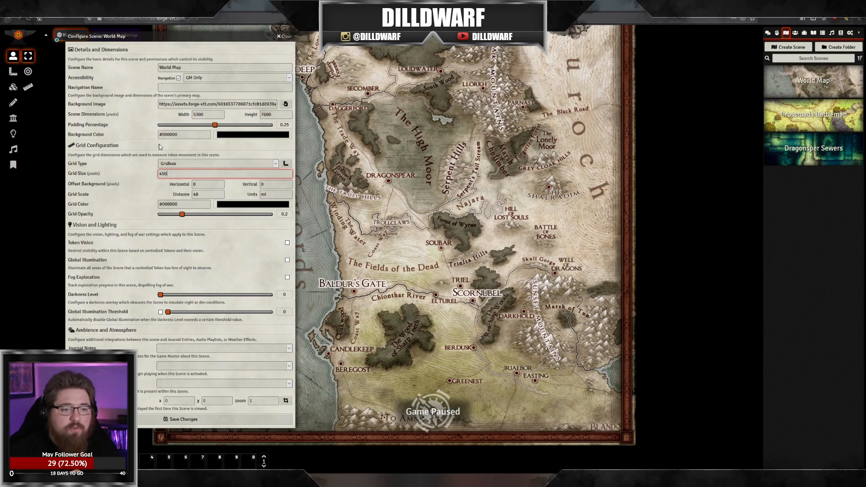
pyautogui.click(193, 156)
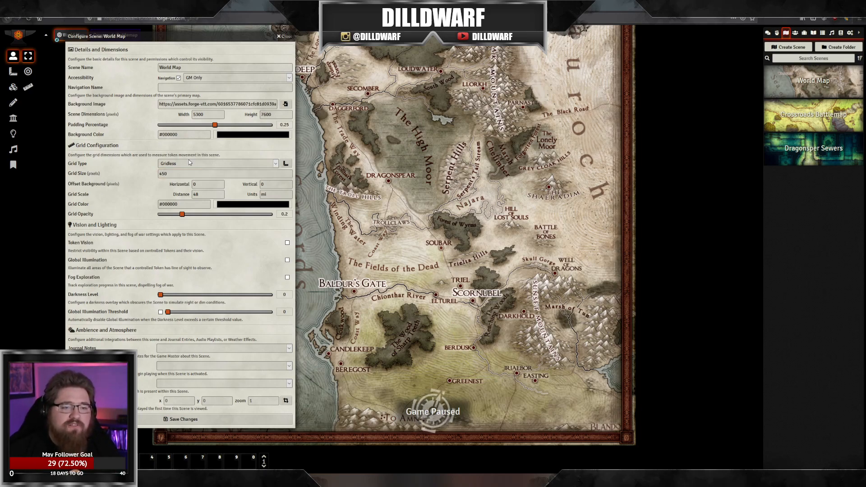
pyautogui.click(795, 33)
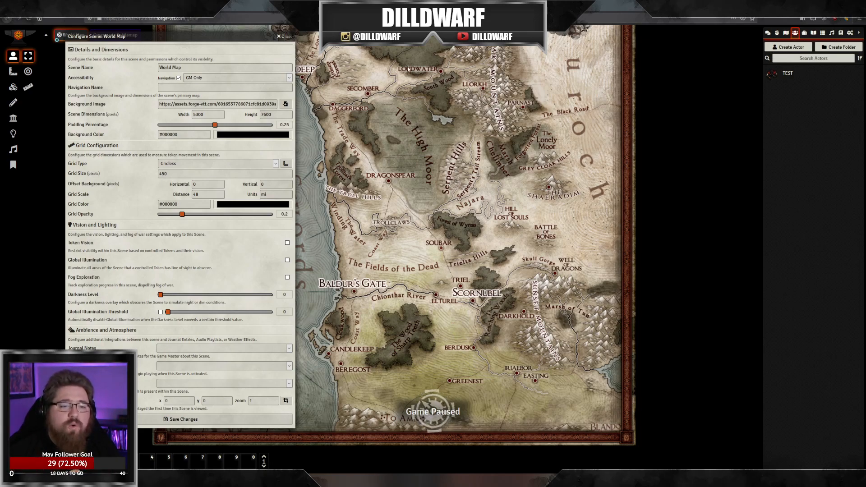
# Step: Divide 450 by 5 in Calculator and set the World Map's grid size to 90 pixels
pyautogui.moveTo(168, 172); pyautogui.dragTo(117, 176)
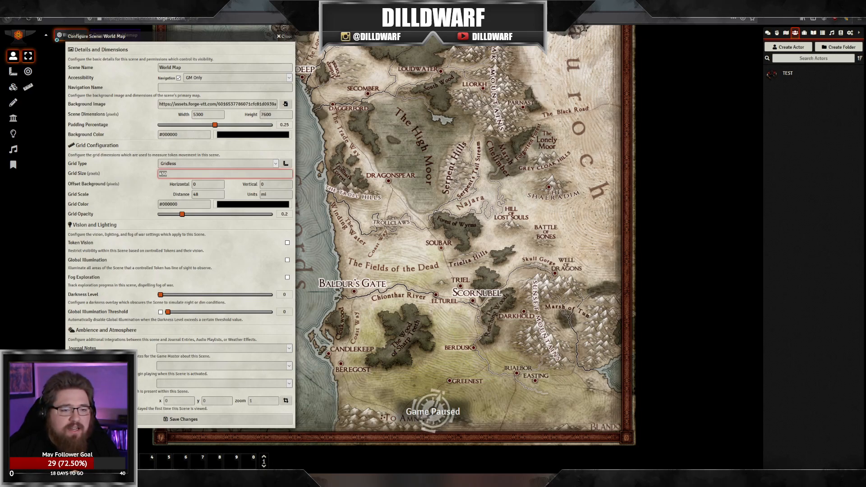
pyautogui.click(290, 478)
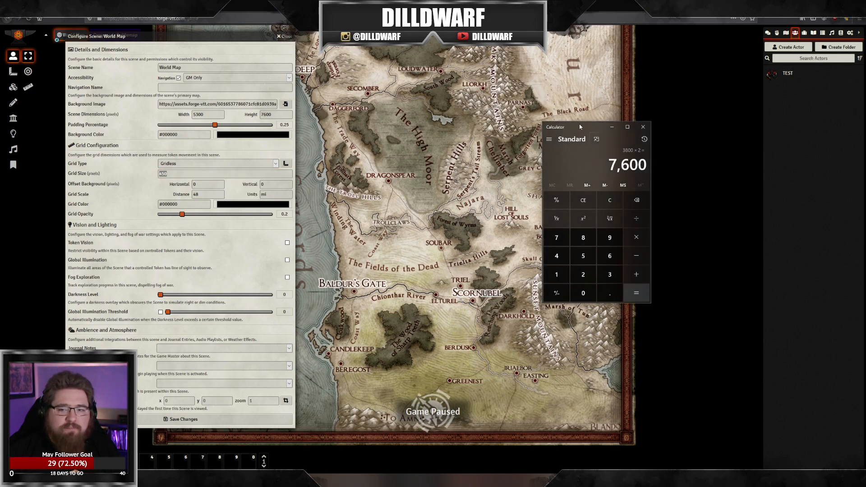
pyautogui.moveTo(586, 127); pyautogui.dragTo(584, 114)
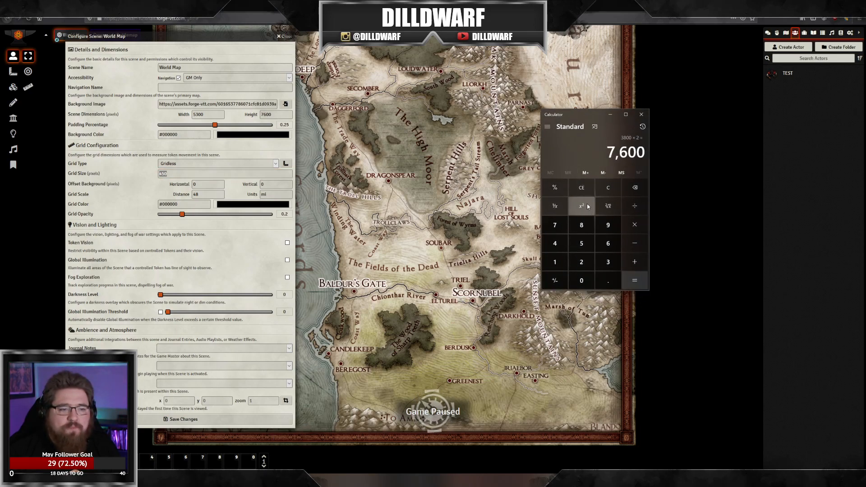
pyautogui.write('450/2')
pyautogui.press('BackSpace')
pyautogui.press('Return')
pyautogui.press('BackSpace')
pyautogui.click(603, 186)
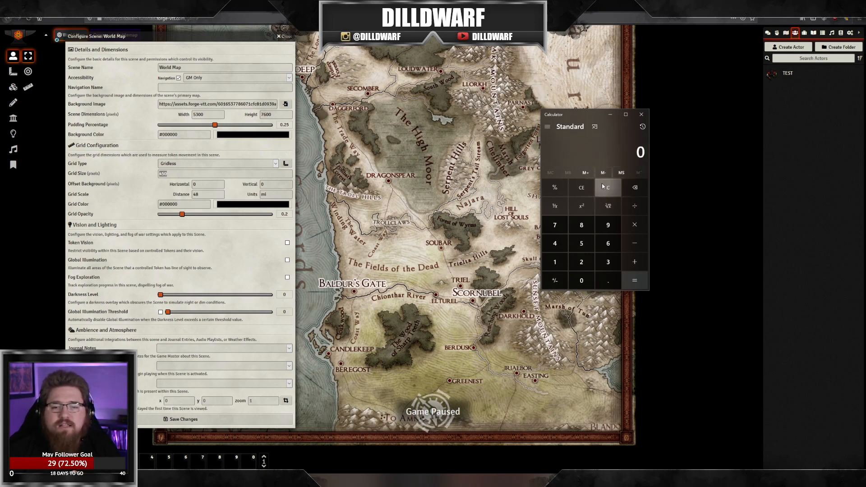
pyautogui.write('450/5')
pyautogui.press('Return')
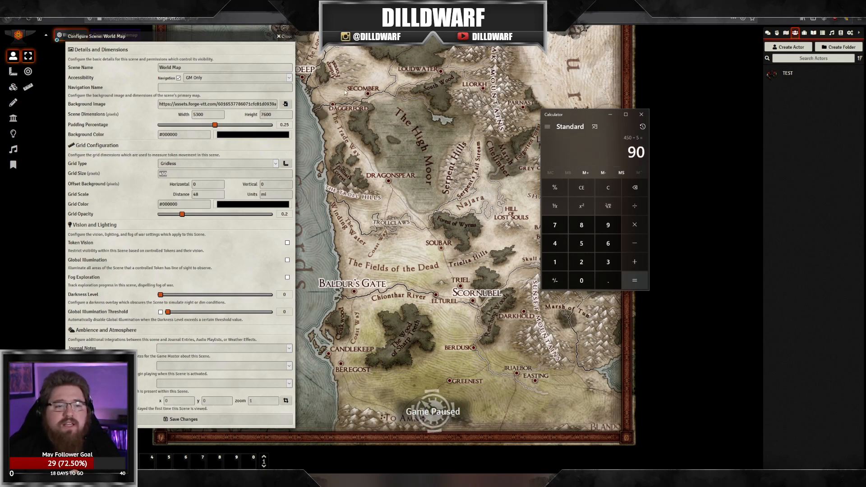
pyautogui.hotkey('alt', 'Tab')
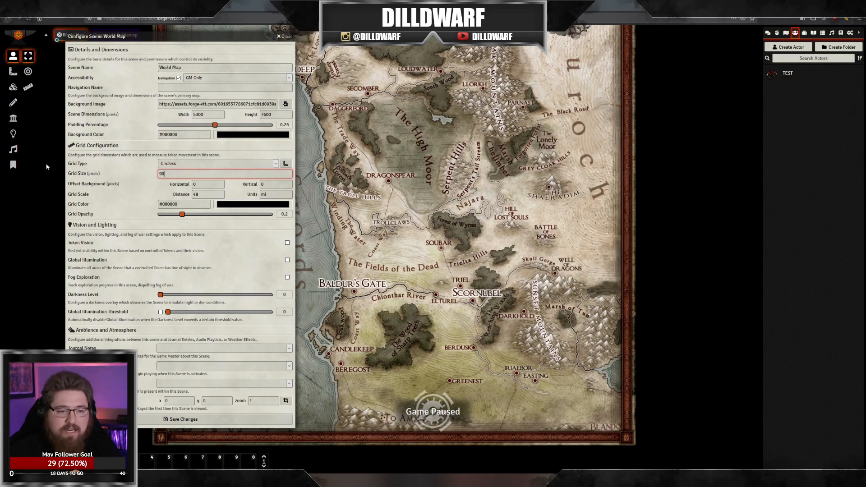
# Step: Divide 48 by 5 in Calculator and save the World Map scene with a grid scale distance of 10 mi
pyautogui.hotkey('alt', 'Tab')
pyautogui.write('48/5')
pyautogui.press('Return')
pyautogui.hotkey('alt', 'Tab')
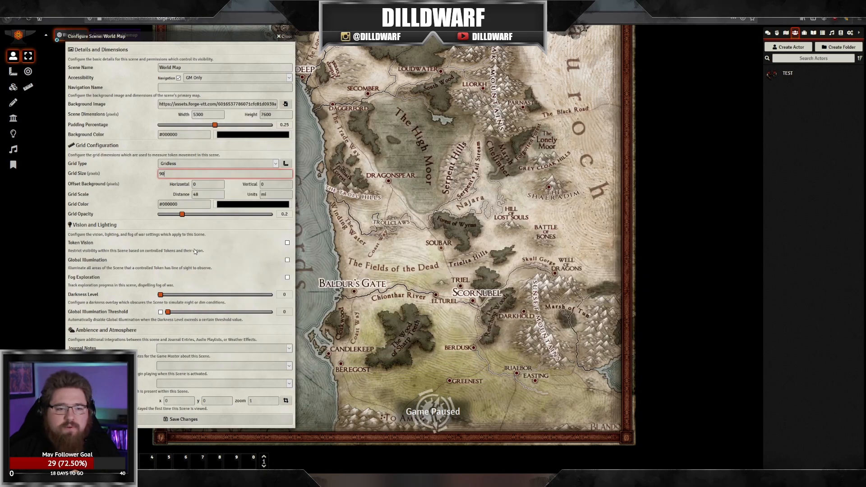
pyautogui.doubleClick(207, 195)
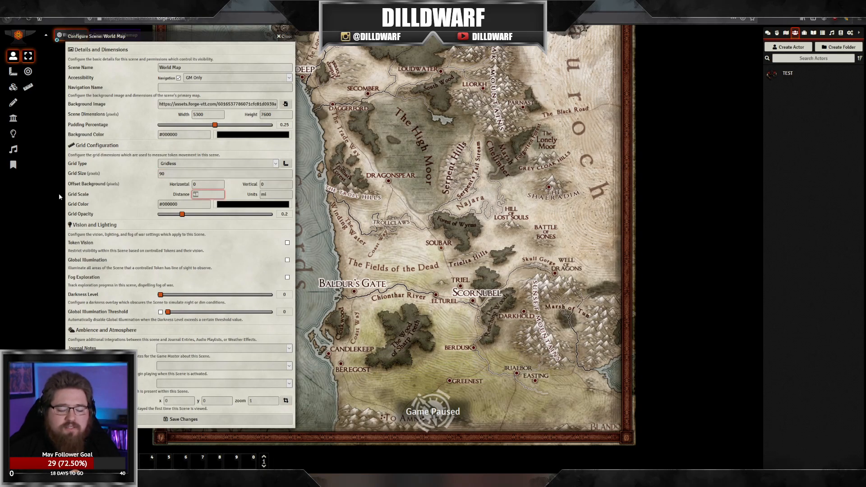
pyautogui.write('10')
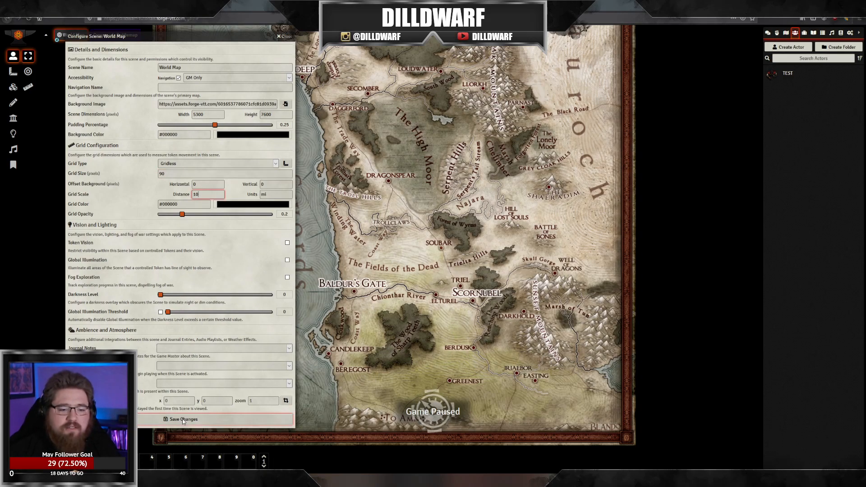
pyautogui.click(217, 420)
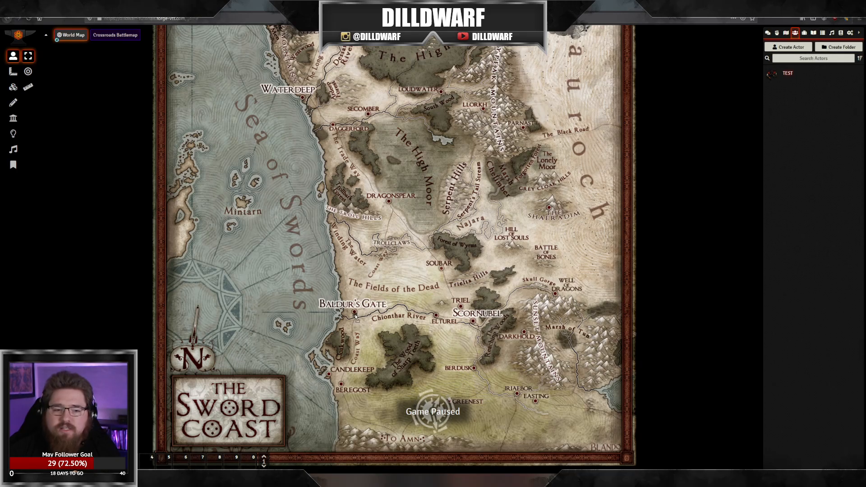
# Step: Place a TEST token on Baldur's Gate and move it one grid space right and three up
pyautogui.scroll(6, 374, 338)
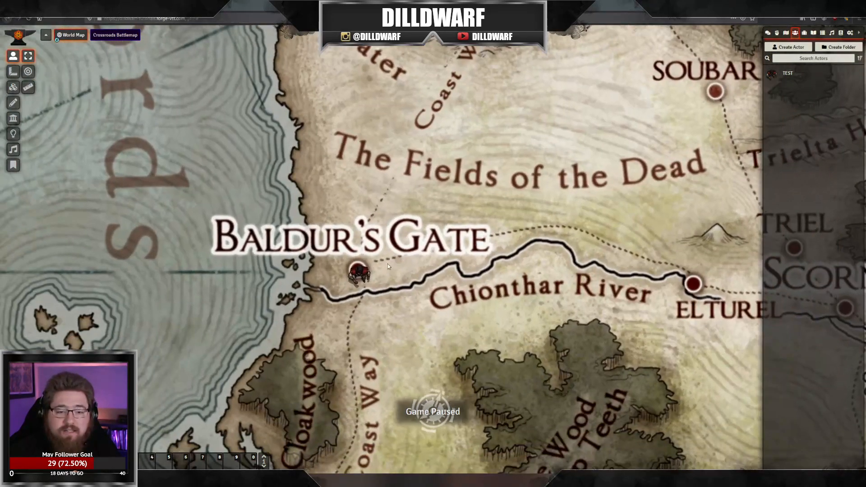
pyautogui.click(360, 273)
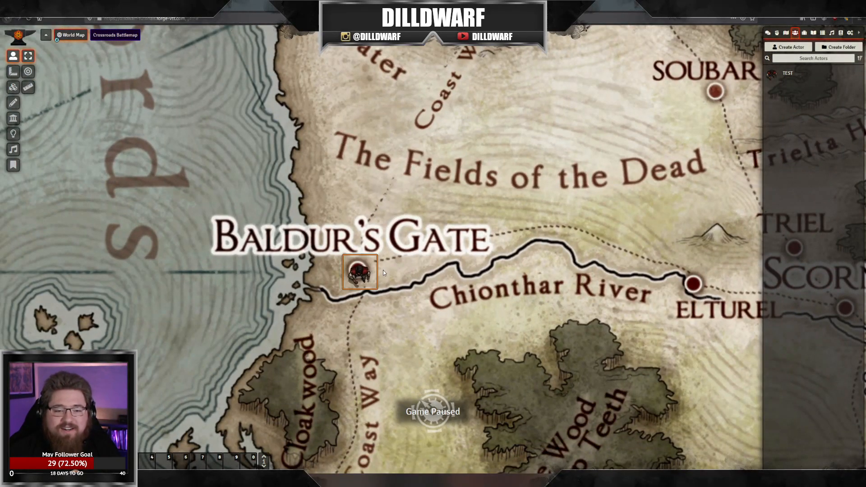
pyautogui.press('Up')
pyautogui.press('Right')
pyautogui.press('Up')
pyautogui.press('Up')
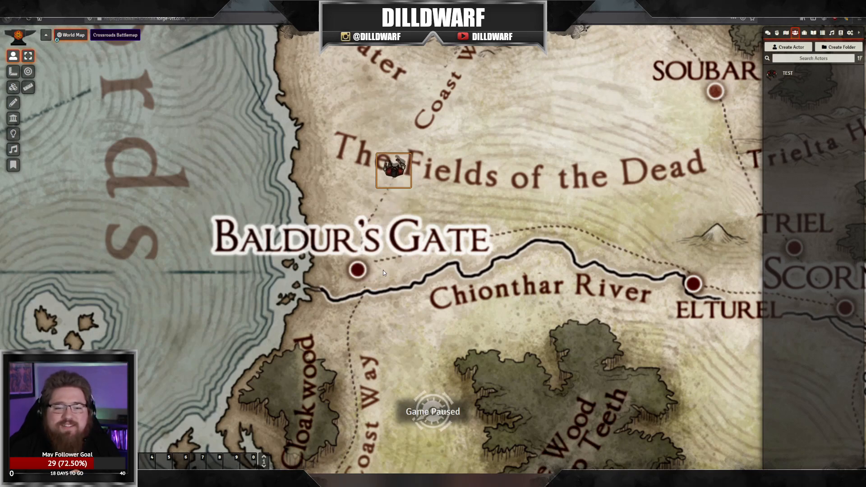
# Step: Move the TEST token north across the World Map to just below Dragonspear
pyautogui.scroll(-2, 389, 180)
pyautogui.moveTo(389, 181); pyautogui.dragTo(405, 144)
pyautogui.scroll(-6, 357, 272)
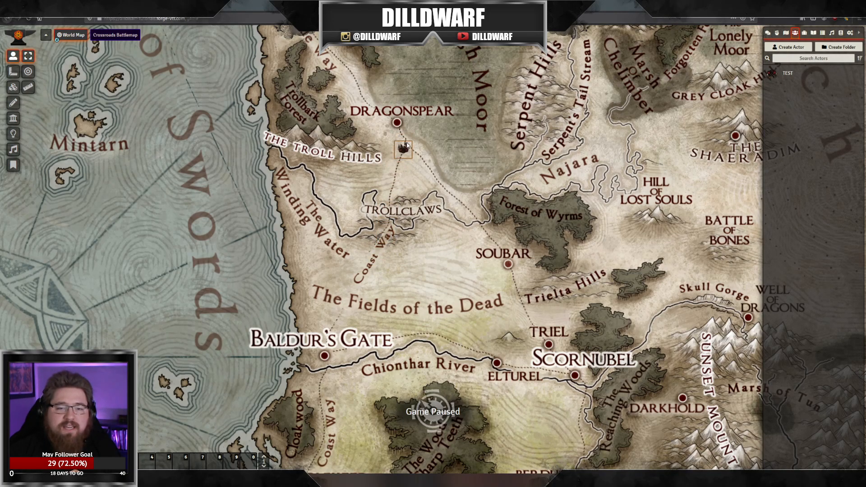
# Step: Switch to the Crossroads Battlemap and place a TEST token on the road at the map's southern edge
pyautogui.click(786, 33)
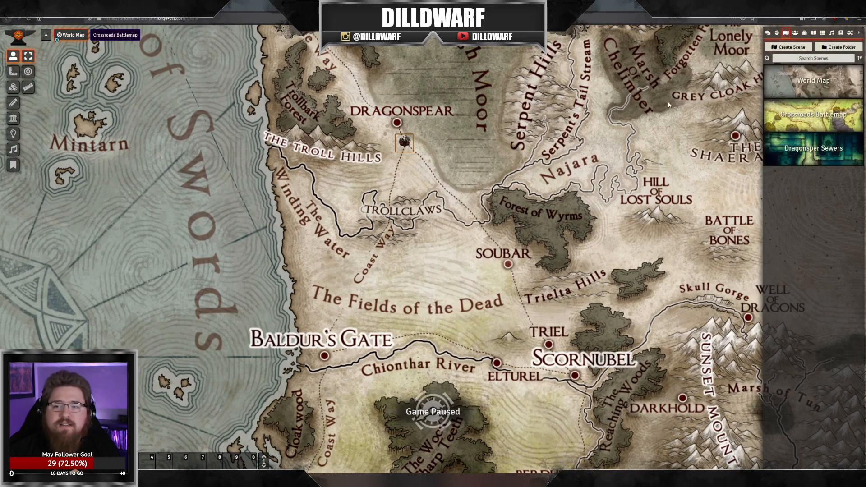
pyautogui.click(114, 36)
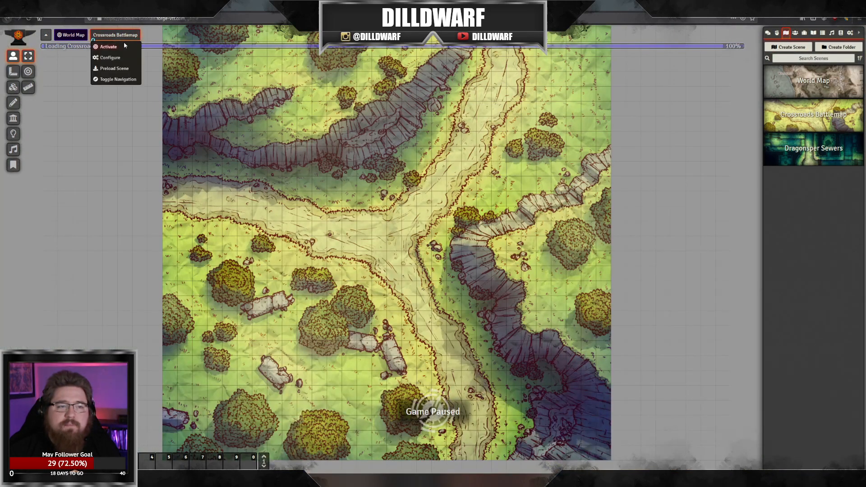
pyautogui.click(795, 33)
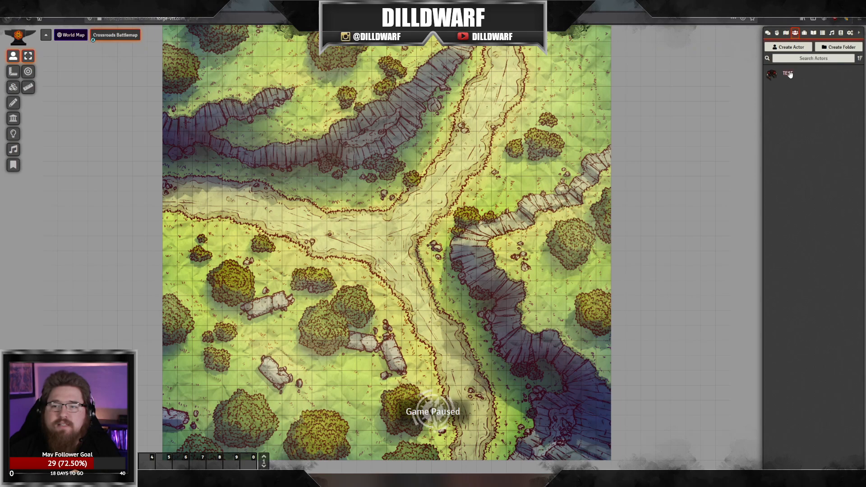
pyautogui.moveTo(480, 431); pyautogui.dragTo(470, 276)
pyautogui.click(459, 296)
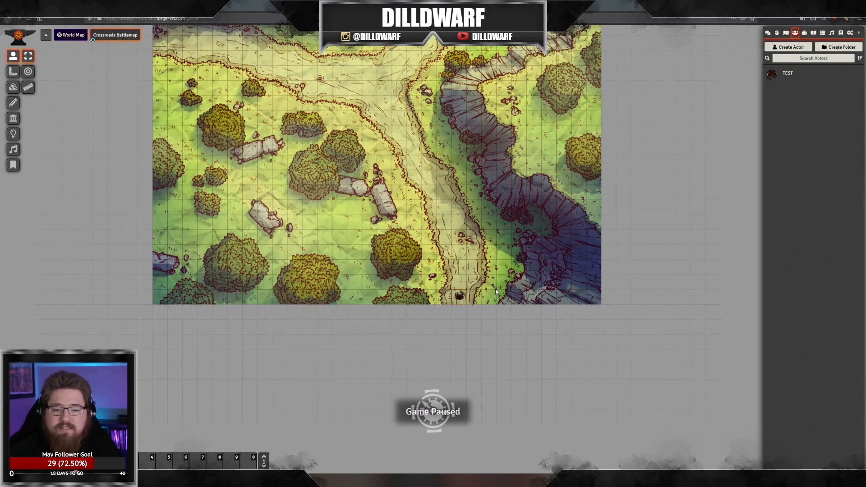
pyautogui.scroll(10, 464, 286)
pyautogui.moveTo(469, 298); pyautogui.dragTo(421, 247)
pyautogui.scroll(5, 421, 247)
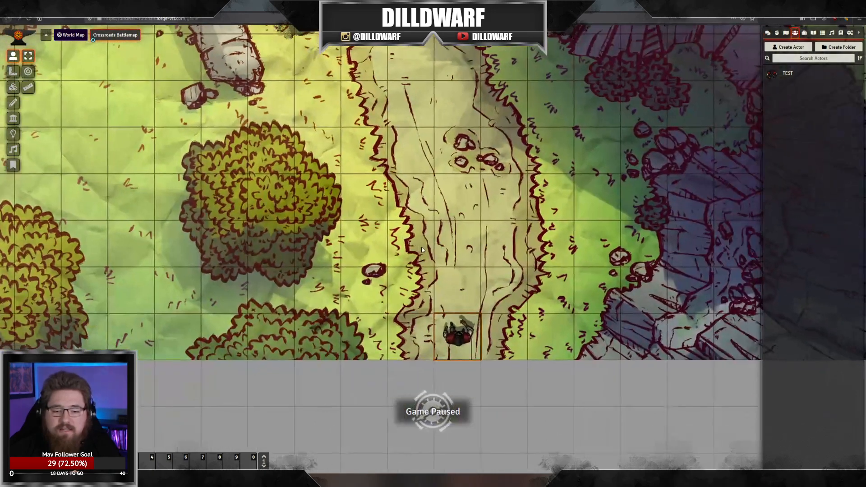
# Step: Set the placed TEST token's image scale to 1.2, update the token and close its character sheet
pyautogui.doubleClick(466, 349)
pyautogui.click(534, 139)
pyautogui.click(170, 157)
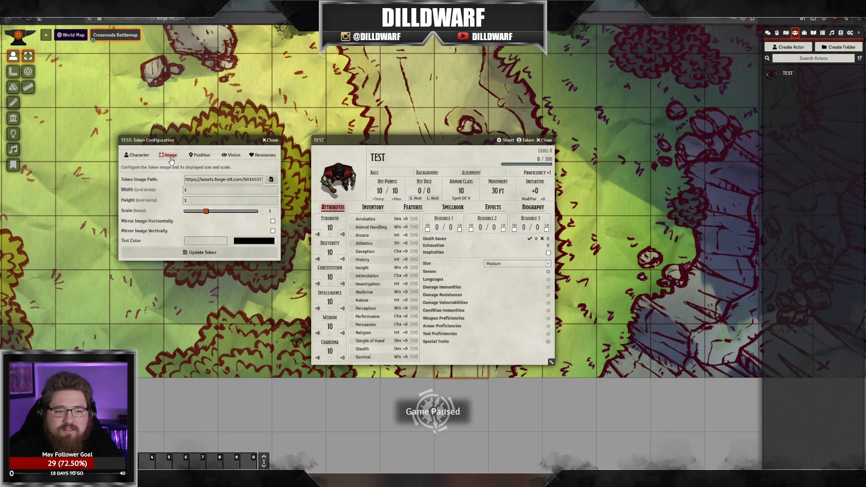
pyautogui.moveTo(207, 212); pyautogui.dragTo(212, 215)
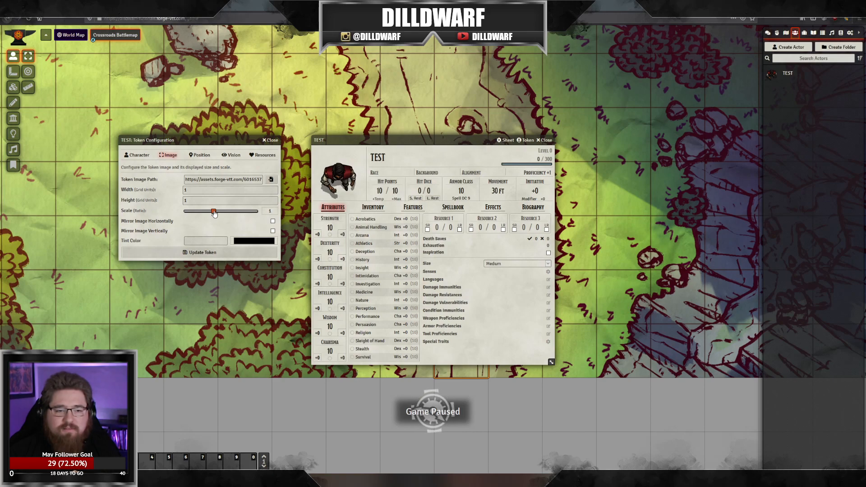
pyautogui.click(212, 254)
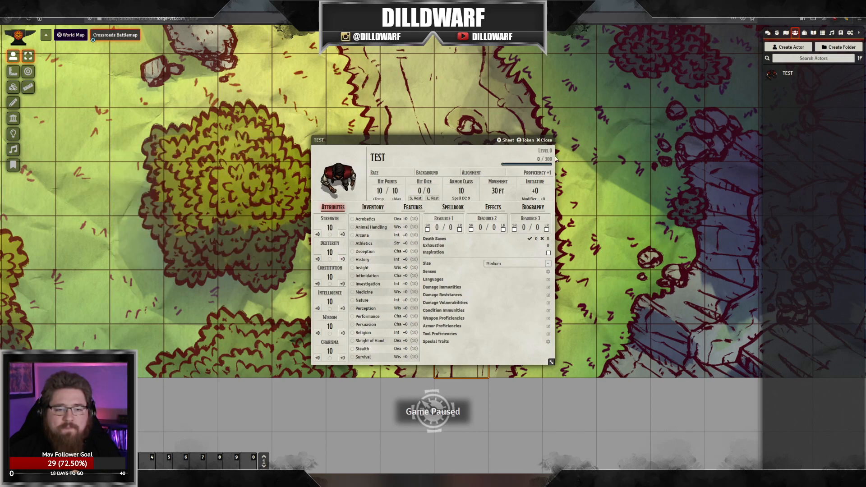
pyautogui.click(546, 140)
pyautogui.moveTo(497, 251); pyautogui.dragTo(414, 217)
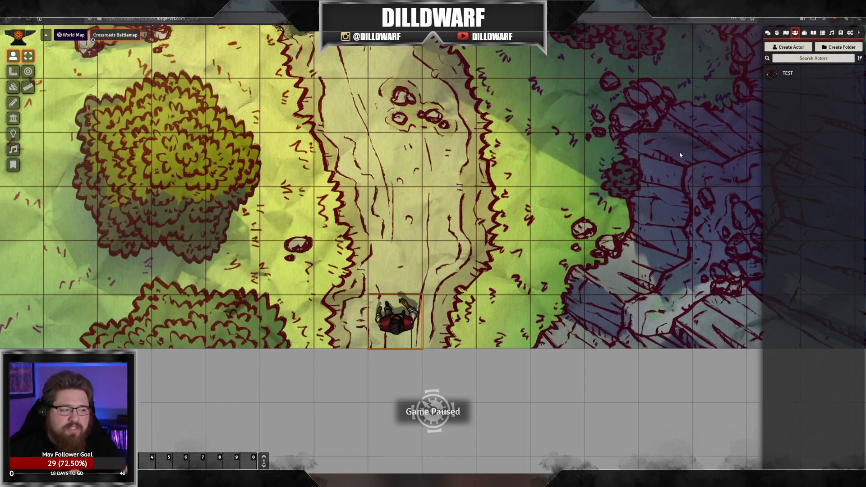
# Step: Reopen the placed TEST token's image settings and close its character sheet
pyautogui.click(786, 75)
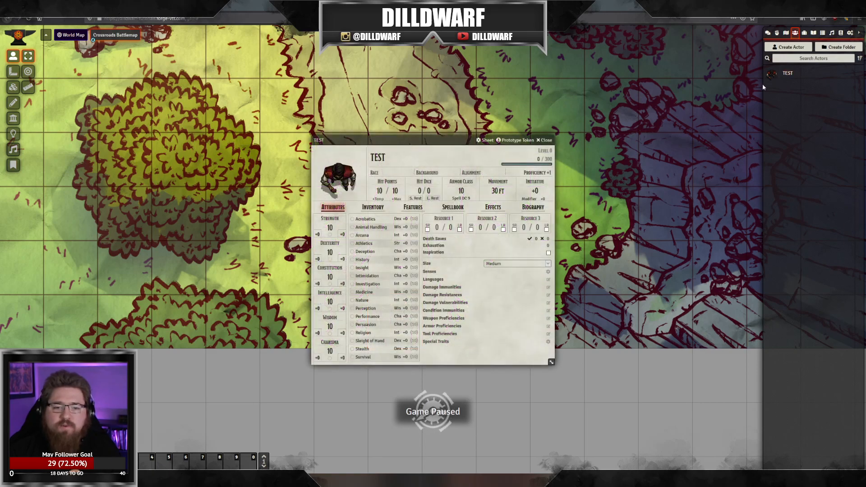
pyautogui.click(546, 139)
pyautogui.doubleClick(398, 313)
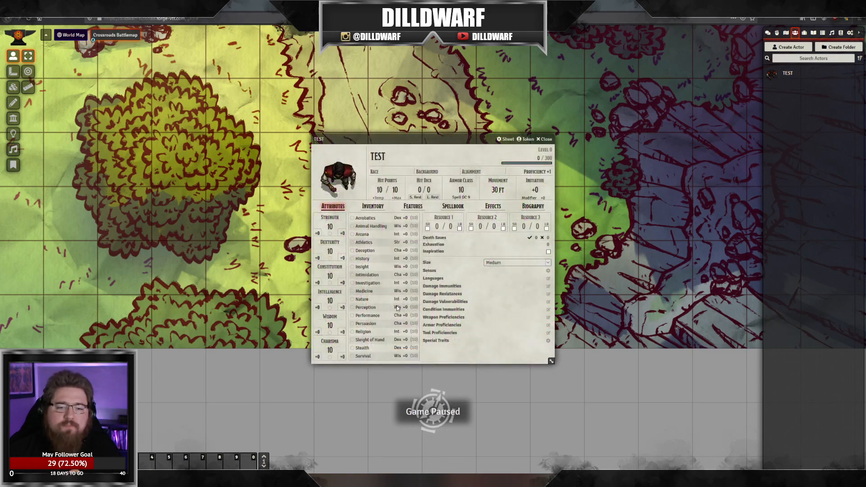
pyautogui.click(526, 138)
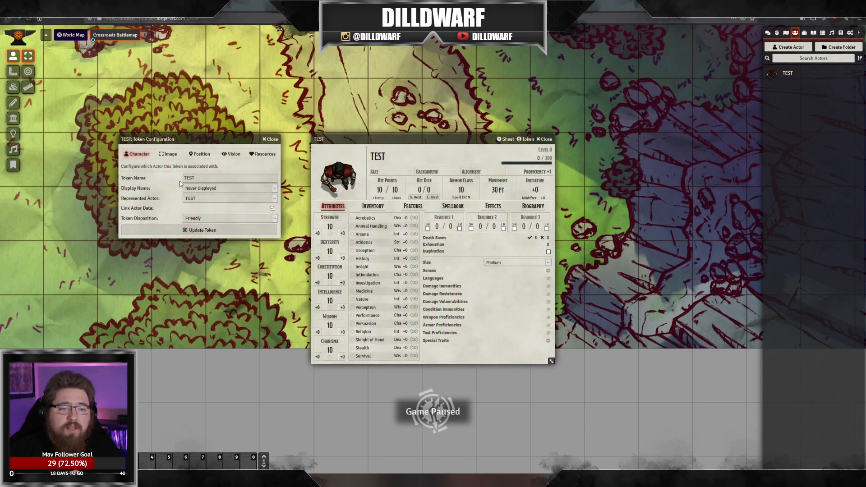
pyautogui.click(169, 155)
pyautogui.click(196, 189)
pyautogui.press('Tab')
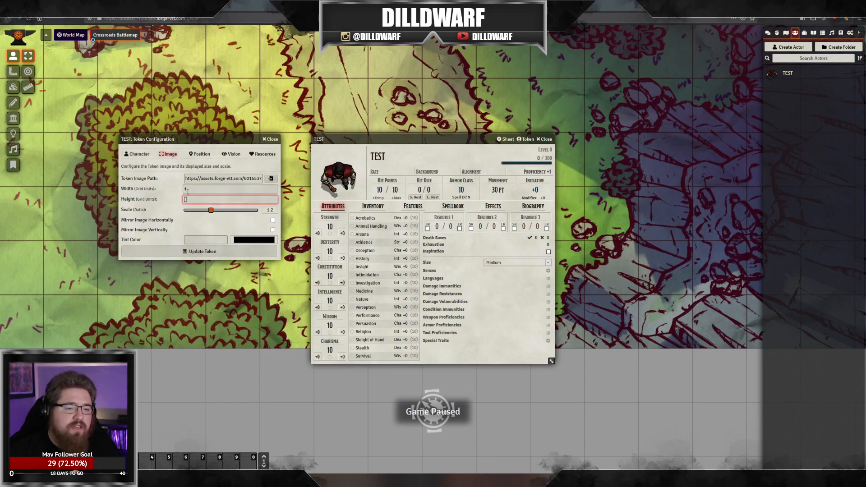
pyautogui.click(545, 140)
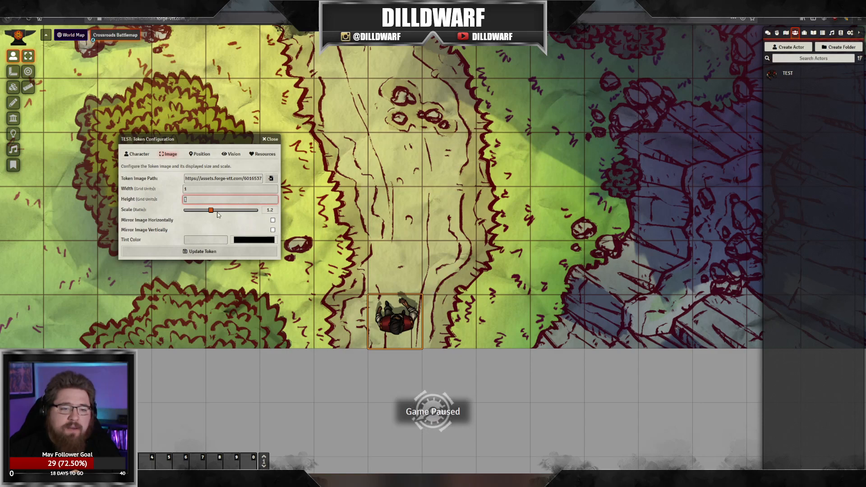
# Step: Set the placed TEST token's image scale to 0.5, keeping width and height at 1, and update the token
pyautogui.click(204, 201)
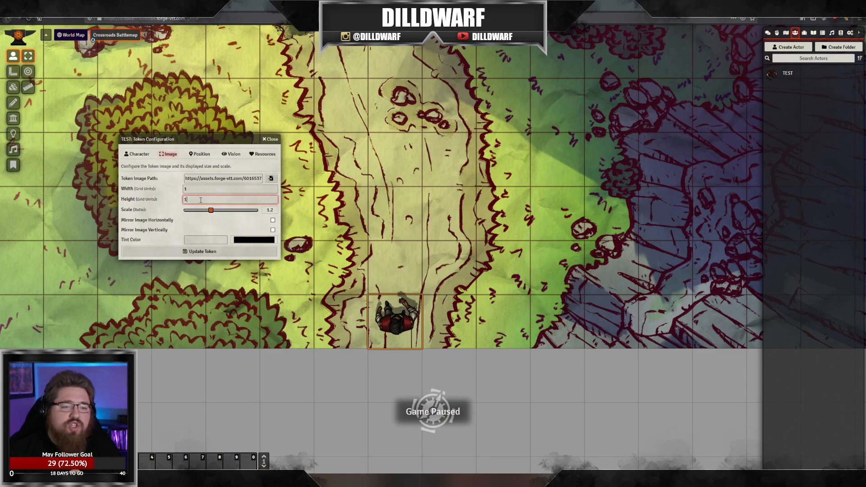
pyautogui.moveTo(191, 189); pyautogui.dragTo(174, 197)
pyautogui.press('Tab')
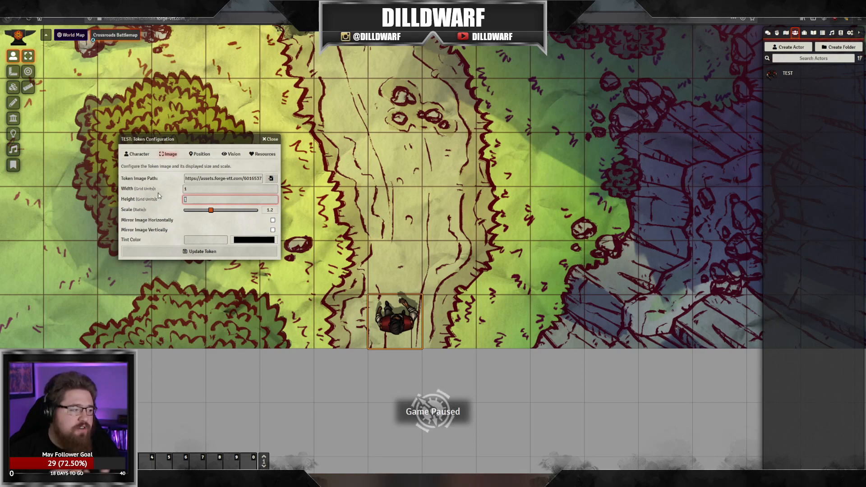
pyautogui.click(212, 214)
pyautogui.moveTo(211, 213); pyautogui.dragTo(195, 214)
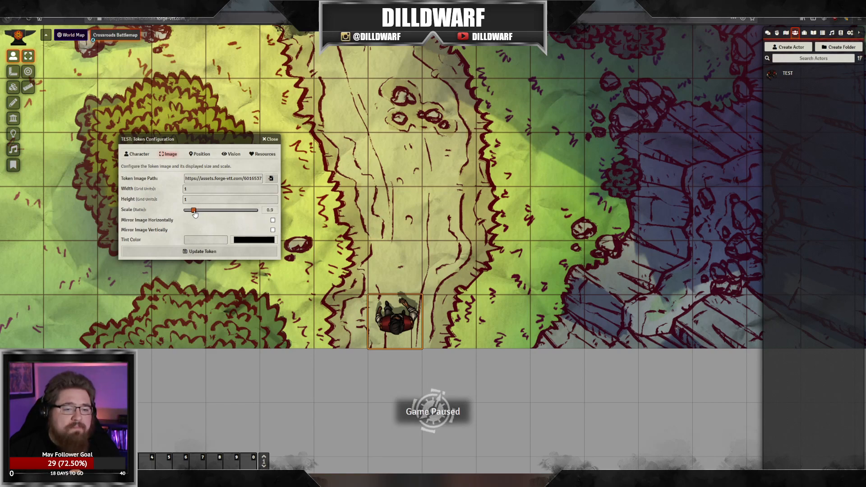
pyautogui.click(203, 253)
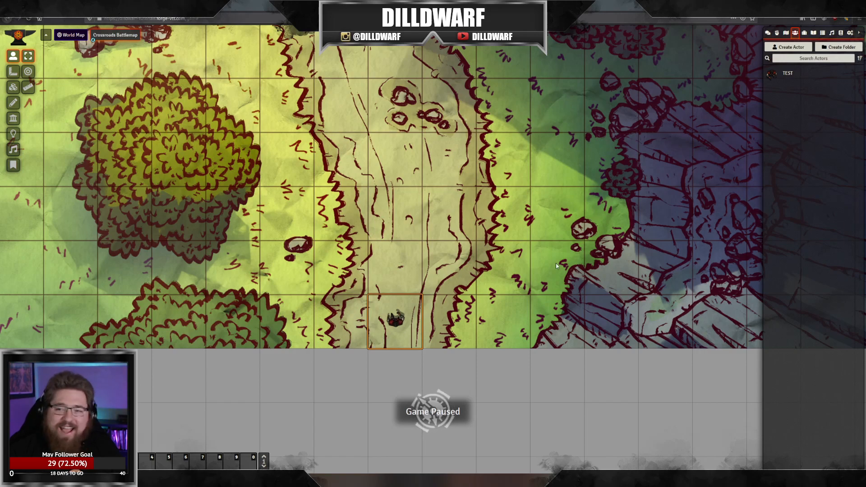
pyautogui.click(782, 76)
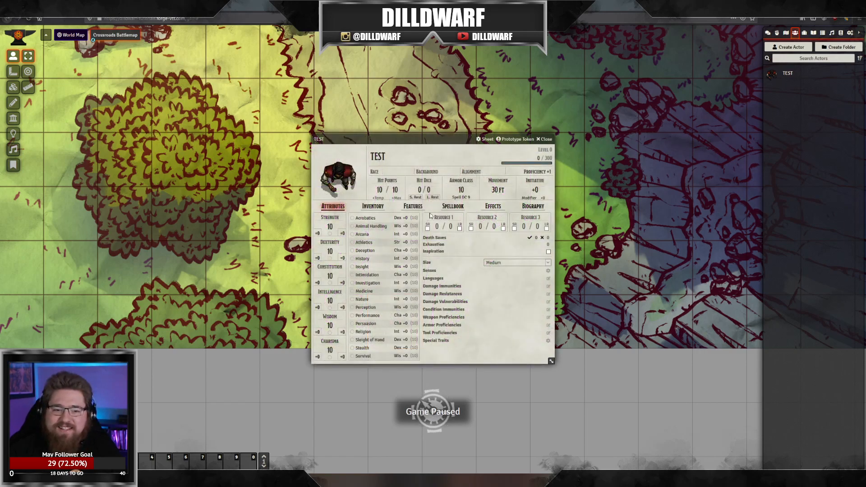
pyautogui.click(544, 140)
pyautogui.doubleClick(401, 313)
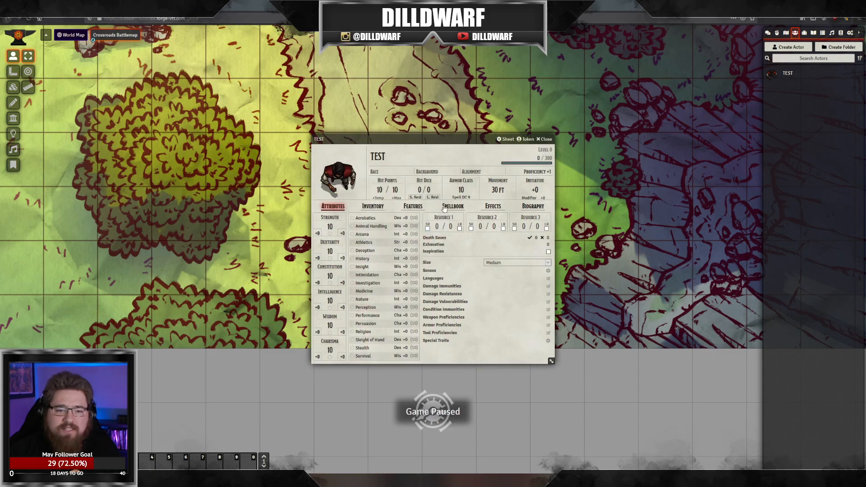
pyautogui.click(546, 140)
pyautogui.rightClick(395, 313)
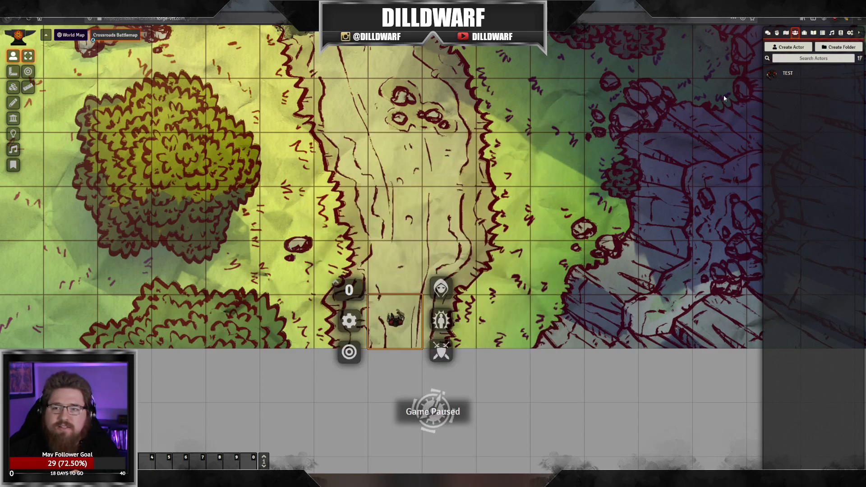
# Step: Set the placed TEST token's image scale to 0.7, update the token and close its character sheet
pyautogui.doubleClick(400, 336)
pyautogui.click(527, 140)
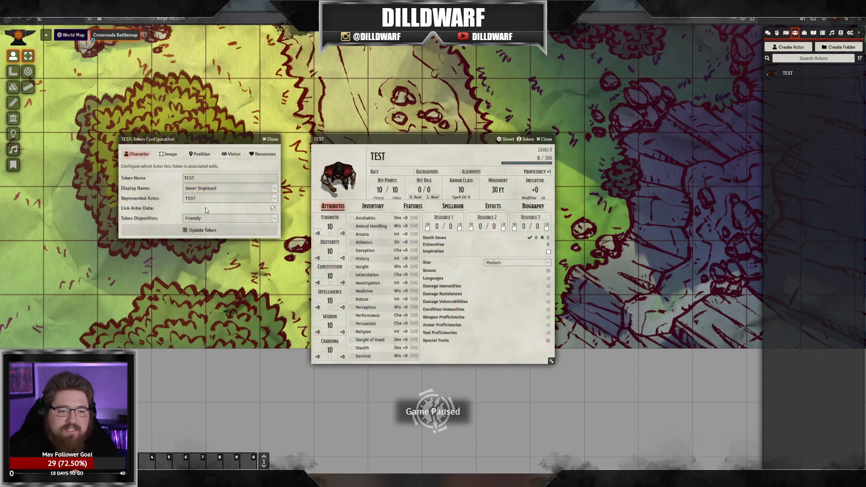
pyautogui.click(169, 154)
pyautogui.moveTo(204, 210); pyautogui.dragTo(199, 212)
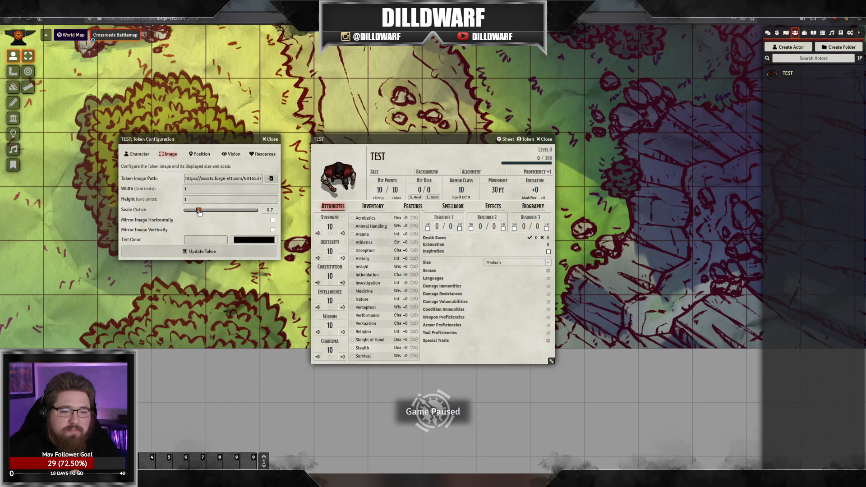
pyautogui.click(220, 253)
pyautogui.click(545, 139)
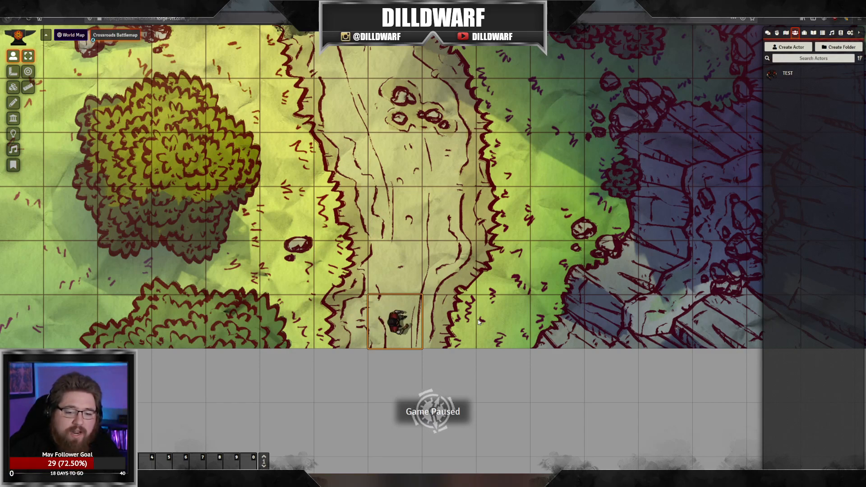
# Step: Move the TEST token square by square around the road's southern end and back to its starting square
pyautogui.press('Up')
pyautogui.press('Left')
pyautogui.press('Up')
pyautogui.press('Right')
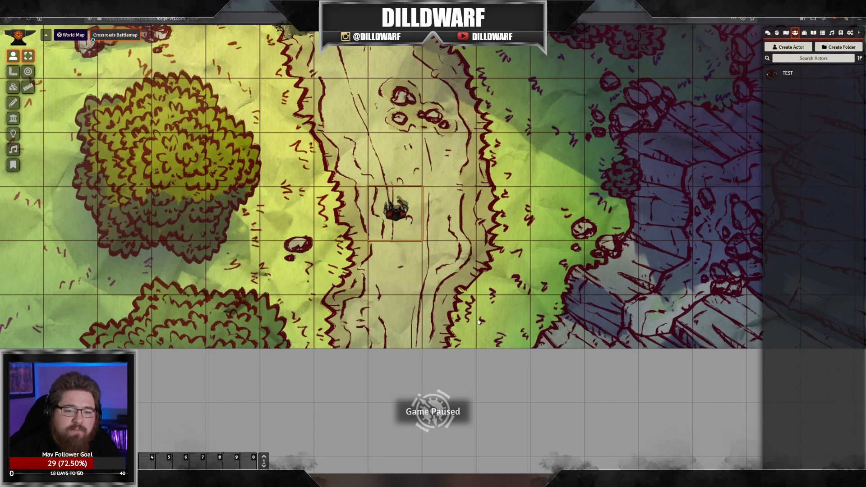
pyautogui.press('Down')
pyautogui.press('Down')
pyautogui.press('Right')
pyautogui.press('Up')
pyautogui.press('Left')
pyautogui.press('Down')
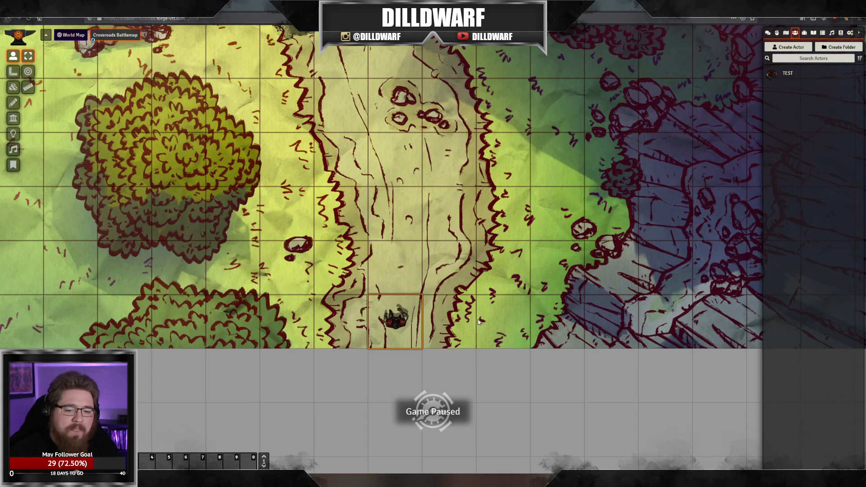
# Step: Set the TEST token's width and height to .5 grid units and its scale to 1, update it and close its sheet
pyautogui.doubleClick(399, 308)
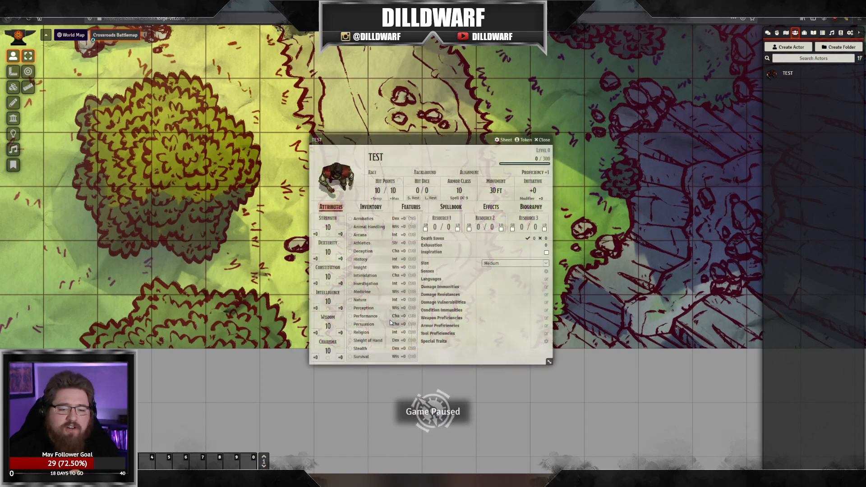
pyautogui.click(523, 140)
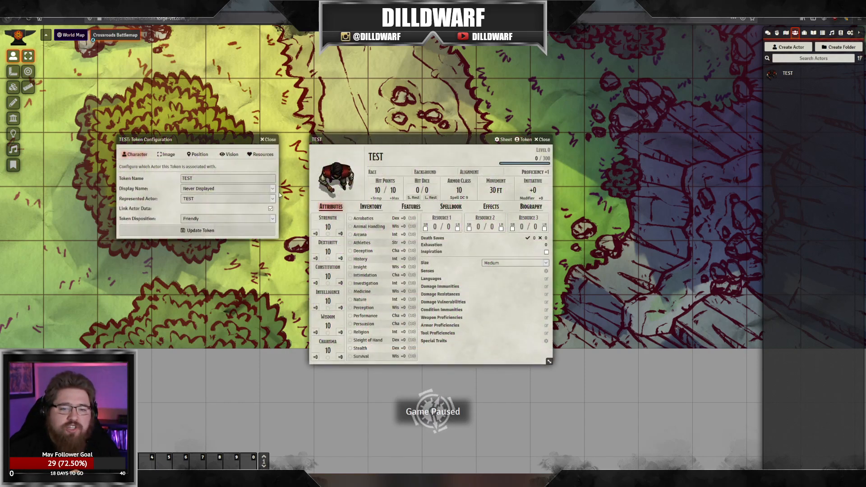
pyautogui.click(168, 154)
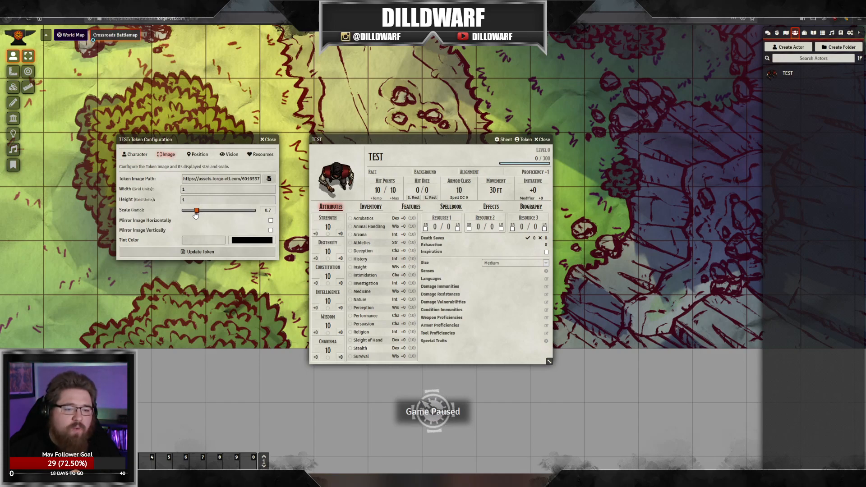
pyautogui.moveTo(193, 191); pyautogui.dragTo(101, 193)
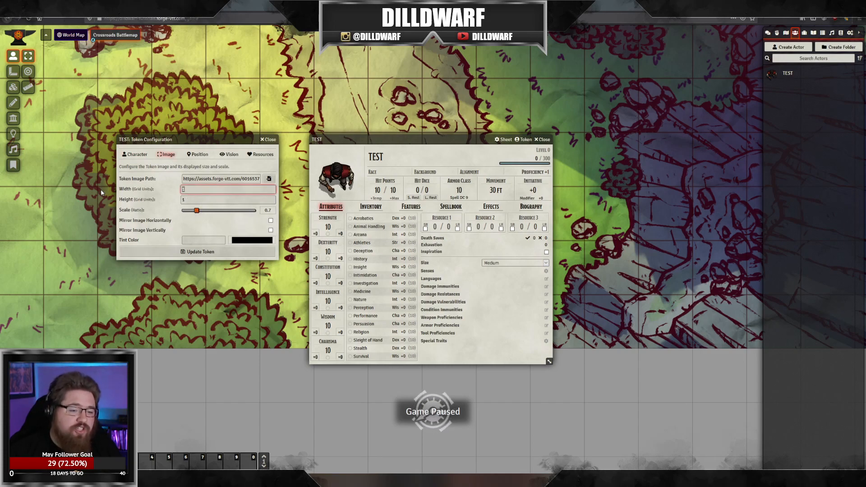
pyautogui.write('.5')
pyautogui.press('Tab')
pyautogui.write('.5')
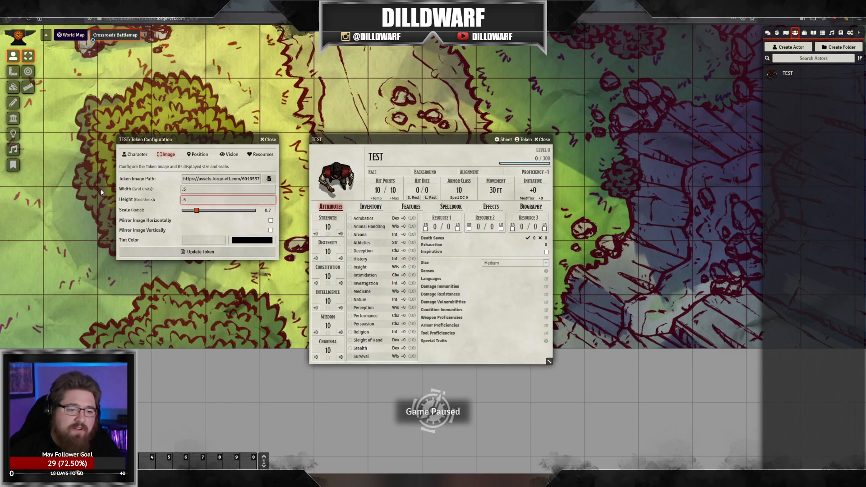
pyautogui.moveTo(196, 210); pyautogui.dragTo(203, 210)
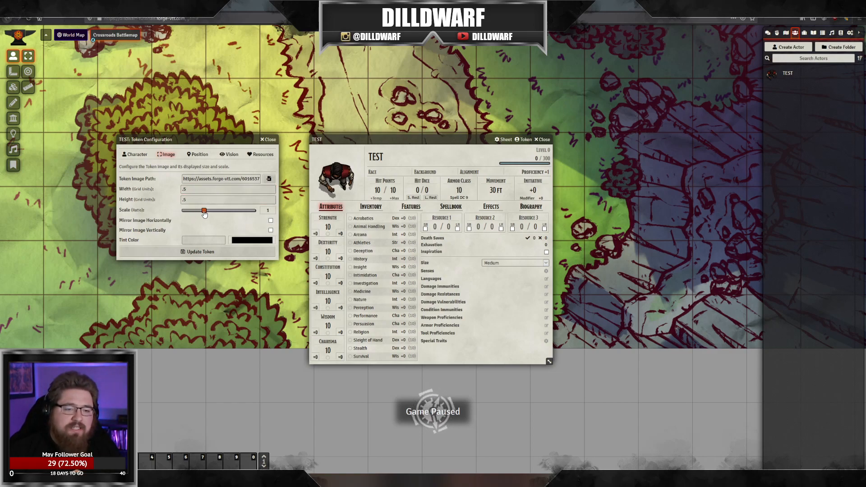
pyautogui.click(200, 251)
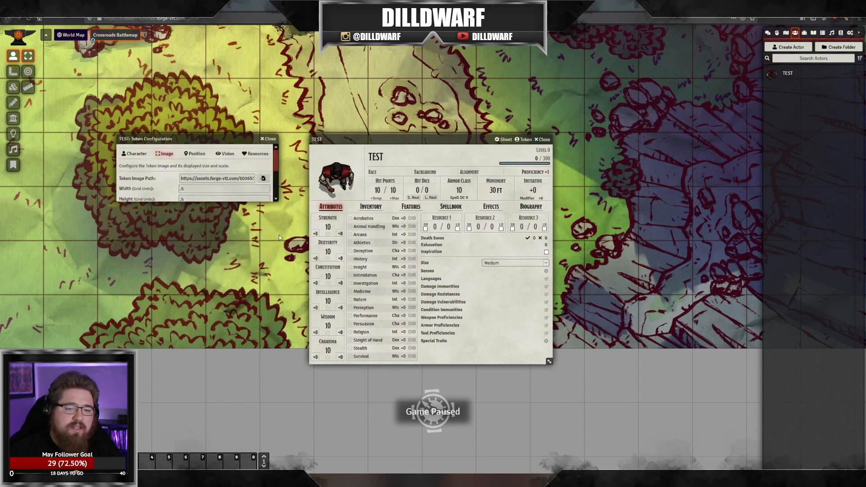
pyautogui.click(542, 139)
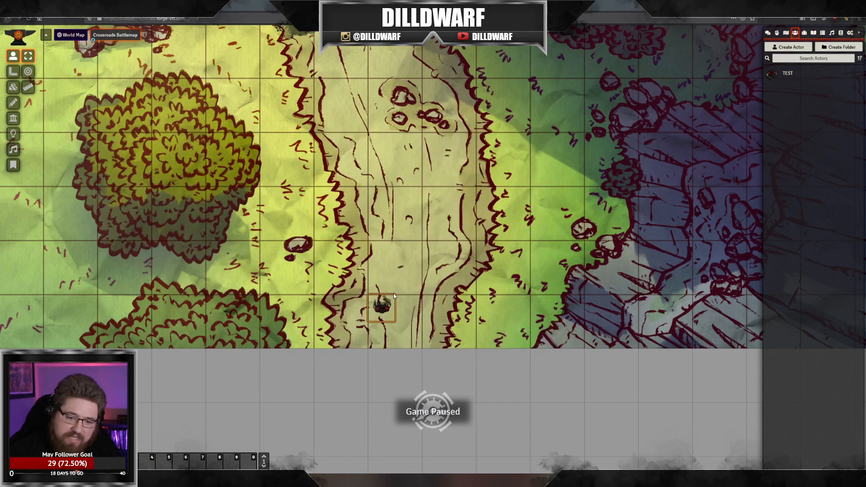
# Step: Move the half-size TEST token around the southern road in half-square and full-square moves
pyautogui.moveTo(382, 311); pyautogui.dragTo(404, 336)
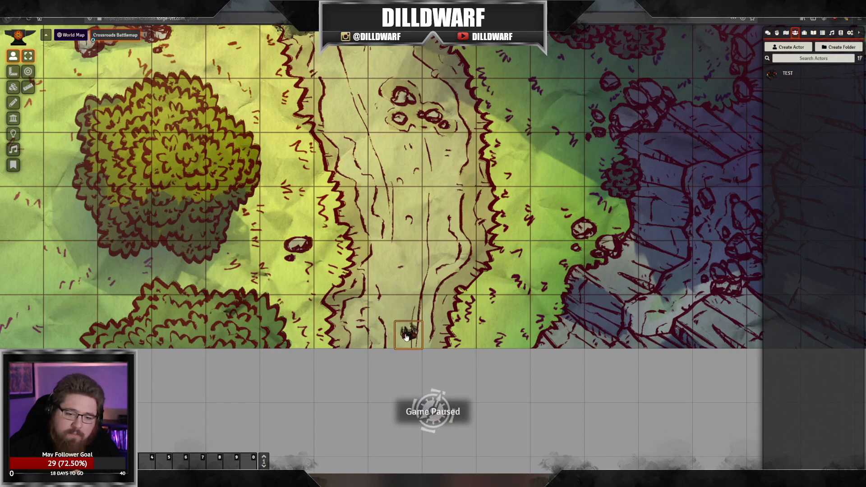
pyautogui.press('Left')
pyautogui.press('Up')
pyautogui.press('Right')
pyautogui.press('Right')
pyautogui.press('Left')
pyautogui.press('Down')
pyautogui.press('Up')
pyautogui.press('Up')
pyautogui.press('Down')
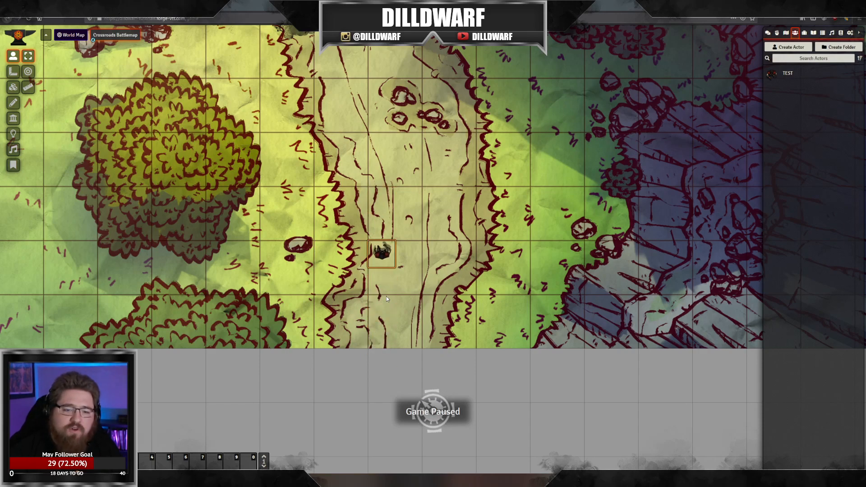
pyautogui.press('Right')
pyautogui.press('Down')
pyautogui.press('Left')
pyautogui.press('Up')
pyautogui.press('Right')
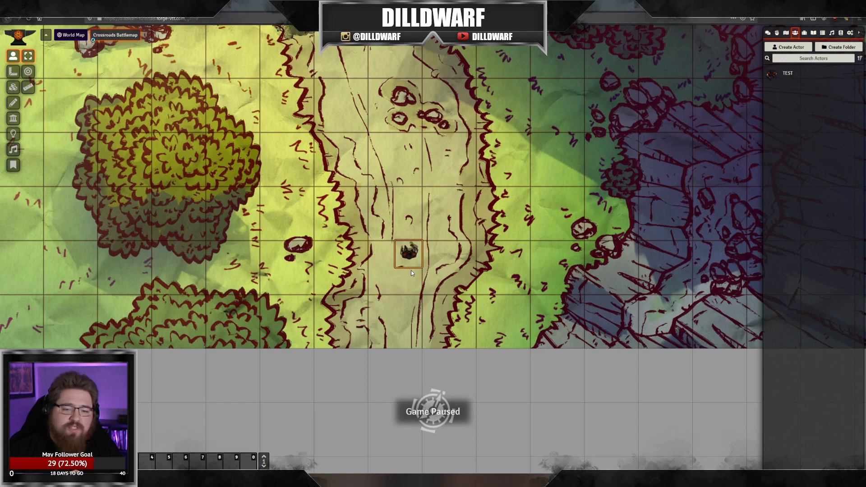
pyautogui.press('Down')
pyautogui.moveTo(410, 280); pyautogui.dragTo(319, 331)
pyautogui.scroll(-4, 316, 287)
pyautogui.press('Up')
pyautogui.moveTo(341, 289); pyautogui.dragTo(317, 269)
# Step: Set the TEST token's width and height to 2 grid units, update it and close its character sheet
pyautogui.doubleClick(317, 269)
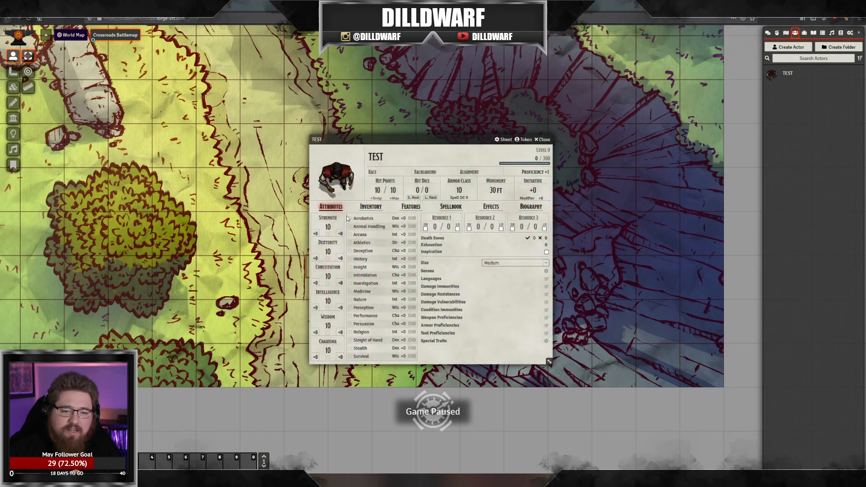
pyautogui.click(523, 139)
pyautogui.click(168, 154)
pyautogui.moveTo(193, 199); pyautogui.dragTo(119, 197)
pyautogui.hotkey('shift', 'Tab')
pyautogui.click(190, 253)
pyautogui.click(544, 139)
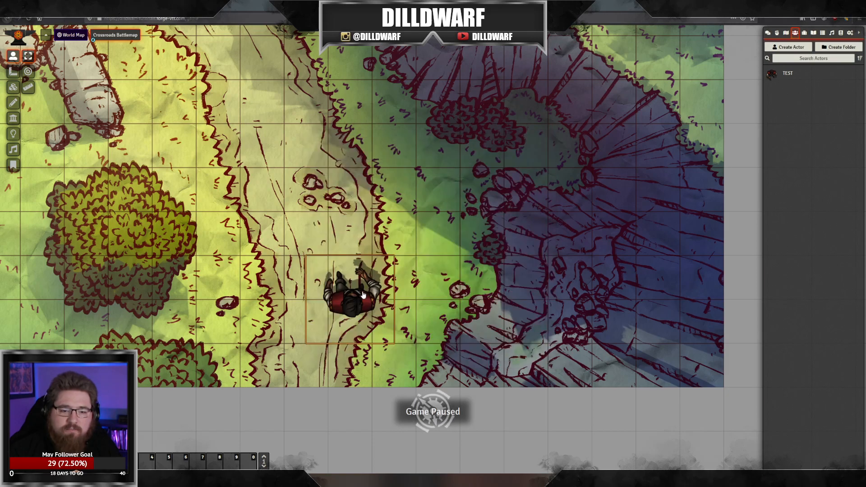
# Step: Move the two-by-two TEST token back and forth across the road, facing it south at the road's western edge
pyautogui.press('Right')
pyautogui.press('Left')
pyautogui.press('Up')
pyautogui.press('Up')
pyautogui.press('Left')
pyautogui.press('Right')
pyautogui.press('Down')
pyautogui.press('Down')
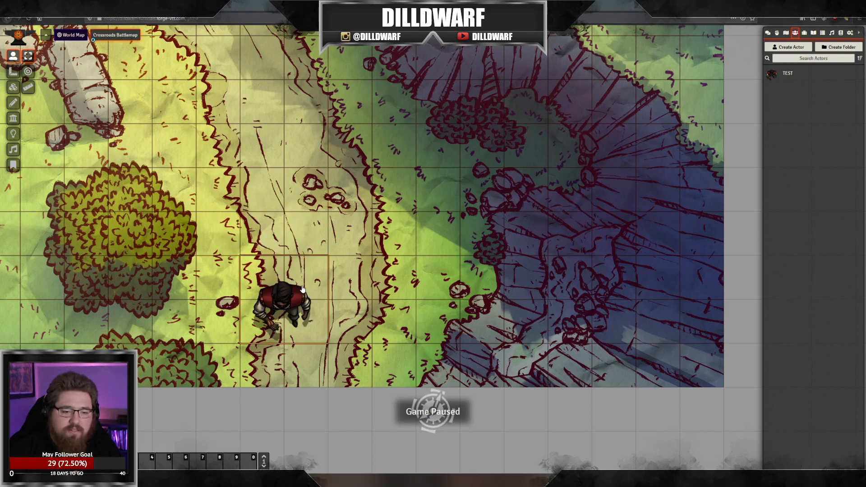
# Step: Set the TEST token's width and height to 3 grid units, update it and move it north along the road
pyautogui.doubleClick(285, 285)
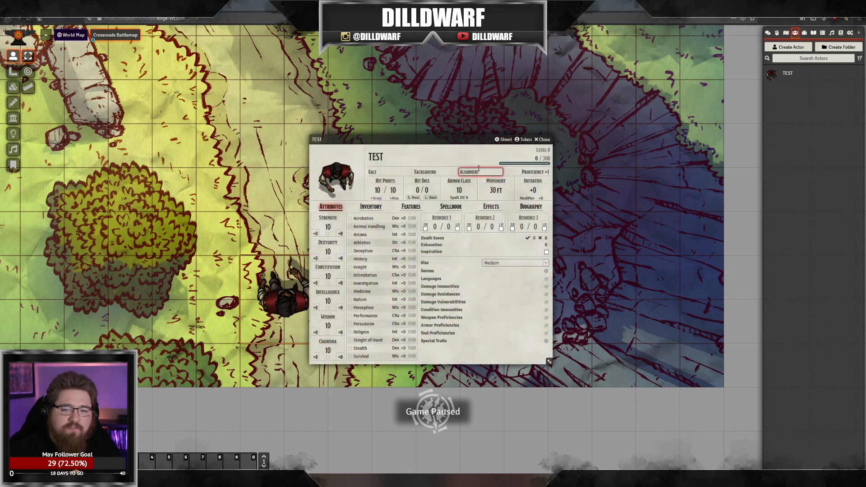
pyautogui.click(523, 139)
pyautogui.click(166, 154)
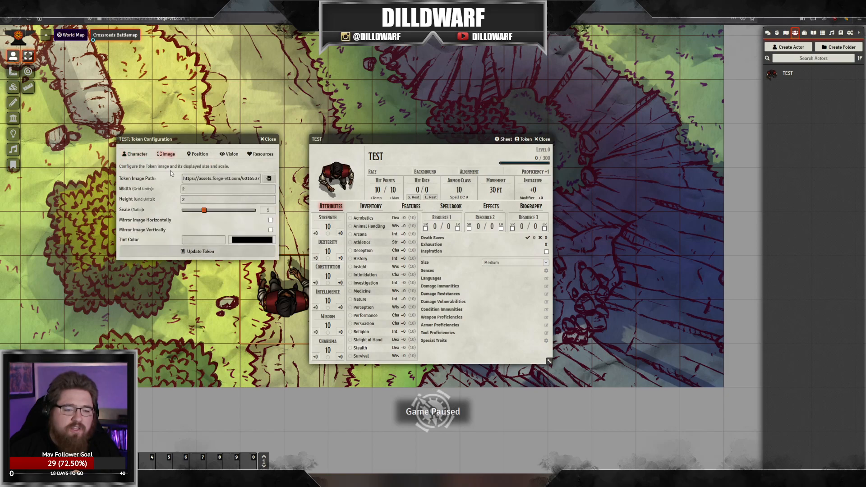
pyautogui.click(194, 188)
pyautogui.write('3')
pyautogui.press('Tab')
pyautogui.write('3')
pyautogui.click(201, 252)
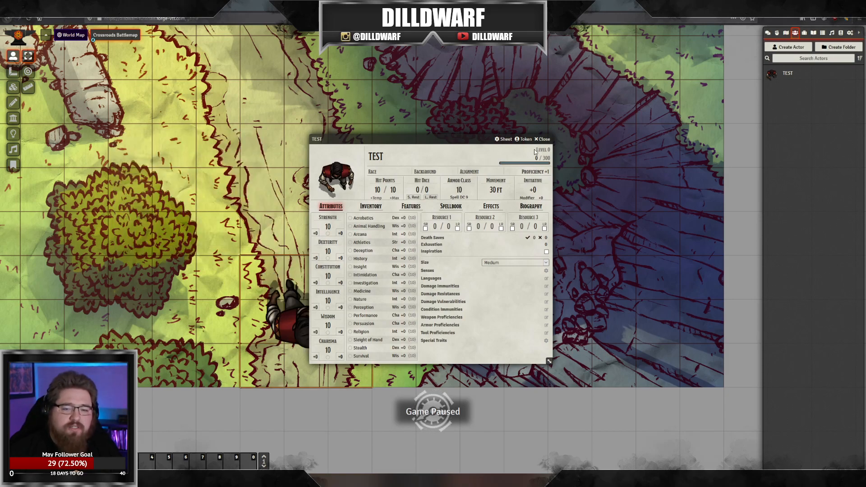
pyautogui.click(543, 139)
pyautogui.moveTo(294, 290); pyautogui.dragTo(310, 221)
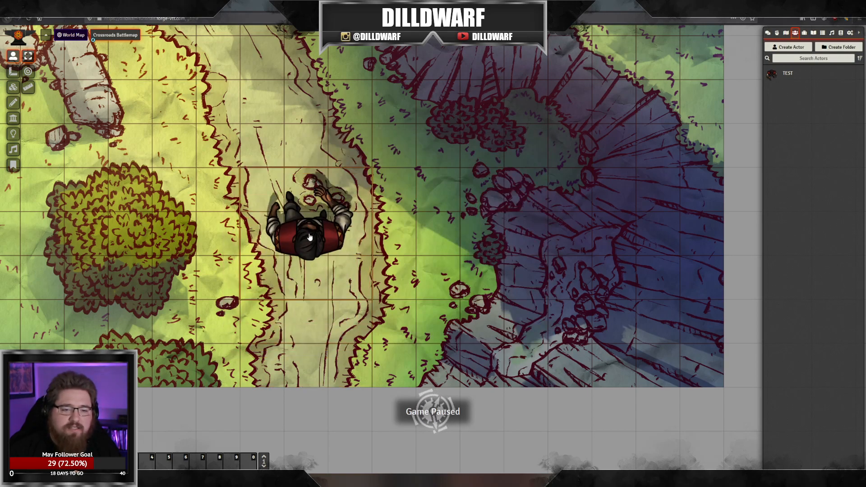
# Step: Review the three-by-three token's image, position and character settings, and close its windows without updating it
pyautogui.doubleClick(310, 237)
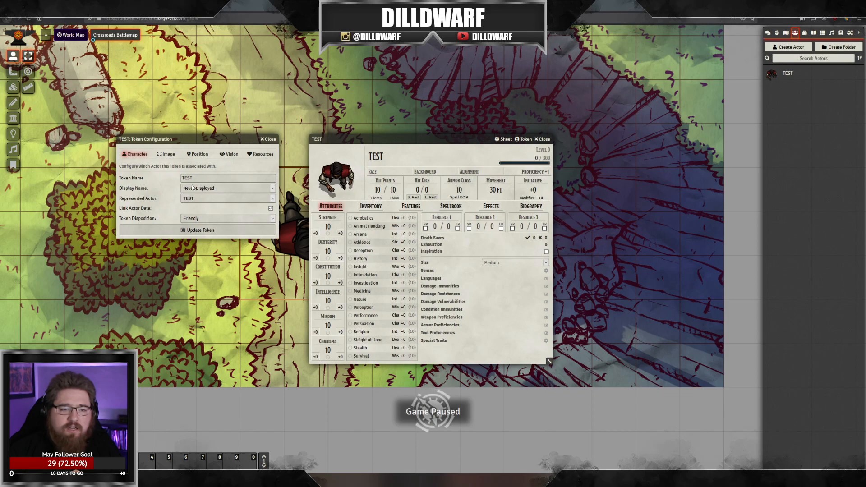
pyautogui.click(166, 154)
pyautogui.moveTo(195, 189); pyautogui.dragTo(109, 195)
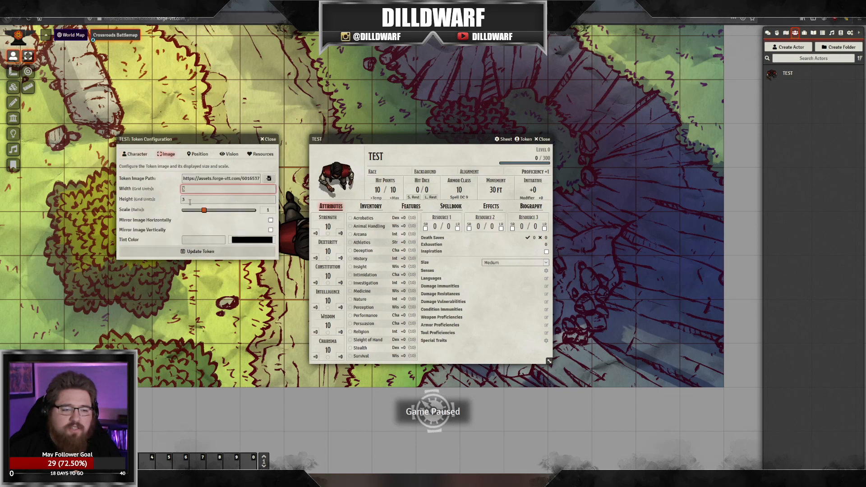
pyautogui.click(197, 155)
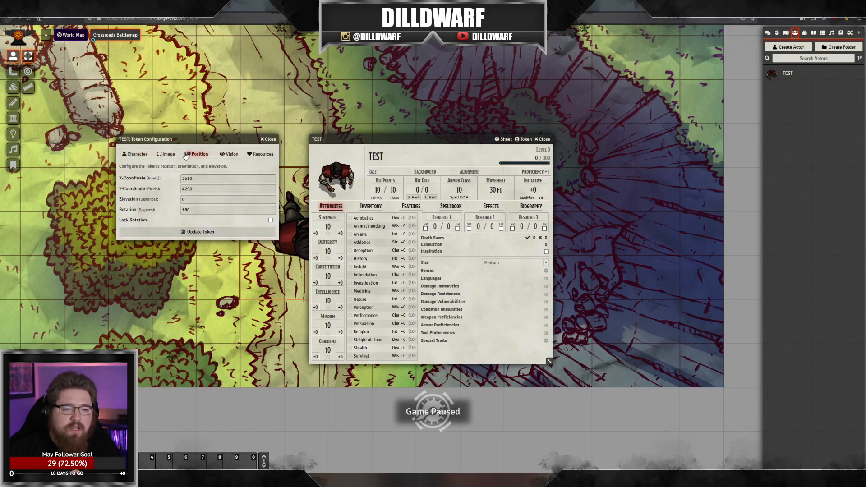
pyautogui.click(167, 154)
pyautogui.click(133, 155)
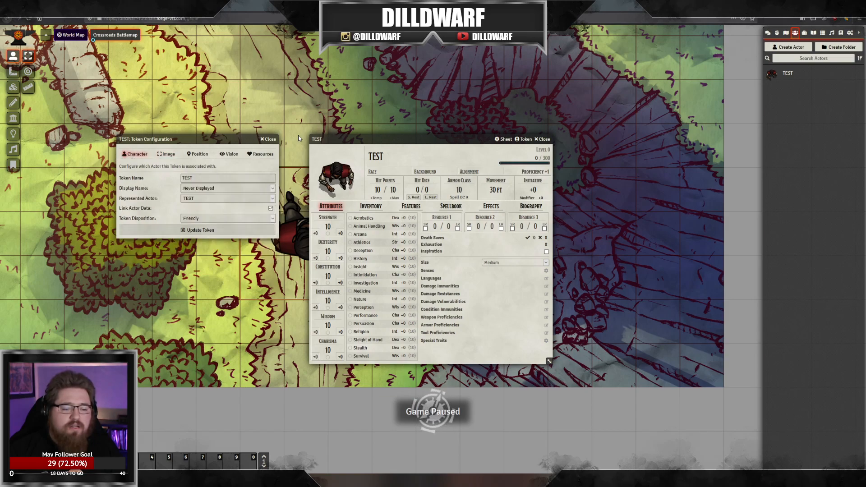
pyautogui.click(270, 140)
pyautogui.press('Escape')
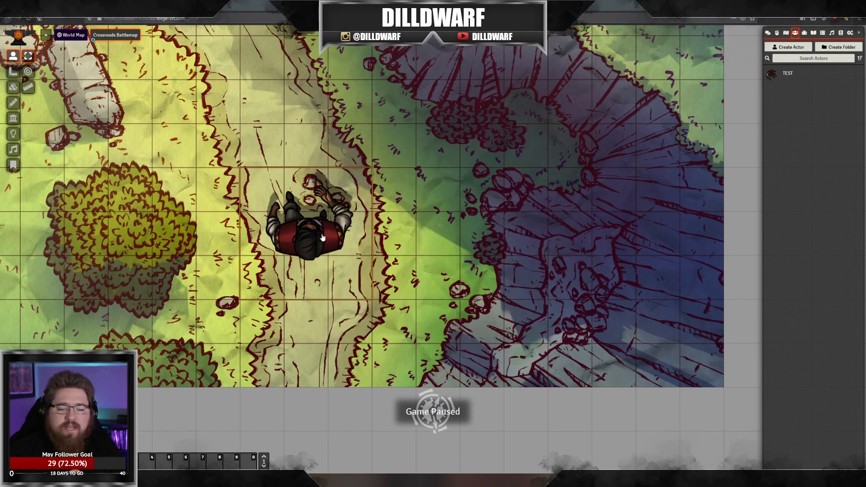
# Step: Delete the three-by-three TEST token from the Crossroads Battlemap
pyautogui.press('Delete')
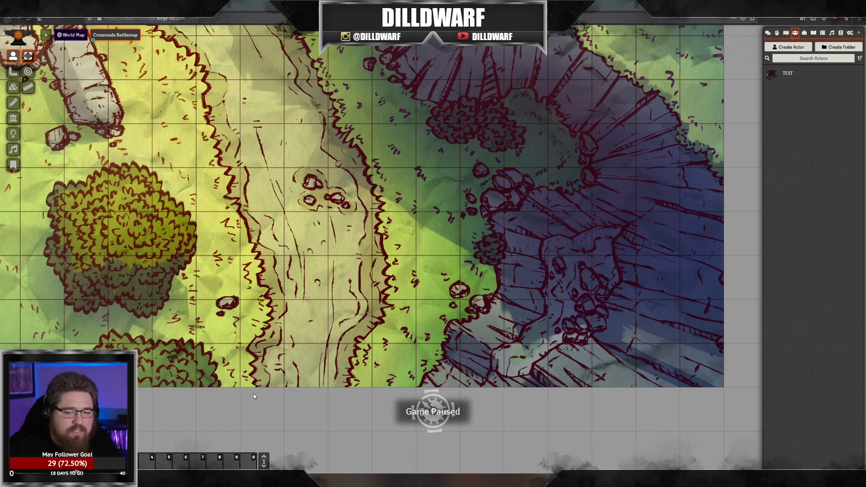
pyautogui.hotkey('alt', 'Tab')
pyautogui.hotkey('alt', 'Tab')
pyautogui.hotkey('alt', 'Tab')
pyautogui.hotkey('alt', 'Tab')
pyautogui.hotkey('alt', 'Tab')
pyautogui.hotkey('alt', 'Tab')
pyautogui.hotkey('alt', 'Tab')
pyautogui.hotkey('alt', 'Tab')
pyautogui.hotkey('alt', 'Tab')
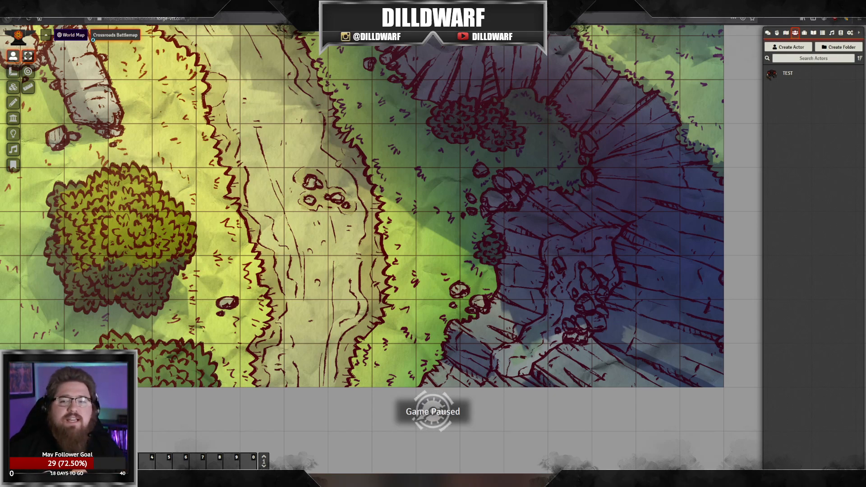
pyautogui.hotkey('alt', 'Tab')
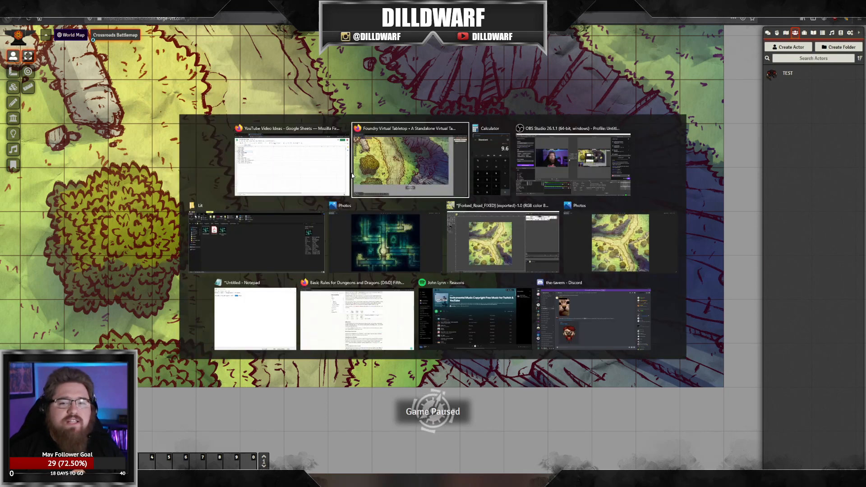
pyautogui.hotkey('alt', 'Tab')
pyautogui.hotkey('alt', 'Tab')
pyautogui.hotkey('alt', 'Tab')
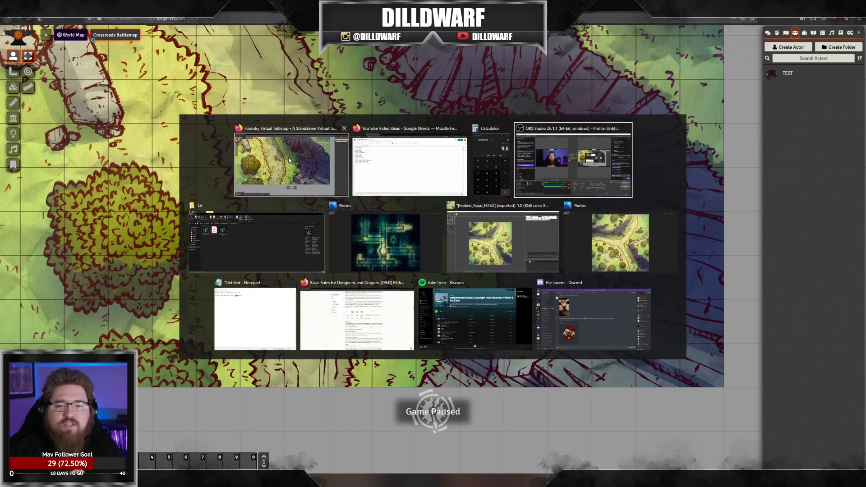
pyautogui.moveTo(290, 158); pyautogui.dragTo(383, 302)
pyautogui.scroll(-7, 383, 299)
pyautogui.moveTo(333, 204); pyautogui.dragTo(414, 304)
pyautogui.scroll(-5, 413, 301)
pyautogui.moveTo(379, 234); pyautogui.dragTo(447, 251)
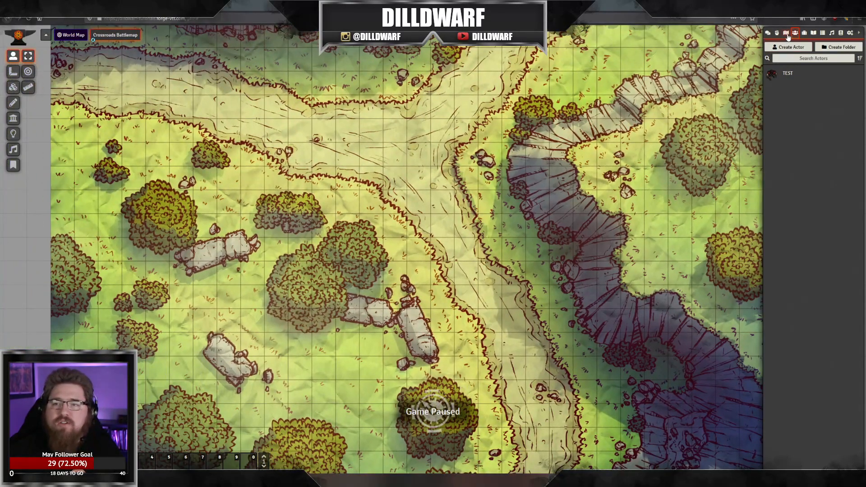
# Step: Add the Dragonsper Sewers scene to the scene navigation, leaving its configuration unchanged, and view that scene
pyautogui.click(786, 32)
pyautogui.click(807, 149)
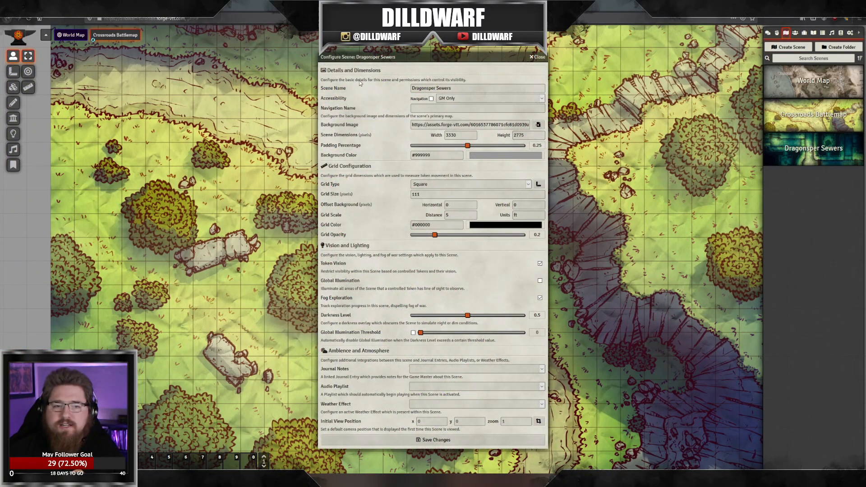
pyautogui.click(537, 60)
pyautogui.rightClick(796, 153)
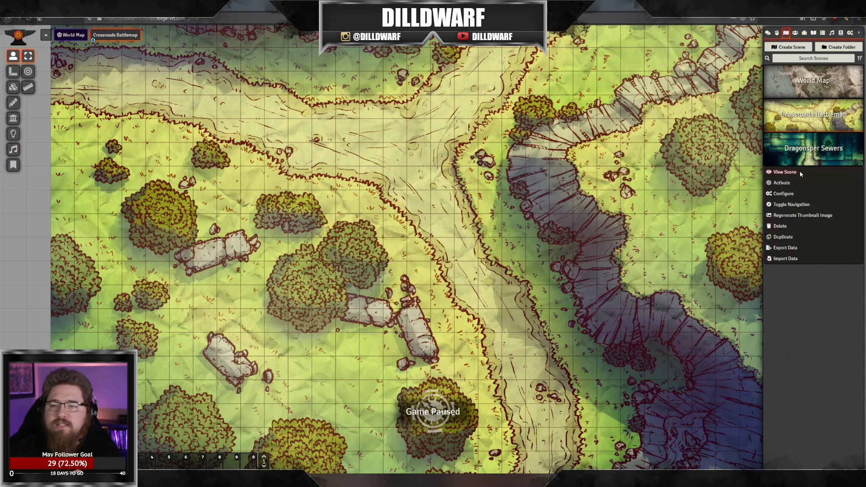
pyautogui.click(790, 205)
pyautogui.click(168, 35)
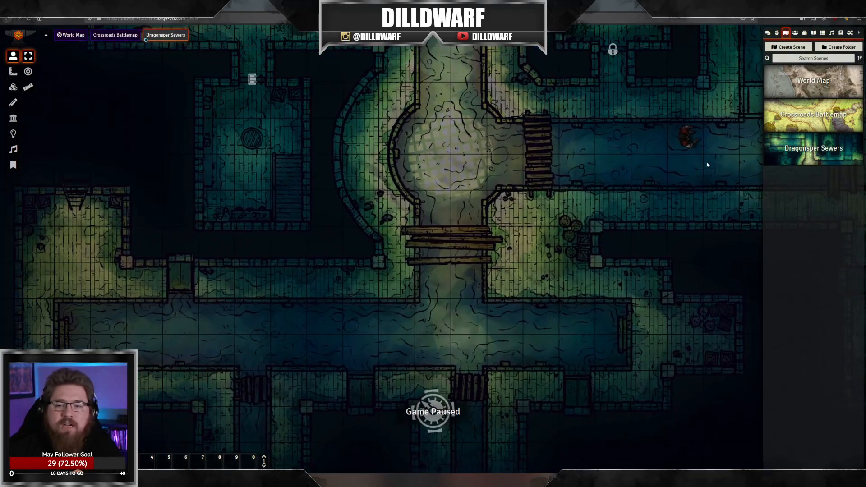
# Step: Move the token from the eastern canal to the ladder square in the sewer's northwest room
pyautogui.moveTo(694, 138); pyautogui.dragTo(338, 334)
pyautogui.moveTo(378, 291); pyautogui.dragTo(566, 253)
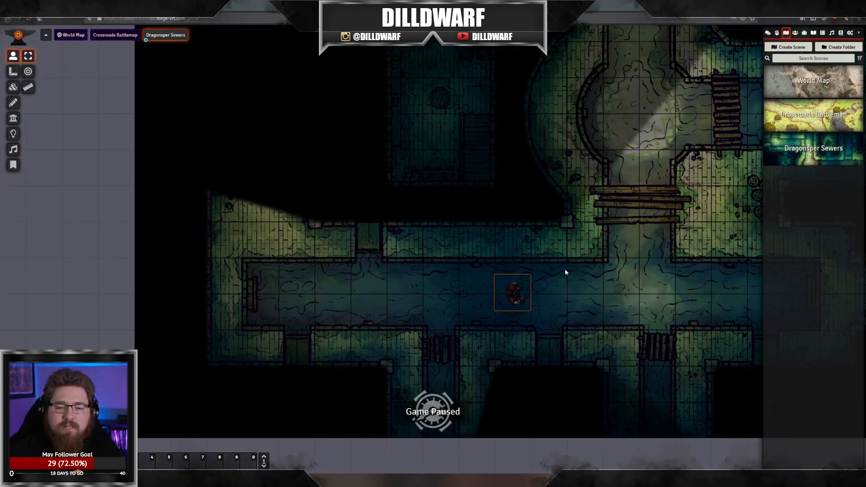
pyautogui.moveTo(513, 294); pyautogui.dragTo(265, 206)
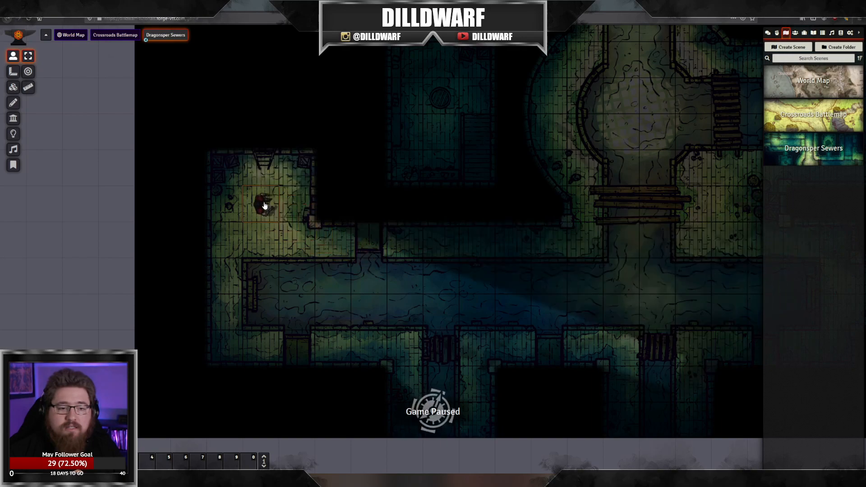
pyautogui.press('Up')
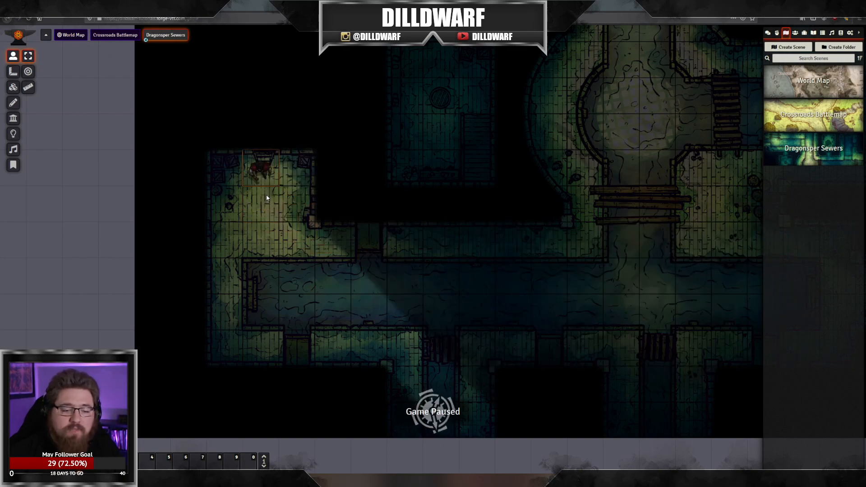
pyautogui.scroll(4, 267, 198)
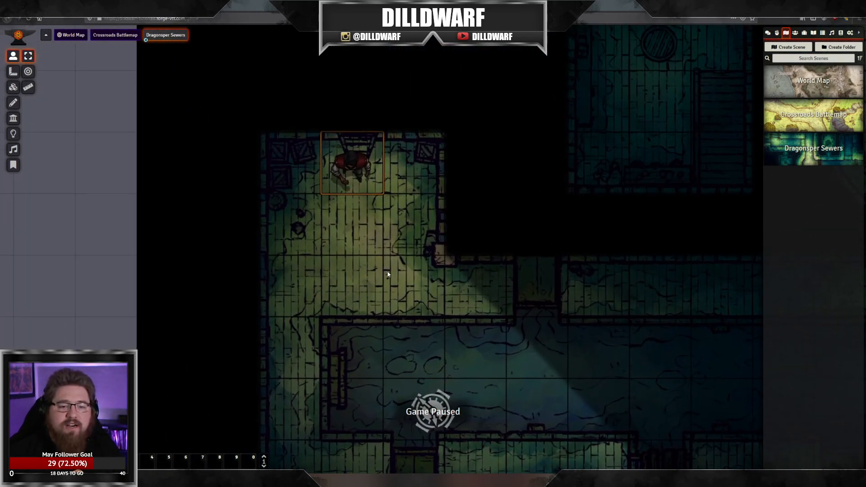
pyautogui.scroll(-2, 386, 273)
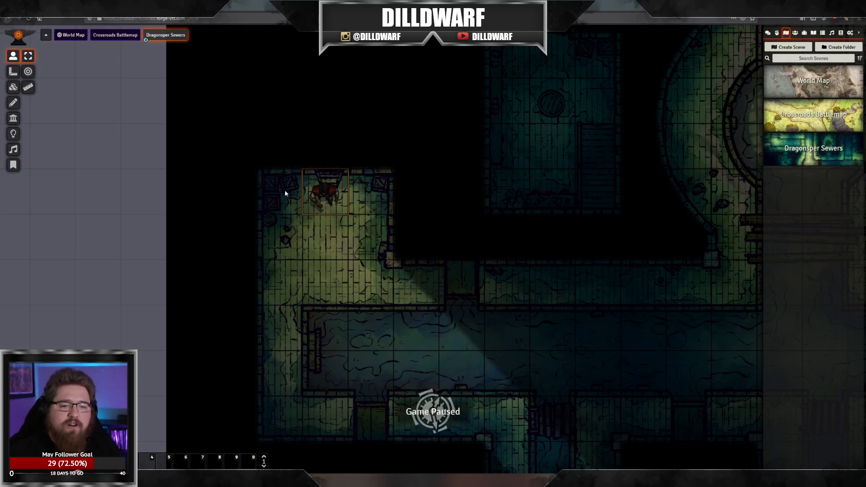
# Step: Place a light source with a dim radius of about 4.5 grid units on the token at the ladder and open its configuration
pyautogui.click(12, 134)
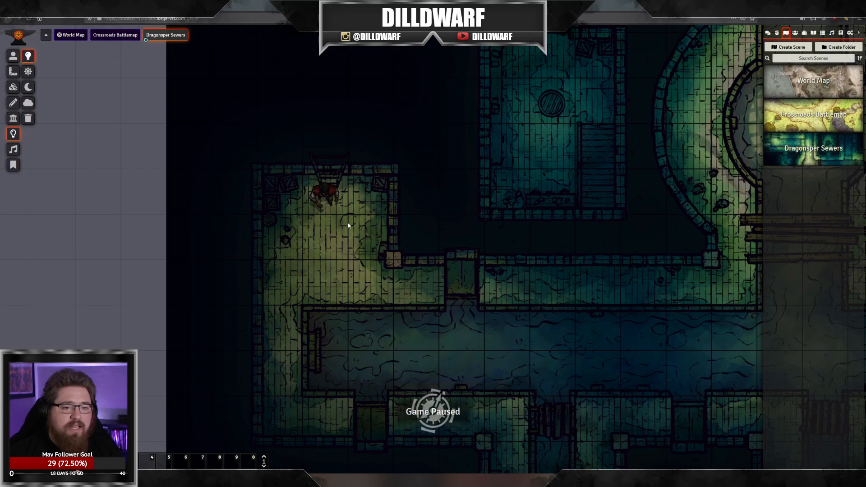
pyautogui.click(326, 192)
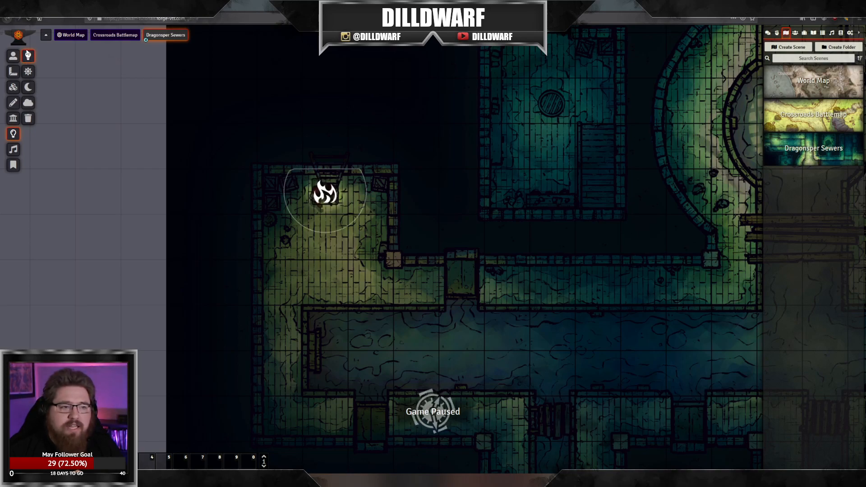
pyautogui.doubleClick(325, 194)
pyautogui.moveTo(412, 165); pyautogui.dragTo(557, 116)
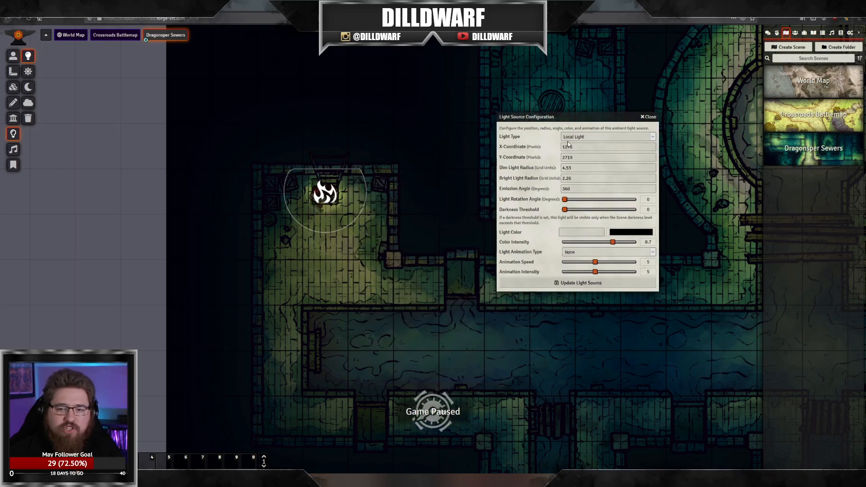
# Step: Try the Global Light and Universal Light types on the ladder light and inspect its reach beyond the room walls
pyautogui.click(581, 138)
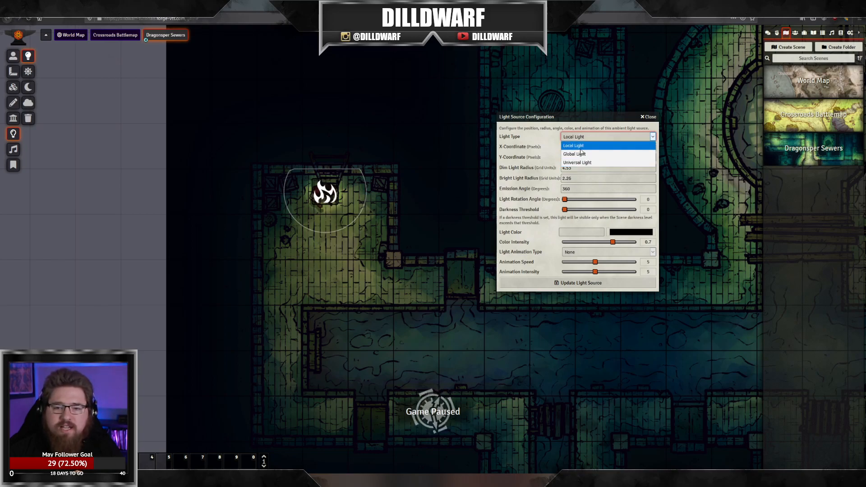
pyautogui.click(575, 154)
pyautogui.click(582, 136)
pyautogui.click(577, 162)
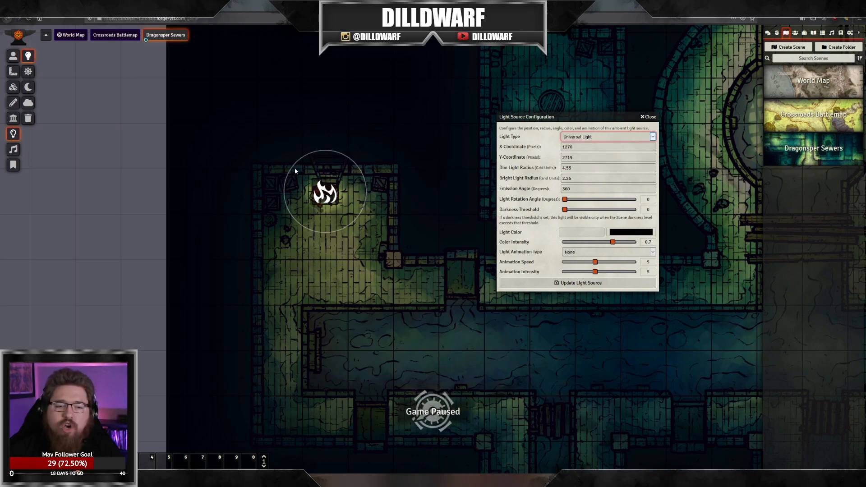
pyautogui.click(393, 168)
pyautogui.moveTo(393, 167); pyautogui.dragTo(227, 213)
pyautogui.scroll(-8, 251, 204)
pyautogui.moveTo(284, 167); pyautogui.dragTo(395, 156)
pyautogui.scroll(-4, 267, 222)
pyautogui.scroll(-1, 269, 222)
pyautogui.scroll(9, 315, 182)
# Step: Compare the Local and Global light types again, returning the ladder light to Local Light
pyautogui.click(604, 136)
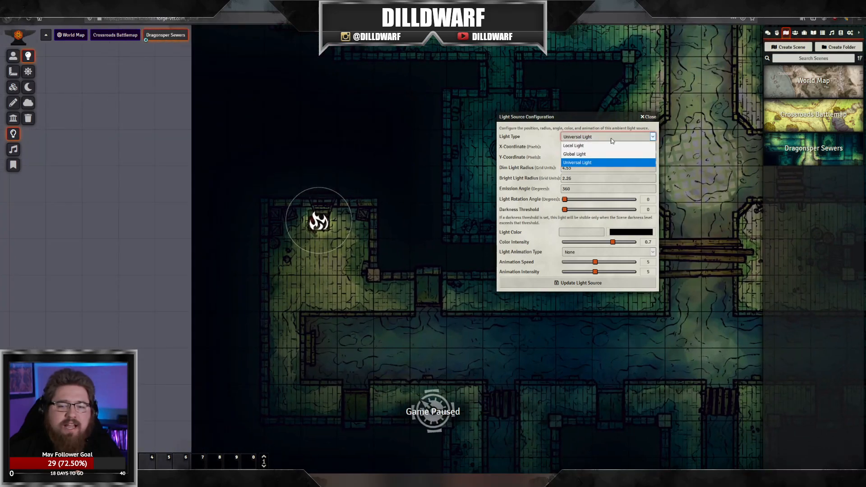
pyautogui.click(570, 145)
pyautogui.click(571, 138)
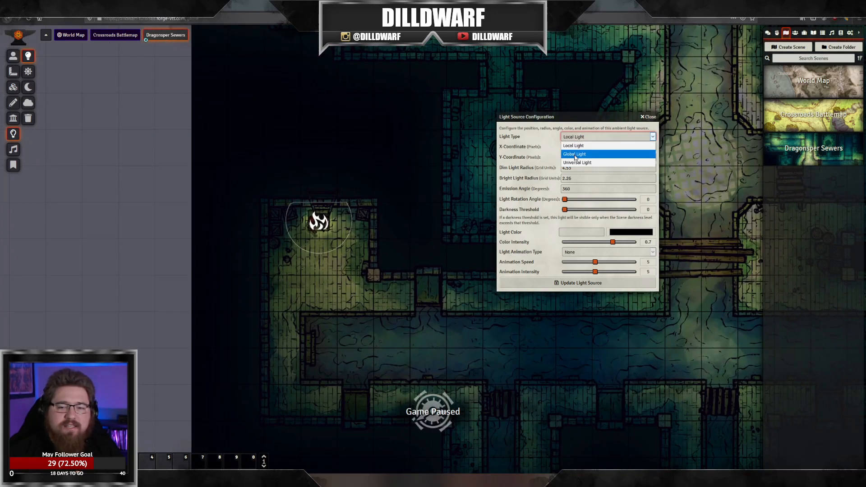
pyautogui.click(575, 153)
pyautogui.click(588, 136)
pyautogui.click(583, 146)
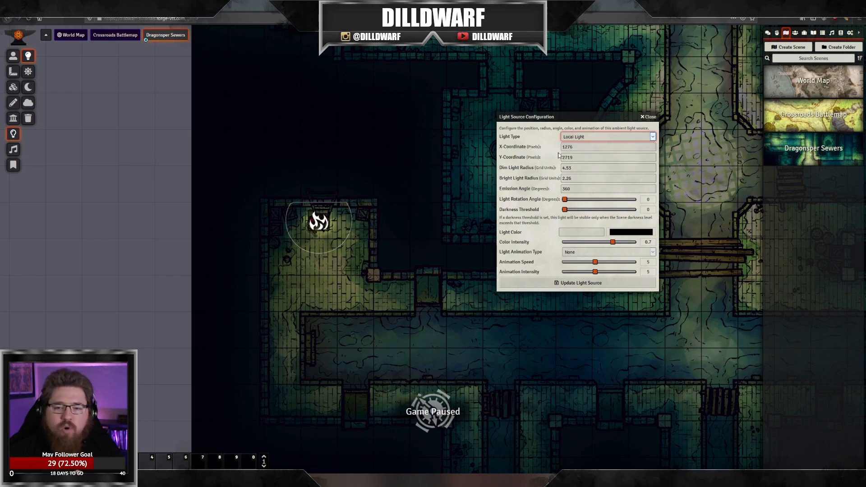
pyautogui.moveTo(319, 221)
pyautogui.mouseDown()
pyautogui.moveTo(374, 311)
pyautogui.moveTo(317, 224)
pyautogui.mouseUp()
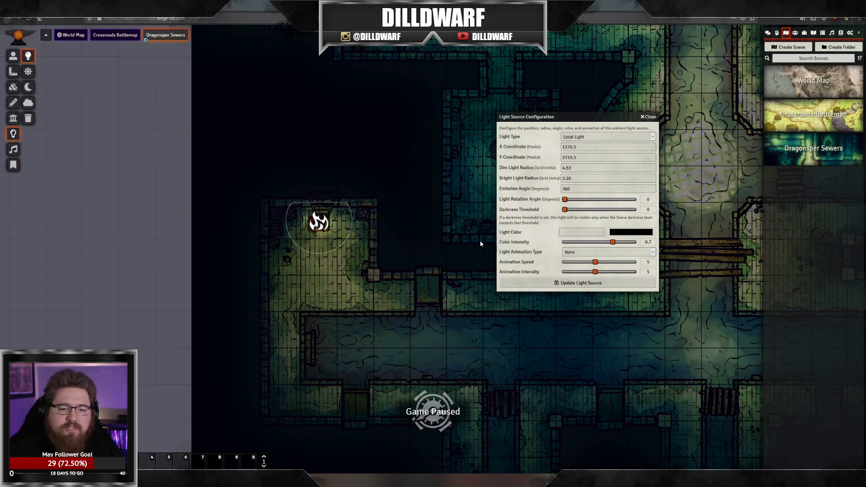
# Step: Switch to D&D Beyond, search for Torch, open its equipment page and read the bright and dim light distances
pyautogui.moveTo(573, 167); pyautogui.dragTo(513, 167)
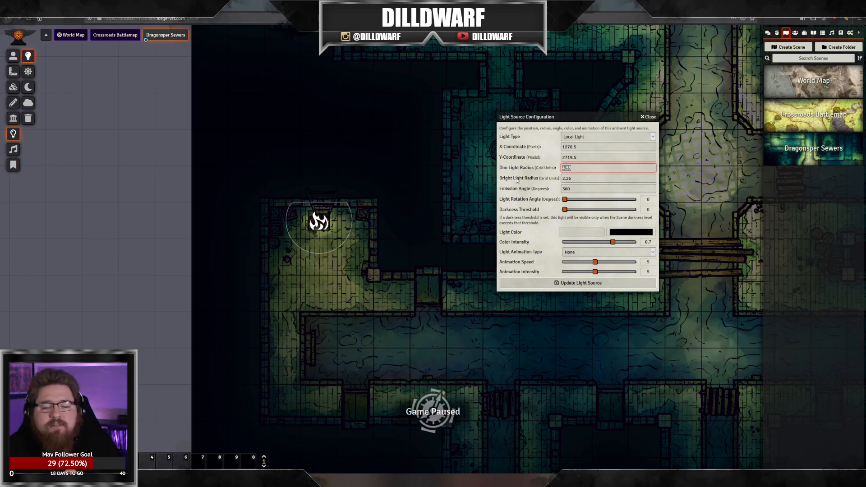
pyautogui.scroll(-1, 323, 330)
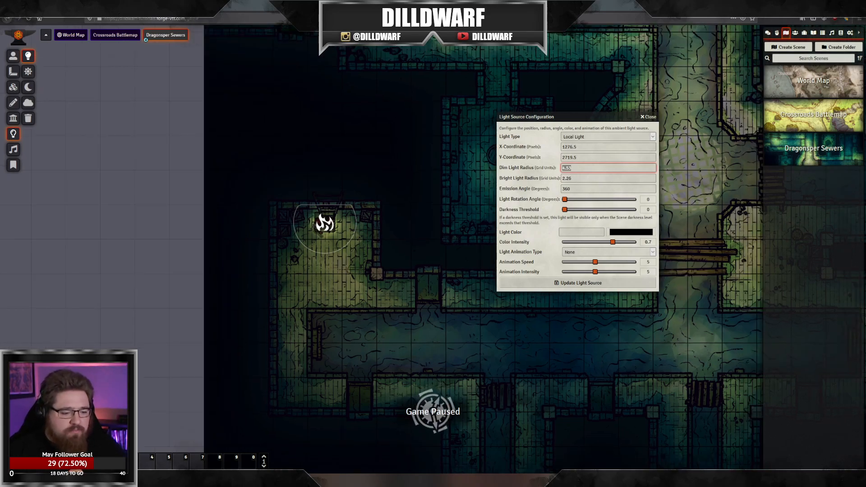
pyautogui.click(171, 446)
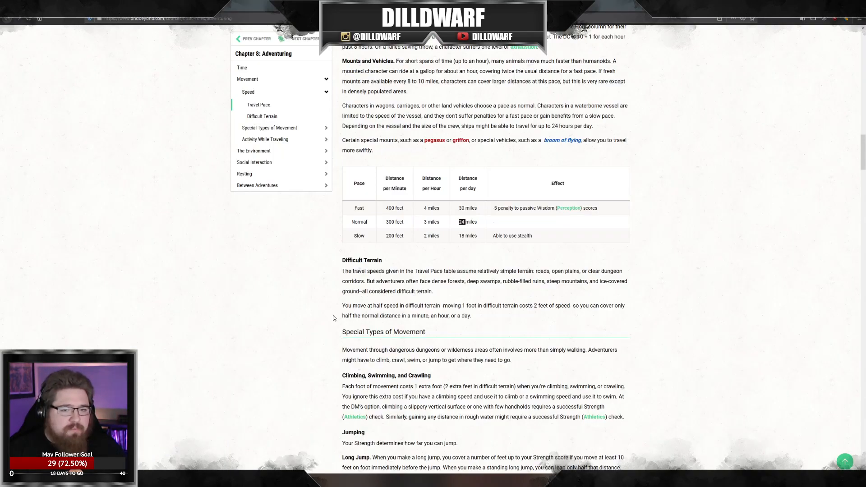
pyautogui.scroll(20, 312, 330)
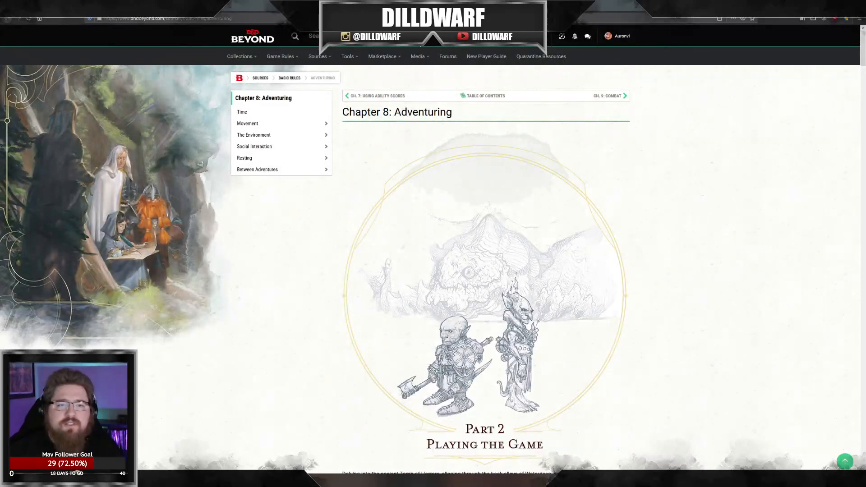
pyautogui.write('tORCH')
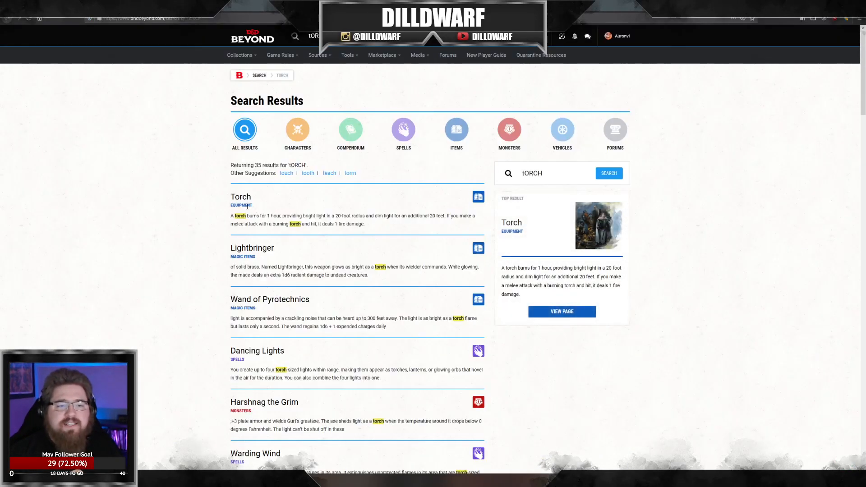
pyautogui.click(241, 198)
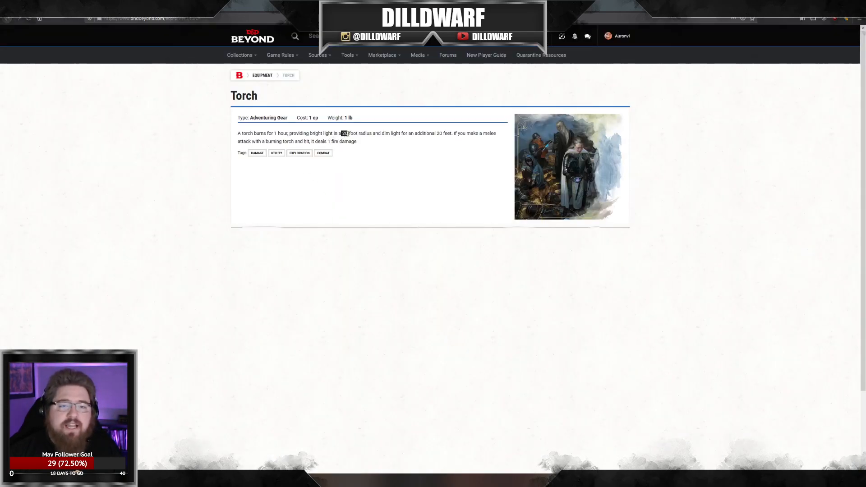
pyautogui.moveTo(436, 134); pyautogui.dragTo(381, 134)
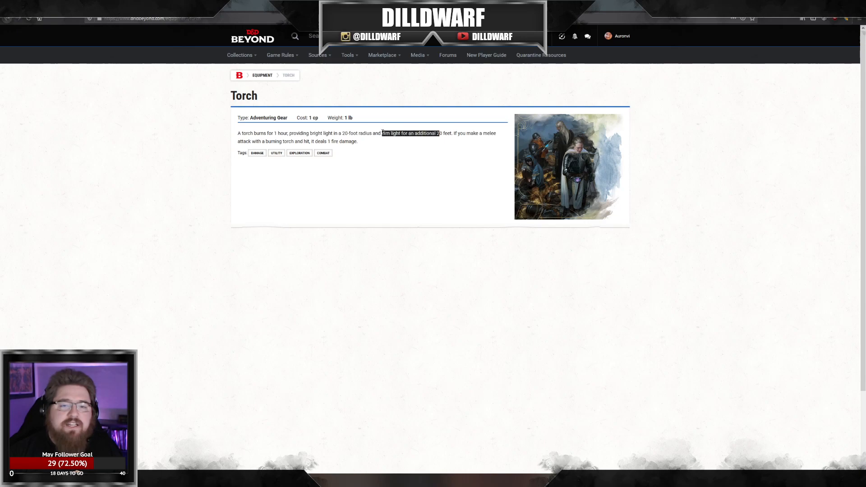
pyautogui.click(437, 135)
# Step: Switch back to Foundry VTT, set the ladder light's bright radius to 20 and dim radius to 40 grid units, and update it
pyautogui.hotkey('alt', 'Tab')
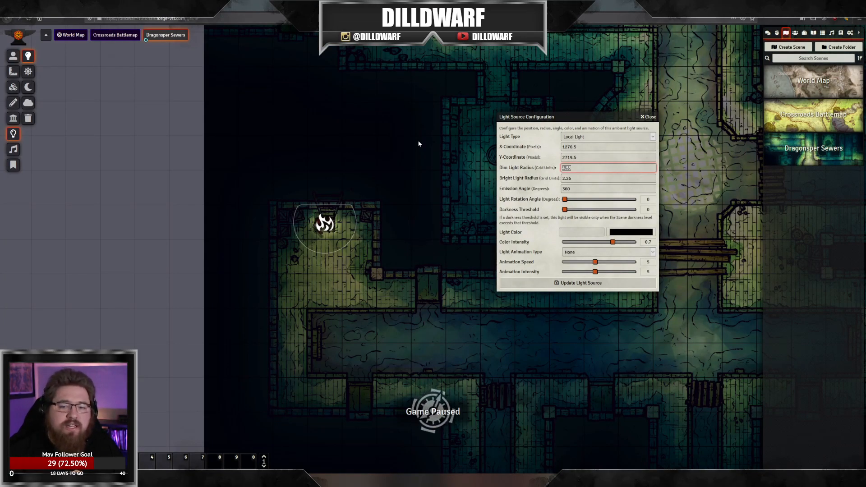
pyautogui.press('Tab')
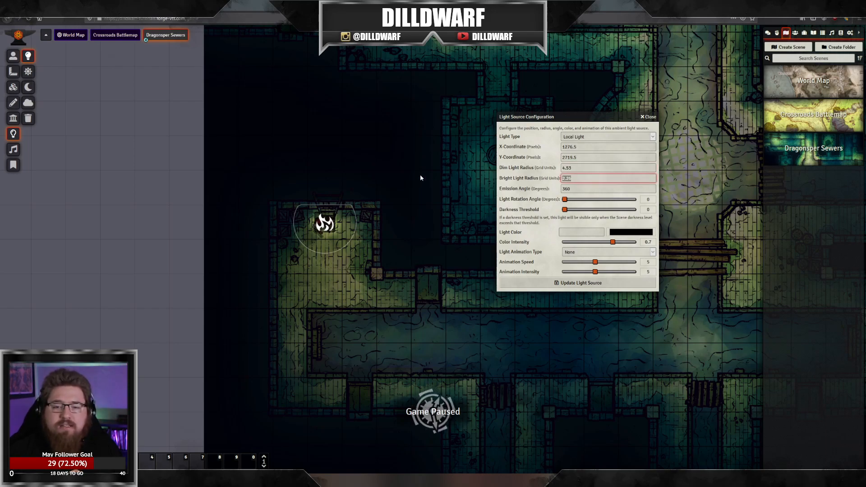
pyautogui.write('20')
pyautogui.hotkey('shift', 'Tab')
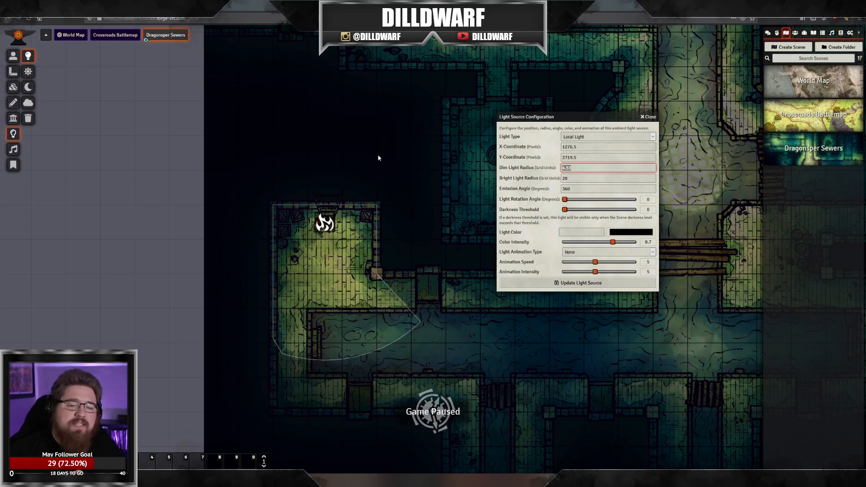
pyautogui.write('40')
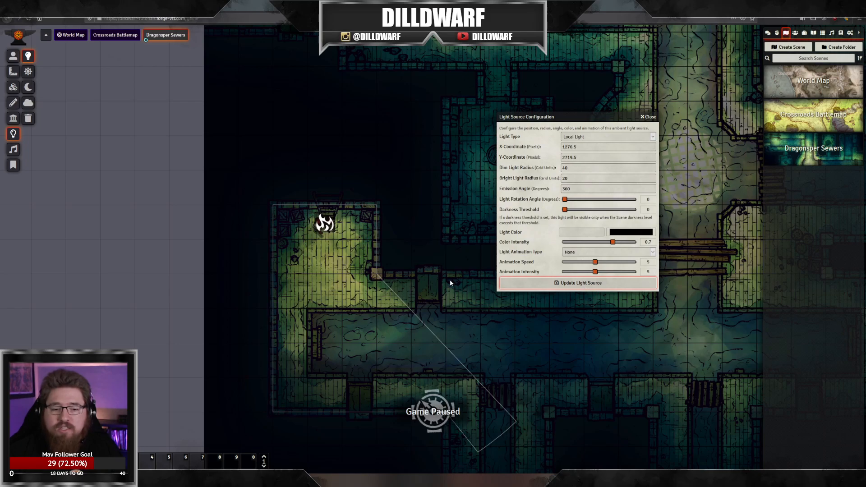
pyautogui.click(584, 284)
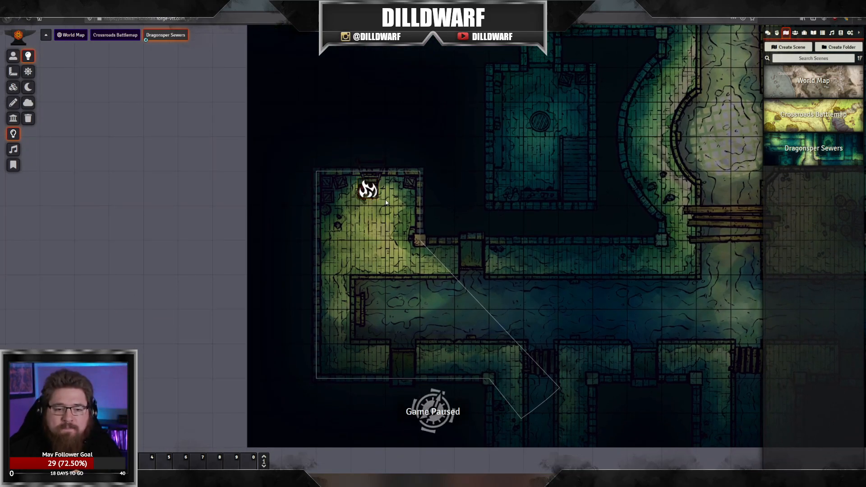
# Step: Open the ladder light's configuration and set both its bright and dim radius to 10 grid units
pyautogui.moveTo(373, 191)
pyautogui.mouseDown()
pyautogui.moveTo(373, 283)
pyautogui.moveTo(556, 264)
pyautogui.moveTo(564, 275)
pyautogui.moveTo(442, 345)
pyautogui.moveTo(363, 359)
pyautogui.moveTo(378, 364)
pyautogui.moveTo(376, 385)
pyautogui.moveTo(385, 178)
pyautogui.moveTo(374, 194)
pyautogui.mouseUp()
pyautogui.doubleClick(374, 193)
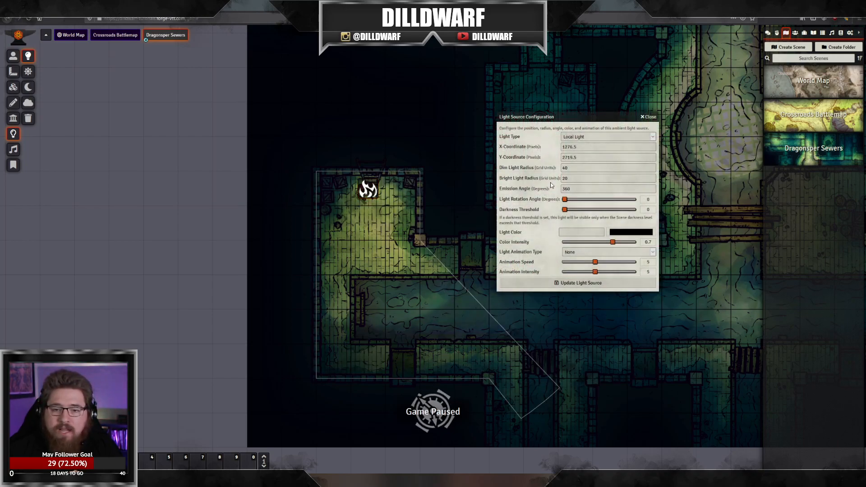
pyautogui.moveTo(577, 177); pyautogui.dragTo(489, 182)
pyautogui.write('10')
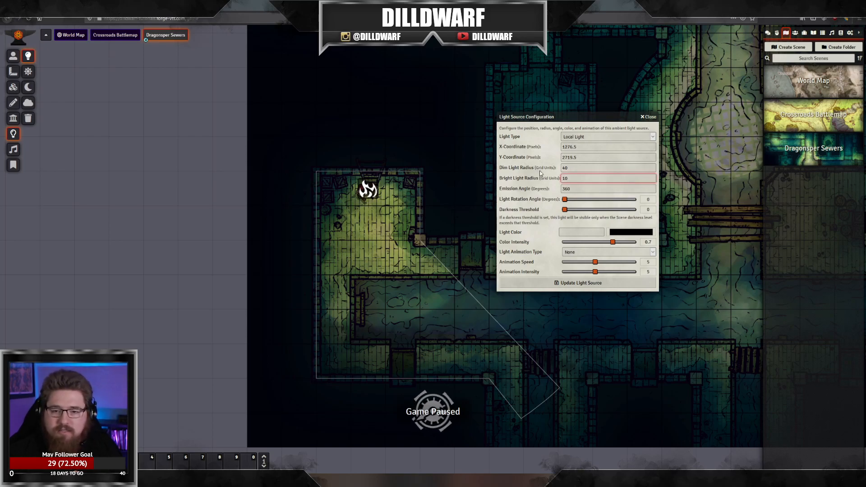
pyautogui.moveTo(582, 166); pyautogui.dragTo(441, 173)
pyautogui.write('2')
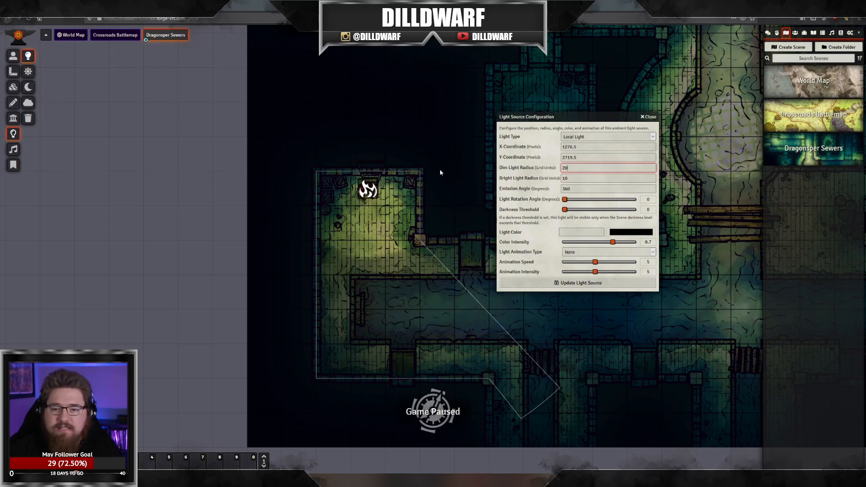
pyautogui.press('BackSpace')
pyautogui.press('BackSpace')
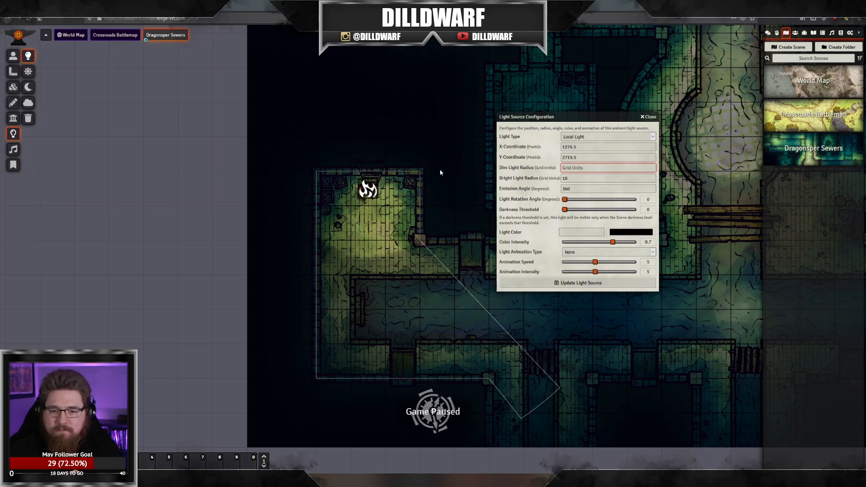
pyautogui.write('10')
pyautogui.click(579, 188)
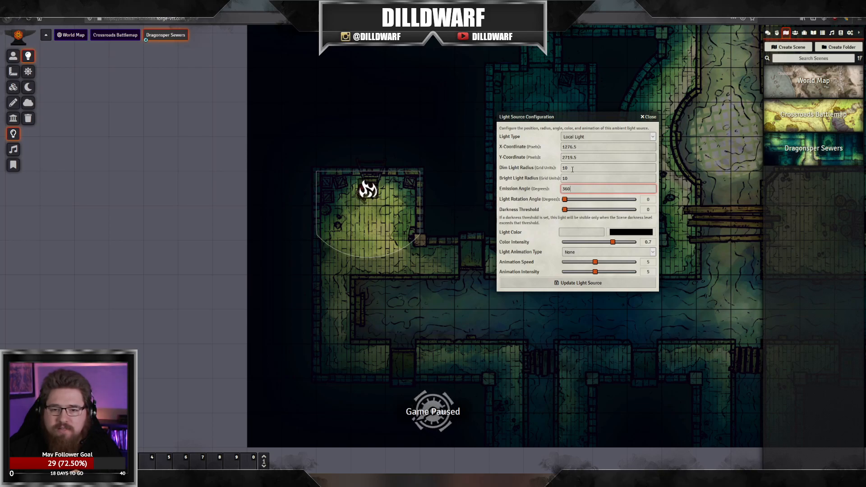
# Step: Reduce the ladder light's bright radius to 5 grid units and update the light source
pyautogui.hotkey('shift', 'Tab')
pyautogui.write('5')
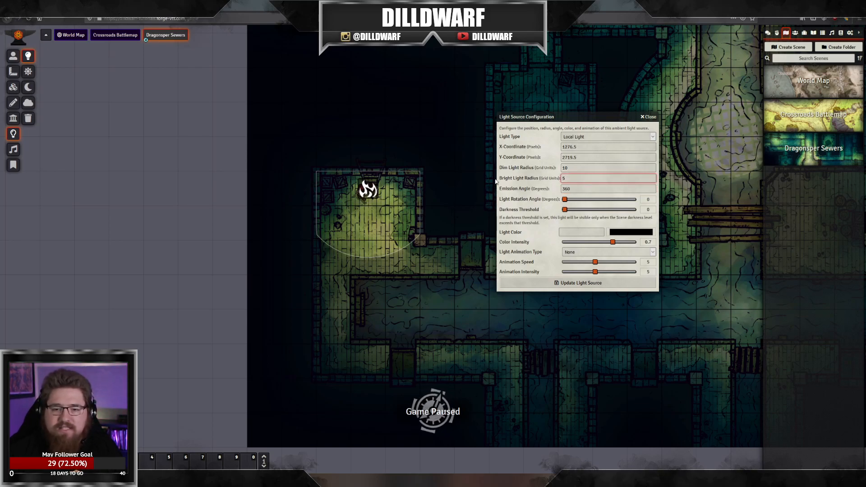
pyautogui.click(583, 283)
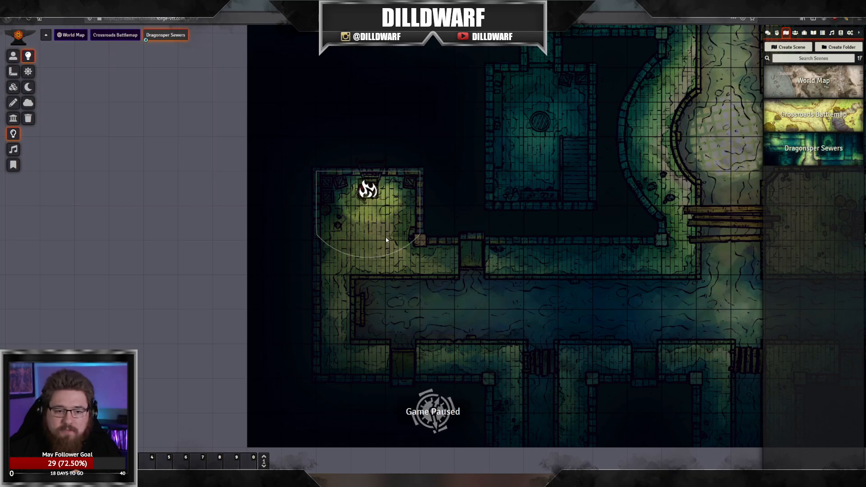
# Step: Set the TEST token's dim vision to 0 in its vision settings, update the token and close its character sheet
pyautogui.click(16, 57)
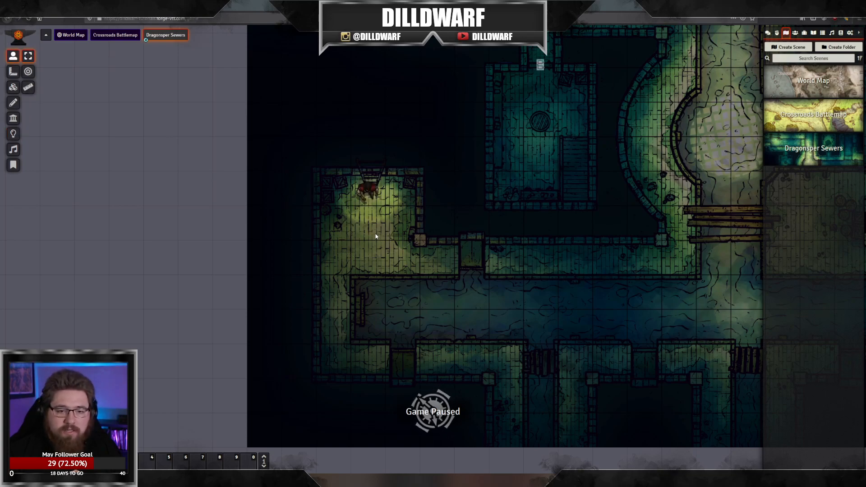
pyautogui.scroll(6, 374, 231)
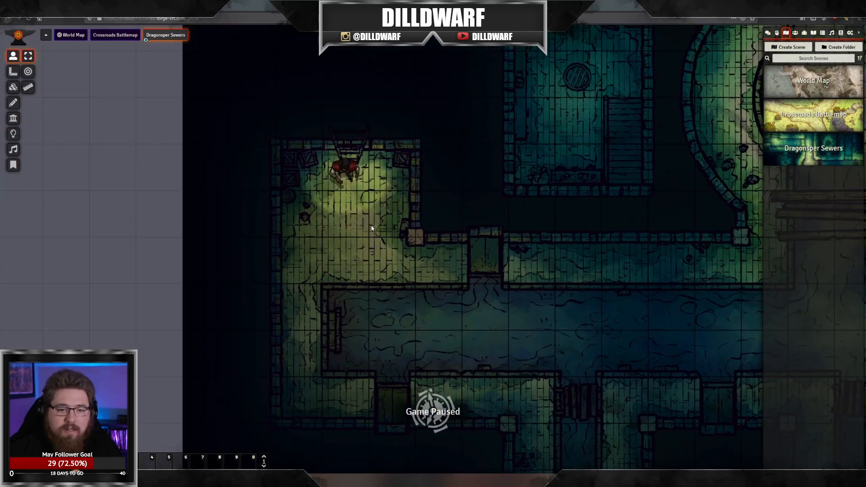
pyautogui.rightClick(355, 165)
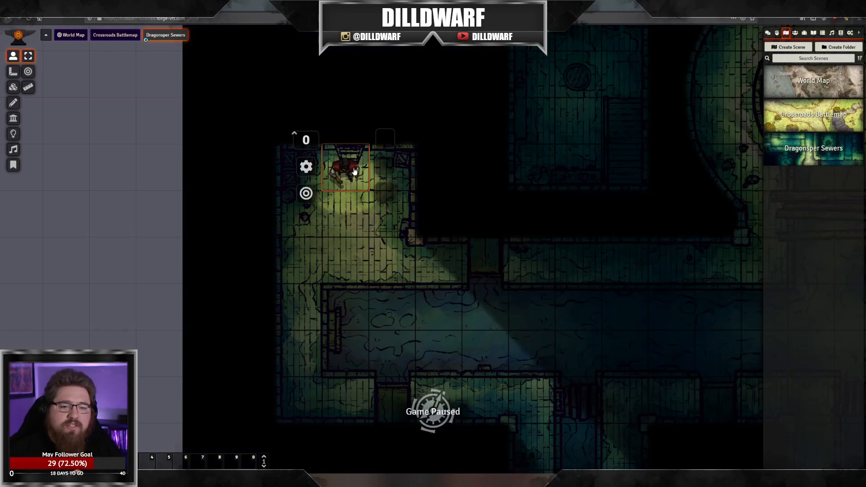
pyautogui.doubleClick(348, 176)
pyautogui.click(524, 139)
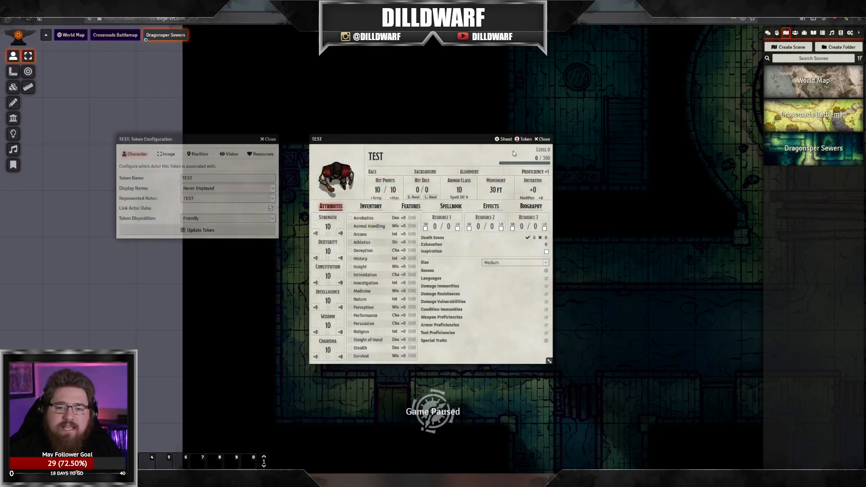
pyautogui.click(231, 154)
pyautogui.click(123, 193)
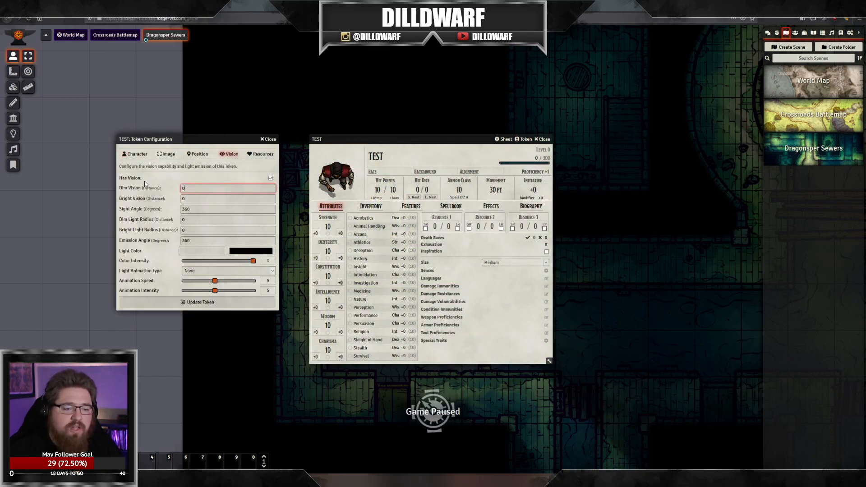
pyautogui.click(213, 302)
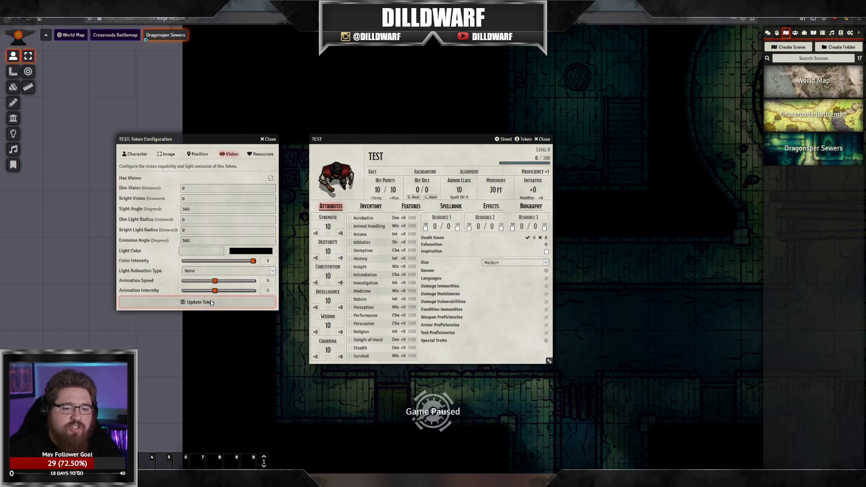
pyautogui.click(543, 140)
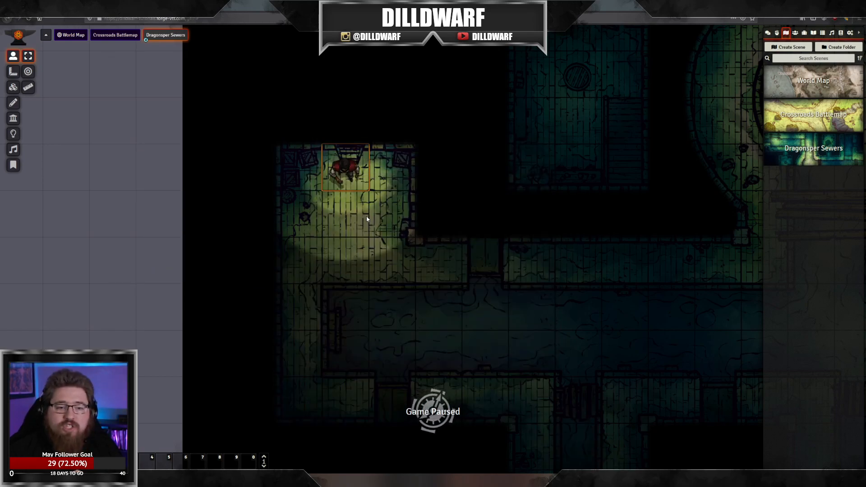
# Step: Walk the TEST token between the ladder and the edge of the light to check what it sees in the room
pyautogui.press('Down')
pyautogui.press('Down')
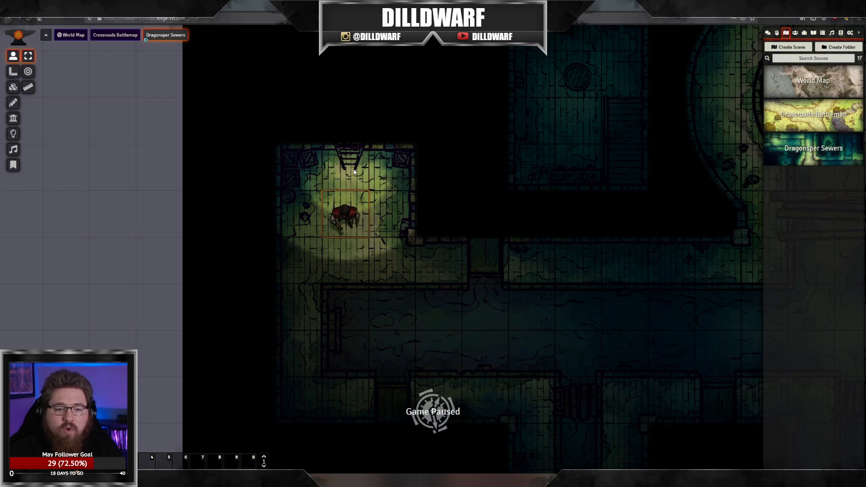
pyautogui.press('Right')
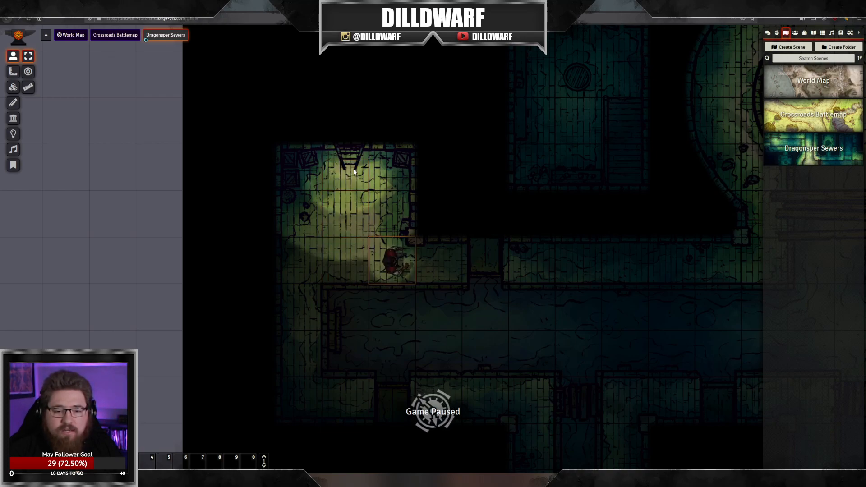
pyautogui.press('Left')
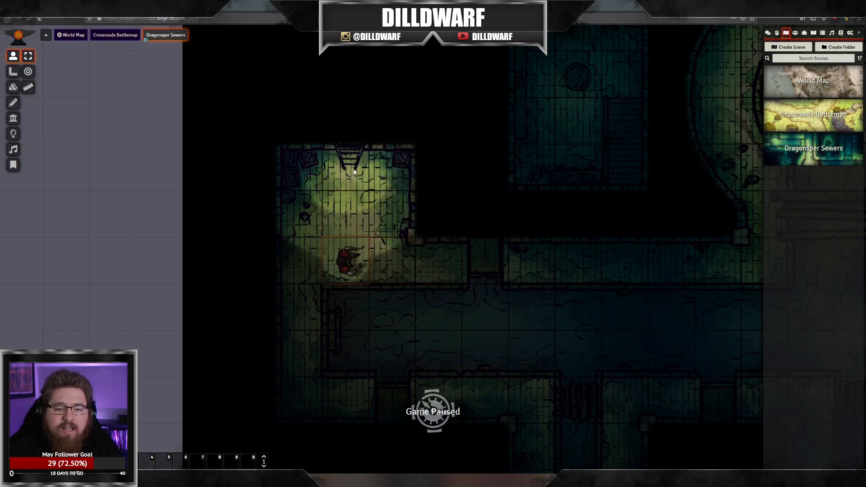
pyautogui.press('Up')
pyautogui.press('Down')
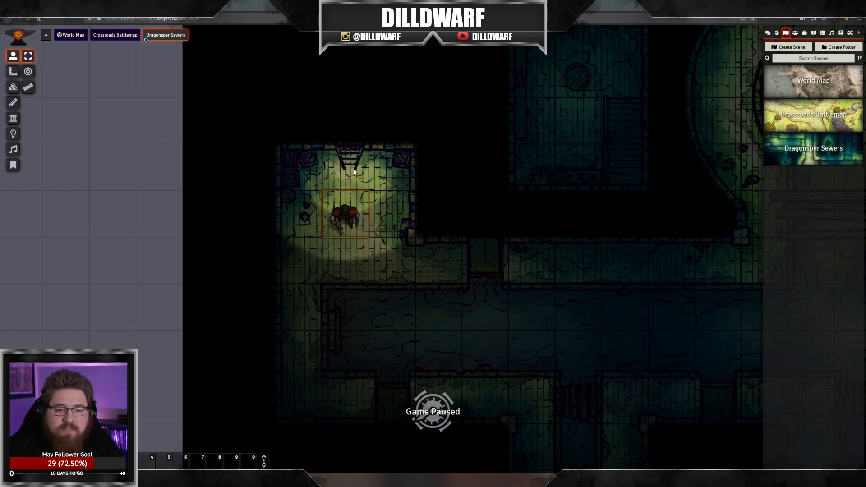
# Step: Walk the TEST token east along the unlit corridor past the small bridge to view the ladder light from a distance
pyautogui.press('Right')
pyautogui.press('Right')
pyautogui.press('Right')
pyautogui.press('Right')
pyautogui.press('Right')
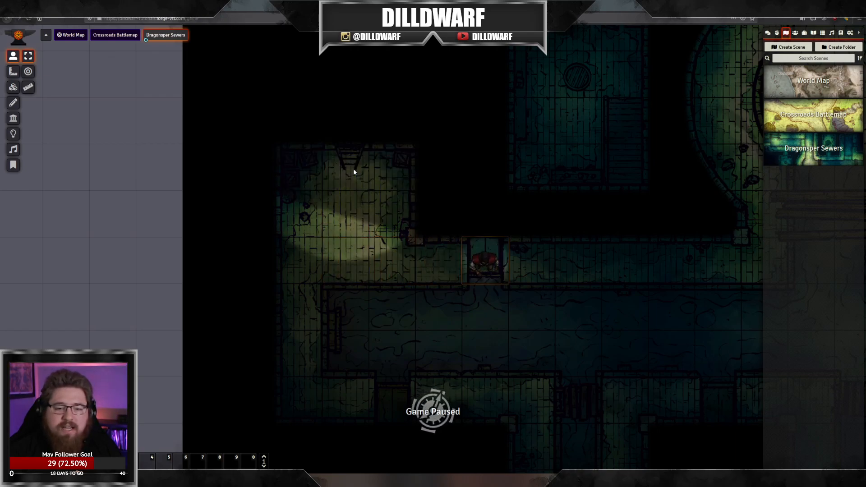
pyautogui.press('Left')
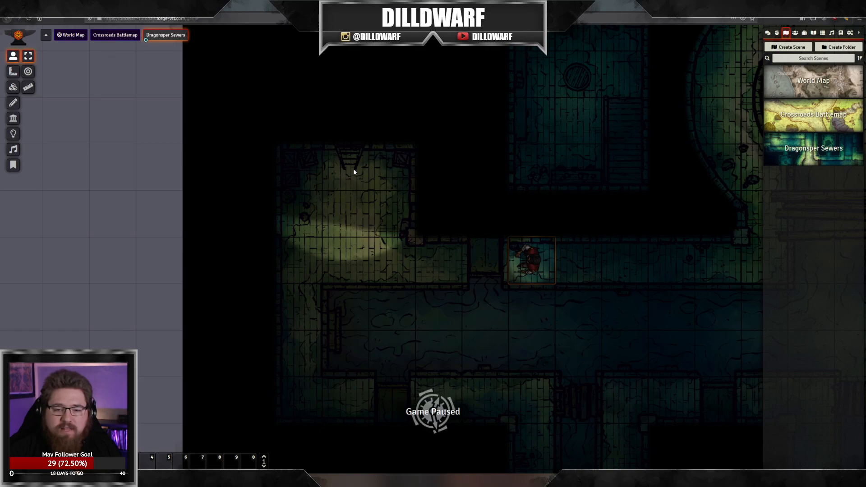
# Step: Move the TEST token west along the corridor and north to the ladder in the entrance room
pyautogui.press('Left')
pyautogui.press('Left')
pyautogui.press('Left')
pyautogui.press('Left')
pyautogui.press('Up')
pyautogui.press('Up')
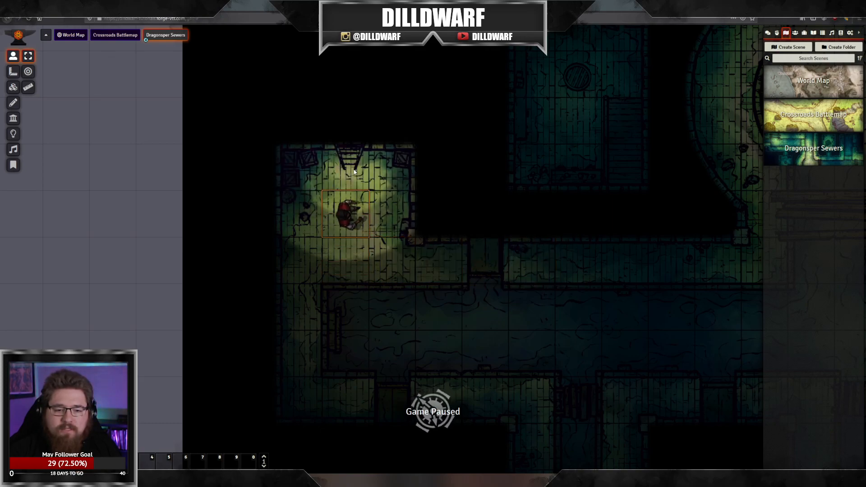
# Step: Reset the Fog of War exploration for the Dragonsper Sewers scene and select the TEST token at the ladder again
pyautogui.click(13, 134)
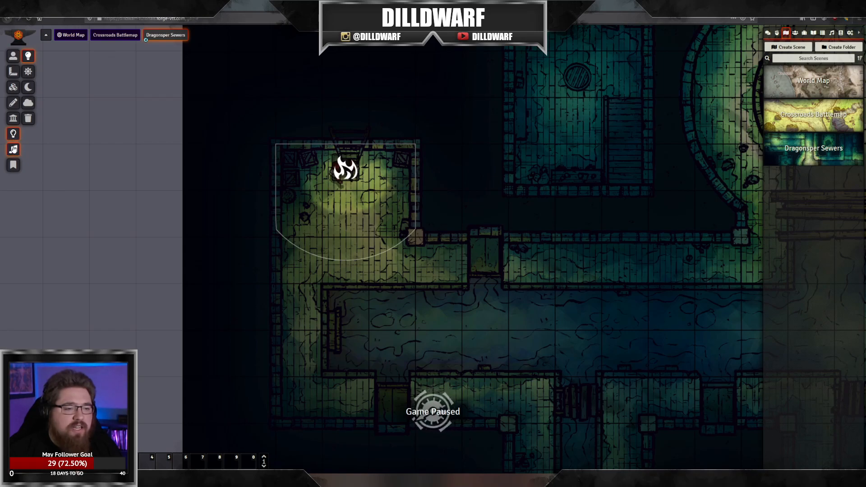
pyautogui.click(28, 103)
pyautogui.click(400, 261)
pyautogui.click(13, 56)
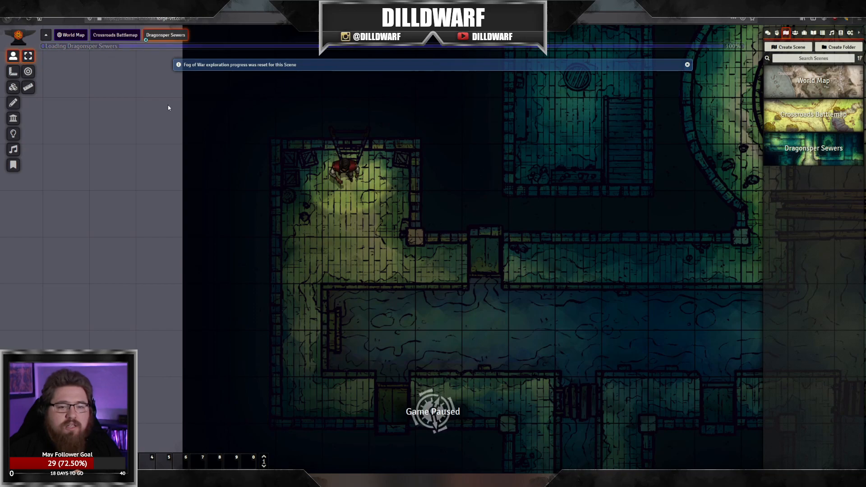
pyautogui.click(369, 156)
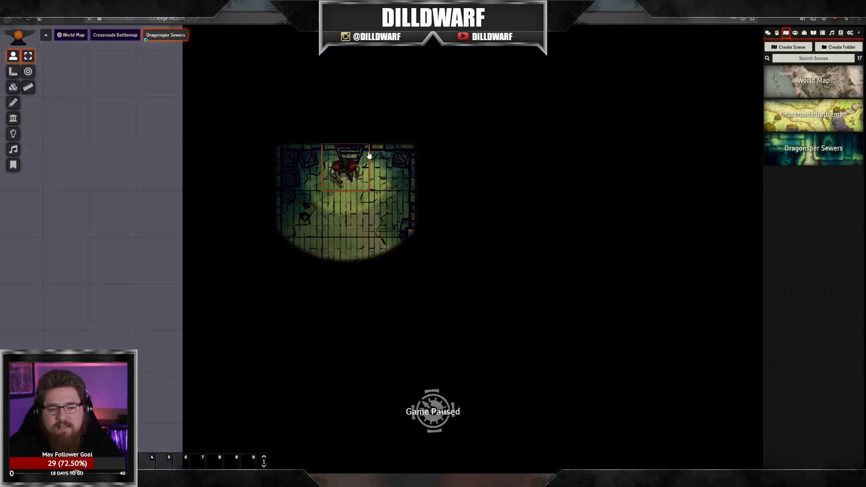
# Step: Walk the TEST token around the ladder room, then south-east out of it into the water channel
pyautogui.press('Down')
pyautogui.press('Left')
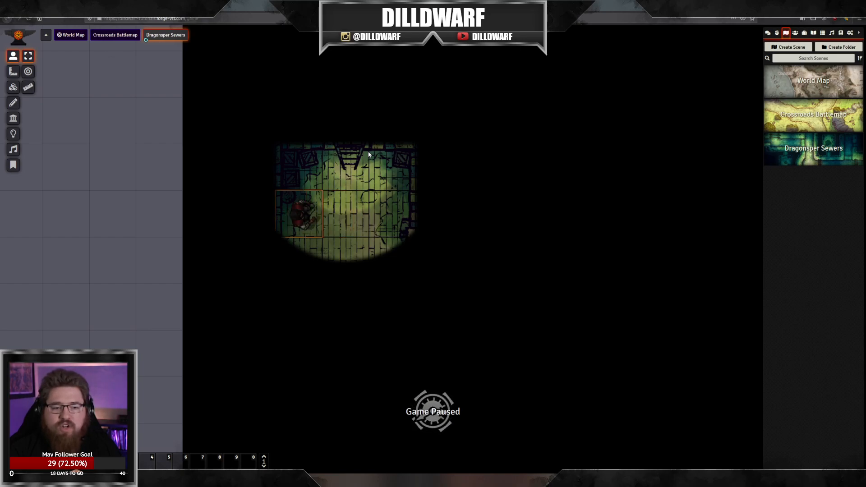
pyautogui.press('Right')
pyautogui.press('Right')
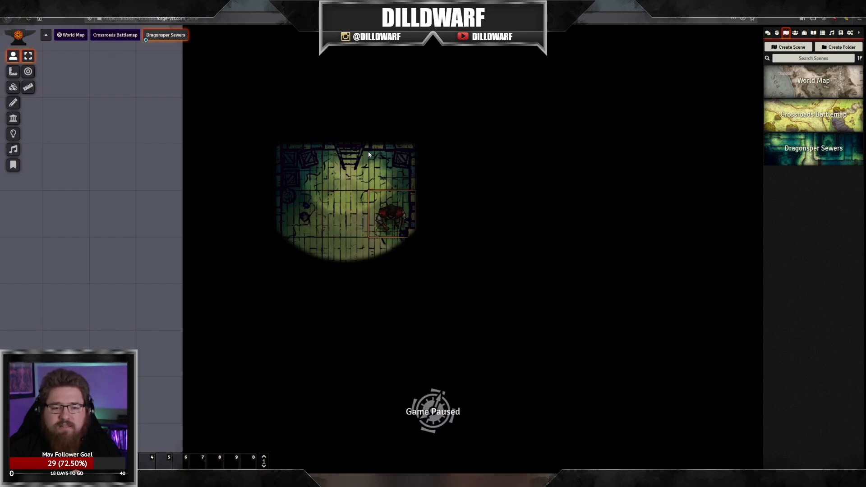
pyautogui.press('Left')
pyautogui.press('Down')
pyautogui.hotkey('shift', 'Right')
pyautogui.press('Right')
pyautogui.hotkey('shift', 'Down')
pyautogui.press('Down')
pyautogui.hotkey('shift', 'Right')
pyautogui.press('Right')
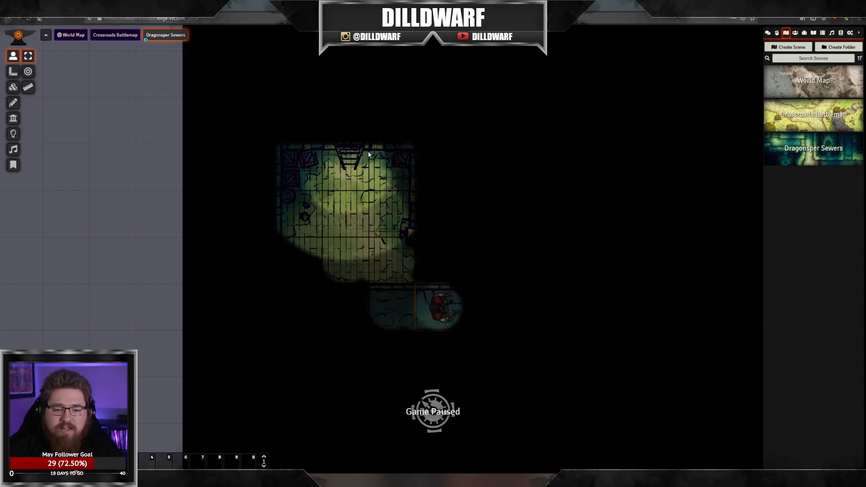
# Step: Walk the TEST token through the corridor square by the door and east along the water channel to one square past the door
pyautogui.hotkey('shift', 'Up')
pyautogui.press('Up')
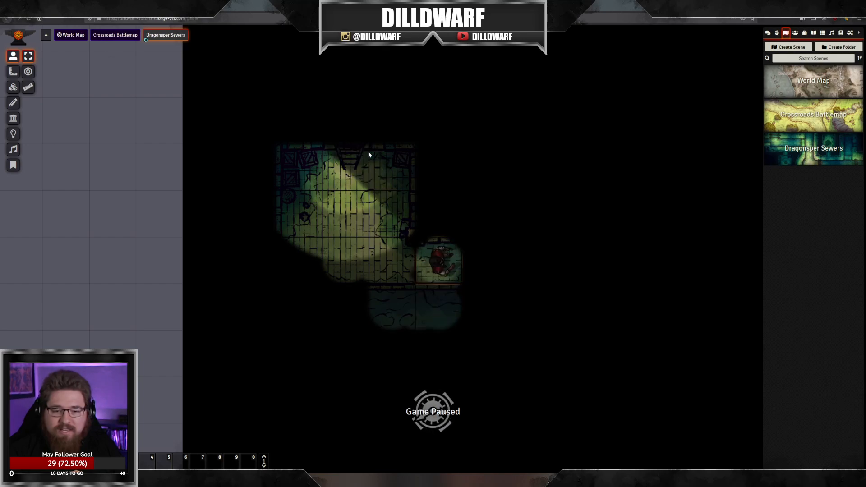
pyautogui.press('Right')
pyautogui.hotkey('shift', 'Down')
pyautogui.press('Down')
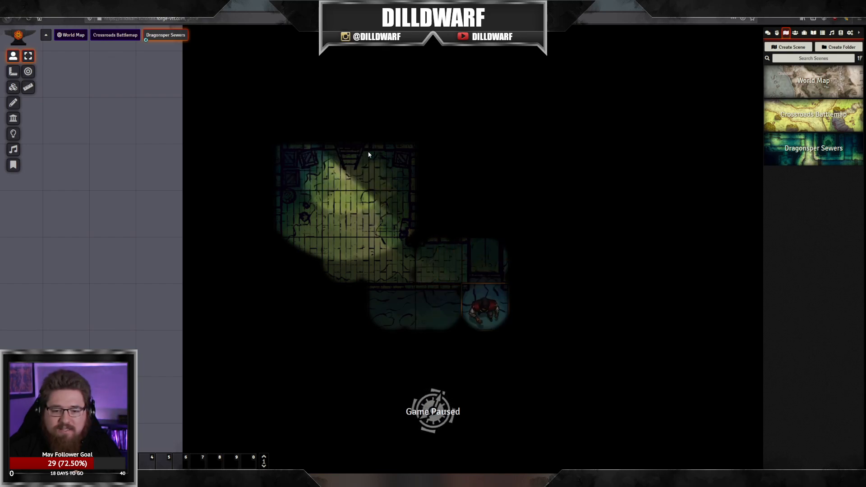
pyautogui.hotkey('shift', 'Right')
pyautogui.press('Right')
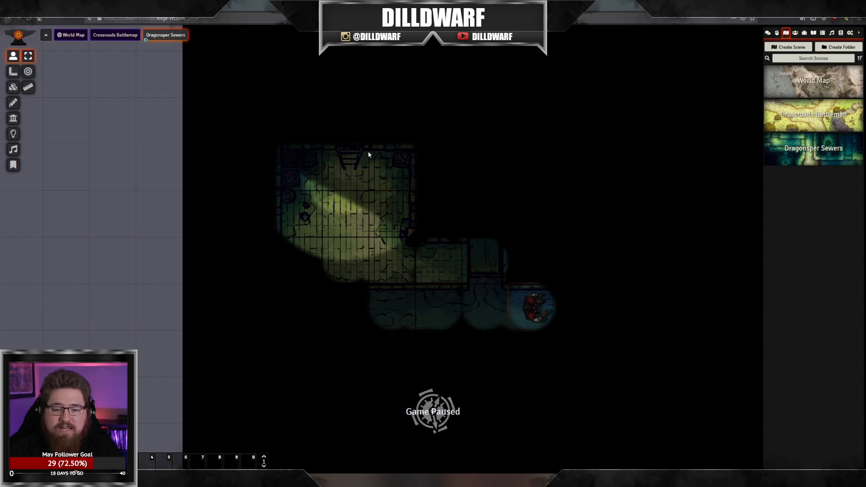
# Step: Set the TEST token's Dim Vision distance to 2, update the token and close its character sheet
pyautogui.doubleClick(532, 304)
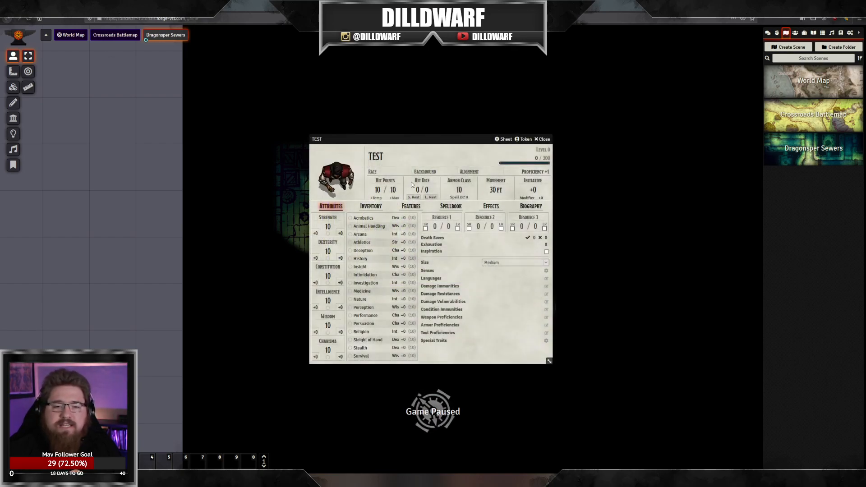
pyautogui.click(524, 140)
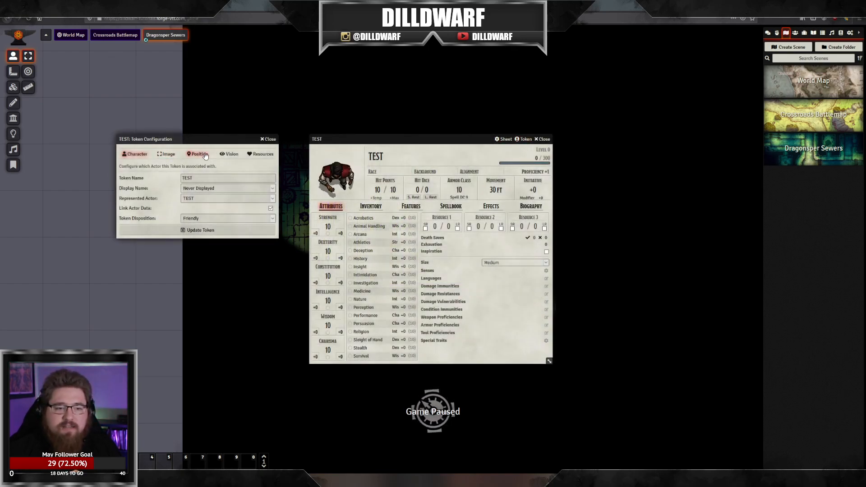
pyautogui.click(231, 154)
pyautogui.click(190, 186)
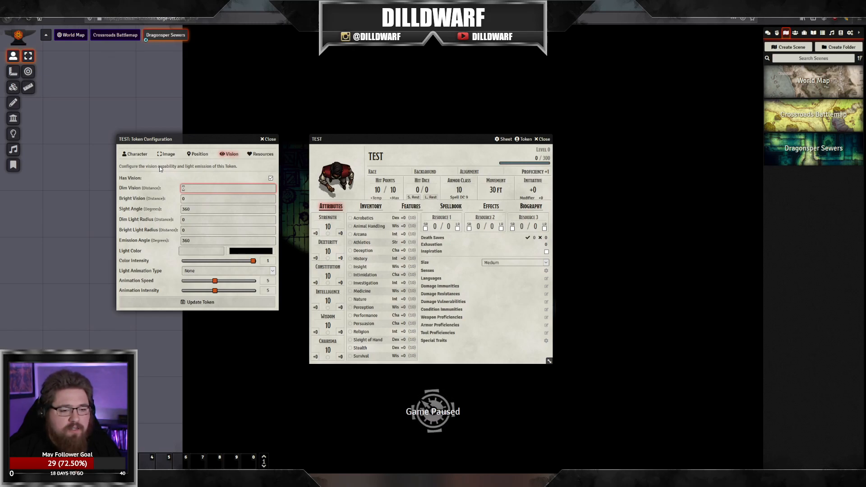
pyautogui.write('5')
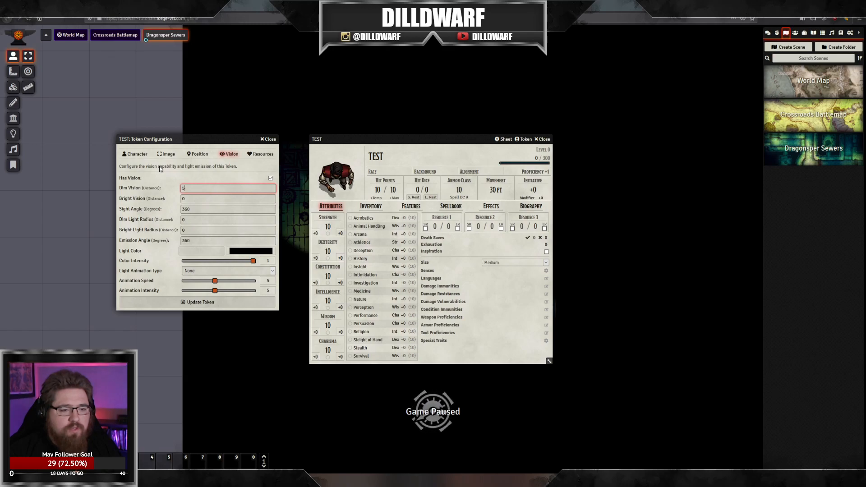
pyautogui.write('000')
pyautogui.press('BackSpace')
pyautogui.press('BackSpace')
pyautogui.press('BackSpace')
pyautogui.press('BackSpace')
pyautogui.write('2')
pyautogui.click(213, 306)
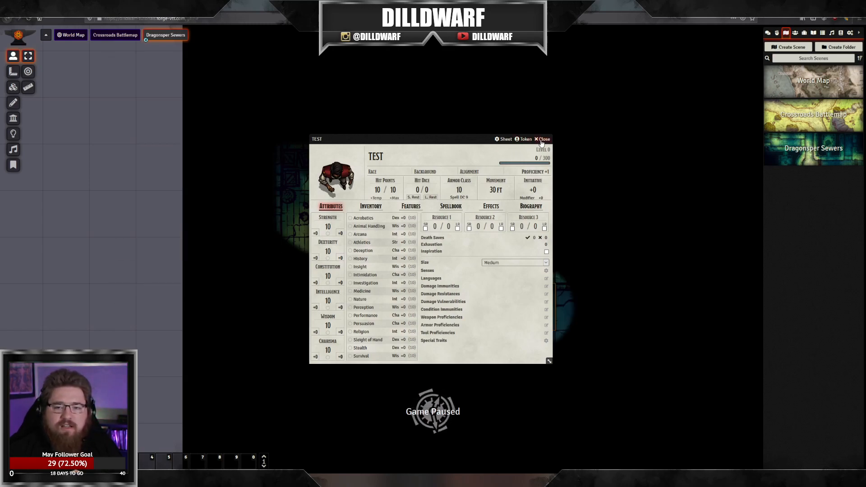
pyautogui.click(542, 139)
# Step: Walk the TEST token north out of the channel and west along the corridor to the southern edge of the ladder room
pyautogui.press('Up')
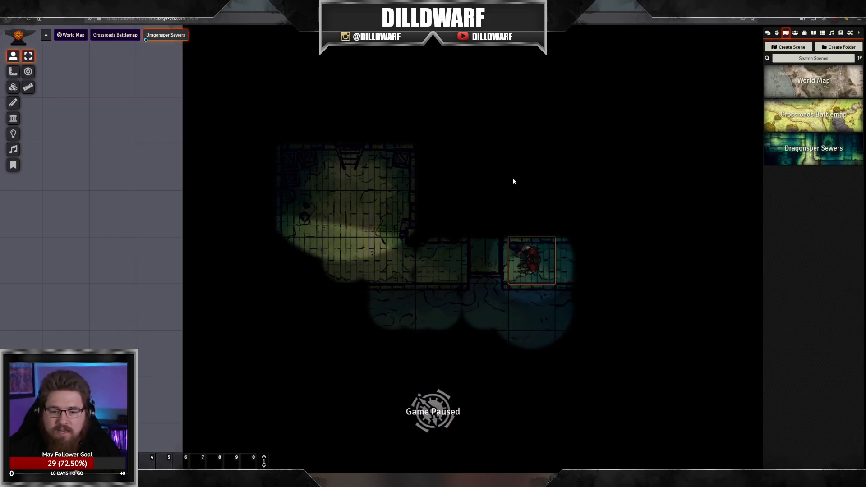
pyautogui.press('Left')
pyautogui.press('Left')
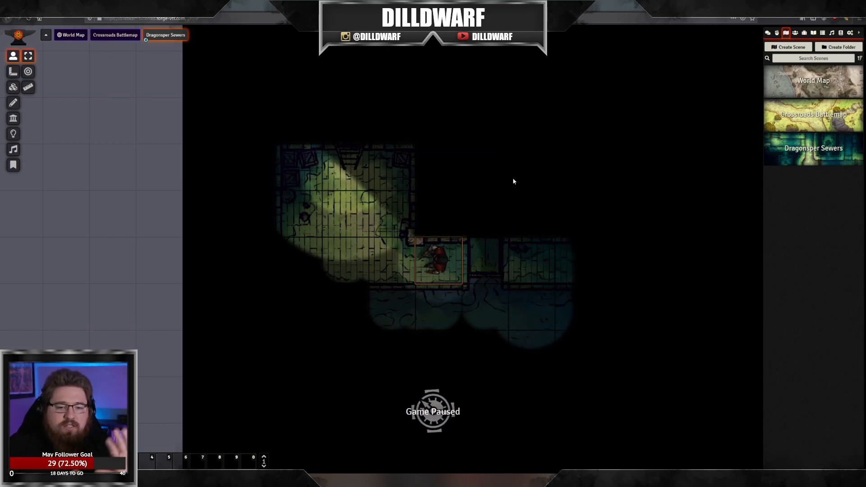
pyautogui.press('Up')
pyautogui.press('Left')
pyautogui.press('Left')
pyautogui.press('Up')
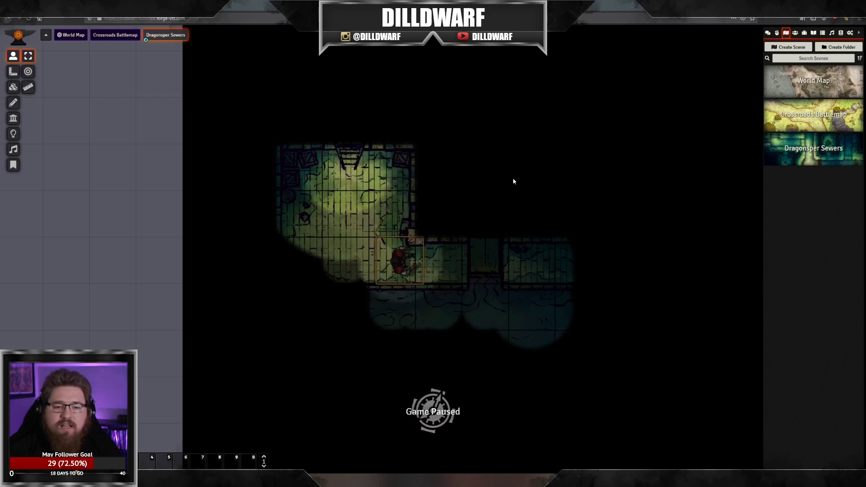
pyautogui.press('Down')
pyautogui.press('Down')
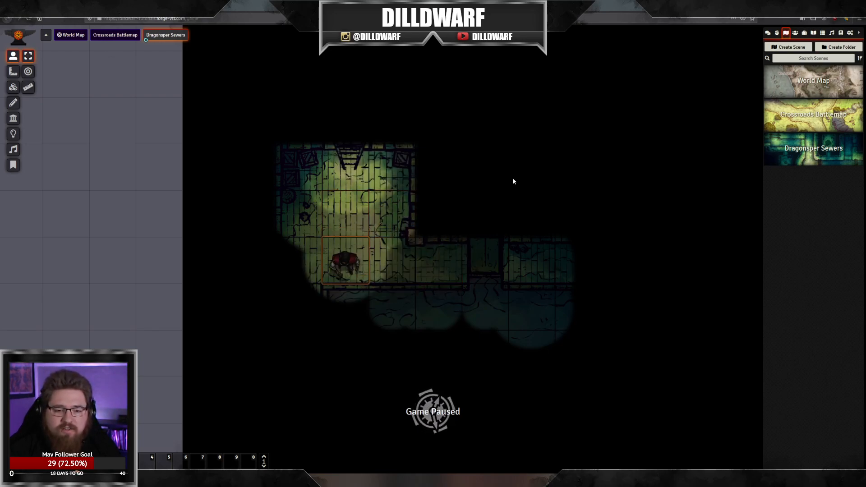
# Step: Walk the TEST token south across the channel, east past the small bridge on the lower walkway, and back west
pyautogui.press('Down')
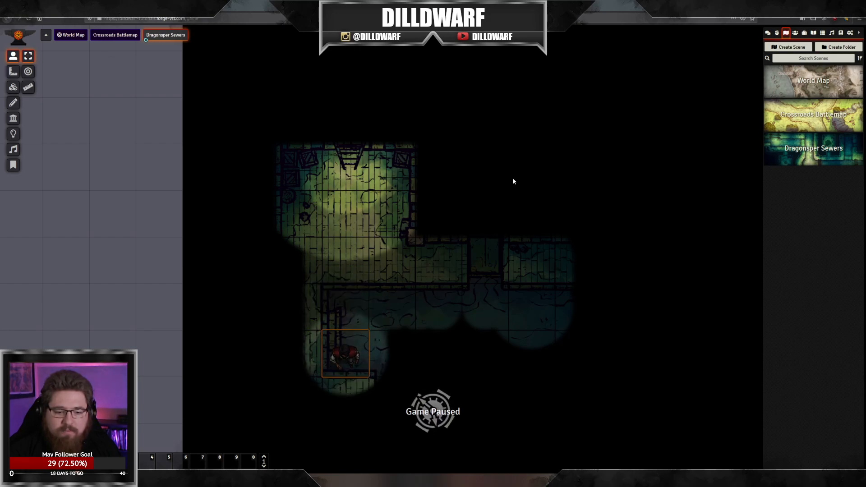
pyautogui.press('Down')
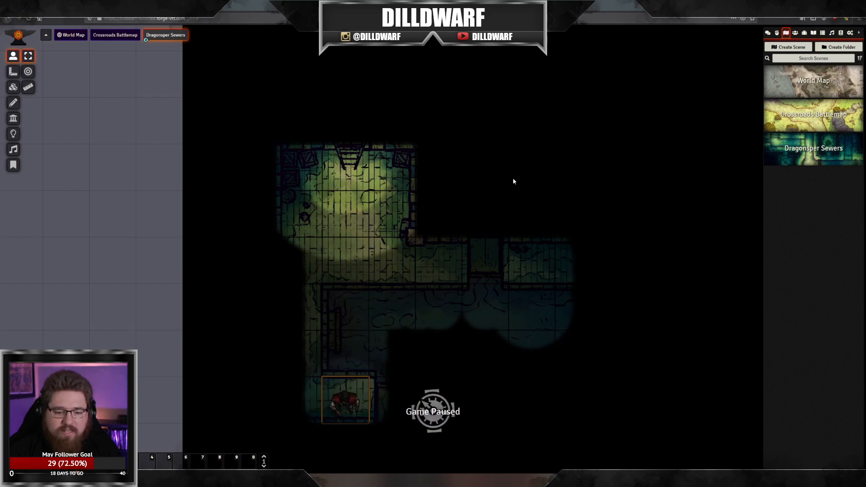
pyautogui.press('Right')
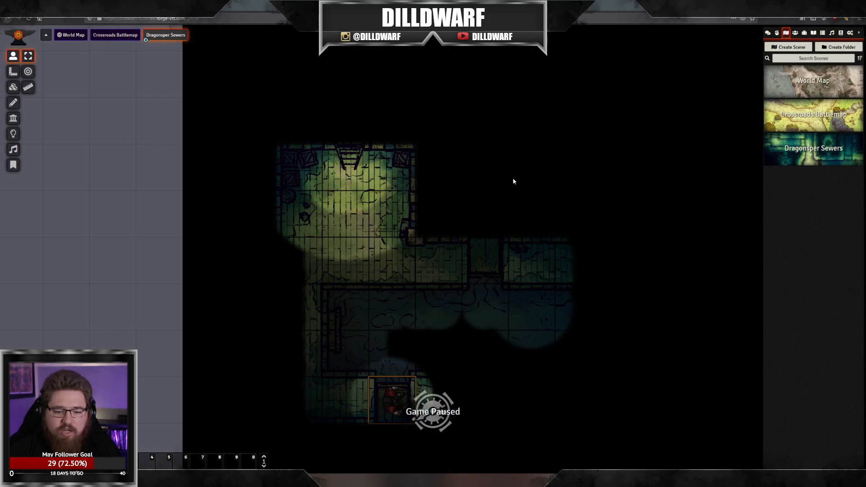
pyautogui.press('Right')
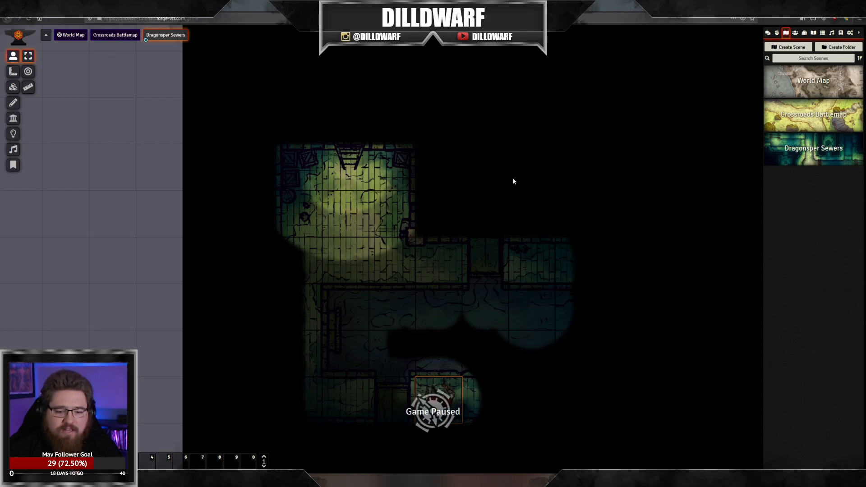
pyautogui.press('Up')
pyautogui.press('Left')
pyautogui.hotkey('shift', 'Left')
pyautogui.press('Down')
pyautogui.press('Left')
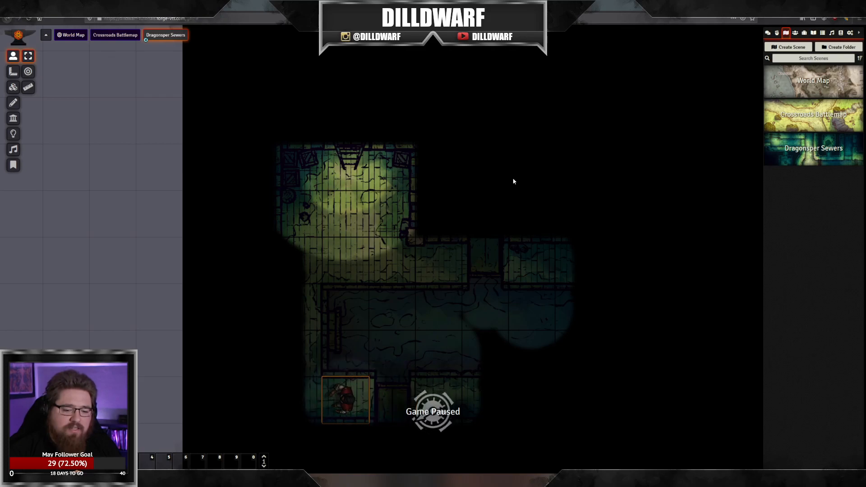
# Step: Walk the TEST token up the western walkway and east to the corridor square just outside the ladder room
pyautogui.press('Left')
pyautogui.press('Up')
pyautogui.press('Up')
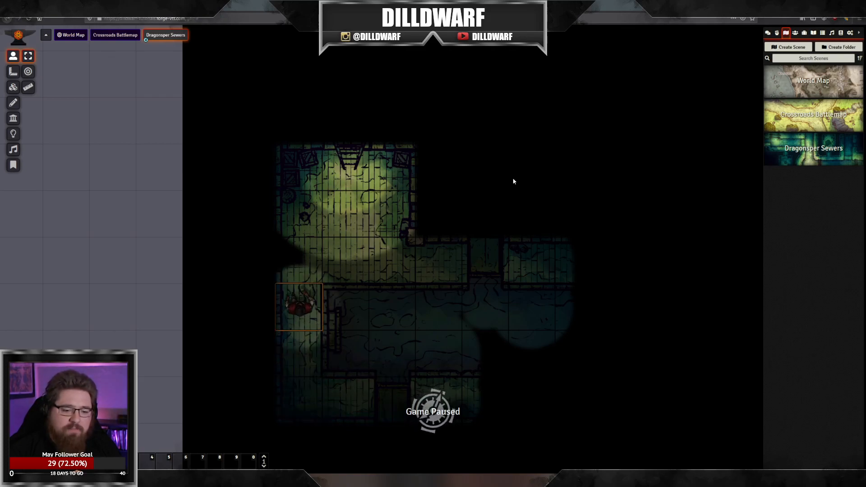
pyautogui.press('Up')
pyautogui.press('Up')
pyautogui.press('Right')
pyautogui.hotkey('shift', 'Up')
pyautogui.press('Down')
pyautogui.press('Right')
pyautogui.press('Right')
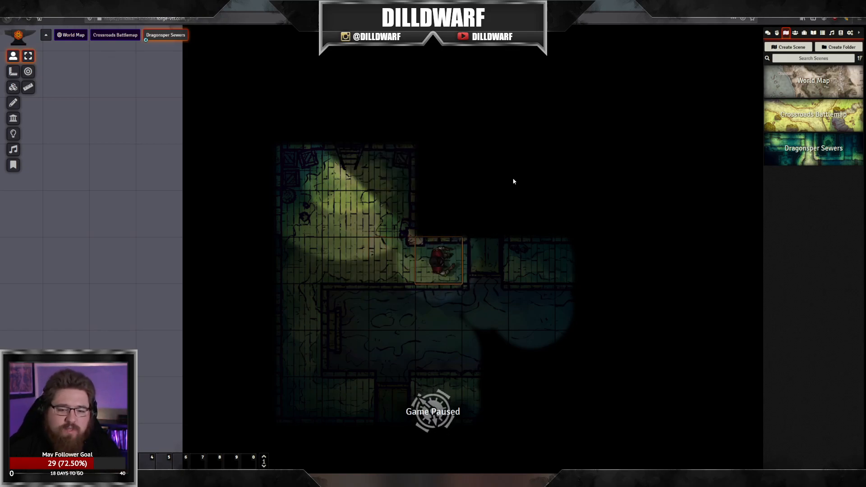
# Step: Review the vision and lighting settings in the Dragonsper Sewers scene configuration
pyautogui.rightClick(811, 146)
pyautogui.click(785, 192)
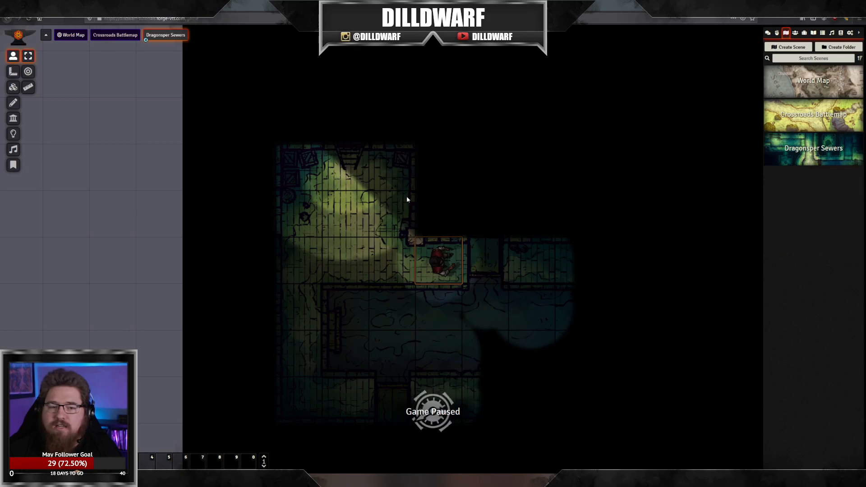
pyautogui.rightClick(786, 160)
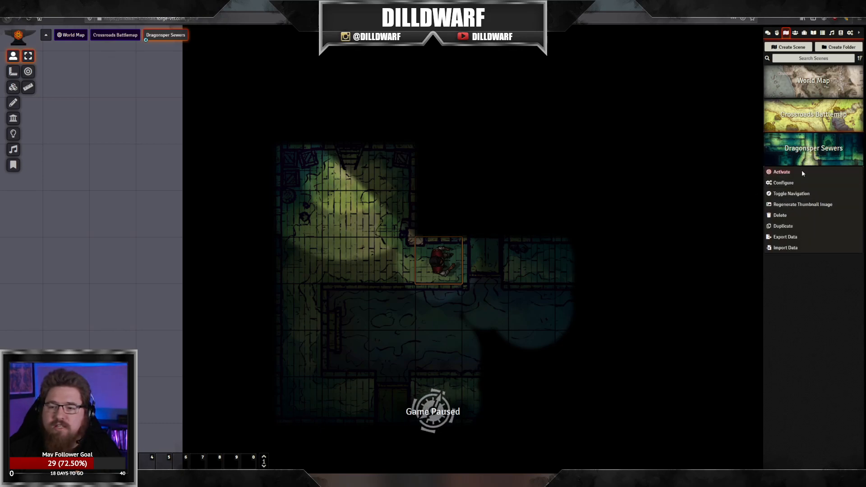
pyautogui.click(794, 182)
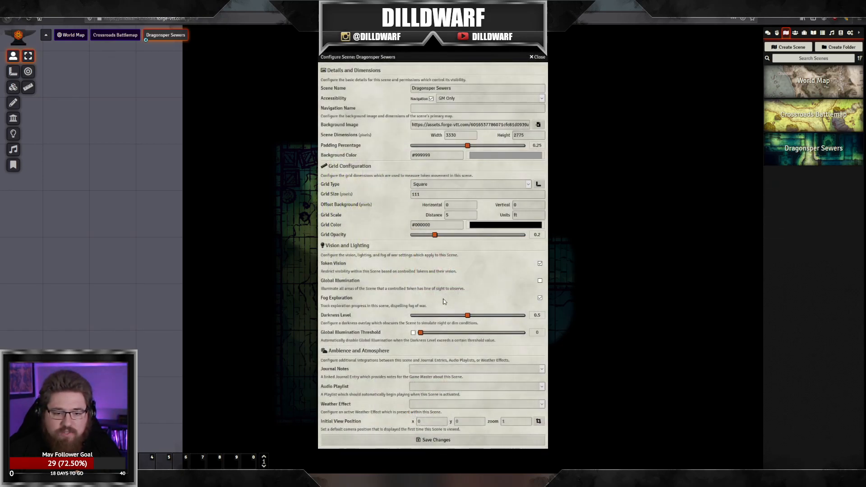
pyautogui.click(536, 57)
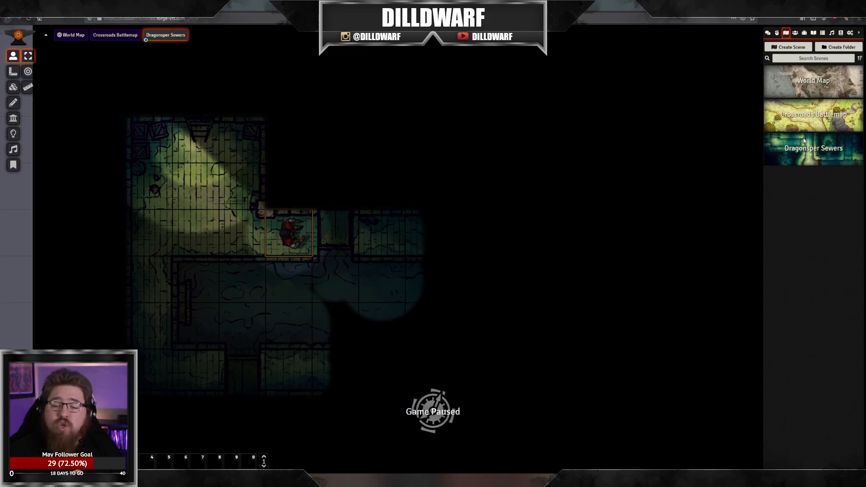
# Step: Turn off Fog Exploration in the Dragonsper Sewers scene configuration and save the changes
pyautogui.rightClick(807, 156)
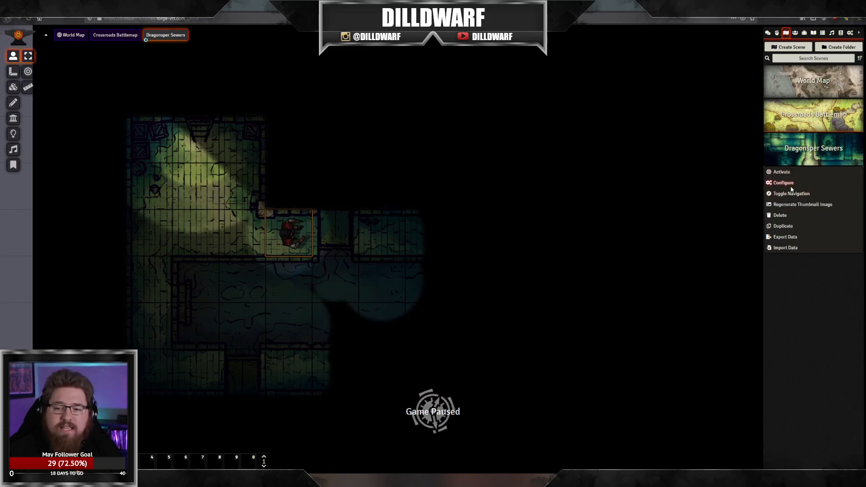
pyautogui.click(785, 184)
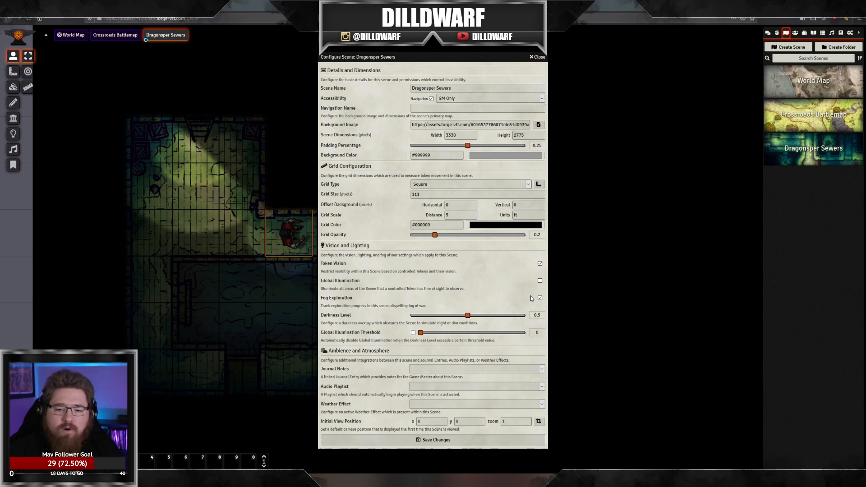
pyautogui.click(432, 440)
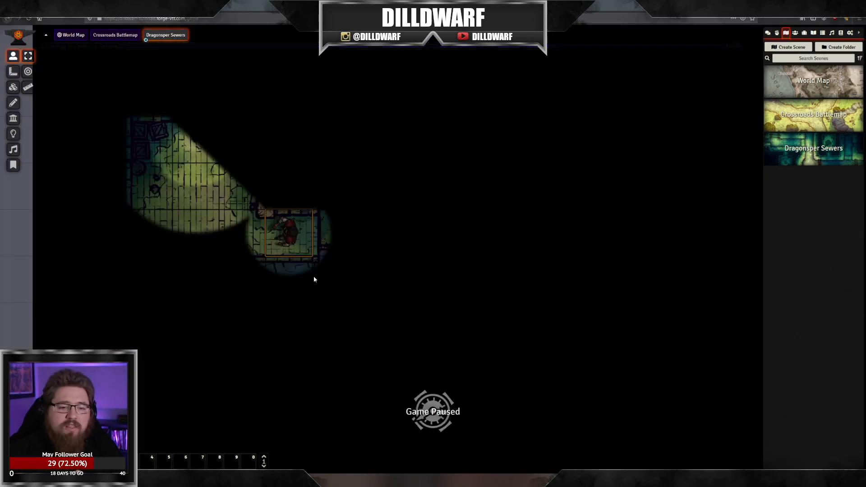
# Step: Walk the TEST token east along the northern corridor with Fog Exploration turned off
pyautogui.press('Left')
pyautogui.press('Right')
pyautogui.press('Right')
pyautogui.press('Right')
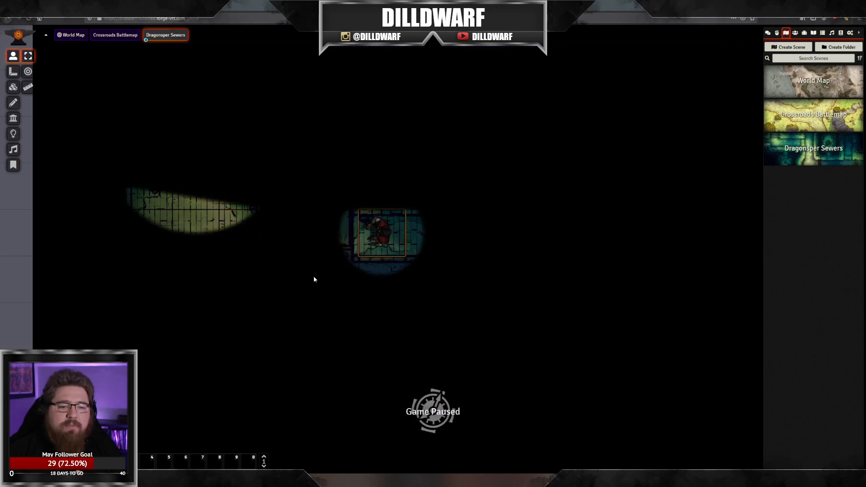
pyautogui.press('Right')
pyautogui.press('Right')
pyautogui.press('Right')
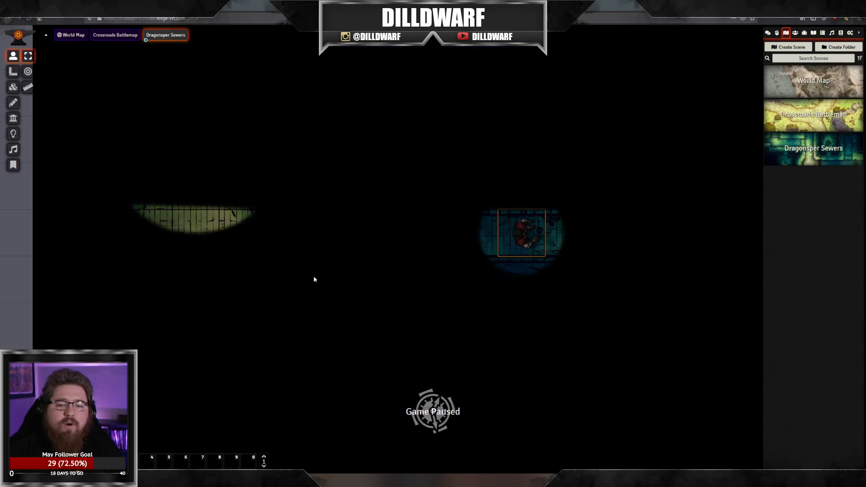
# Step: Walk the TEST token back west along the northern corridor to the square just below the ladder room
pyautogui.press('Left')
pyautogui.press('Left')
pyautogui.press('Left')
pyautogui.press('Left')
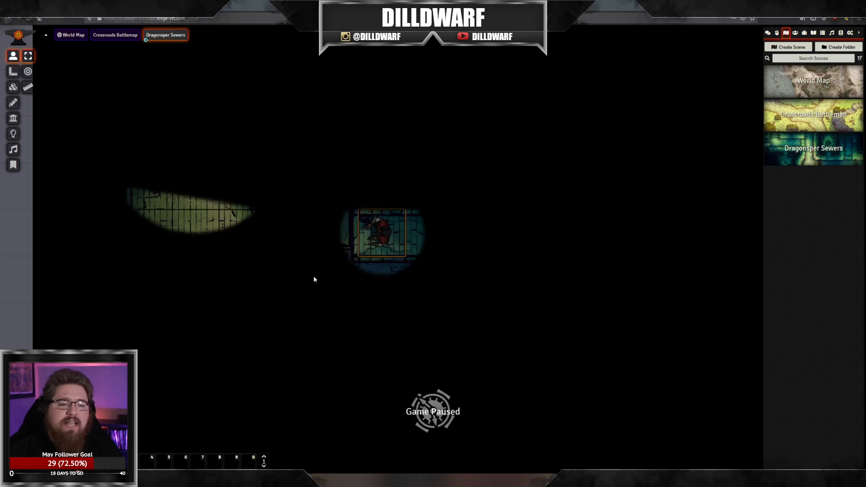
pyautogui.press('Left')
pyautogui.press('Left')
pyautogui.press('Left')
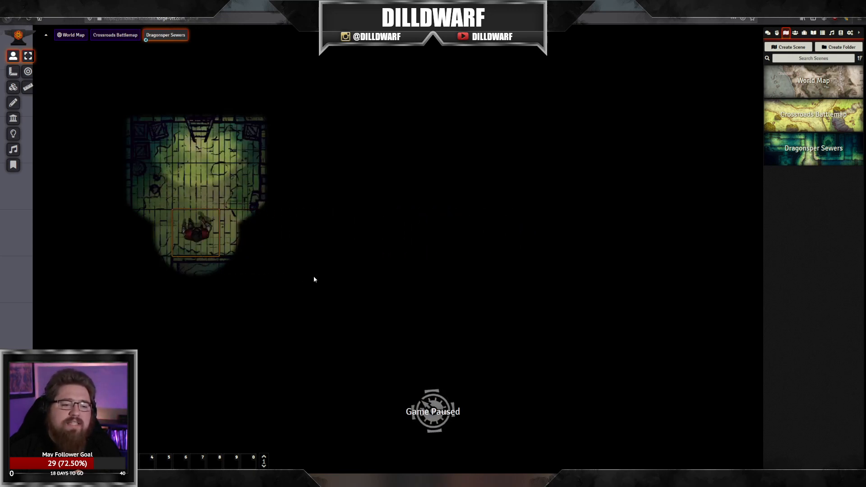
# Step: Walk the TEST token east again, past the channel crossing and into the middle of the northern corridor
pyautogui.press('Right')
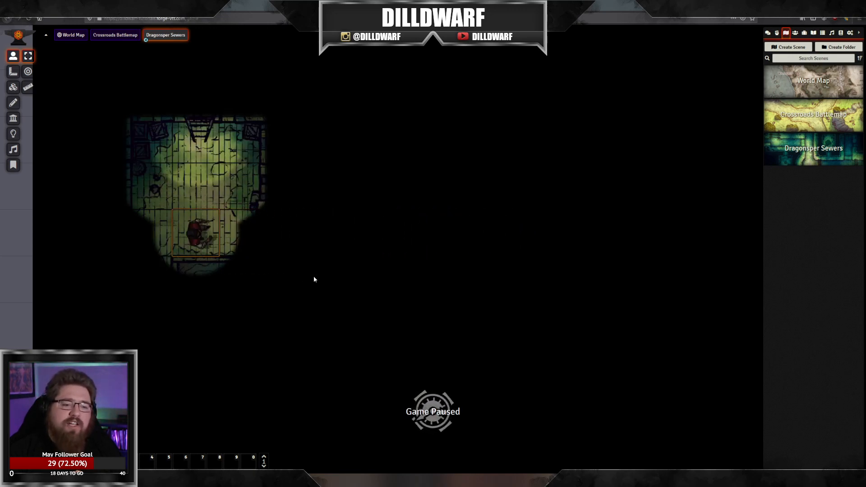
pyautogui.press('Right')
pyautogui.press('Right')
pyautogui.press('Right')
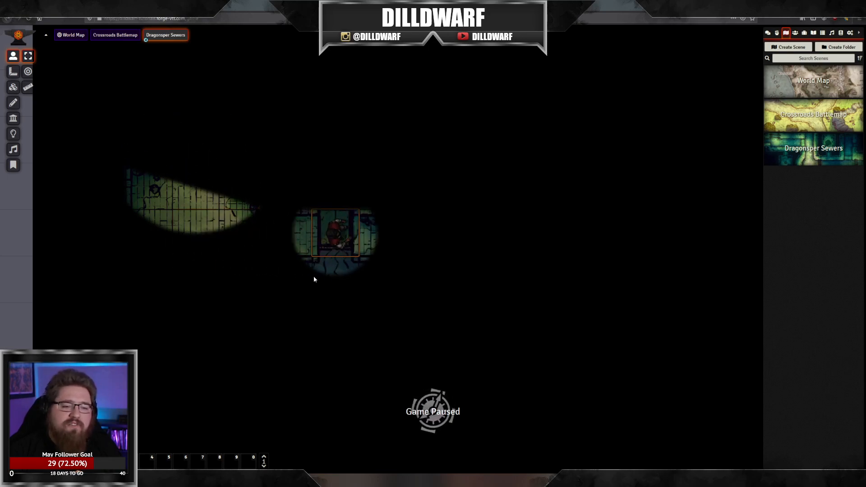
pyautogui.press('Right')
pyautogui.press('Right')
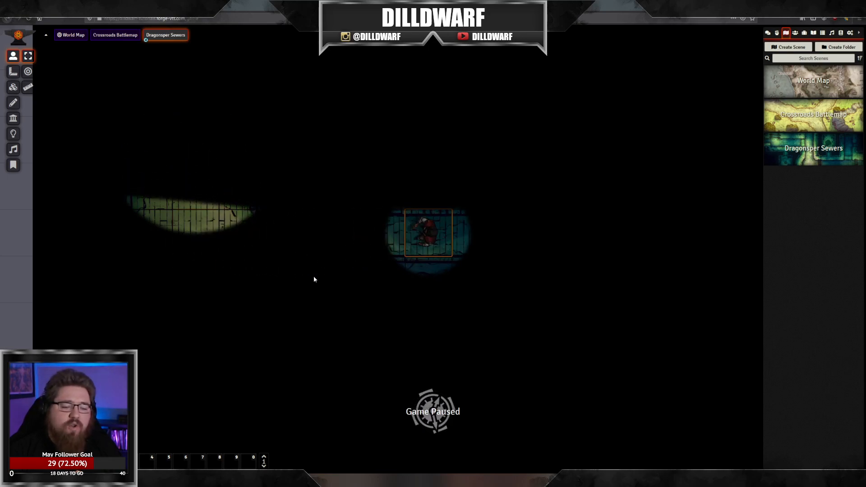
# Step: Walk the TEST token west to the ladder room's southeast edge, then return it east to mid-corridor
pyautogui.press('Left')
pyautogui.press('Left')
pyautogui.press('Left')
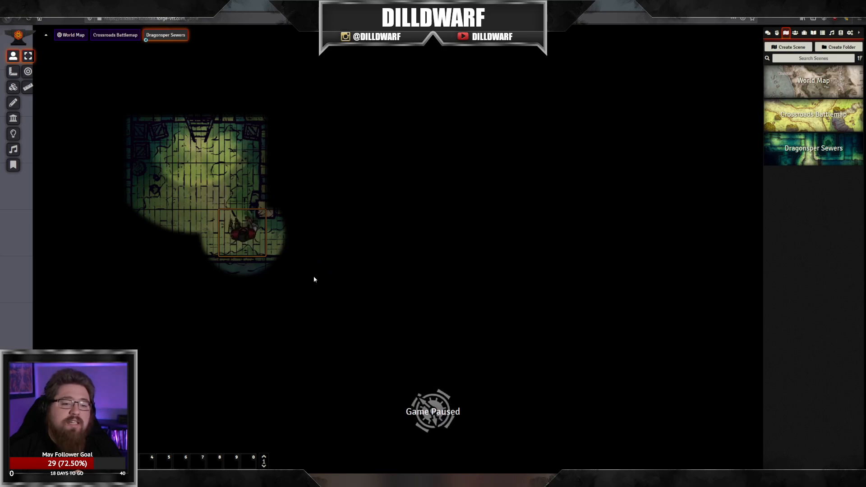
pyautogui.press('Up')
pyautogui.press('Down')
pyautogui.press('Right')
pyautogui.press('Right')
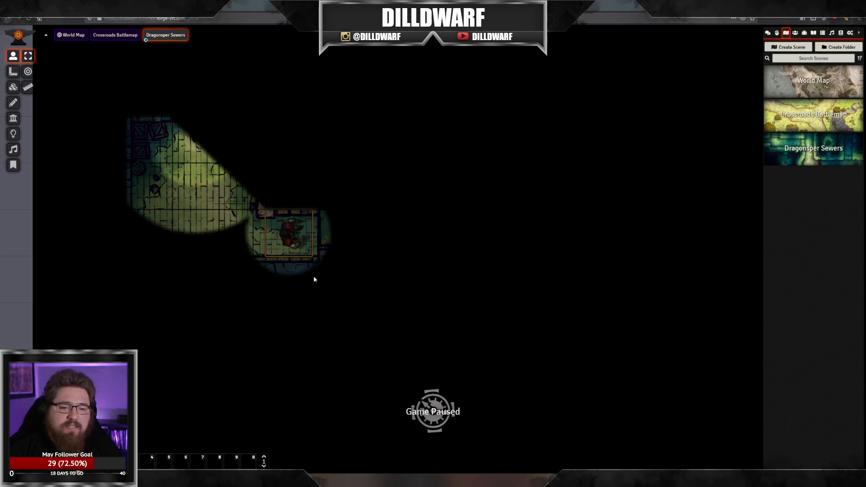
pyautogui.press('Right')
pyautogui.press('Right')
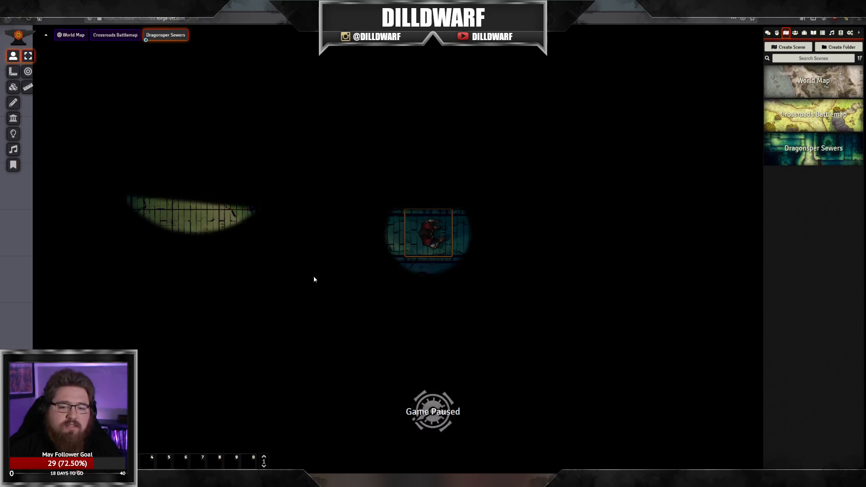
pyautogui.doubleClick(429, 237)
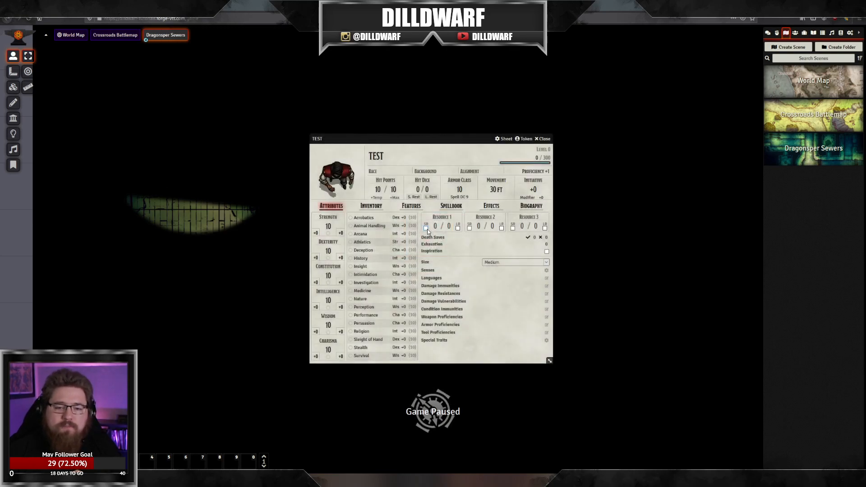
pyautogui.click(549, 139)
# Step: Walk the TEST token east to the corridor's end and north onto the curved walkway beside the circular pool
pyautogui.moveTo(402, 168); pyautogui.dragTo(289, 166)
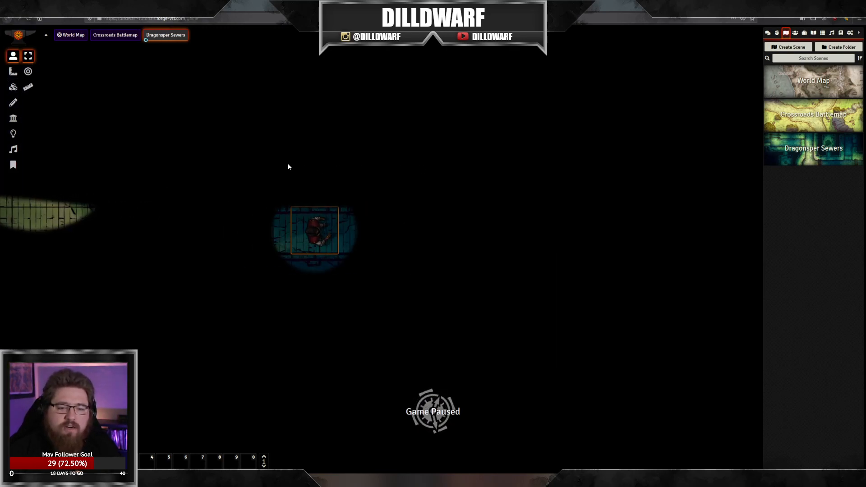
pyautogui.press('Right')
pyautogui.press('Right')
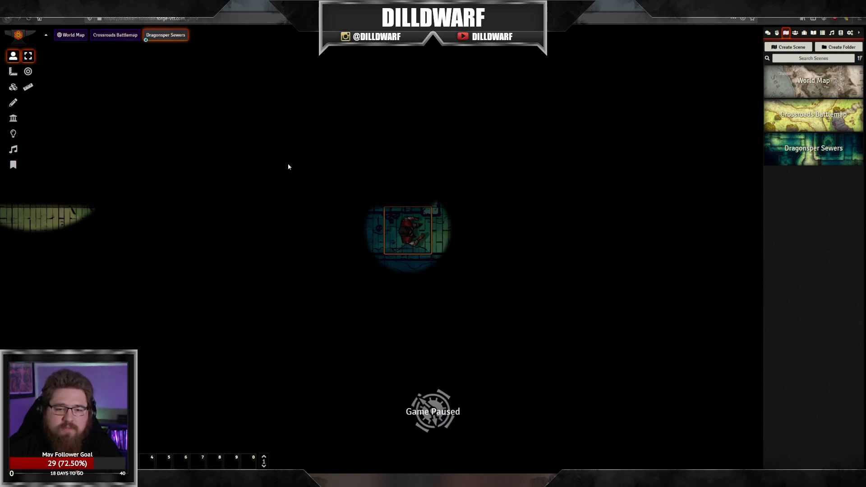
pyautogui.press('Right')
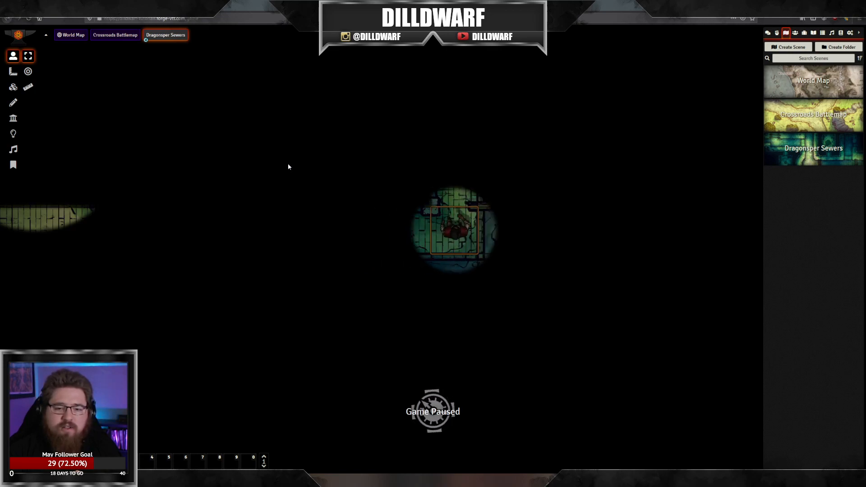
pyautogui.press('Up')
pyautogui.press('Up')
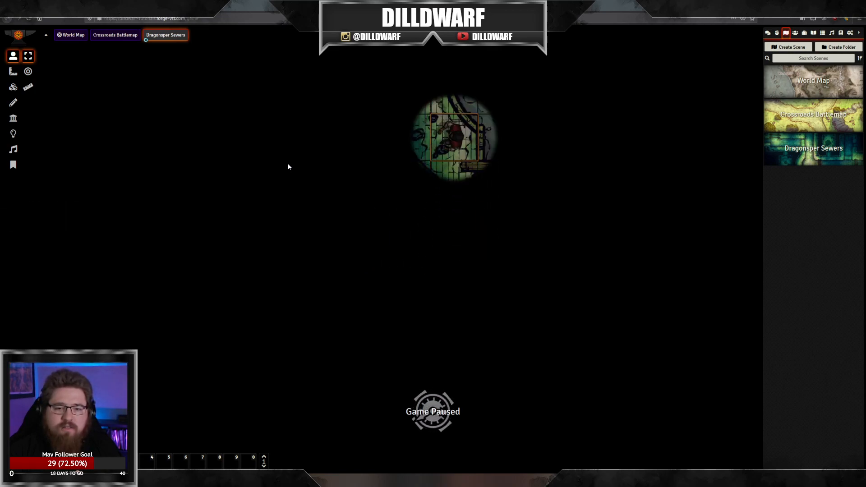
pyautogui.press('Left')
pyautogui.press('Up')
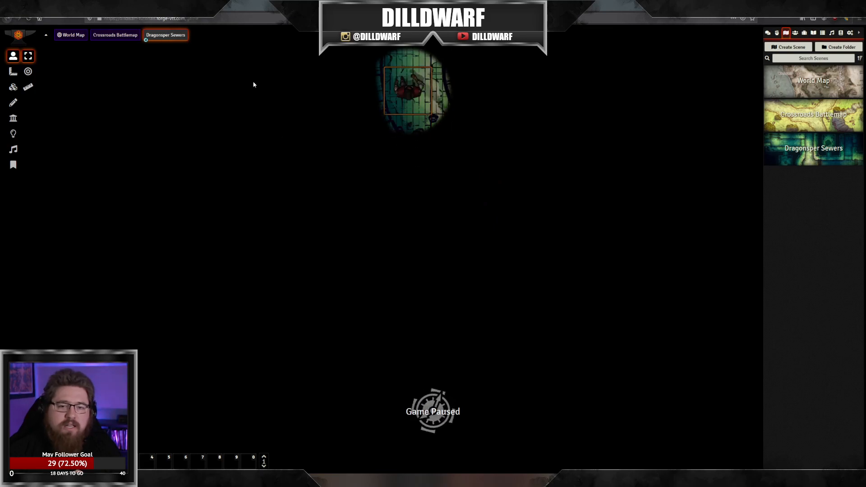
pyautogui.moveTo(320, 104); pyautogui.dragTo(301, 232)
pyautogui.press('Up')
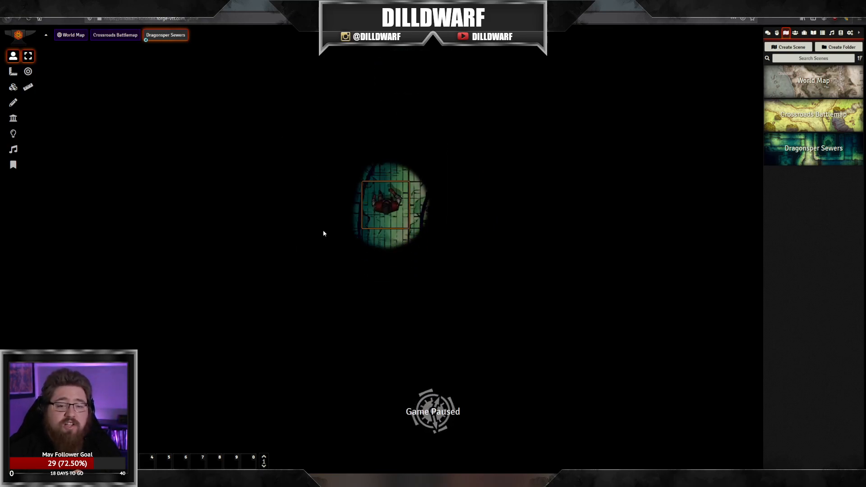
# Step: Give the TEST token a dim light radius of 40 and a bright light radius of 20, and update it
pyautogui.click(323, 230)
pyautogui.moveTo(393, 208); pyautogui.dragTo(441, 298)
pyautogui.doubleClick(428, 305)
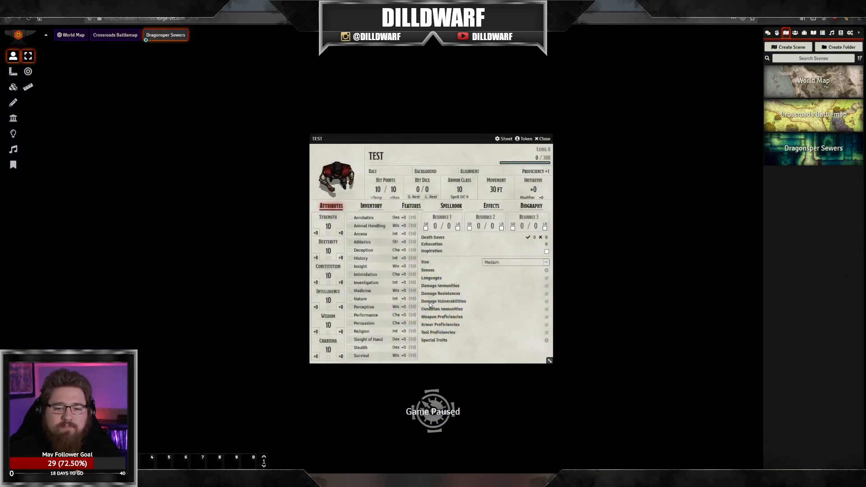
pyautogui.click(526, 140)
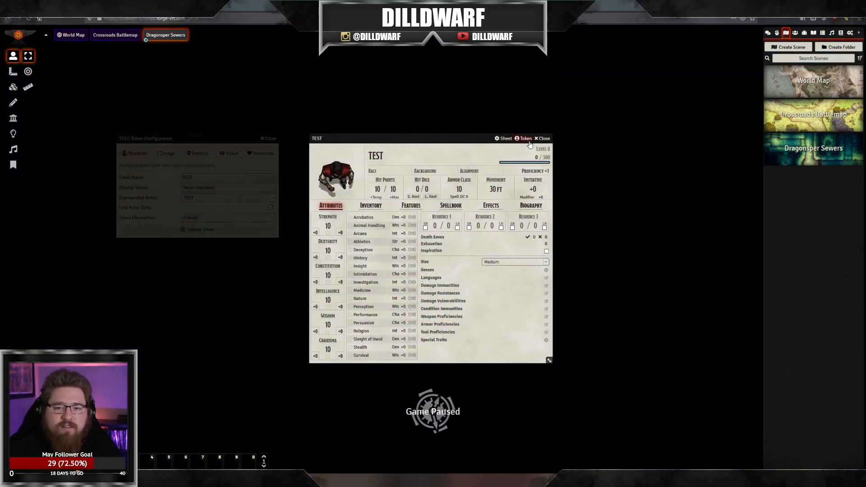
pyautogui.click(229, 153)
pyautogui.moveTo(191, 220); pyautogui.dragTo(89, 212)
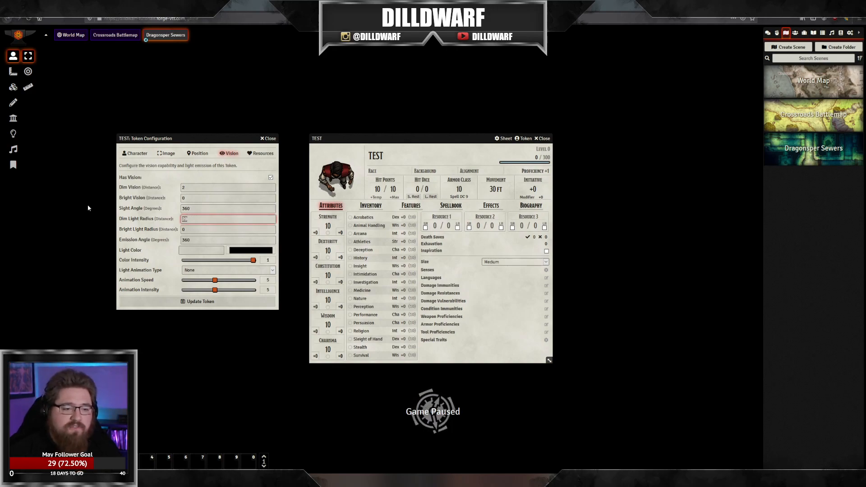
pyautogui.press('Tab')
pyautogui.write('20')
pyautogui.click(158, 302)
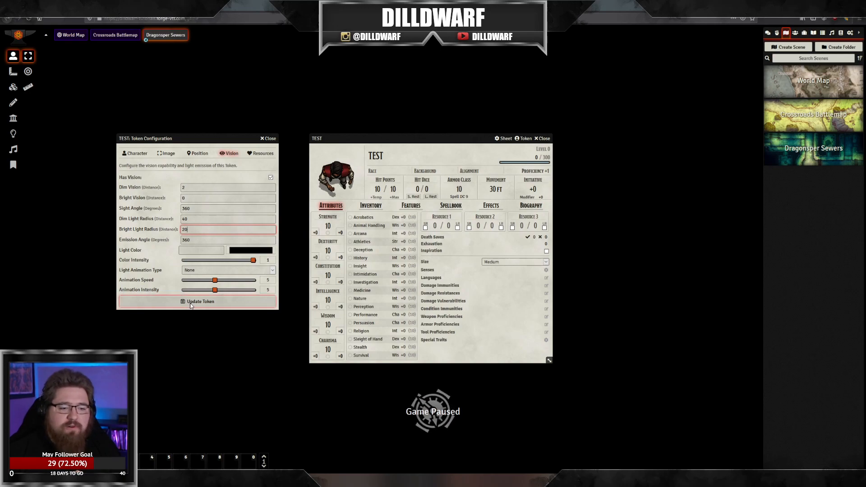
pyautogui.click(550, 142)
# Step: Walk the lit TEST token north around the curved walkway and west along the corridor to the small door alcove
pyautogui.scroll(-5, 362, 177)
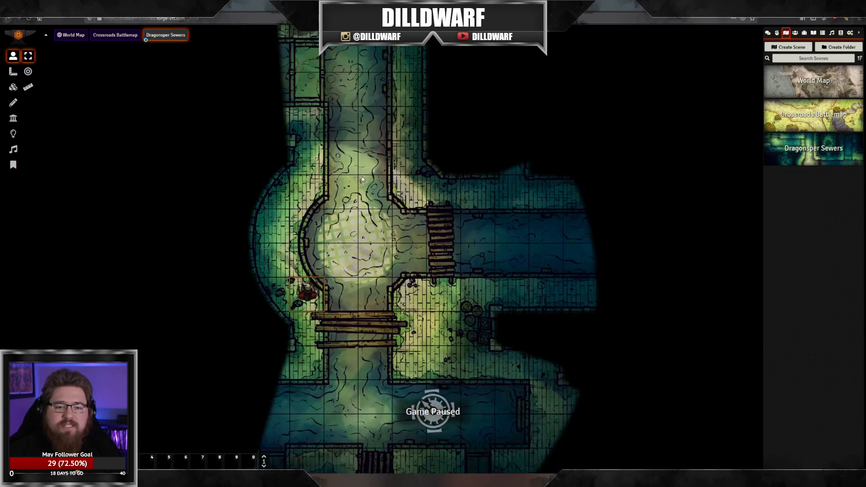
pyautogui.press('Up')
pyautogui.press('Up')
pyautogui.press('Up')
pyautogui.press('Up')
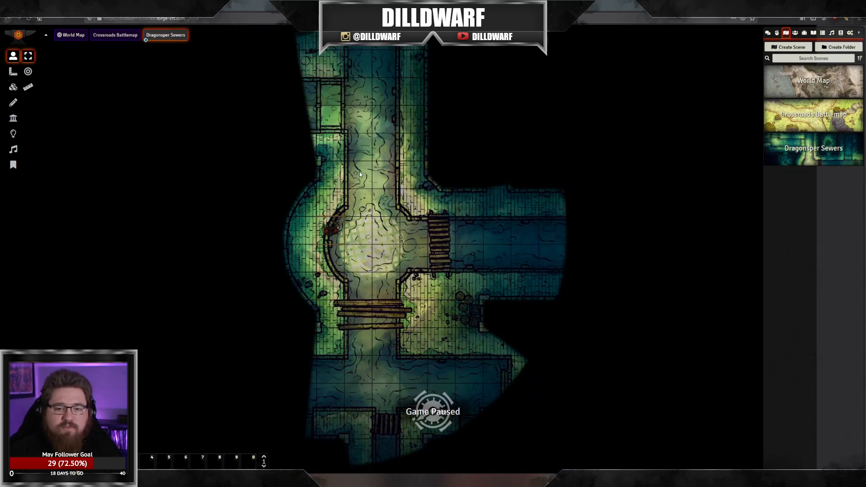
pyautogui.press('Up')
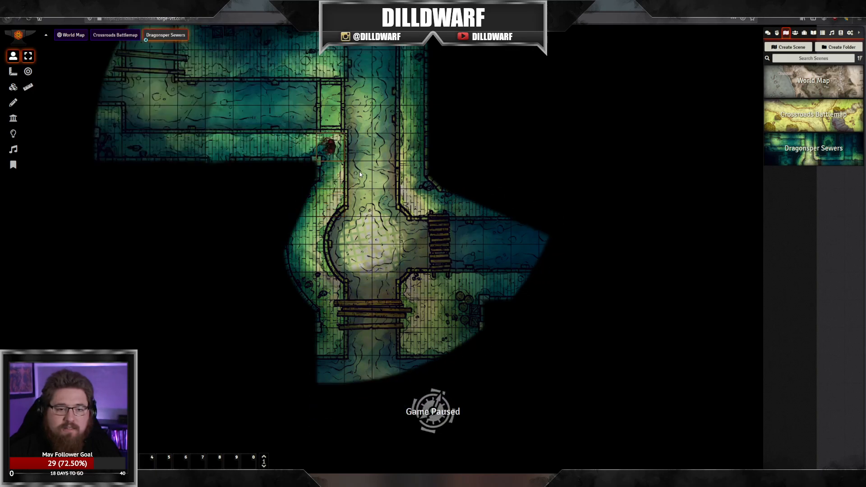
pyautogui.press('Left')
pyautogui.press('Left')
pyautogui.press('Left')
pyautogui.press('Left')
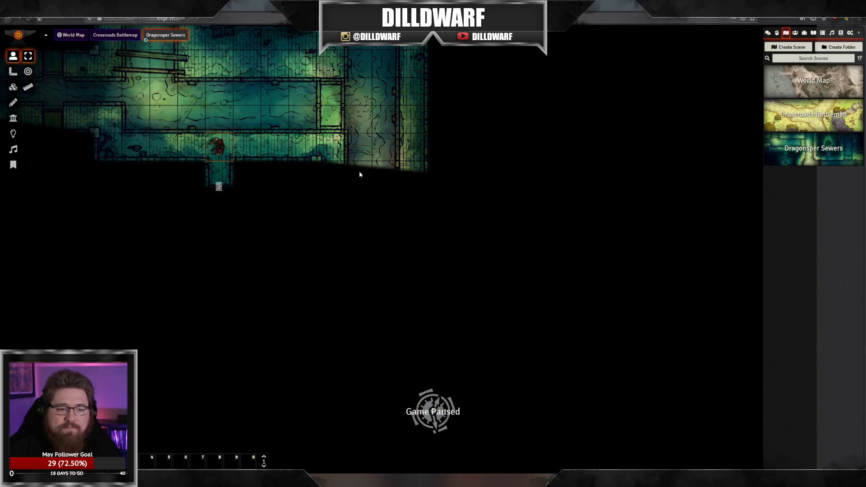
# Step: Deselect the TEST token and open the configuration of the light source beside the ladder in the northeastern room
pyautogui.press('Escape')
pyautogui.scroll(-3, 359, 174)
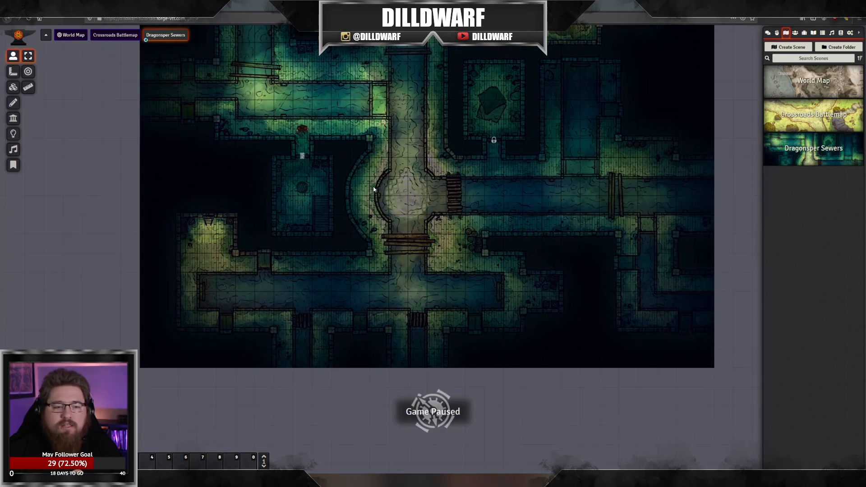
pyautogui.scroll(5, 388, 200)
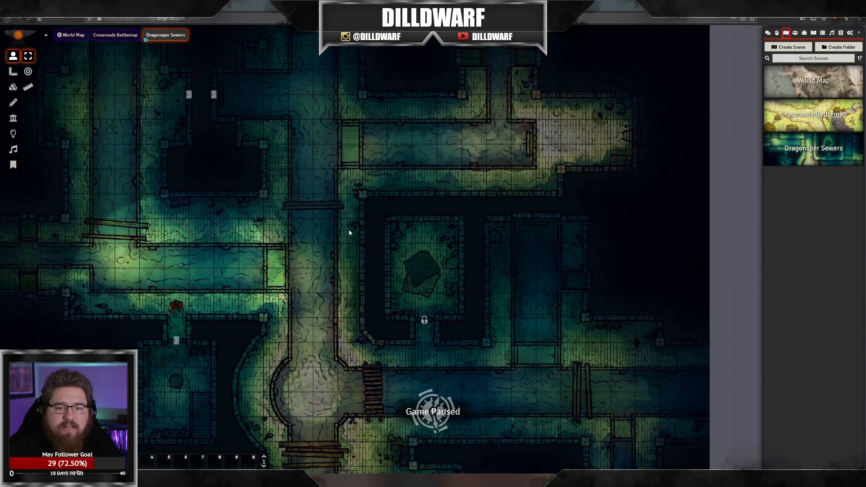
pyautogui.moveTo(392, 190); pyautogui.dragTo(288, 252)
pyautogui.scroll(7, 288, 253)
pyautogui.moveTo(400, 222); pyautogui.dragTo(343, 270)
pyautogui.scroll(5, 356, 262)
pyautogui.moveTo(429, 231); pyautogui.dragTo(389, 255)
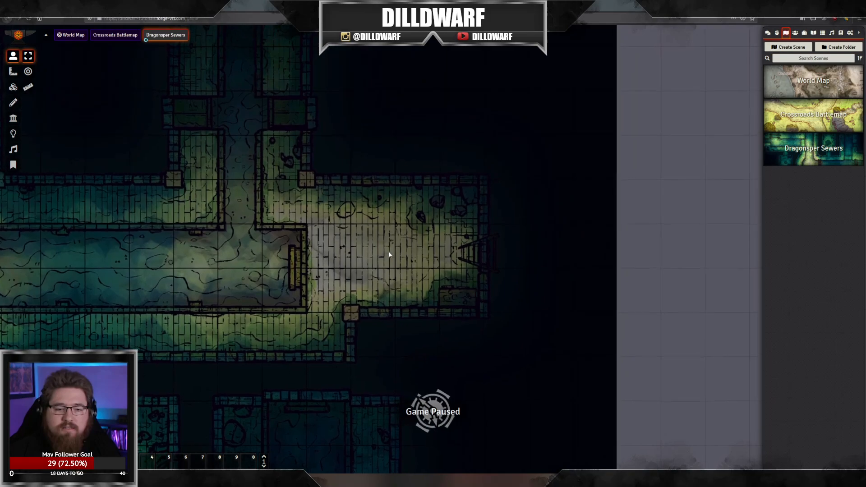
pyautogui.click(13, 134)
pyautogui.moveTo(461, 250); pyautogui.dragTo(446, 257)
pyautogui.doubleClick(461, 247)
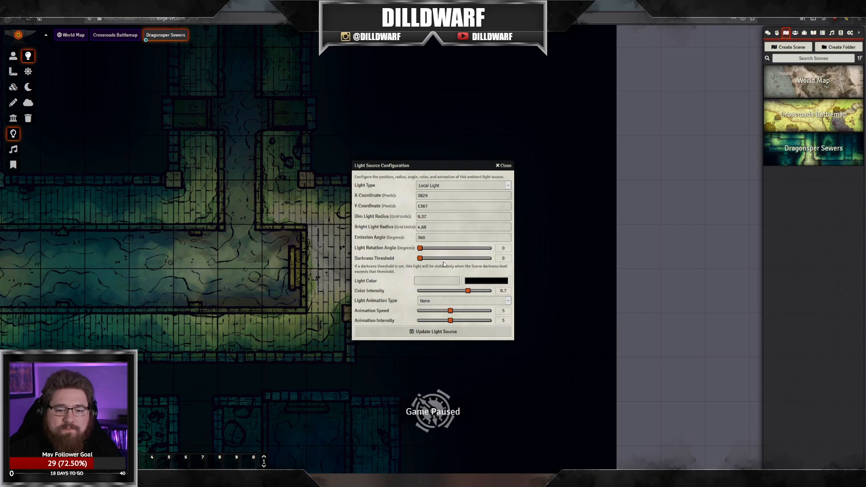
# Step: Set the light colour to red (#ff0000) and update the light source
pyautogui.click(479, 281)
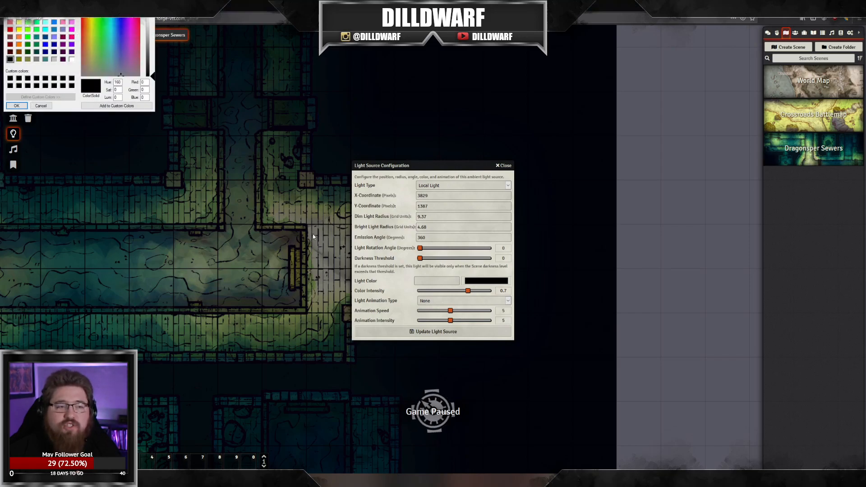
pyautogui.click(10, 30)
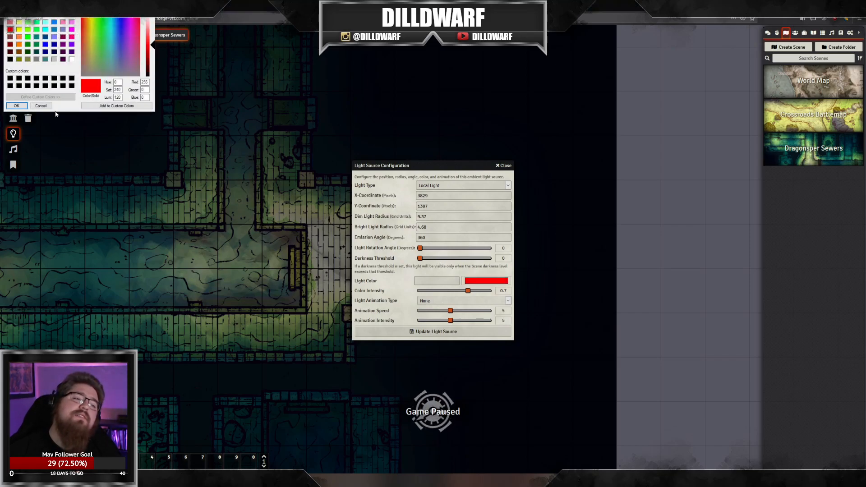
pyautogui.click(17, 106)
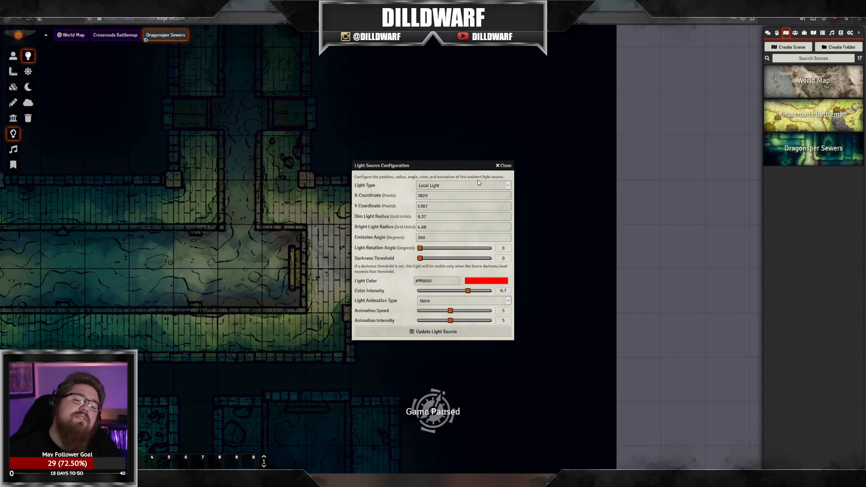
pyautogui.click(458, 332)
pyautogui.scroll(3, 291, 249)
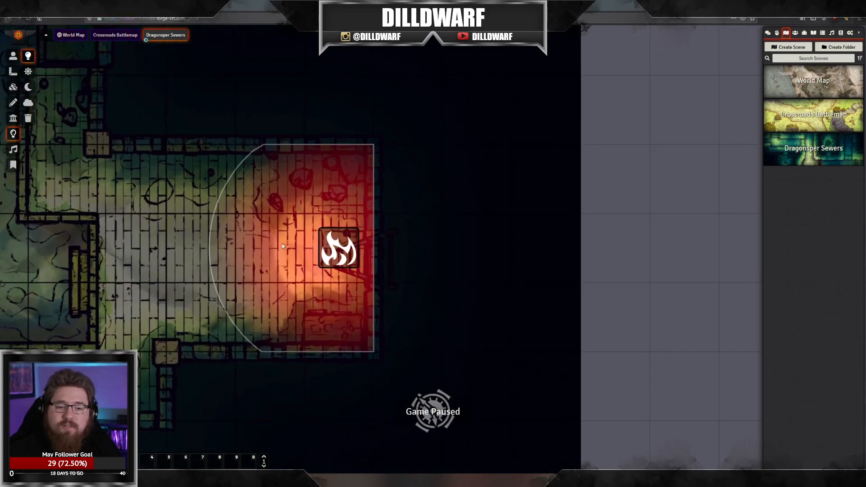
# Step: Set the animation type of the red light source beside the ladder to Pulse and look through the other animation types
pyautogui.doubleClick(381, 257)
pyautogui.moveTo(437, 168); pyautogui.dragTo(515, 158)
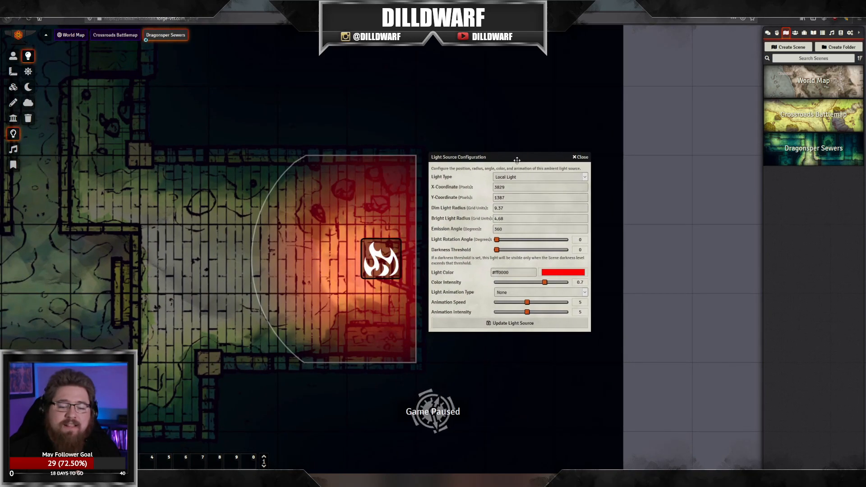
pyautogui.click(513, 292)
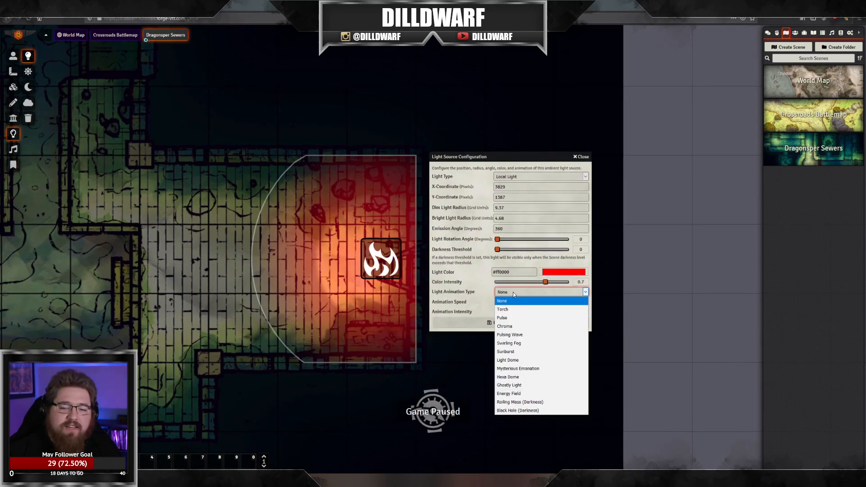
pyautogui.click(514, 317)
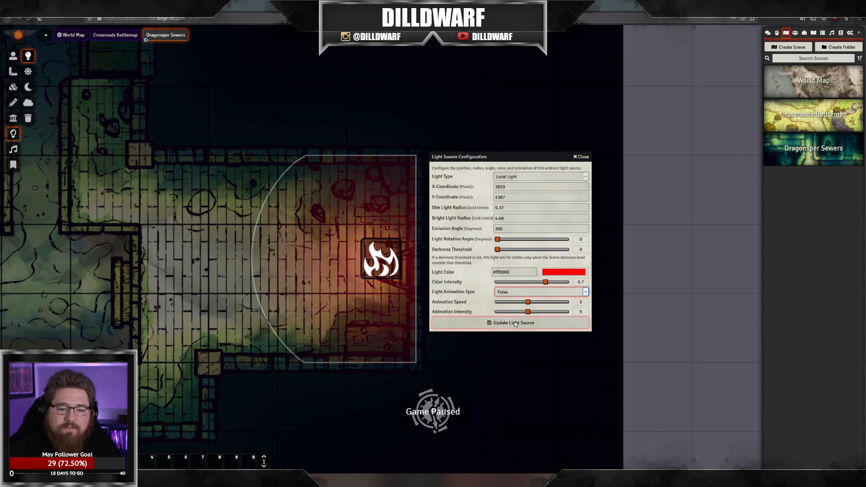
pyautogui.click(510, 291)
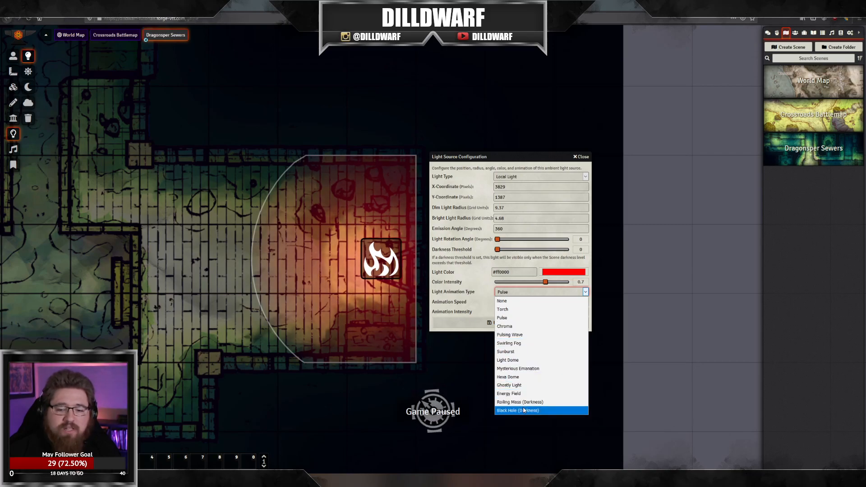
pyautogui.click(468, 292)
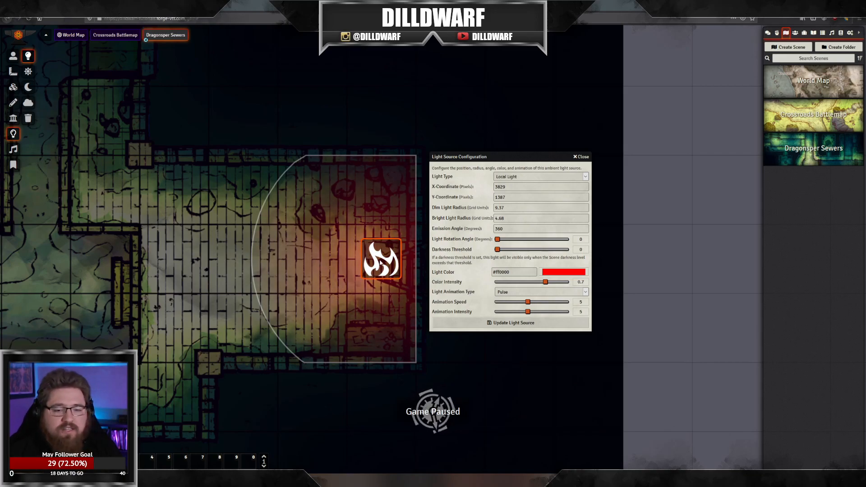
# Step: Delete the light source beside the ladder and try to dismiss its leftover configuration window
pyautogui.press('Delete')
pyautogui.moveTo(269, 278); pyautogui.dragTo(453, 182)
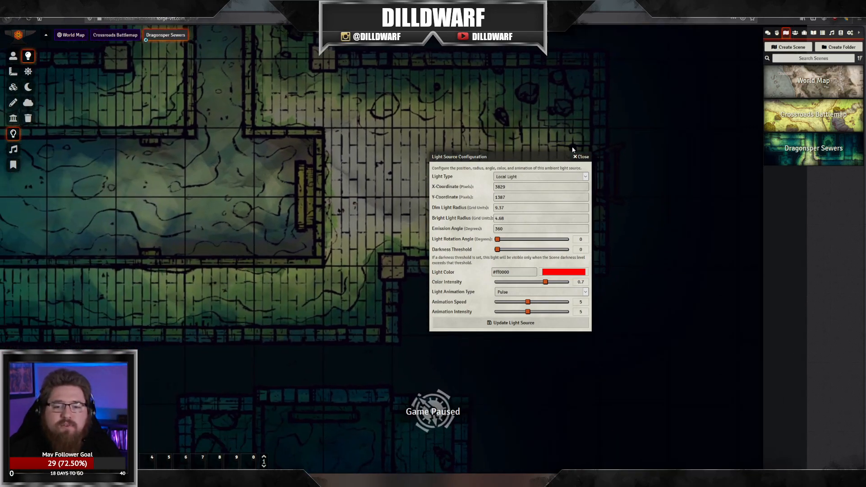
pyautogui.doubleClick(546, 158)
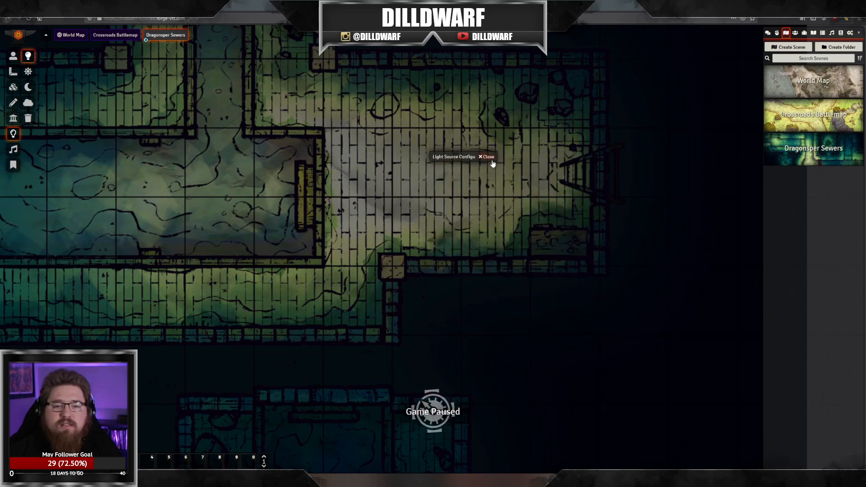
pyautogui.doubleClick(464, 156)
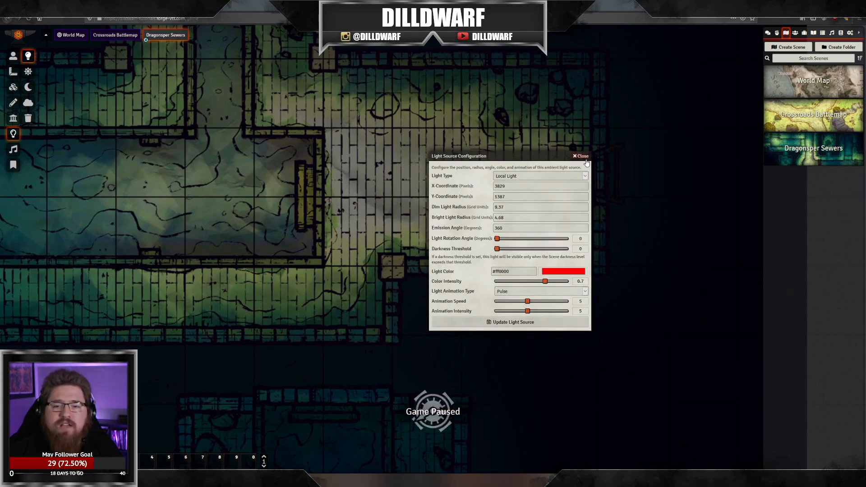
pyautogui.doubleClick(550, 157)
pyautogui.doubleClick(455, 156)
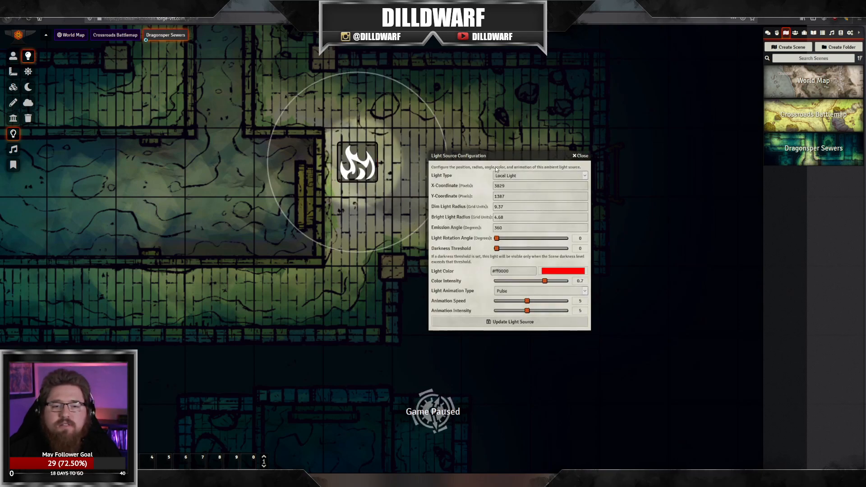
# Step: Close the configuration of the stray light source on the walkway west of the ladder and delete that light
pyautogui.doubleClick(358, 158)
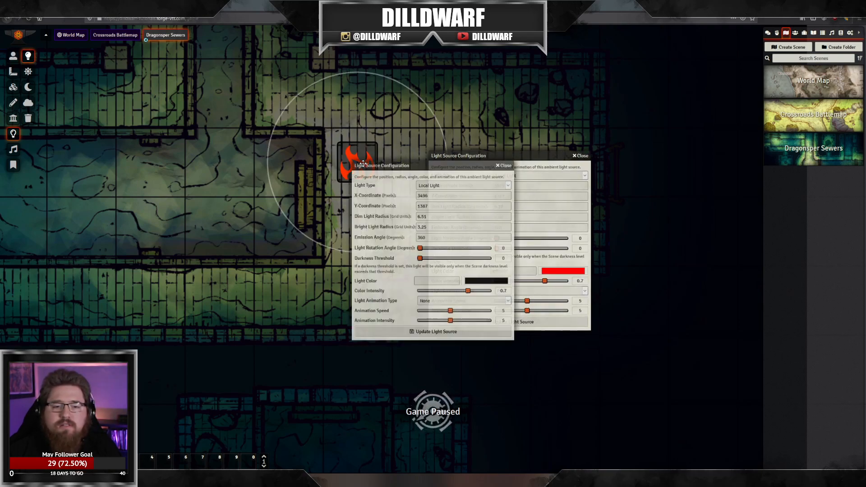
pyautogui.click(502, 165)
pyautogui.press('Delete')
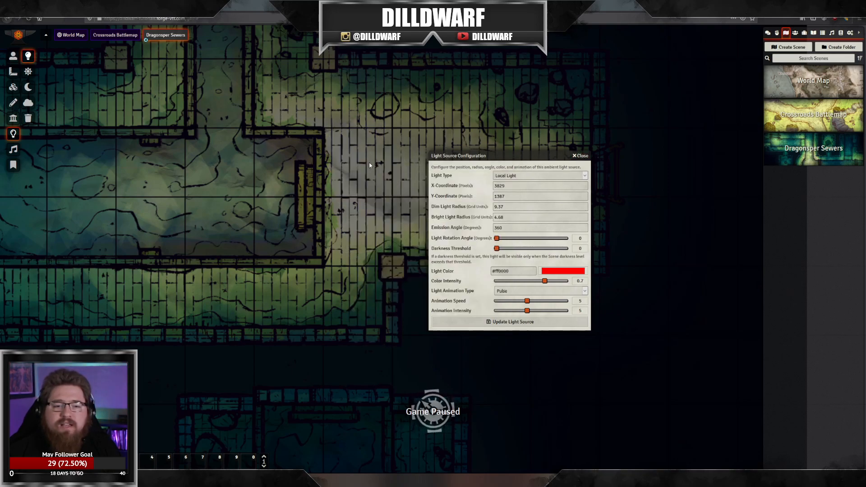
# Step: Reload the game page and activate the Dragonsper Sewers scene
pyautogui.press('F5')
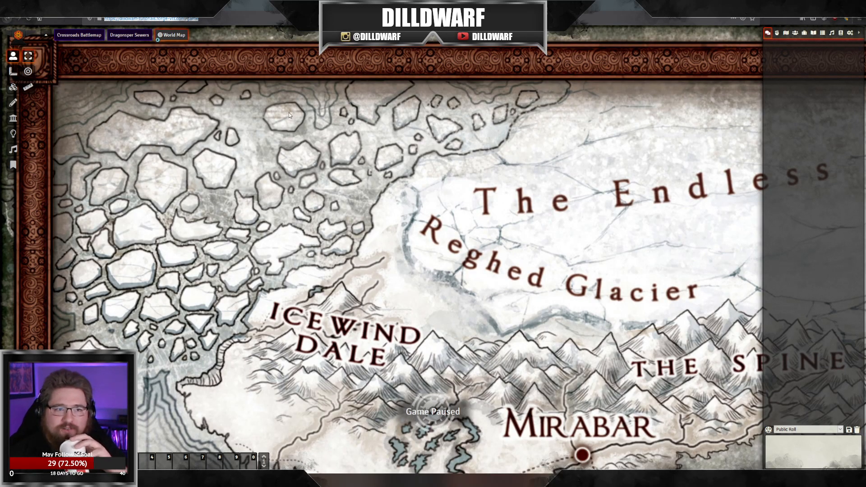
pyautogui.rightClick(129, 34)
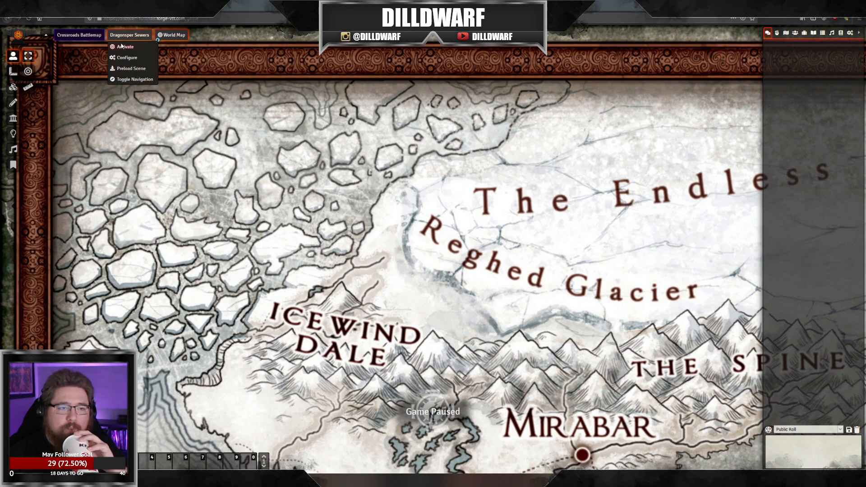
pyautogui.click(121, 48)
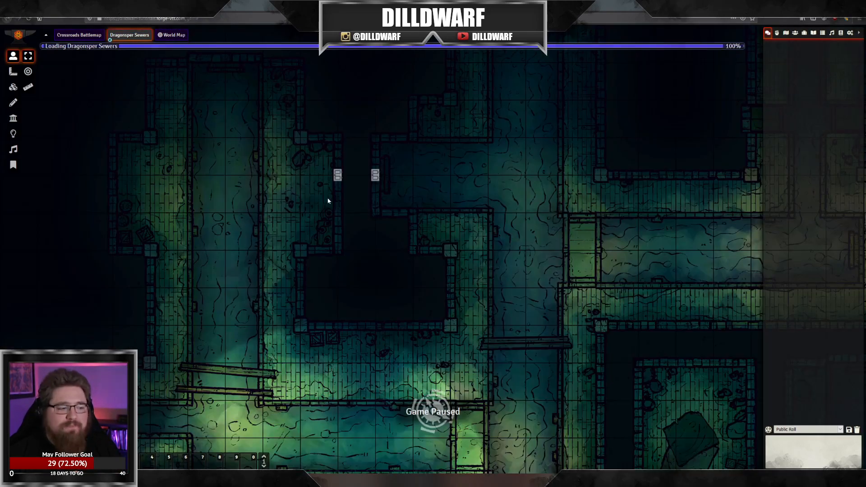
# Step: Look over the Dragonsper Sewers map, ending close up on the walled room with the round floor grate
pyautogui.scroll(-3, 412, 291)
pyautogui.moveTo(505, 397); pyautogui.dragTo(263, 204)
pyautogui.scroll(7, 440, 295)
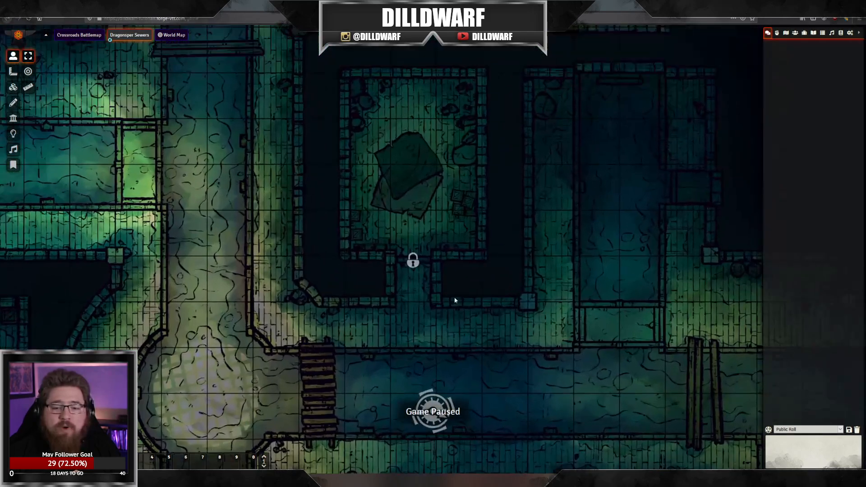
pyautogui.moveTo(440, 295); pyautogui.dragTo(303, 200)
pyautogui.moveTo(535, 241); pyautogui.dragTo(385, 177)
pyautogui.moveTo(312, 282); pyautogui.dragTo(542, 111)
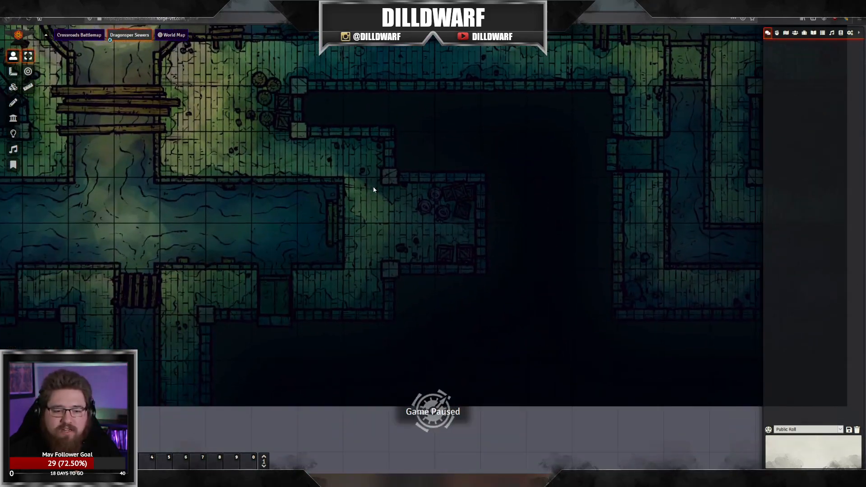
pyautogui.moveTo(292, 109); pyautogui.dragTo(351, 207)
pyautogui.moveTo(240, 107); pyautogui.dragTo(323, 201)
pyautogui.moveTo(271, 95); pyautogui.dragTo(376, 332)
pyautogui.moveTo(260, 198); pyautogui.dragTo(334, 274)
pyautogui.moveTo(319, 184); pyautogui.dragTo(381, 350)
pyautogui.moveTo(422, 288); pyautogui.dragTo(404, 364)
pyautogui.moveTo(500, 349); pyautogui.dragTo(355, 314)
pyautogui.moveTo(264, 295); pyautogui.dragTo(383, 302)
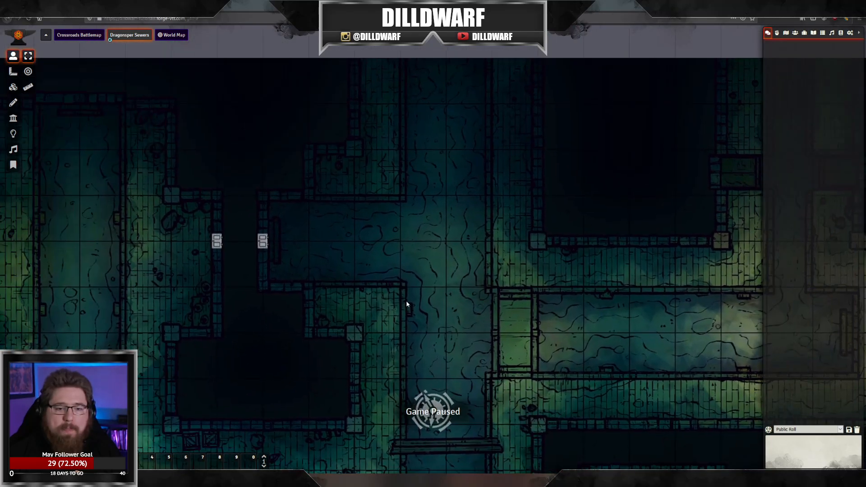
pyautogui.moveTo(288, 342); pyautogui.dragTo(446, 325)
pyautogui.moveTo(559, 371); pyautogui.dragTo(338, 109)
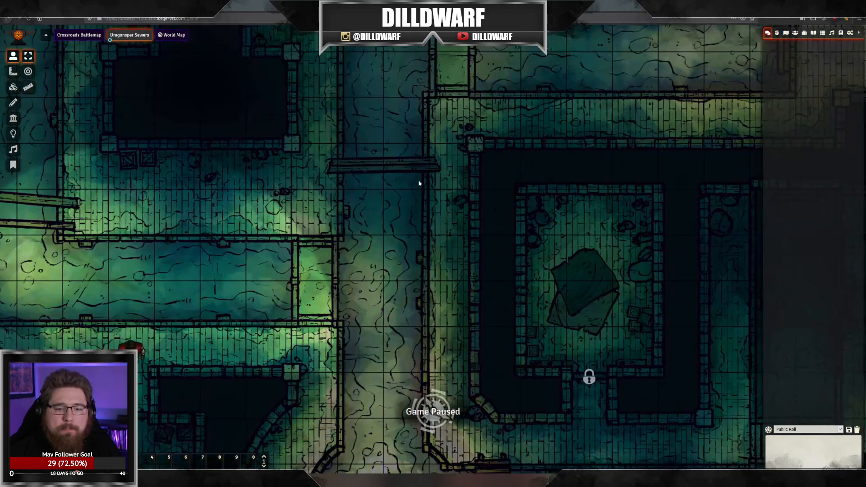
pyautogui.moveTo(424, 206); pyautogui.dragTo(248, 163)
pyautogui.moveTo(299, 219); pyautogui.dragTo(496, 111)
pyautogui.moveTo(318, 188); pyautogui.dragTo(457, 156)
pyautogui.moveTo(321, 322)
pyautogui.mouseDown()
pyautogui.moveTo(386, 277)
pyautogui.moveTo(434, 281)
pyautogui.mouseUp()
pyautogui.scroll(7, 386, 277)
pyautogui.scroll(5, 435, 282)
pyautogui.moveTo(428, 247); pyautogui.dragTo(373, 240)
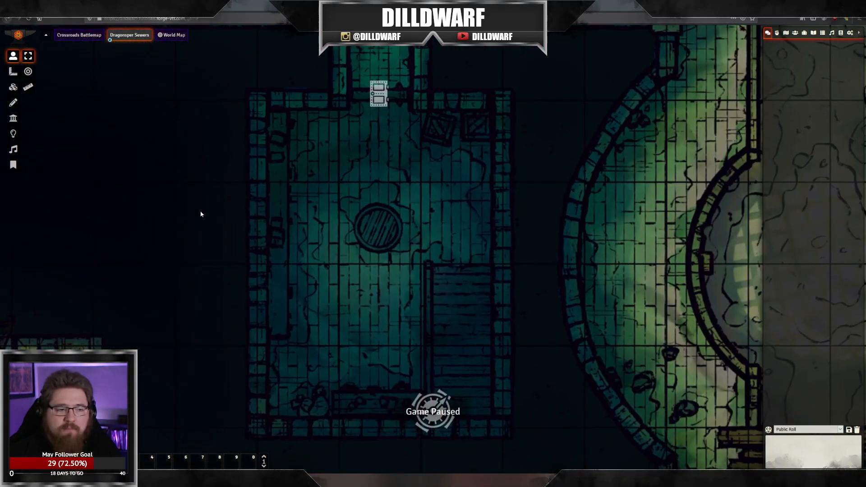
# Step: Place a light source on the round floor grate with a dim radius of about 4.4 grid units
pyautogui.click(18, 136)
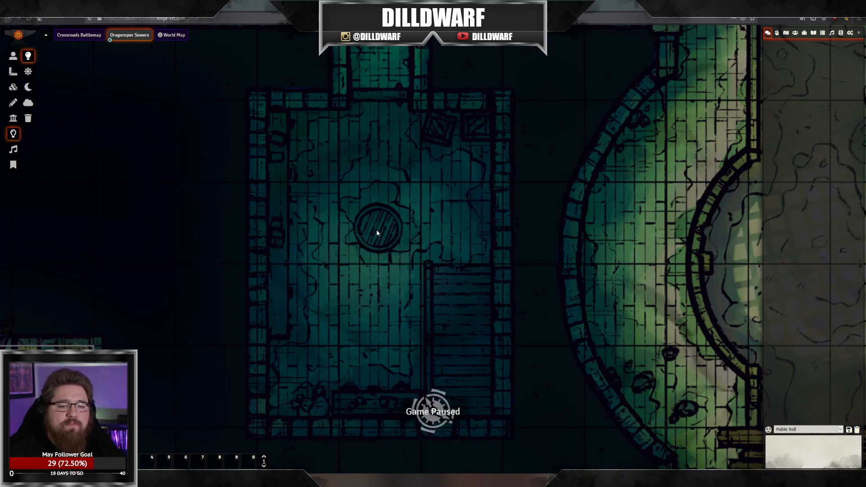
pyautogui.moveTo(379, 232); pyautogui.dragTo(449, 225)
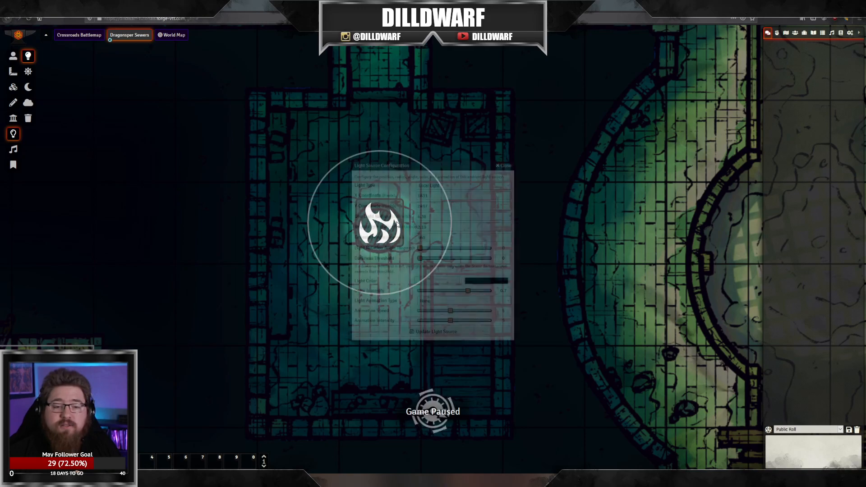
pyautogui.moveTo(440, 167); pyautogui.dragTo(669, 133)
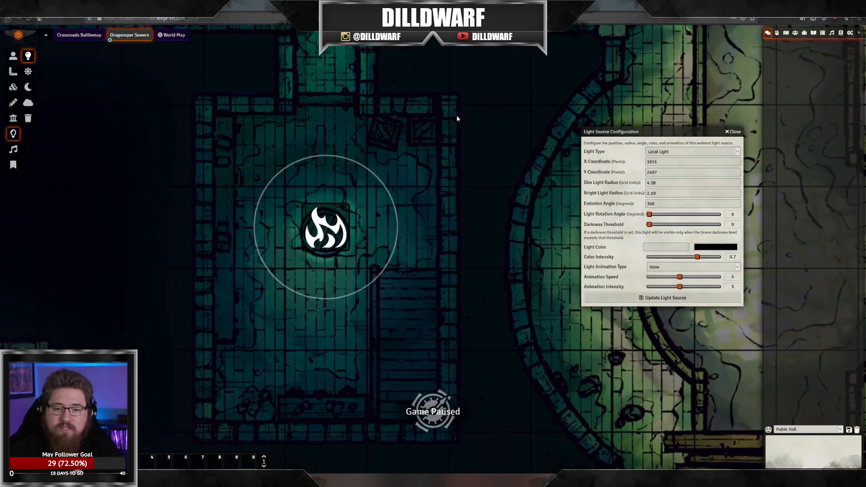
# Step: Set the grate light's colour to pale green (#afc598) and its colour intensity to 0.5
pyautogui.click(669, 245)
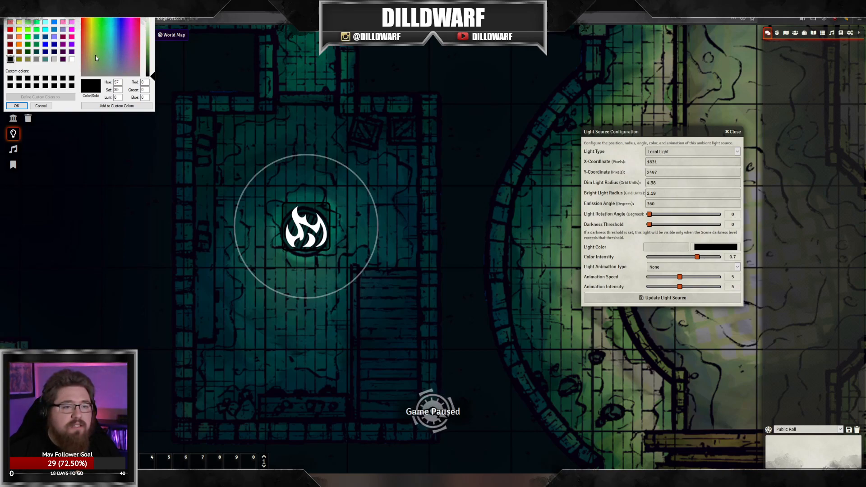
pyautogui.moveTo(95, 57); pyautogui.dragTo(96, 59)
pyautogui.moveTo(150, 55); pyautogui.dragTo(152, 39)
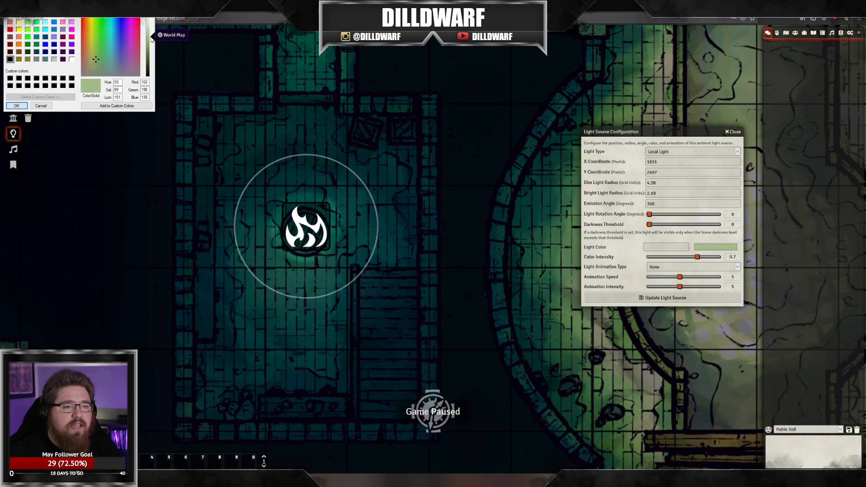
pyautogui.click(16, 106)
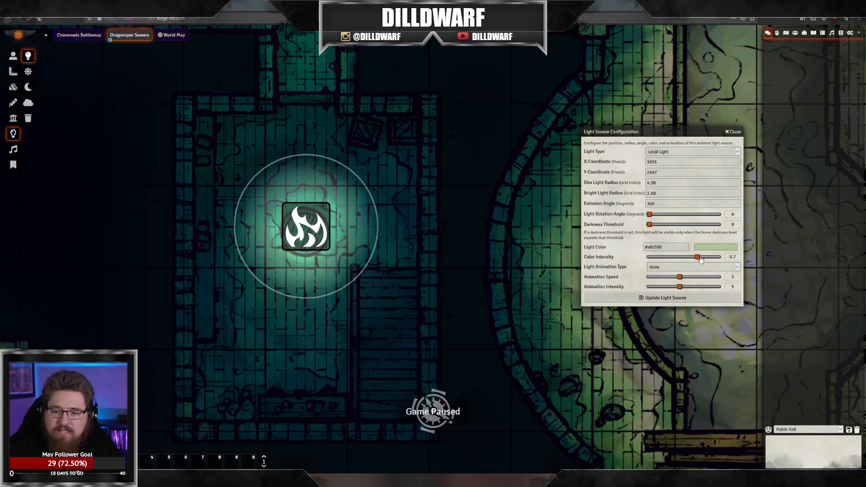
pyautogui.moveTo(689, 258); pyautogui.dragTo(684, 260)
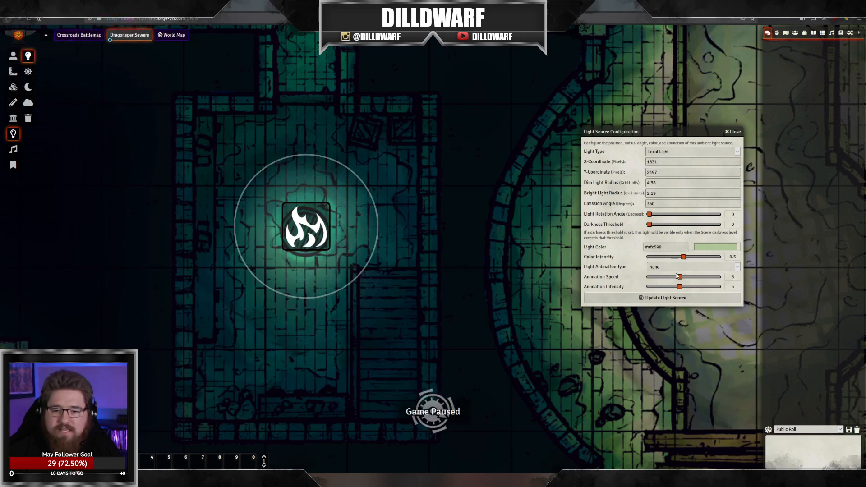
# Step: Set the grate light's animation type to Swirling Fog and examine the effect in the surrounding room
pyautogui.click(665, 268)
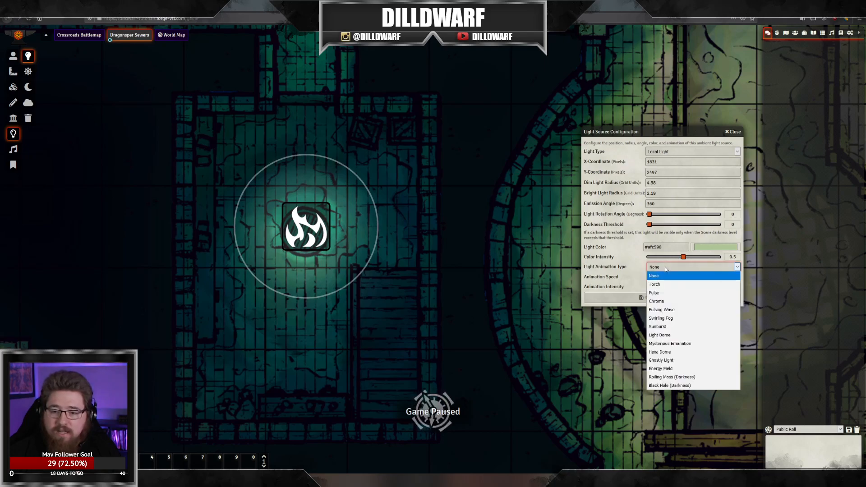
pyautogui.click(666, 319)
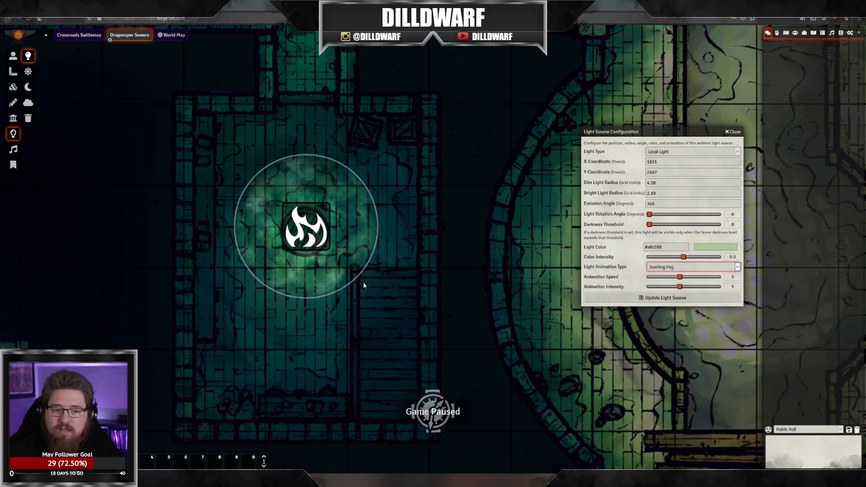
pyautogui.scroll(5, 363, 282)
pyautogui.moveTo(361, 280); pyautogui.dragTo(428, 287)
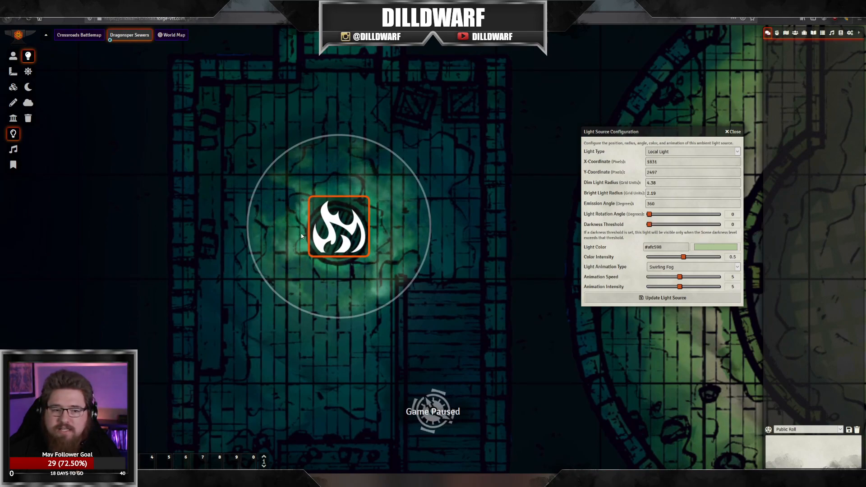
pyautogui.moveTo(336, 357); pyautogui.dragTo(329, 298)
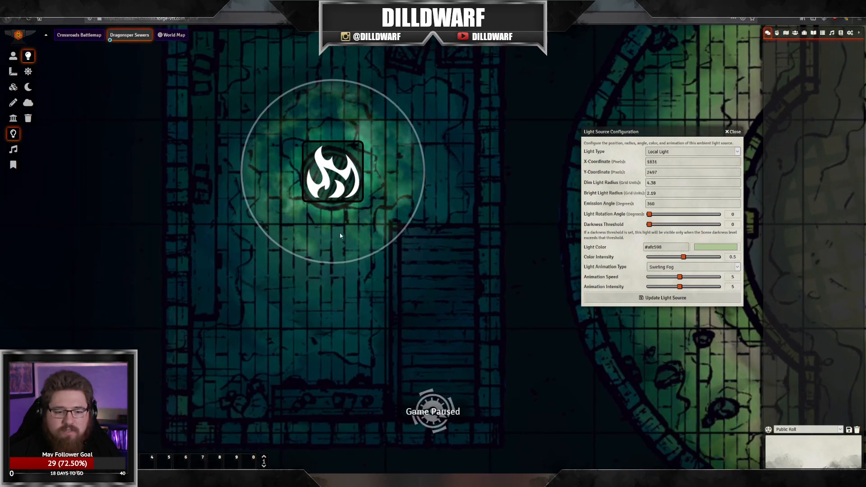
pyautogui.moveTo(429, 77); pyautogui.dragTo(426, 205)
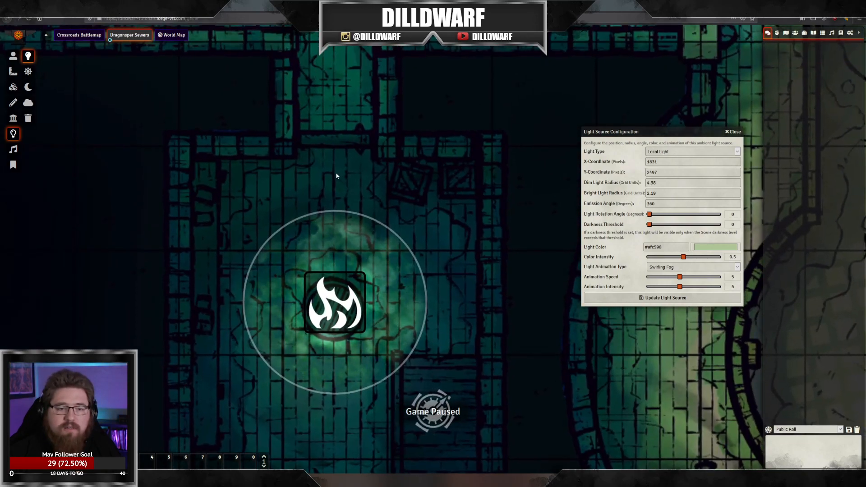
pyautogui.moveTo(388, 177); pyautogui.dragTo(385, 104)
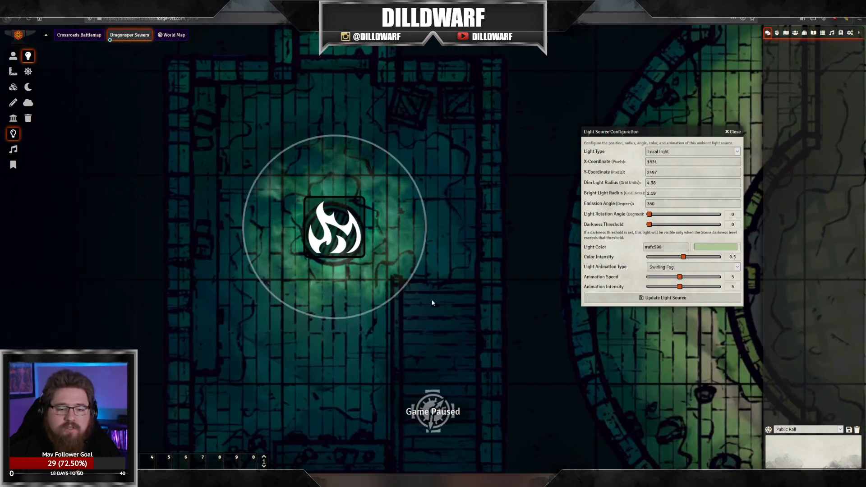
pyautogui.moveTo(433, 293); pyautogui.dragTo(422, 236)
# Step: Move the light source from the grate to the room's southern wall and set its colour to pale green (#c8d3ab)
pyautogui.moveTo(338, 132); pyautogui.dragTo(339, 341)
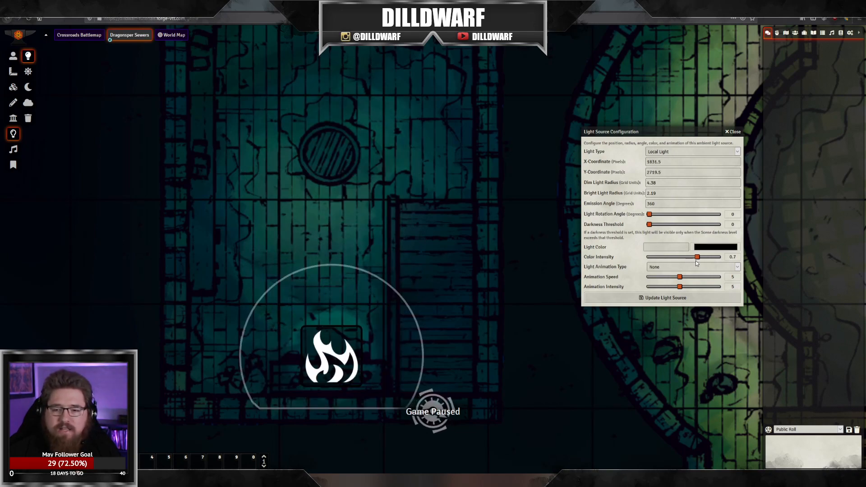
pyautogui.click(702, 248)
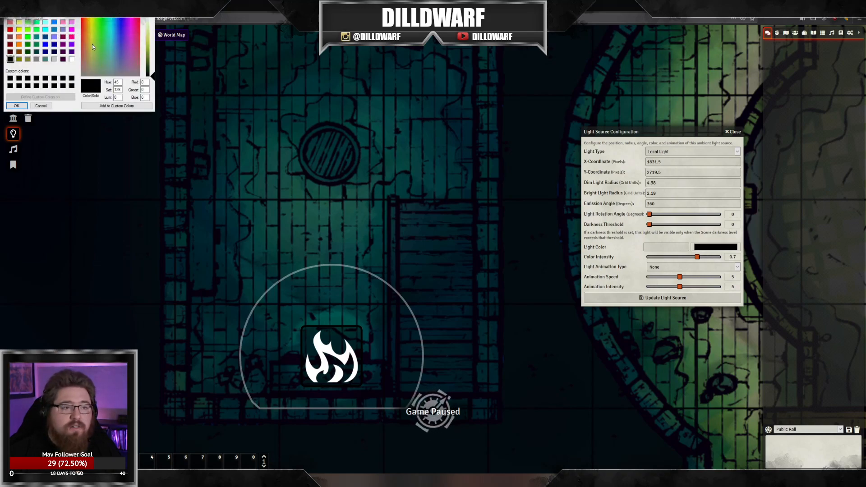
pyautogui.click(148, 41)
pyautogui.moveTo(150, 38); pyautogui.dragTo(150, 32)
pyautogui.click(16, 106)
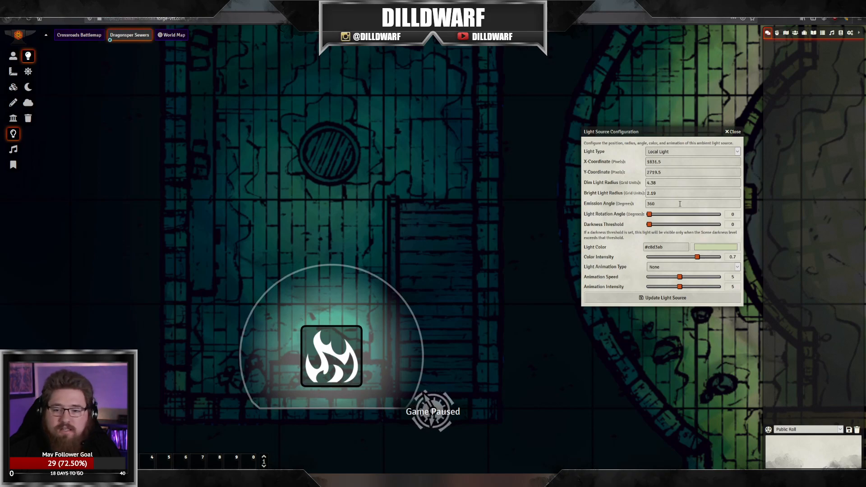
# Step: Darken the southern-wall light's colour to muted green (#a8b979) and set its animation type to Swirling Fog
pyautogui.click(704, 248)
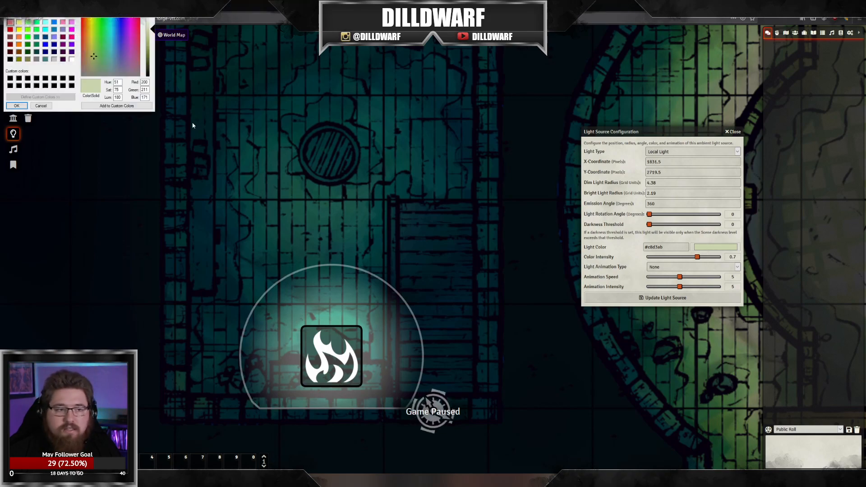
pyautogui.click(150, 38)
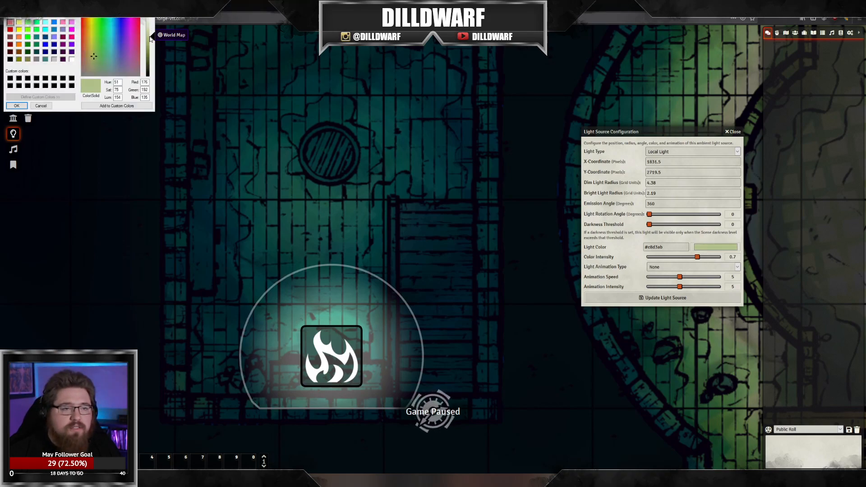
pyautogui.click(17, 107)
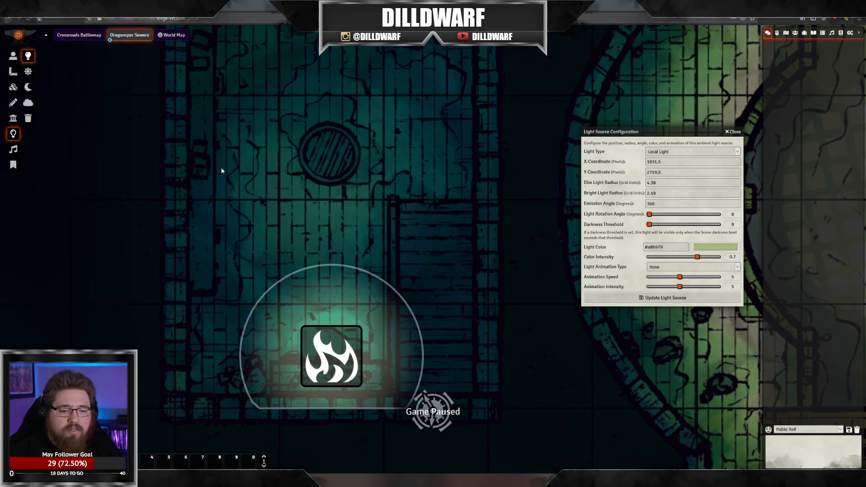
pyautogui.click(701, 267)
pyautogui.click(669, 321)
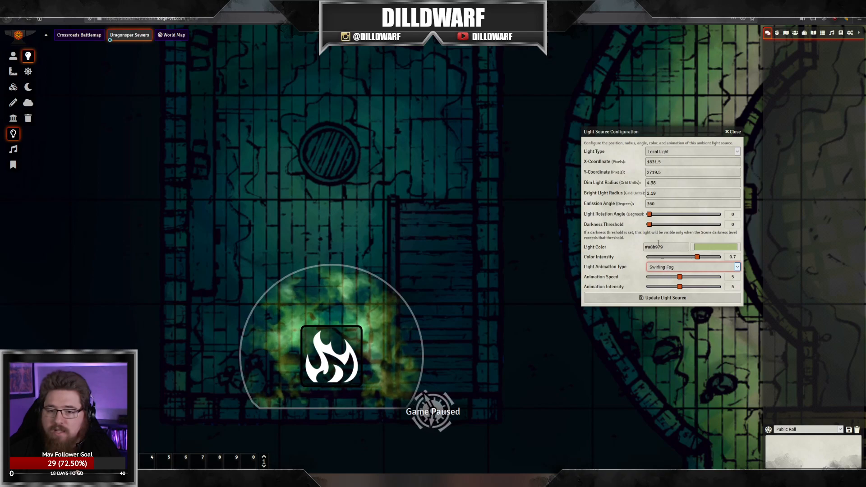
# Step: Set the southern-wall light's bright radius to 0 and dim radius to 20 grid units, and save the changes
pyautogui.moveTo(362, 165); pyautogui.dragTo(360, 277)
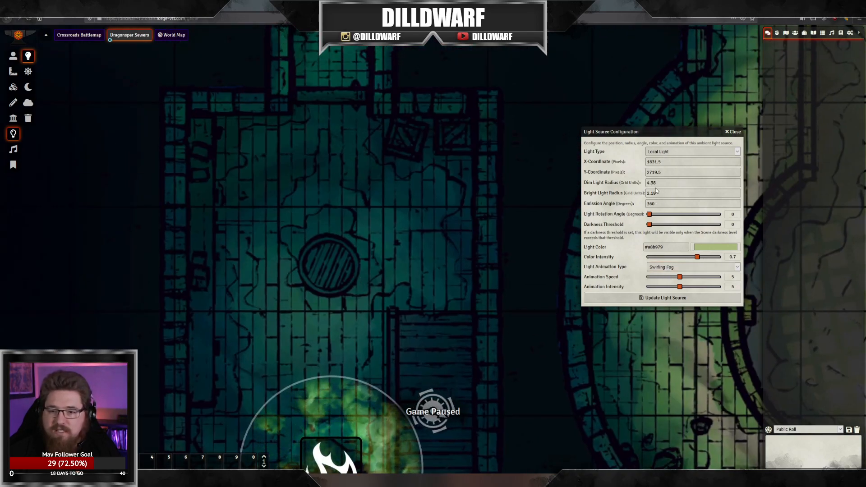
pyautogui.moveTo(666, 194); pyautogui.dragTo(579, 193)
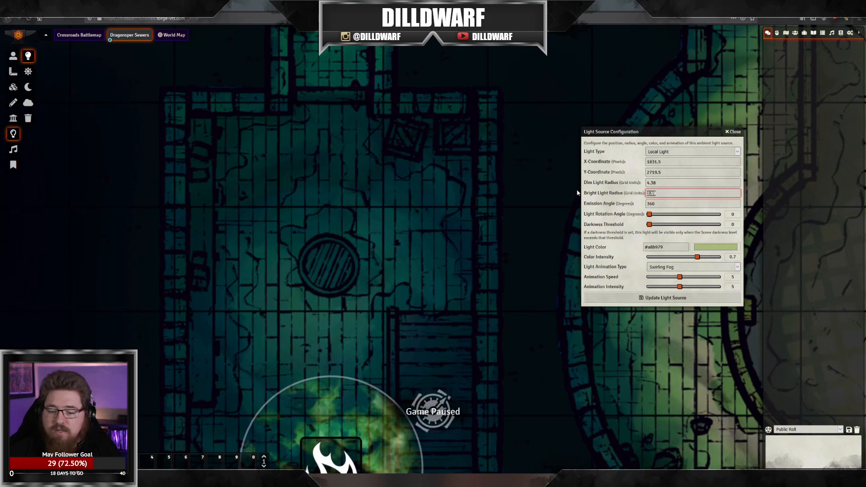
pyautogui.write('0')
pyautogui.moveTo(678, 185); pyautogui.dragTo(473, 183)
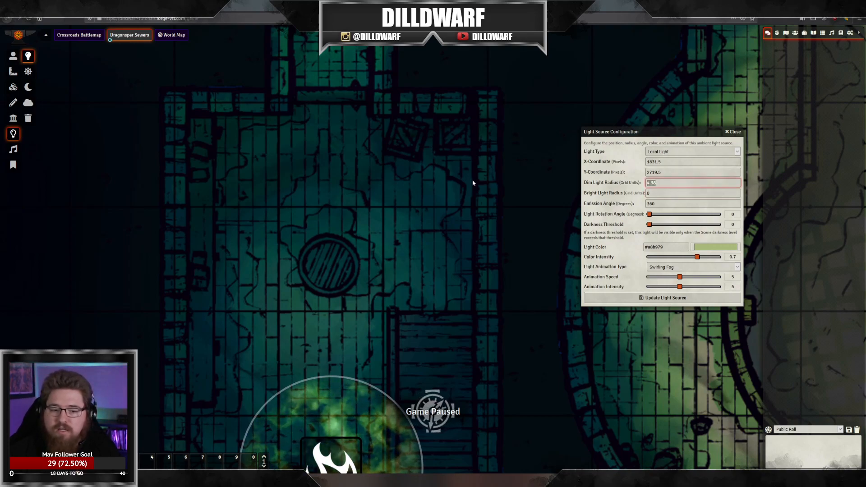
pyautogui.click(655, 194)
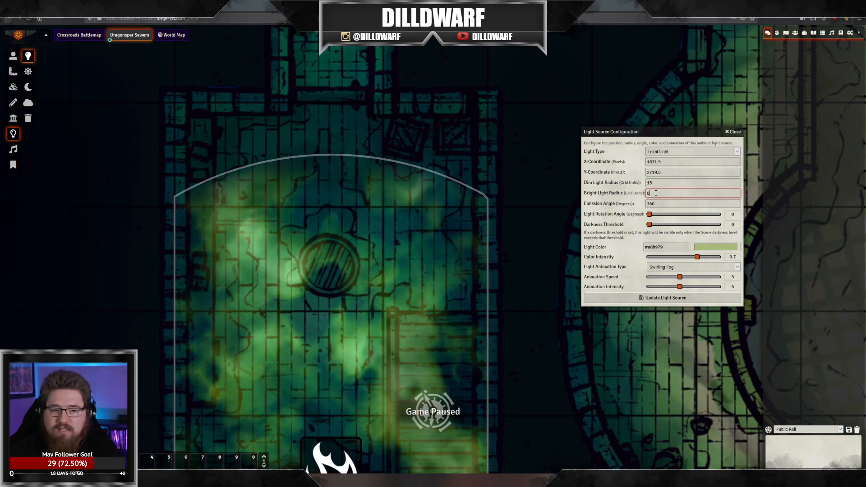
pyautogui.moveTo(662, 183); pyautogui.dragTo(564, 180)
pyautogui.write('20')
pyautogui.press('Return')
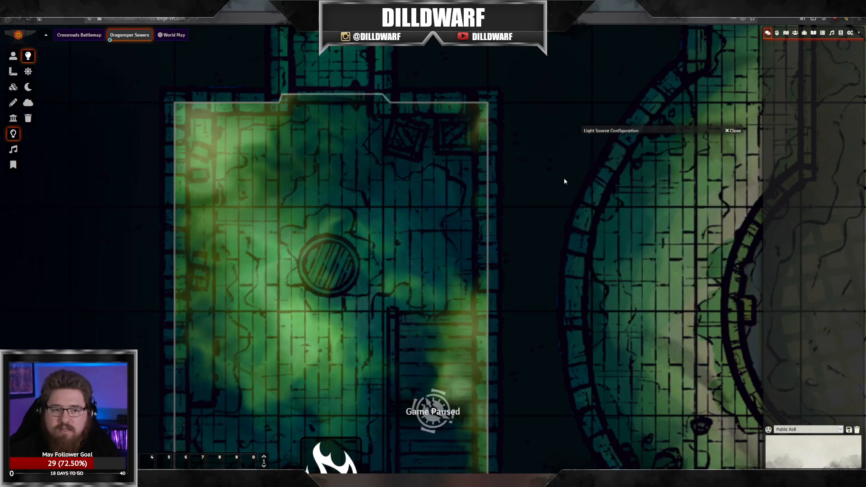
# Step: Reopen the fog light's configuration and set colour intensity to 0.4, animation speed to 1 and animation intensity to 9
pyautogui.moveTo(355, 257); pyautogui.dragTo(354, 179)
pyautogui.scroll(-1, 354, 242)
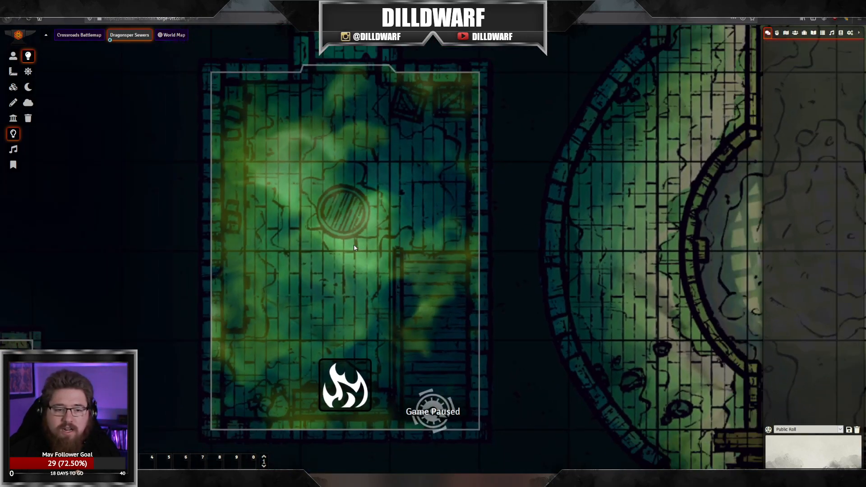
pyautogui.doubleClick(353, 384)
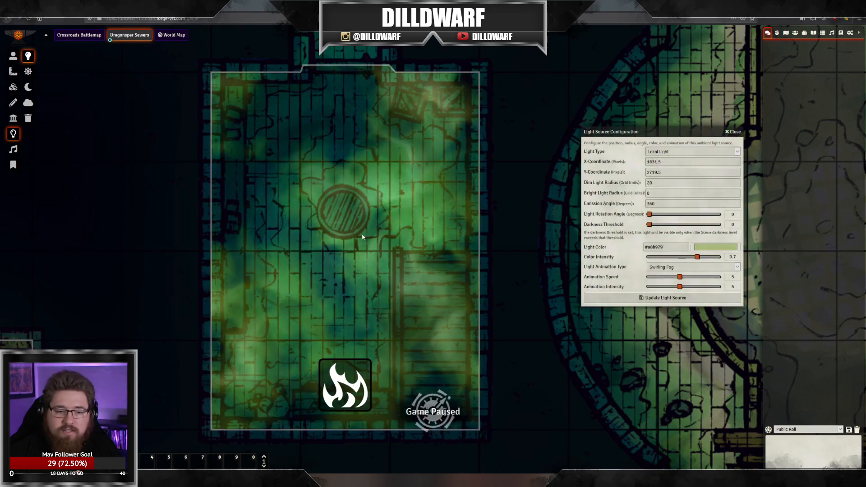
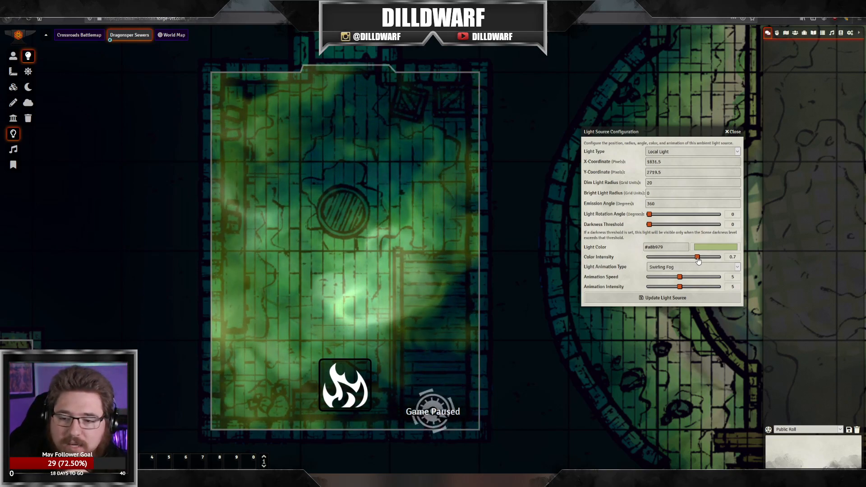
pyautogui.click(683, 256)
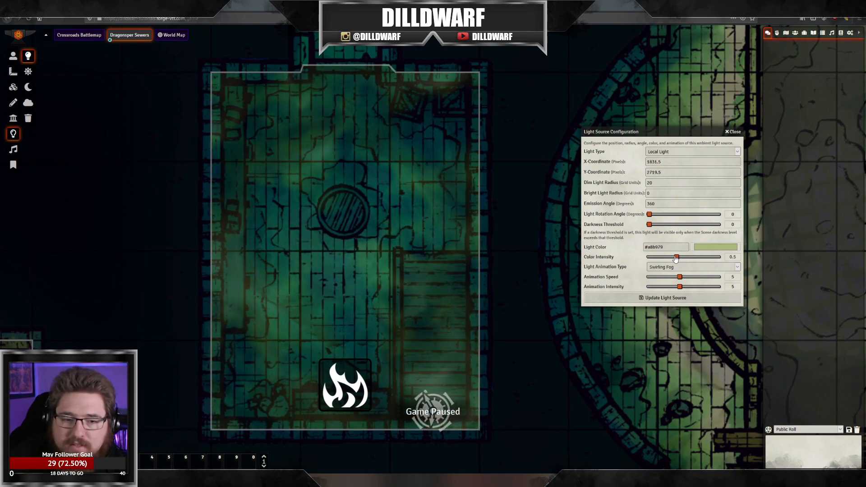
pyautogui.moveTo(683, 257); pyautogui.dragTo(673, 257)
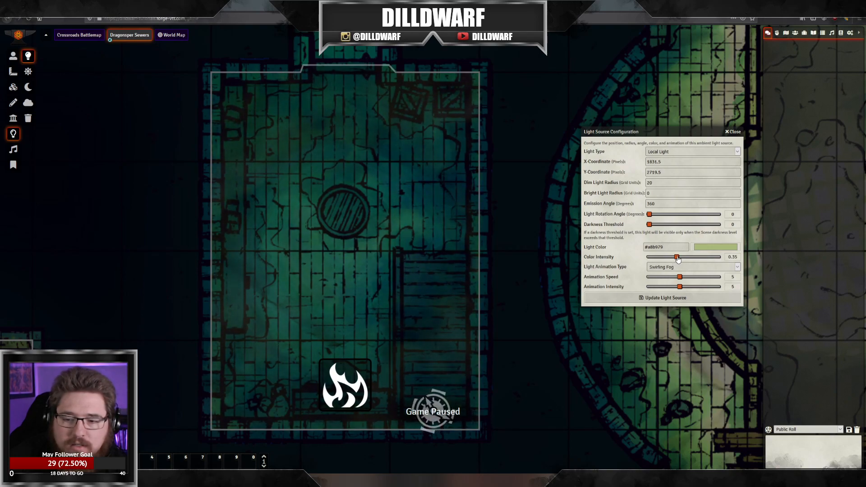
pyautogui.click(677, 257)
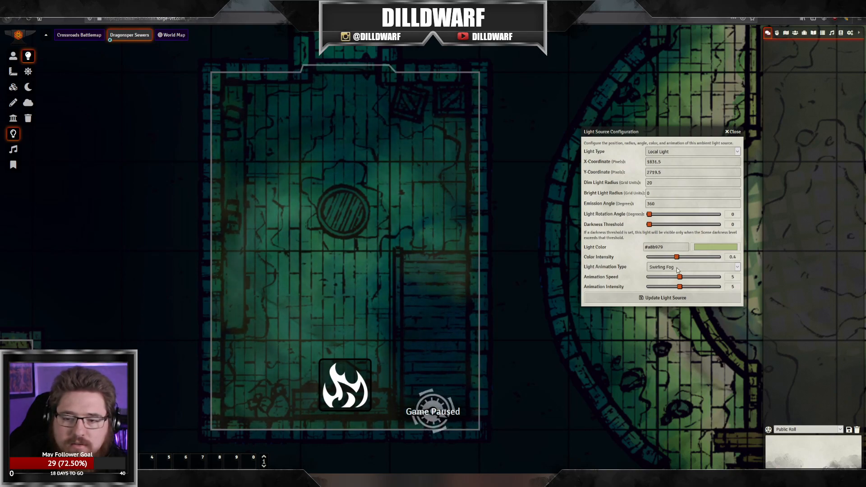
pyautogui.moveTo(691, 290); pyautogui.dragTo(650, 278)
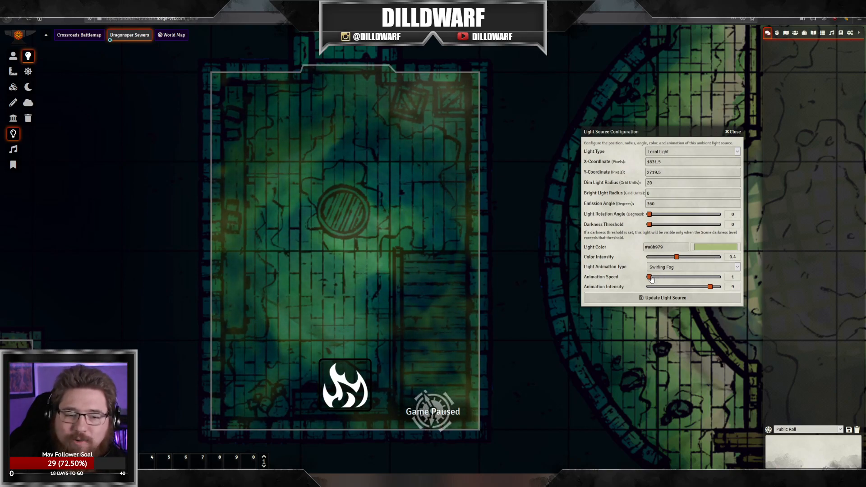
# Step: Lighten the fog light's colour in stages to a pale green (#c6d9b0)
pyautogui.click(716, 250)
pyautogui.moveTo(151, 39); pyautogui.dragTo(151, 33)
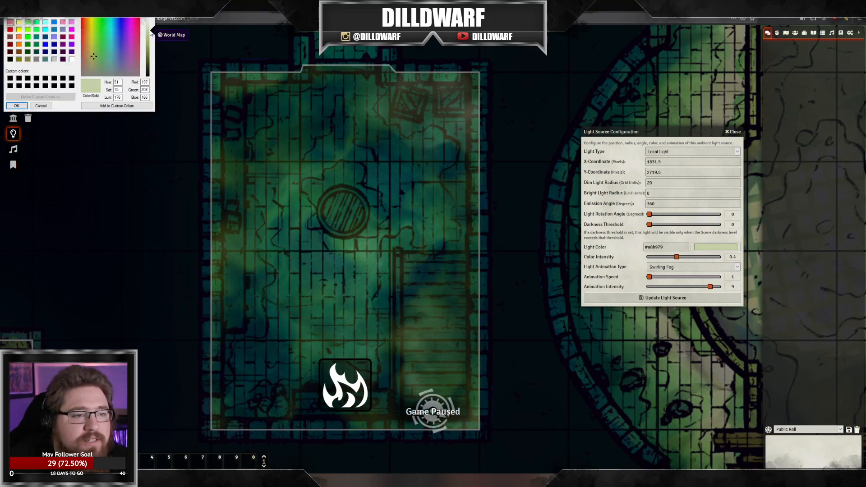
pyautogui.click(17, 105)
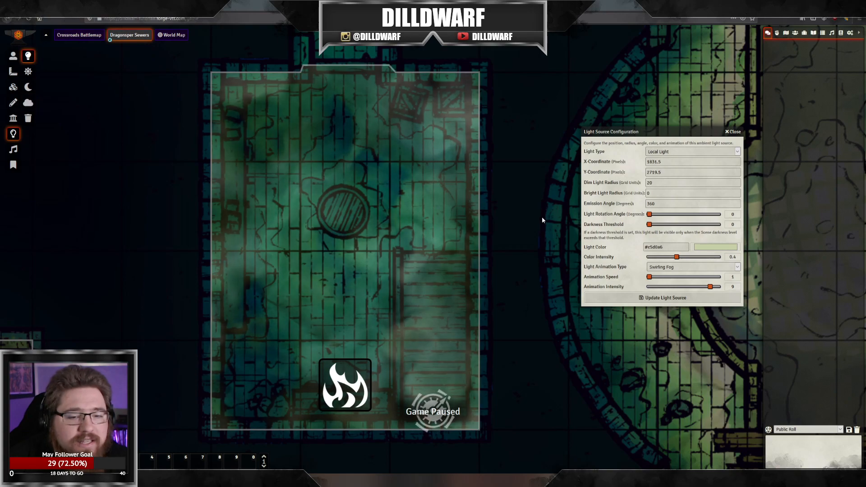
pyautogui.click(712, 248)
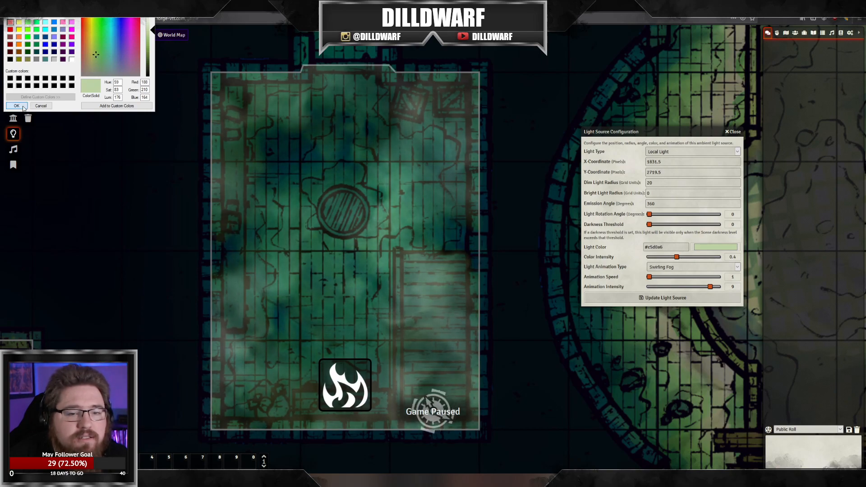
pyautogui.press('Return')
pyautogui.click(729, 249)
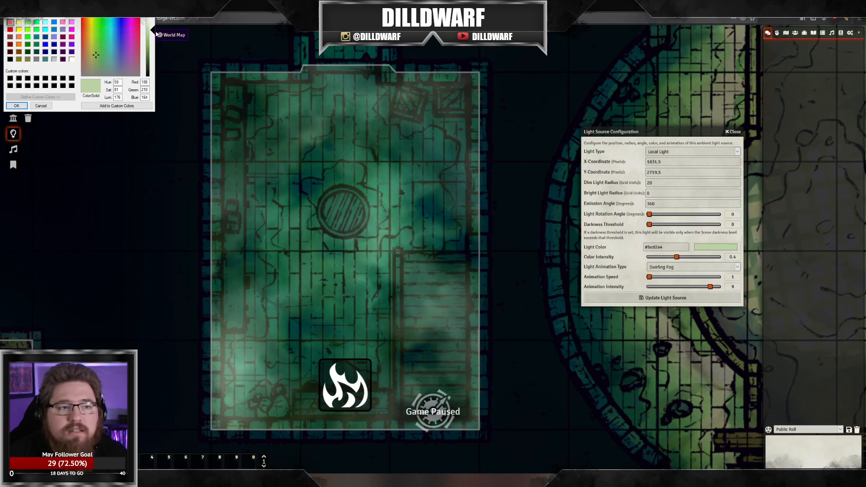
pyautogui.press('Return')
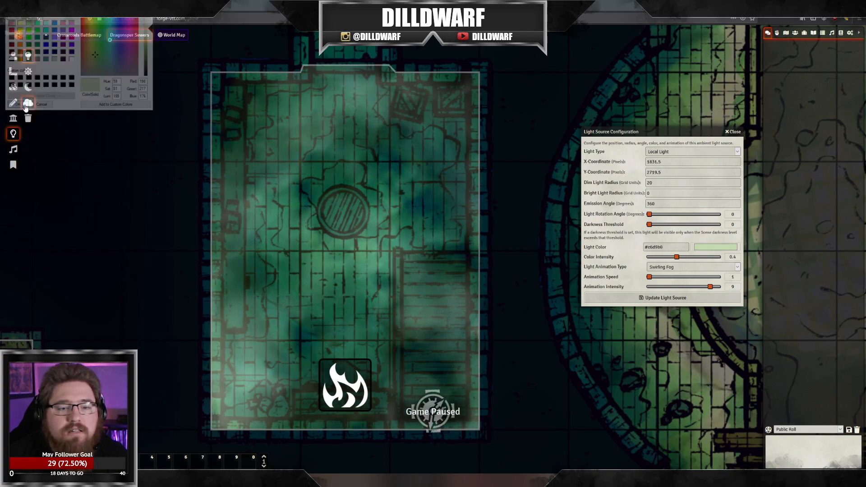
# Step: Try several colour intensities for the fog light, settle on 0.35 and update the light source
pyautogui.click(670, 257)
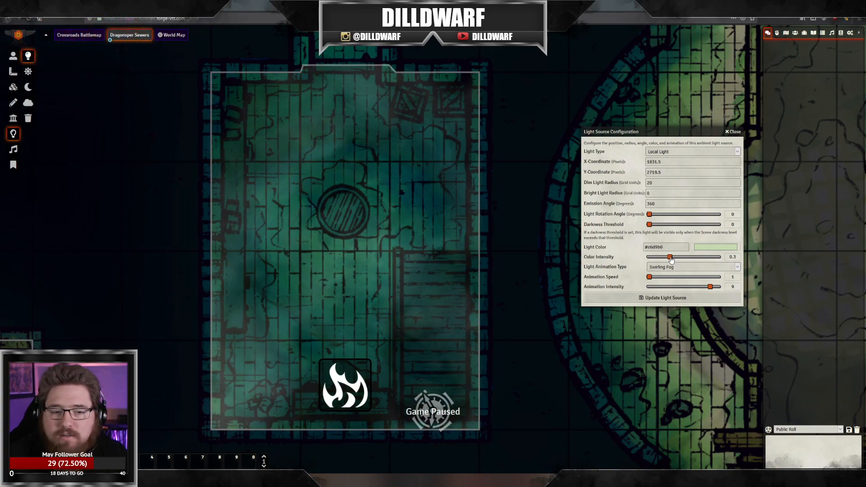
pyautogui.moveTo(668, 260); pyautogui.dragTo(666, 260)
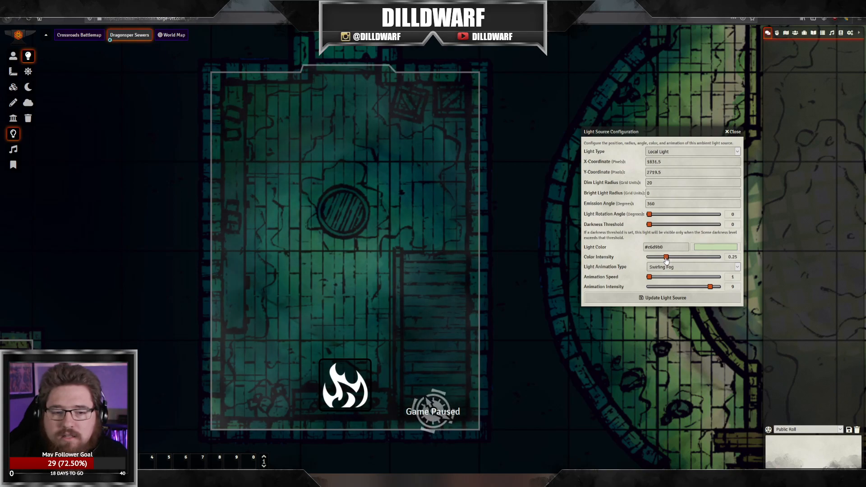
pyautogui.click(671, 261)
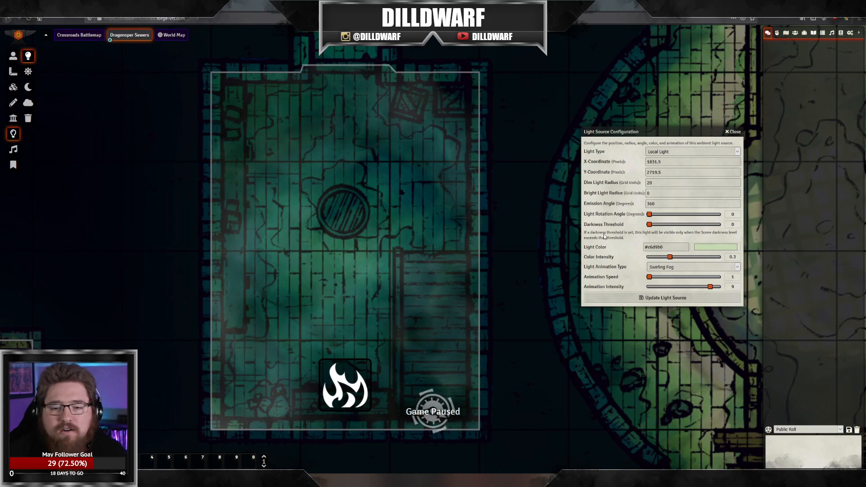
pyautogui.moveTo(674, 260); pyautogui.dragTo(677, 260)
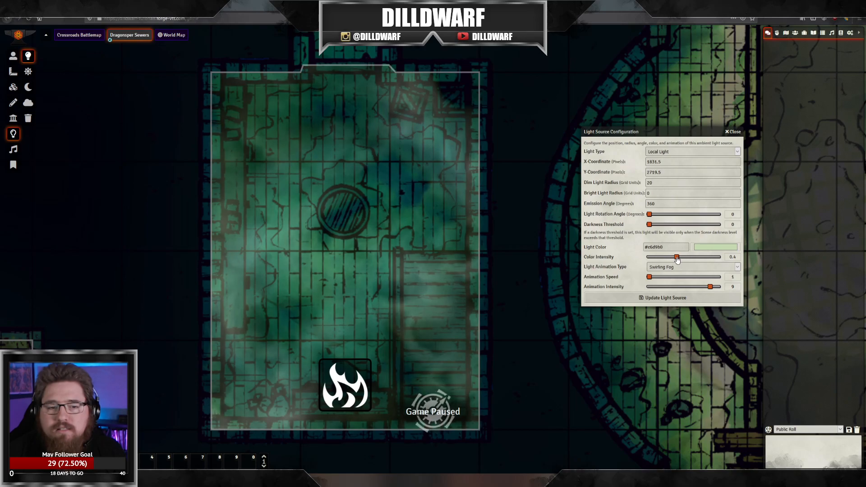
pyautogui.click(674, 261)
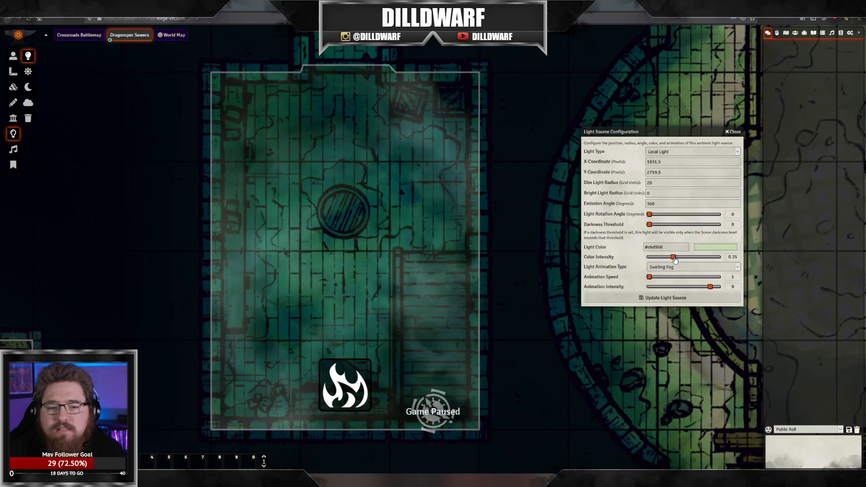
pyautogui.click(662, 296)
# Step: Move the character token south from the corridor to the foggy room's door and open the door
pyautogui.scroll(-10, 541, 262)
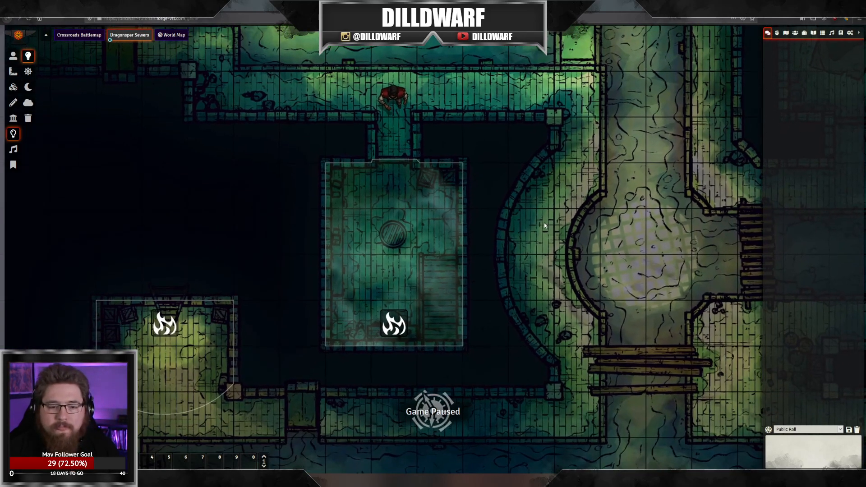
pyautogui.moveTo(544, 223); pyautogui.dragTo(543, 216)
pyautogui.click(13, 55)
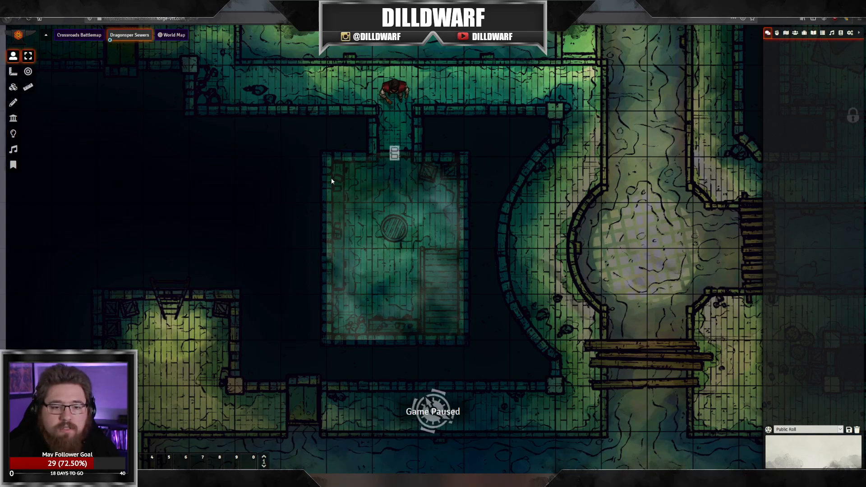
pyautogui.scroll(3, 400, 157)
pyautogui.click(400, 157)
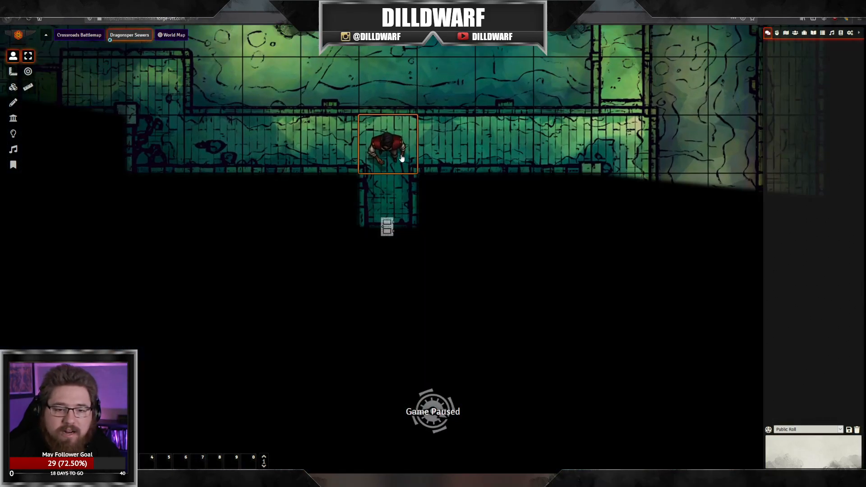
pyautogui.press('Down')
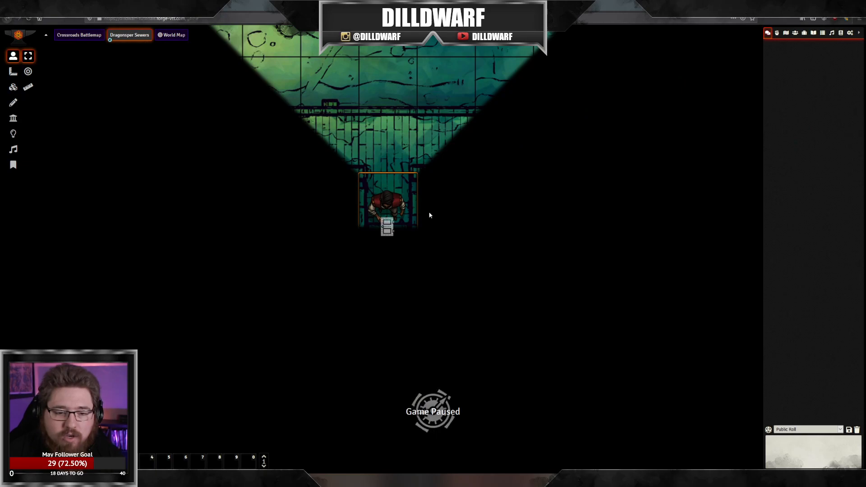
pyautogui.click(392, 231)
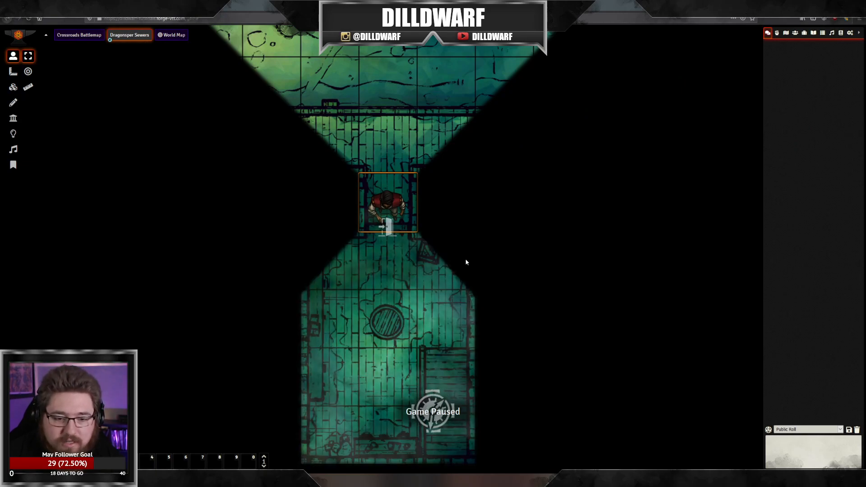
# Step: Move the token through the open door into the foggy room, examine its view and deselect it
pyautogui.scroll(1, 423, 277)
pyautogui.moveTo(423, 275); pyautogui.dragTo(434, 223)
pyautogui.press('Down')
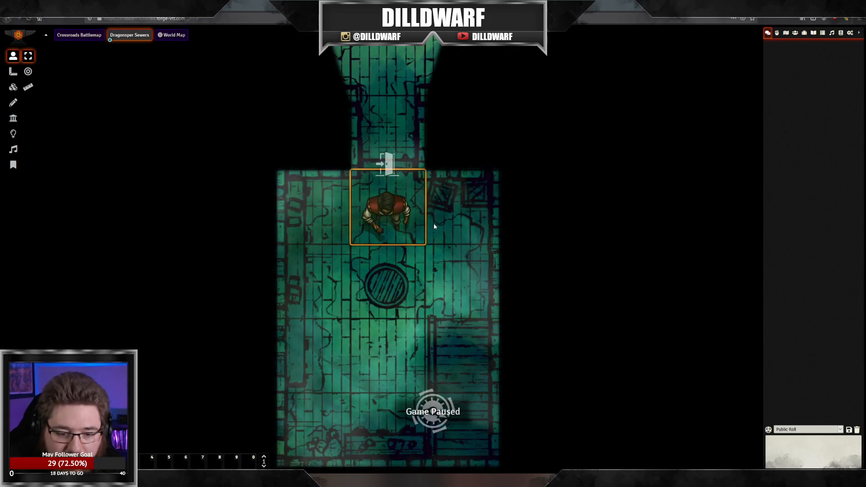
pyautogui.click(472, 308)
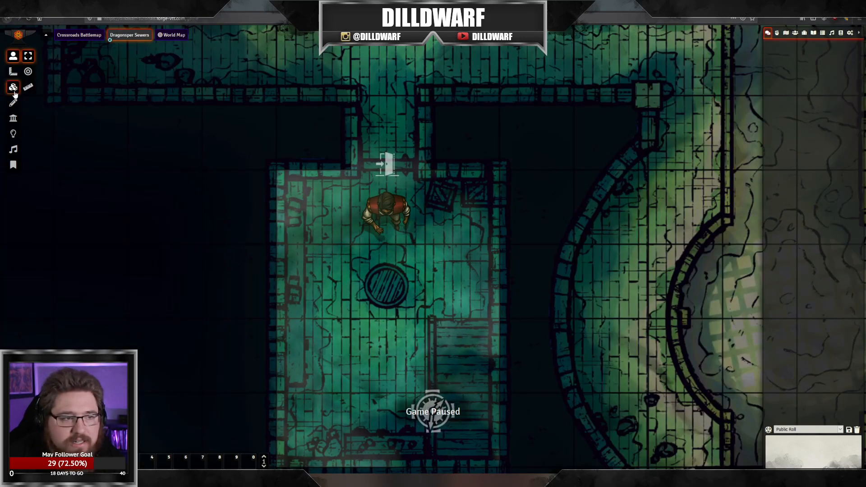
# Step: Set the fog light's colour intensity to 0.4 and animation speed to 2, and update the light source
pyautogui.click(13, 133)
pyautogui.doubleClick(384, 428)
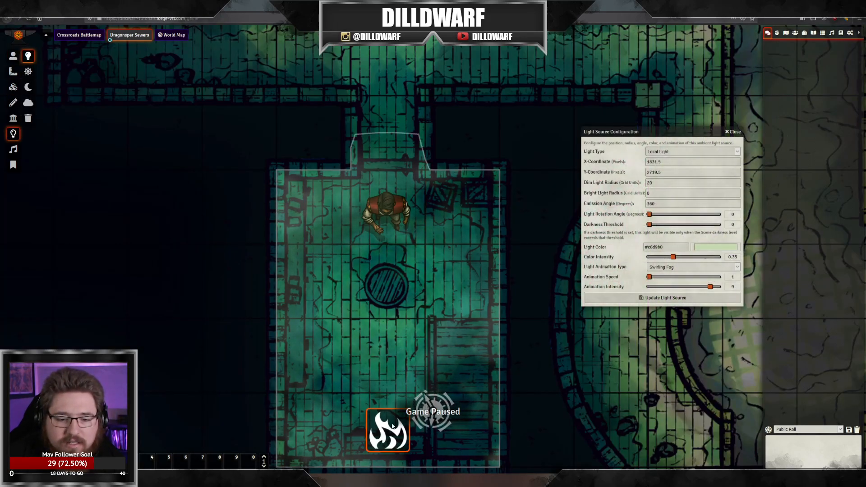
pyautogui.moveTo(678, 261); pyautogui.dragTo(678, 260)
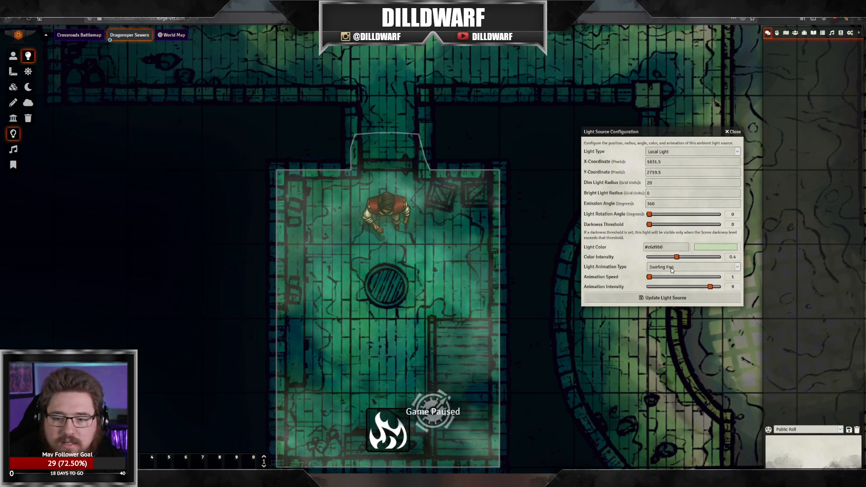
pyautogui.moveTo(650, 279); pyautogui.dragTo(656, 278)
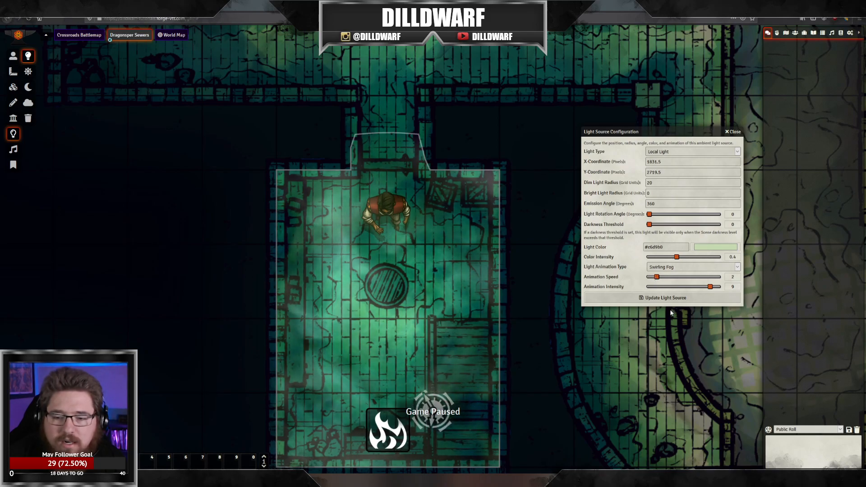
pyautogui.click(659, 298)
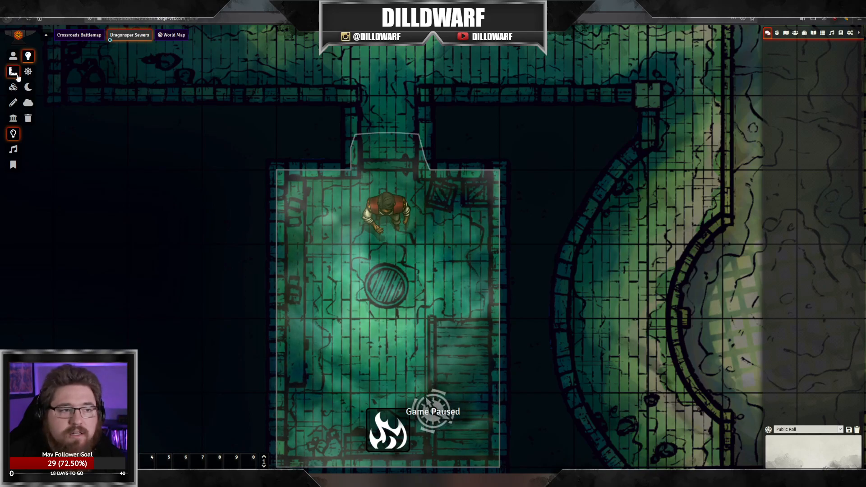
# Step: Move the character token north out of the foggy room into the corridor and back south to the doorway
pyautogui.click(13, 56)
pyautogui.click(371, 206)
pyautogui.press('Up')
pyautogui.press('Up')
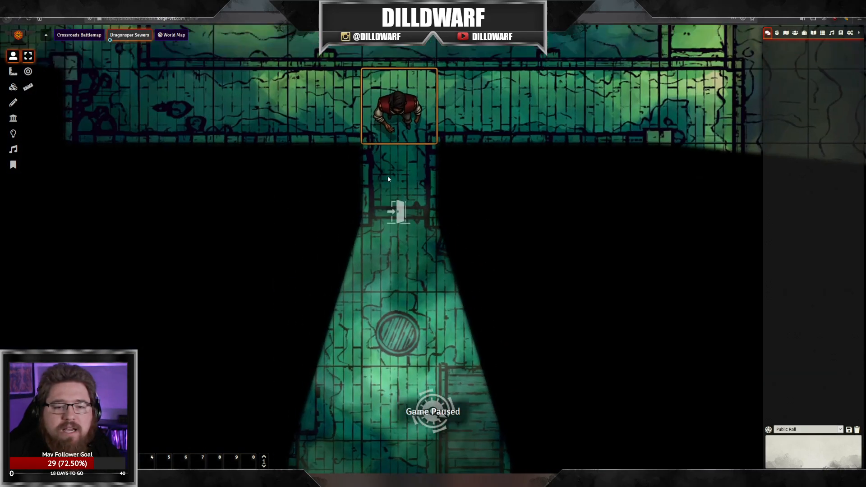
pyautogui.press('Down')
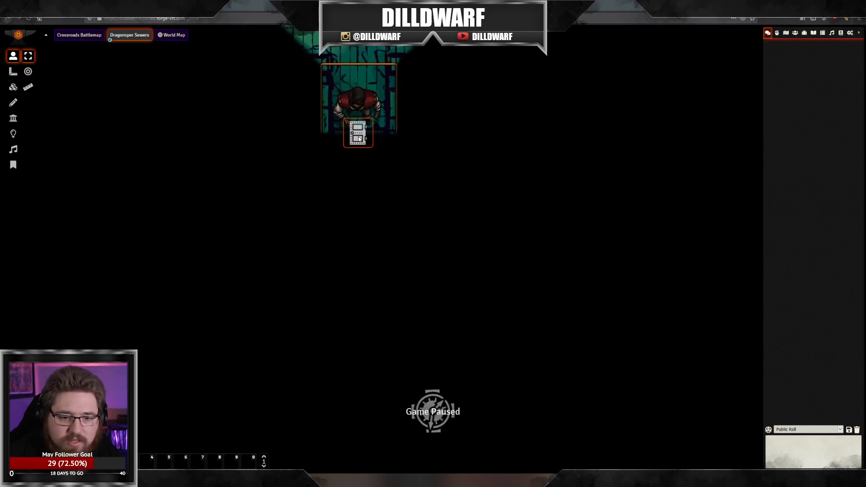
# Step: Open the foggy room's door, move the token north into the corridor, view the room through the doorway and deselect the token
pyautogui.click(359, 137)
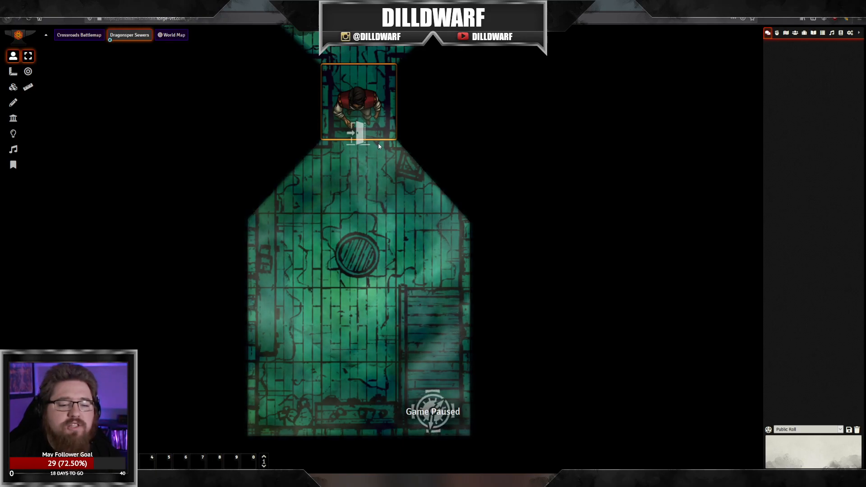
pyautogui.press('Up')
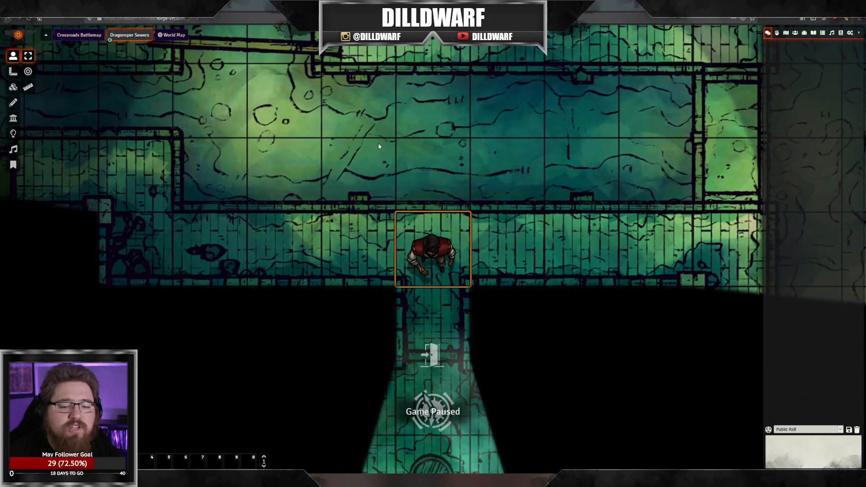
pyautogui.scroll(-8, 504, 248)
pyautogui.moveTo(524, 346); pyautogui.dragTo(449, 189)
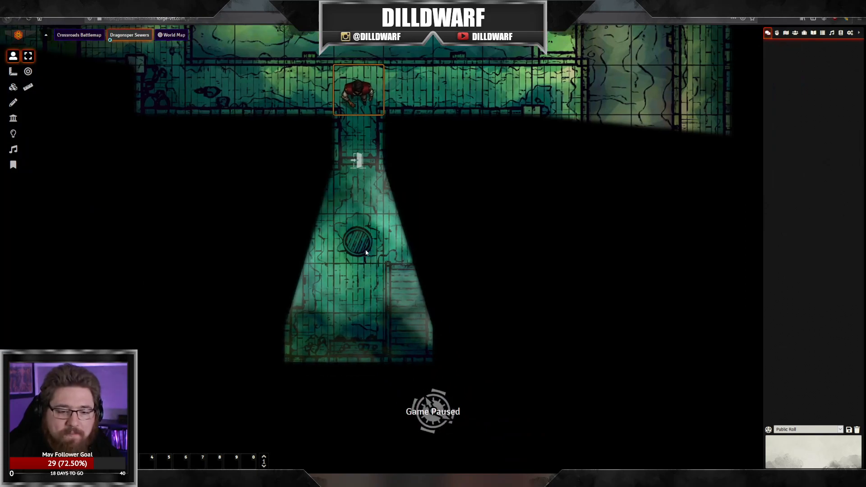
pyautogui.click(391, 248)
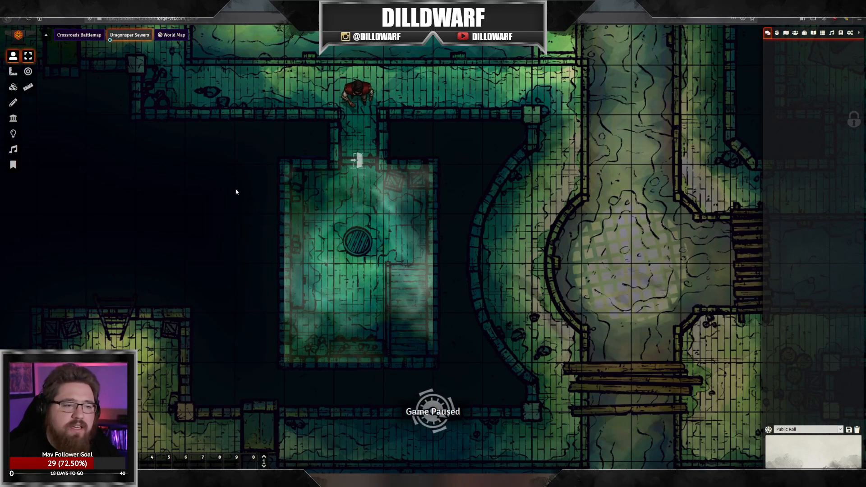
# Step: Review the fog light's configuration, including its dim light radius, and close it with the settings kept
pyautogui.click(15, 135)
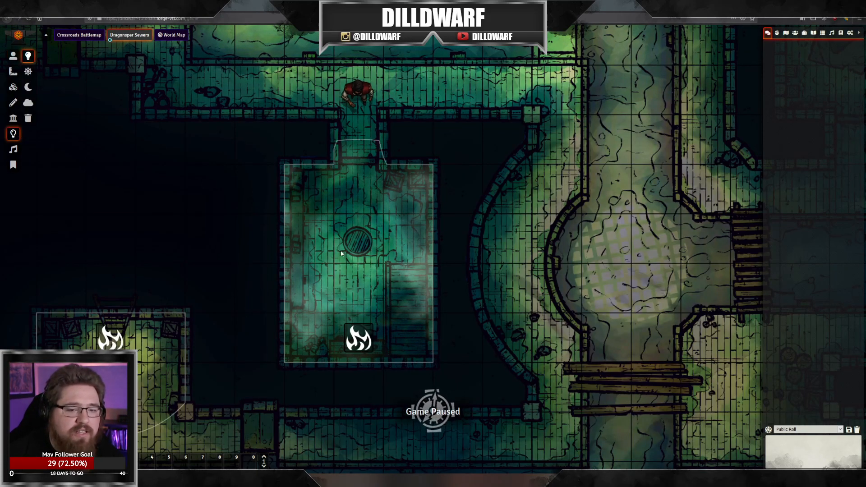
pyautogui.doubleClick(360, 334)
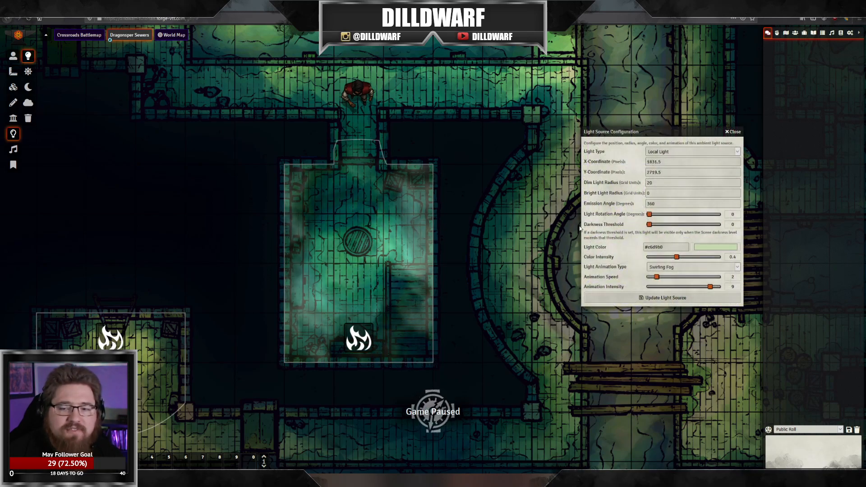
pyautogui.click(658, 184)
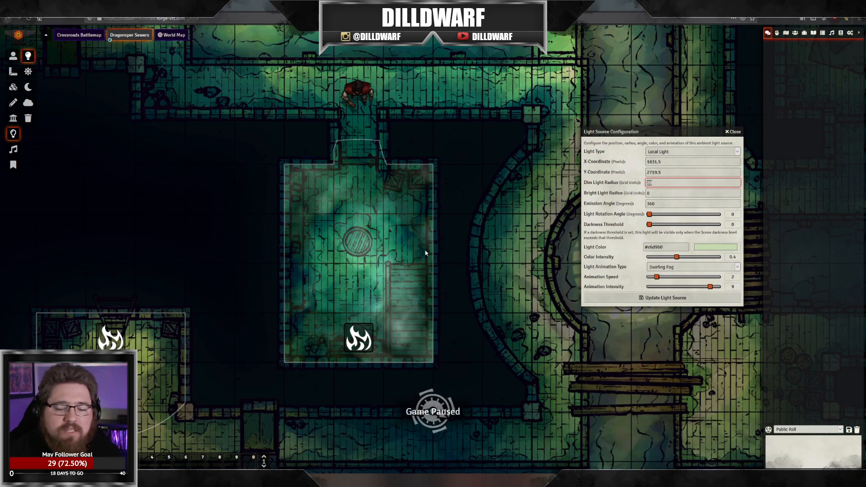
pyautogui.click(636, 301)
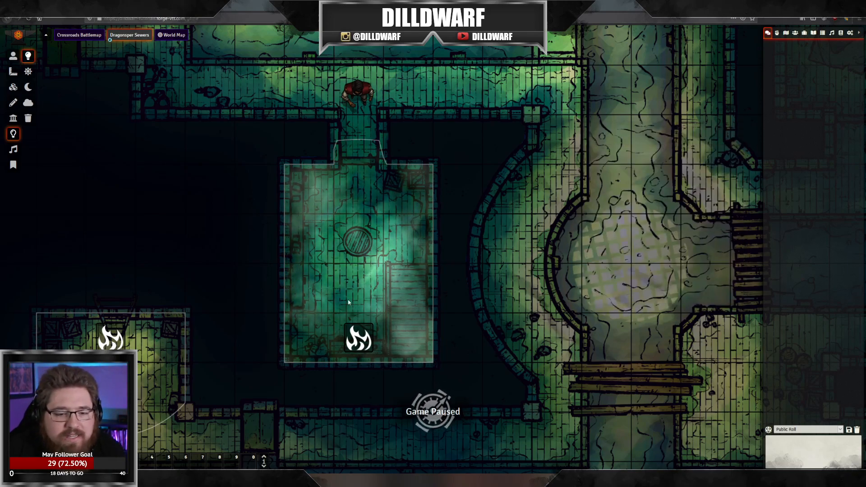
# Step: Change the fog light's colour to a light grey (#d3d3d3)
pyautogui.moveTo(510, 201); pyautogui.dragTo(457, 237)
pyautogui.scroll(-5, 451, 211)
pyautogui.scroll(-3, 399, 242)
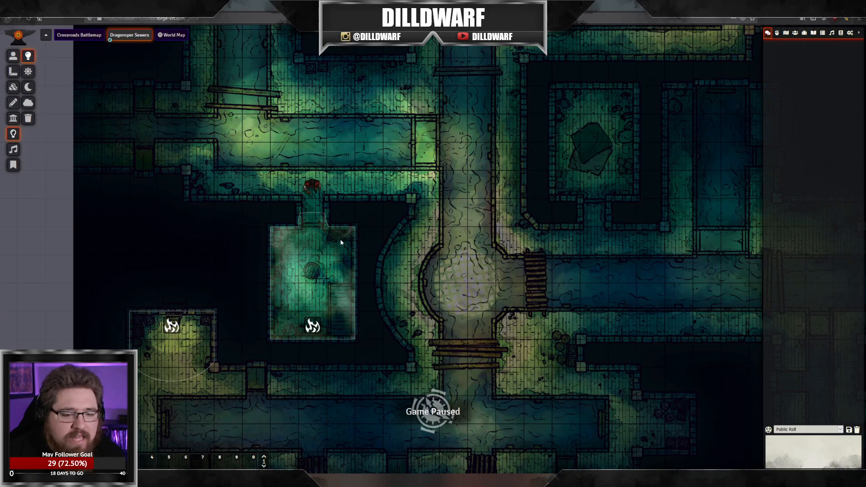
pyautogui.moveTo(267, 210); pyautogui.dragTo(303, 179)
pyautogui.scroll(4, 381, 275)
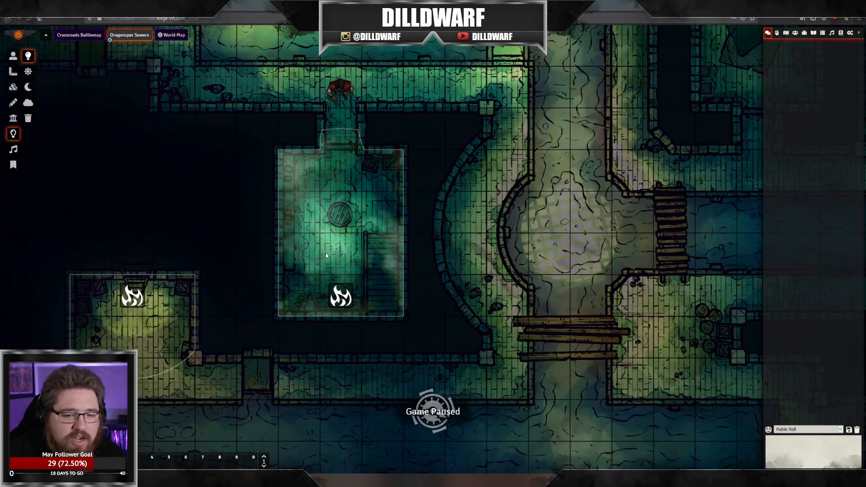
pyautogui.scroll(3, 324, 253)
pyautogui.doubleClick(391, 326)
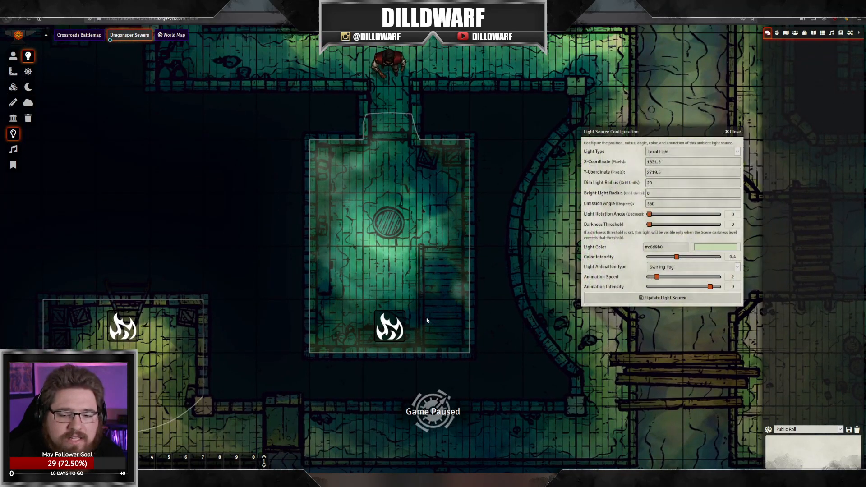
pyautogui.click(715, 247)
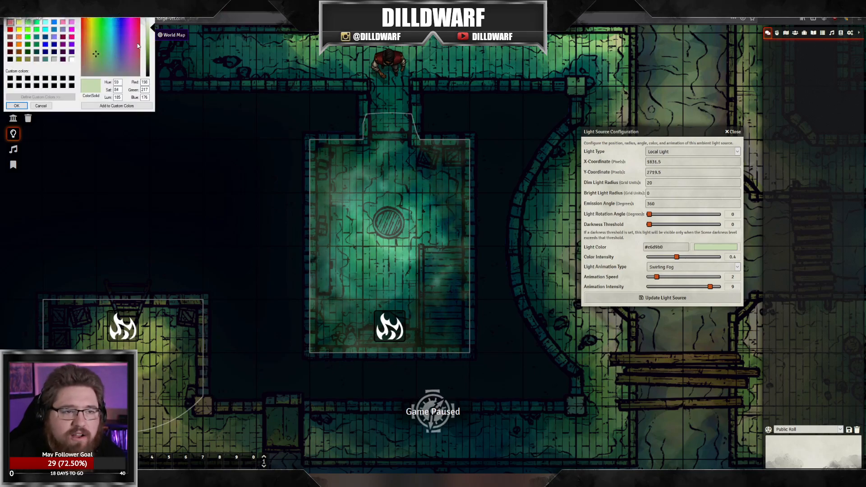
pyautogui.moveTo(110, 50); pyautogui.dragTo(82, 18)
pyautogui.moveTo(106, 54); pyautogui.dragTo(82, 76)
pyautogui.click(150, 25)
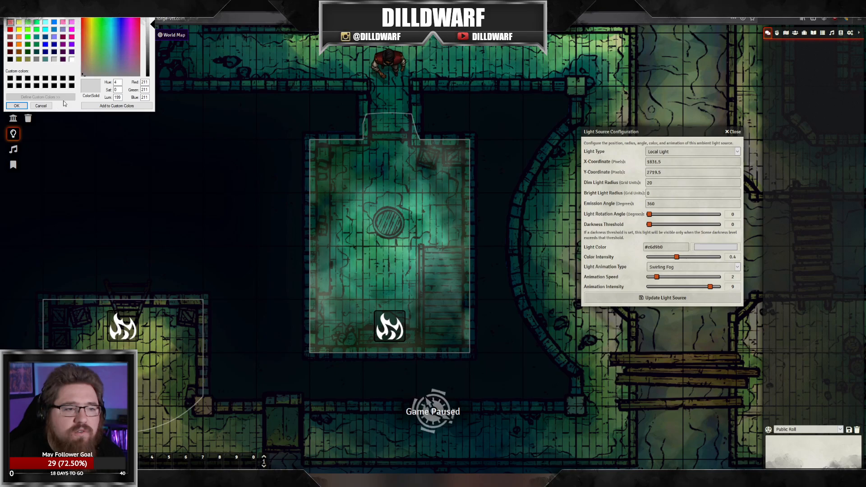
pyautogui.click(20, 107)
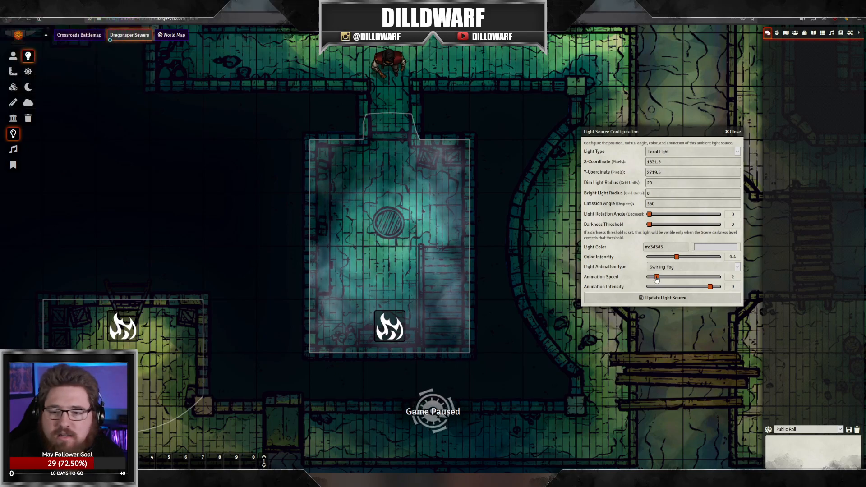
# Step: Set the fog light's animation speed to 3, animation intensity to 6 and colour intensity to 0.4, and update it
pyautogui.moveTo(660, 279); pyautogui.dragTo(677, 257)
pyautogui.click(684, 257)
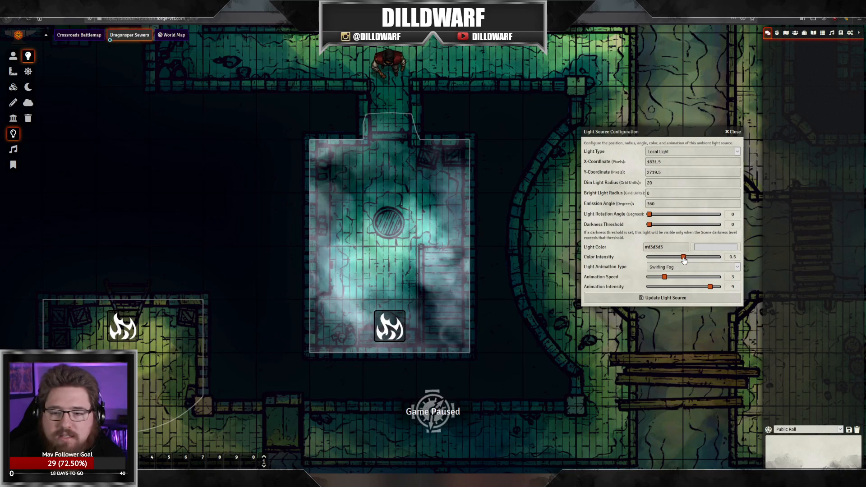
pyautogui.moveTo(678, 258); pyautogui.dragTo(670, 260)
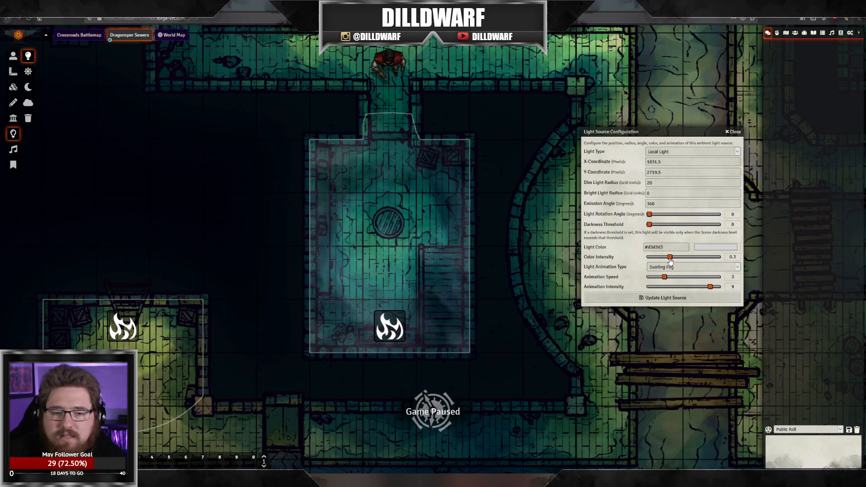
pyautogui.click(672, 287)
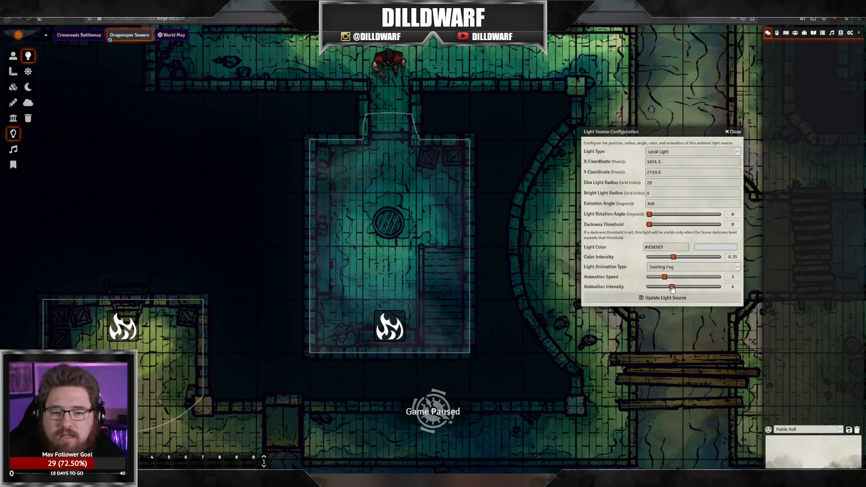
pyautogui.moveTo(676, 260); pyautogui.dragTo(688, 287)
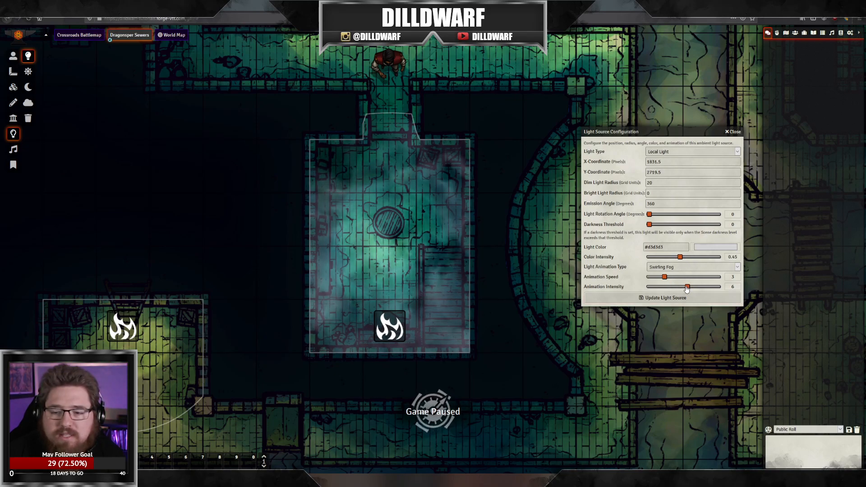
pyautogui.moveTo(680, 258)
pyautogui.mouseDown()
pyautogui.moveTo(670, 258)
pyautogui.moveTo(677, 261)
pyautogui.mouseUp()
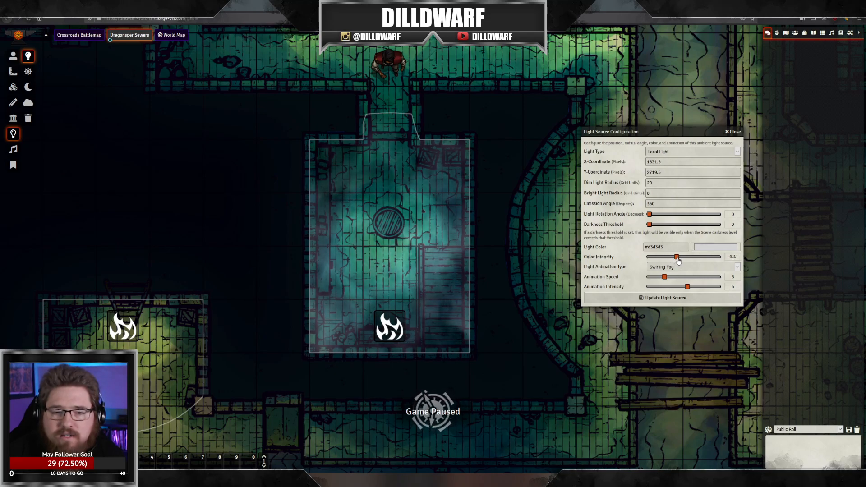
pyautogui.click(672, 299)
# Step: Reopen the fog light's configuration and move the light north onto the round grate in the middle of the room
pyautogui.scroll(3, 420, 287)
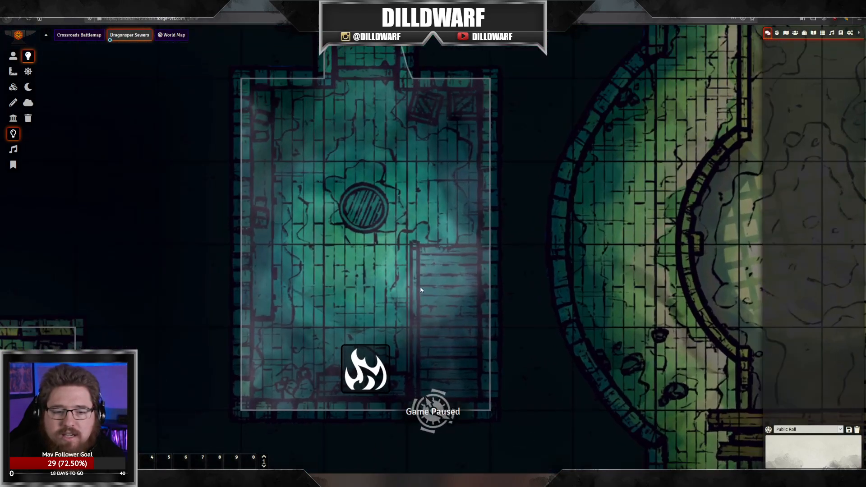
pyautogui.scroll(-2, 422, 280)
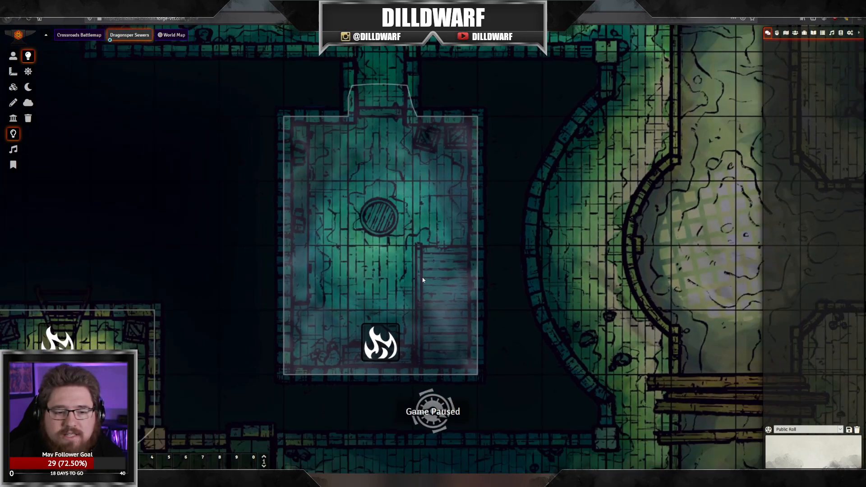
pyautogui.doubleClick(381, 343)
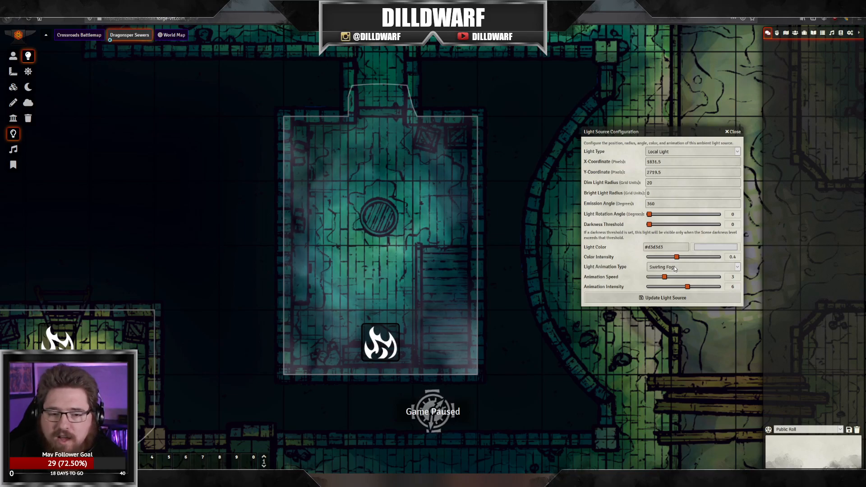
pyautogui.moveTo(377, 355); pyautogui.dragTo(378, 226)
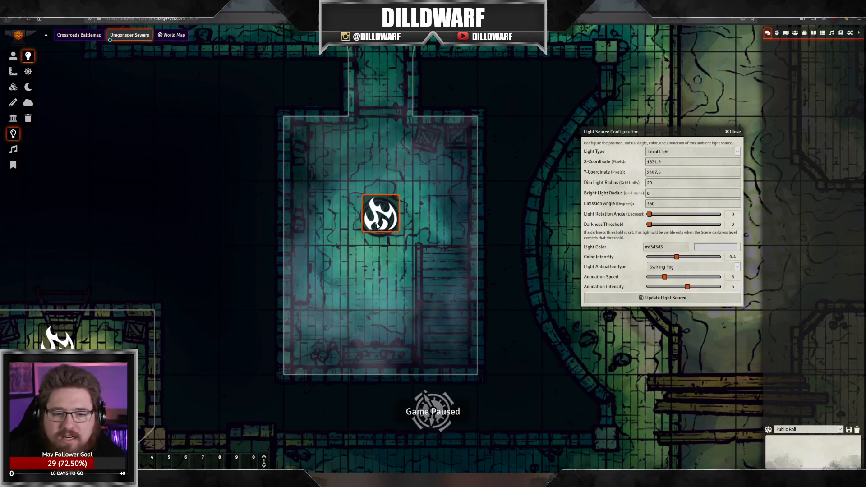
# Step: Change the light's animation type to Ghostly Light with animation speed 2 and animation intensity 9
pyautogui.click(671, 267)
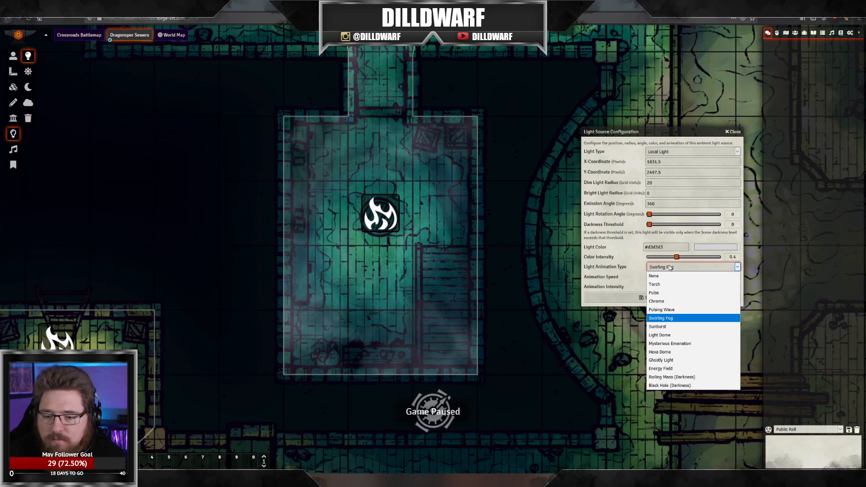
pyautogui.click(670, 359)
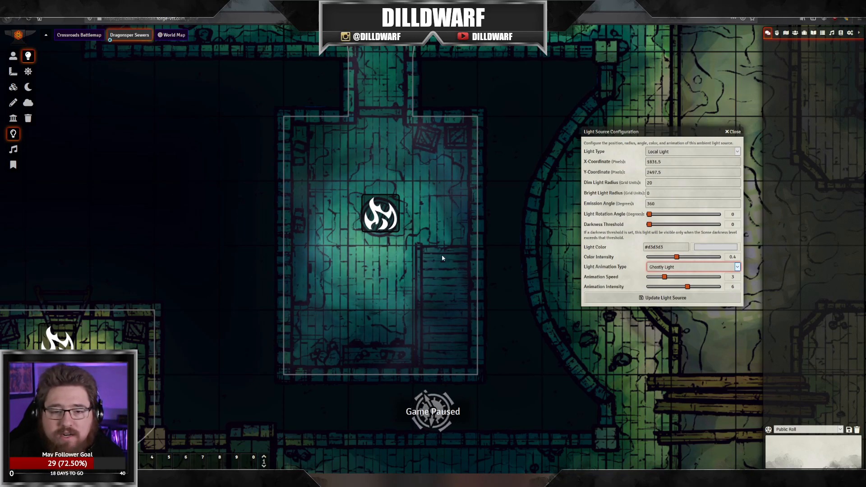
pyautogui.moveTo(665, 277)
pyautogui.mouseDown()
pyautogui.moveTo(674, 279)
pyautogui.moveTo(661, 278)
pyautogui.mouseUp()
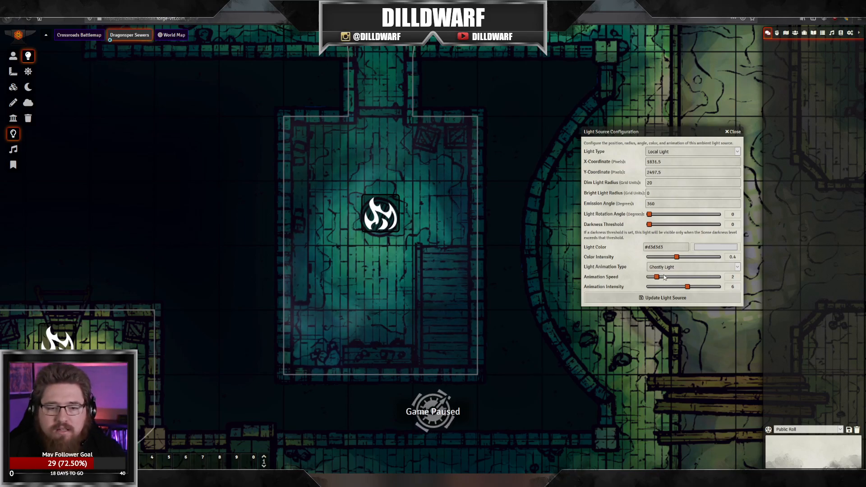
pyautogui.moveTo(680, 288); pyautogui.dragTo(711, 289)
# Step: Change the room light's colour to a medium blue (#799ad7) and raise its colour intensity to 0.7
pyautogui.click(716, 247)
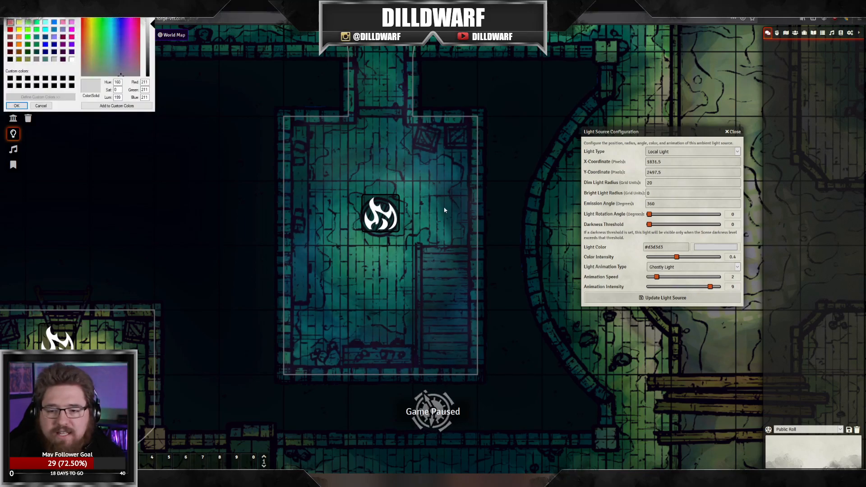
pyautogui.click(120, 45)
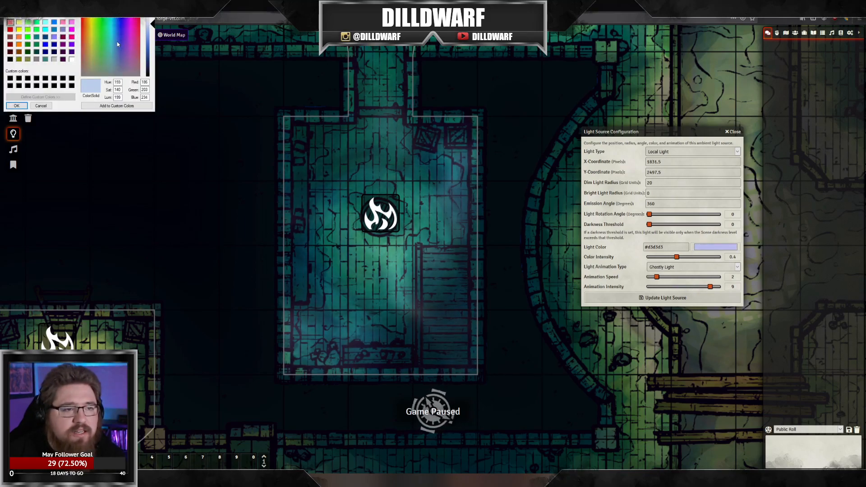
pyautogui.click(118, 42)
pyautogui.click(152, 33)
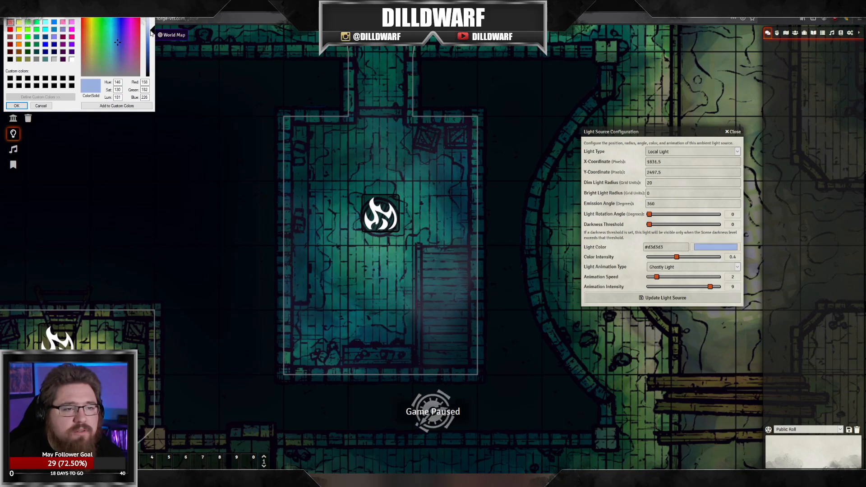
pyautogui.click(18, 105)
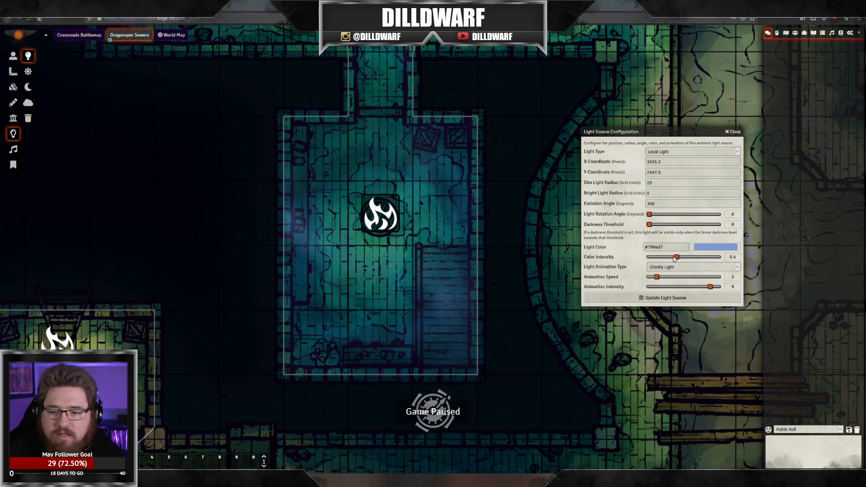
pyautogui.moveTo(676, 257); pyautogui.dragTo(697, 257)
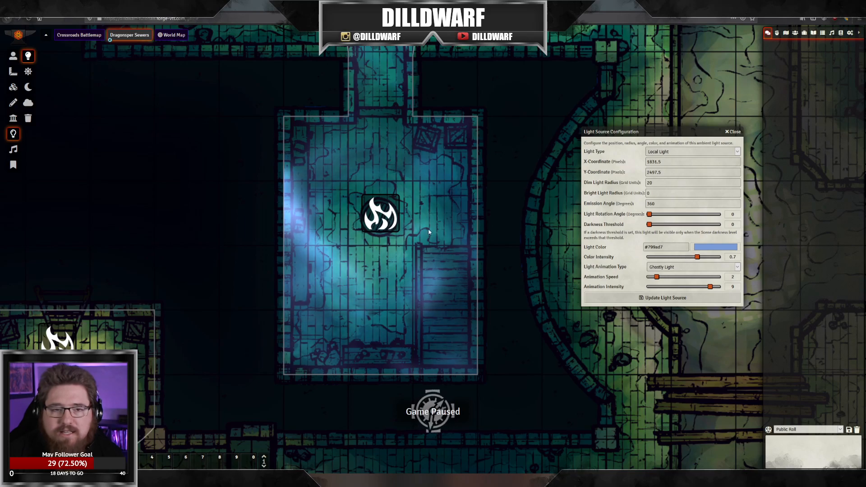
# Step: Switch the room light's animation type to Mysterious Emanation
pyautogui.moveTo(520, 122); pyautogui.dragTo(436, 227)
pyautogui.scroll(-3, 436, 227)
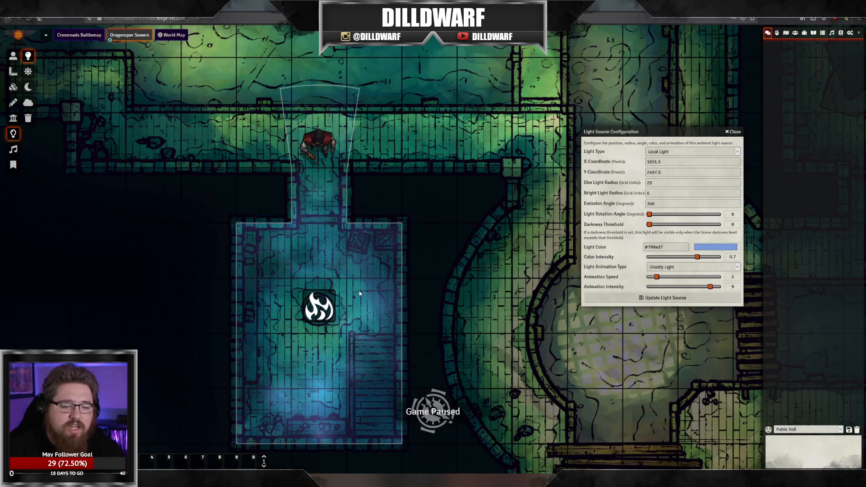
pyautogui.click(666, 267)
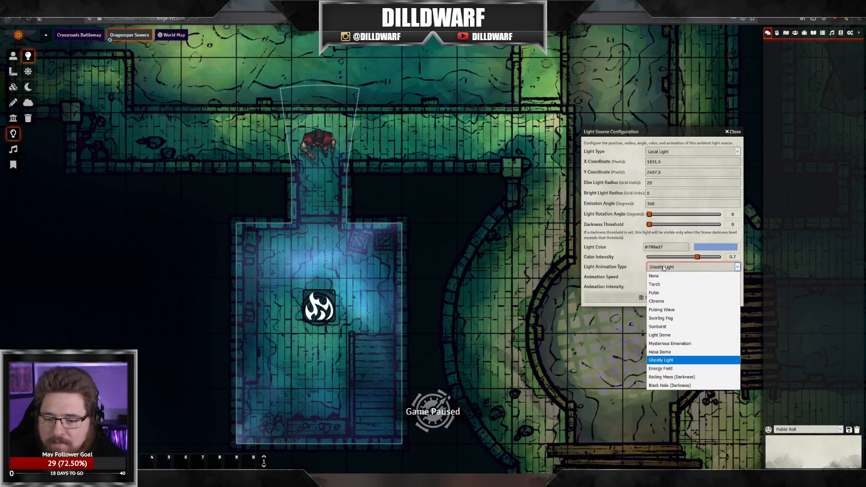
pyautogui.click(664, 343)
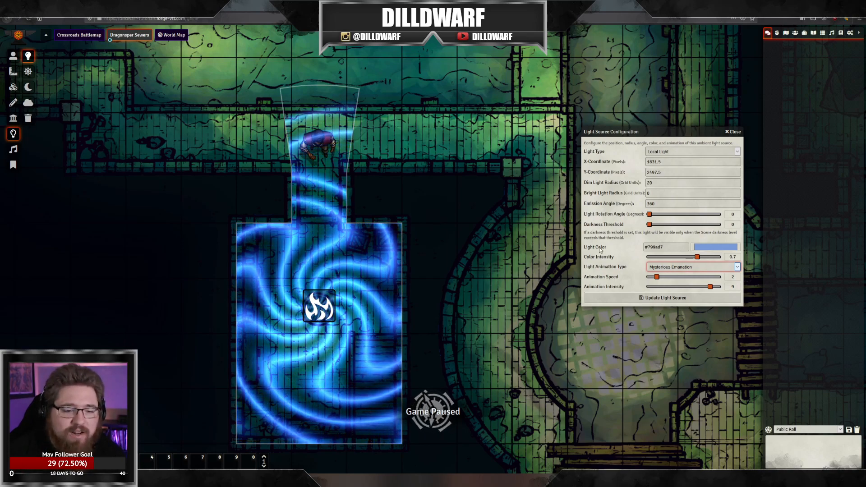
pyautogui.click(670, 228)
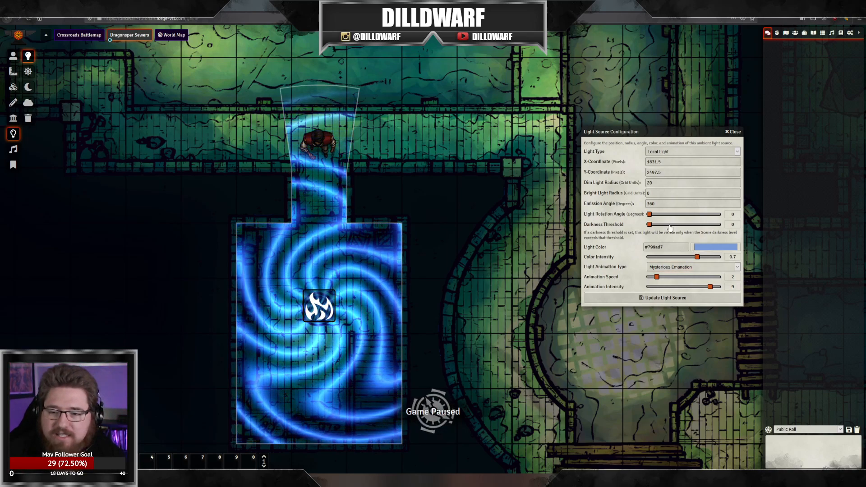
# Step: Reduce the light's dim radius to 5, update it, and move the light south of the round grate
pyautogui.moveTo(660, 182); pyautogui.dragTo(585, 192)
pyautogui.write('5')
pyautogui.click(669, 298)
pyautogui.moveTo(314, 306); pyautogui.dragTo(320, 372)
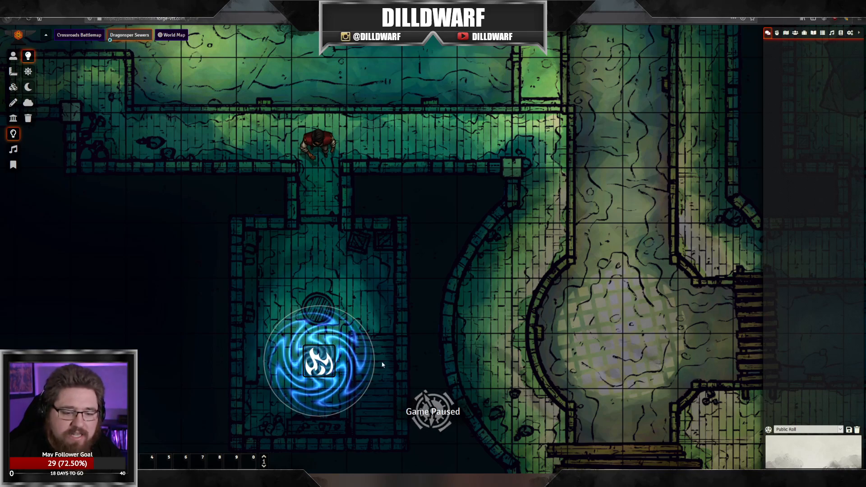
# Step: Reconfigure the light with the Hexa Dome animation at animation intensity 3, update it, and inspect the dome up close
pyautogui.doubleClick(309, 366)
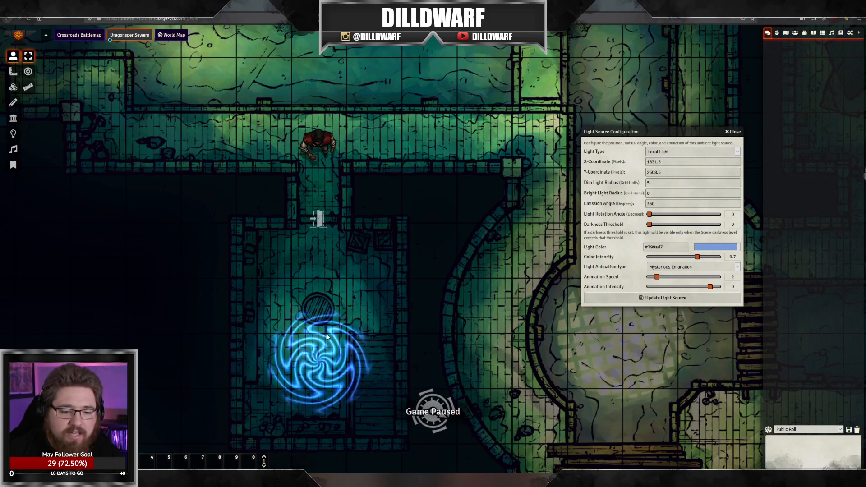
pyautogui.click(686, 268)
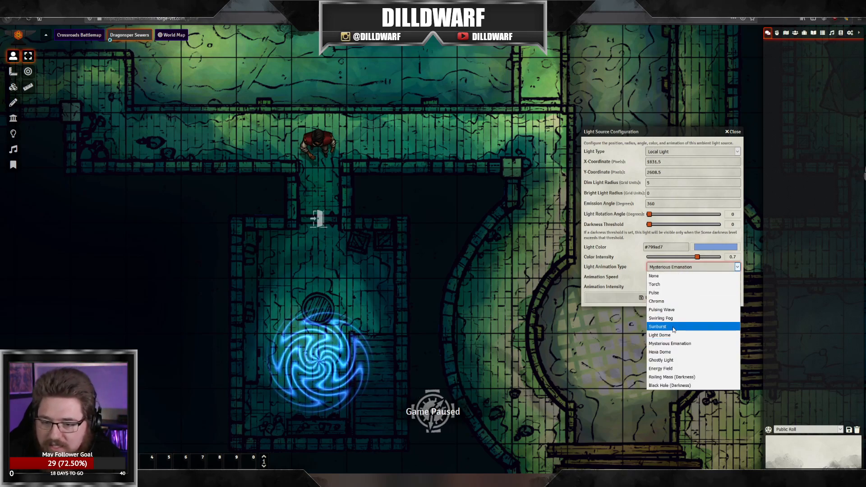
pyautogui.click(659, 352)
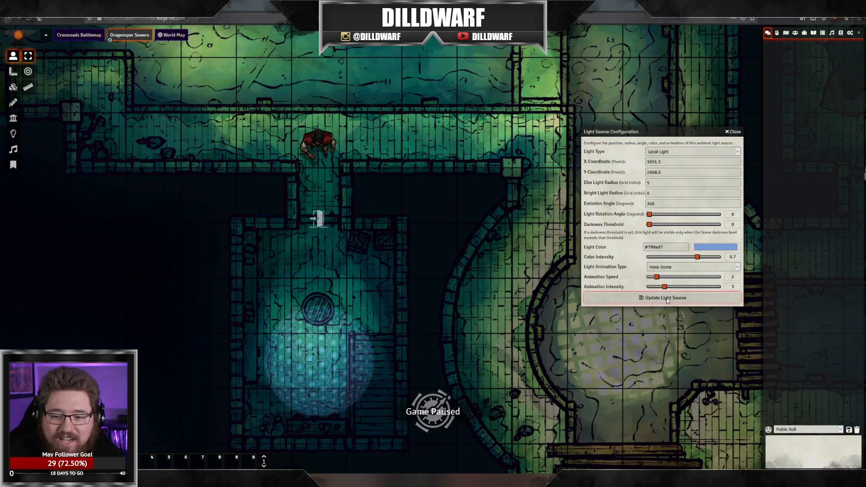
pyautogui.click(667, 300)
pyautogui.moveTo(385, 293); pyautogui.dragTo(453, 235)
pyautogui.scroll(5, 450, 265)
pyautogui.scroll(3, 454, 235)
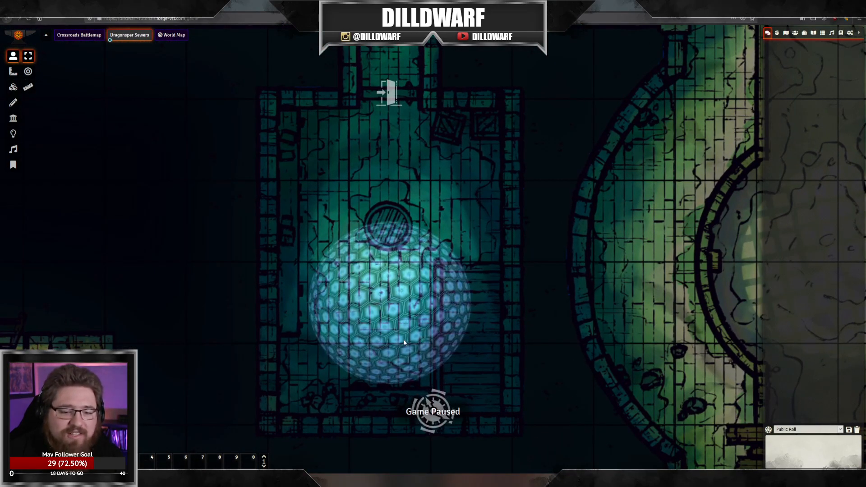
pyautogui.scroll(-3, 404, 341)
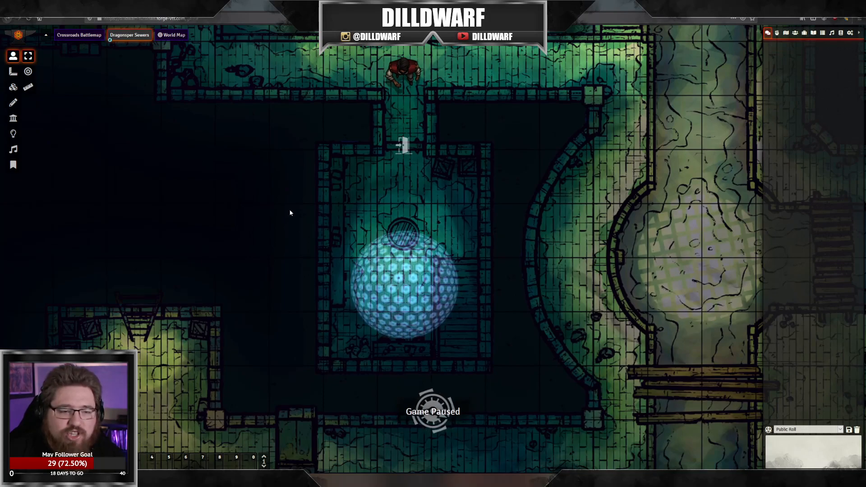
# Step: Reopen the light's configuration and try the Pulsing Wave and Sunburst animation types
pyautogui.click(13, 134)
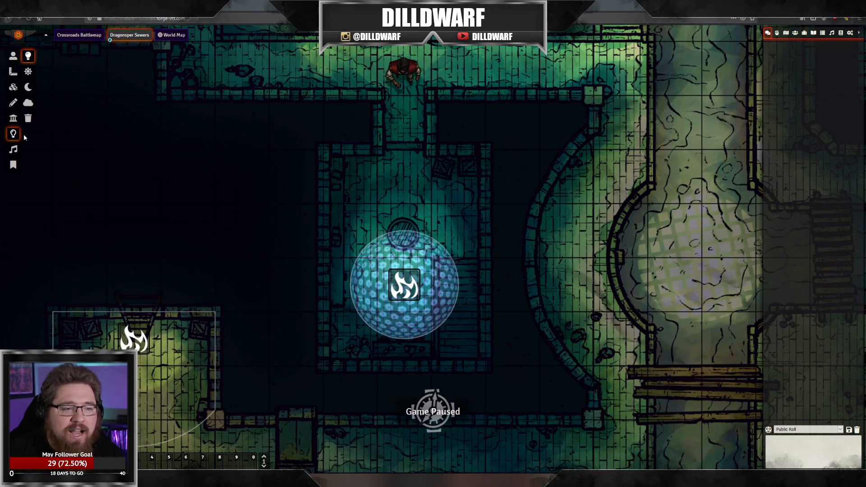
pyautogui.doubleClick(403, 287)
pyautogui.click(692, 267)
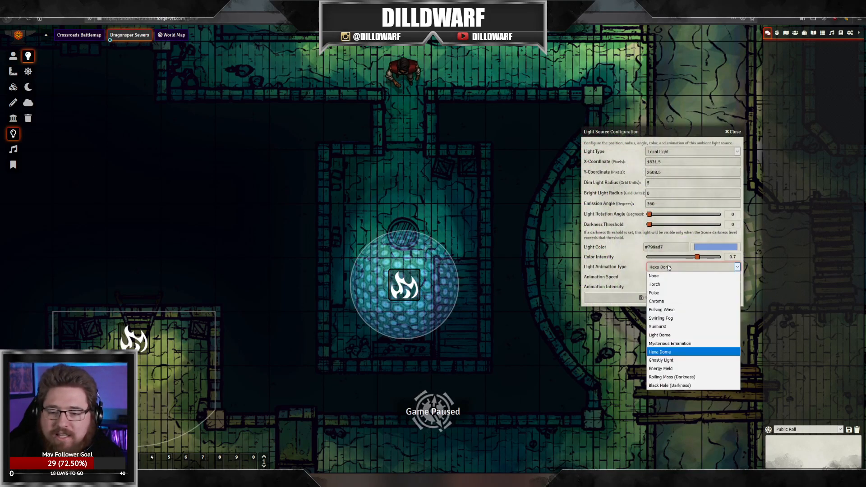
pyautogui.click(668, 312)
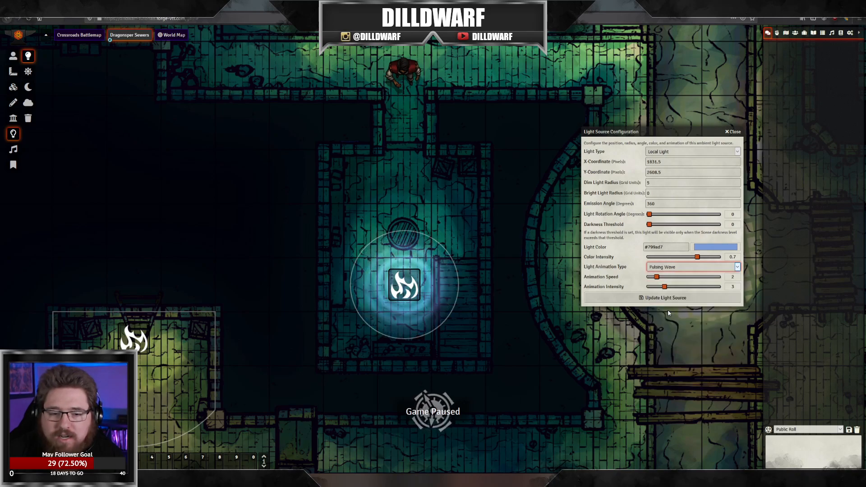
pyautogui.click(676, 270)
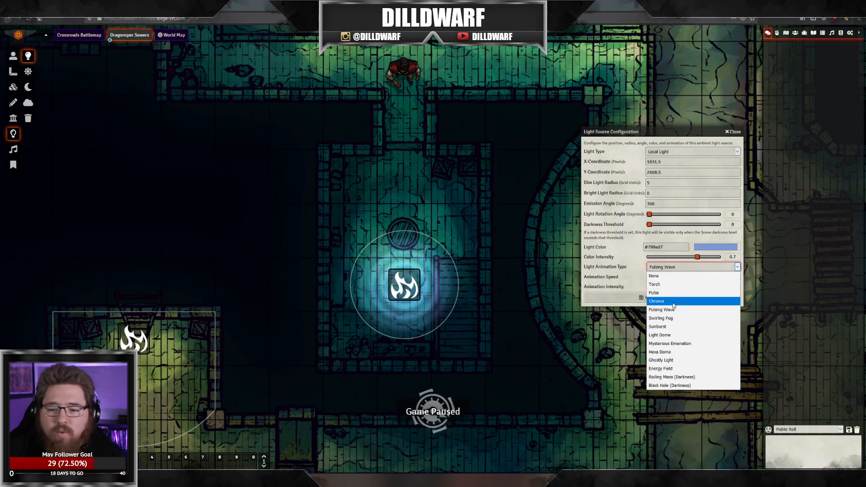
pyautogui.click(675, 326)
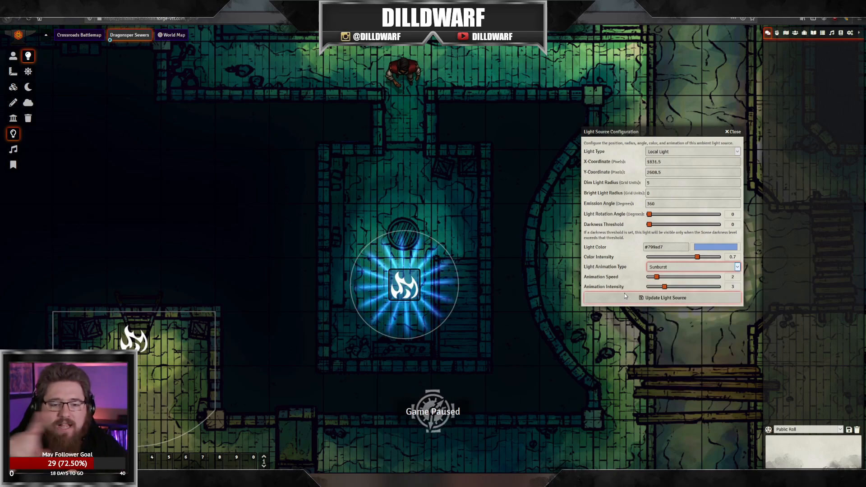
# Step: Try the Chroma animation on the light, and then Pulse with animation speed 6 and animation intensity 8
pyautogui.click(687, 268)
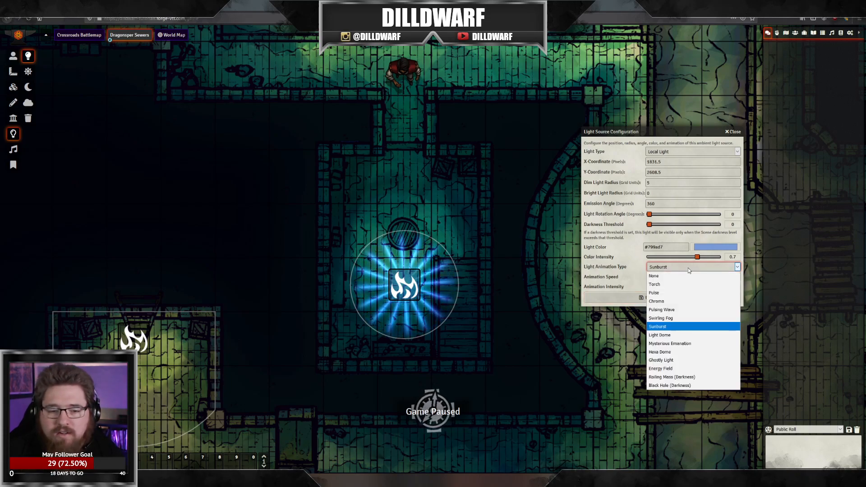
pyautogui.click(681, 300)
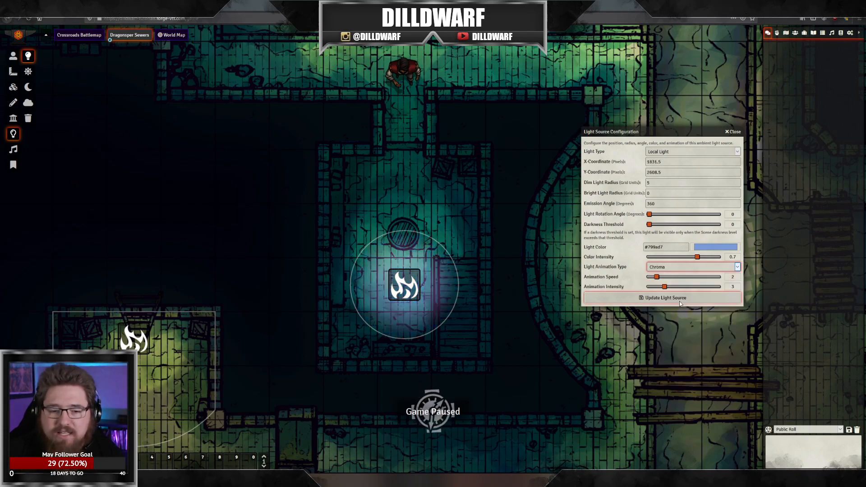
pyautogui.click(681, 270)
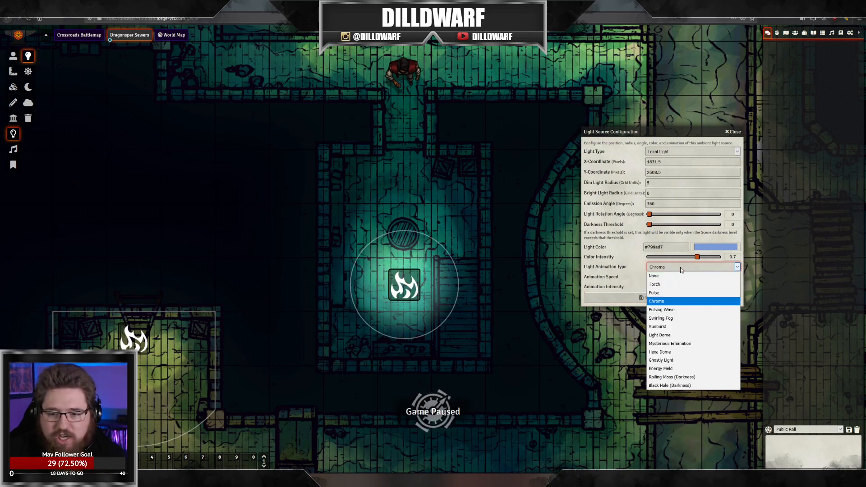
pyautogui.click(675, 293)
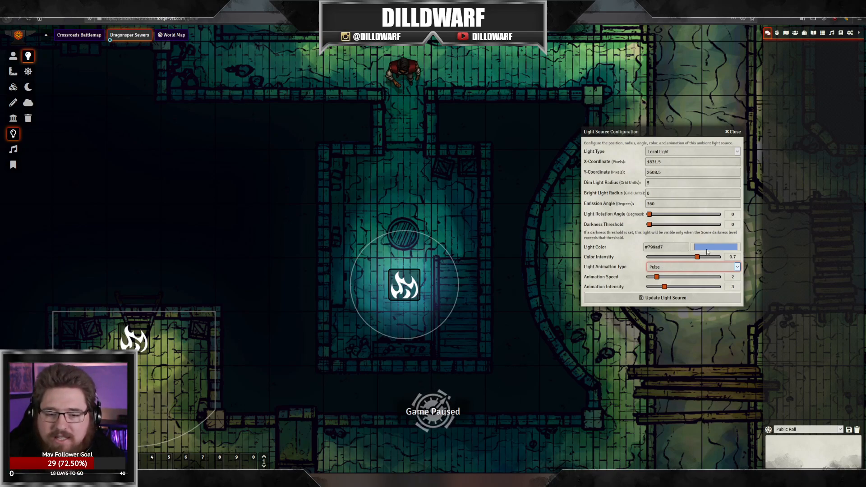
pyautogui.moveTo(664, 287); pyautogui.dragTo(690, 282)
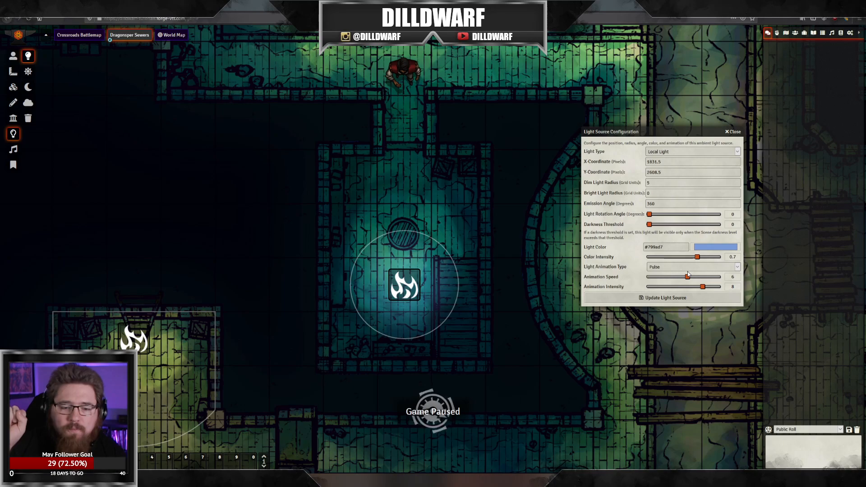
# Step: Try the Roiling Mass (Darkness) and Black Hole (Darkness) animations on the light, ending on Roiling Mass
pyautogui.click(673, 267)
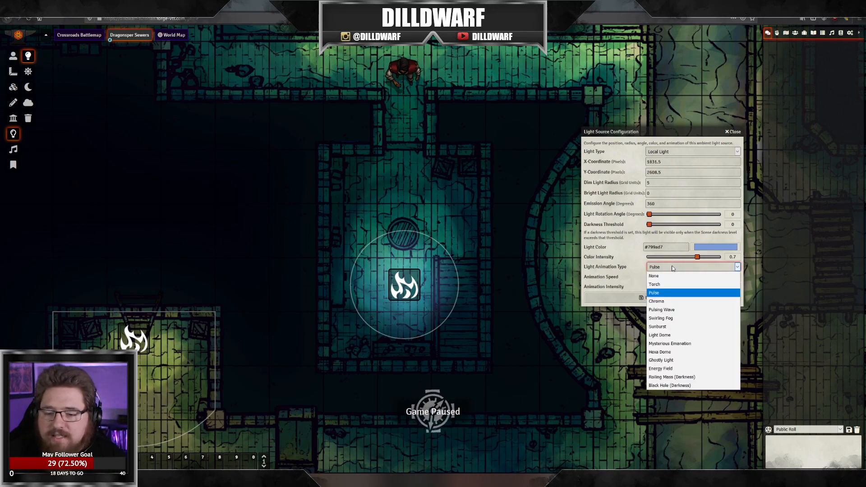
pyautogui.click(683, 379)
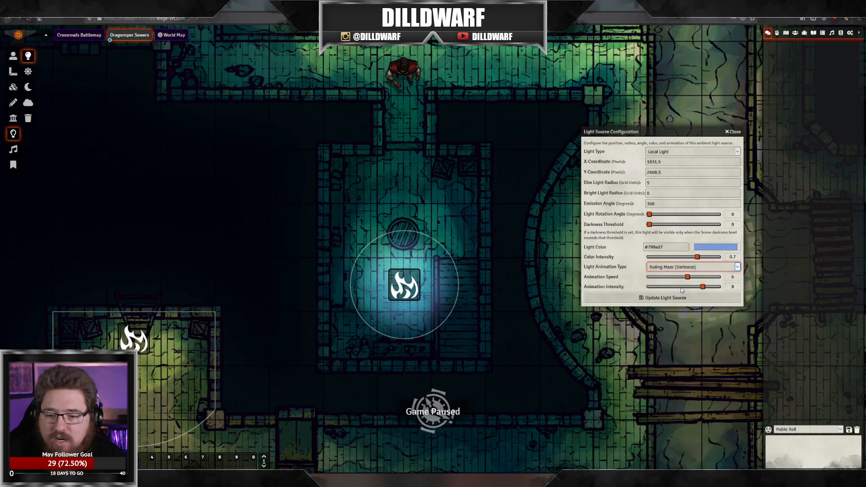
pyautogui.click(676, 267)
pyautogui.click(663, 386)
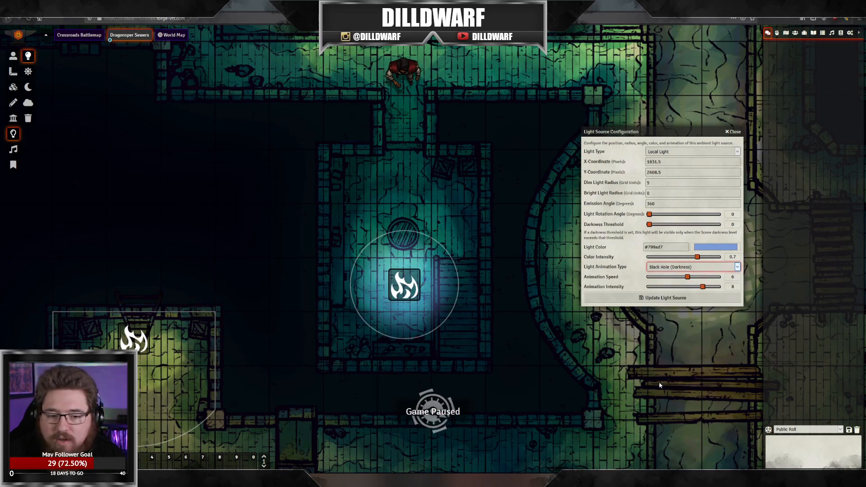
pyautogui.click(674, 268)
pyautogui.click(670, 377)
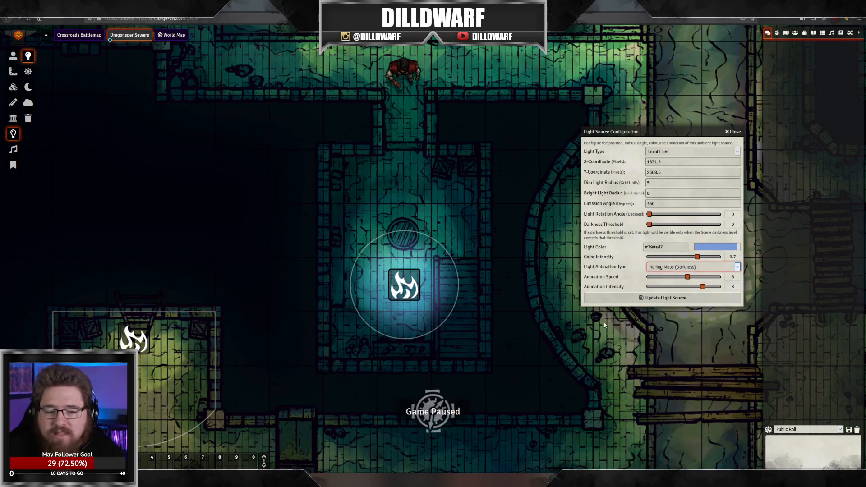
# Step: Preview the light from the token layer, close its configuration without updating, and return to the lighting layer
pyautogui.scroll(2, 418, 287)
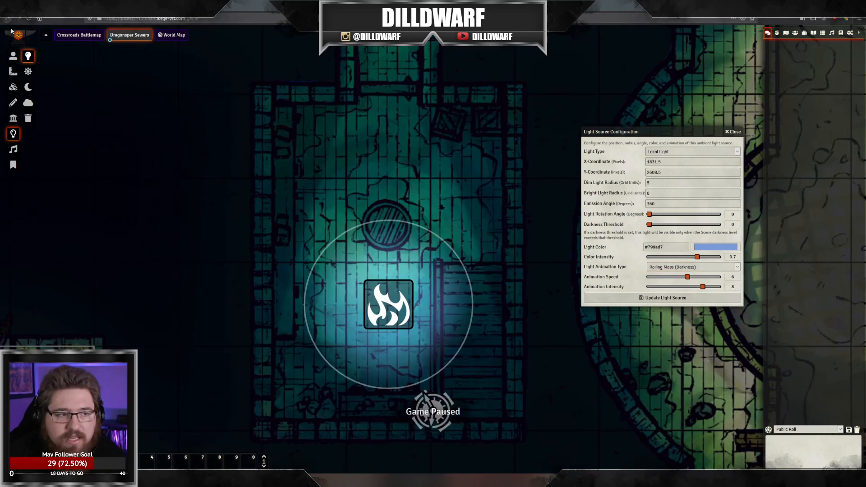
pyautogui.click(13, 56)
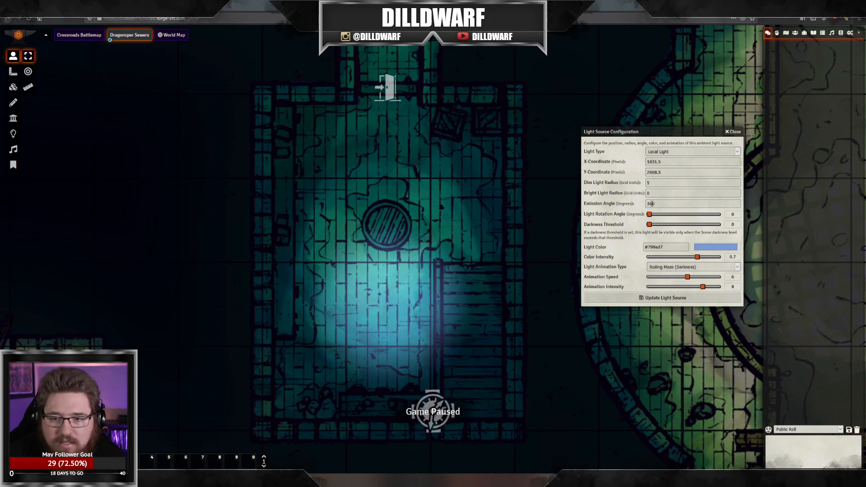
pyautogui.moveTo(650, 225); pyautogui.dragTo(687, 214)
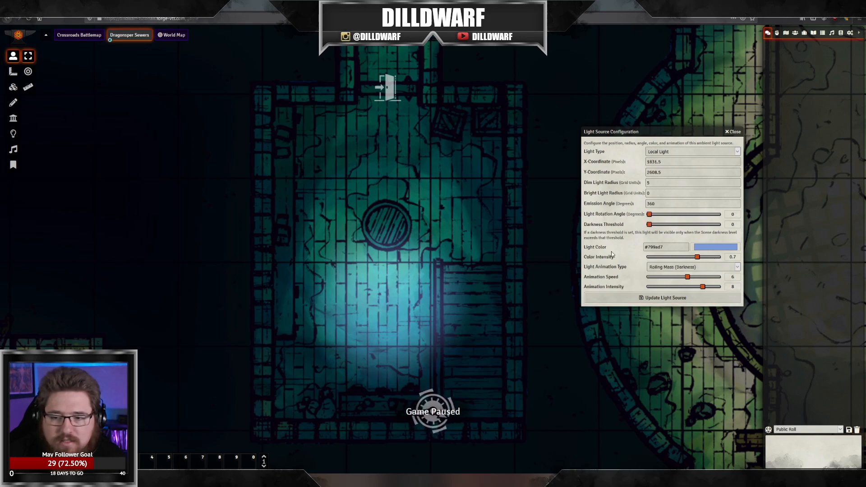
pyautogui.click(680, 267)
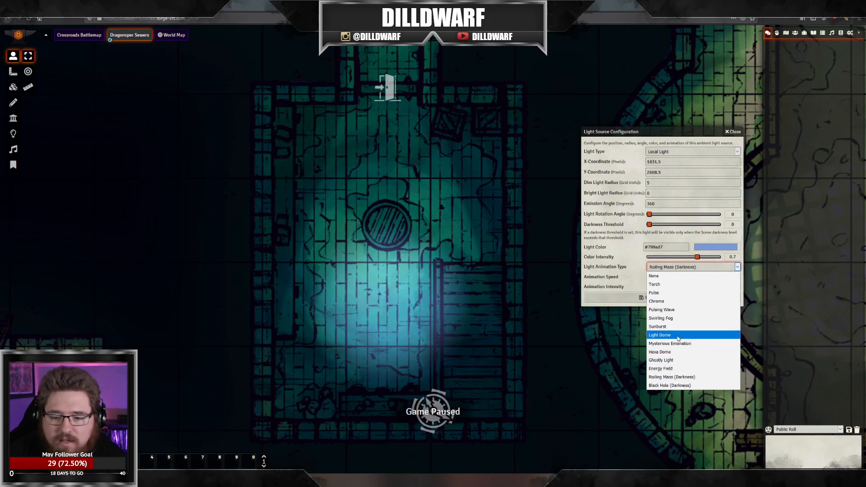
pyautogui.click(626, 217)
pyautogui.click(734, 131)
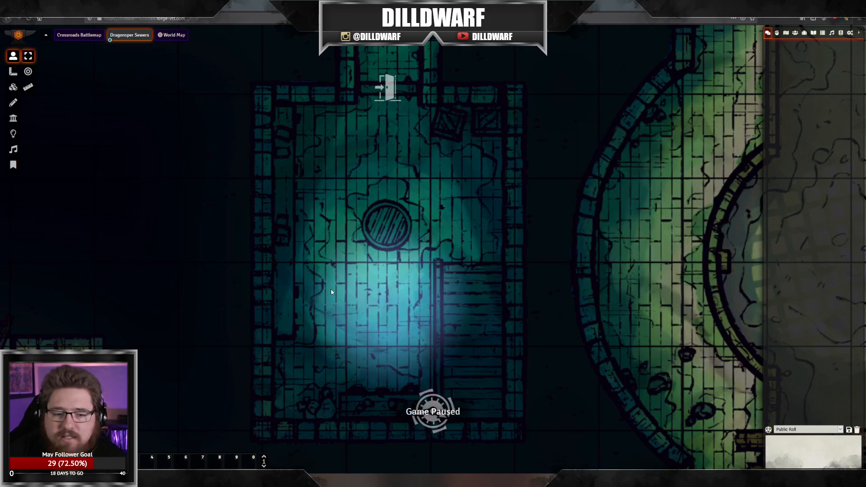
pyautogui.click(13, 134)
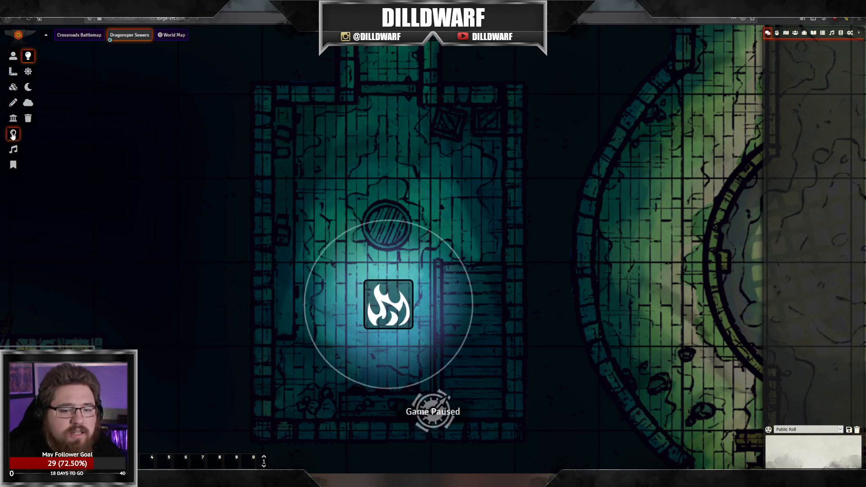
# Step: Delete the animated test light in the room with the round grate and switch back to the token layer
pyautogui.press('Delete')
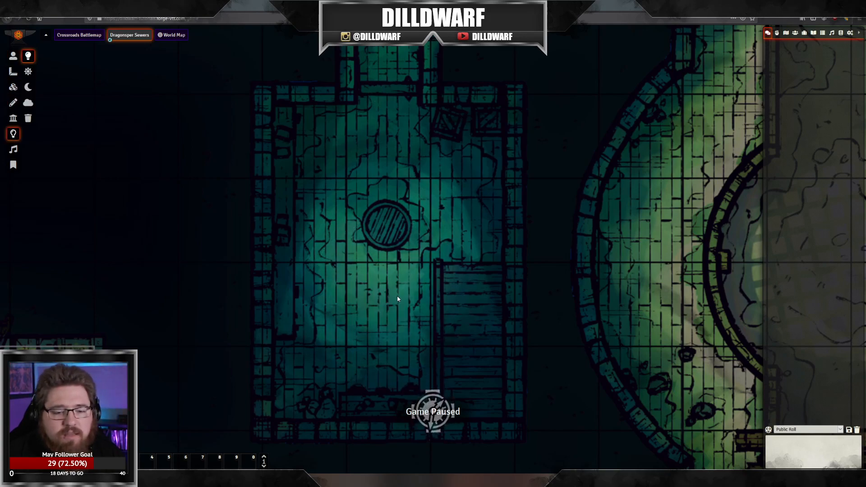
pyautogui.scroll(-14, 399, 290)
pyautogui.moveTo(404, 278); pyautogui.dragTo(403, 230)
pyautogui.scroll(-2, 403, 227)
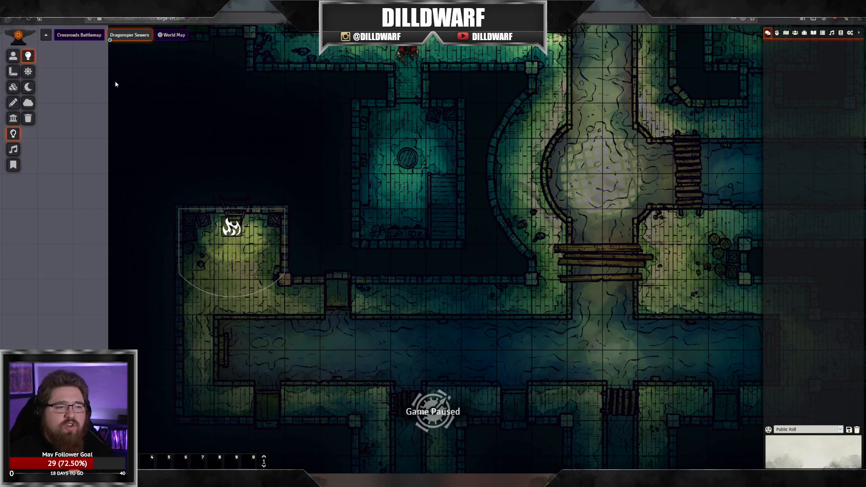
pyautogui.click(13, 56)
pyautogui.moveTo(375, 196); pyautogui.dragTo(357, 213)
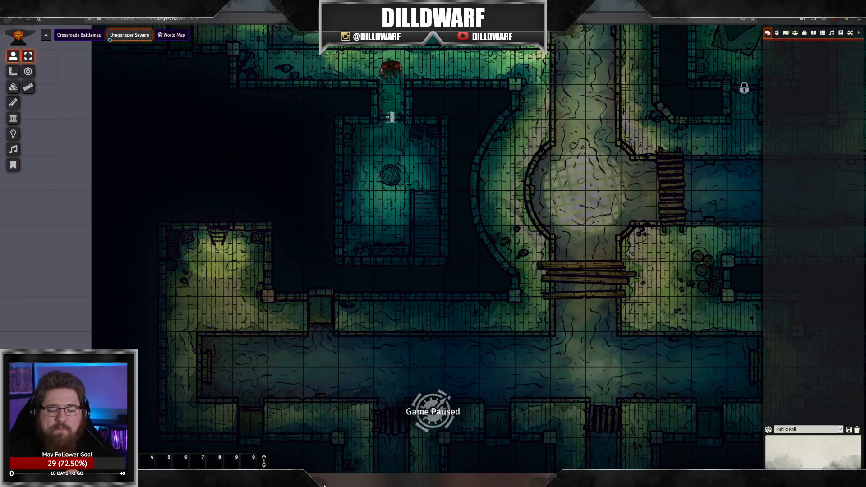
pyautogui.moveTo(444, 331)
pyautogui.mouseDown()
pyautogui.moveTo(352, 346)
pyautogui.moveTo(361, 364)
pyautogui.moveTo(429, 361)
pyautogui.moveTo(436, 329)
pyautogui.mouseUp()
pyautogui.scroll(-5, 352, 346)
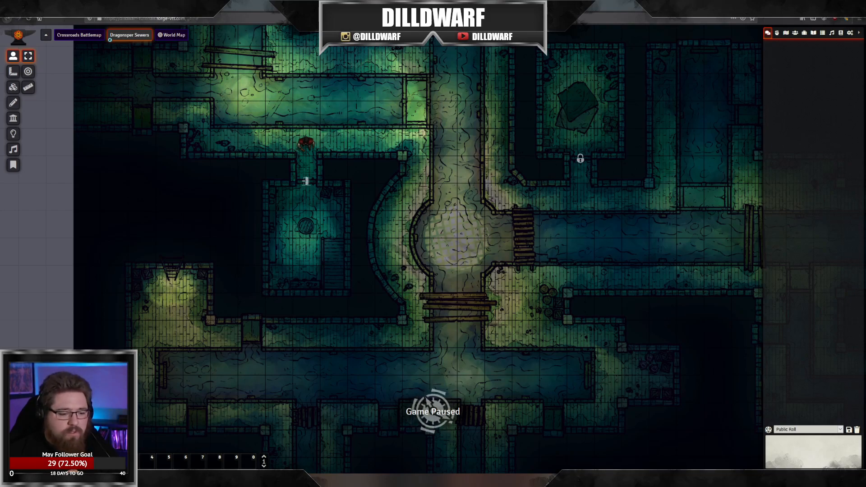
pyautogui.click(108, 478)
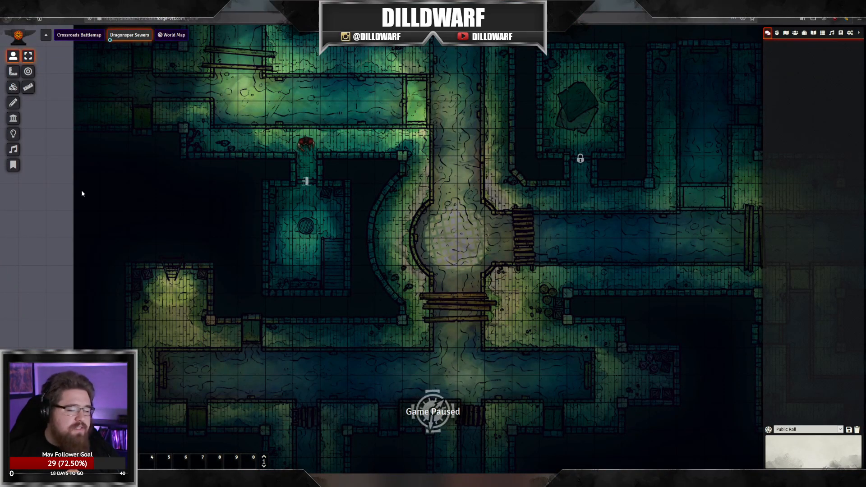
pyautogui.moveTo(534, 224); pyautogui.dragTo(507, 230)
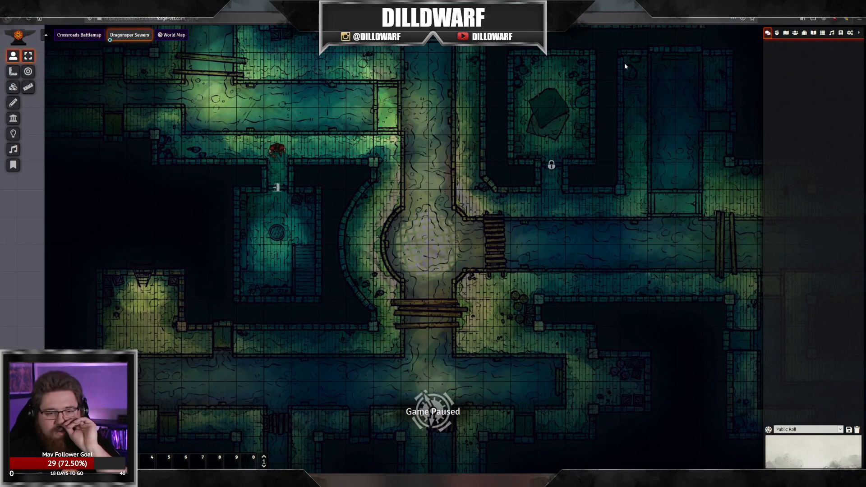
# Step: Open the Monsters (SRD) compendium and browse its creature list and token artwork
pyautogui.click(841, 33)
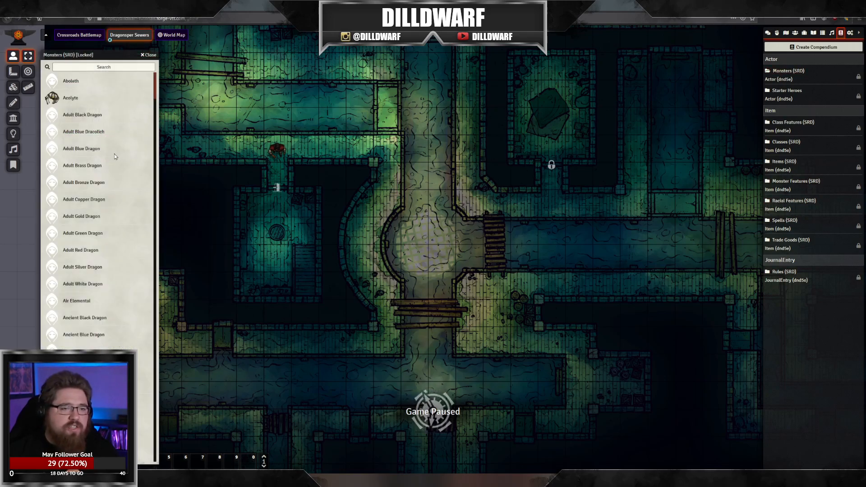
pyautogui.scroll(-13, 112, 148)
pyautogui.scroll(9, 113, 145)
pyautogui.scroll(-14, 116, 145)
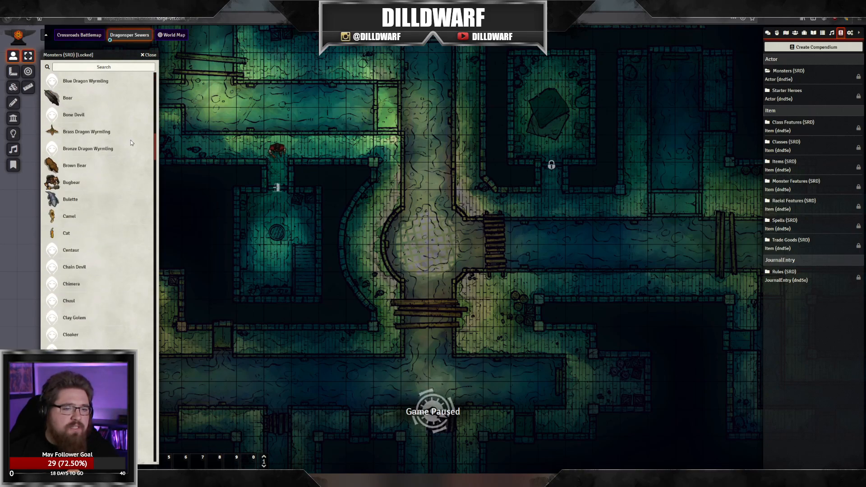
pyautogui.moveTo(155, 149); pyautogui.dragTo(145, 120)
pyautogui.scroll(-20, 145, 120)
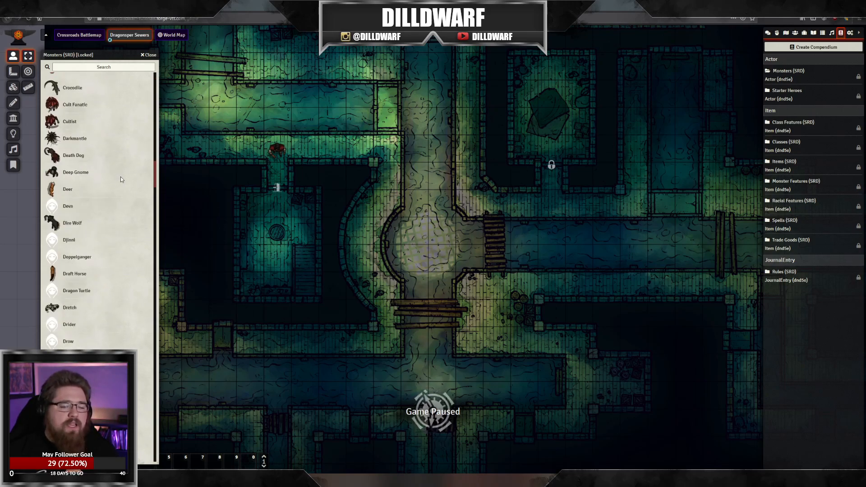
pyautogui.scroll(-5, 121, 178)
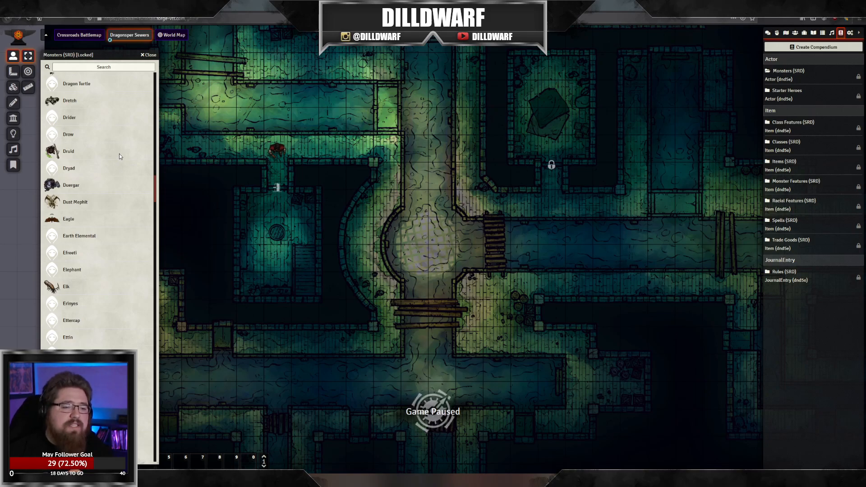
pyautogui.scroll(10, 126, 169)
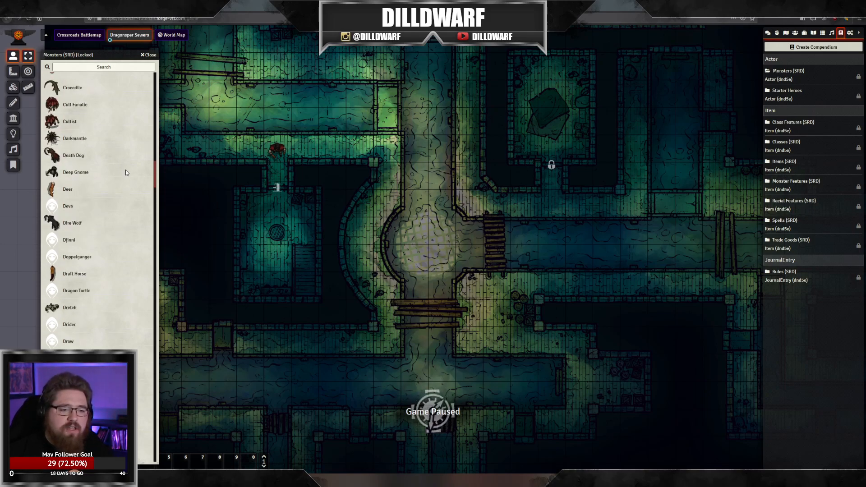
pyautogui.scroll(15, 130, 167)
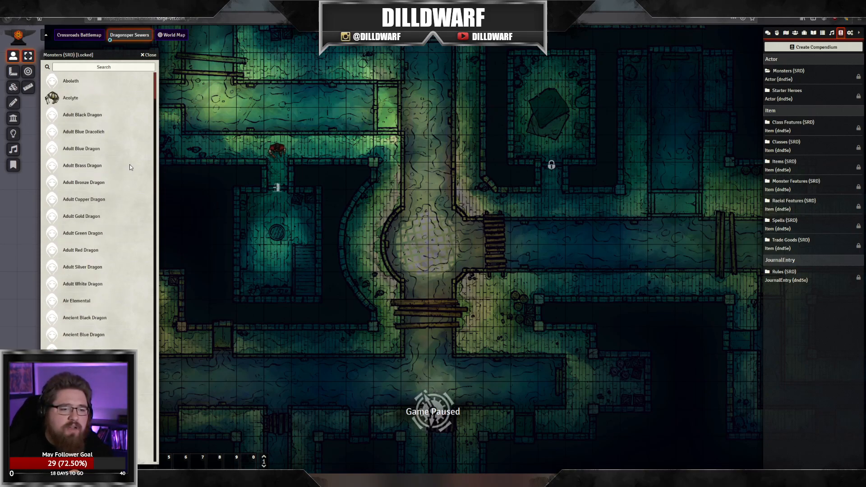
# Step: View the Acolyte and Animated Armor character sheets from the compendium, closing each one without importing
pyautogui.click(70, 98)
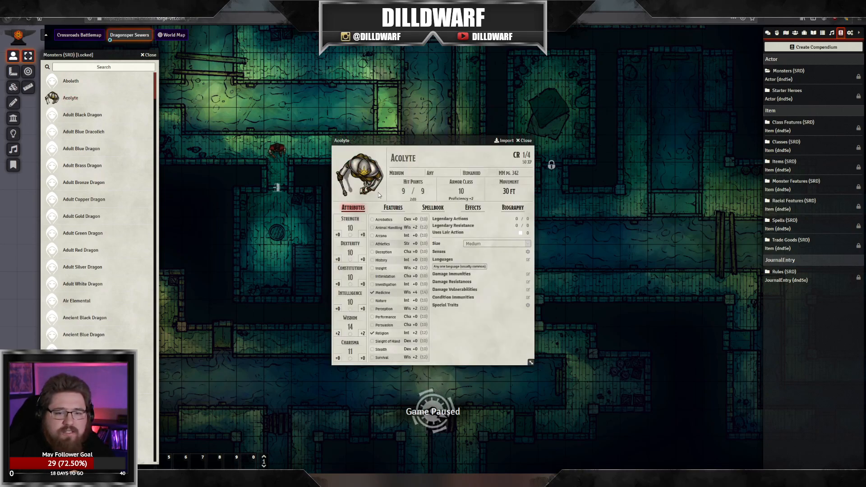
pyautogui.click(525, 140)
pyautogui.scroll(-5, 98, 177)
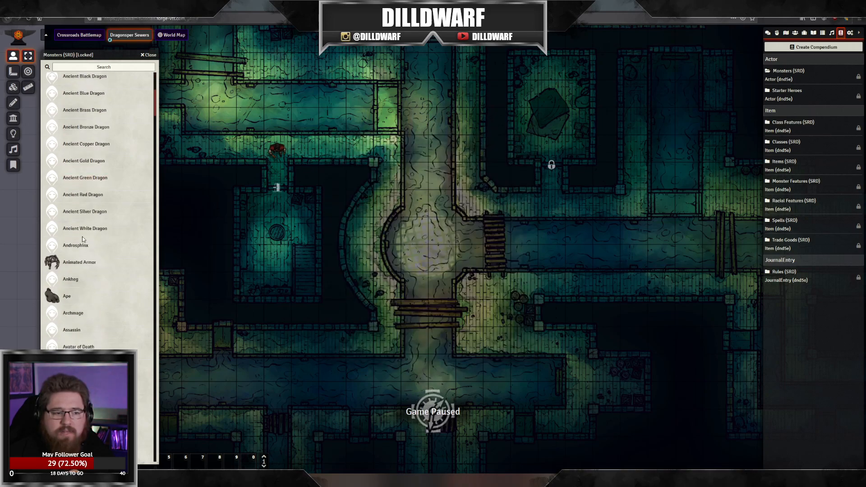
pyautogui.click(79, 262)
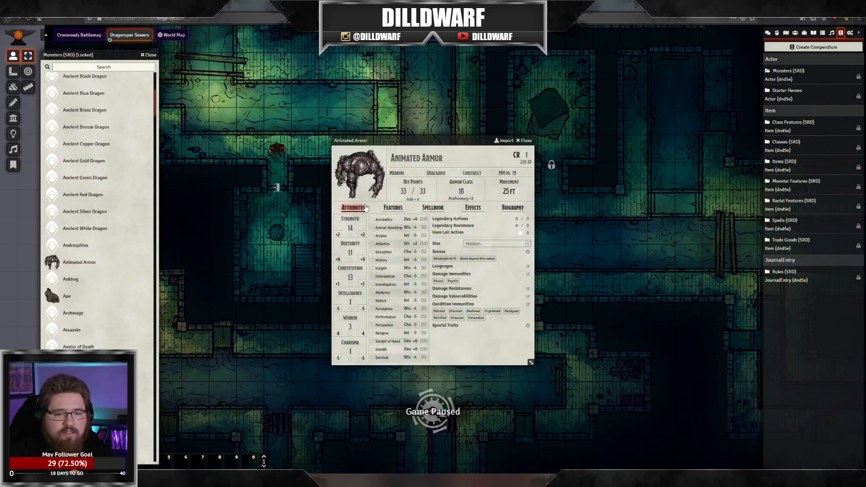
pyautogui.click(525, 140)
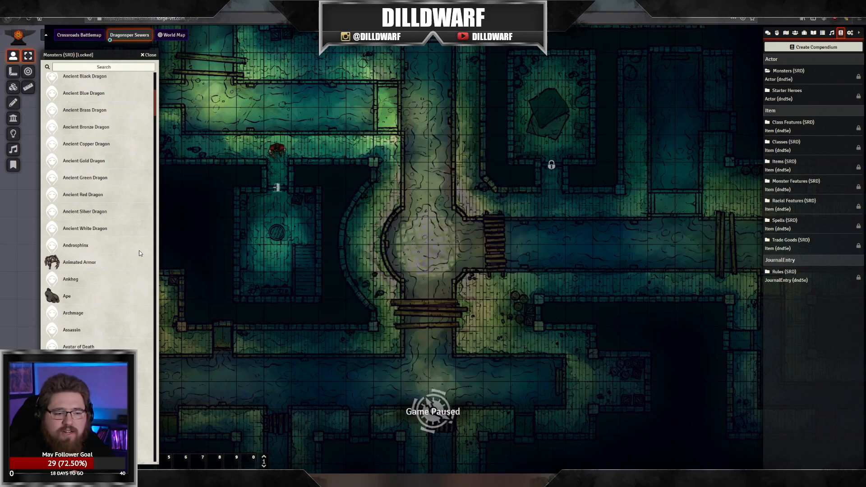
# Step: Browse further through the Monsters (SRD) creatures and close the compendium
pyautogui.hotkey('alt', 'Tab')
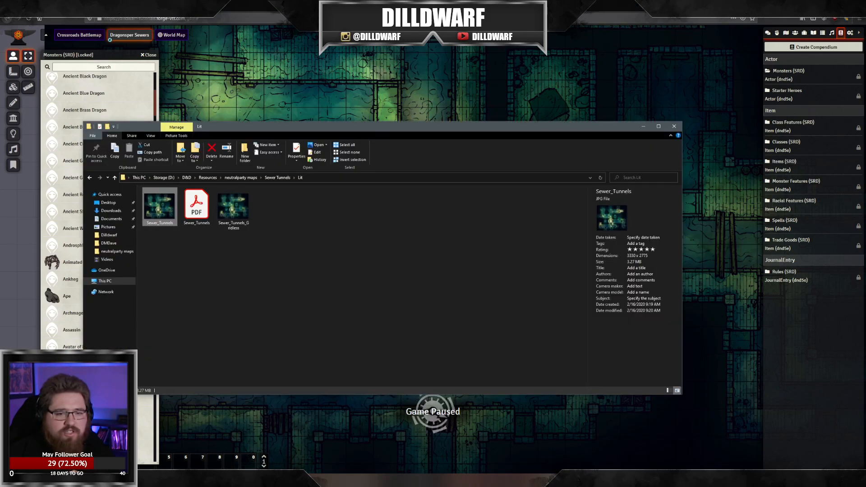
pyautogui.hotkey('alt', 'Tab')
pyautogui.scroll(-10, 100, 207)
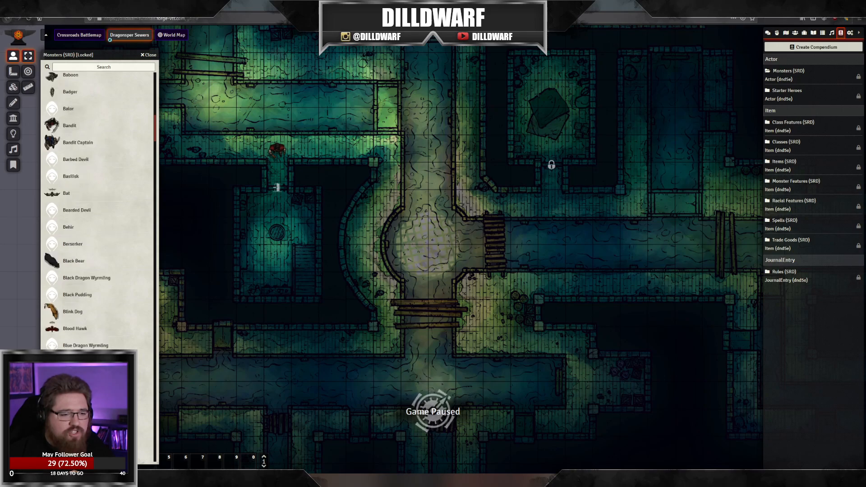
pyautogui.scroll(-5, 99, 207)
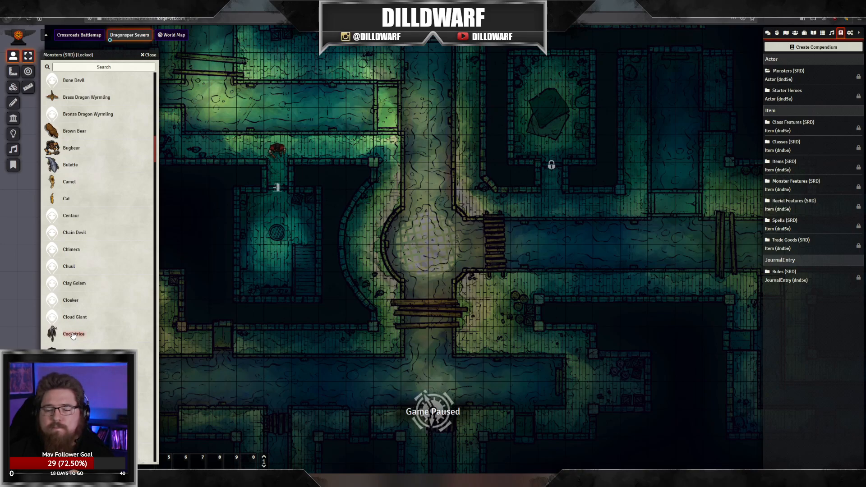
pyautogui.scroll(-8, 87, 221)
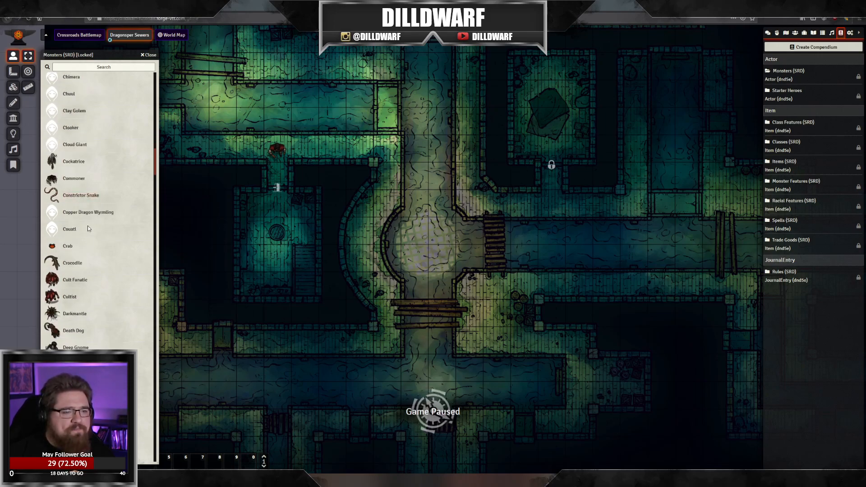
pyautogui.scroll(3, 90, 296)
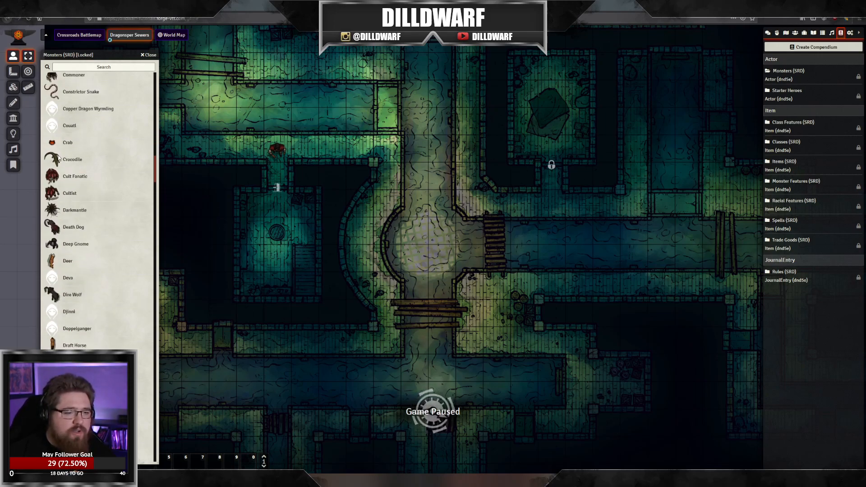
pyautogui.click(149, 54)
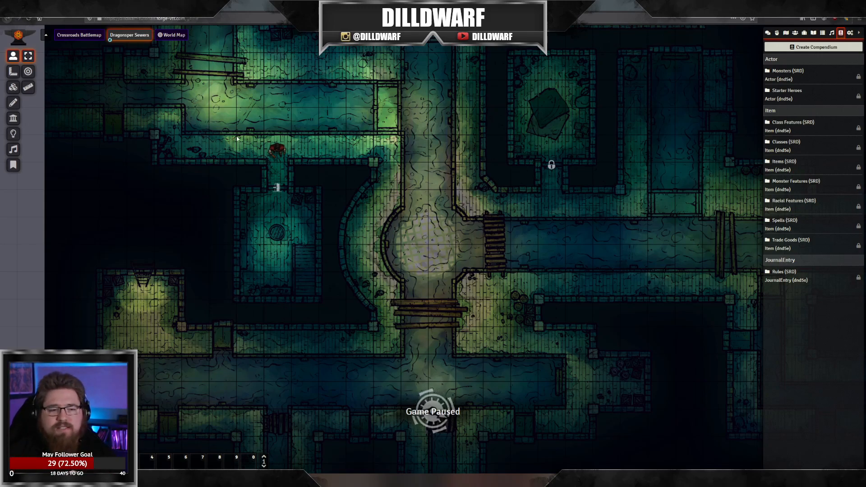
# Step: Select the token outside the small room and walk it four squares right and two squares down along the walkway
pyautogui.moveTo(360, 146); pyautogui.dragTo(435, 212)
pyautogui.scroll(12, 435, 212)
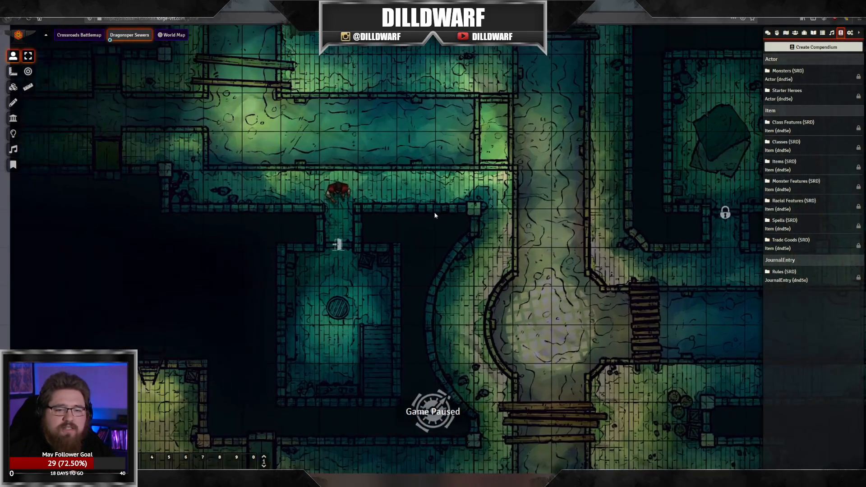
pyautogui.click(370, 224)
pyautogui.scroll(-4, 371, 226)
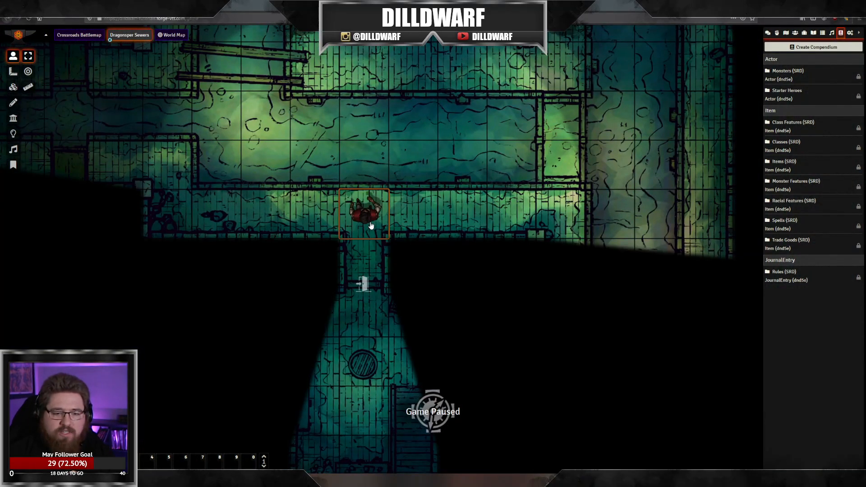
pyautogui.press('Right')
pyautogui.press('Right')
pyautogui.press('Right')
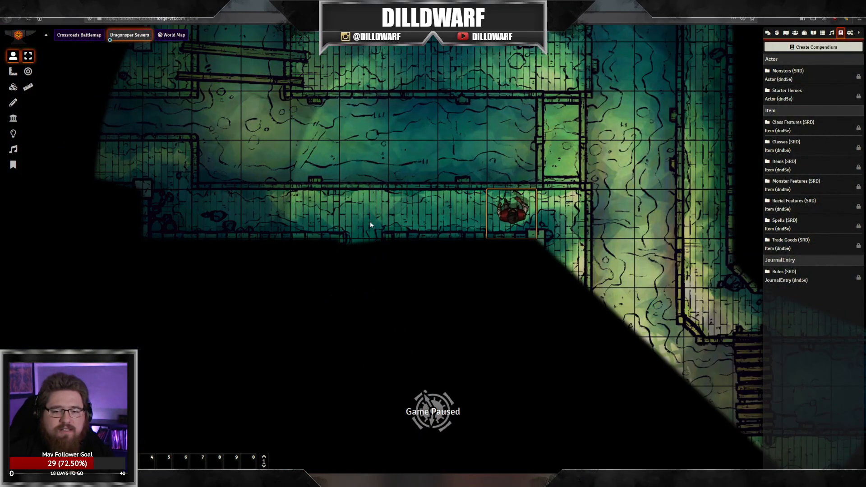
pyautogui.press('Right')
pyautogui.press('Down')
pyautogui.press('Down')
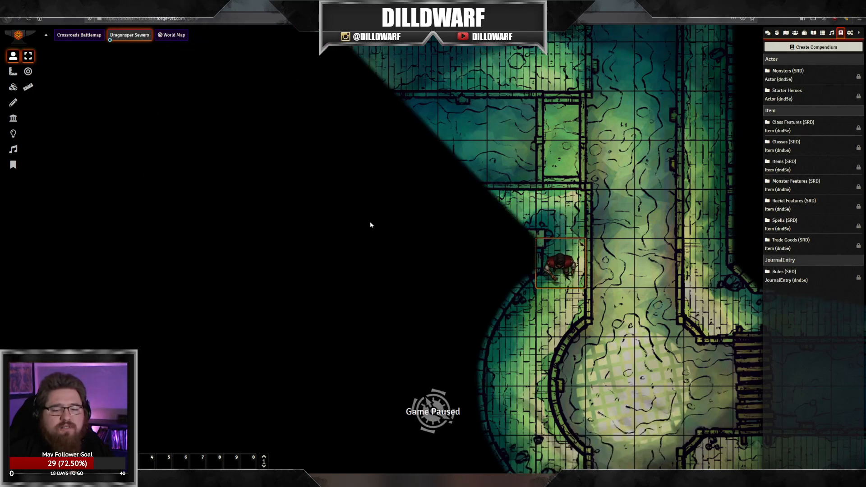
# Step: Move the token one square left and one down into the curved walkway, facing right, and deselect it
pyautogui.moveTo(555, 318); pyautogui.dragTo(403, 273)
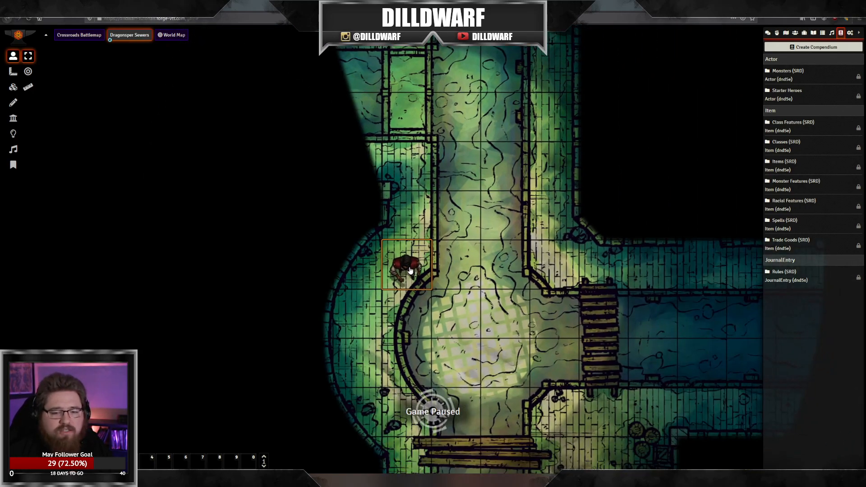
pyautogui.press('Left')
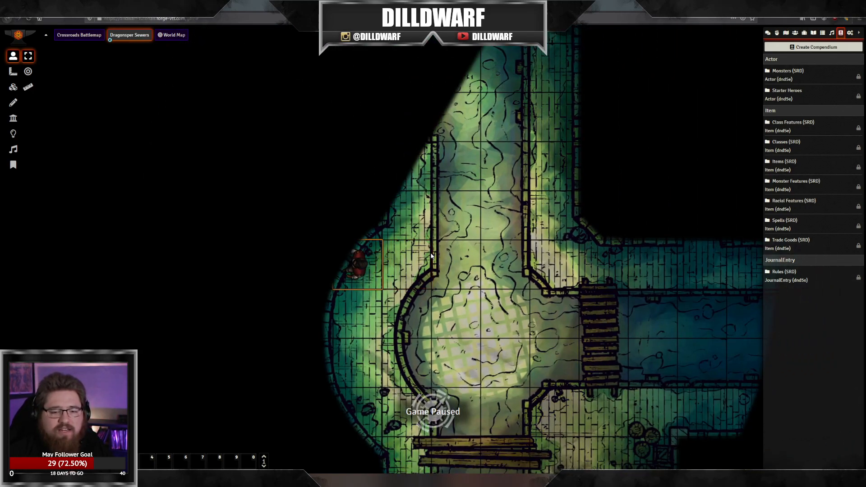
pyautogui.press('Down')
pyautogui.hotkey('shift', 'Right')
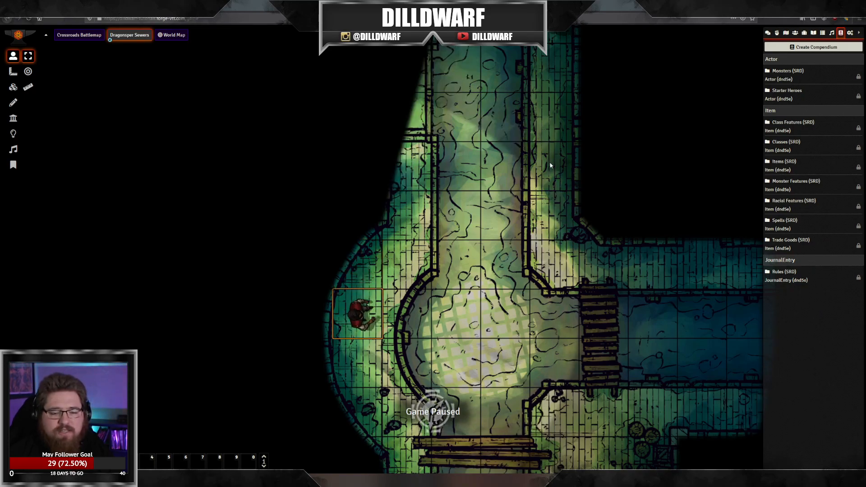
pyautogui.click(535, 154)
pyautogui.moveTo(459, 240); pyautogui.dragTo(430, 225)
pyautogui.scroll(-6, 424, 199)
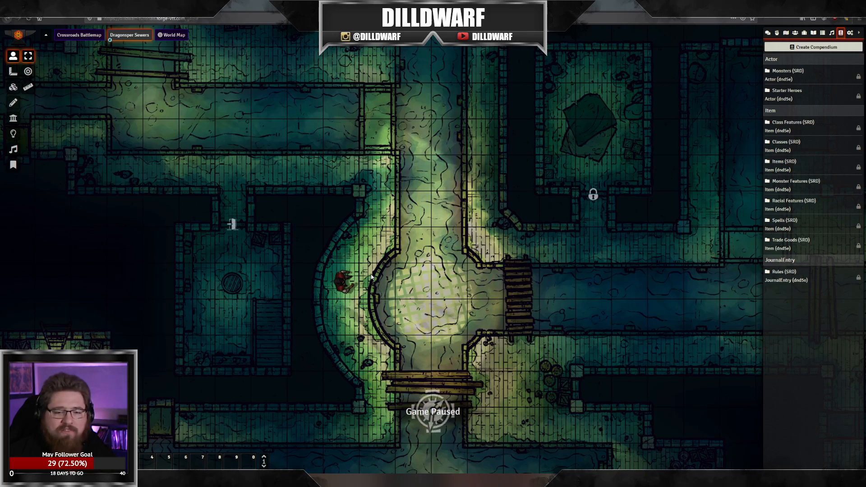
# Step: Look at the world's Scenes directory and open the Actors directory
pyautogui.moveTo(381, 270); pyautogui.dragTo(395, 270)
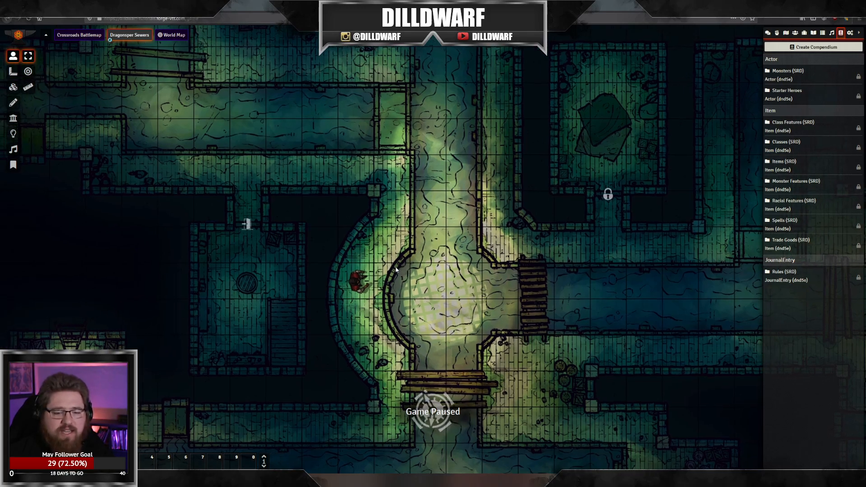
pyautogui.scroll(3, 394, 270)
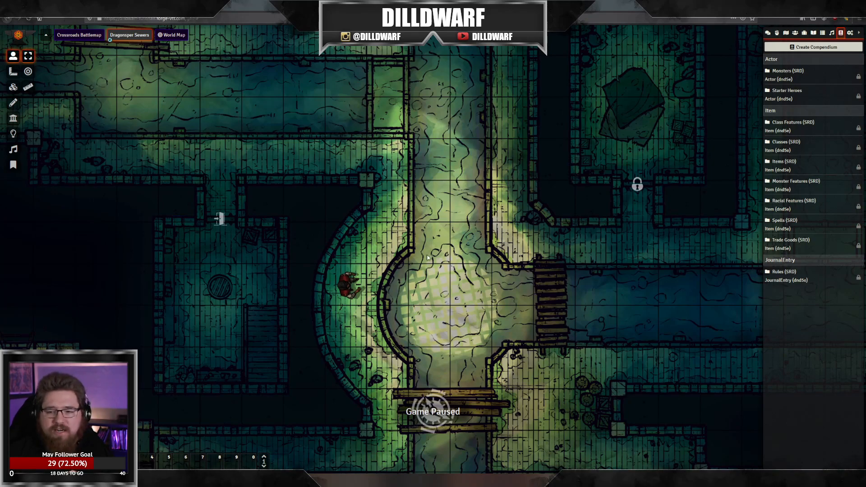
pyautogui.moveTo(428, 259); pyautogui.dragTo(421, 257)
pyautogui.click(794, 33)
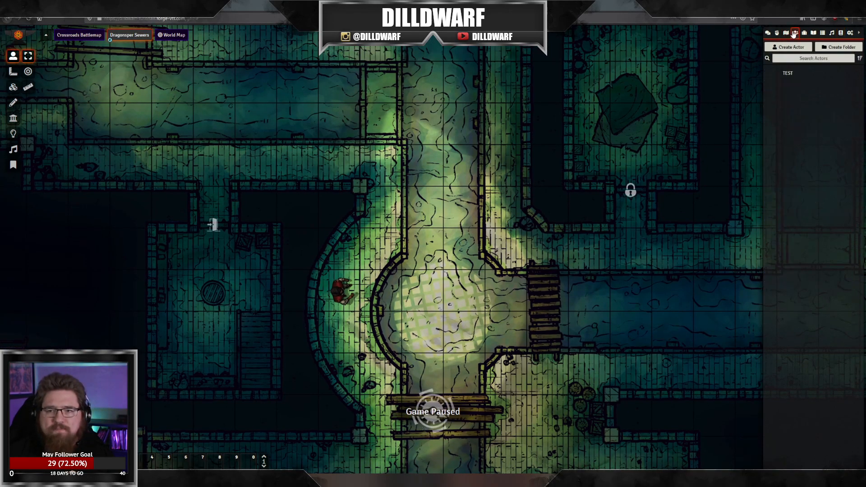
pyautogui.click(786, 34)
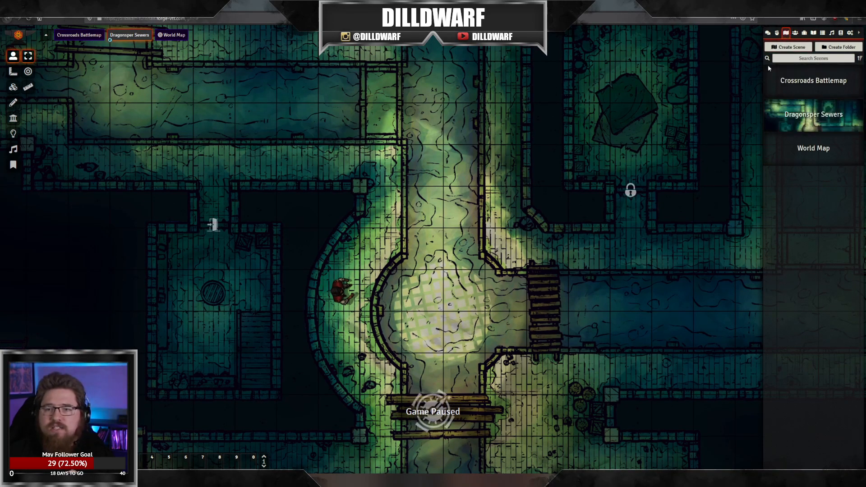
pyautogui.click(794, 33)
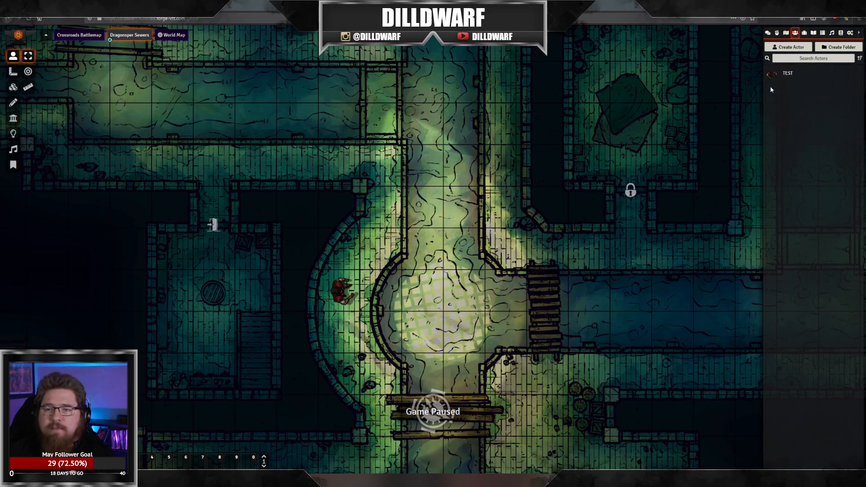
# Step: Try to create a Non-Player Character actor with the name left empty
pyautogui.click(785, 49)
pyautogui.moveTo(698, 46); pyautogui.dragTo(664, 71)
pyautogui.click(662, 96)
pyautogui.click(630, 95)
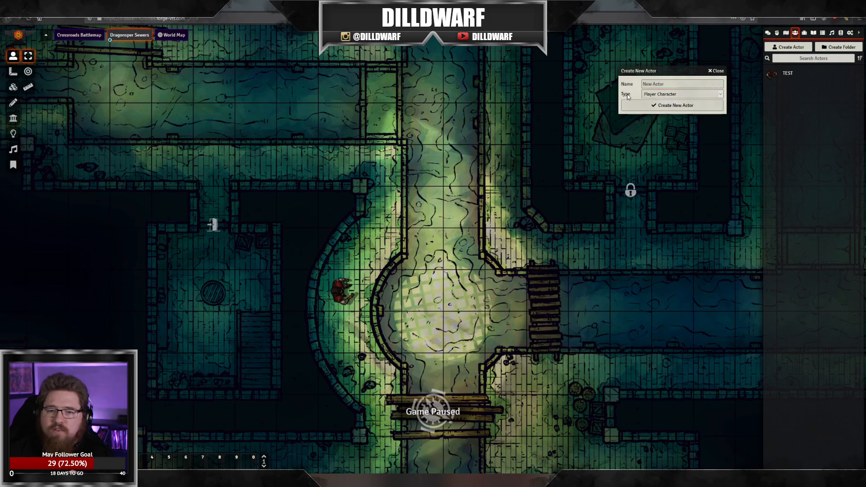
pyautogui.click(655, 95)
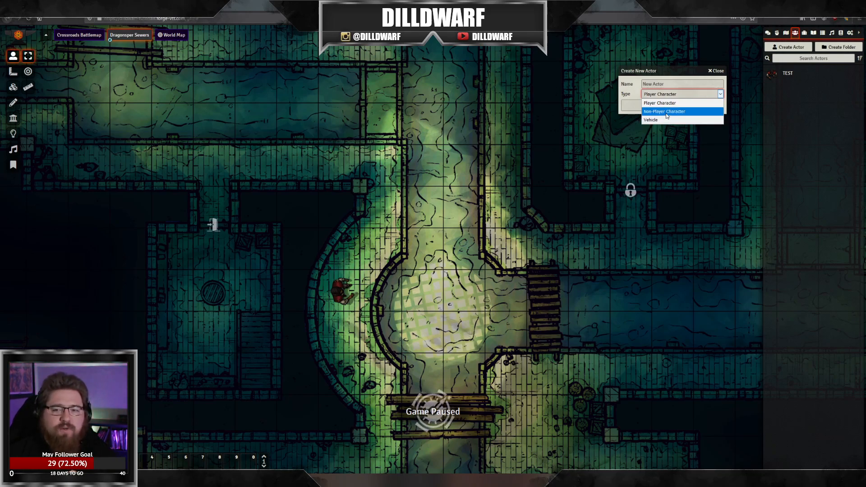
pyautogui.click(666, 111)
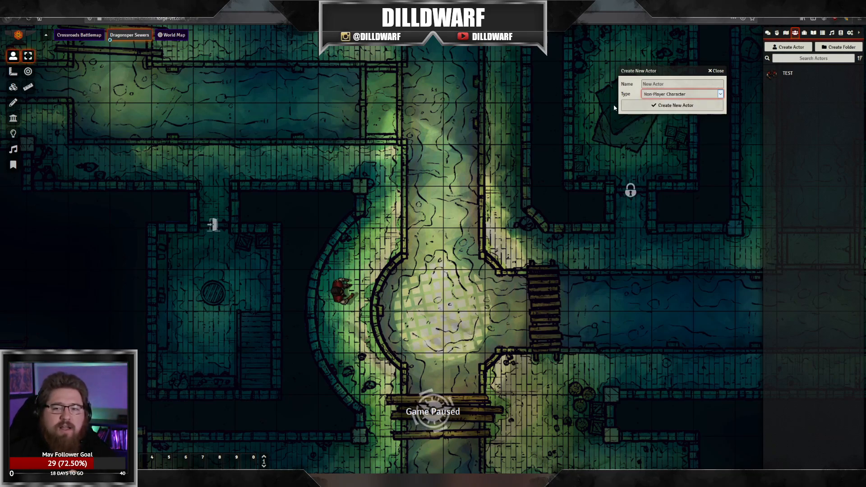
pyautogui.click(656, 107)
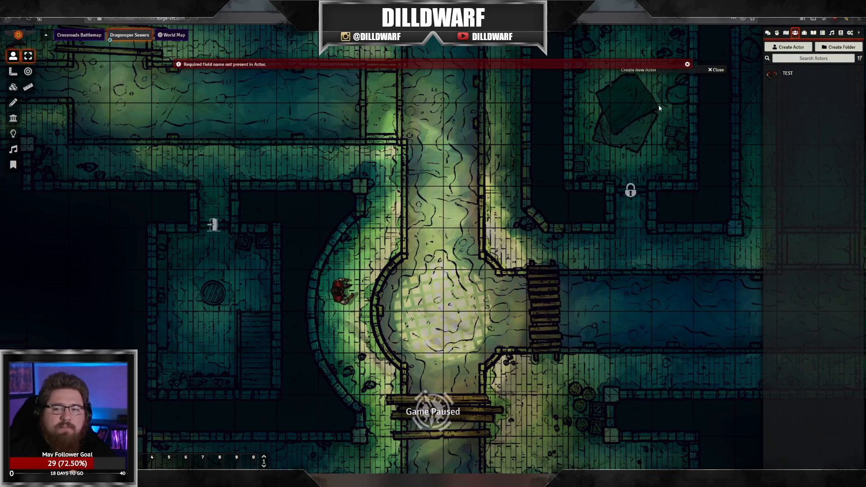
# Step: Start another new actor, then switch to File Explorer and go to D&D > Writing > Viking Survival Adventure > monsters
pyautogui.click(785, 49)
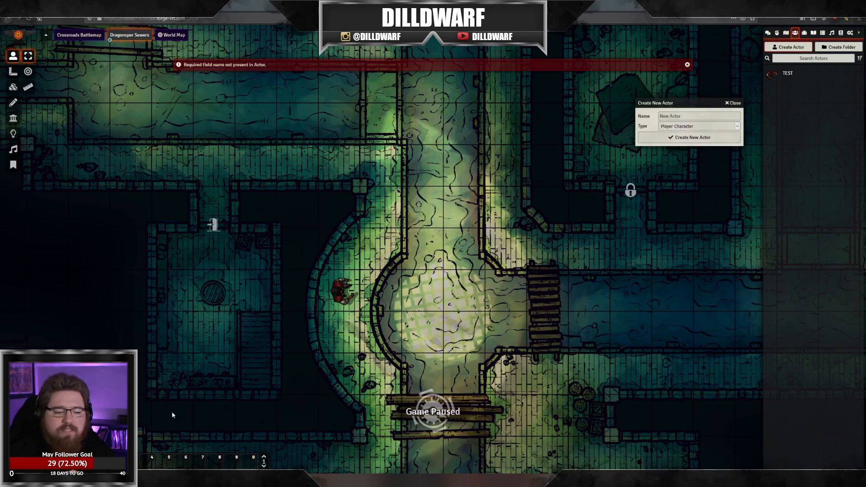
pyautogui.click(212, 479)
pyautogui.hotkey('alt', 'Left')
pyautogui.hotkey('alt', 'Left')
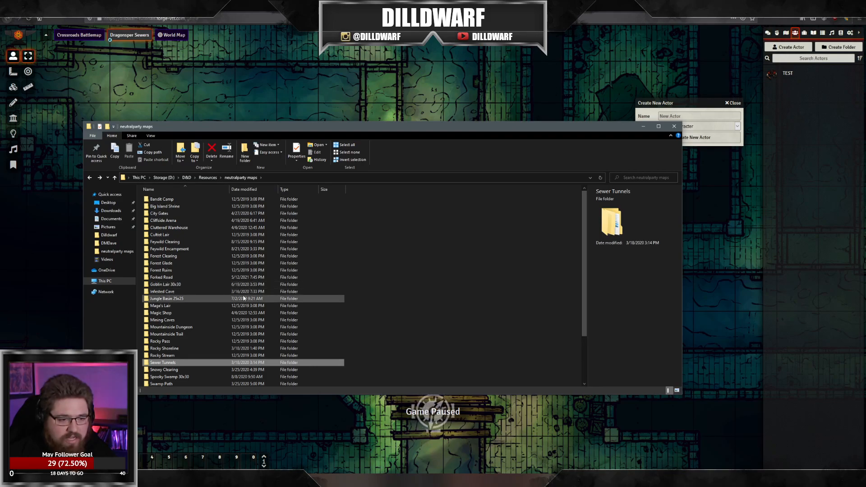
pyautogui.click(187, 178)
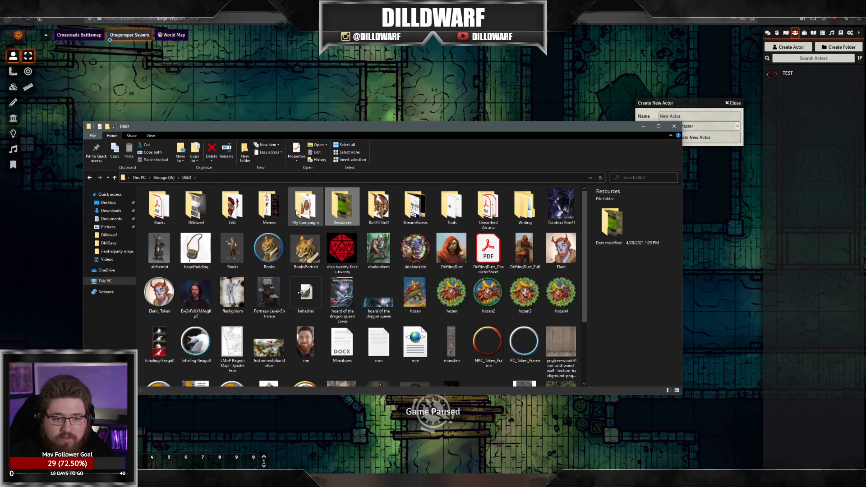
pyautogui.doubleClick(524, 207)
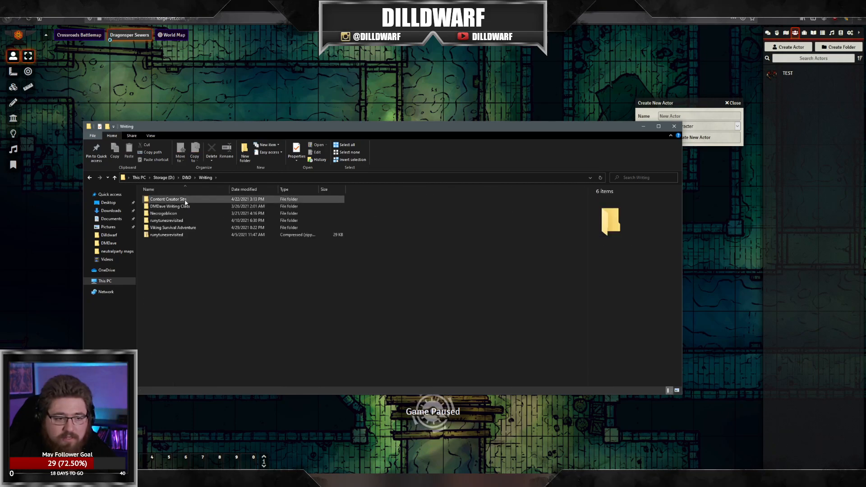
pyautogui.doubleClick(180, 226)
pyautogui.doubleClick(167, 198)
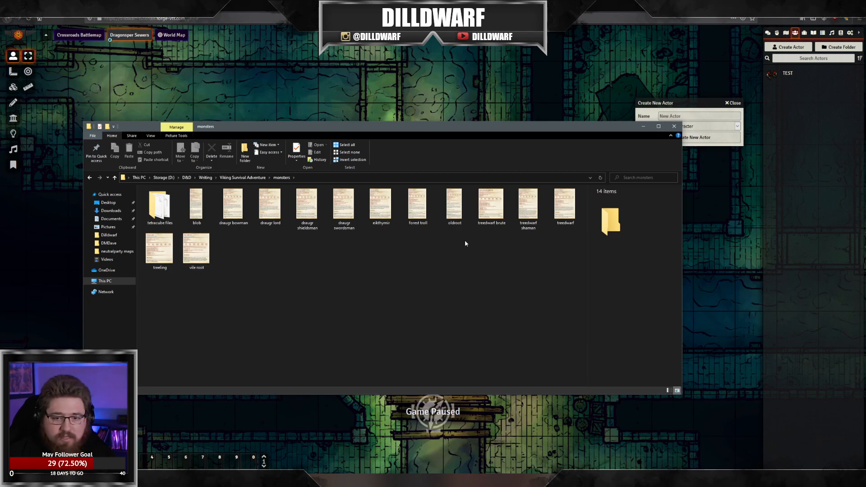
# Step: Open the treeling stat block image in Photos, move it clear of the new-actor dialog and minimize the monsters folder
pyautogui.click(163, 258)
pyautogui.doubleClick(163, 259)
pyautogui.moveTo(433, 5); pyautogui.dragTo(208, 83)
pyautogui.click(644, 126)
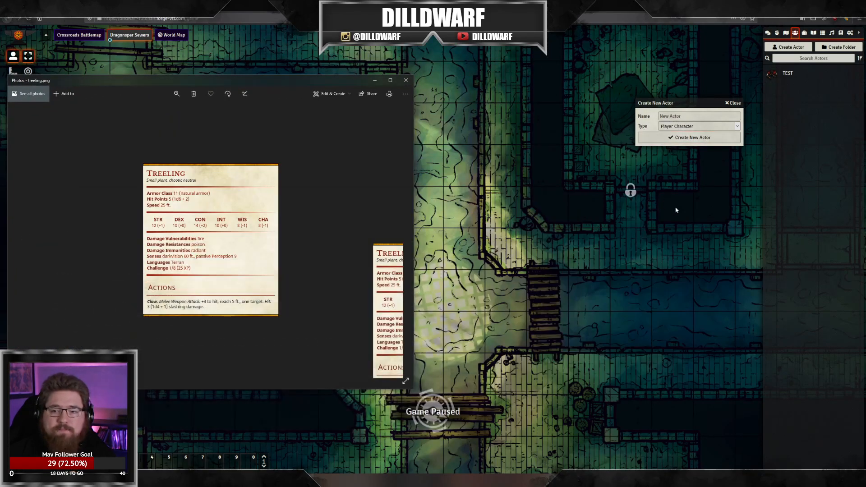
# Step: Create a Non-Player Character actor named Treeling and move its sheet clear of where the stat block image sits
pyautogui.click(692, 116)
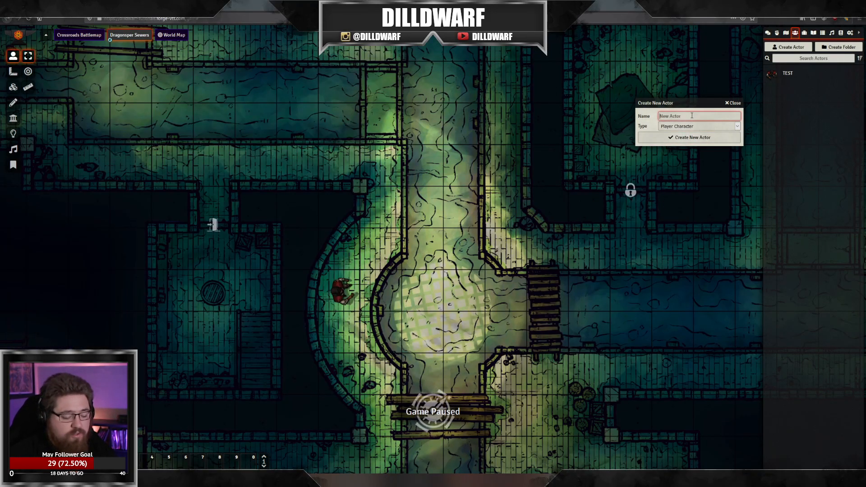
pyautogui.write('Treeling')
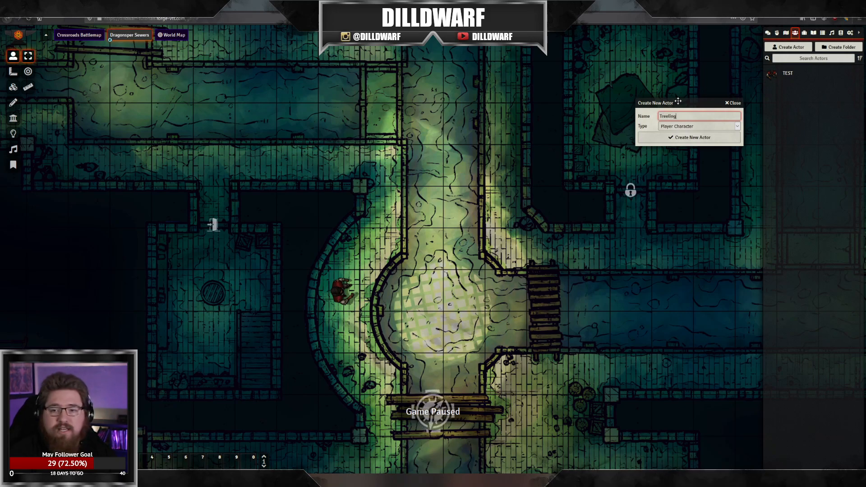
pyautogui.click(697, 126)
pyautogui.click(672, 140)
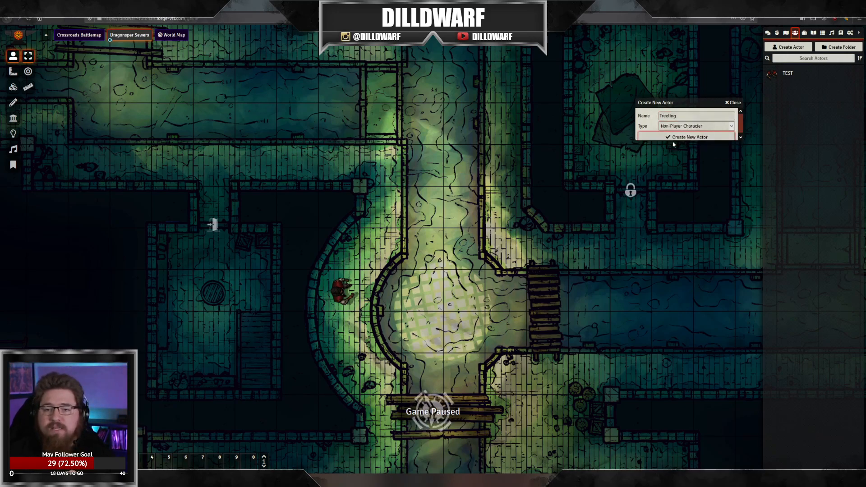
pyautogui.click(689, 137)
pyautogui.moveTo(435, 140); pyautogui.dragTo(580, 78)
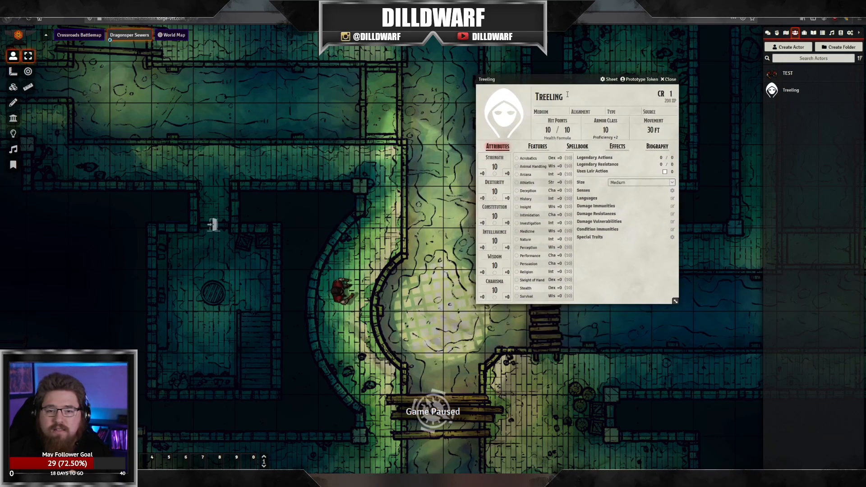
# Step: Check the Treeling stat block and set the actor's size to Small
pyautogui.hotkey('alt', 'Tab')
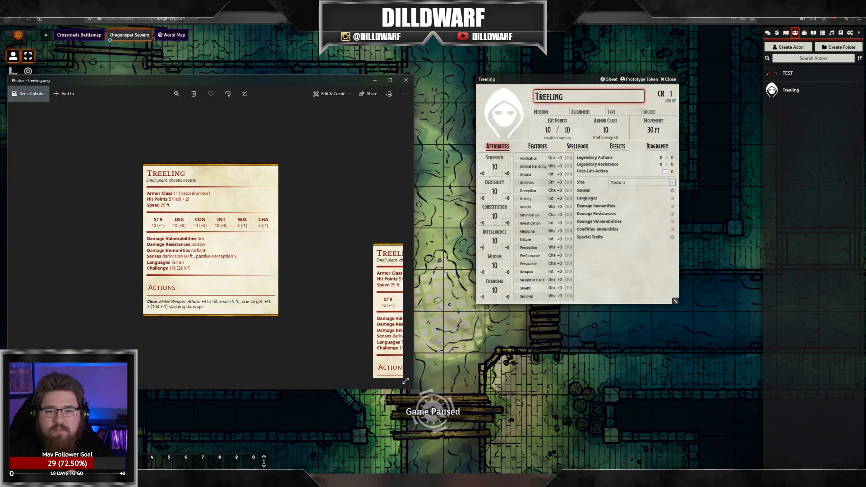
pyautogui.hotkey('alt', 'Tab')
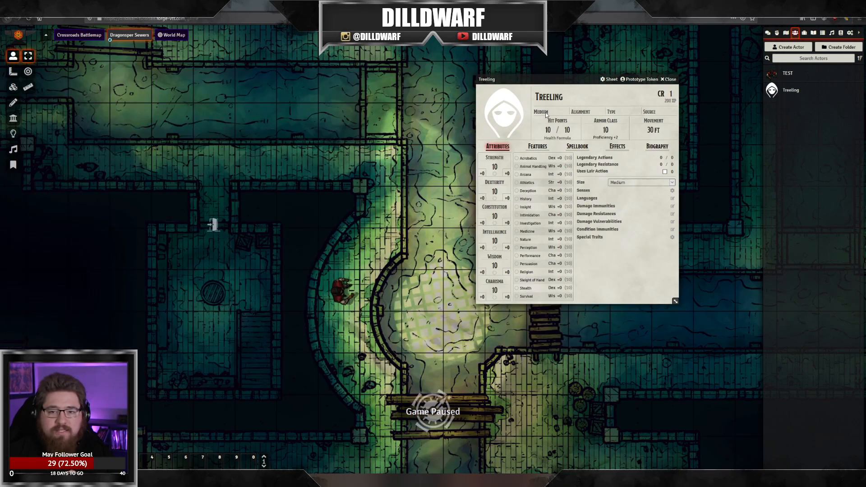
pyautogui.click(628, 183)
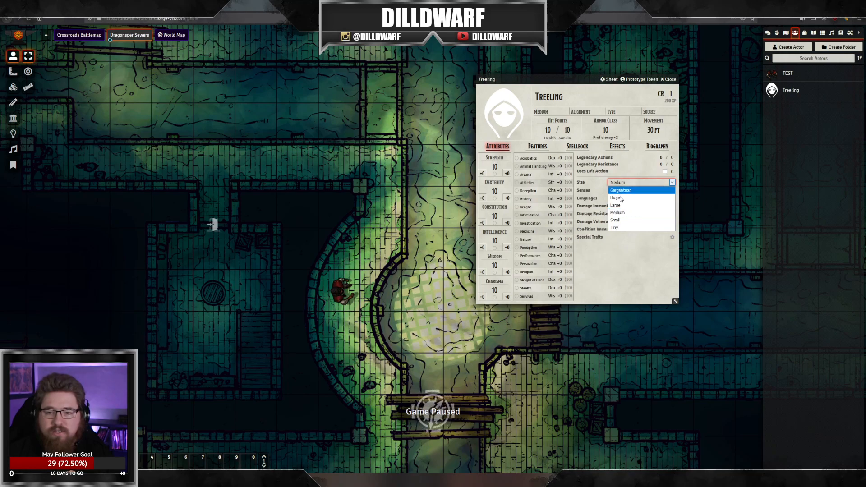
pyautogui.click(620, 220)
# Step: Set the Treeling's creature type to Plant and its source to ME
pyautogui.hotkey('alt', 'Tab')
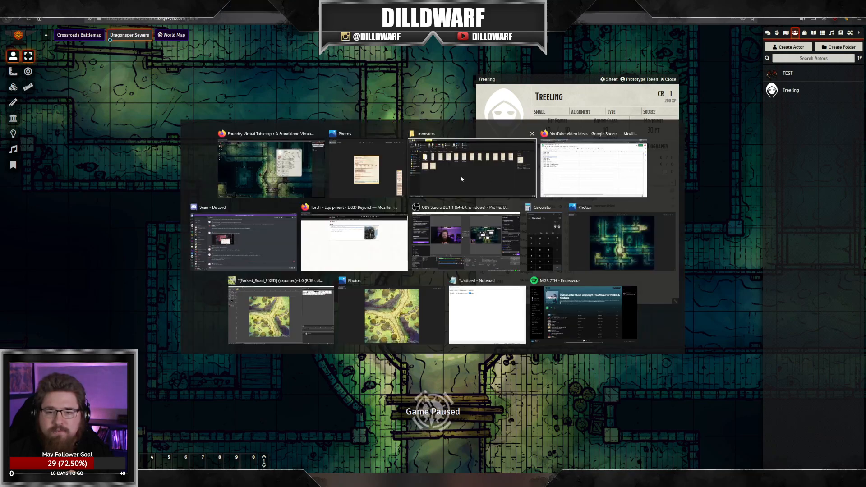
pyautogui.hotkey('alt', 'Tab')
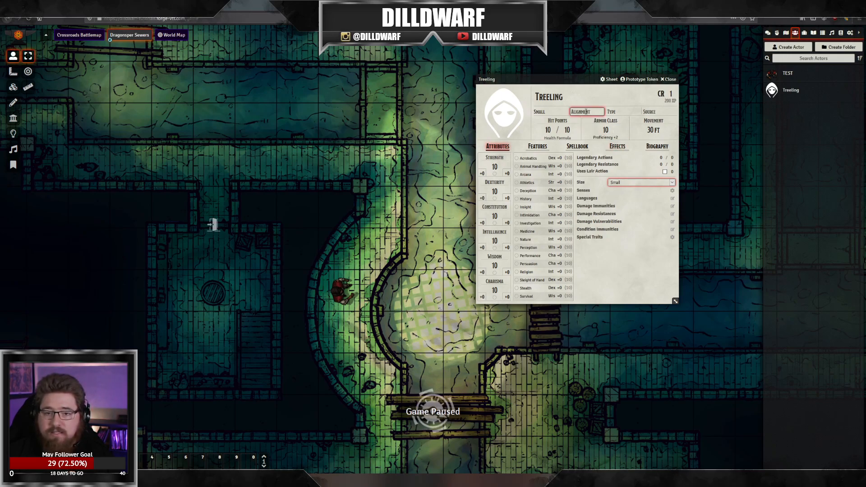
pyautogui.click(621, 111)
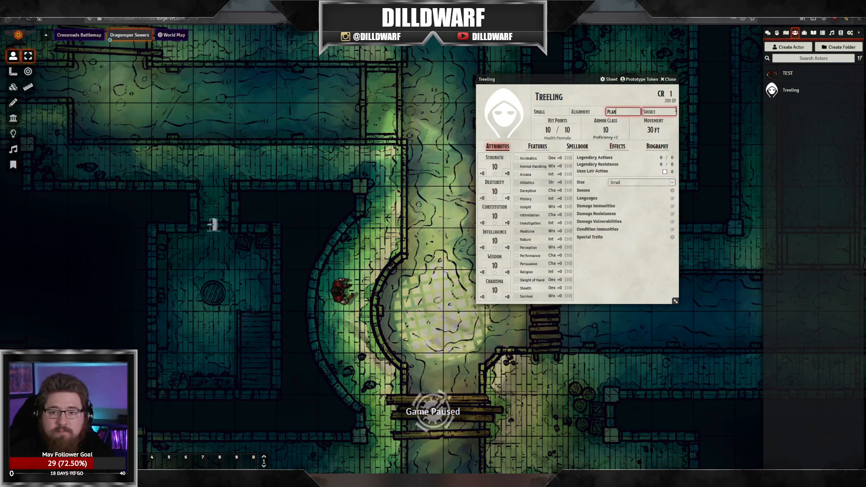
pyautogui.click(667, 113)
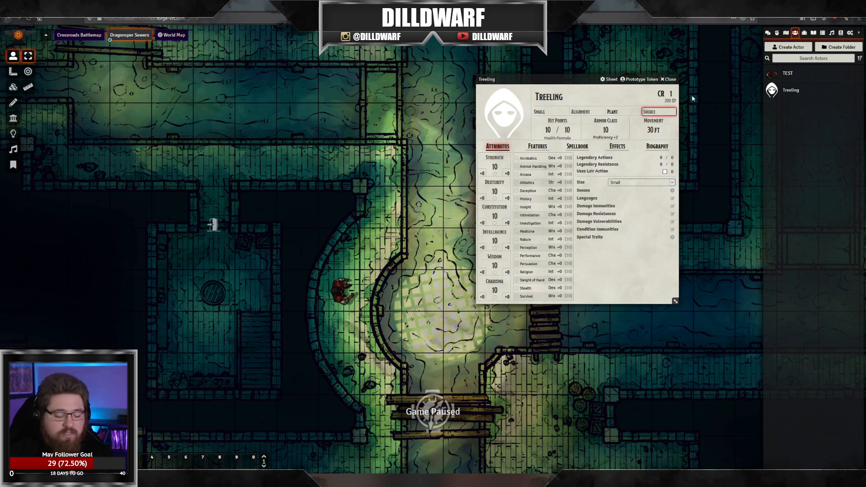
pyautogui.write('ME')
# Step: Check the alignment in the stat block image and enter Chaotic Neutral on the Treeling's sheet
pyautogui.click(583, 112)
pyautogui.hotkey('alt', 'Tab')
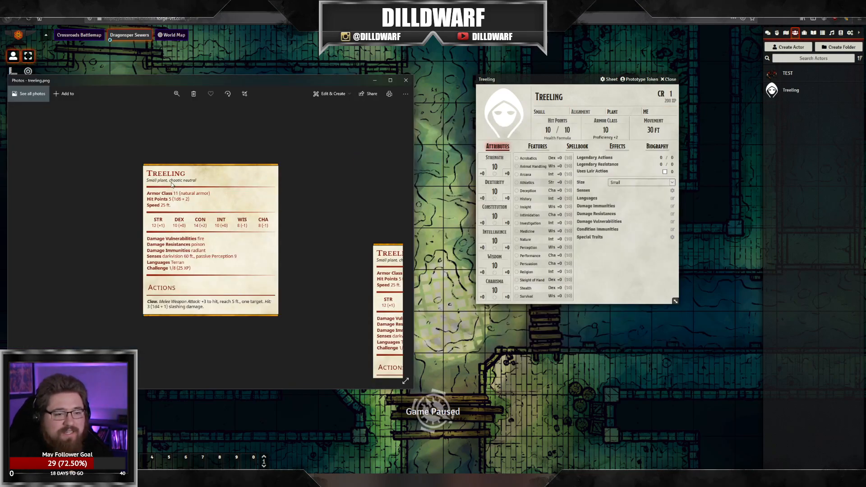
pyautogui.hotkey('alt', 'Tab')
pyautogui.hotkey('alt', 'Tab')
pyautogui.hotkey('alt', 'Tab')
pyautogui.write('c')
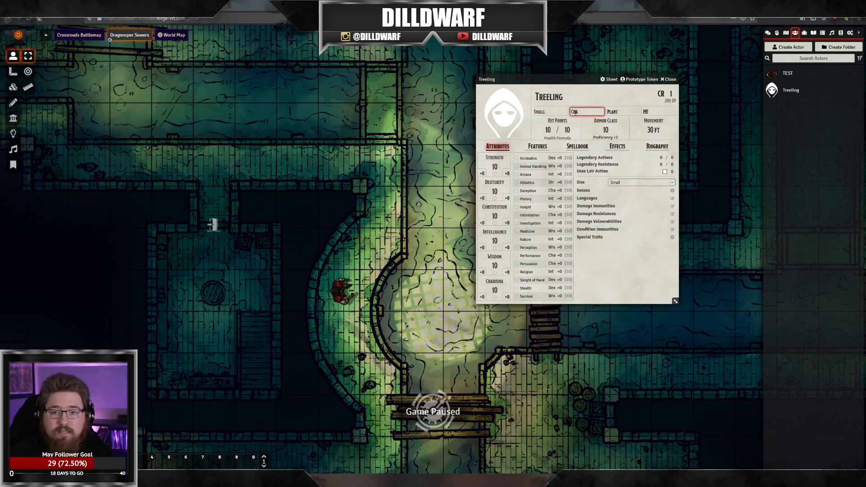
pyautogui.write('haotic Neutra')
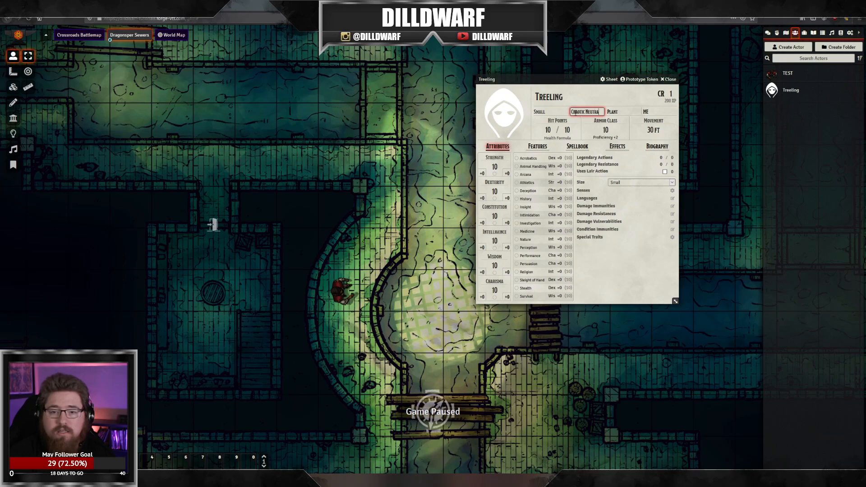
pyautogui.write('l')
# Step: Consult the stat block image and set the Treeling's armor class to 11
pyautogui.hotkey('alt', 'Tab')
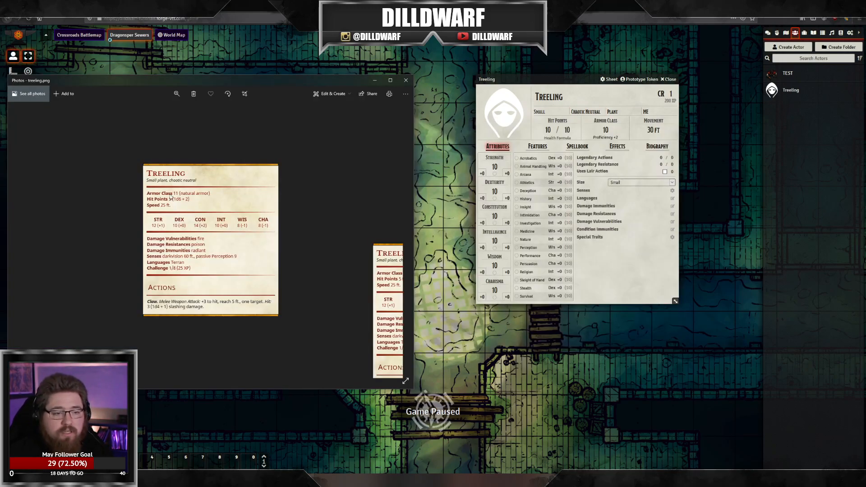
pyautogui.hotkey('alt', 'Tab')
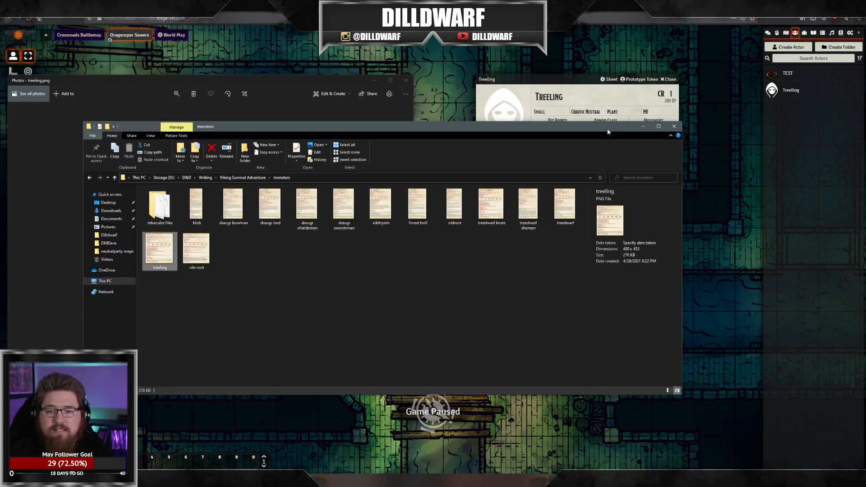
pyautogui.hotkey('alt', 'Tab')
pyautogui.hotkey('alt', 'Tab')
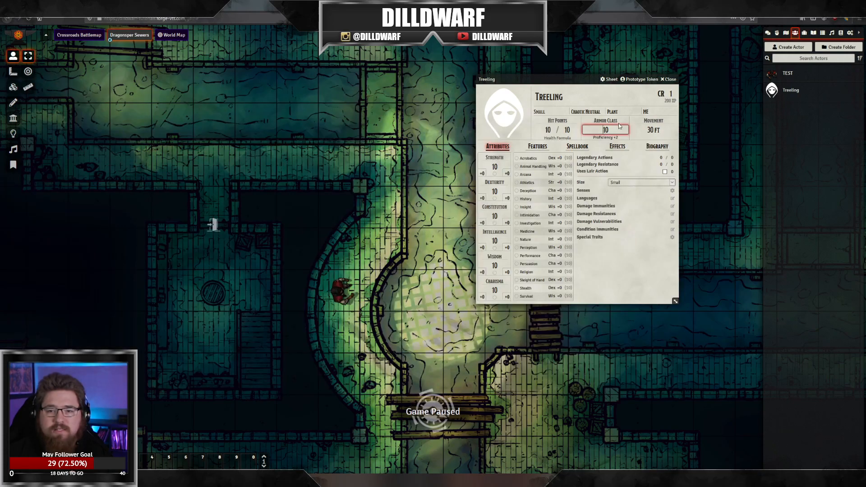
pyautogui.write('1')
# Step: Look up the hit points in the stat block and set the Treeling's current and maximum hit points to 5
pyautogui.hotkey('alt', 'Tab')
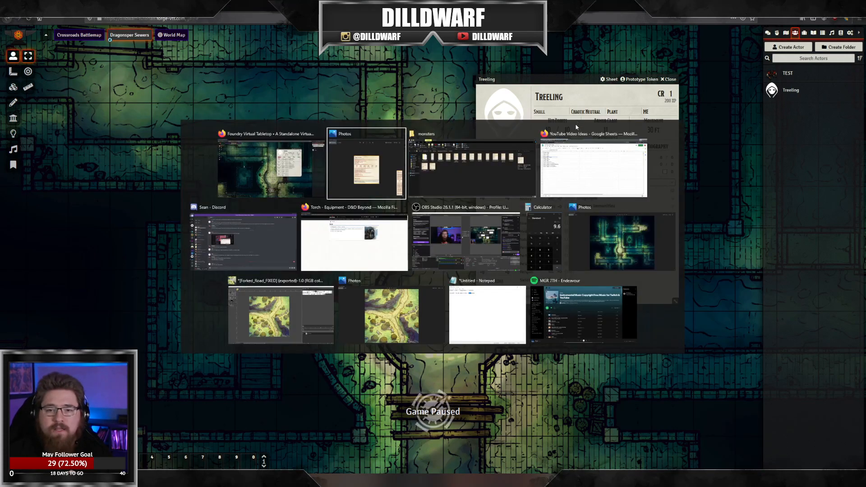
pyautogui.click(549, 130)
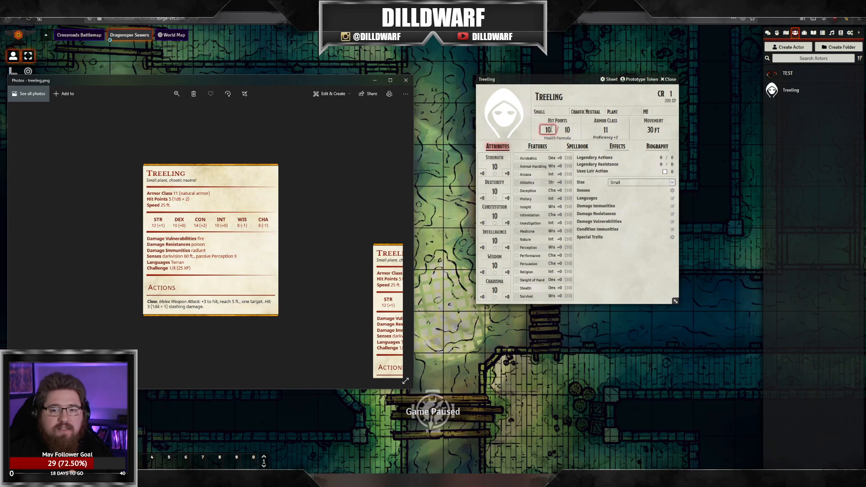
pyautogui.hotkey('alt', 'Tab')
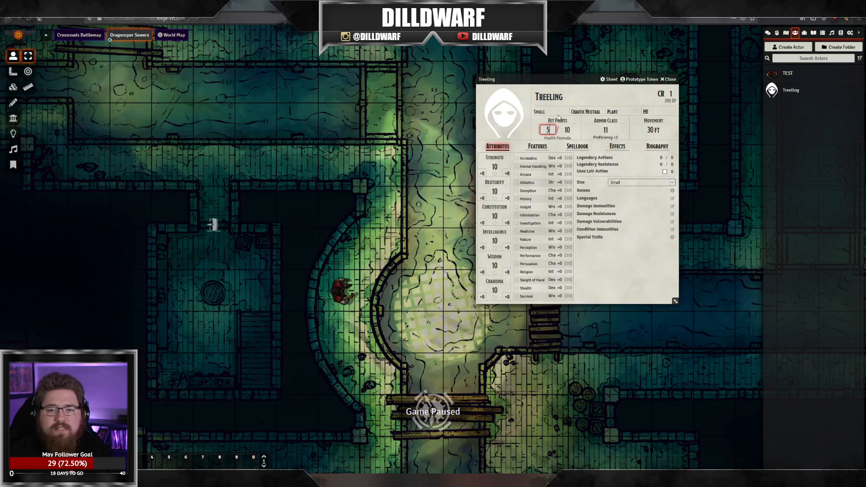
pyautogui.press('Tab')
pyautogui.press('Tab')
pyautogui.press('Tab')
# Step: Configure the Treeling's walking speed as 25 feet
pyautogui.click(672, 121)
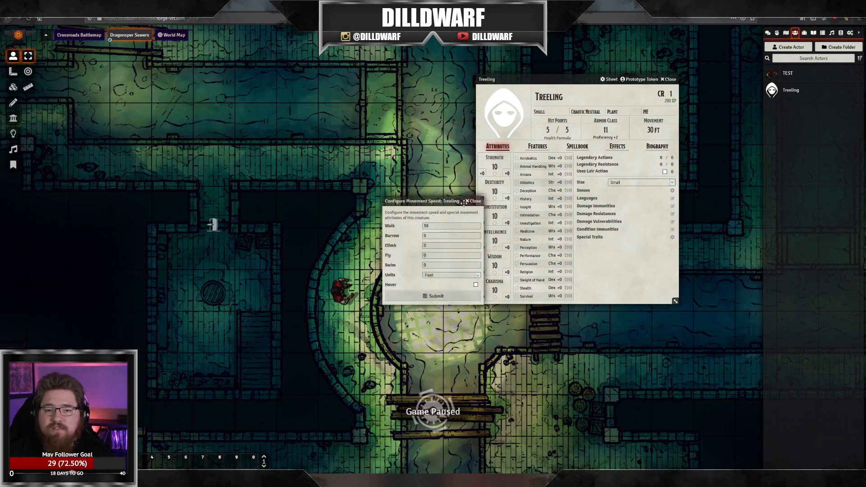
pyautogui.moveTo(440, 227); pyautogui.dragTo(214, 211)
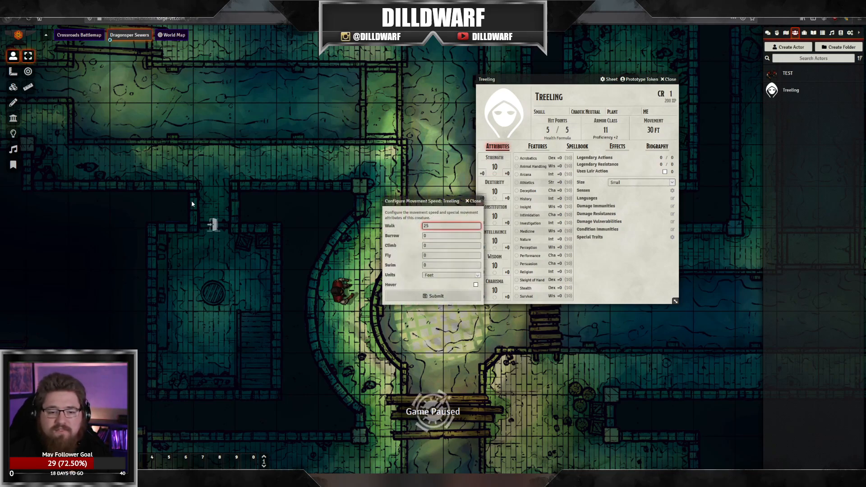
pyautogui.click(433, 296)
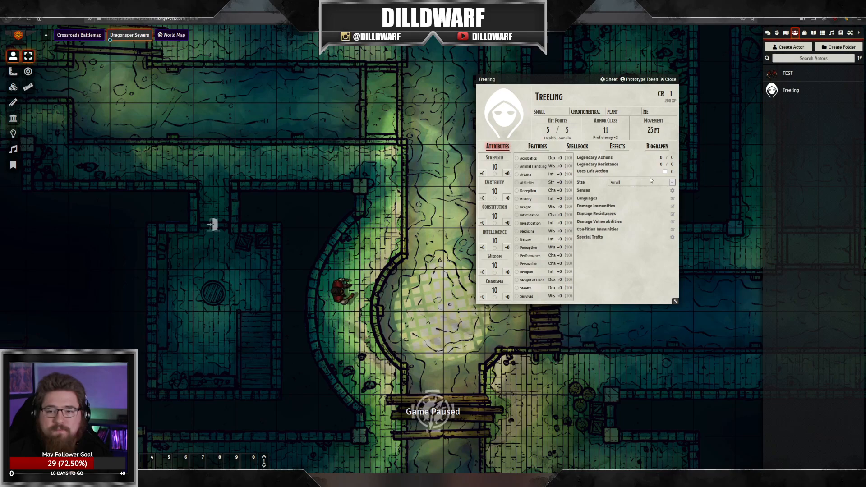
# Step: Read the ability scores in the stat block, set the Treeling's Strength to 12 and check its Dexterity
pyautogui.hotkey('alt', 'Tab')
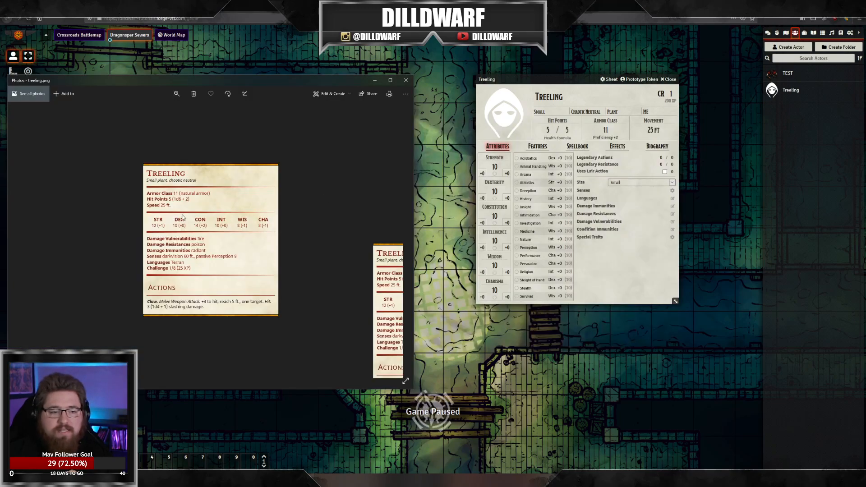
pyautogui.hotkey('alt', 'Tab')
pyautogui.click(494, 168)
pyautogui.write('12')
pyautogui.press('Tab')
pyautogui.hotkey('alt', 'Tab')
pyautogui.hotkey('alt', 'Tab')
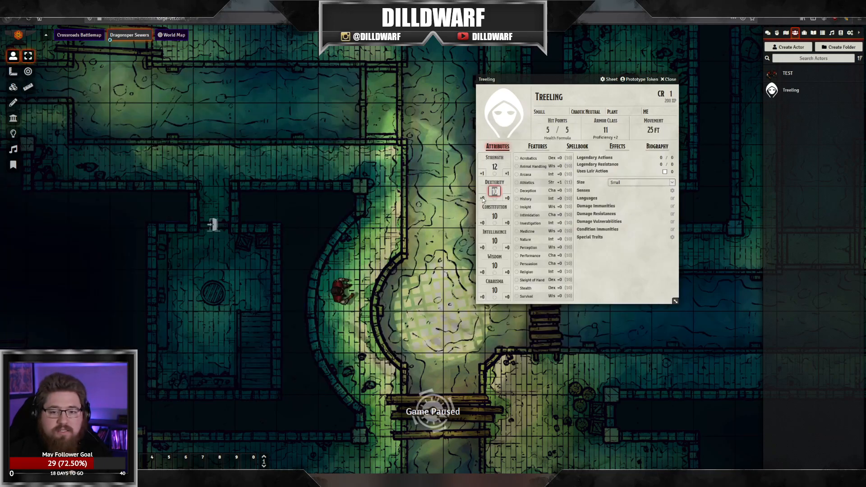
# Step: Keep the Treeling's Dexterity at 10 and set its Constitution to 14, checking the values against the stat block image
pyautogui.write('10')
pyautogui.press('Tab')
pyautogui.hotkey('alt', 'Tab')
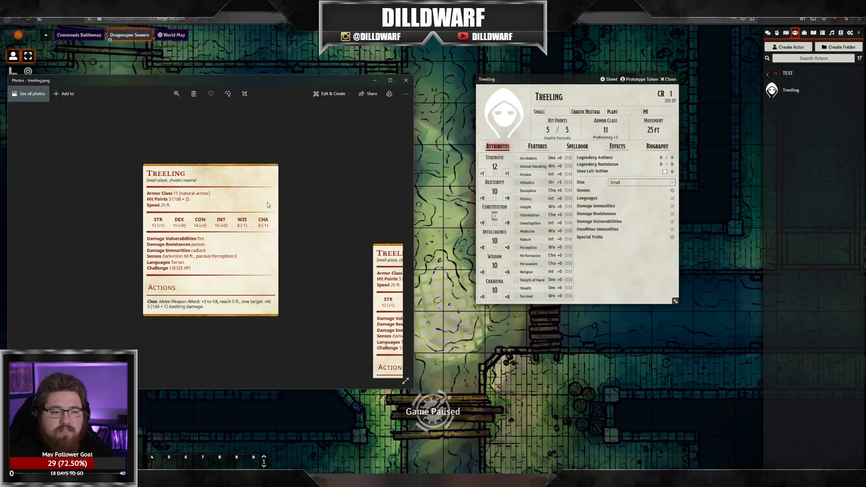
pyautogui.hotkey('alt', 'Tab')
pyautogui.write('14')
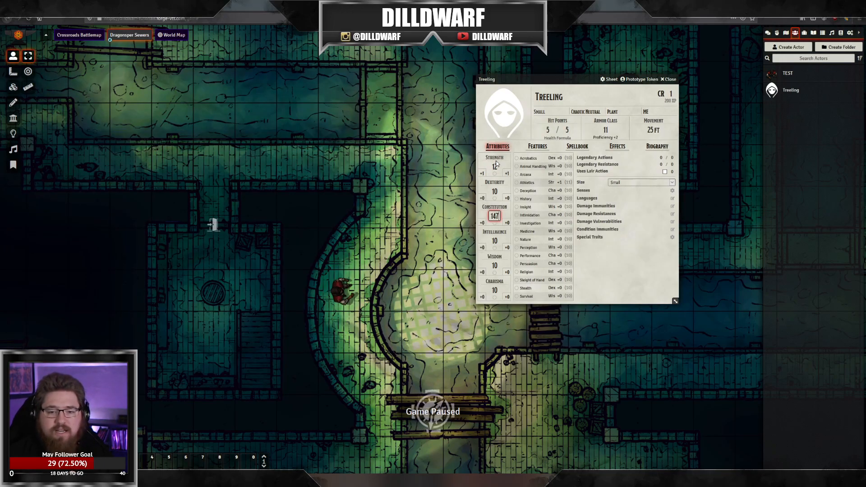
pyautogui.press('Tab')
# Step: Look up the remaining ability scores in the stat block and set the Treeling's Wisdom and Charisma to 8 each
pyautogui.hotkey('alt', 'Tab')
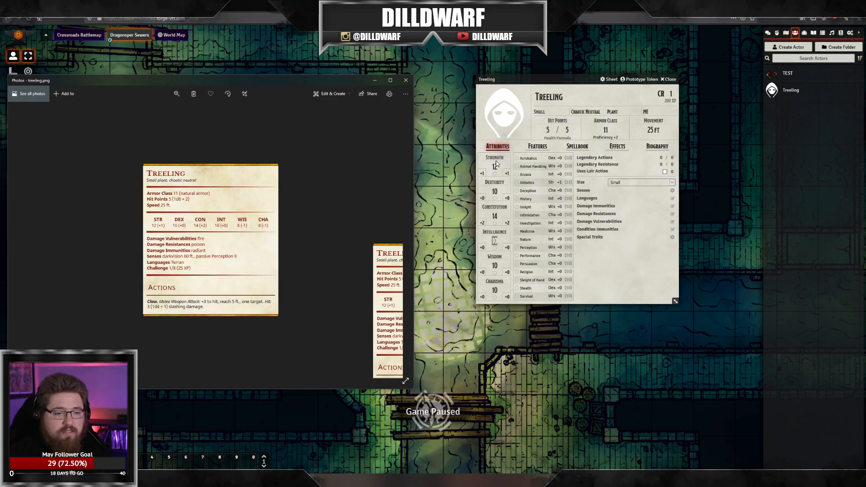
pyautogui.hotkey('alt', 'Tab')
pyautogui.press('Tab')
pyautogui.write('8')
pyautogui.press('Tab')
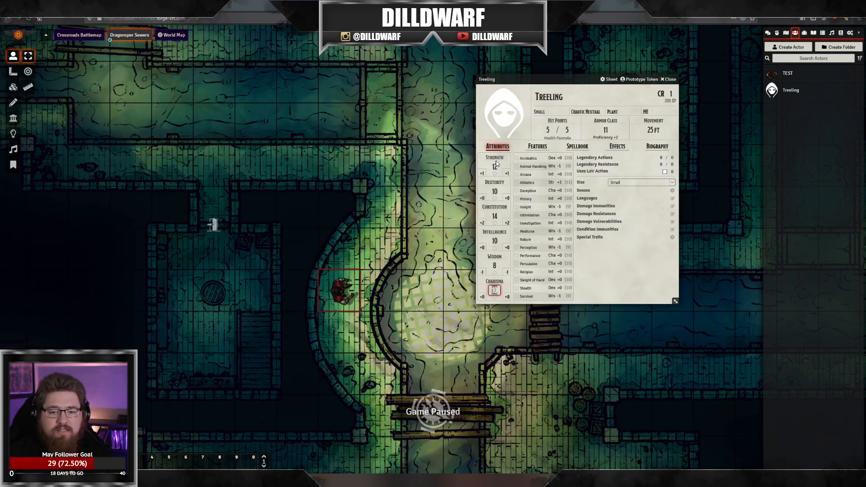
pyautogui.hotkey('alt', 'Tab')
pyautogui.hotkey('alt', 'Tab')
pyautogui.write('8')
pyautogui.press('Tab')
# Step: Consult the stat block and add Fire to the Treeling's damage vulnerabilities
pyautogui.hotkey('alt', 'Tab')
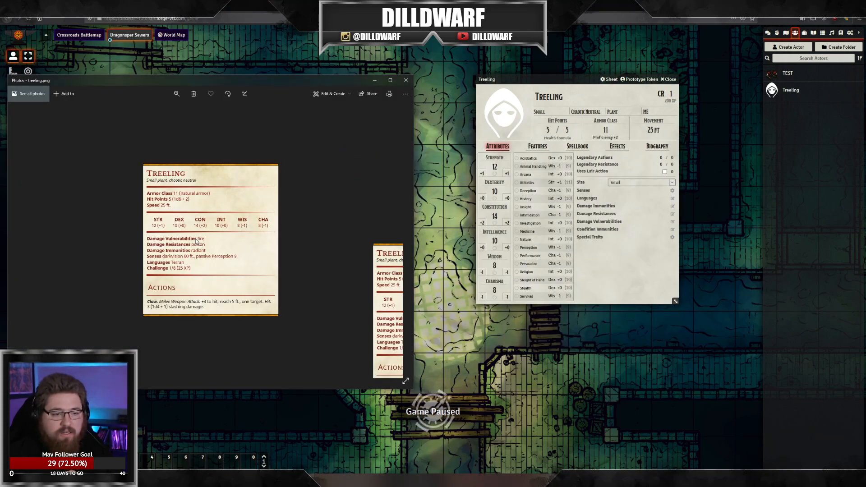
pyautogui.hotkey('alt', 'Tab')
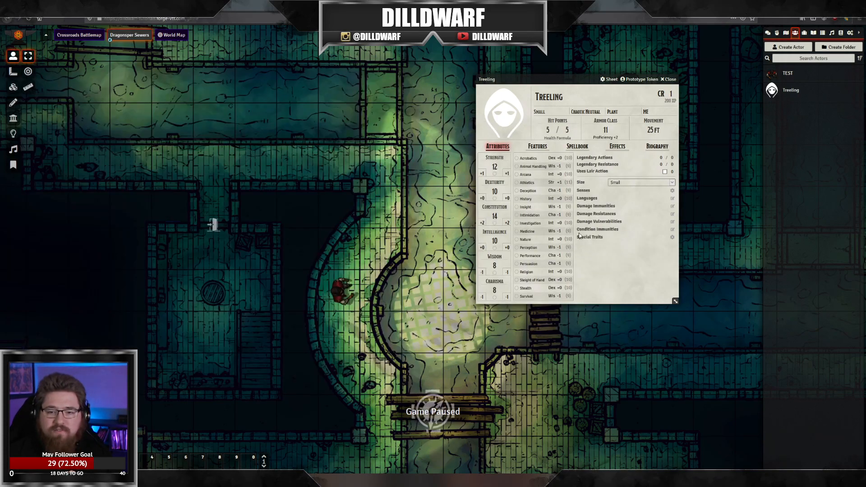
pyautogui.click(672, 222)
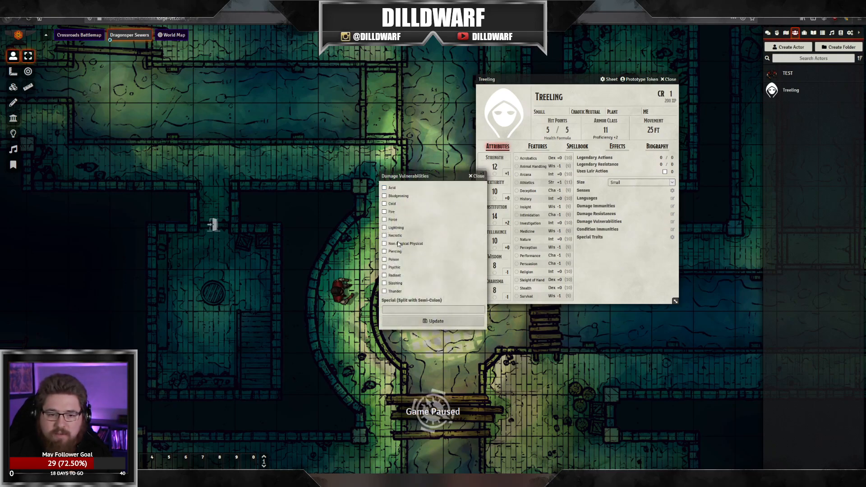
pyautogui.click(385, 212)
pyautogui.click(435, 321)
# Step: Check the stat block's damage resistances and add Poison as a resistance for the Treeling
pyautogui.hotkey('alt', 'Tab')
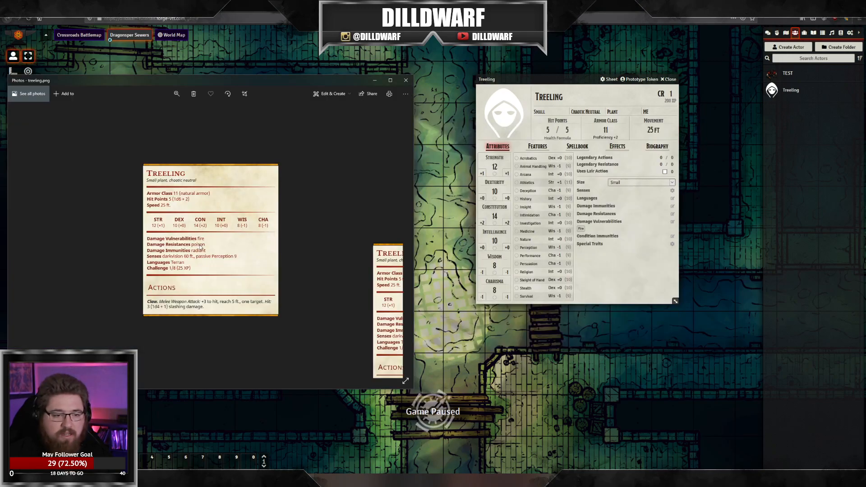
pyautogui.hotkey('alt', 'Tab')
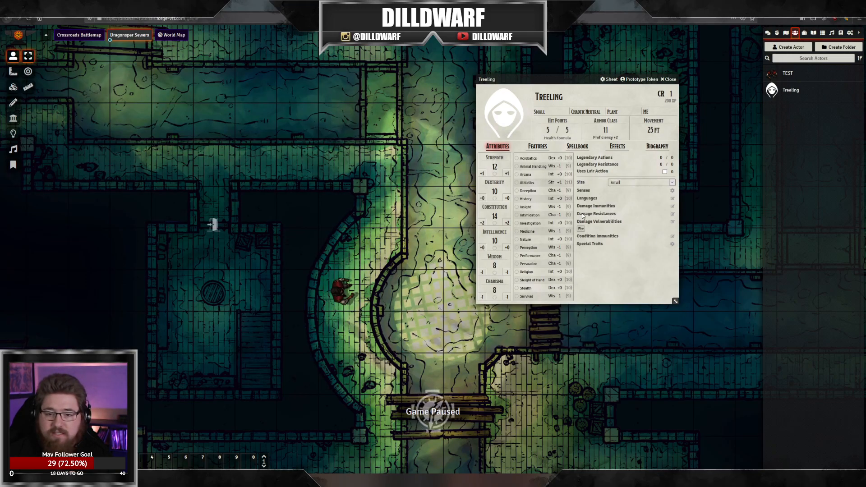
pyautogui.click(672, 214)
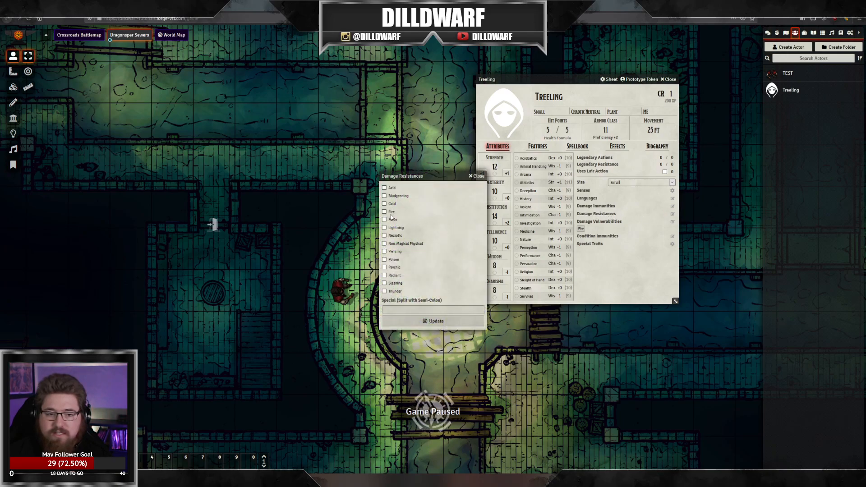
pyautogui.click(395, 261)
pyautogui.click(421, 323)
# Step: Look up the damage immunities in the stat block and make the Treeling immune to Radiant damage
pyautogui.hotkey('alt', 'Tab')
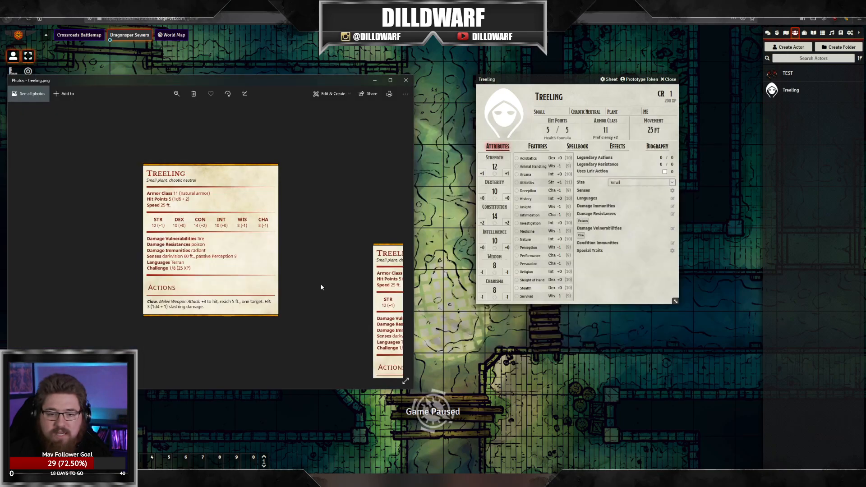
pyautogui.hotkey('alt', 'Tab')
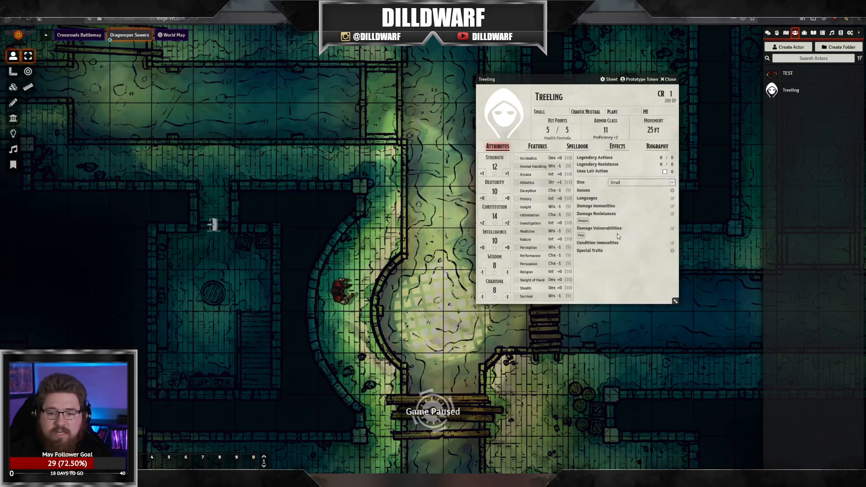
pyautogui.click(671, 208)
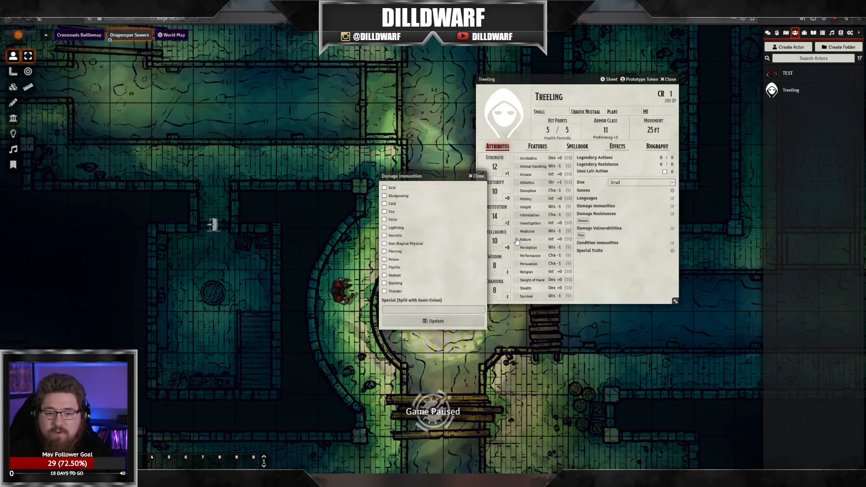
pyautogui.click(396, 276)
pyautogui.click(433, 321)
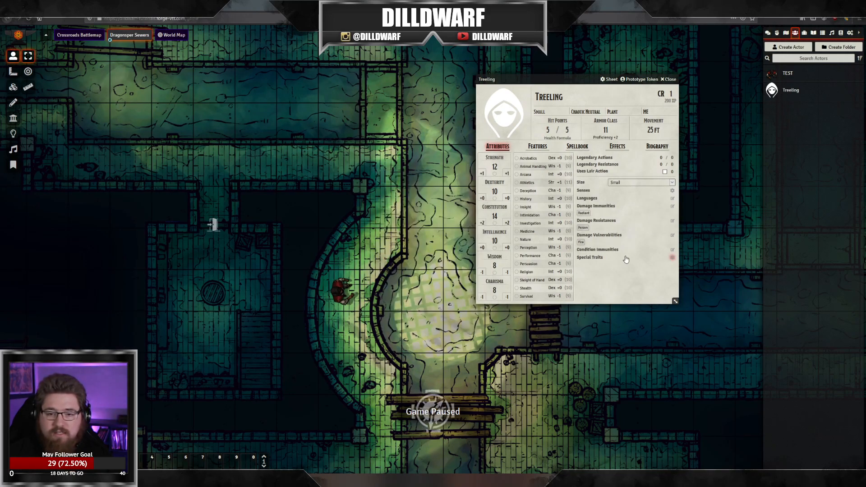
# Step: Read the languages in the stat block and add Terran to the Treeling's languages
pyautogui.hotkey('alt', 'Tab')
pyautogui.hotkey('alt', 'Tab')
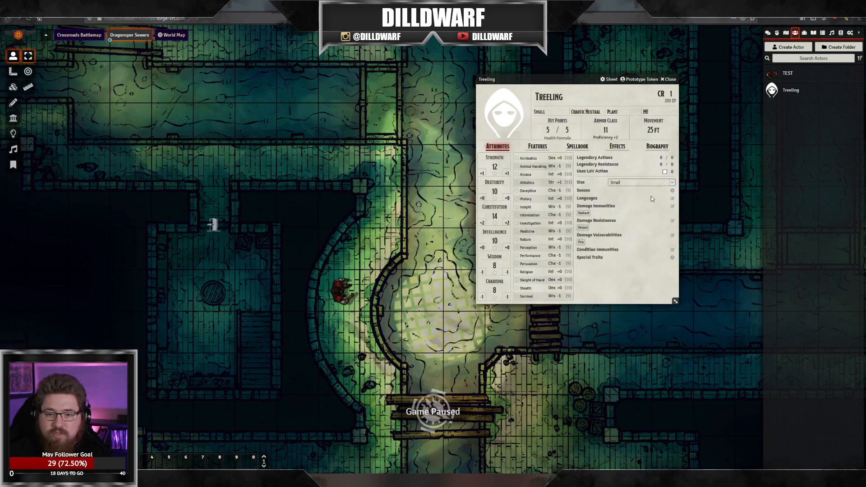
pyautogui.click(671, 198)
pyautogui.click(384, 319)
pyautogui.click(433, 364)
# Step: Check the stat block's senses and configure the Treeling's darkvision as 60 feet
pyautogui.hotkey('alt', 'Tab')
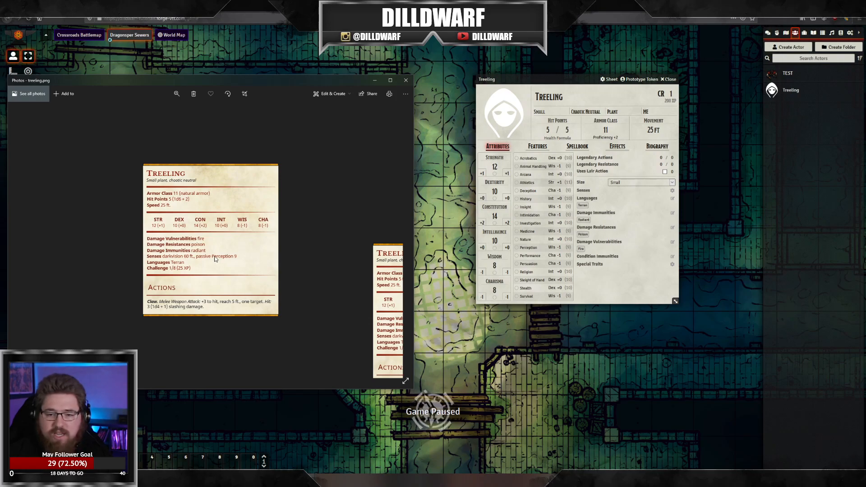
pyautogui.click(672, 190)
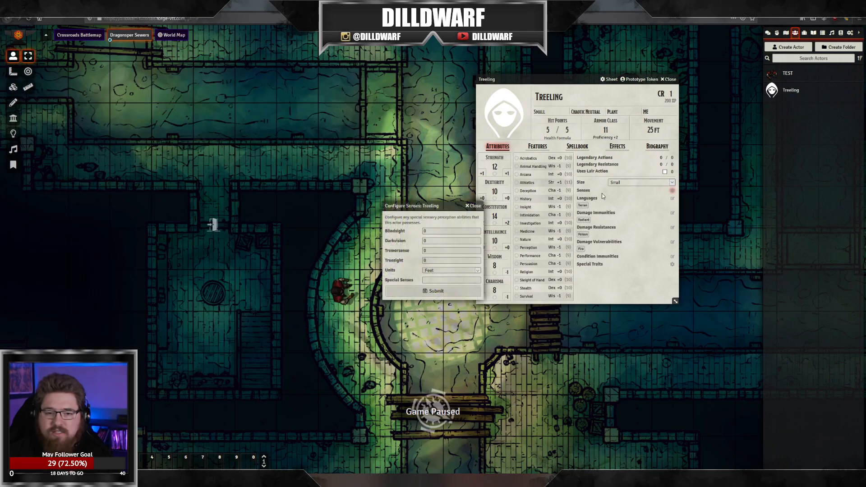
pyautogui.click(432, 243)
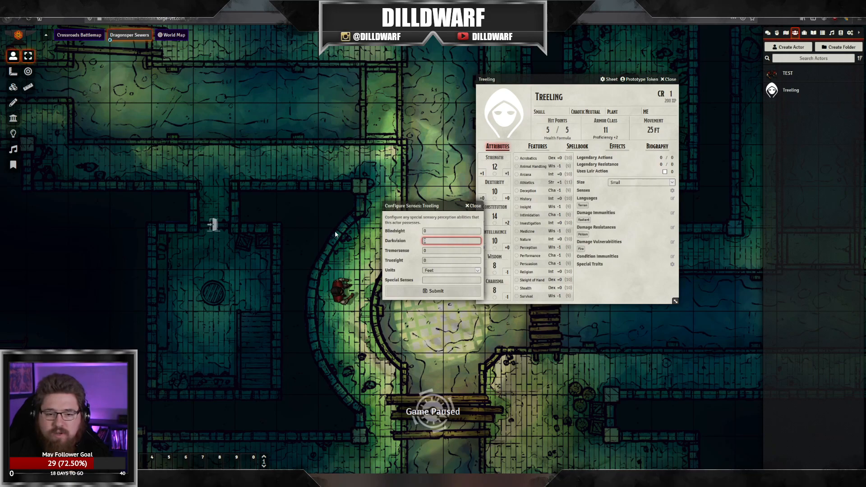
pyautogui.click(435, 279)
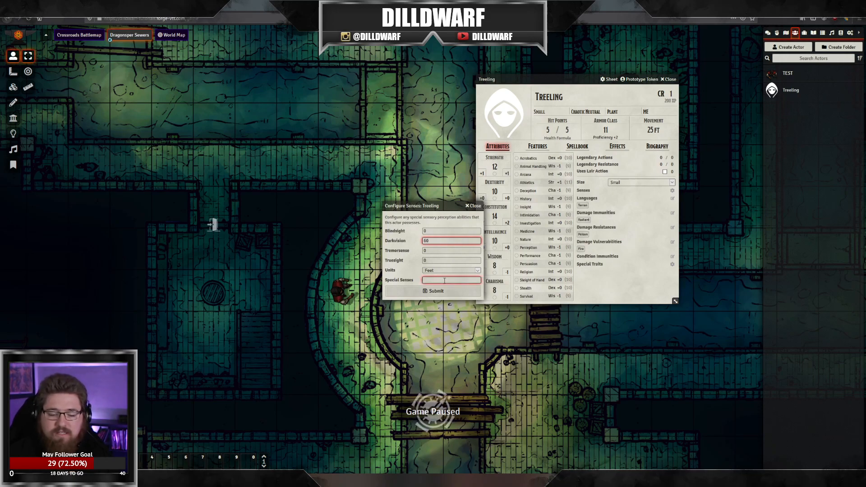
pyautogui.click(444, 292)
# Step: Look up the challenge rating in the stat block and set the Treeling's CR to 1/8
pyautogui.hotkey('alt', 'Tab')
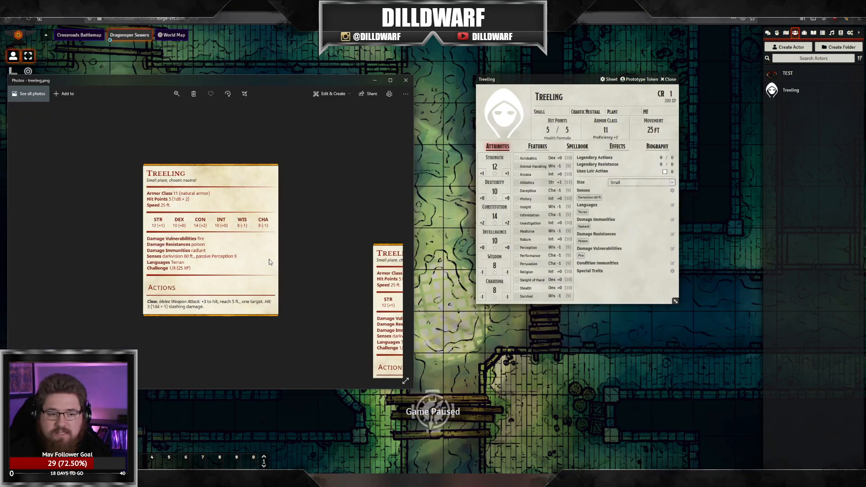
pyautogui.click(670, 94)
pyautogui.write('1/8')
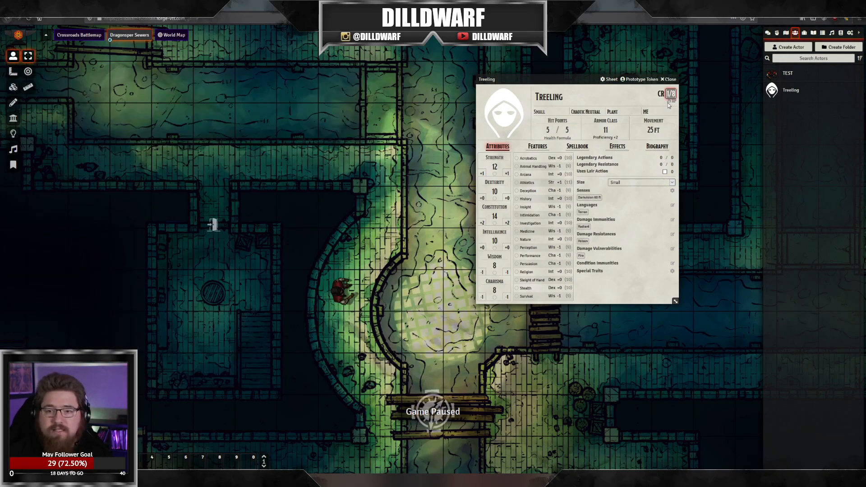
pyautogui.press('Return')
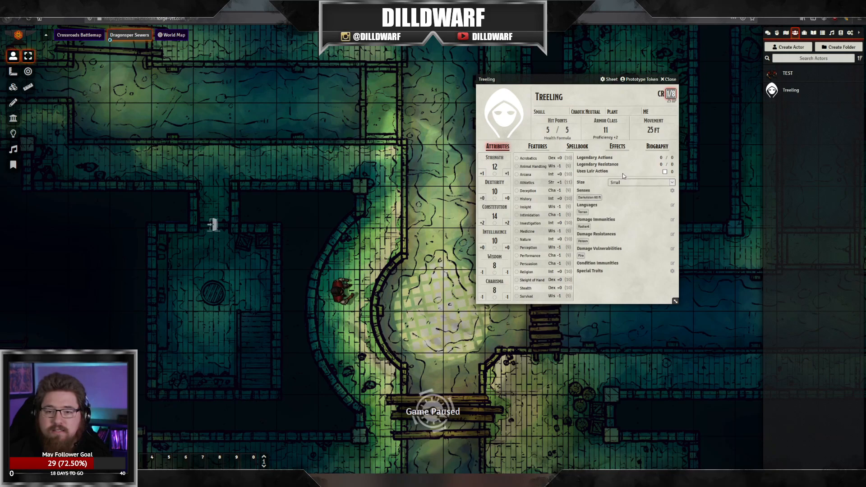
# Step: Review the stat block's actions and cycle the Treeling's Acrobatics skill through its proficiency levels back to not proficient
pyautogui.hotkey('alt', 'Tab')
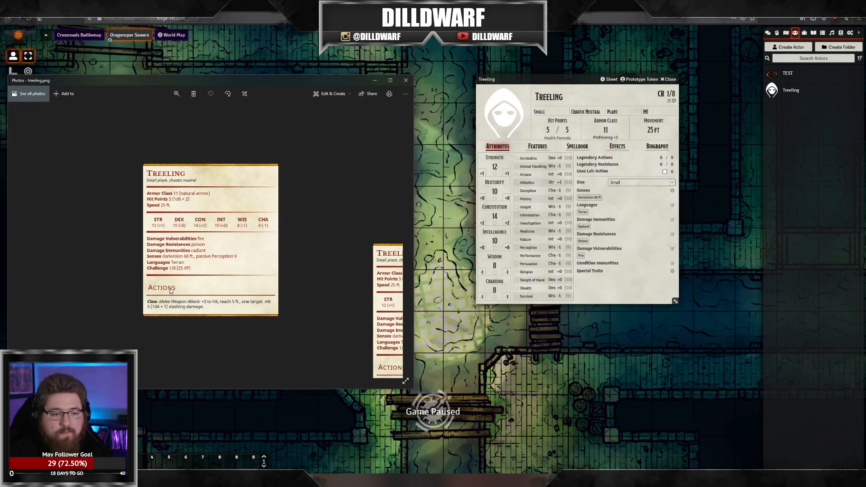
pyautogui.click(454, 280)
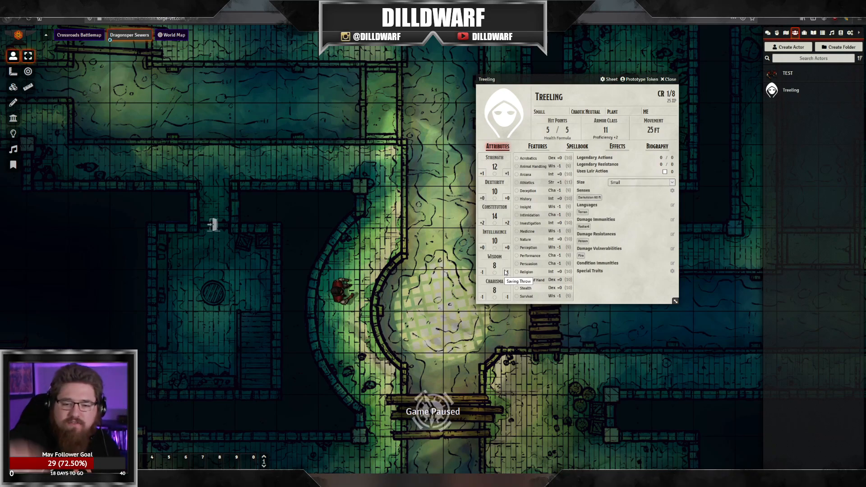
pyautogui.click(517, 158)
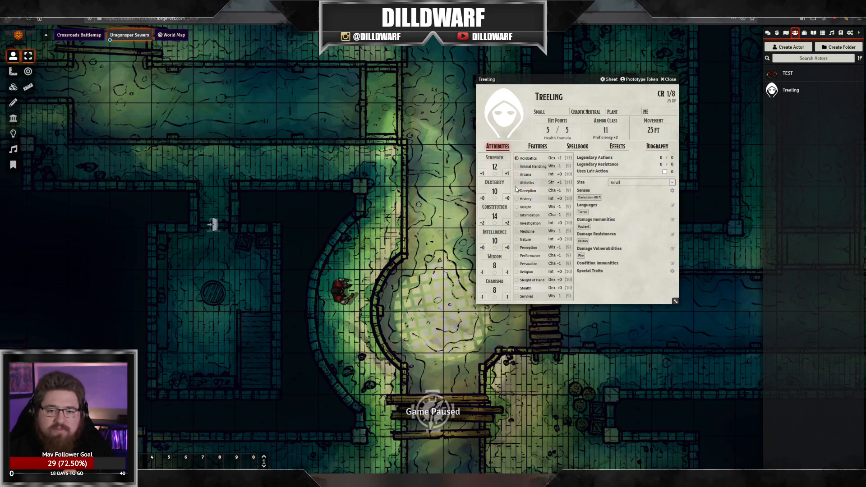
pyautogui.click(516, 158)
pyautogui.click(516, 159)
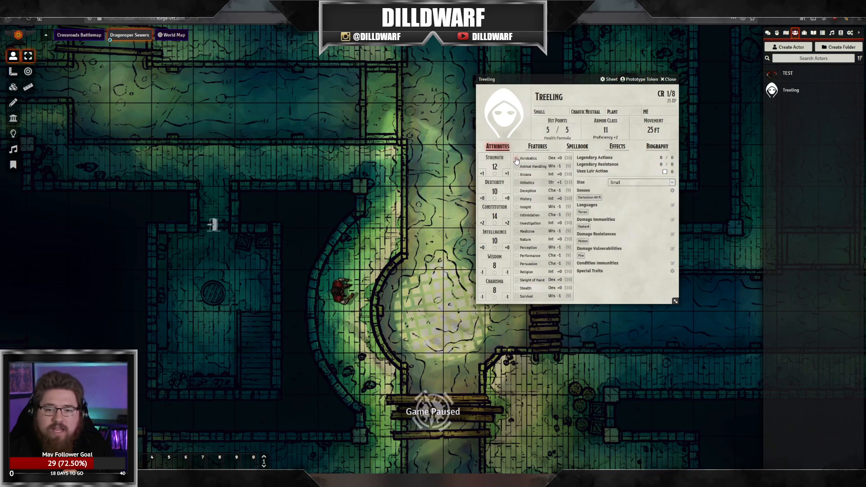
pyautogui.click(517, 158)
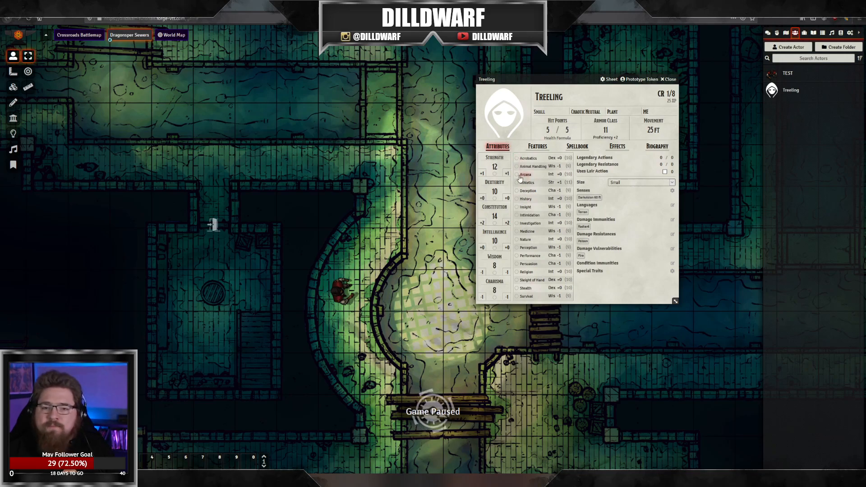
# Step: Show the Treeling's features list and read its Claw action in the stat block image
pyautogui.click(537, 148)
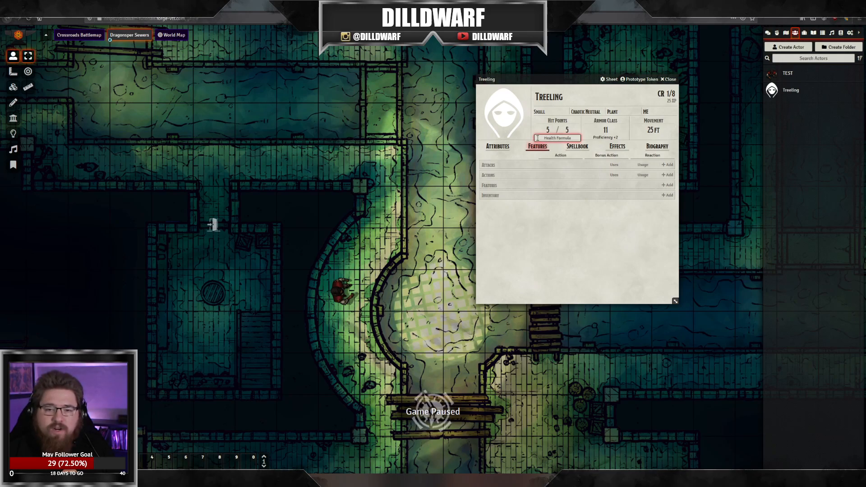
pyautogui.hotkey('alt', 'Tab')
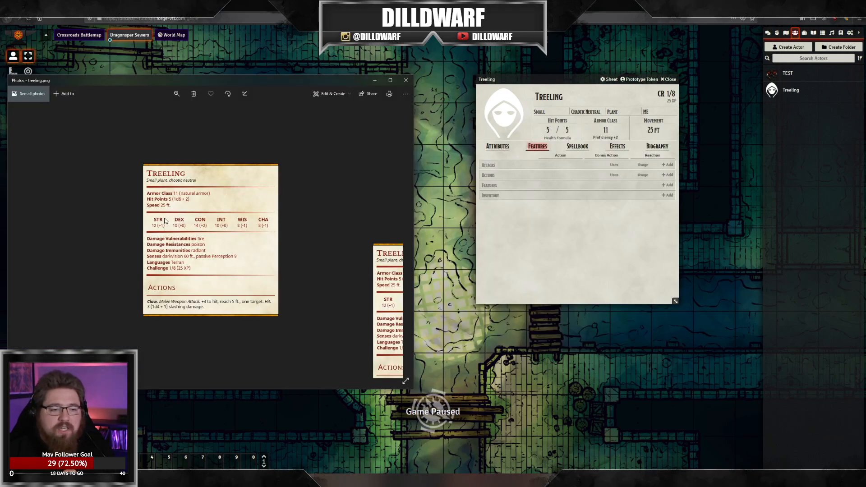
pyautogui.hotkey('alt', 'Tab')
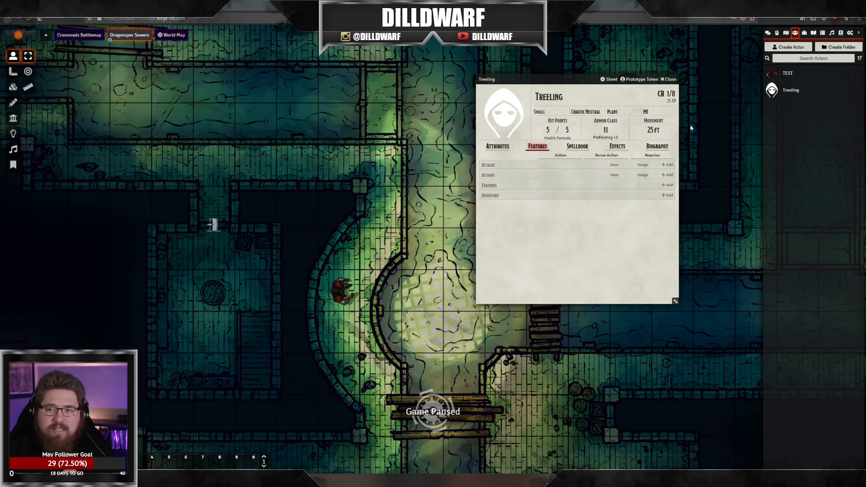
# Step: Open the Monster Features (SRD) compendium and search it for the claw attack with "Cla"
pyautogui.click(839, 34)
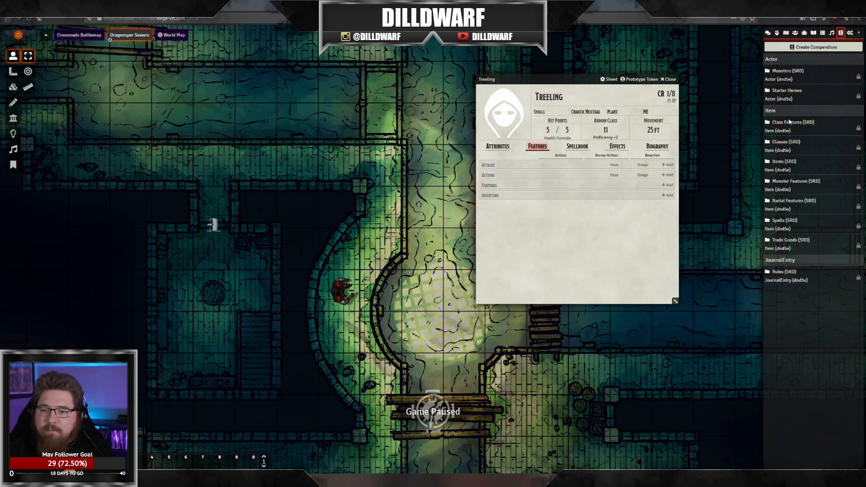
pyautogui.click(796, 181)
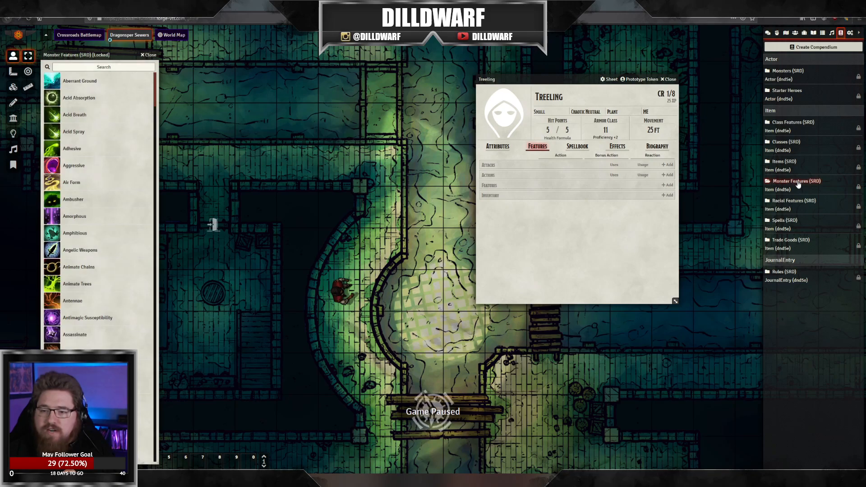
pyautogui.click(112, 67)
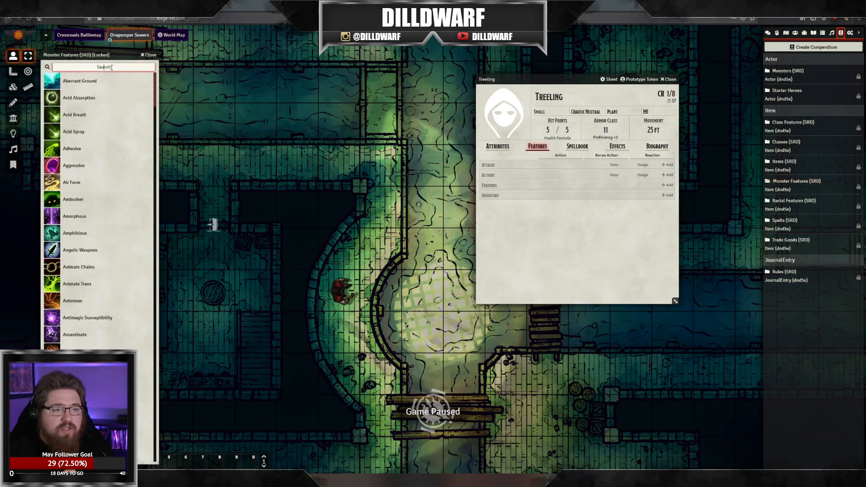
pyautogui.write('Clw')
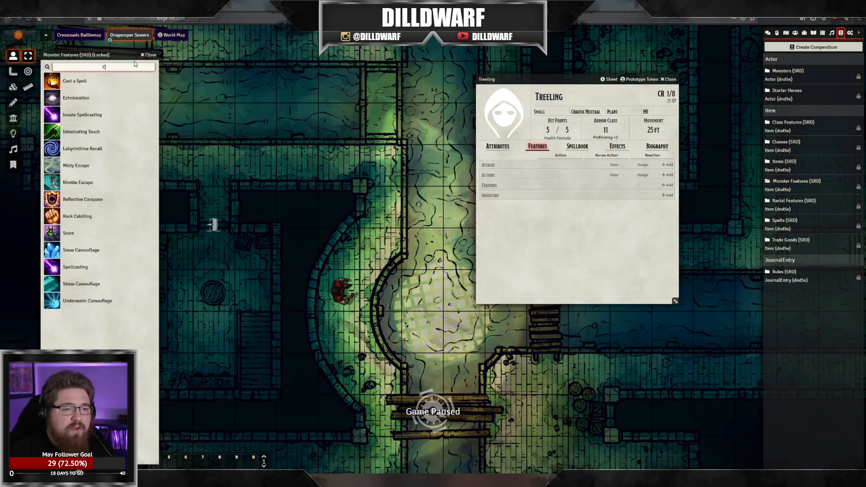
pyautogui.press('BackSpace')
pyautogui.press('BackSpace')
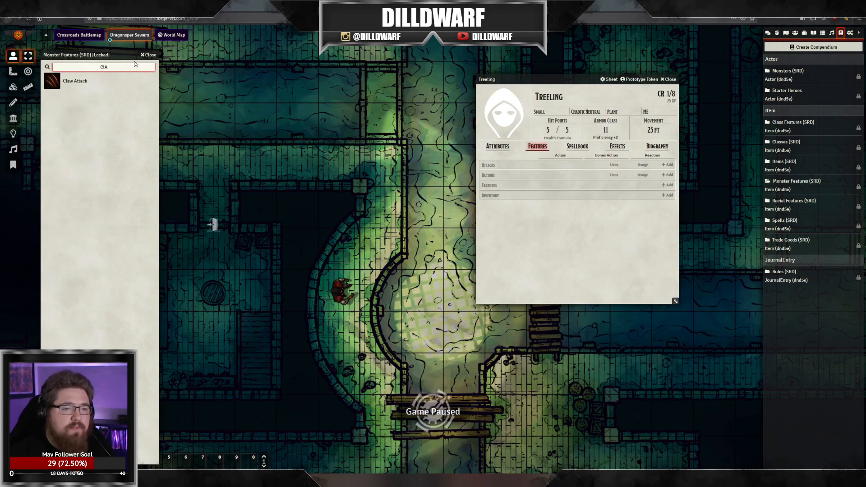
# Step: Search the monster features for "Claw", add Claw Attack to the Treeling's features and close the compendium
pyautogui.write('laq')
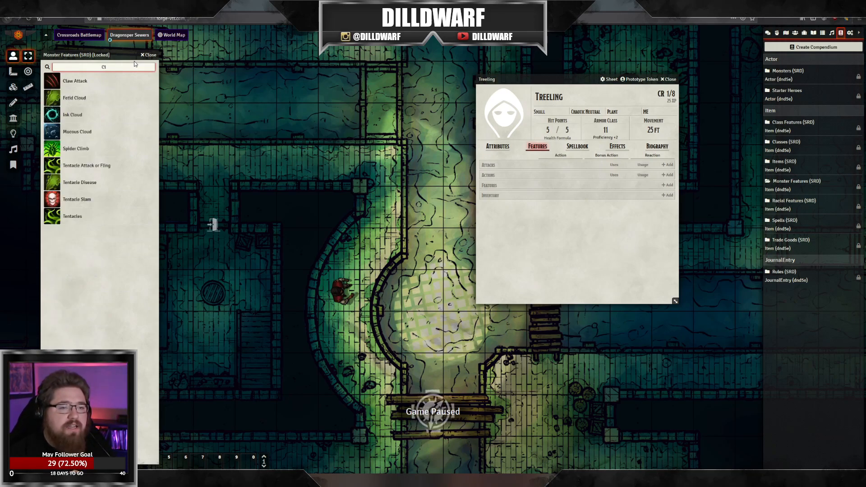
pyautogui.press('BackSpace')
pyautogui.write('w')
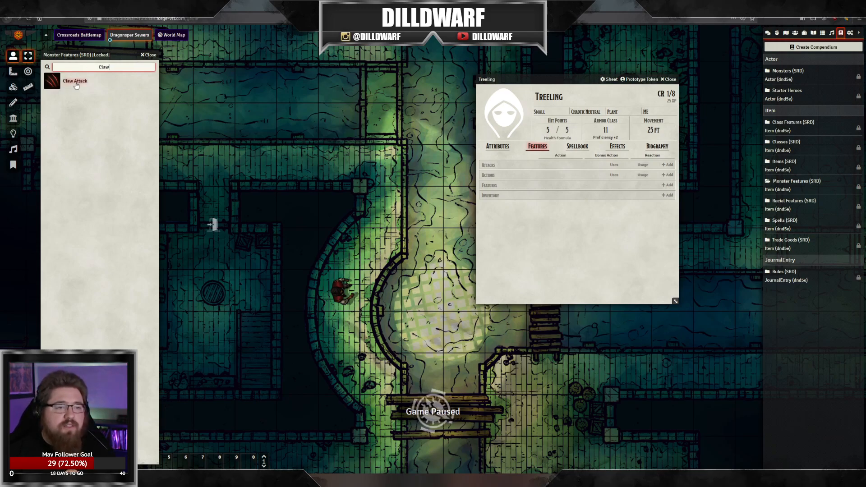
pyautogui.moveTo(77, 85); pyautogui.dragTo(530, 220)
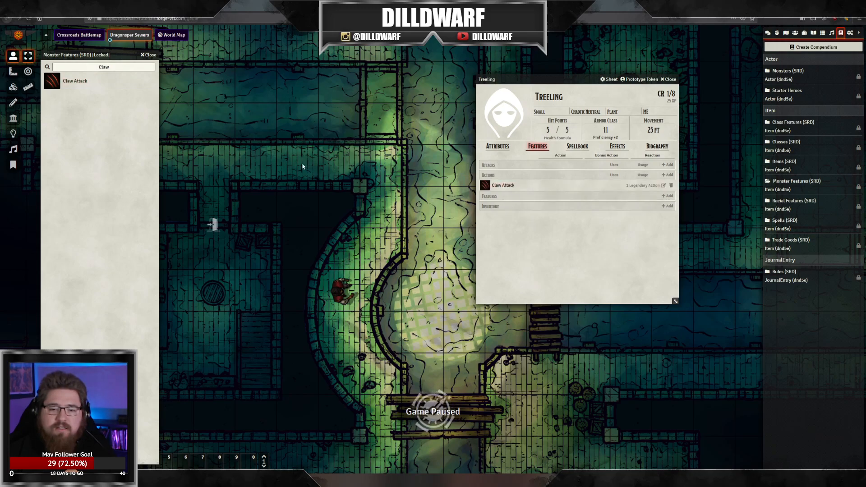
pyautogui.click(149, 55)
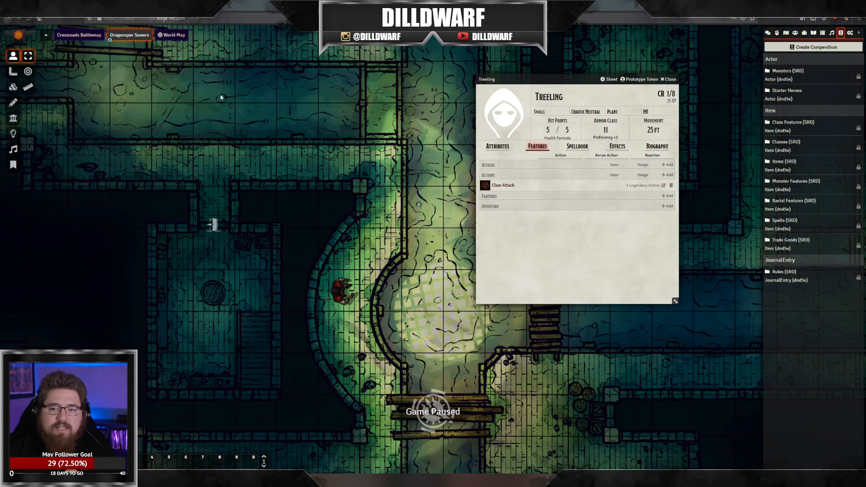
# Step: Inspect the Claw Attack feature's description and details, and delete the feature from the Treeling
pyautogui.click(663, 185)
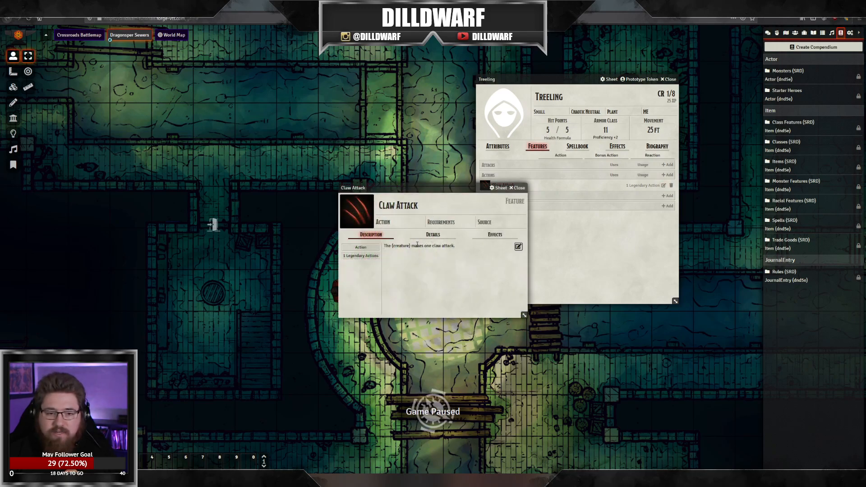
pyautogui.click(433, 235)
pyautogui.click(384, 235)
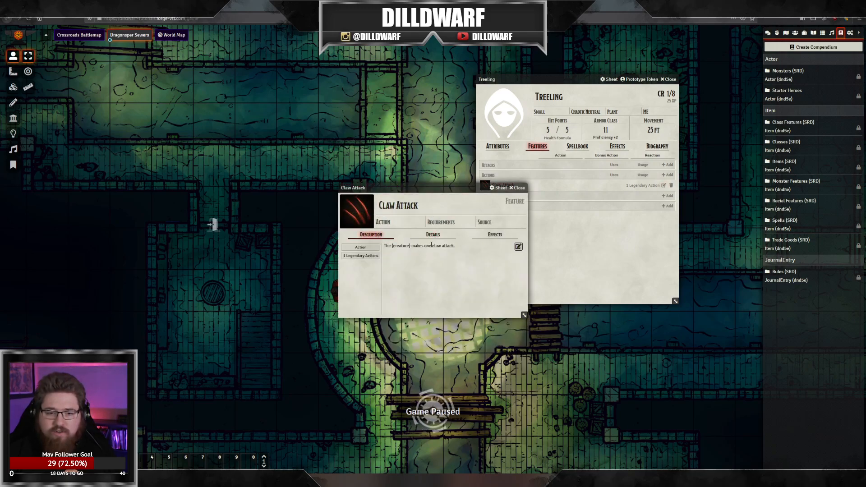
pyautogui.click(517, 187)
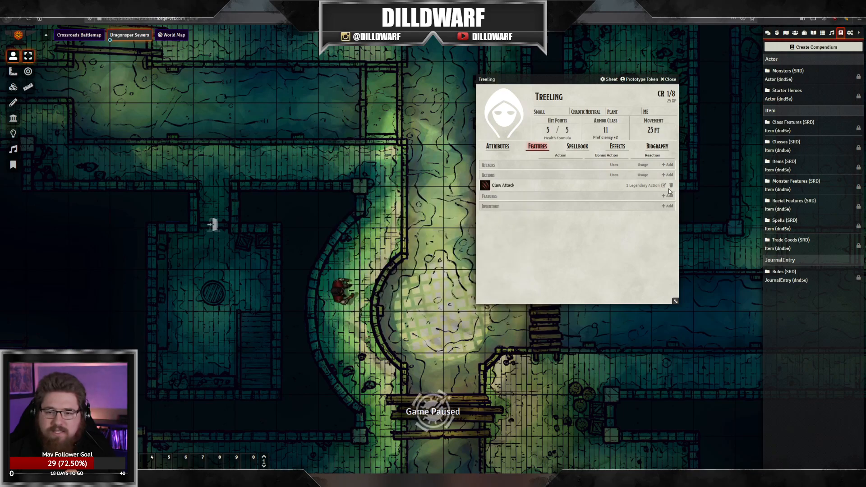
pyautogui.click(671, 185)
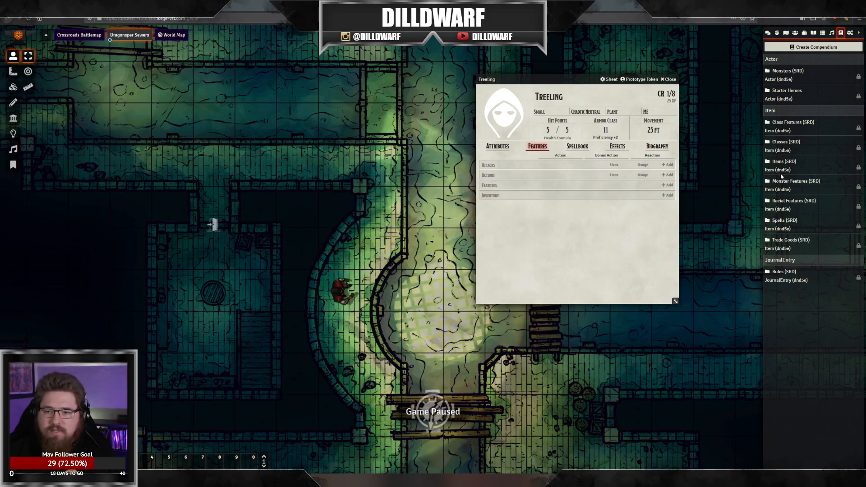
# Step: Search the Monster Features (SRD) compendium again for "claw", clear the search and close the compendium
pyautogui.click(785, 183)
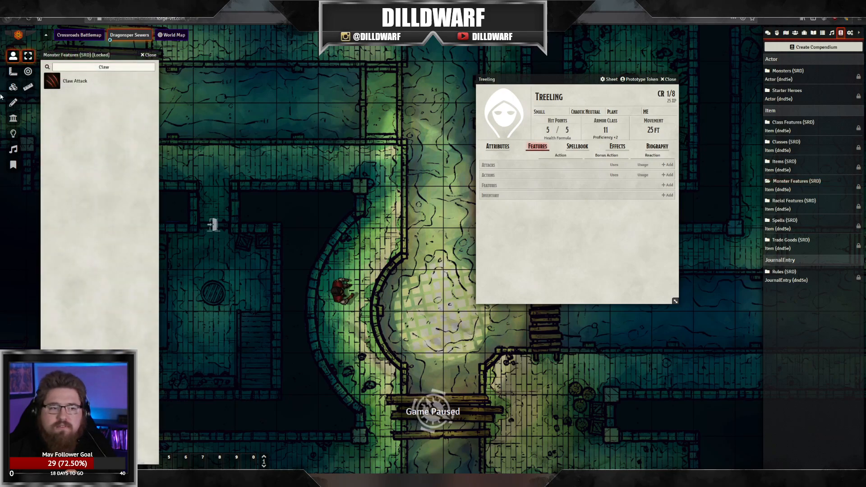
pyautogui.click(118, 69)
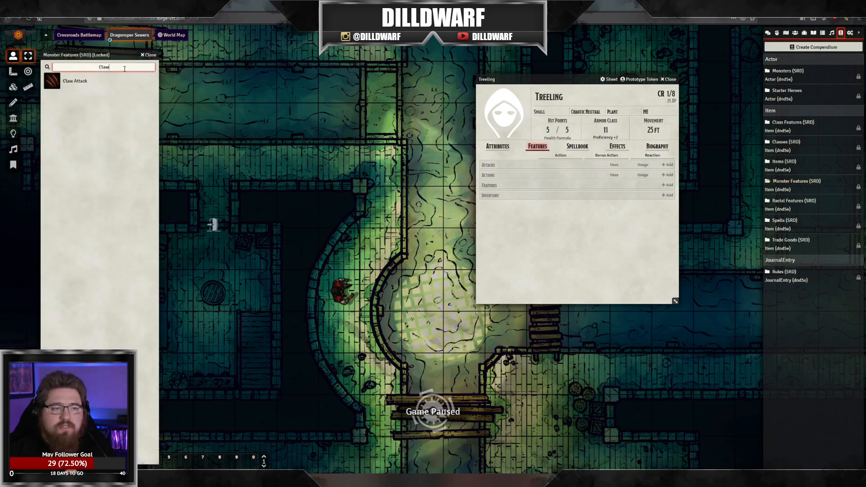
pyautogui.hotkey('ctrl', 'a')
pyautogui.press('BackSpace')
pyautogui.write('claw')
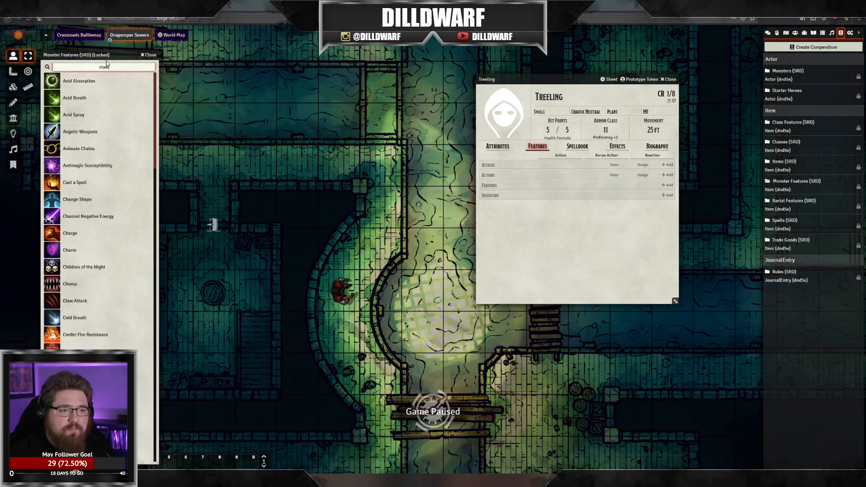
pyautogui.press('BackSpace')
pyautogui.press('BackSpace')
pyautogui.press('BackSpace')
pyautogui.press('BackSpace')
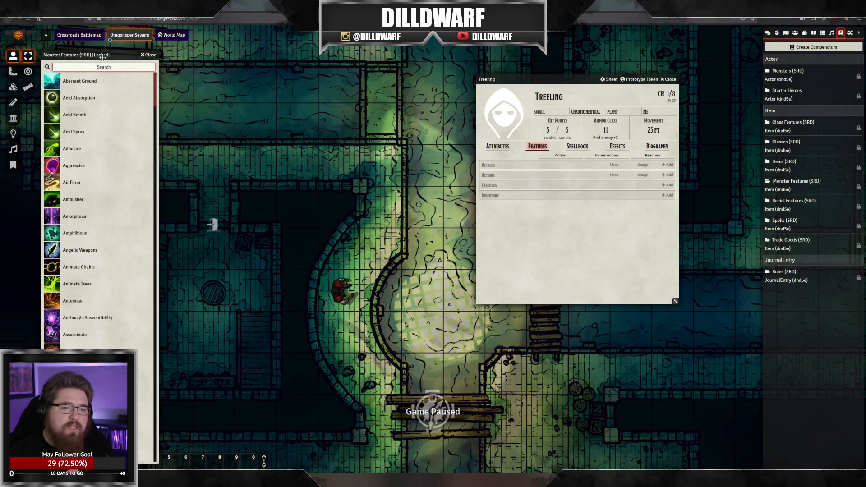
pyautogui.click(148, 55)
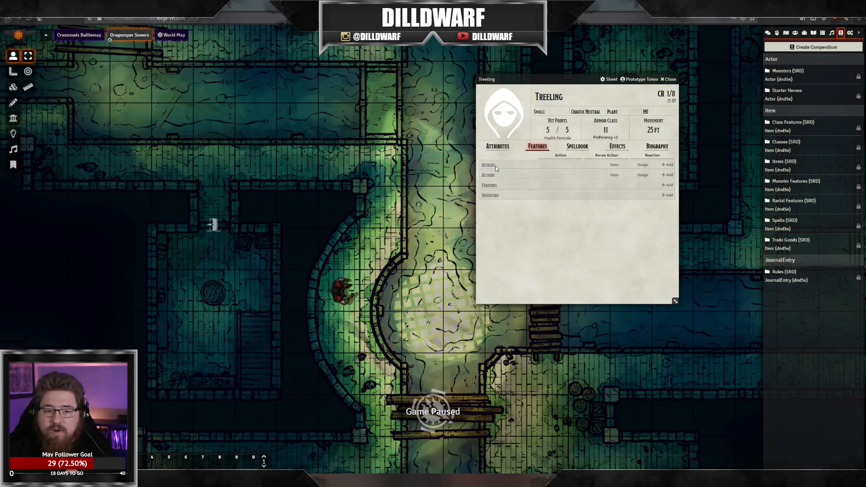
# Step: Add a new weapon to the Treeling's attacks and name it "Claw"
pyautogui.click(666, 165)
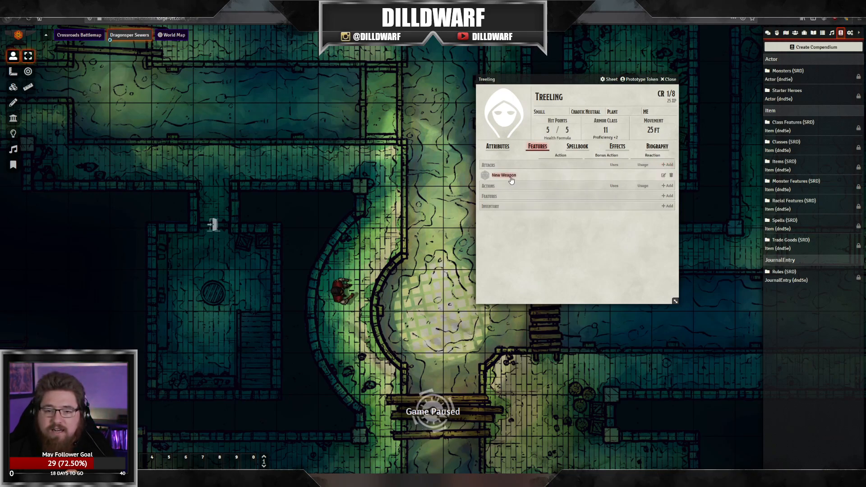
pyautogui.click(663, 175)
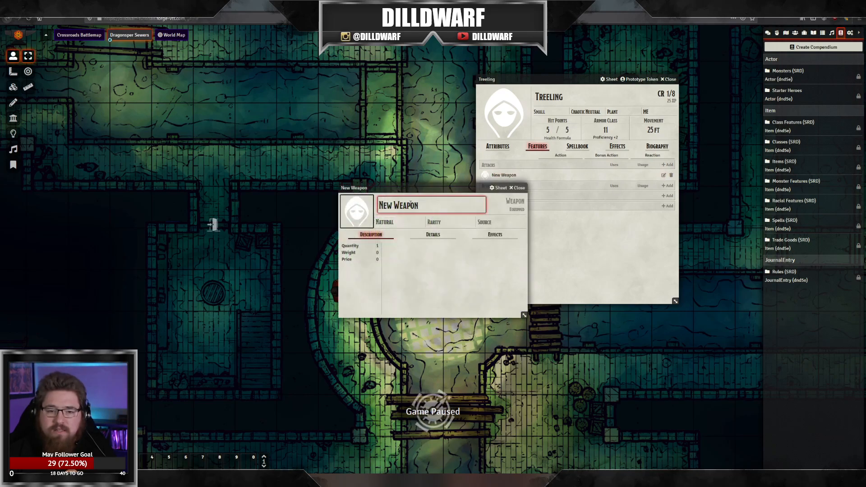
pyautogui.tripleClick(439, 207)
pyautogui.write('Claw')
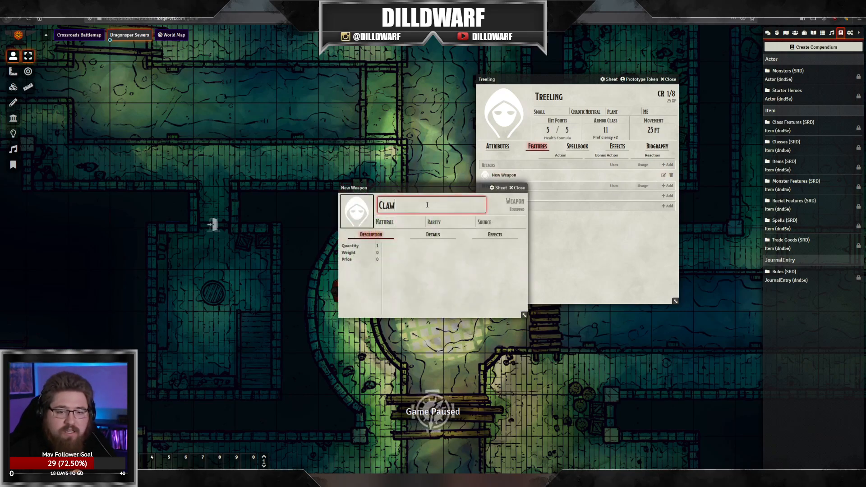
pyautogui.click(453, 253)
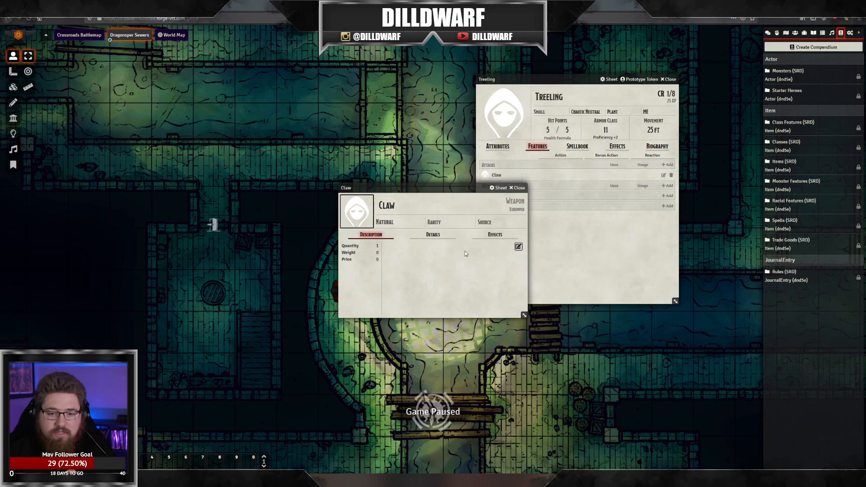
# Step: Check the Claw action in the stat block image and begin the weapon's description with "Melee Weapon Attack:" in italics
pyautogui.hotkey('alt', 'Tab')
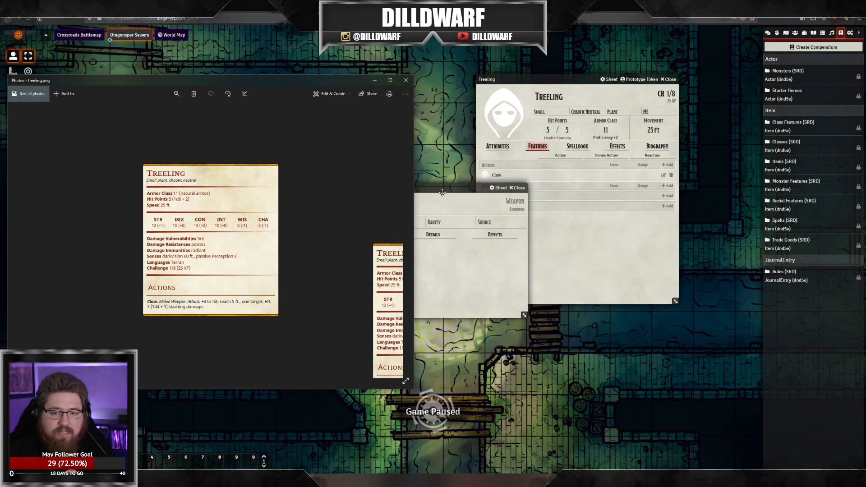
pyautogui.moveTo(283, 81); pyautogui.dragTo(276, 139)
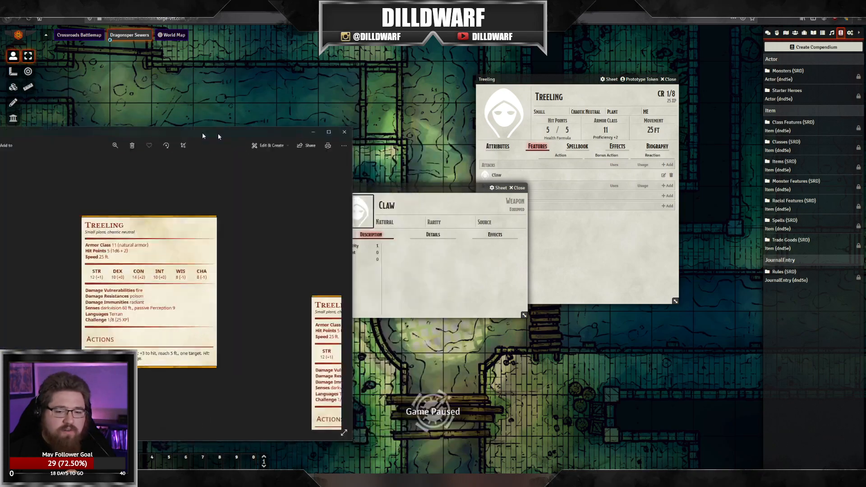
pyautogui.hotkey('alt', 'Tab')
pyautogui.moveTo(409, 253)
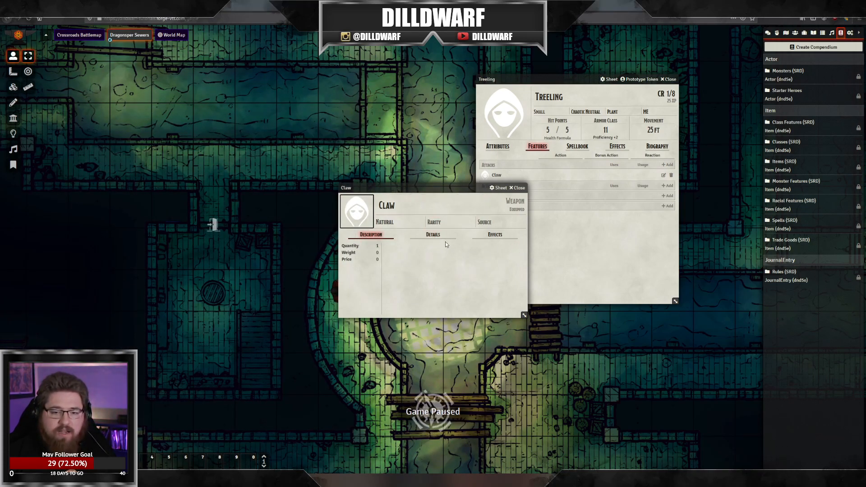
pyautogui.click(449, 257)
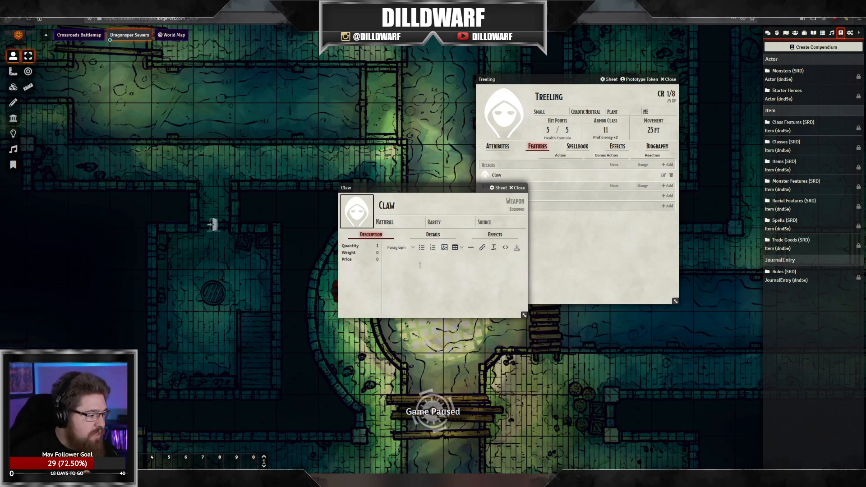
pyautogui.press('BackSpace')
pyautogui.hotkey('ctrl', 'i')
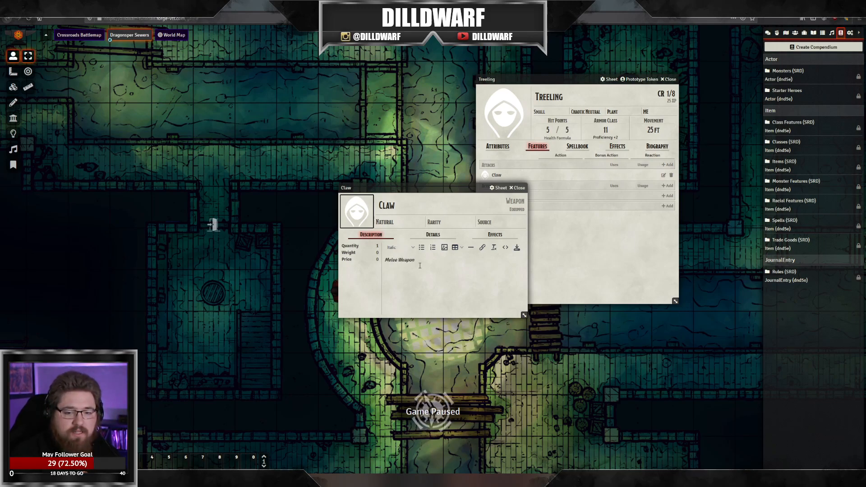
pyautogui.write('Melee Weapon Attaclk')
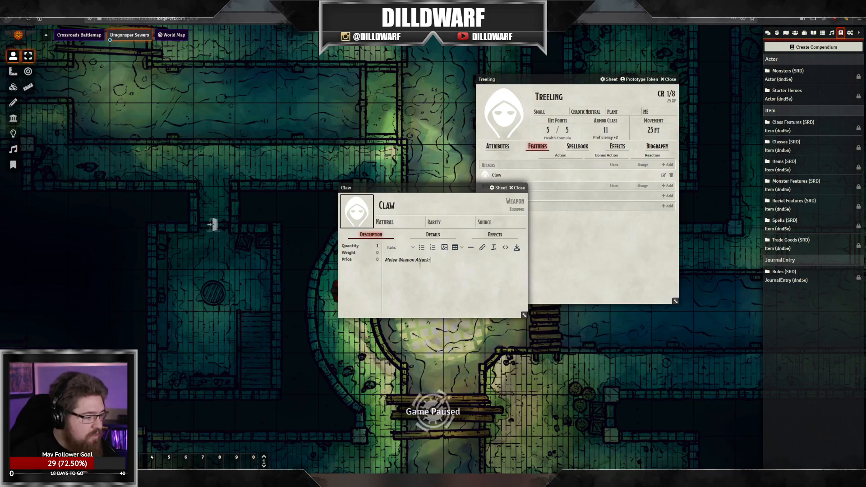
# Step: Complete the Claw description with "+3 to hit, reach 5 ft., one target. Hit: 3 (1d4 + 1) slashing damage.", italicizing "Hit:", and save it
pyautogui.hotkey('ctrl', 'i')
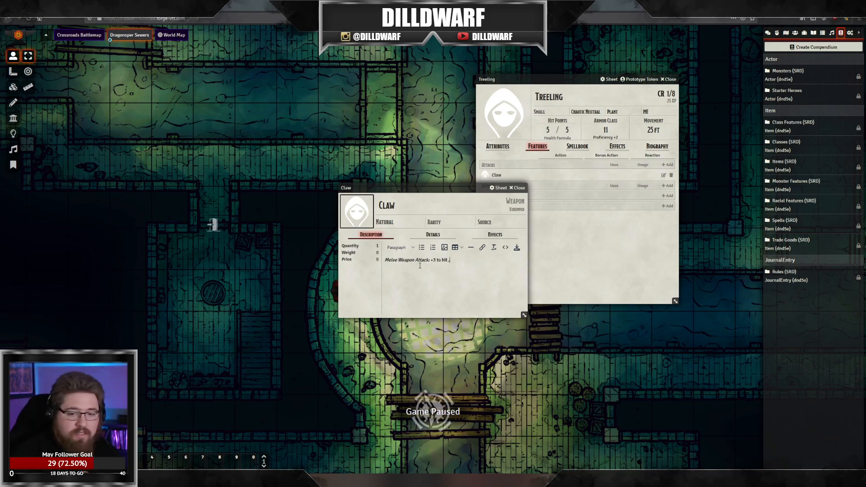
pyautogui.write('h')
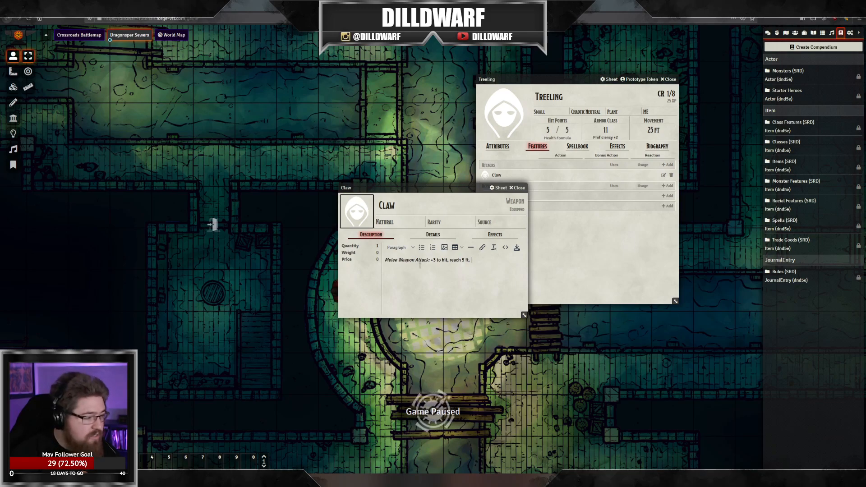
pyautogui.write('5 ft., one target.')
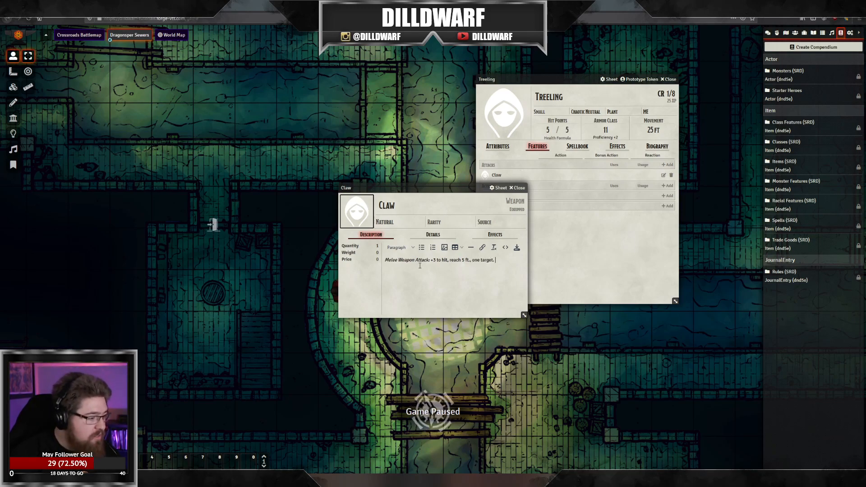
pyautogui.hotkey('ctrl', 'i')
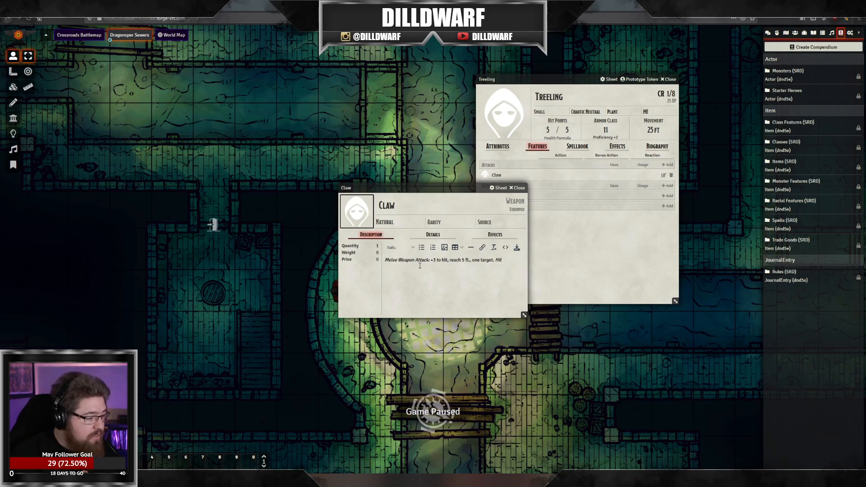
pyautogui.hotkey('ctrl', 'i')
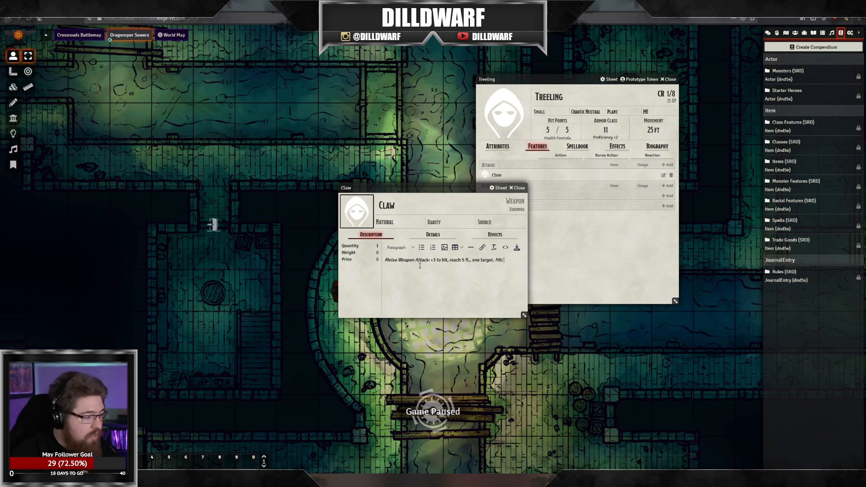
pyautogui.write('d4 + 1')
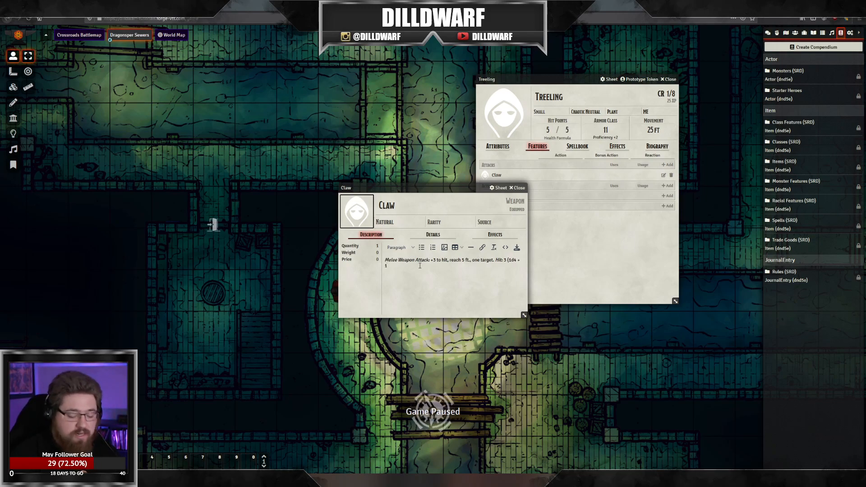
pyautogui.write(') slashing damage.')
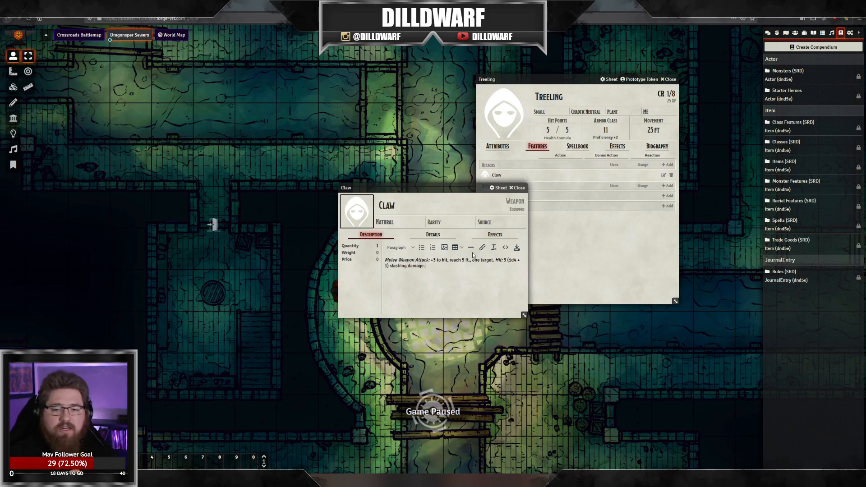
pyautogui.click(519, 248)
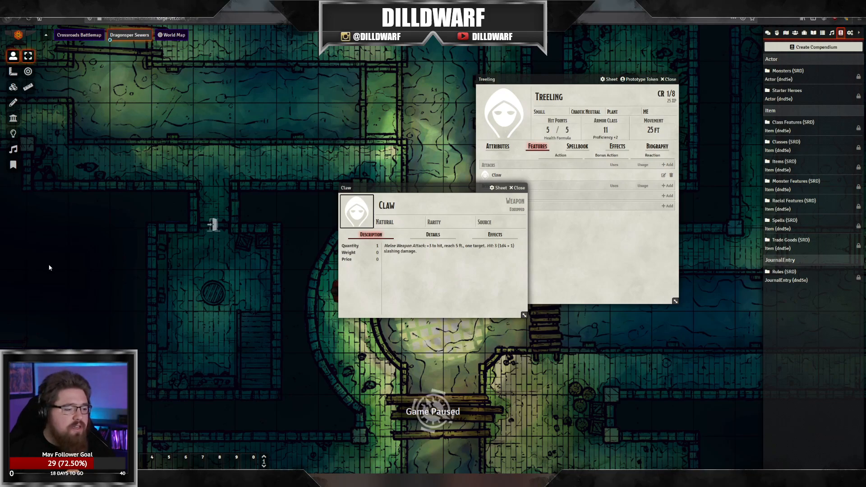
# Step: In the Claw's details, set the weapon type to Simple Melee and the activation cost to 1 Action
pyautogui.click(433, 234)
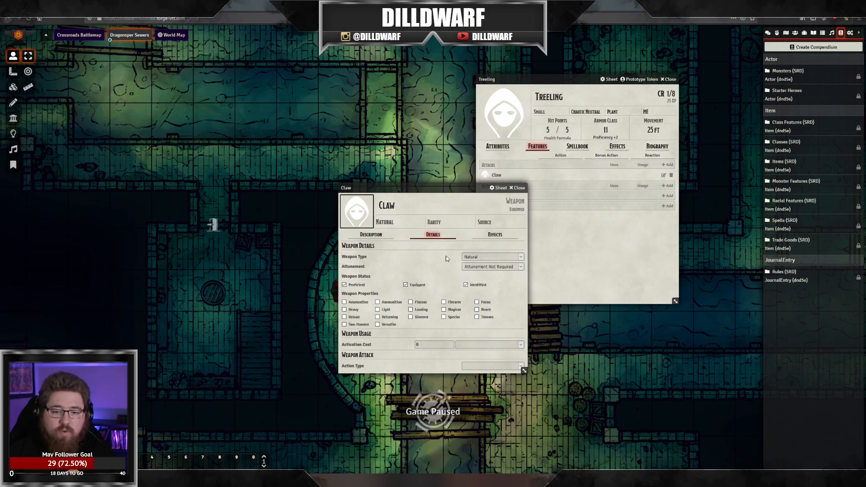
pyautogui.click(486, 258)
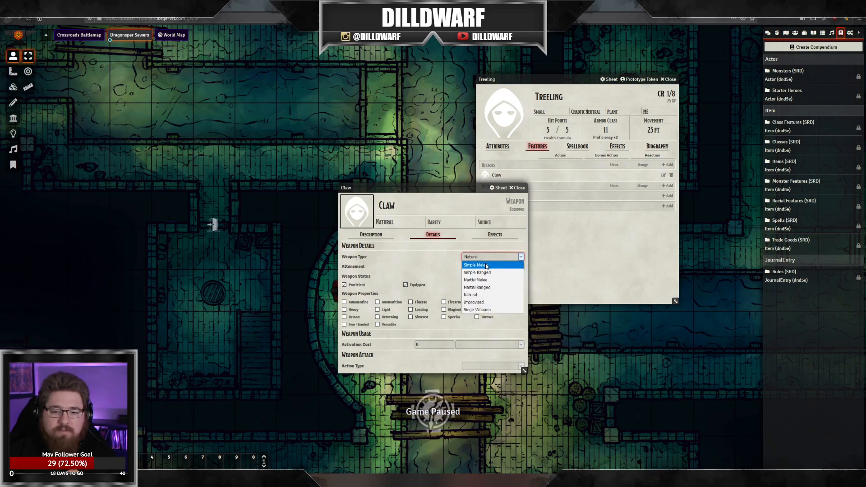
pyautogui.click(486, 264)
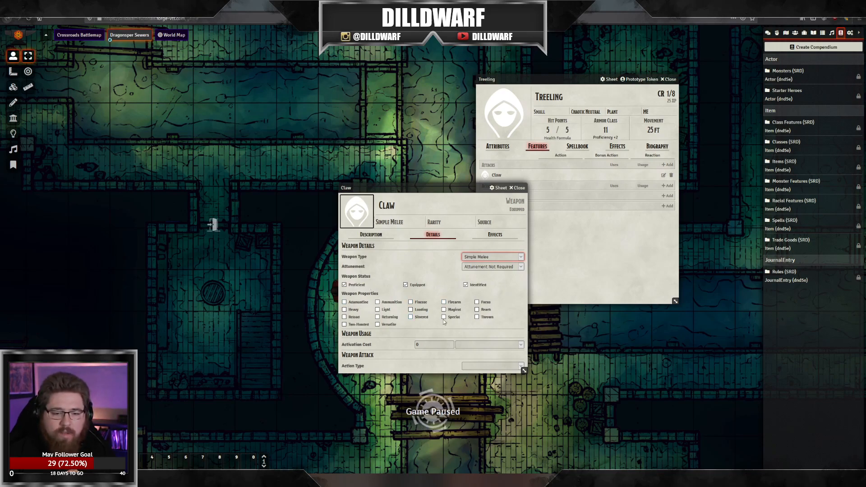
pyautogui.click(431, 344)
pyautogui.write('1')
pyautogui.click(470, 344)
pyautogui.click(463, 360)
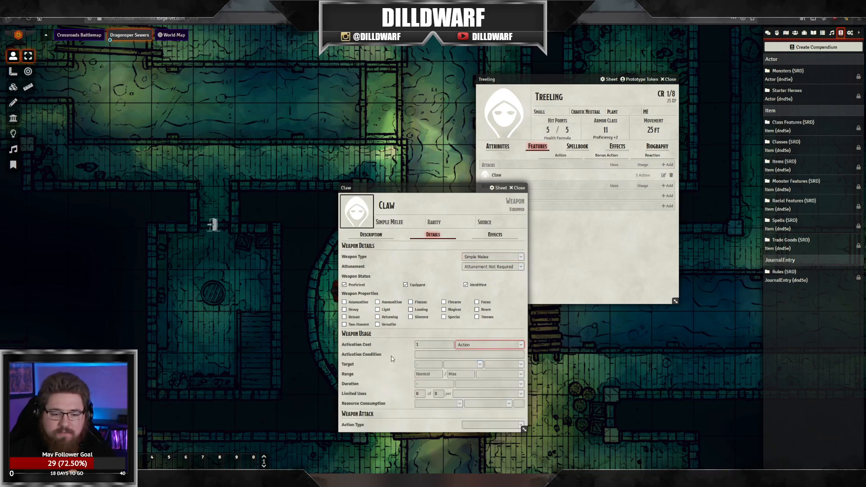
pyautogui.click(433, 355)
pyautogui.click(428, 366)
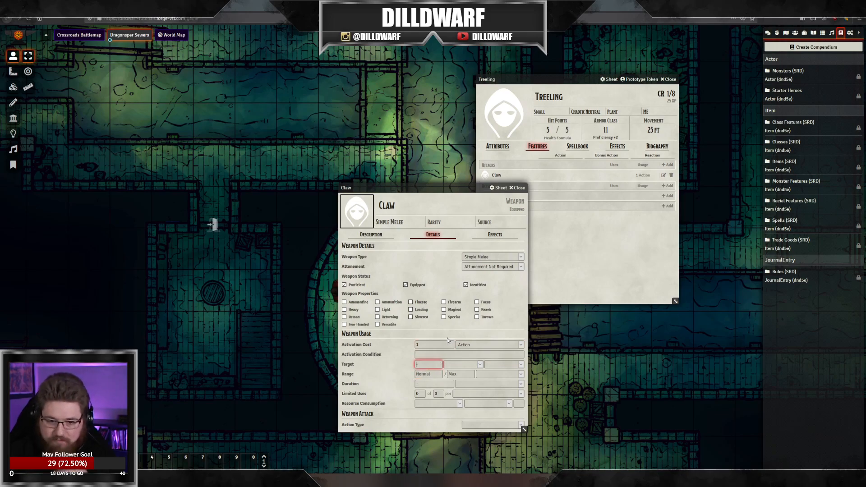
pyautogui.click(460, 364)
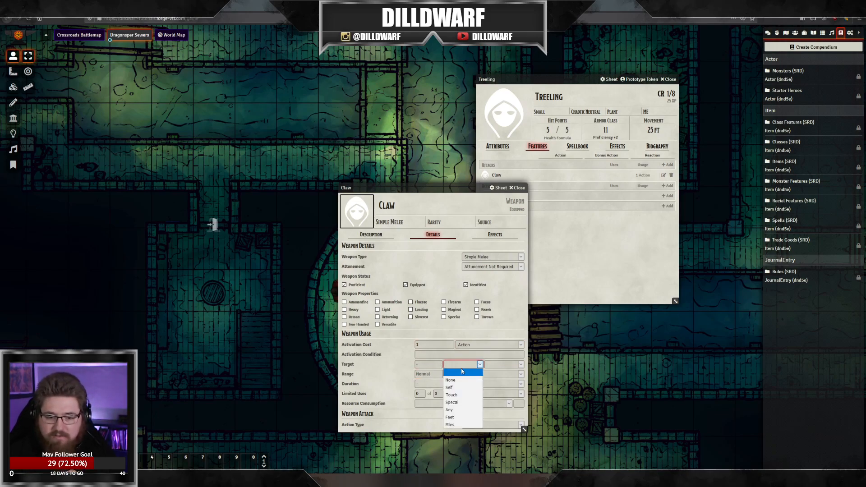
pyautogui.click(459, 418)
pyautogui.click(433, 366)
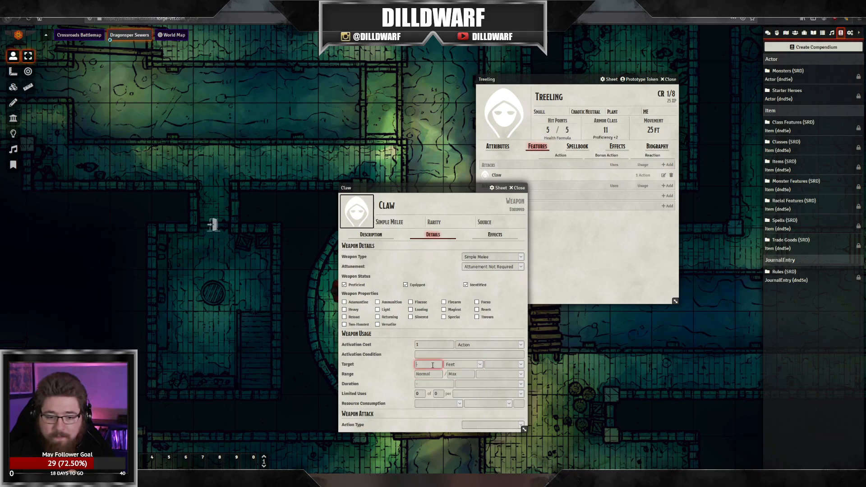
pyautogui.click(479, 364)
pyautogui.click(473, 370)
# Step: Set the Claw's target to 1 Enemy, leaving the target's distance unit blank
pyautogui.click(492, 365)
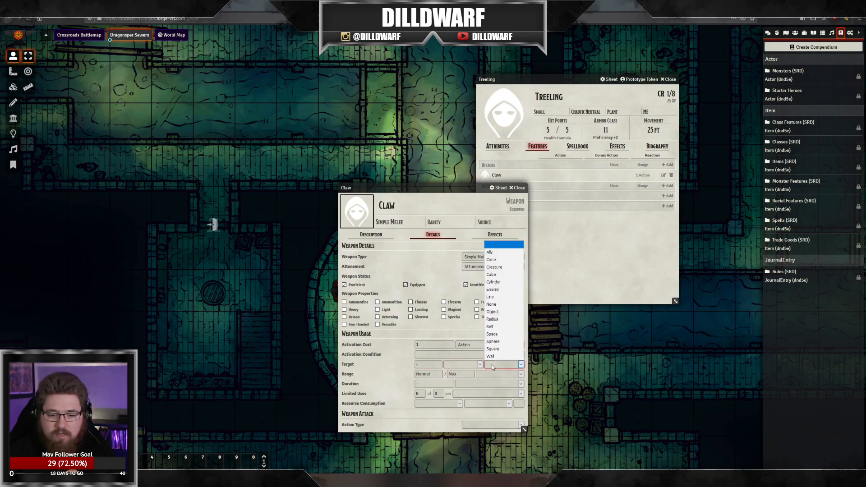
pyautogui.click(494, 267)
pyautogui.click(428, 364)
pyautogui.write('1')
pyautogui.click(502, 365)
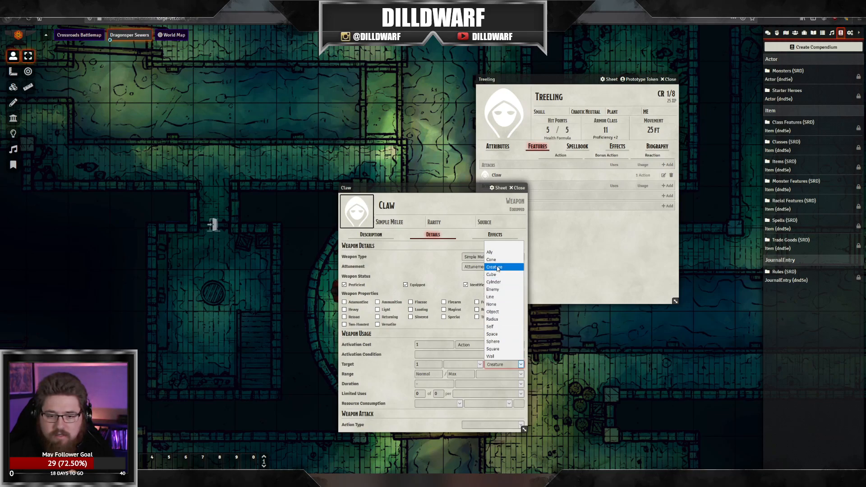
pyautogui.click(494, 290)
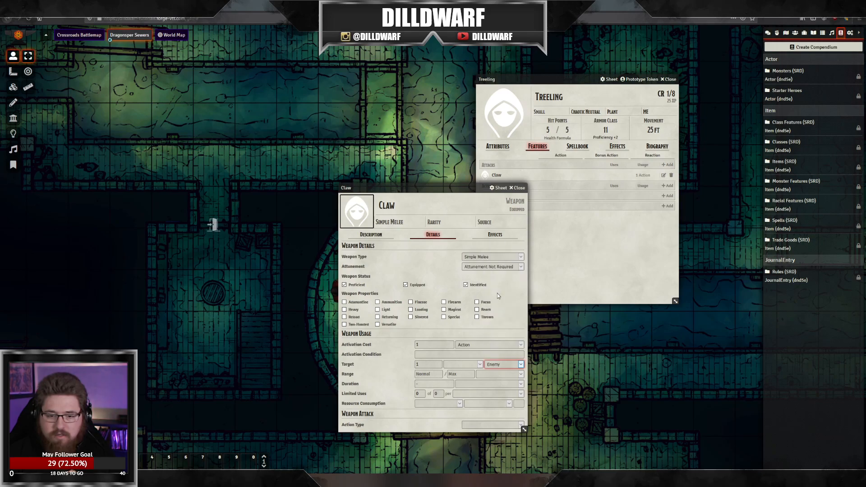
# Step: Set the Claw's normal range to 5 Feet
pyautogui.click(432, 374)
pyautogui.write('5')
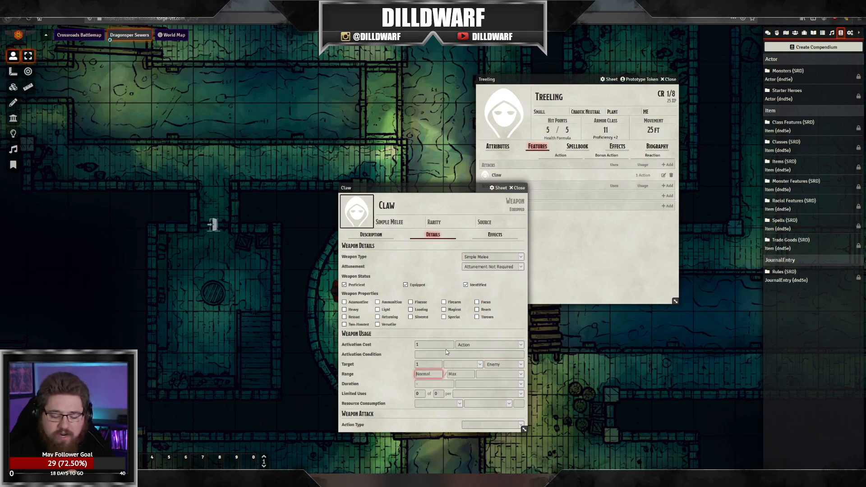
pyautogui.click(496, 374)
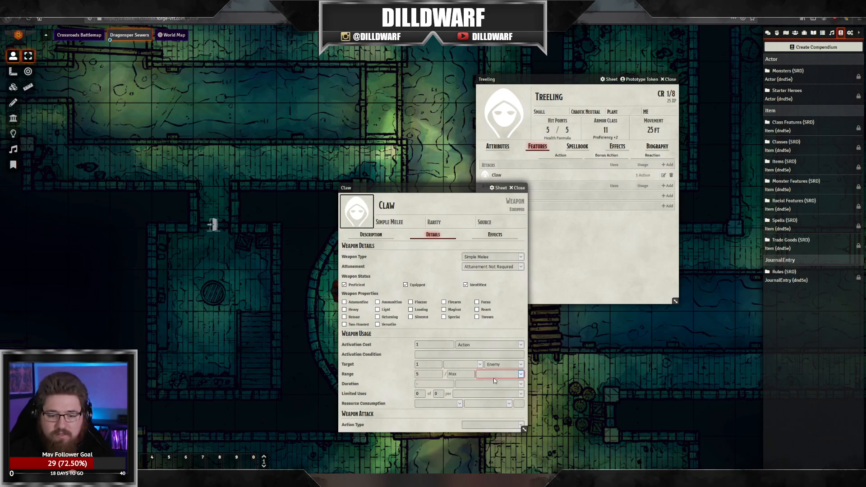
pyautogui.click(492, 427)
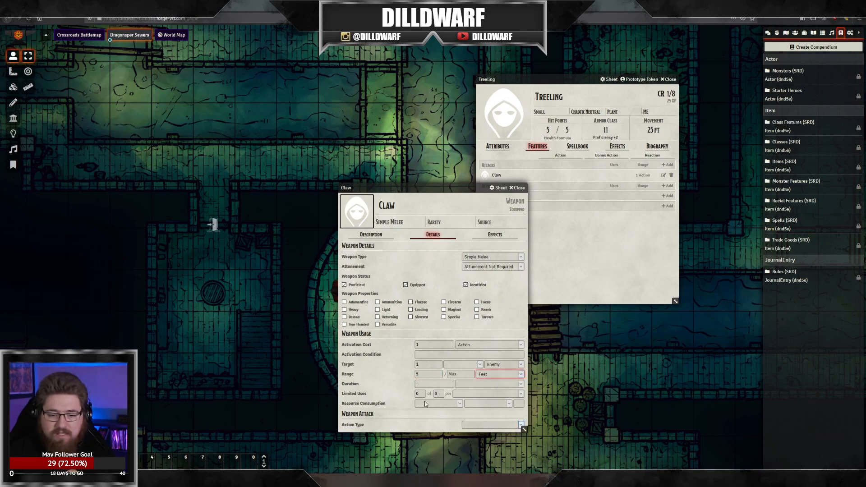
pyautogui.click(423, 383)
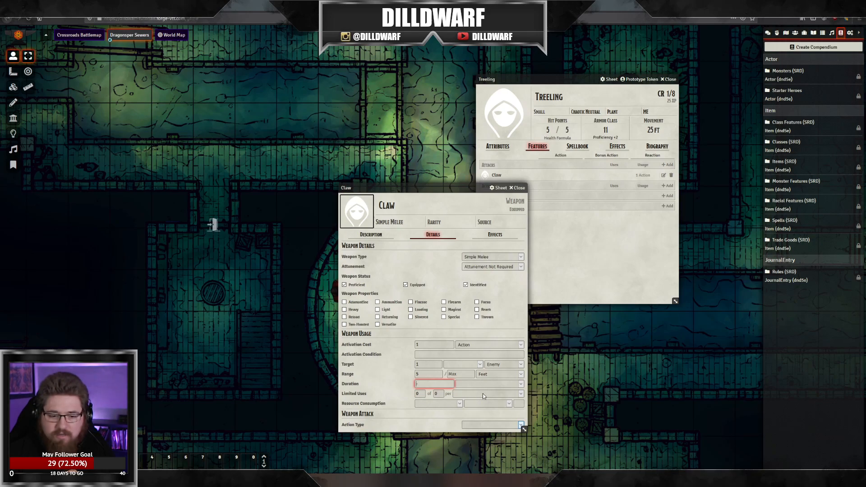
# Step: Set the Claw's action type to Melee Weapon Attack and its ability modifier to Strength
pyautogui.click(486, 426)
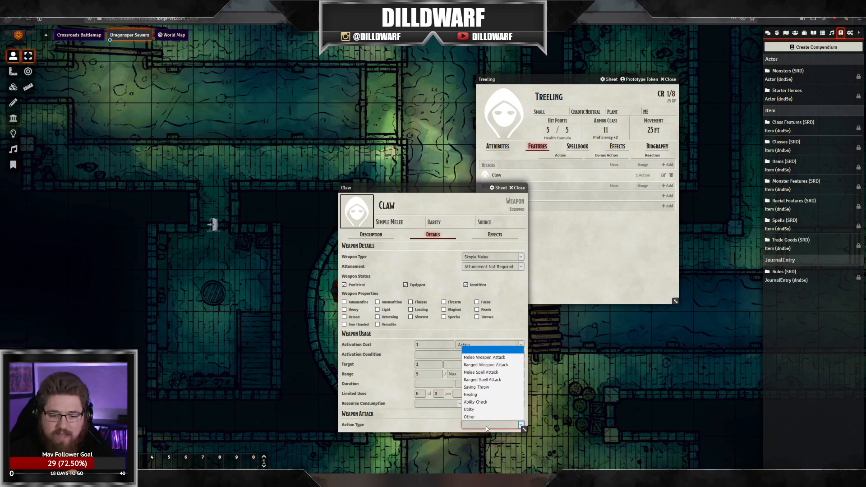
pyautogui.click(477, 358)
pyautogui.click(386, 343)
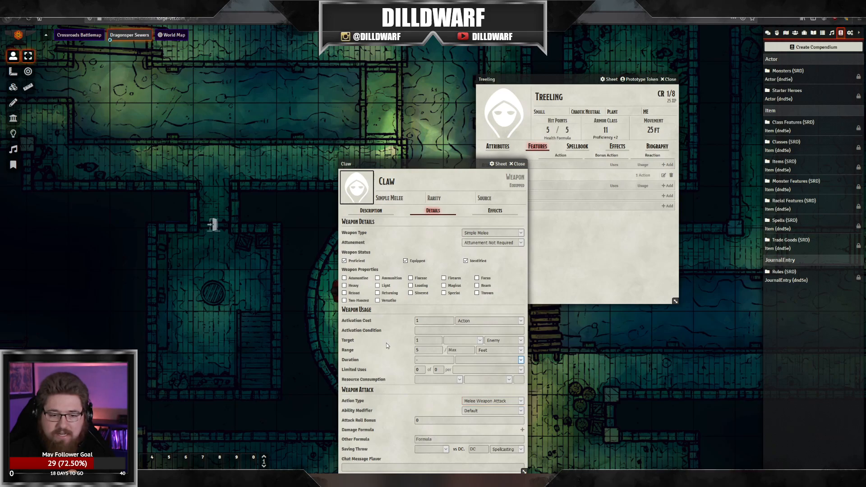
pyautogui.click(485, 411)
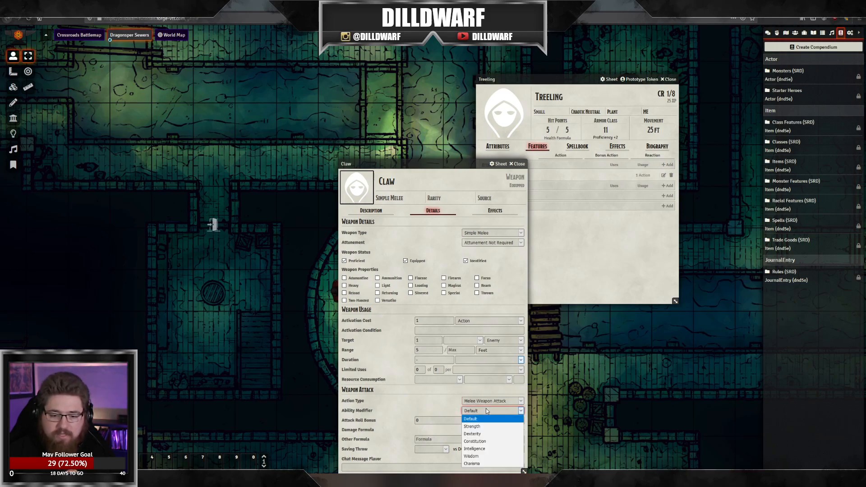
pyautogui.click(475, 426)
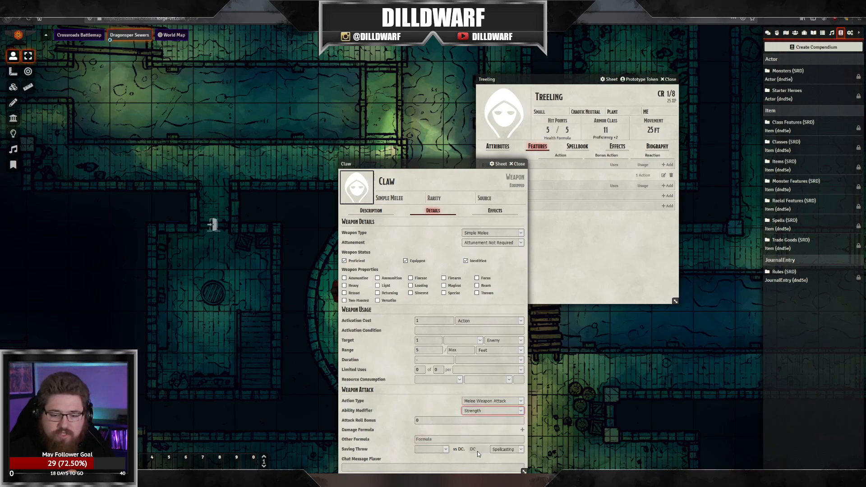
pyautogui.click(437, 421)
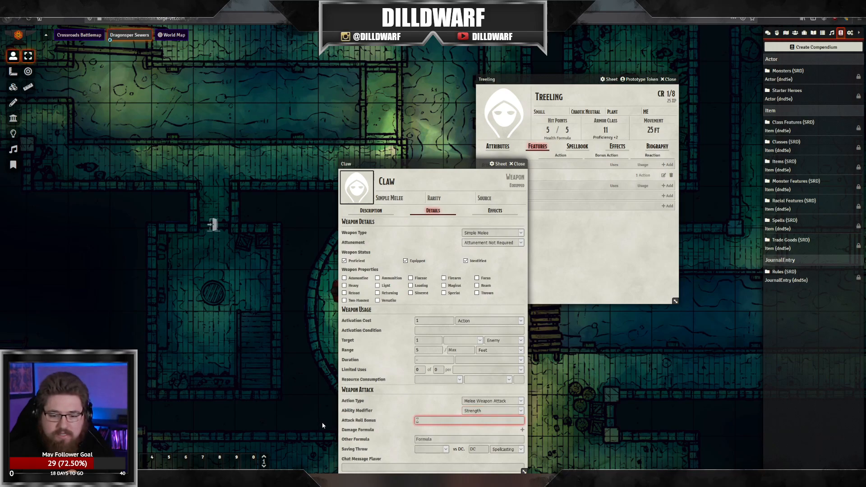
# Step: Add a damage formula of 1d4 with Slashing damage to the Claw, and reposition its sheet so all details are in view
pyautogui.click(521, 429)
pyautogui.click(438, 429)
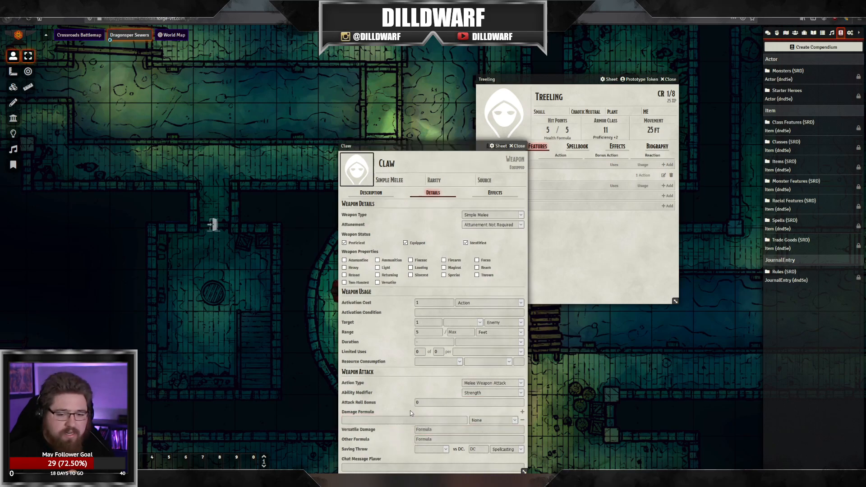
pyautogui.click(370, 192)
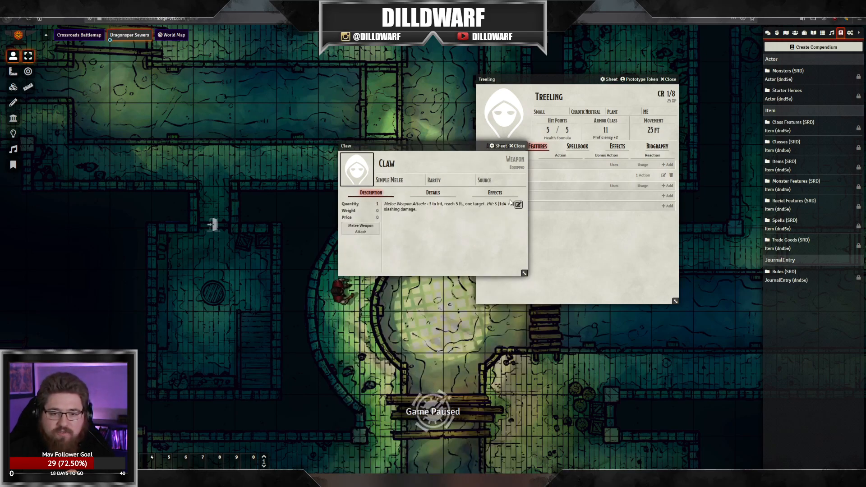
pyautogui.click(420, 193)
pyautogui.click(400, 419)
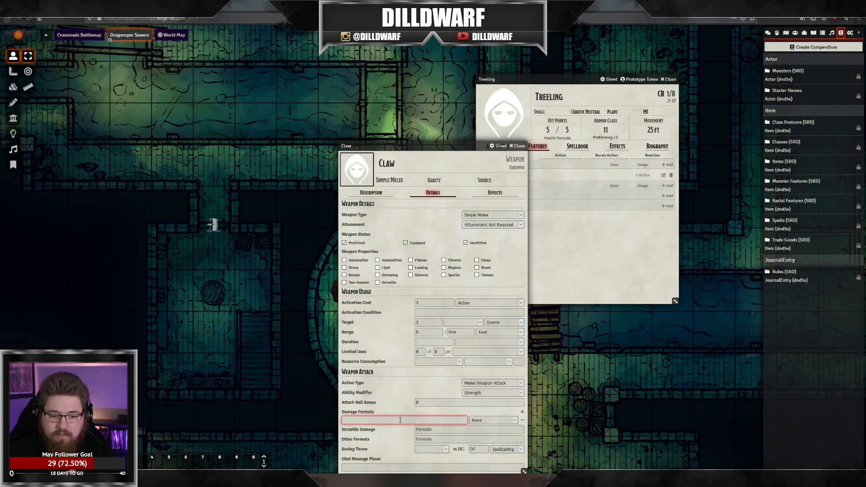
pyautogui.write('1d4')
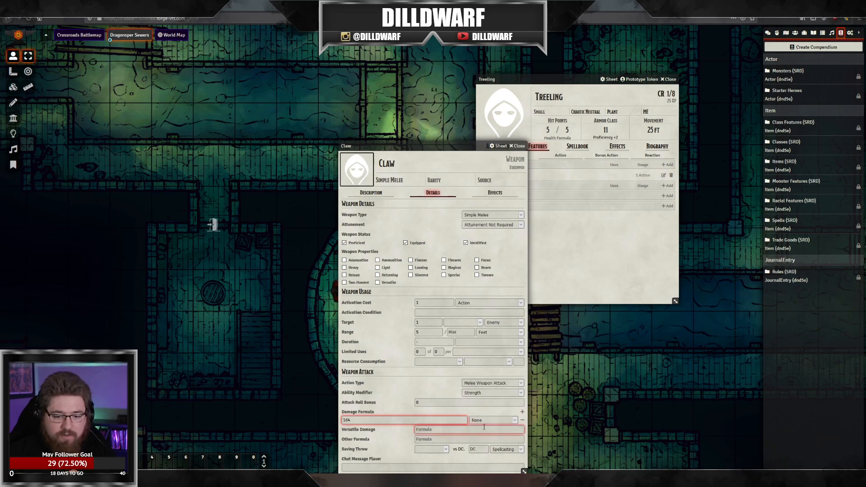
pyautogui.click(491, 420)
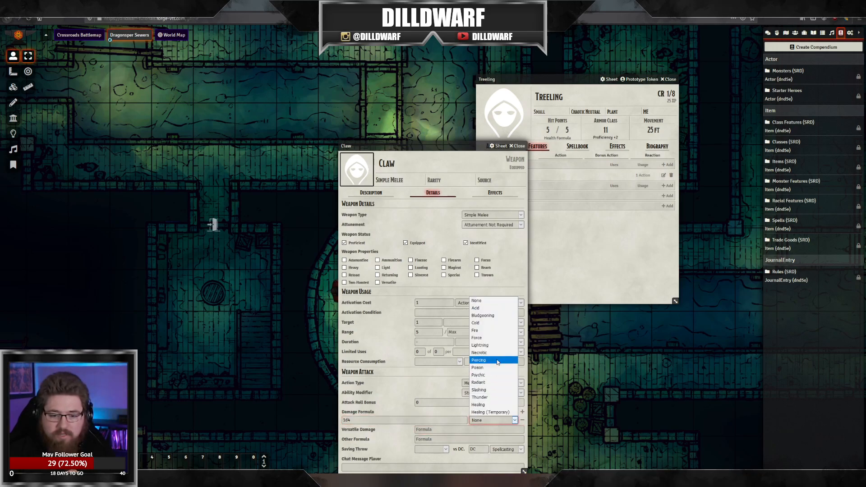
pyautogui.click(479, 389)
pyautogui.click(424, 429)
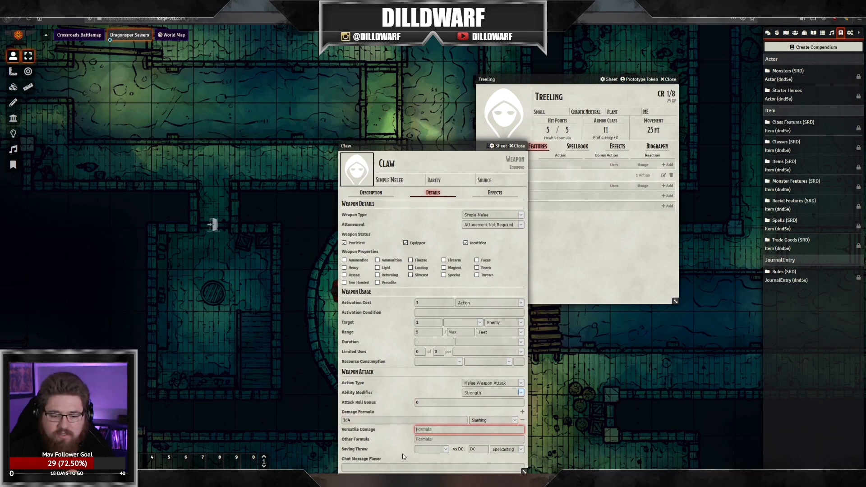
pyautogui.click(437, 467)
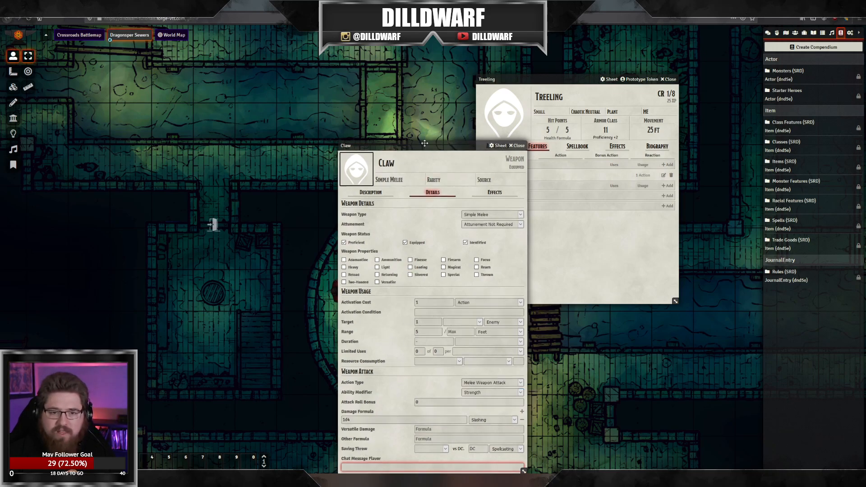
pyautogui.moveTo(424, 146); pyautogui.dragTo(410, 84)
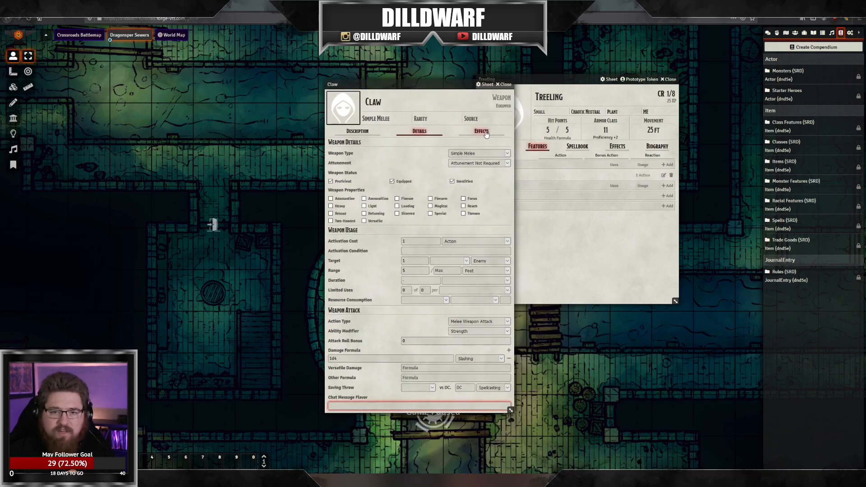
# Step: Set the Claw's source to ME, check its effects, and close the Claw sheet
pyautogui.click(481, 118)
pyautogui.write('ME')
pyautogui.hotkey('shift', 'Tab')
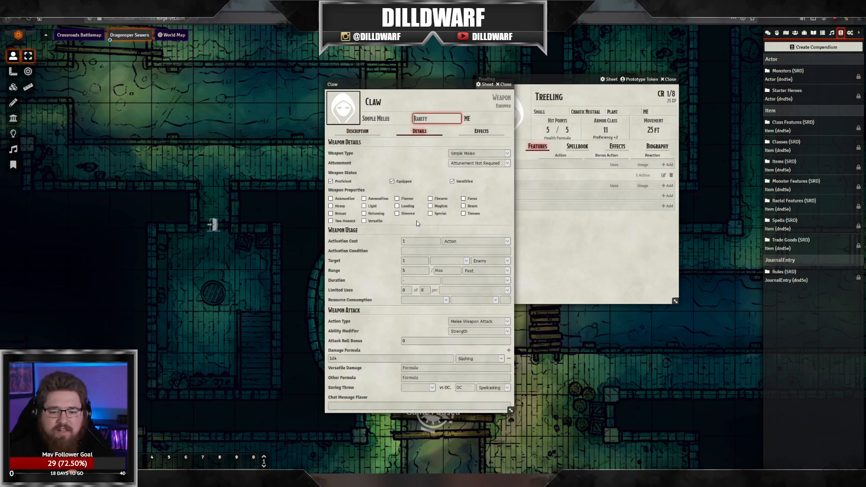
pyautogui.click(481, 132)
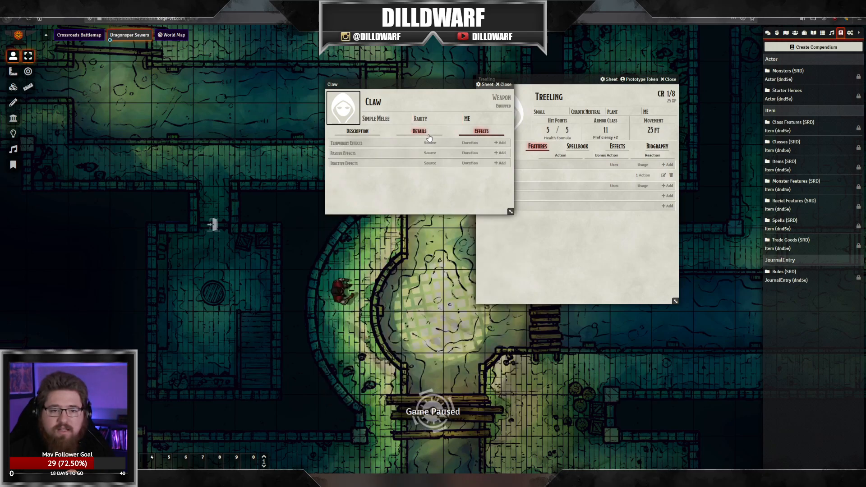
pyautogui.click(358, 132)
pyautogui.click(504, 84)
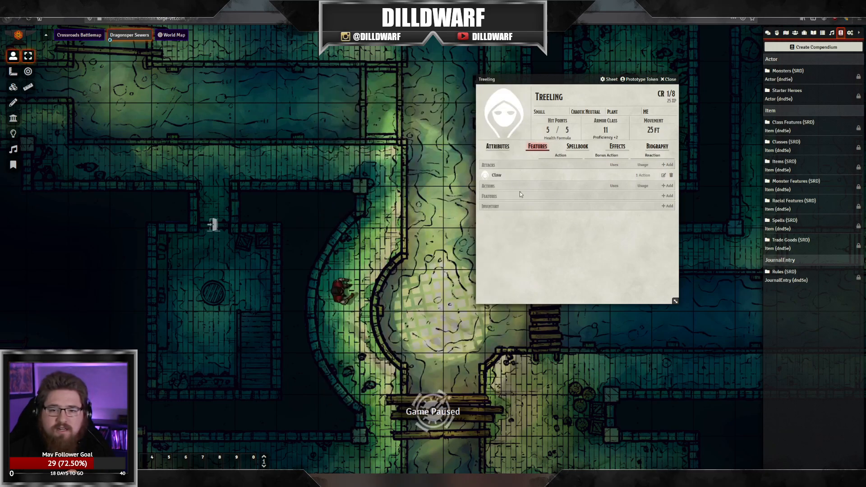
# Step: Show the Claw's card in the chat log and make a Normal attack roll as a Public Roll
pyautogui.click(767, 33)
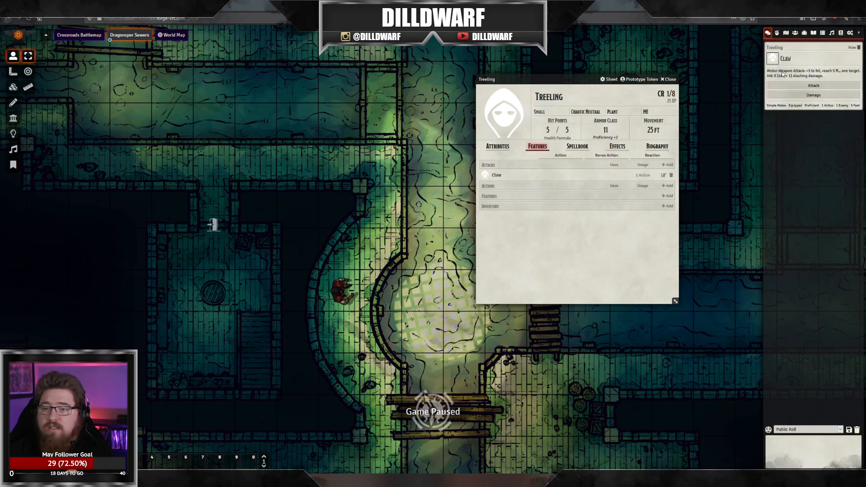
pyautogui.moveTo(820, 76); pyautogui.dragTo(772, 71)
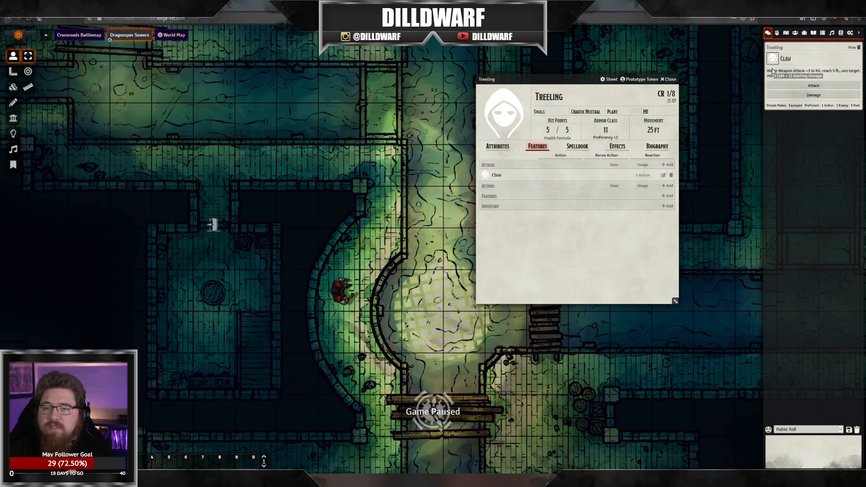
pyautogui.click(807, 86)
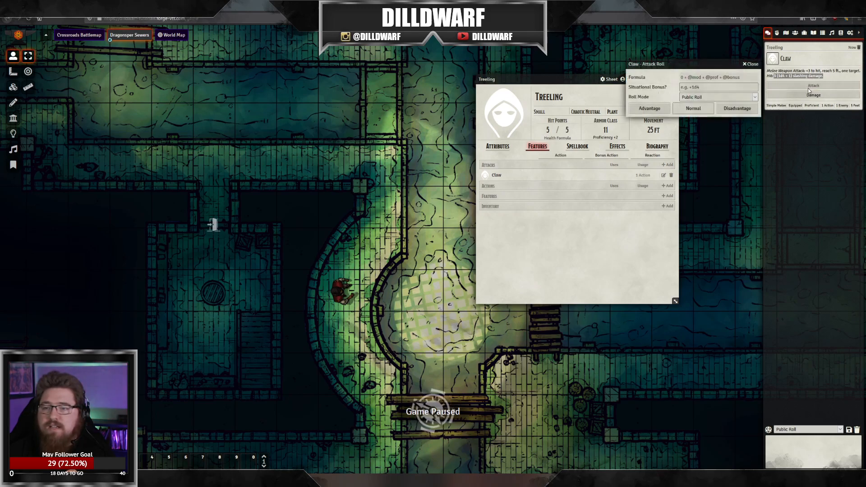
pyautogui.click(693, 109)
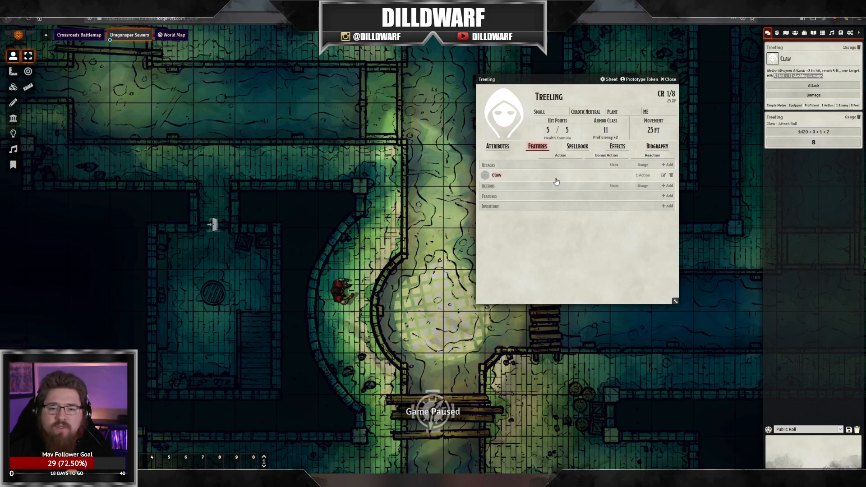
# Step: Reopen the Claw for editing and browse for its image in the systems/dnd5e/icons/skills folder of the user data
pyautogui.click(663, 175)
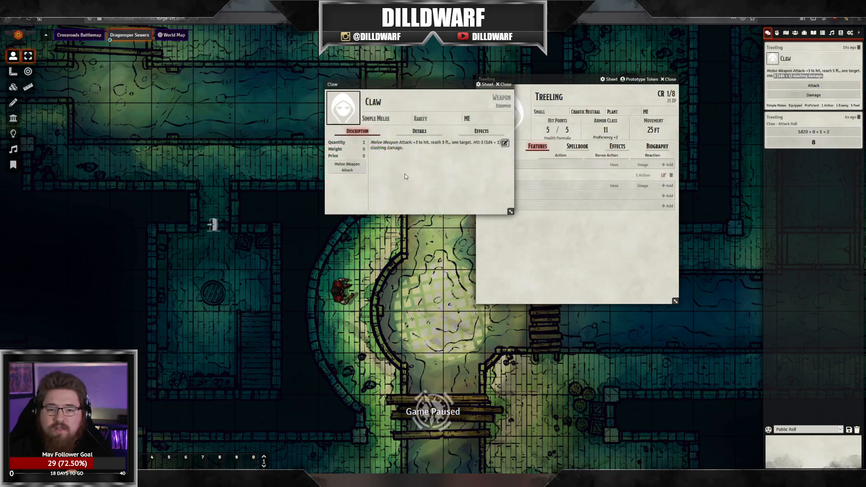
pyautogui.click(346, 112)
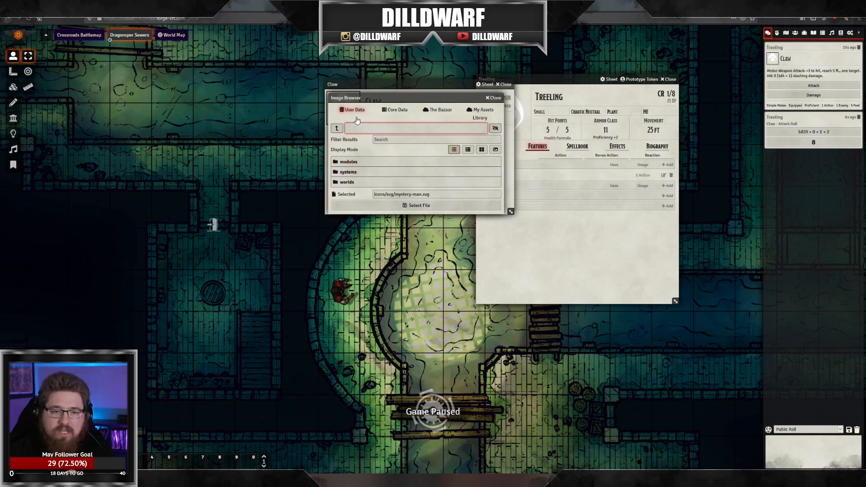
pyautogui.click(346, 108)
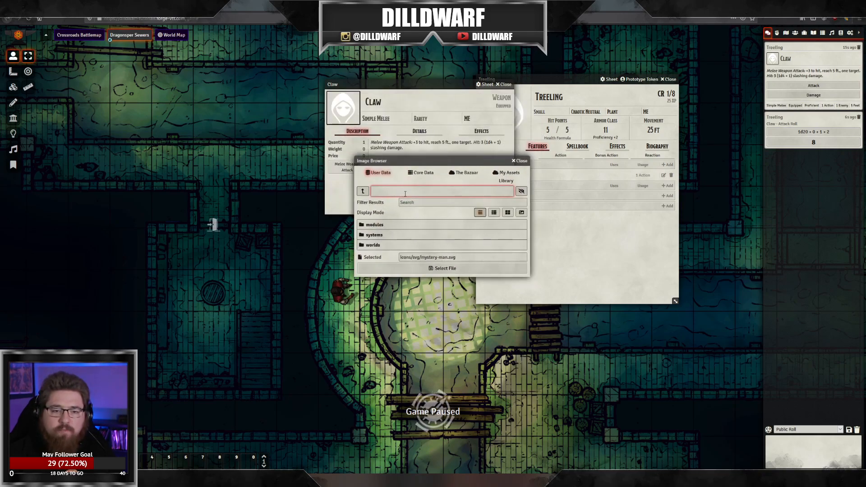
pyautogui.click(375, 235)
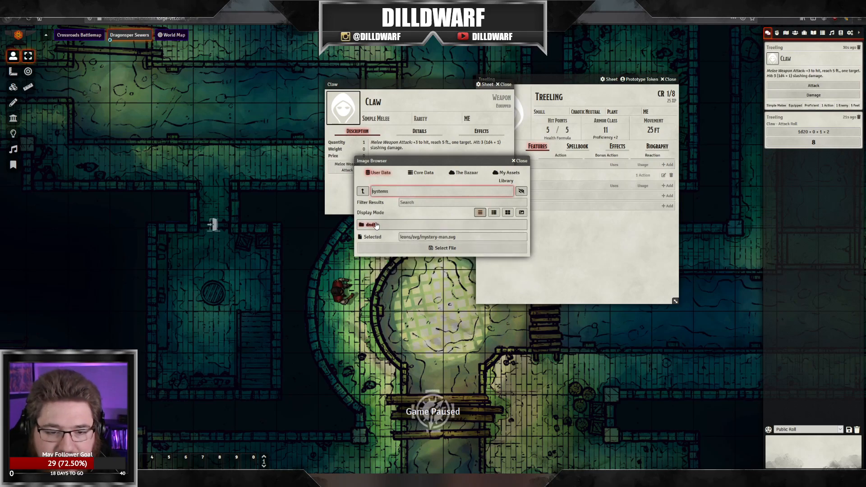
pyautogui.click(375, 225)
pyautogui.click(377, 235)
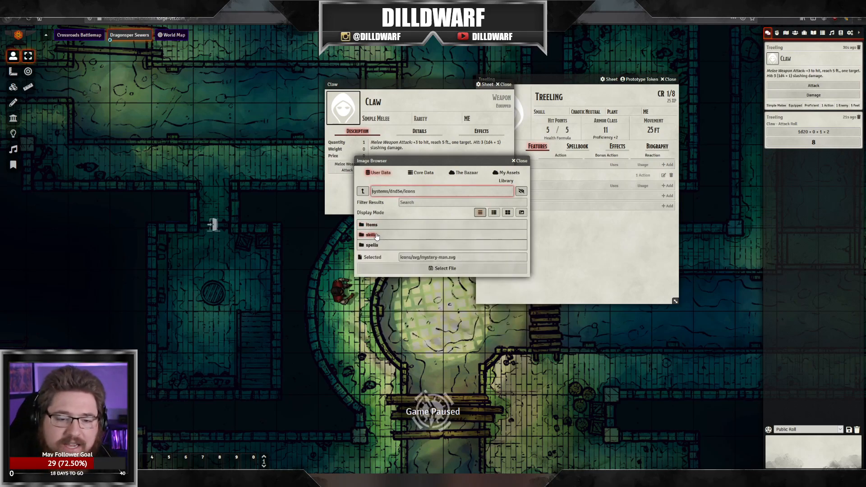
pyautogui.click(374, 235)
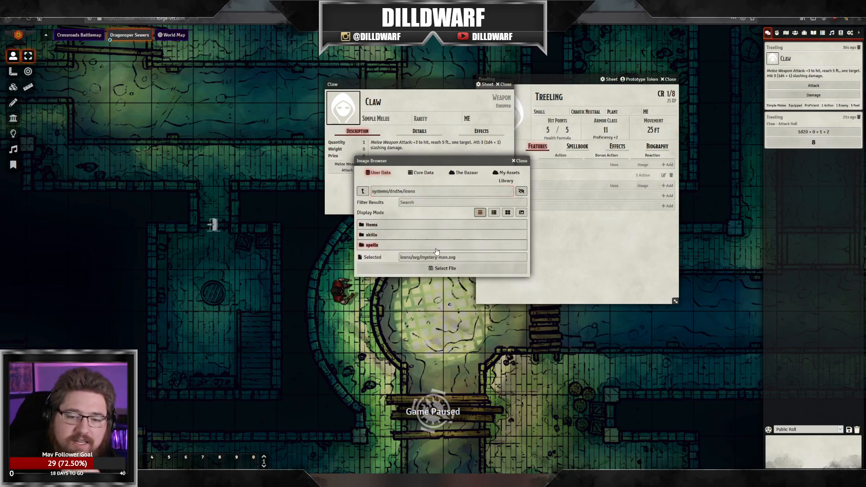
# Step: Display the skill icons as tiles and assign the red diagonal slash marks as the Claw's image
pyautogui.click(508, 213)
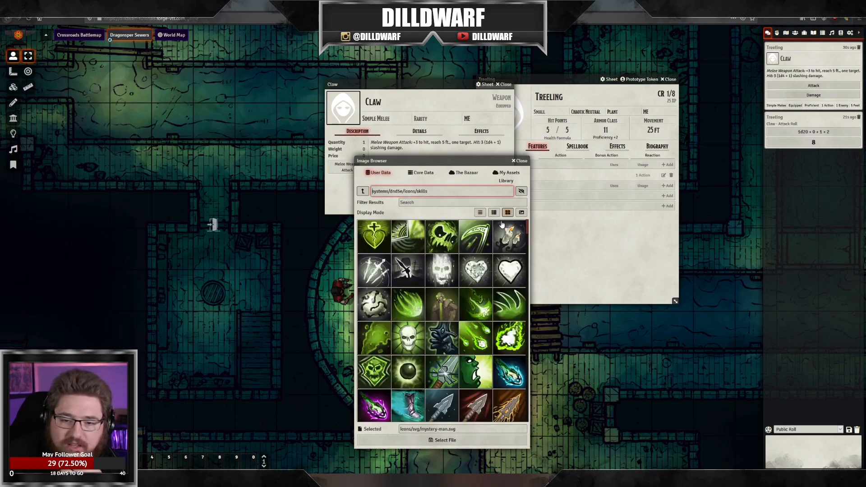
pyautogui.scroll(-3, 492, 284)
pyautogui.scroll(-15, 491, 283)
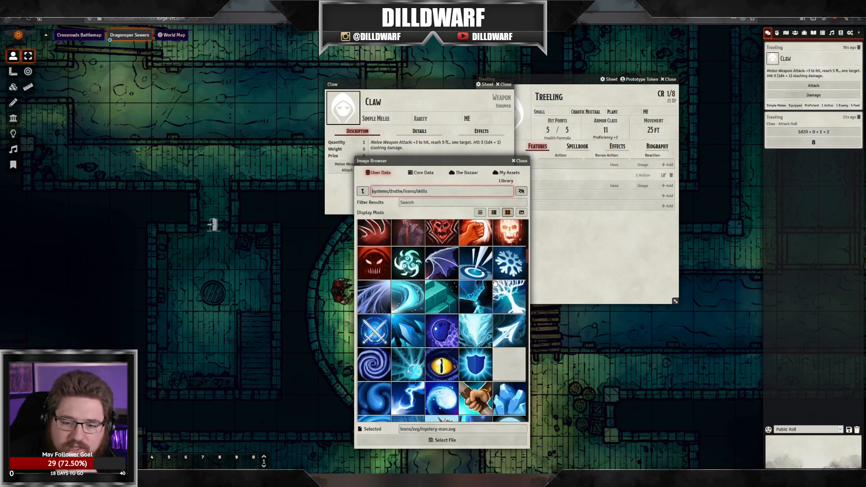
pyautogui.scroll(-15, 494, 279)
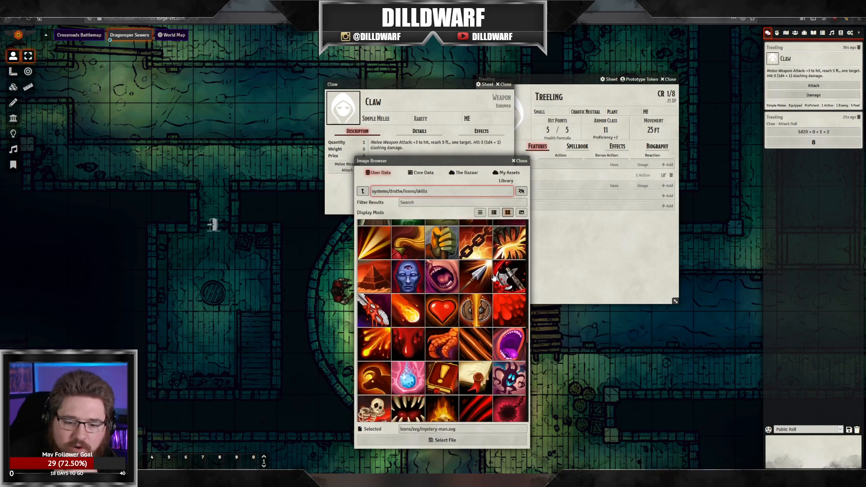
pyautogui.scroll(-3, 493, 277)
pyautogui.click(480, 276)
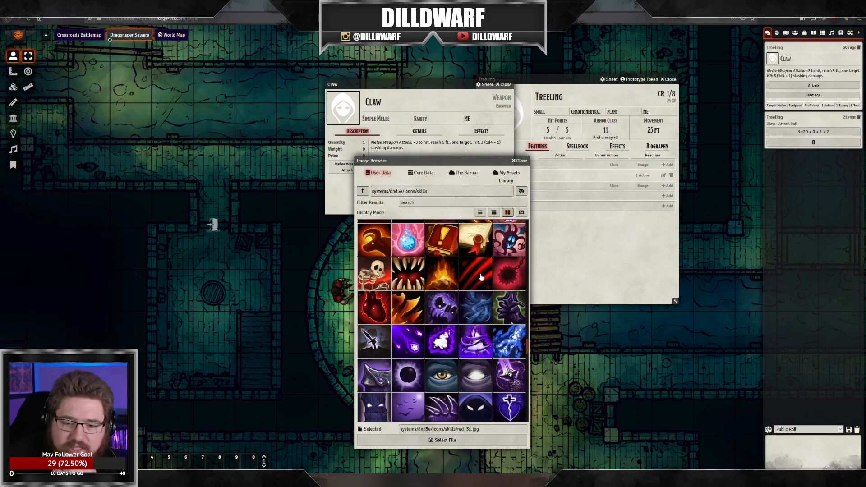
pyautogui.scroll(3, 475, 278)
pyautogui.click(476, 313)
pyautogui.scroll(-3, 453, 345)
pyautogui.click(472, 351)
pyautogui.click(445, 440)
# Step: Close the Claw sheet and post the Claw with its new icon to the chat
pyautogui.moveTo(391, 85); pyautogui.dragTo(358, 117)
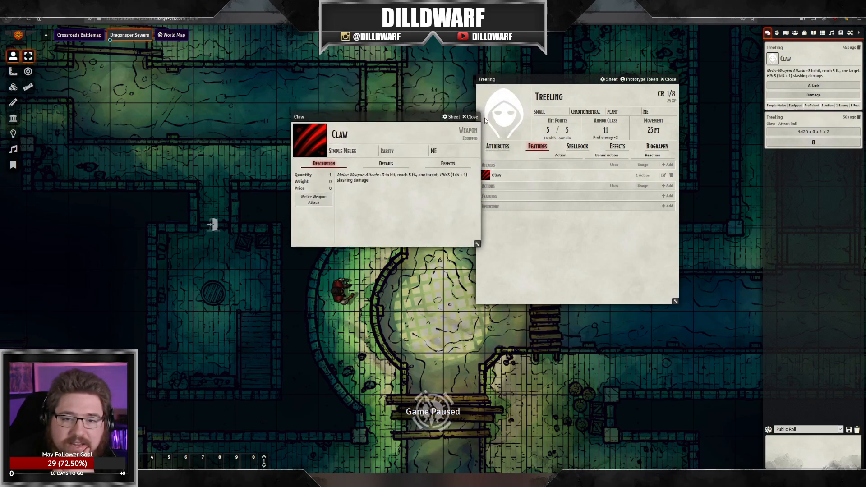
pyautogui.click(470, 116)
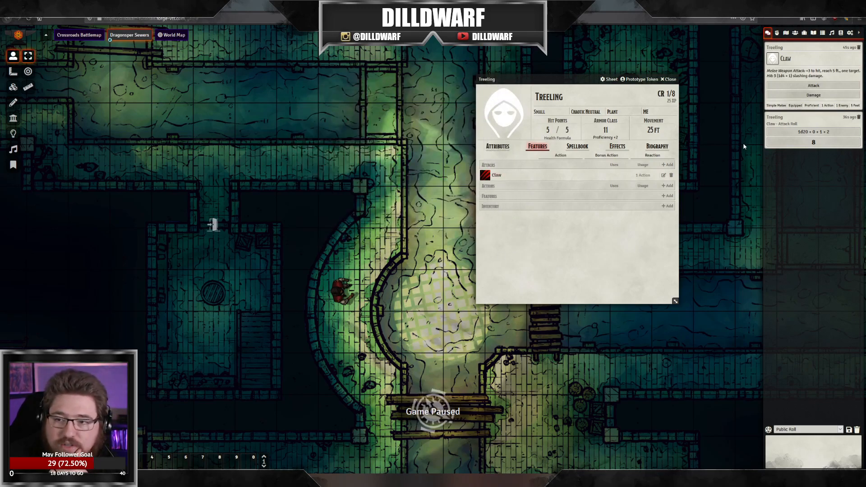
pyautogui.click(484, 175)
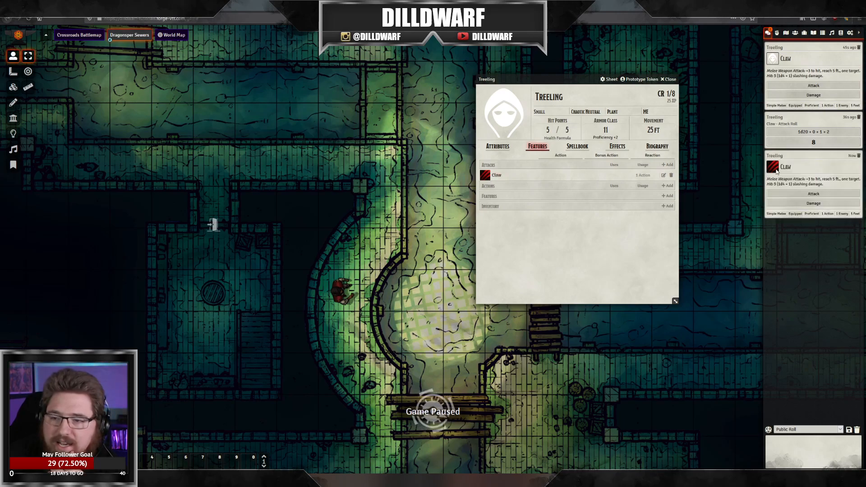
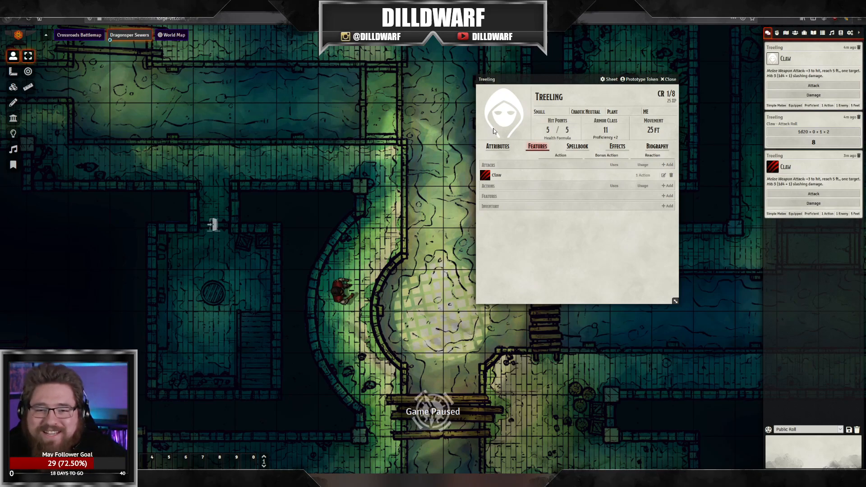
pyautogui.hotkey('alt', 'Tab')
pyautogui.click(250, 320)
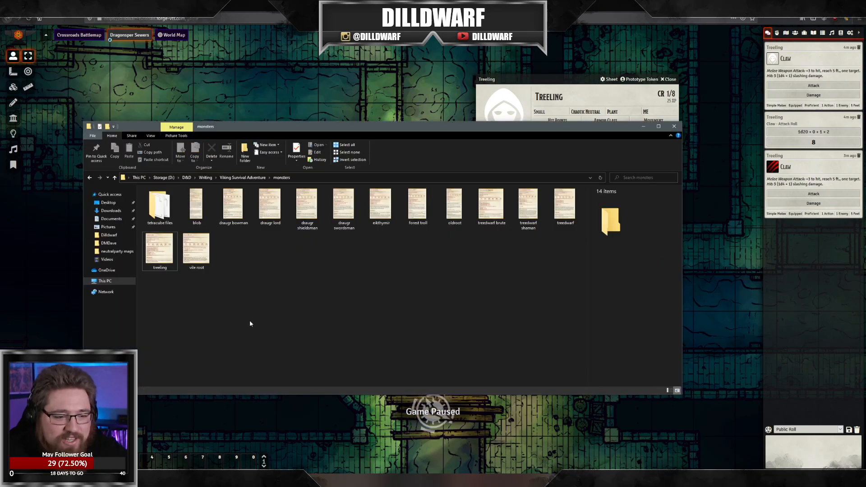
pyautogui.hotkey('alt', 'Up')
pyautogui.hotkey('alt', 'Up')
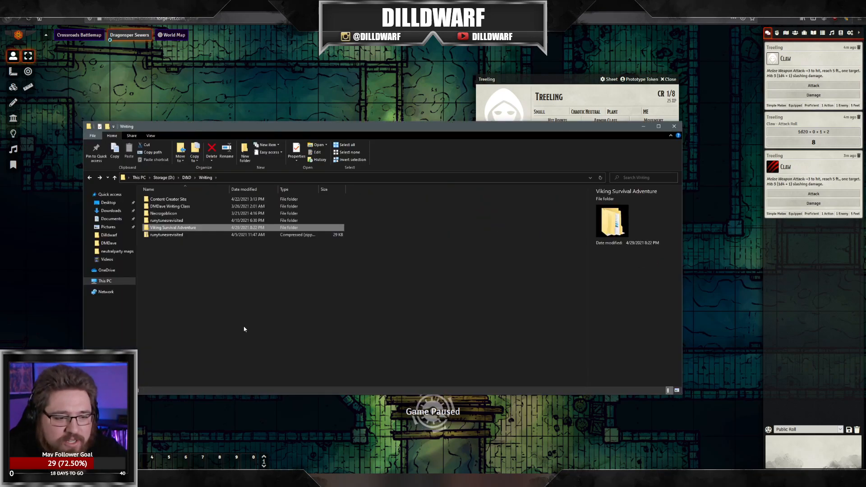
pyautogui.hotkey('alt', 'Up')
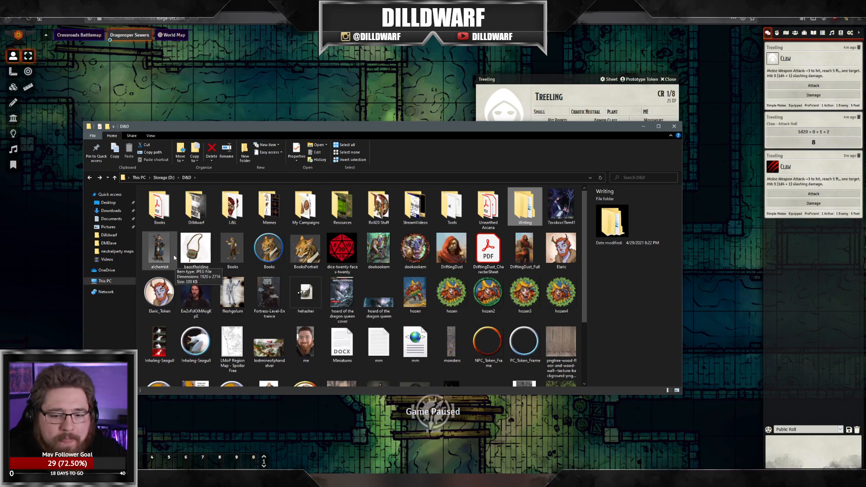
pyautogui.click(643, 126)
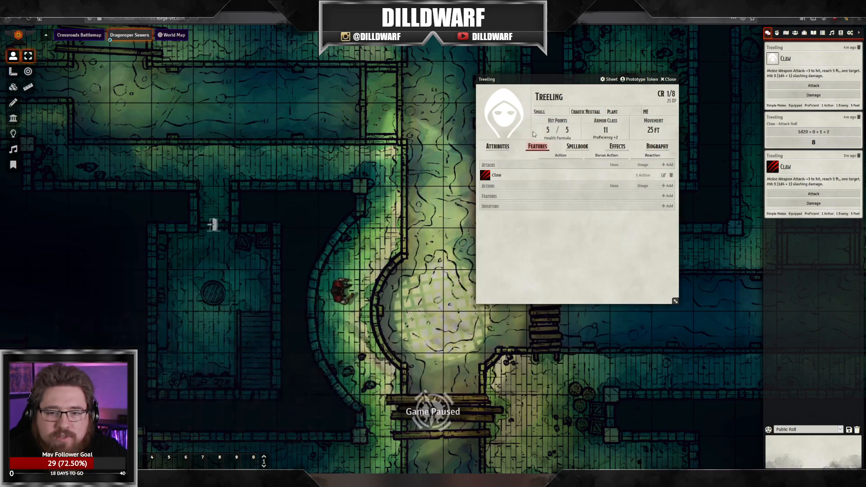
# Step: Browse for the Treeling's portrait in the Tokens folder of My Assets Library and start a file upload there
pyautogui.click(514, 118)
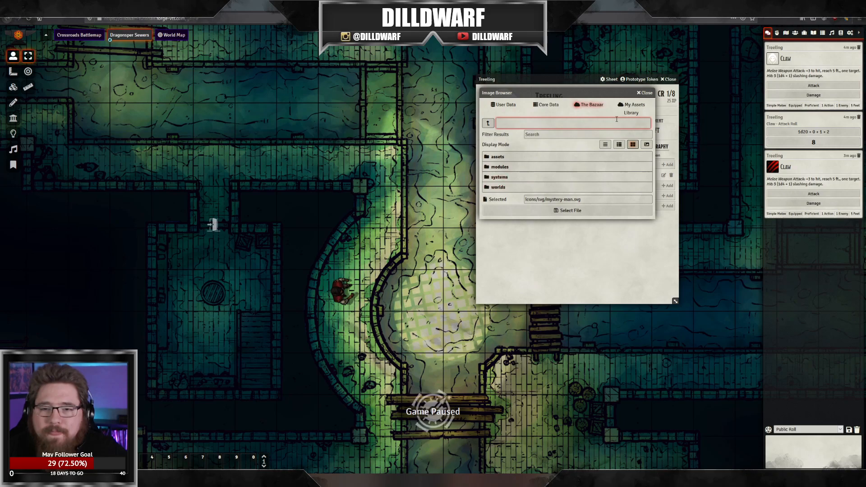
pyautogui.click(634, 105)
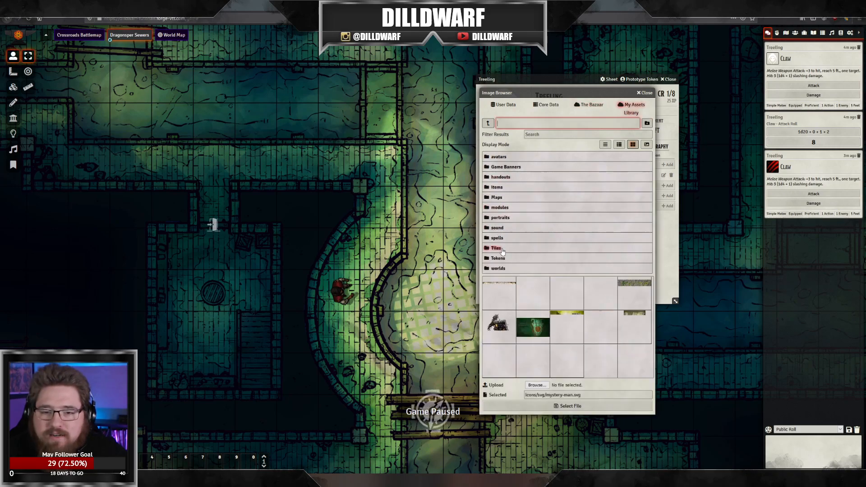
pyautogui.click(497, 258)
pyautogui.click(536, 374)
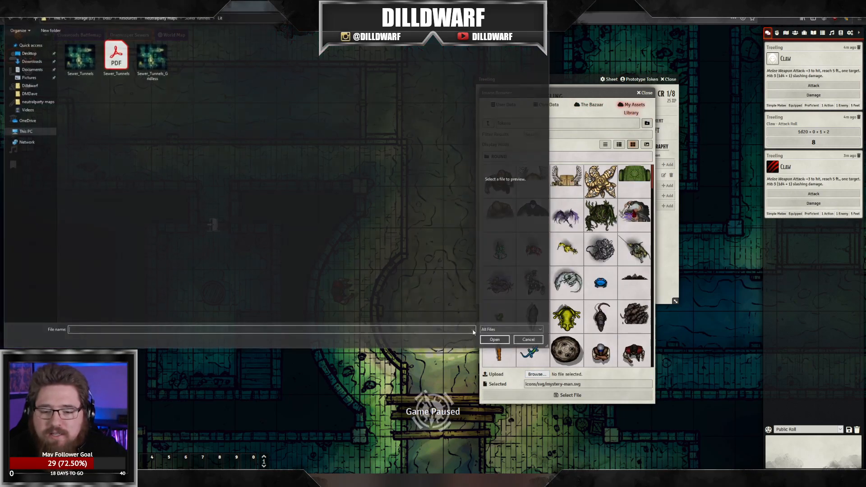
# Step: Search the local D&D Resources folder for "tree" and upload the lesser demon tree image
pyautogui.click(124, 18)
pyautogui.moveTo(142, 5); pyautogui.dragTo(260, 82)
pyautogui.scroll(4, 244, 233)
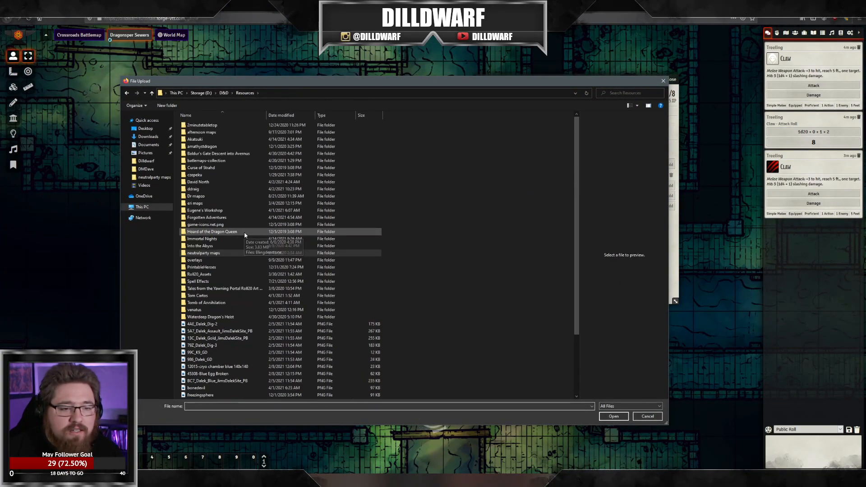
pyautogui.click(625, 94)
pyautogui.write('tree')
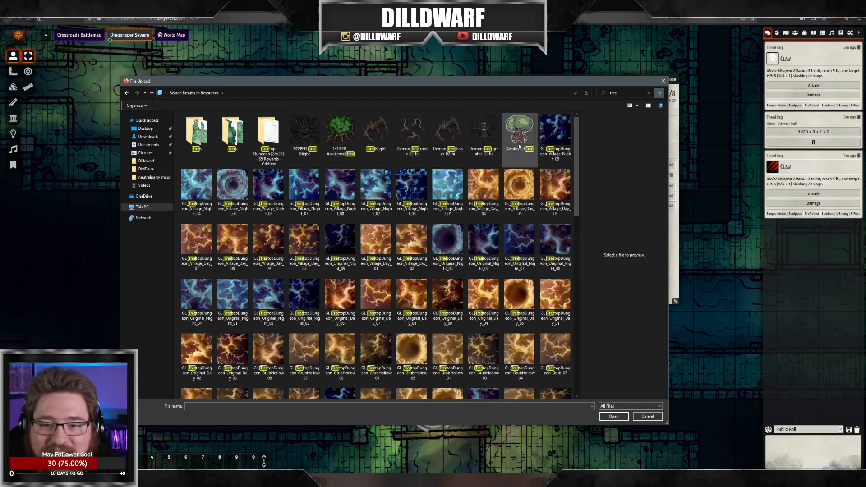
pyautogui.click(453, 137)
pyautogui.click(614, 415)
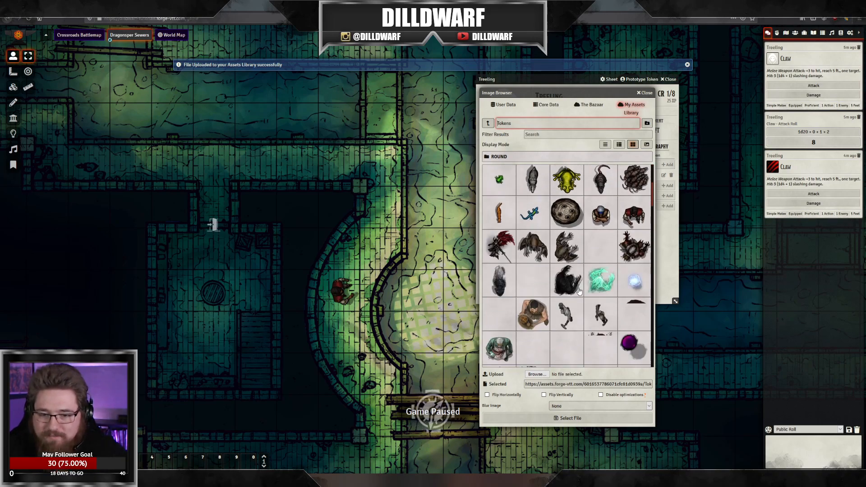
# Step: Apply the uploaded tree creature image as the Treeling's portrait
pyautogui.scroll(-2, 581, 291)
pyautogui.scroll(-3, 581, 293)
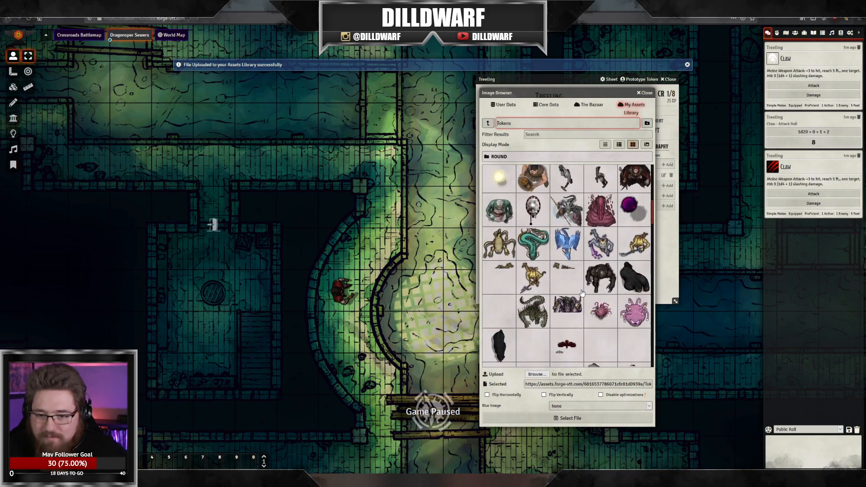
pyautogui.scroll(-2, 582, 293)
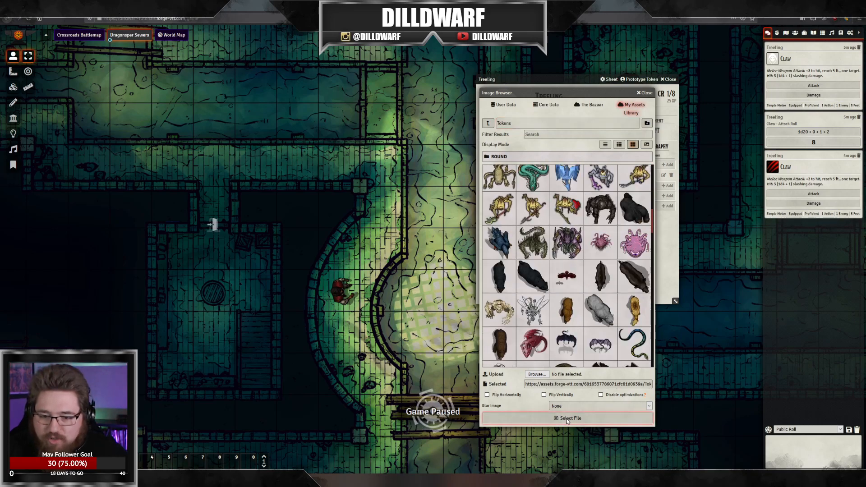
pyautogui.click(569, 418)
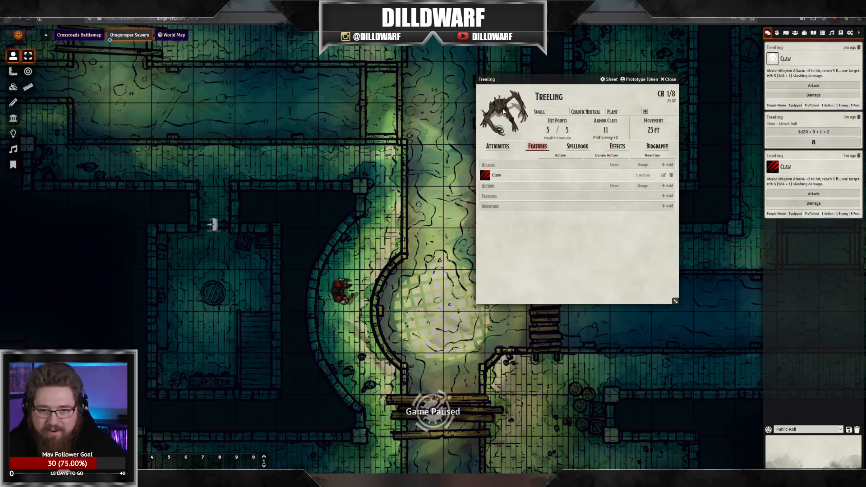
# Step: Look at the Treeling's prototype token settings, close them, and show the actors directory
pyautogui.click(637, 81)
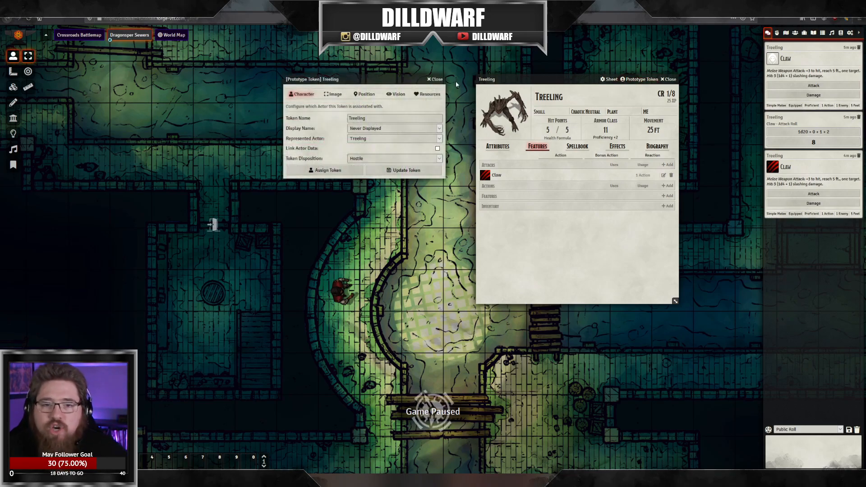
pyautogui.click(436, 80)
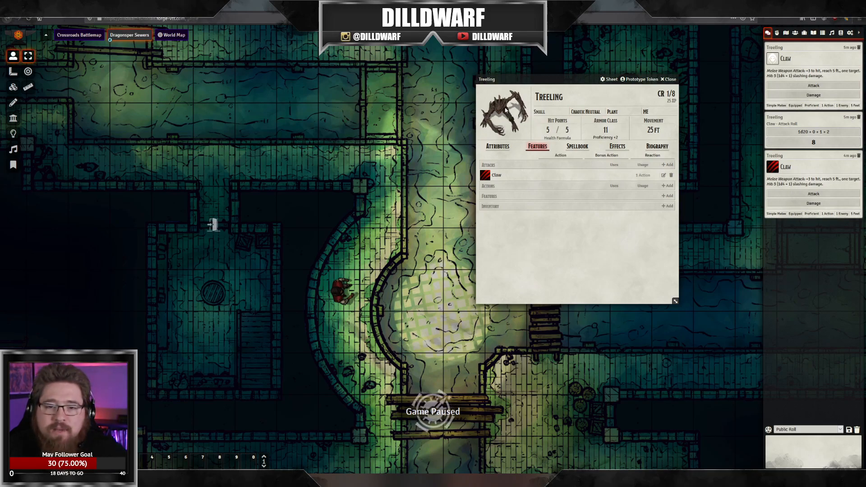
pyautogui.click(795, 32)
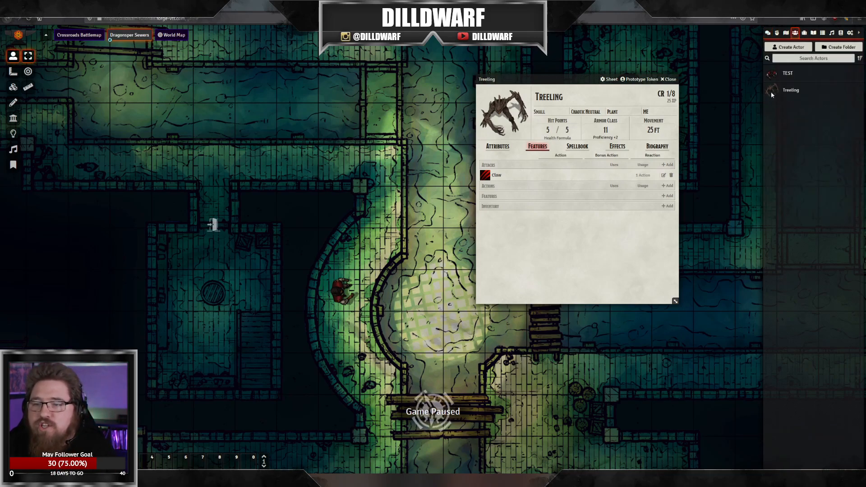
# Step: Set the Treeling's prototype token image to the lesser demon tree file from the Tokens folder of My Assets Library
pyautogui.click(640, 79)
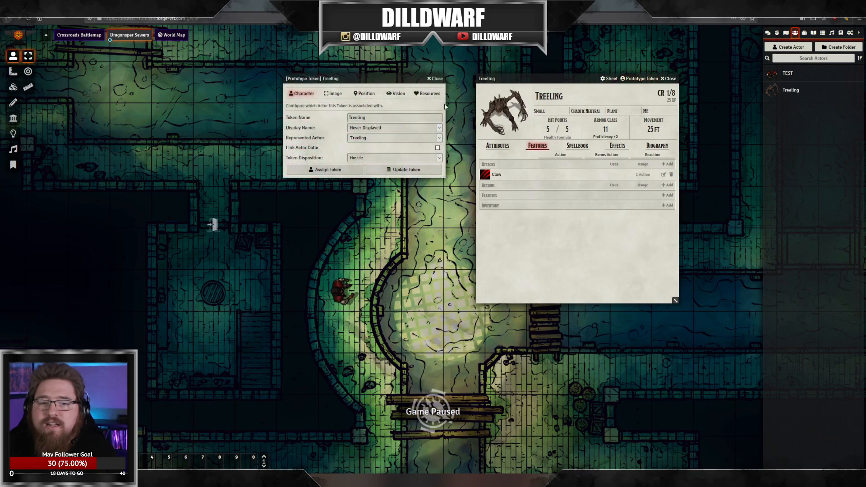
pyautogui.click(333, 94)
pyautogui.click(436, 117)
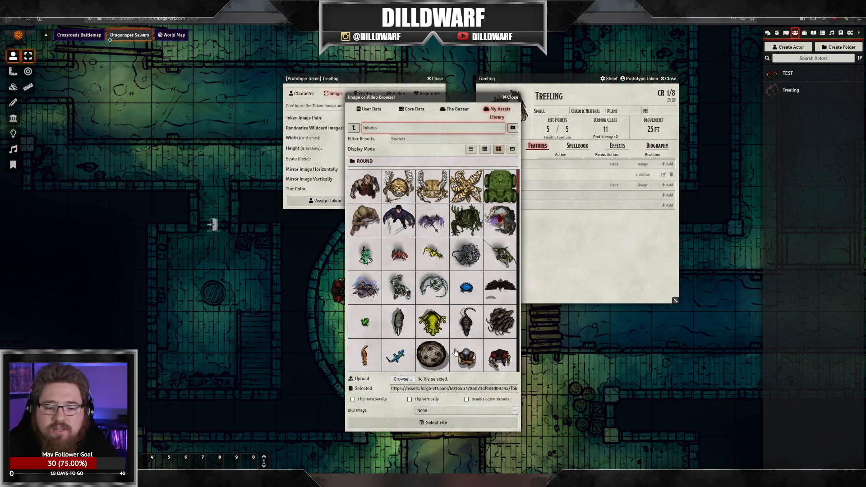
pyautogui.moveTo(491, 389); pyautogui.dragTo(523, 389)
pyautogui.click(457, 388)
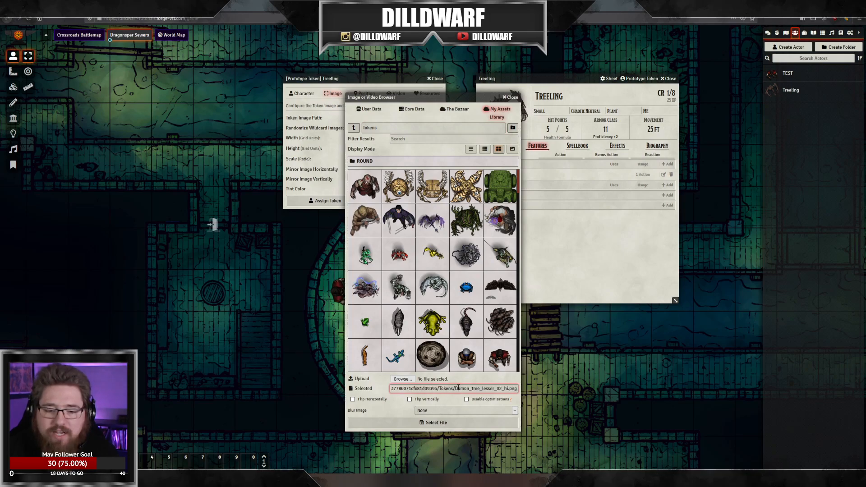
pyautogui.click(469, 421)
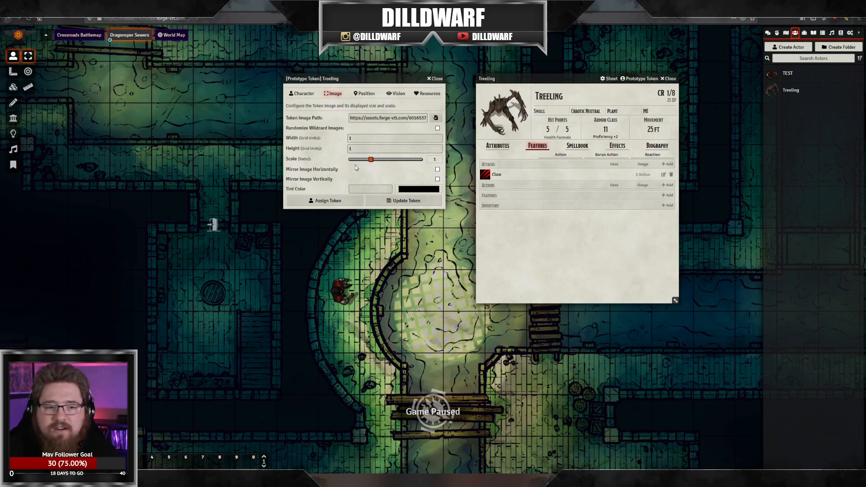
# Step: Reduce the prototype token's image scale to 0.7
pyautogui.click(287, 138)
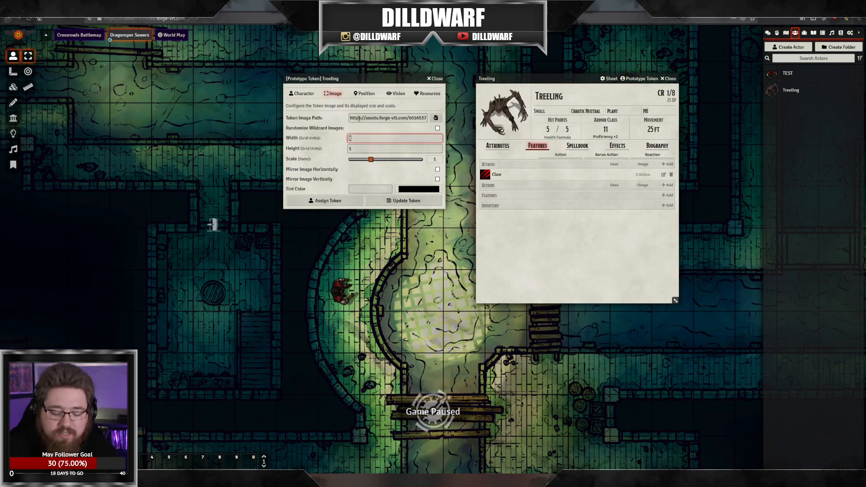
pyautogui.click(366, 160)
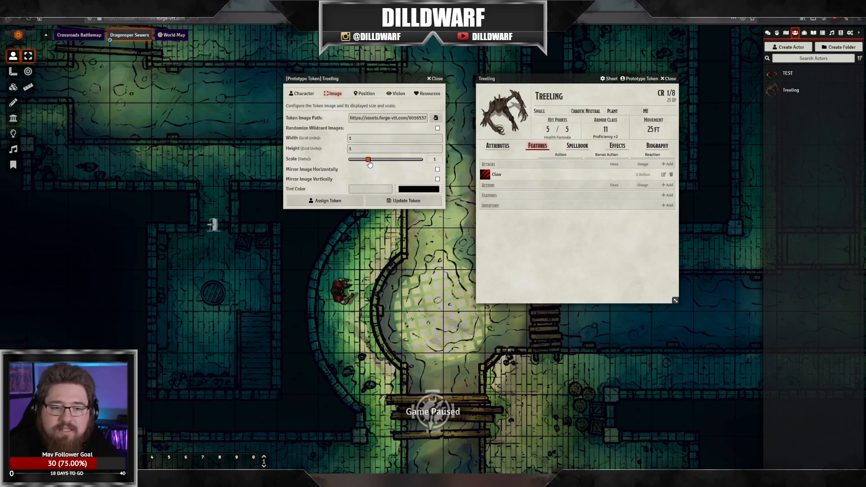
pyautogui.moveTo(366, 163); pyautogui.dragTo(363, 164)
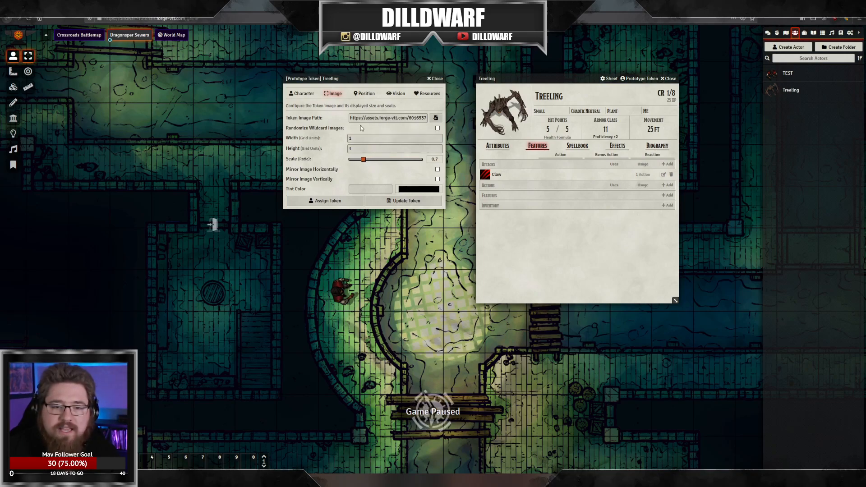
# Step: Set the prototype token's dim vision distance to 60
pyautogui.click(357, 95)
pyautogui.click(396, 94)
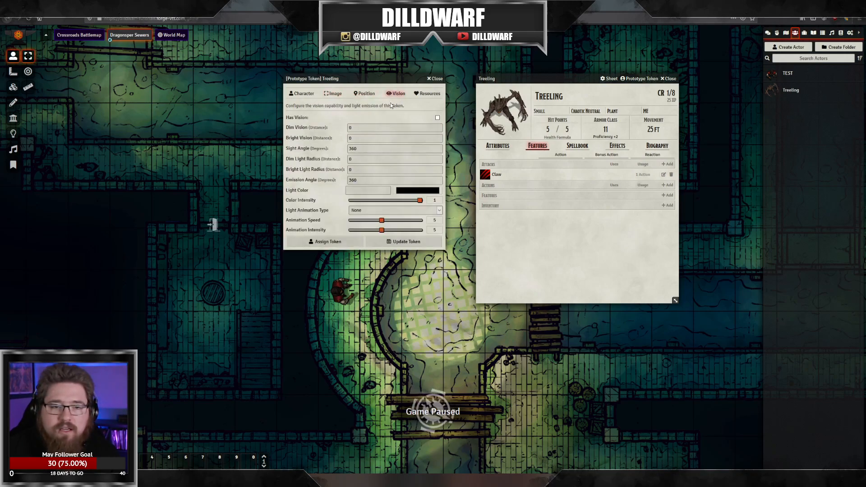
pyautogui.click(407, 126)
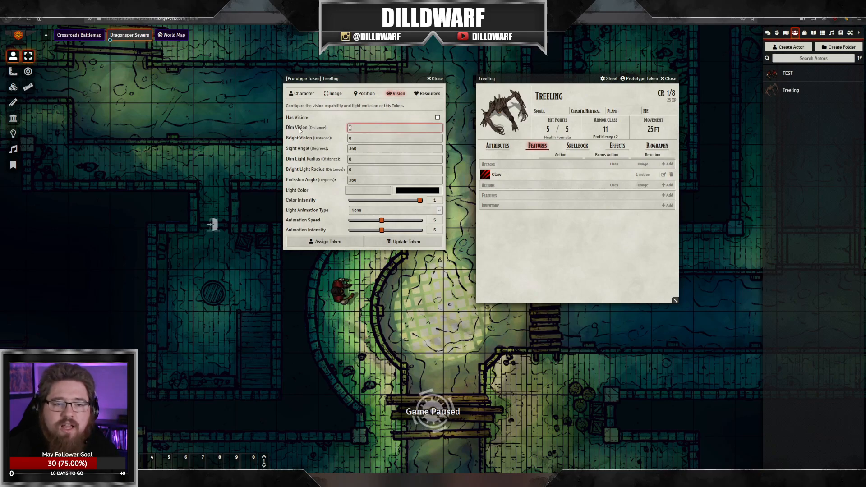
pyautogui.write('60')
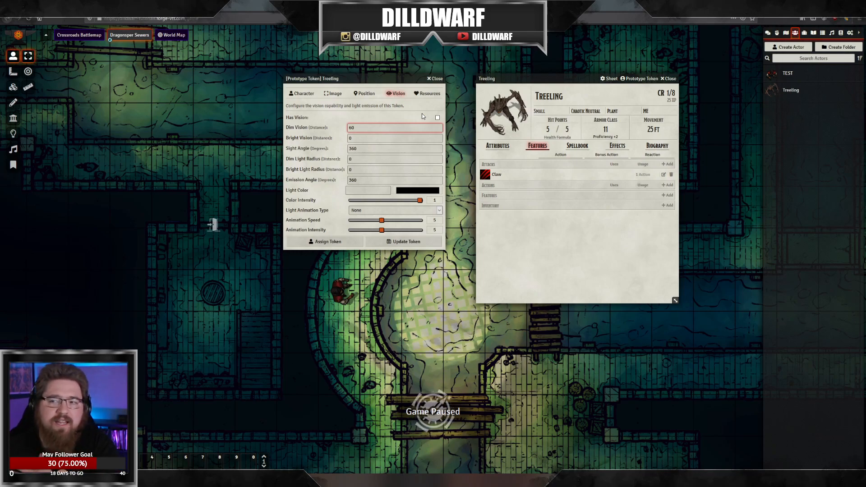
# Step: Review the vision and lighting configuration of the Dragonsper Sewers scene and save it without edits
pyautogui.click(785, 32)
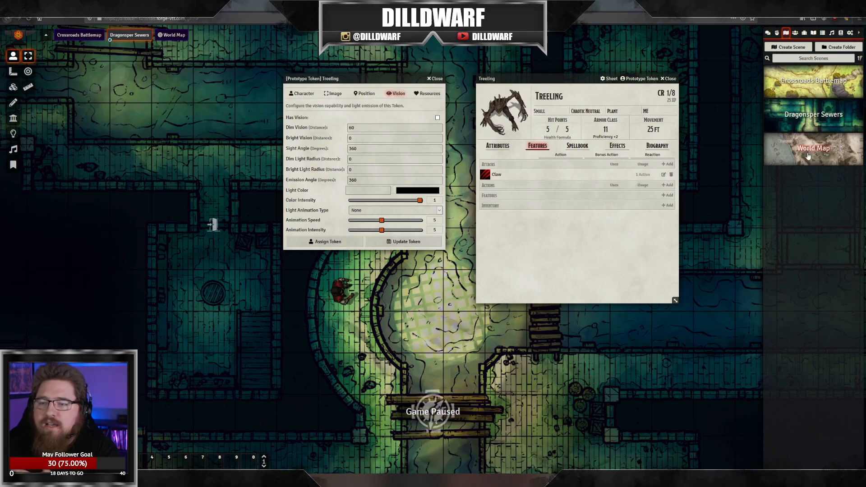
pyautogui.rightClick(804, 118)
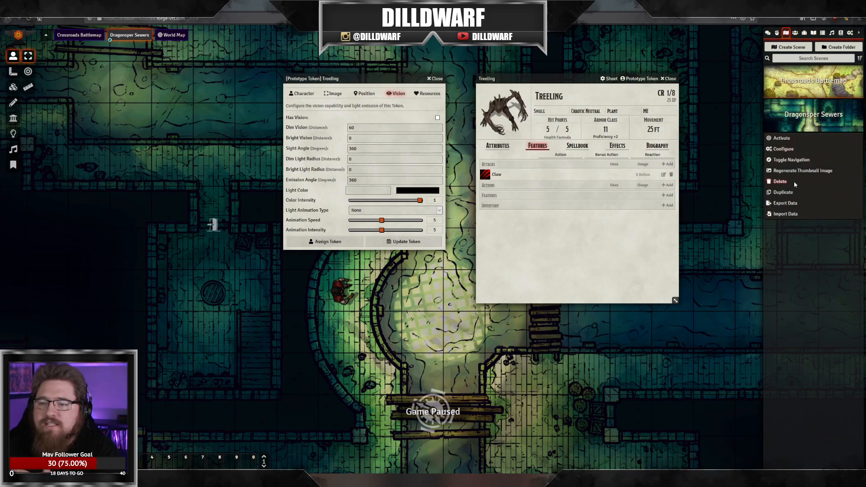
pyautogui.click(783, 149)
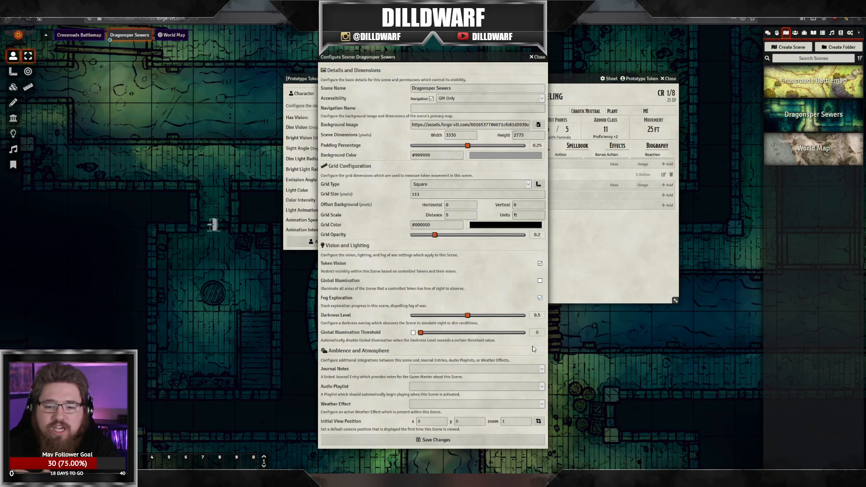
pyautogui.click(433, 440)
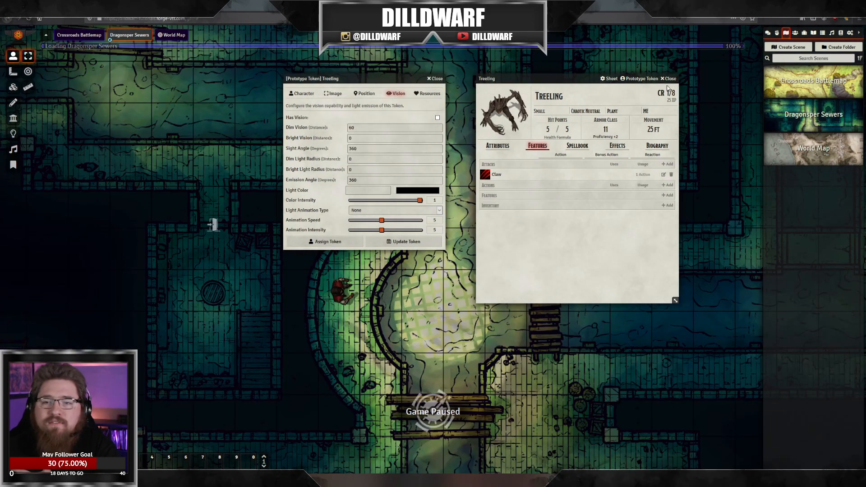
# Step: Close the Treeling sheet and place an Ape from the Monsters (SRD) compendium on the map
pyautogui.click(668, 79)
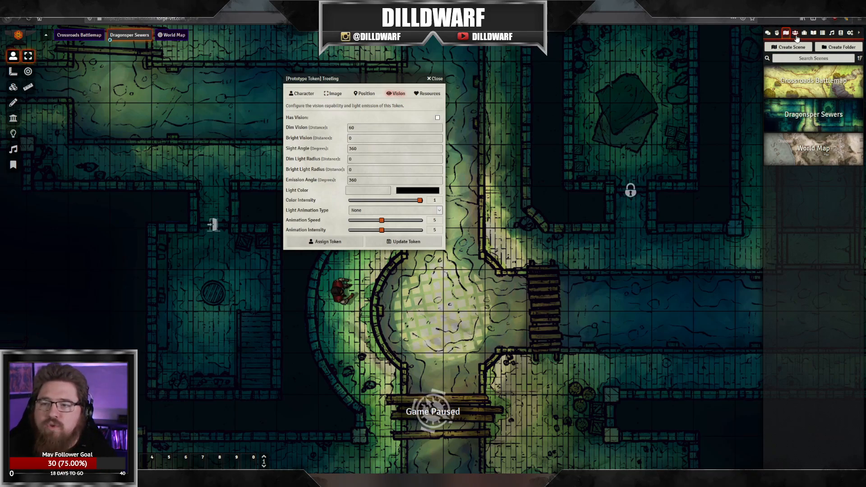
pyautogui.click(841, 33)
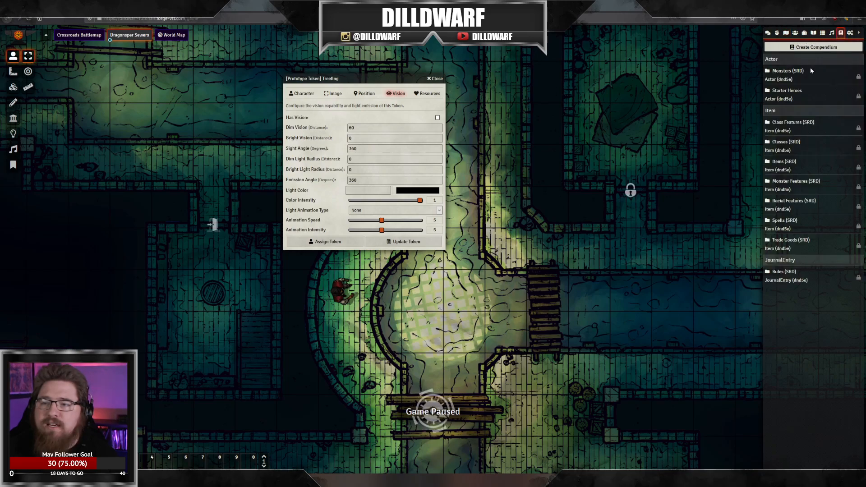
pyautogui.click(788, 72)
pyautogui.scroll(-8, 81, 100)
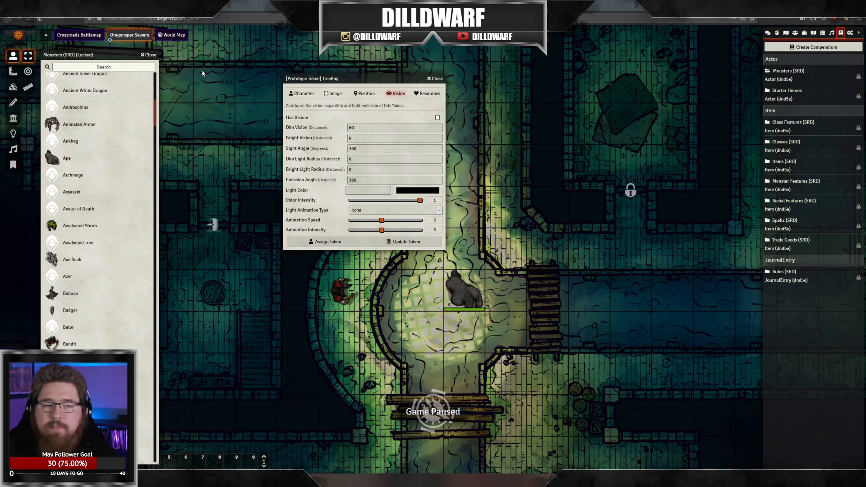
pyautogui.click(152, 59)
# Step: Inspect the vision settings of the Ape's token and delete the Ape from the map
pyautogui.doubleClick(464, 291)
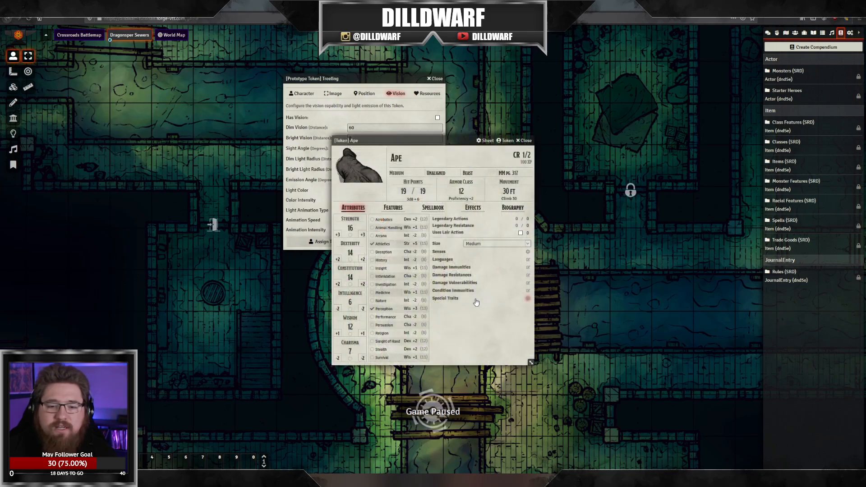
pyautogui.click(505, 141)
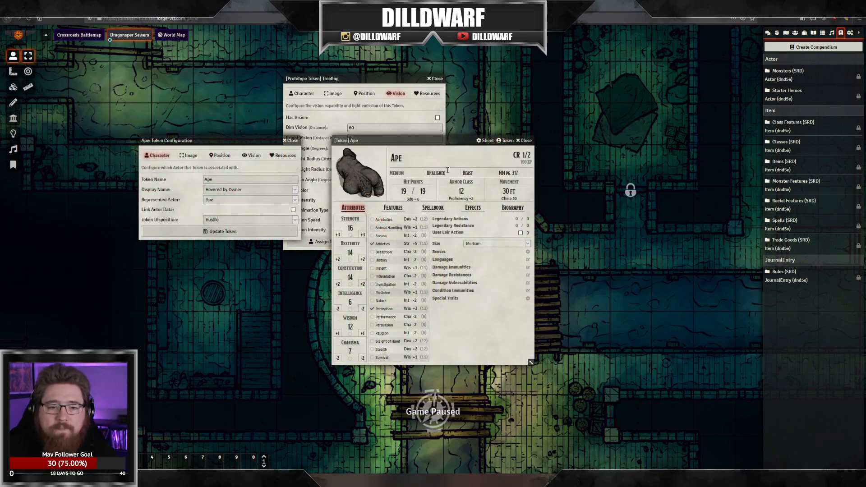
pyautogui.click(254, 155)
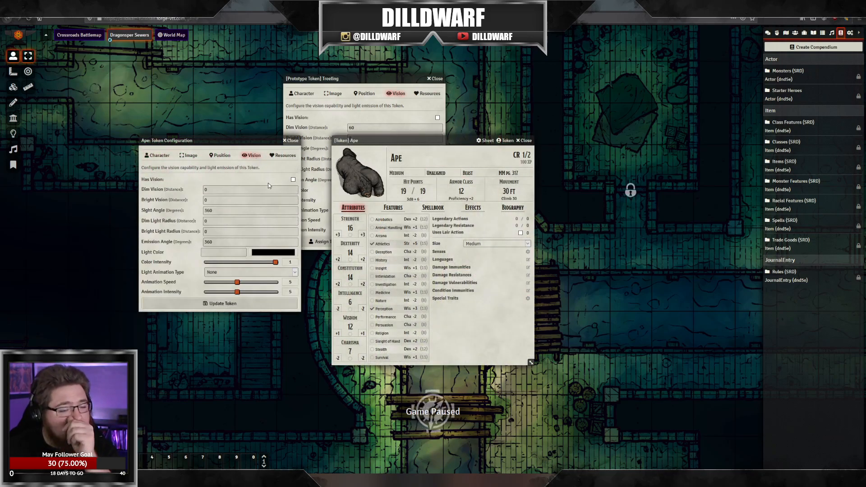
pyautogui.click(291, 142)
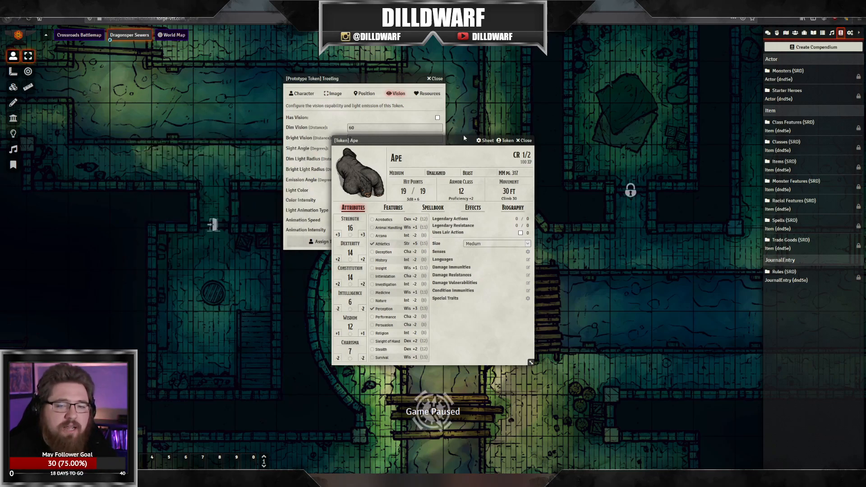
pyautogui.click(524, 140)
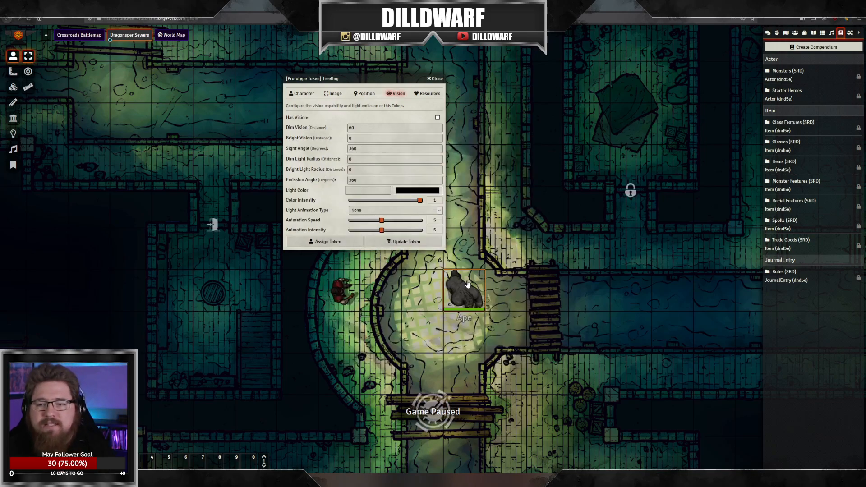
pyautogui.press('Delete')
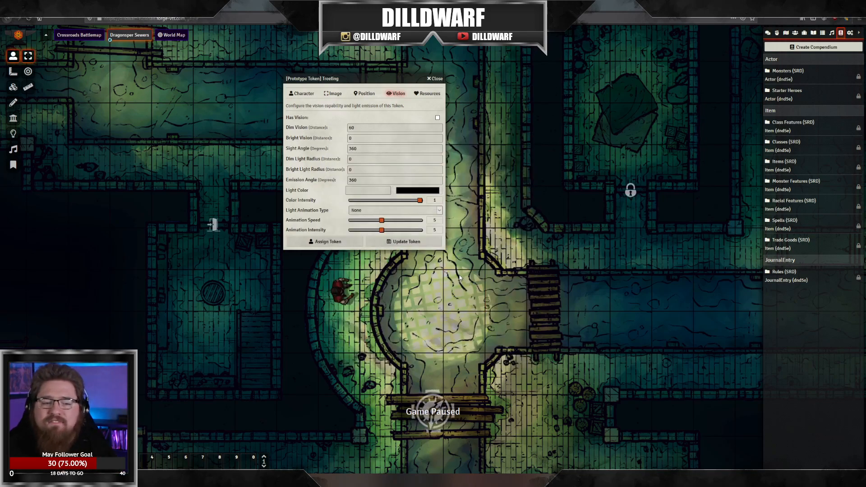
# Step: Look through the core, system and module sections of the game settings, including the permission configuration, and close them
pyautogui.click(850, 33)
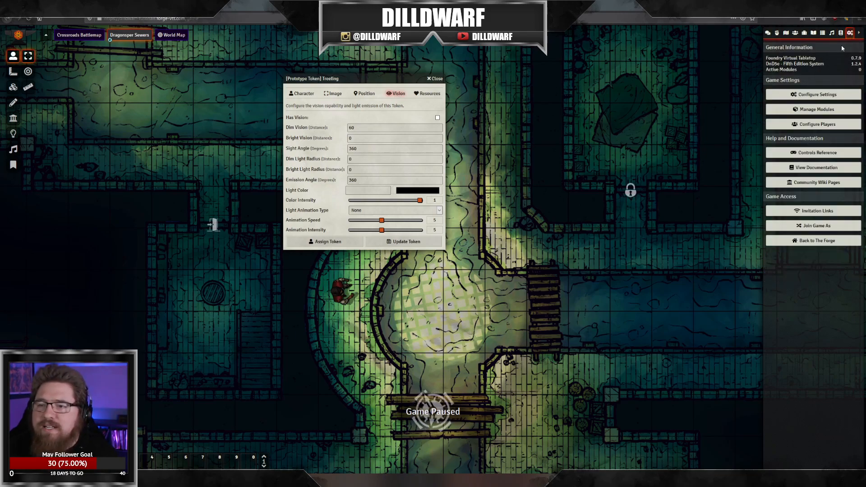
pyautogui.click(801, 96)
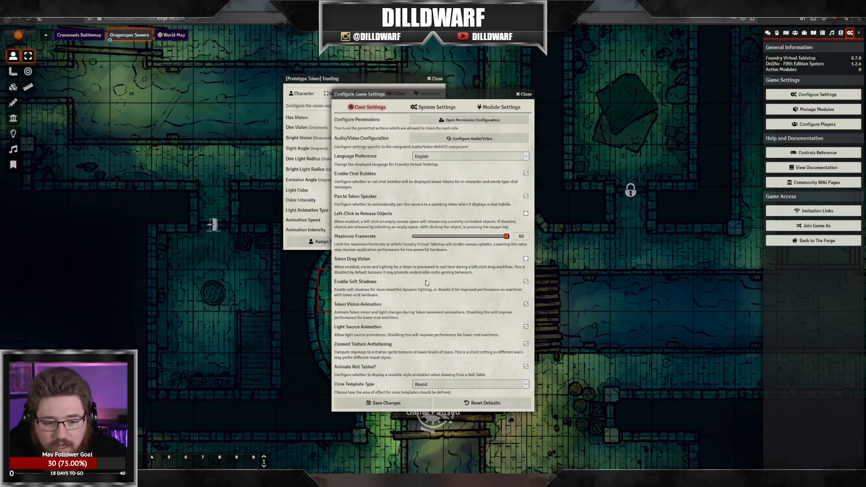
pyautogui.click(434, 107)
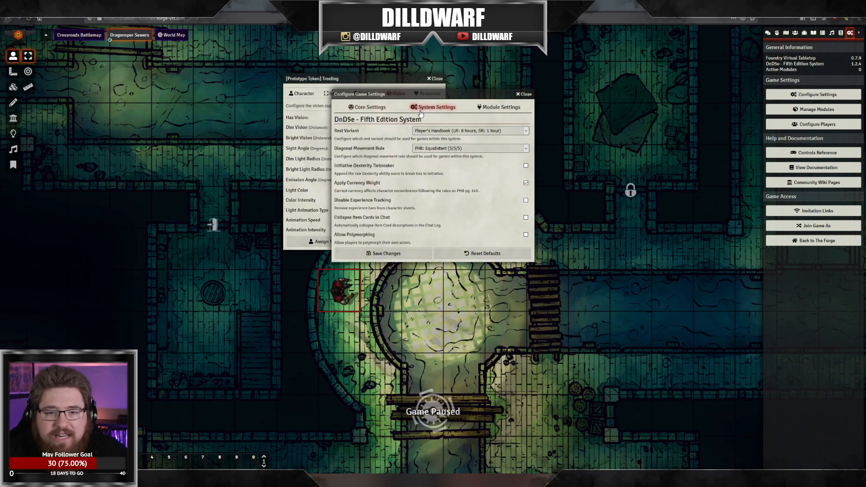
pyautogui.click(490, 110)
pyautogui.click(367, 107)
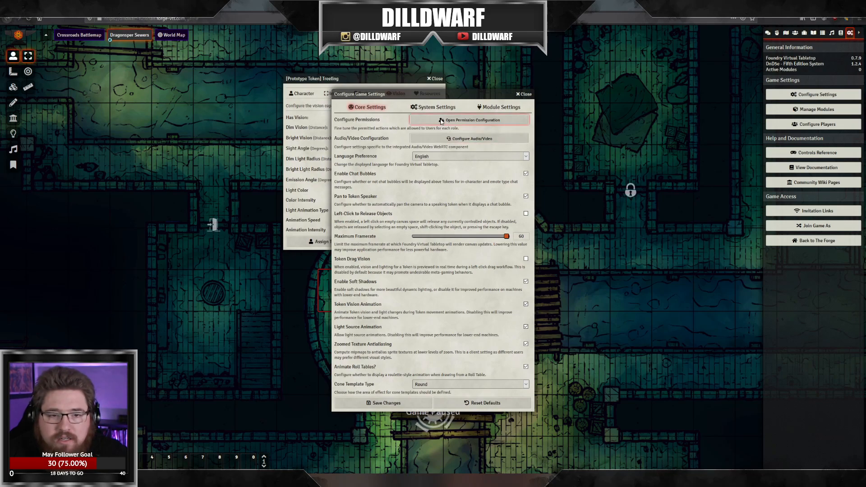
pyautogui.click(491, 120)
pyautogui.click(535, 161)
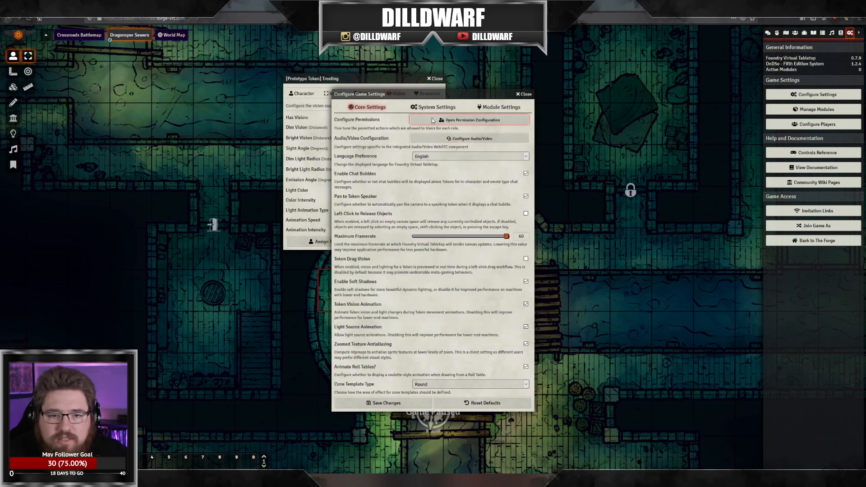
pyautogui.click(430, 107)
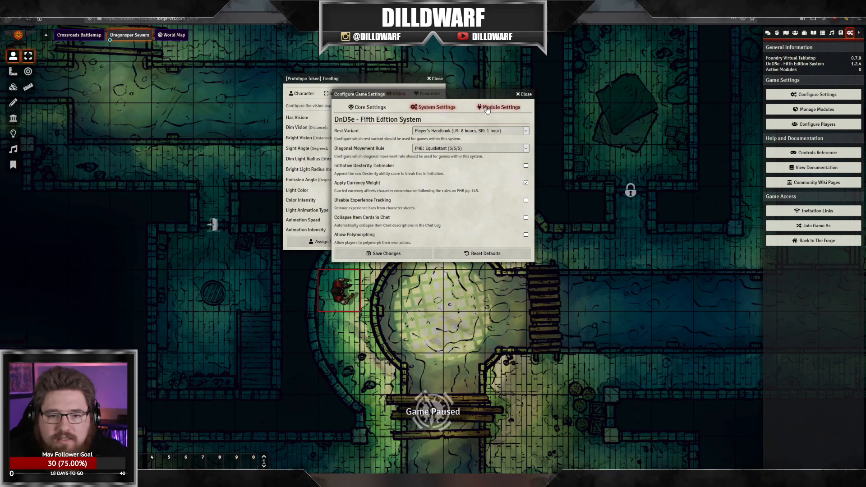
pyautogui.click(524, 94)
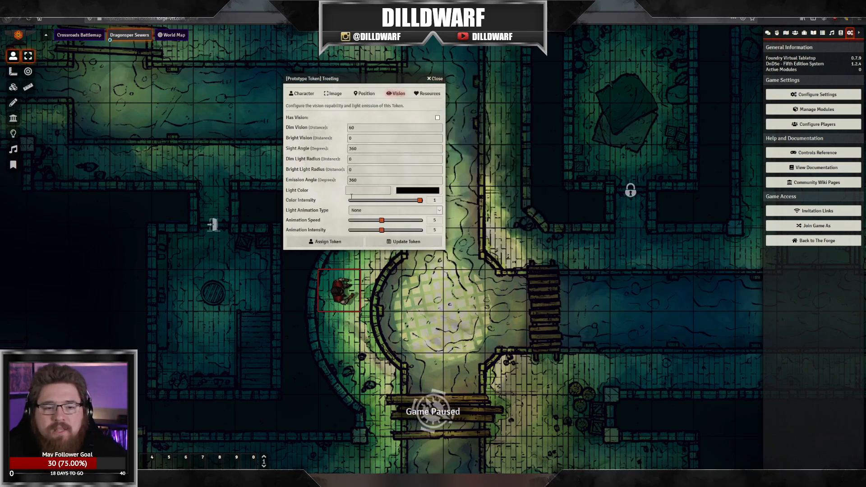
# Step: Set the Treeling prototype token's Bar 1 to attributes.hp, display its bars Always for Owner, and update the token
pyautogui.click(428, 94)
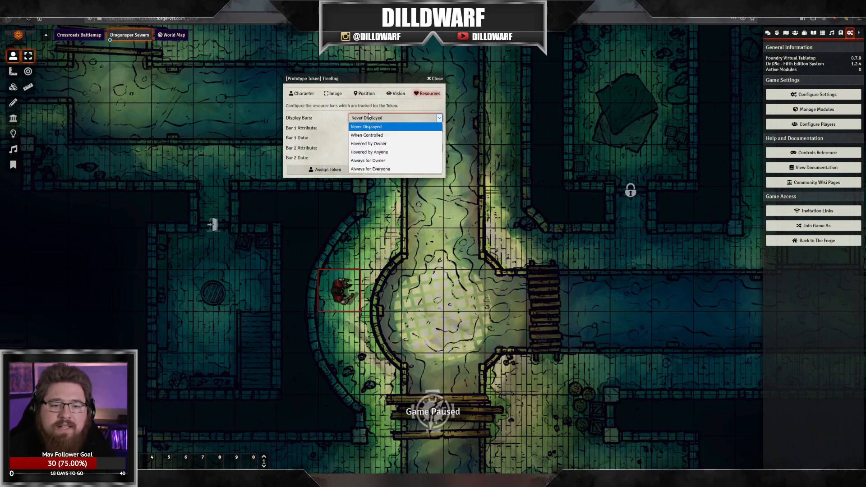
pyautogui.click(369, 117)
pyautogui.click(362, 130)
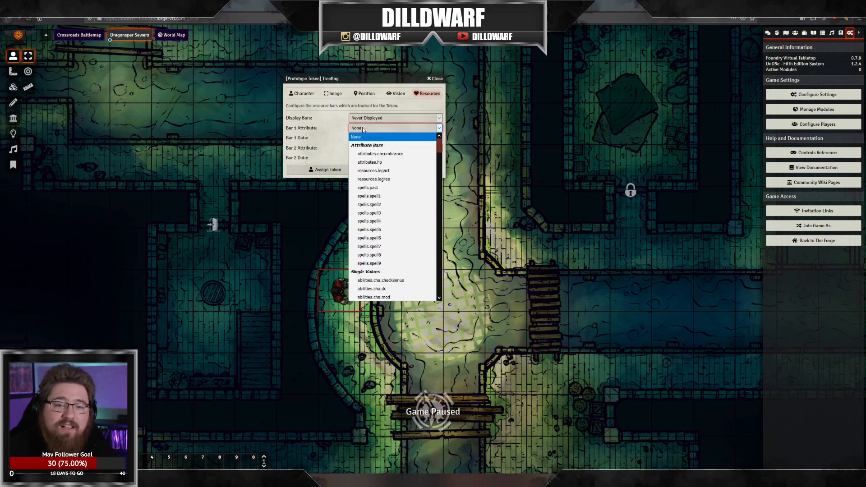
pyautogui.click(374, 165)
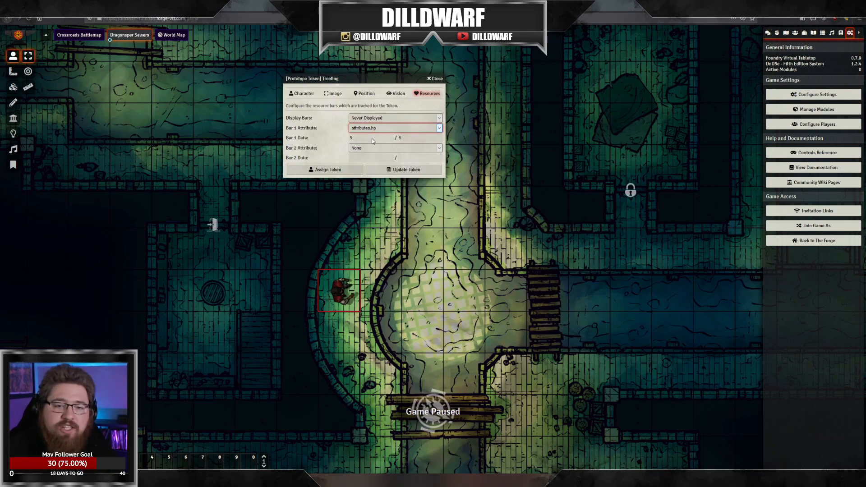
pyautogui.click(385, 119)
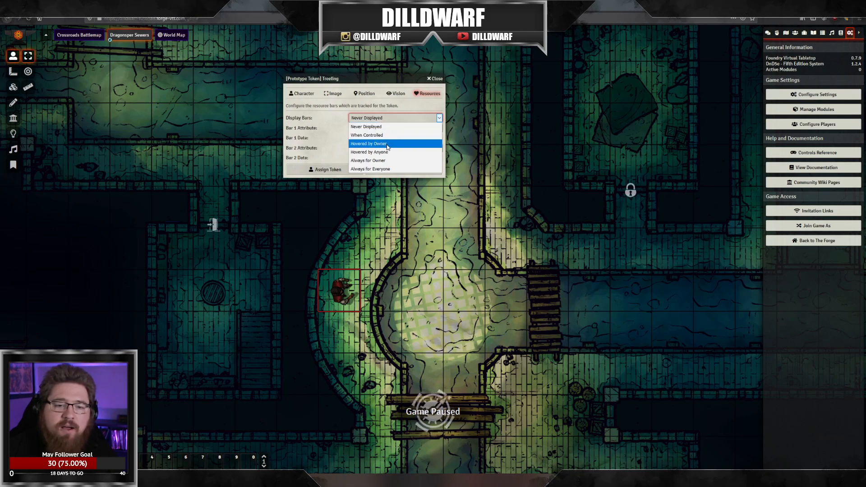
pyautogui.click(383, 163)
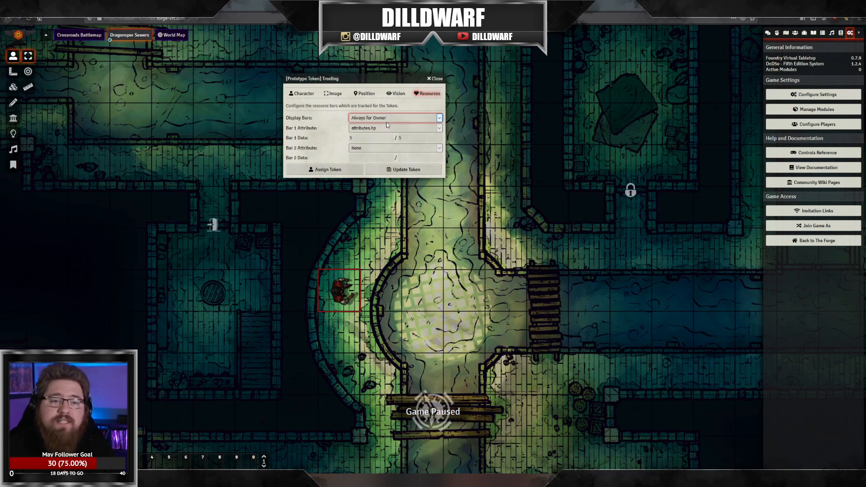
pyautogui.click(396, 170)
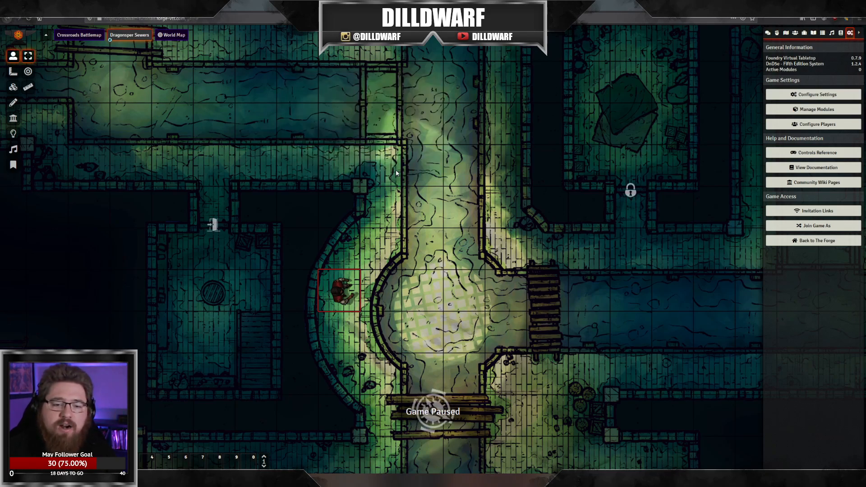
# Step: Set the Treeling prototype token's name display to Hovered by Owner, update it, and place a Treeling on the map
pyautogui.moveTo(478, 235); pyautogui.dragTo(467, 192)
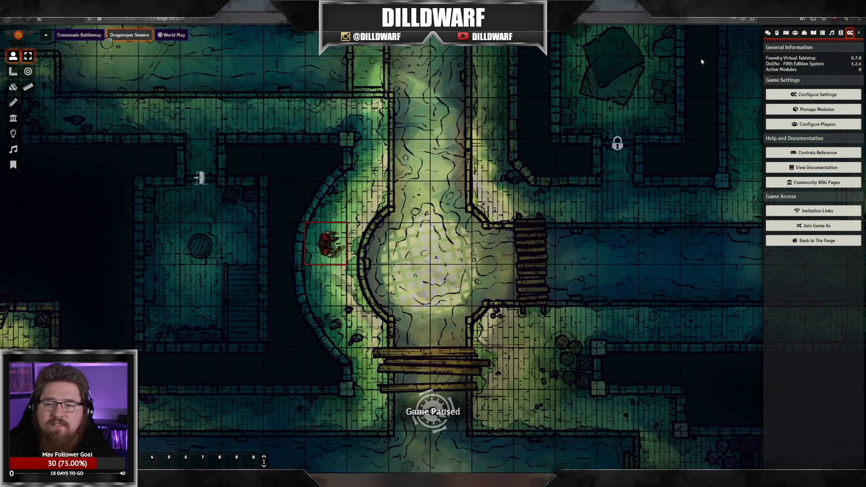
pyautogui.click(794, 33)
pyautogui.click(790, 90)
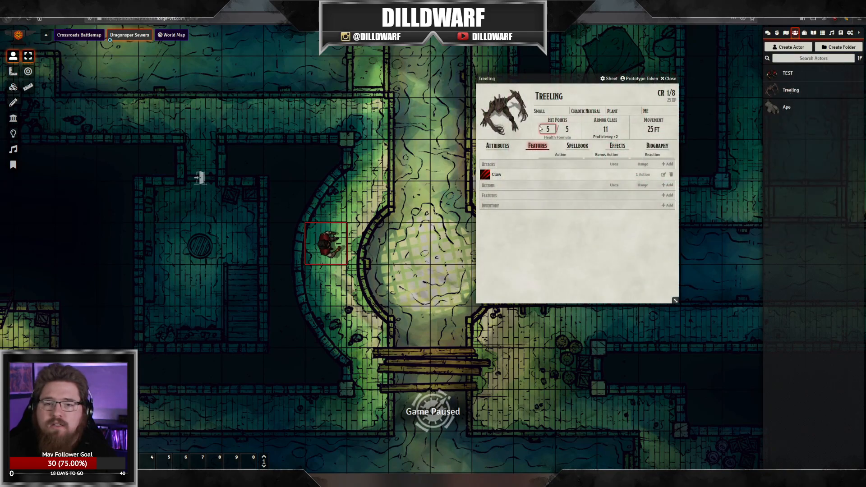
pyautogui.click(639, 79)
pyautogui.click(423, 96)
pyautogui.click(302, 93)
pyautogui.click(365, 128)
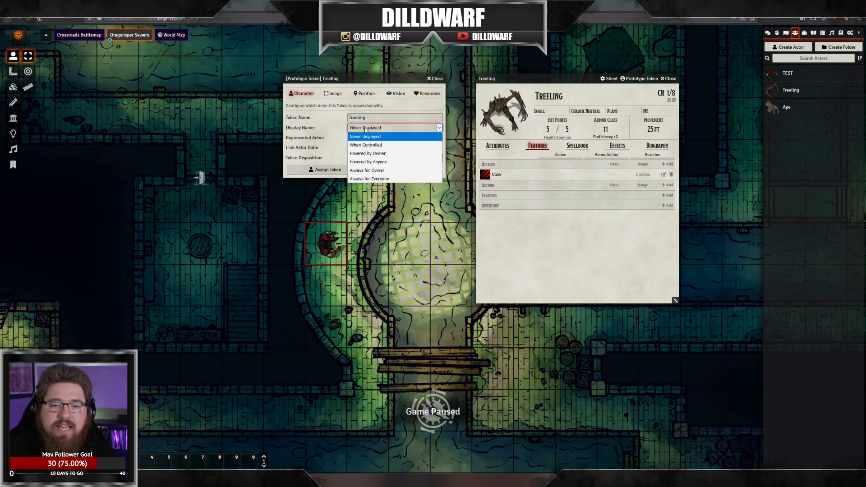
pyautogui.click(376, 157)
pyautogui.click(397, 170)
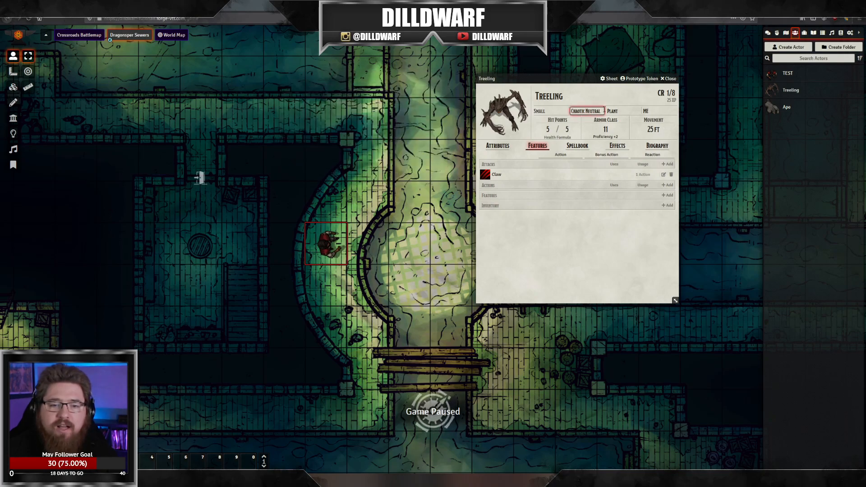
pyautogui.click(668, 79)
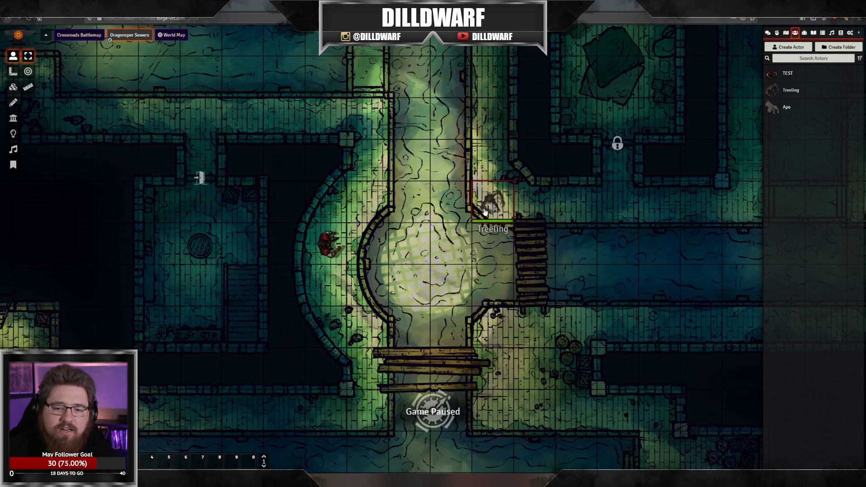
# Step: Set the name display of the TEST token on the map to Hovered by Anyone and update the token
pyautogui.click(330, 258)
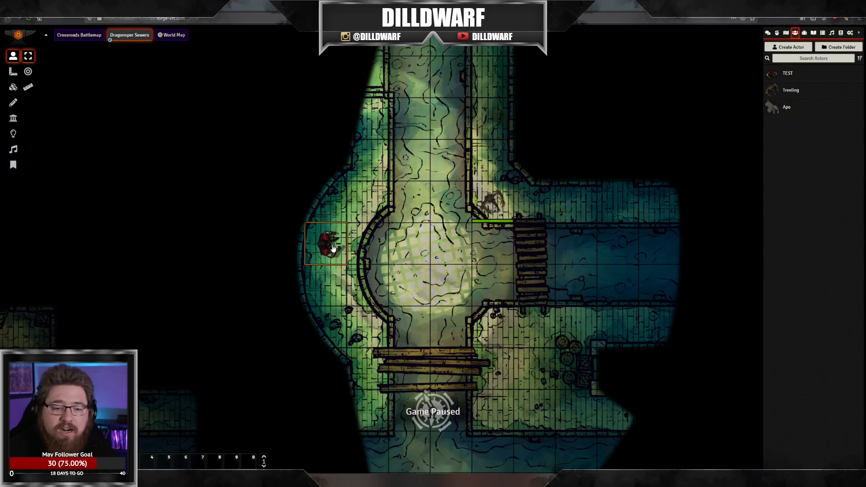
pyautogui.doubleClick(331, 248)
pyautogui.click(523, 141)
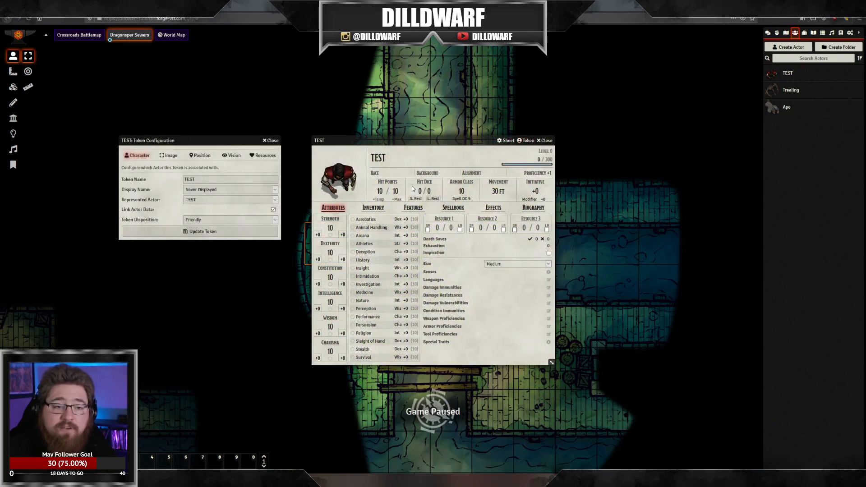
pyautogui.click(196, 189)
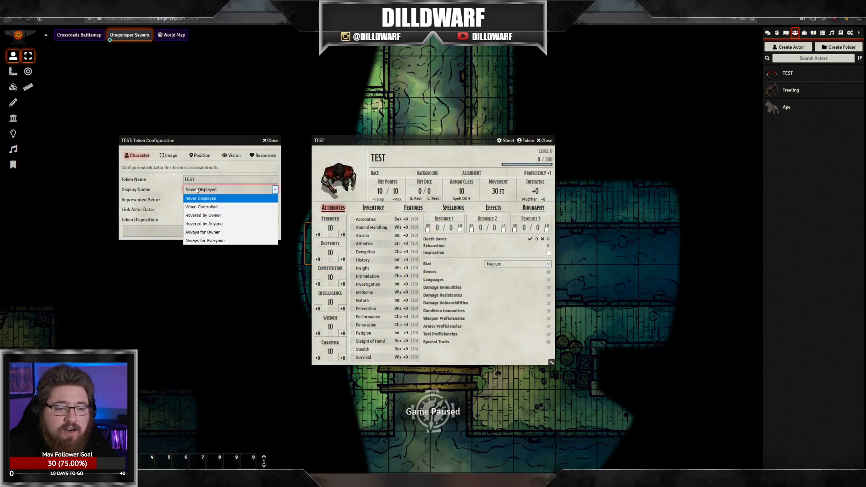
pyautogui.click(210, 224)
pyautogui.click(205, 229)
pyautogui.click(544, 141)
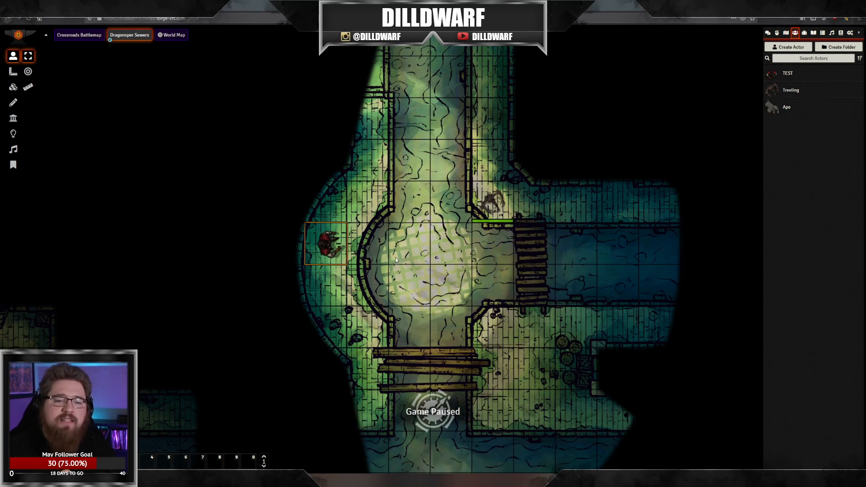
# Step: Display the TEST token's bars Always for Everyone with Bar 1 tracking attributes.hp, update the token, and close its sheet
pyautogui.doubleClick(327, 252)
pyautogui.click(525, 140)
pyautogui.click(263, 155)
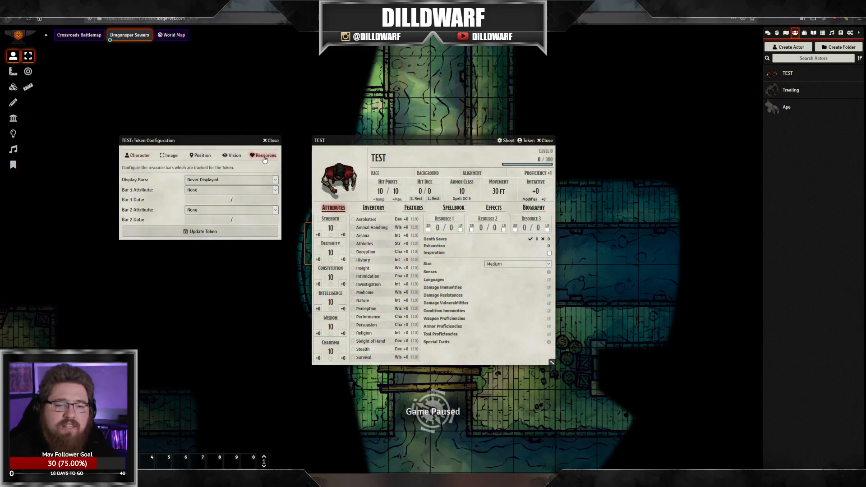
pyautogui.click(202, 180)
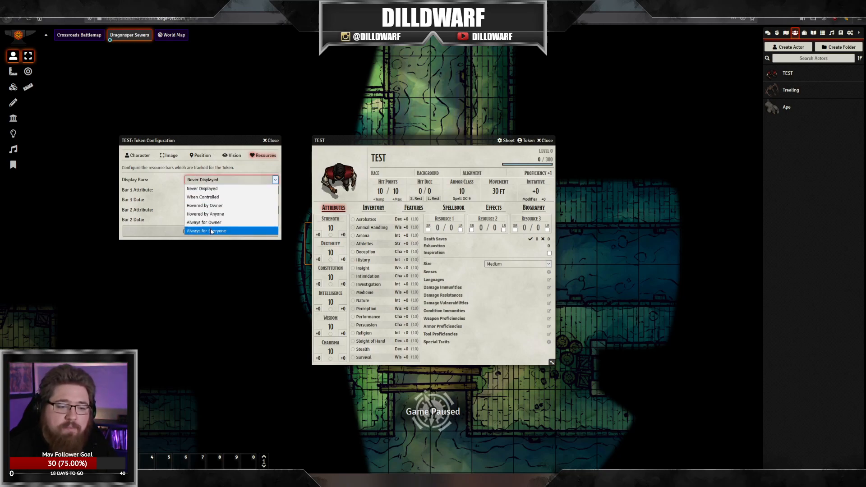
pyautogui.click(206, 230)
pyautogui.click(206, 190)
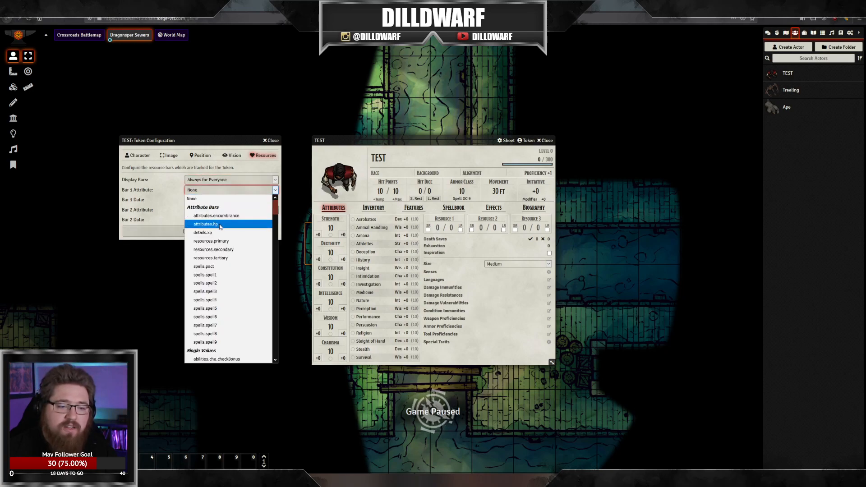
pyautogui.click(206, 224)
pyautogui.click(204, 231)
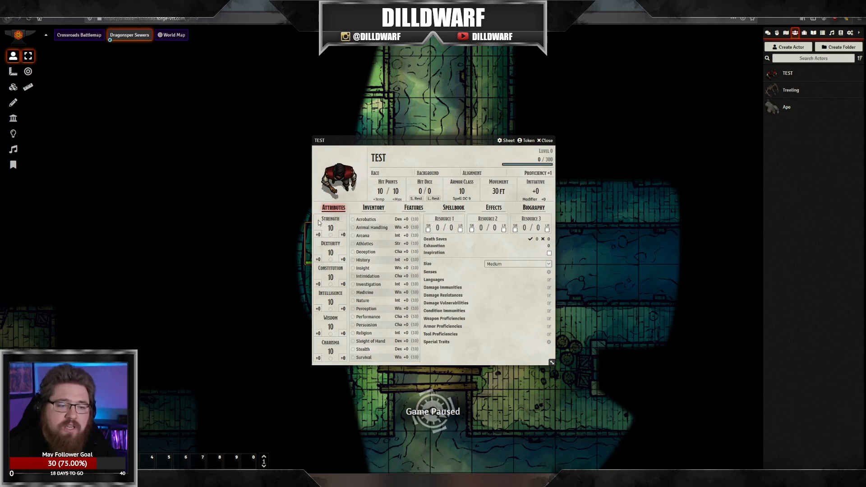
pyautogui.click(544, 140)
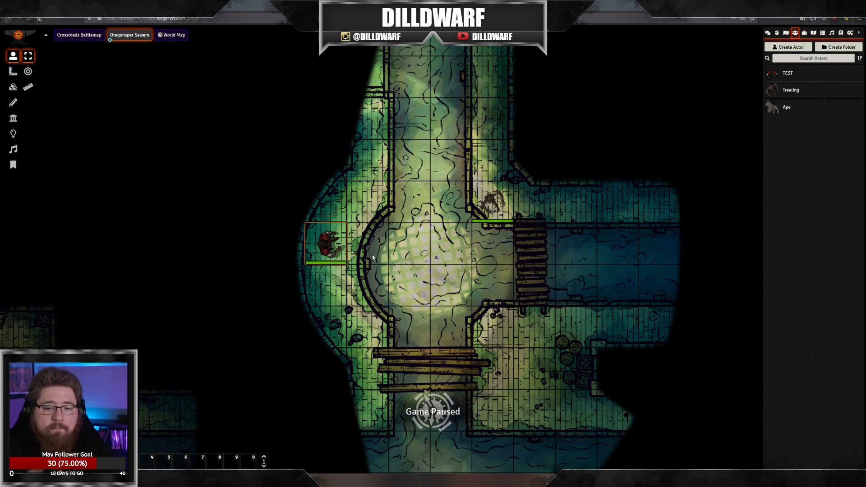
# Step: Apply a status effect to the Treeling token on the map
pyautogui.click(492, 215)
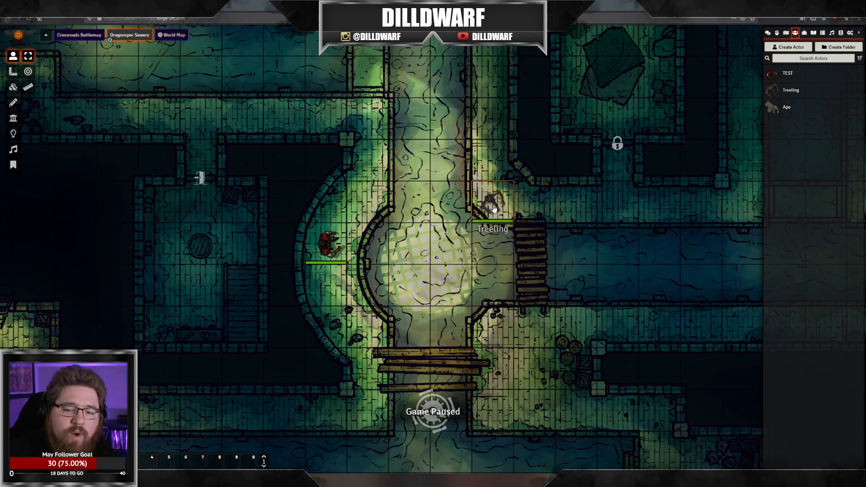
pyautogui.rightClick(493, 207)
pyautogui.click(528, 201)
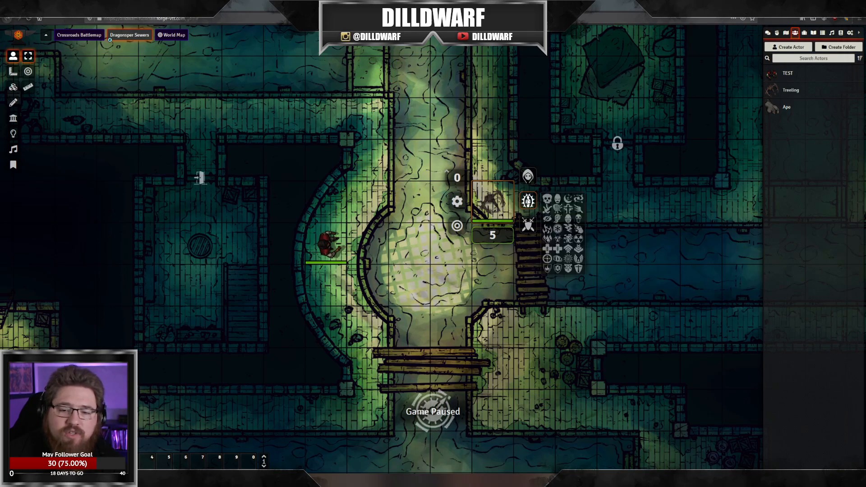
pyautogui.click(547, 239)
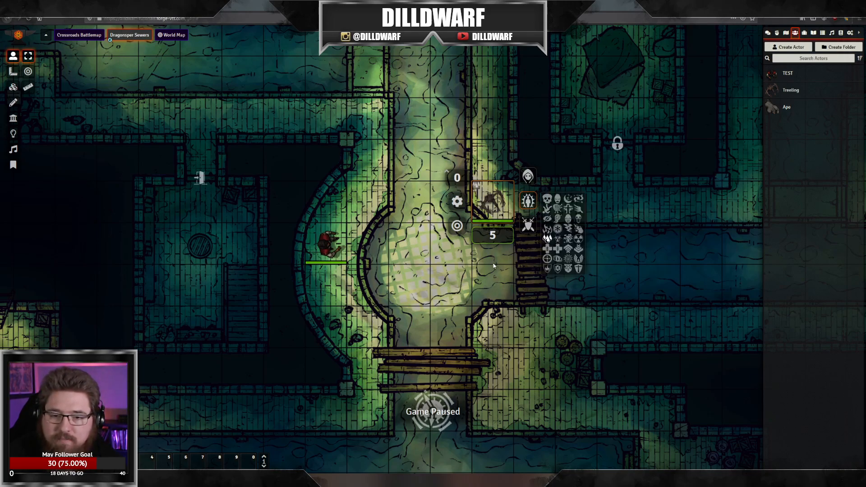
pyautogui.click(409, 183)
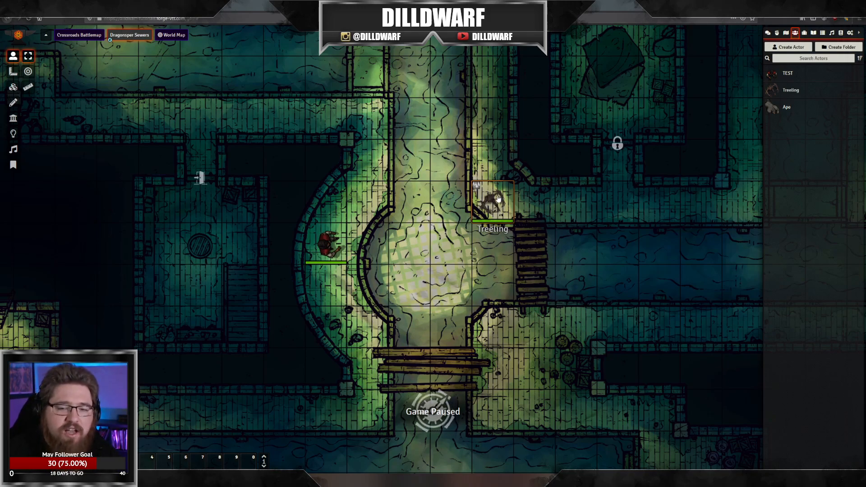
# Step: Delete the Treeling and TEST tokens from the map
pyautogui.press('Delete')
pyautogui.click(341, 242)
pyautogui.press('Delete')
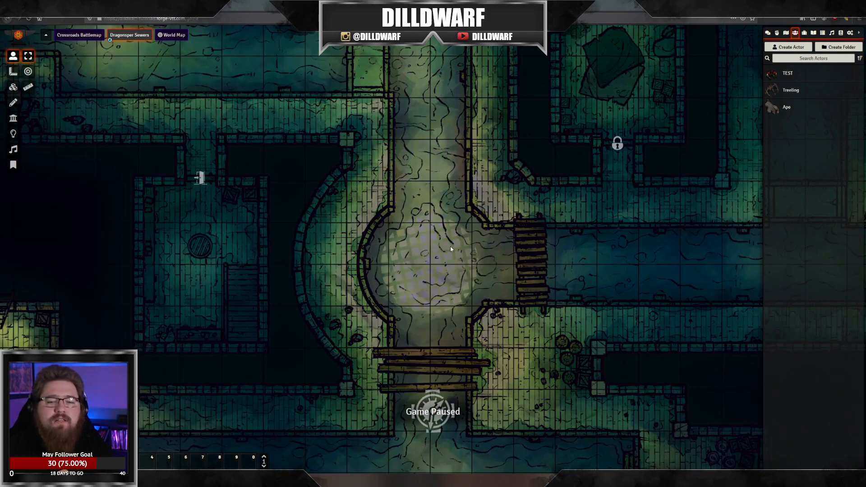
# Step: Place a new TEST token on the map and move it to the walkway beside the round chamber's west wall
pyautogui.click(789, 75)
pyautogui.click(546, 140)
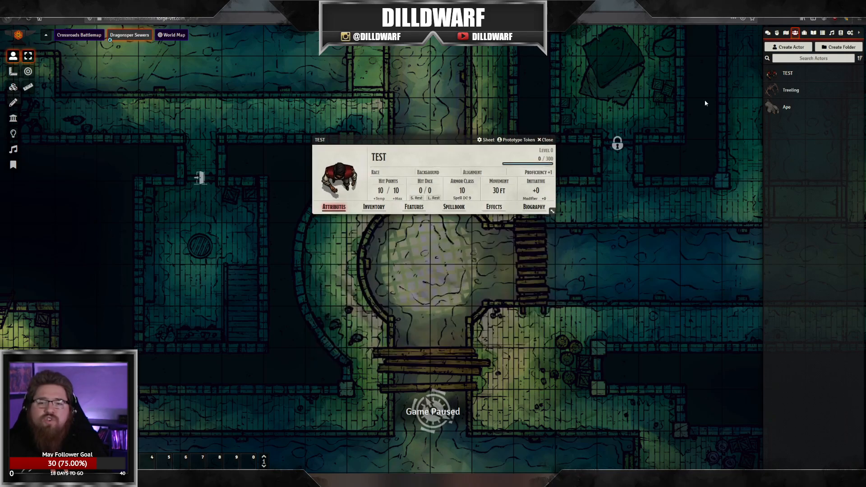
pyautogui.moveTo(788, 73); pyautogui.dragTo(477, 183)
pyautogui.moveTo(495, 215); pyautogui.dragTo(370, 218)
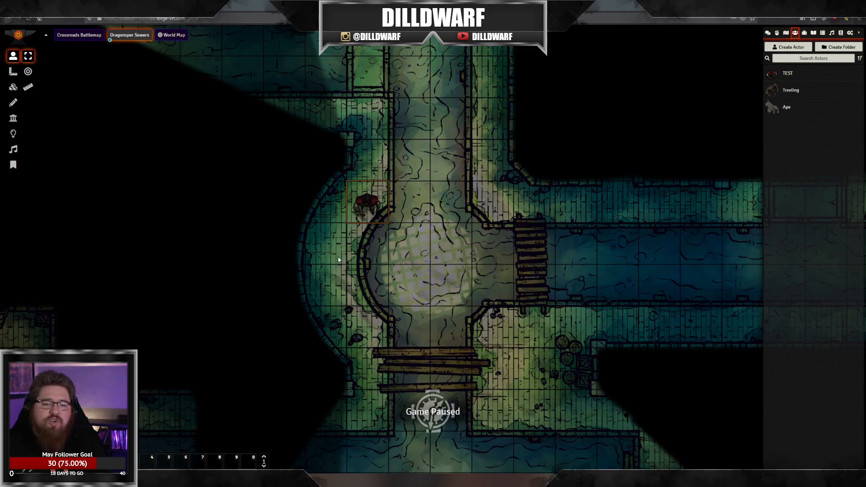
# Step: Inspect the character settings in the new TEST token's configuration and close its windows without changes
pyautogui.doubleClick(368, 210)
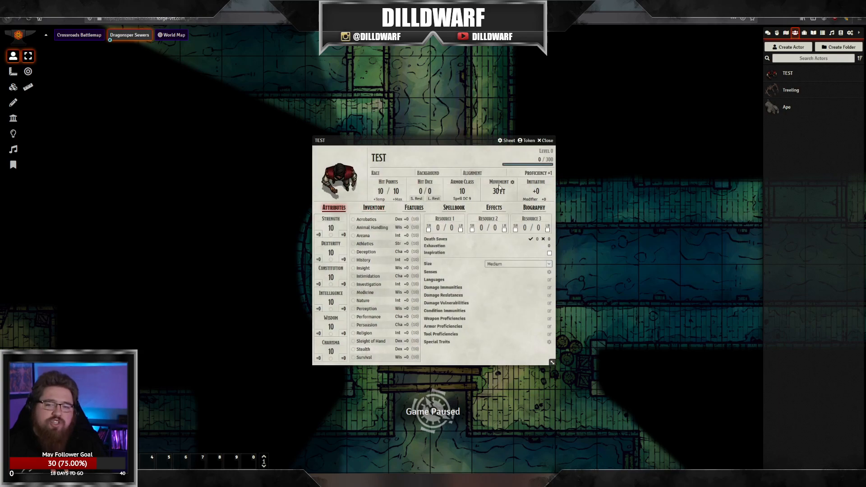
pyautogui.click(527, 140)
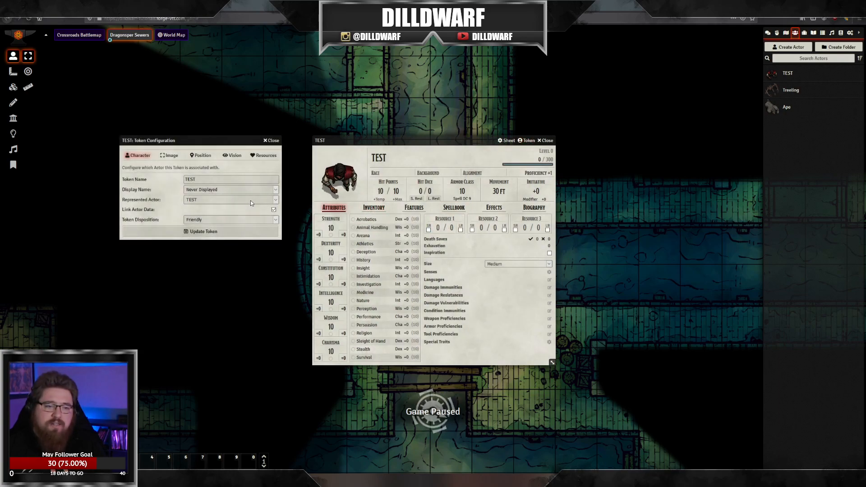
pyautogui.click(273, 141)
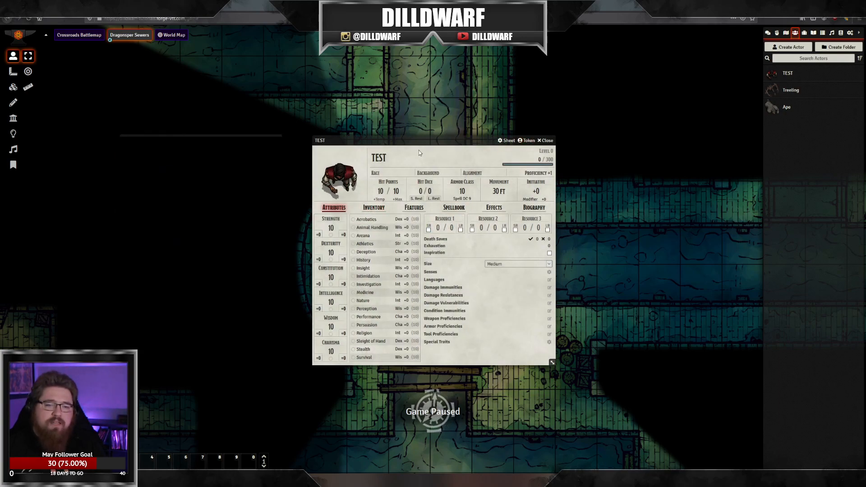
pyautogui.click(546, 140)
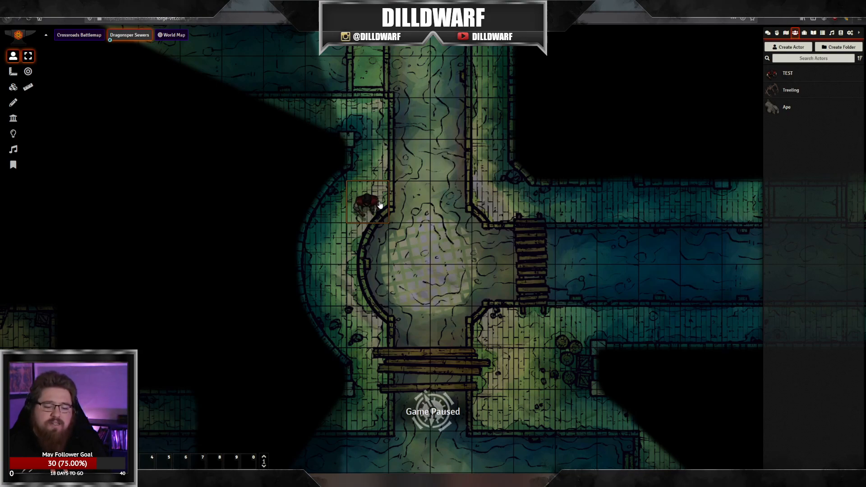
# Step: Replace the TEST token on the map with a fresh one from the actor list and open the TEST actor's sheet
pyautogui.press('Delete')
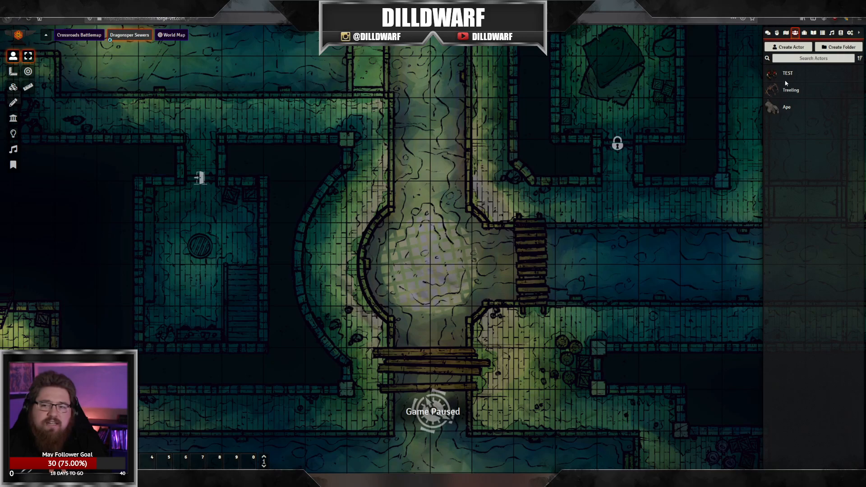
pyautogui.moveTo(775, 79); pyautogui.dragTo(373, 206)
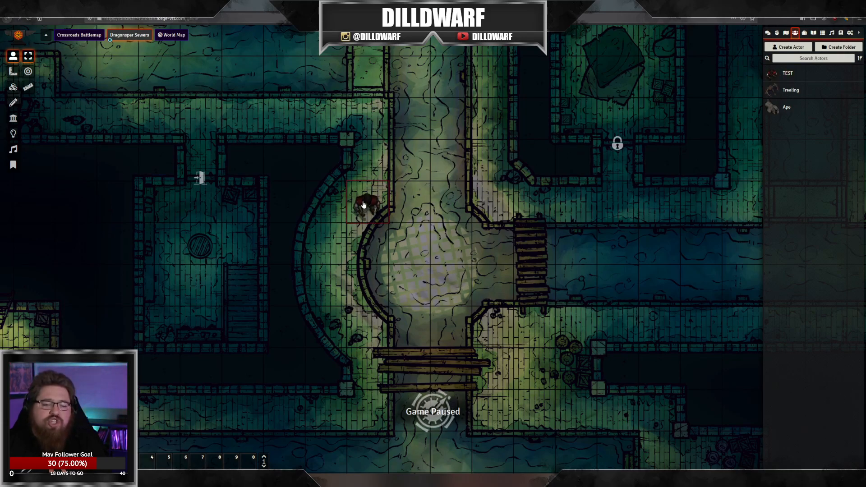
pyautogui.click(369, 208)
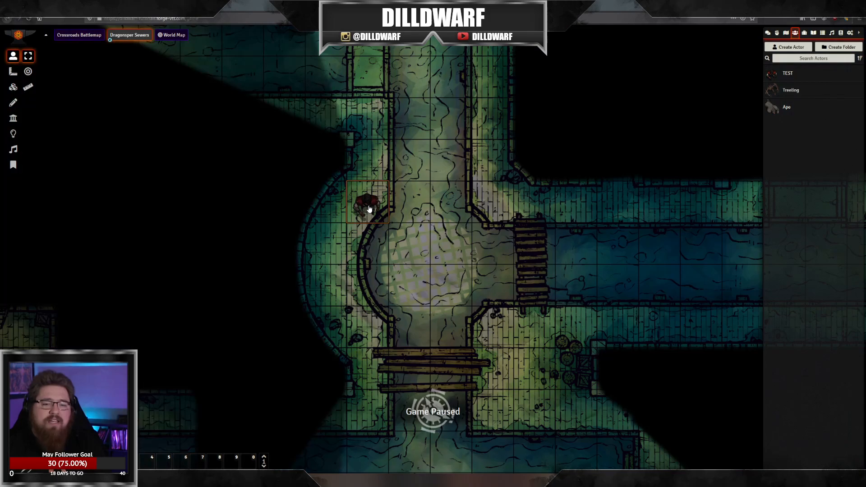
pyautogui.click(788, 75)
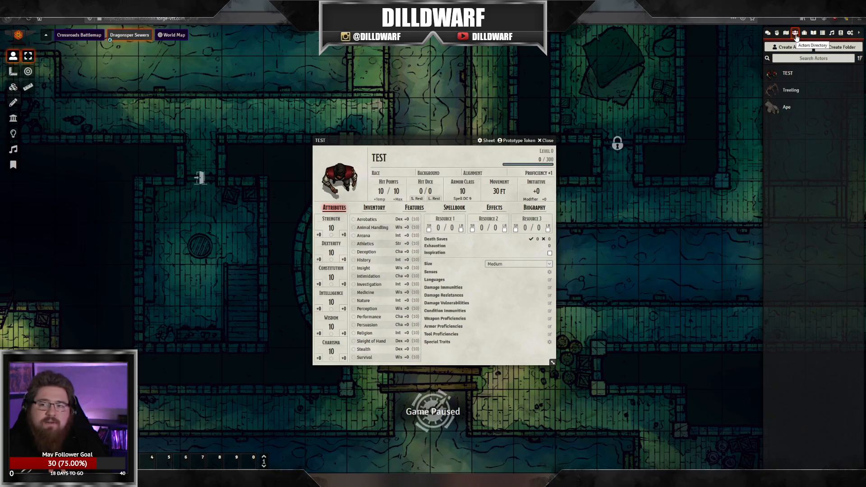
# Step: Inspect the image and position settings of the TEST actor's prototype token and close its windows without changes
pyautogui.click(518, 140)
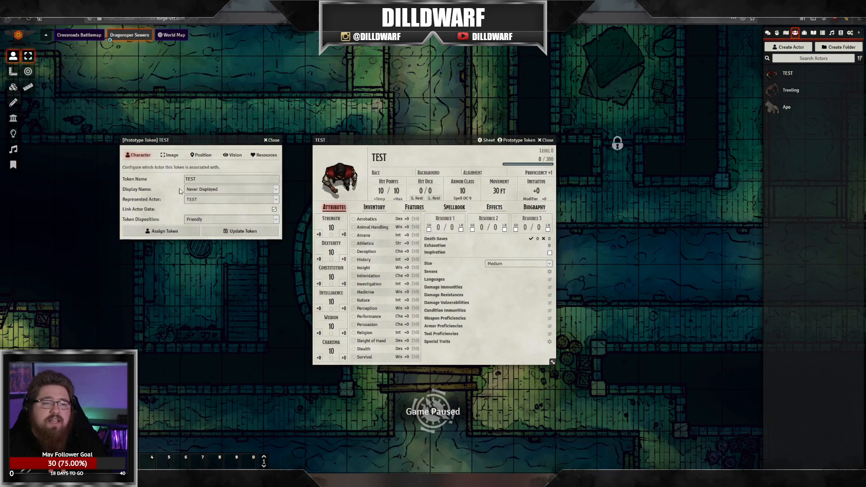
pyautogui.click(170, 155)
pyautogui.click(200, 154)
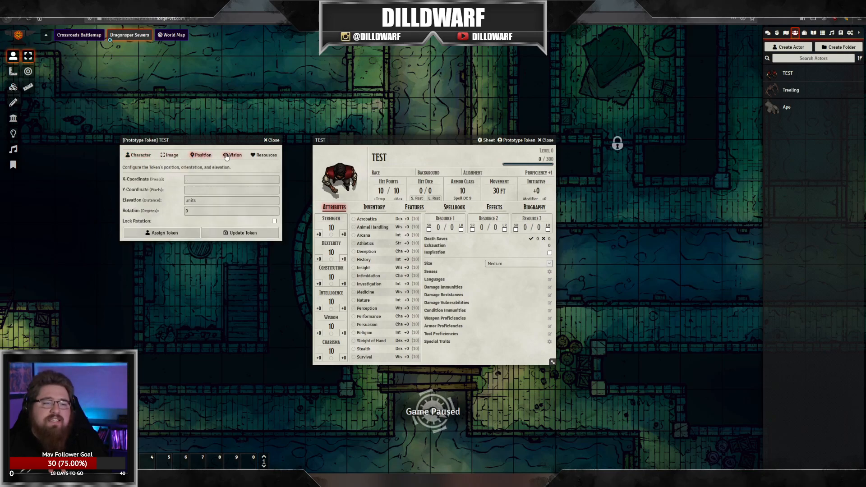
pyautogui.click(277, 141)
pyautogui.click(545, 140)
# Step: Move the placed TEST token to the round chamber's west wall and inspect the character settings in its token configuration
pyautogui.moveTo(419, 183); pyautogui.dragTo(367, 245)
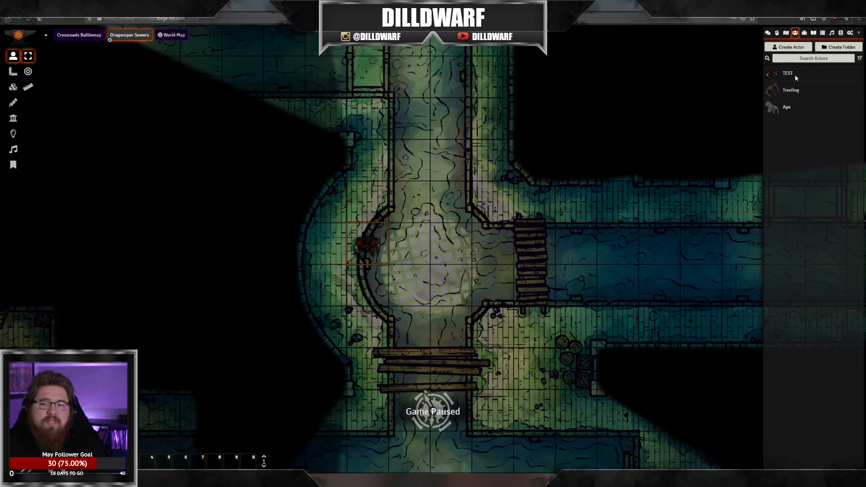
pyautogui.doubleClick(368, 251)
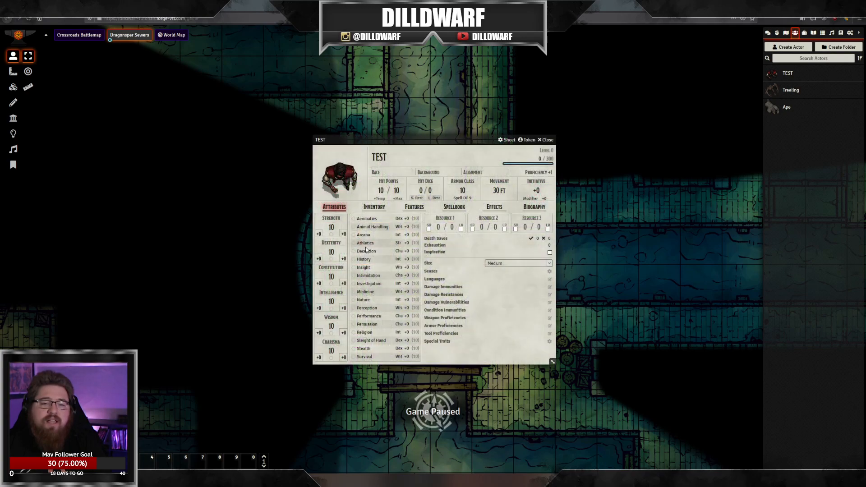
pyautogui.click(525, 140)
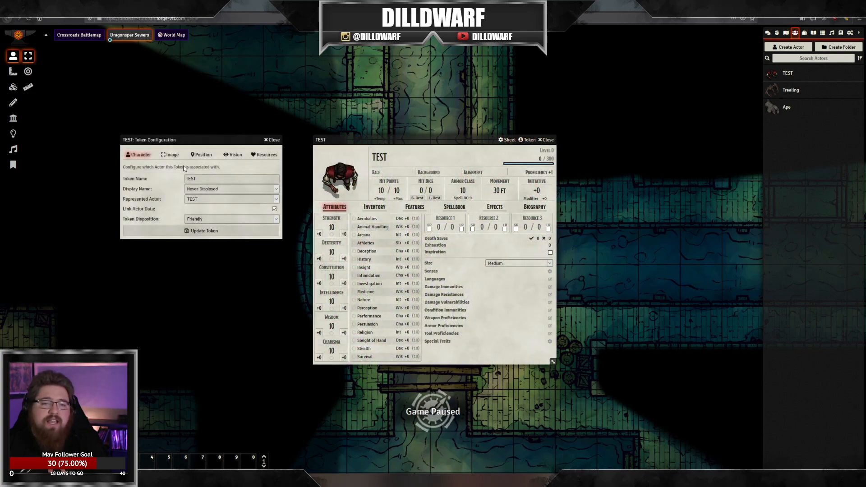
pyautogui.click(273, 140)
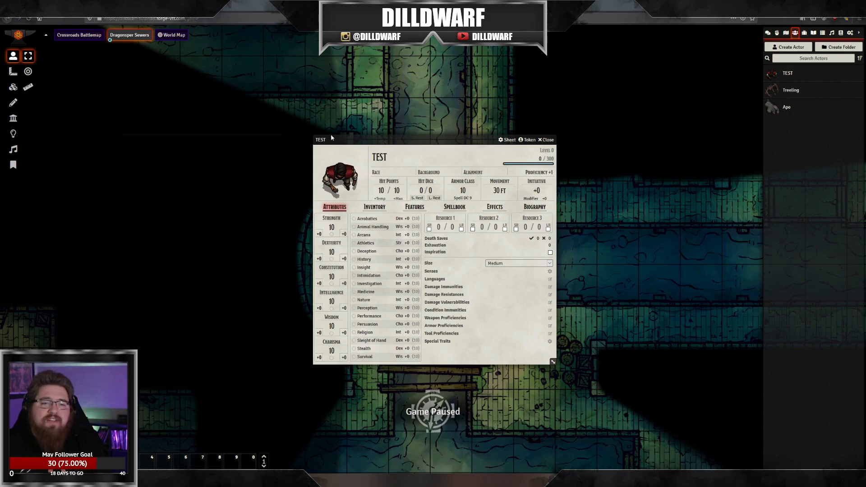
pyautogui.doubleClick(449, 140)
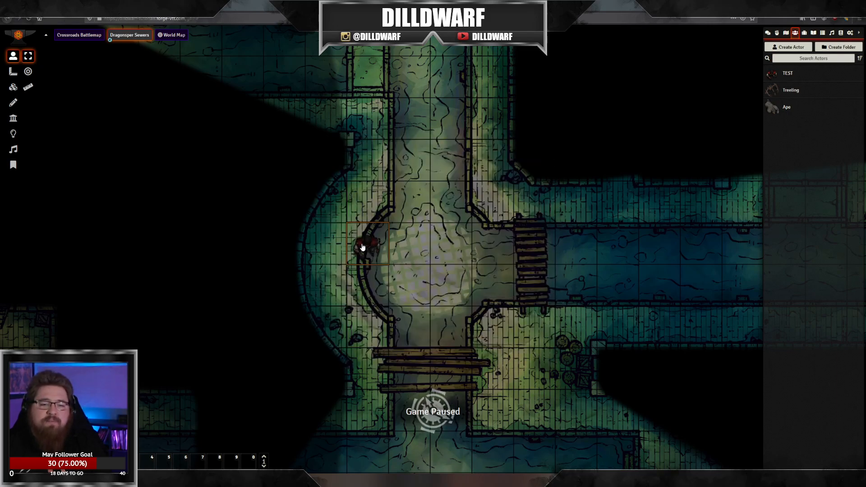
# Step: Review the character settings of TEST's prototype token from the actor list and close its windows without changes
pyautogui.click(790, 75)
pyautogui.click(518, 139)
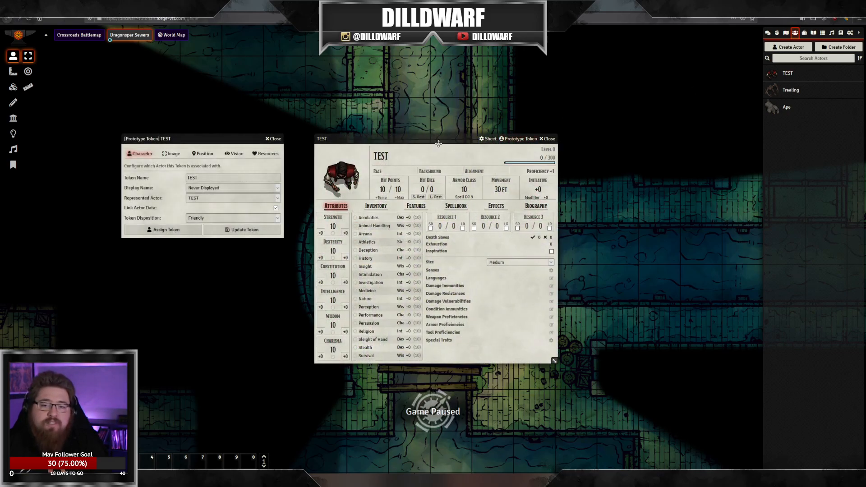
pyautogui.moveTo(440, 146); pyautogui.dragTo(589, 157)
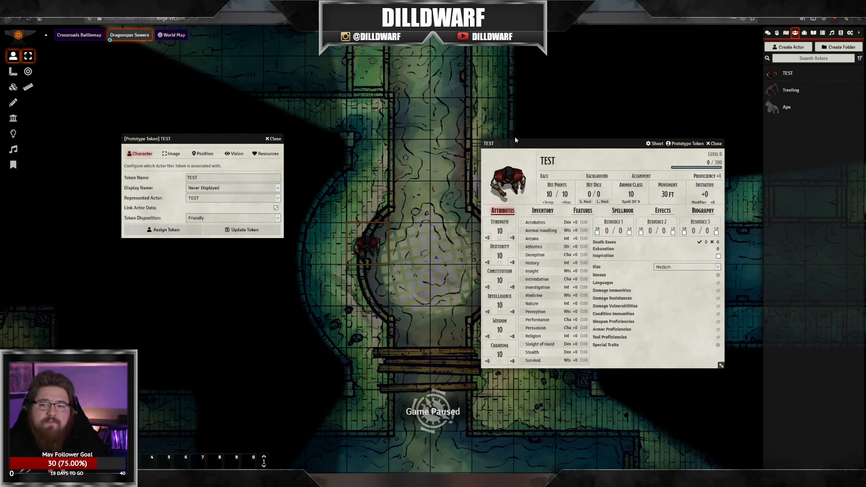
pyautogui.click(274, 139)
pyautogui.click(714, 143)
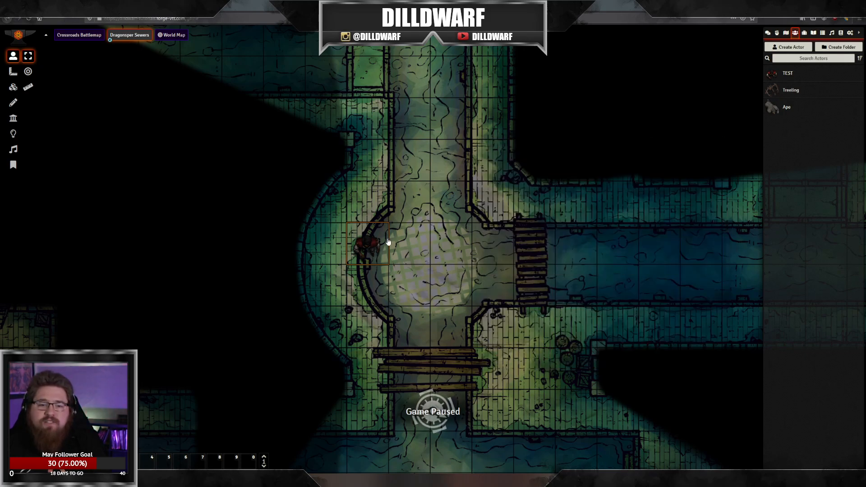
# Step: Set the placed TEST token's dim light radius to 40 and update the token
pyautogui.doubleClick(384, 241)
pyautogui.click(697, 144)
pyautogui.click(432, 158)
pyautogui.click(400, 159)
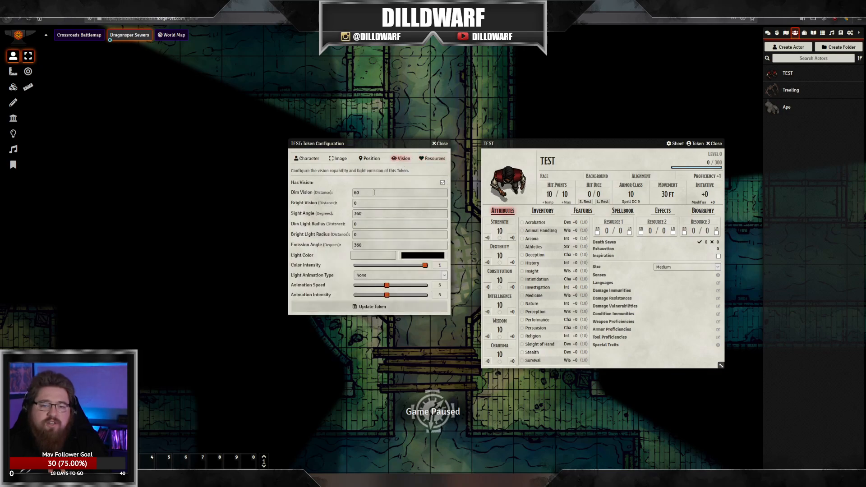
pyautogui.doubleClick(379, 223)
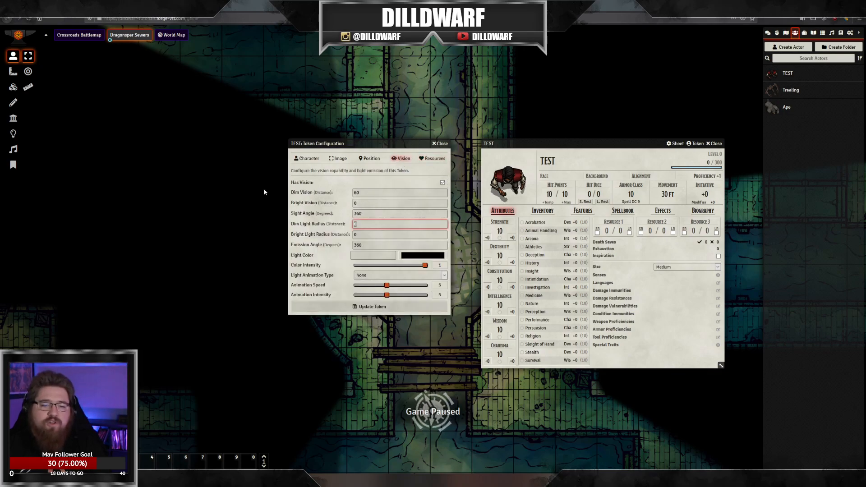
pyautogui.write('40')
pyautogui.click(369, 306)
pyautogui.click(714, 144)
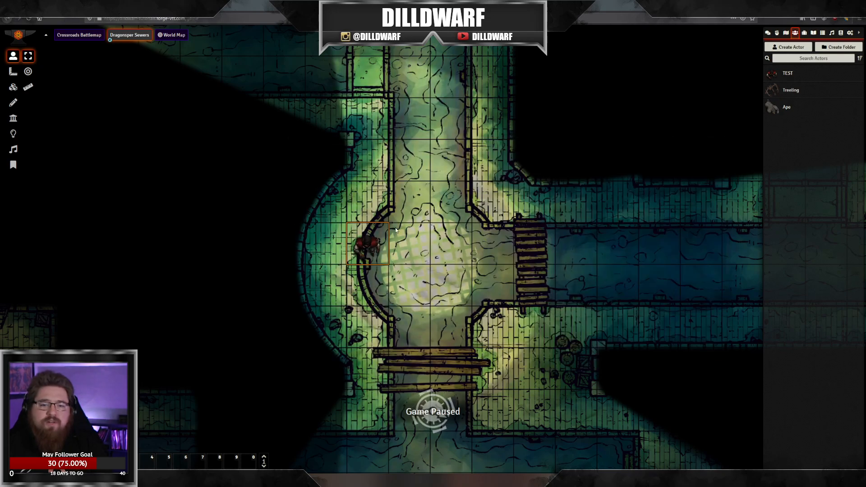
# Step: Assign the placed token's configuration to the TEST actor's prototype token and close the sheet
pyautogui.click(787, 75)
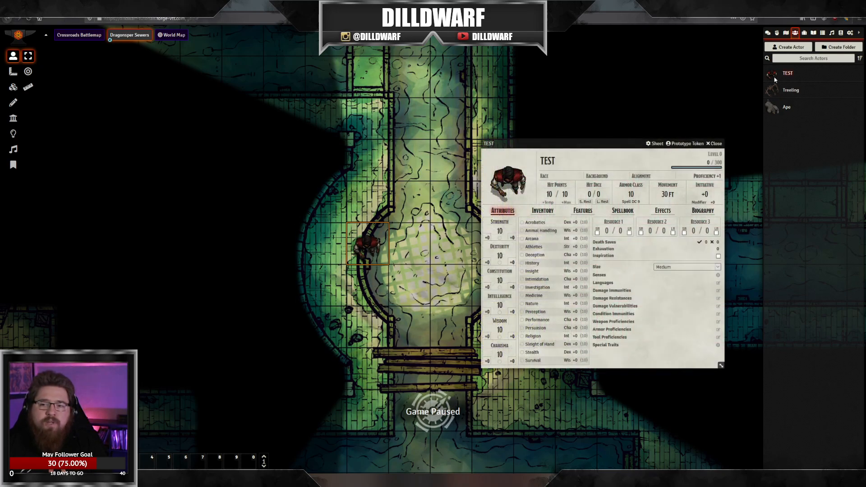
pyautogui.click(686, 144)
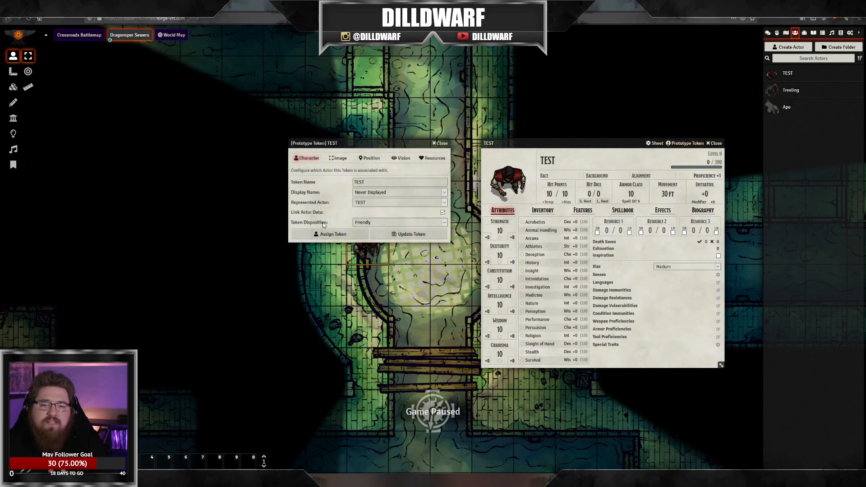
pyautogui.click(323, 235)
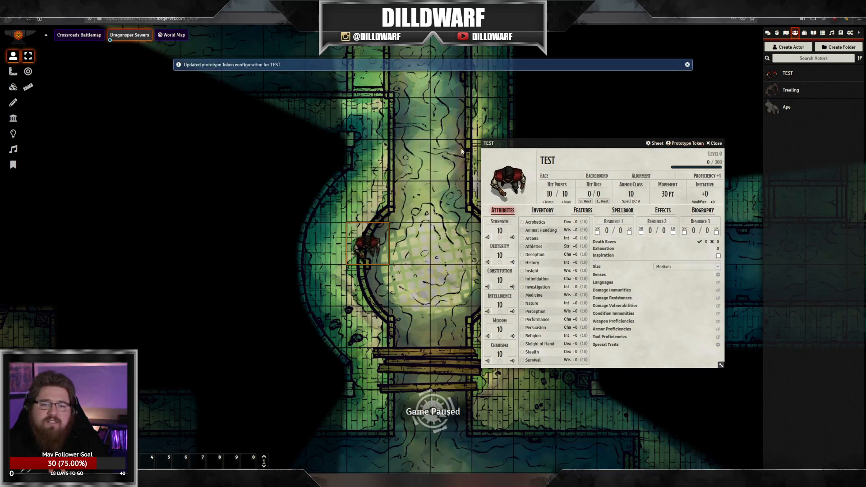
pyautogui.click(714, 144)
# Step: Delete the placed TEST token and put a fresh one from the actor list on the walkway north of the round chamber
pyautogui.press('Delete')
pyautogui.moveTo(787, 75); pyautogui.dragTo(372, 129)
pyautogui.moveTo(401, 203); pyautogui.dragTo(402, 287)
pyautogui.scroll(-5, 402, 286)
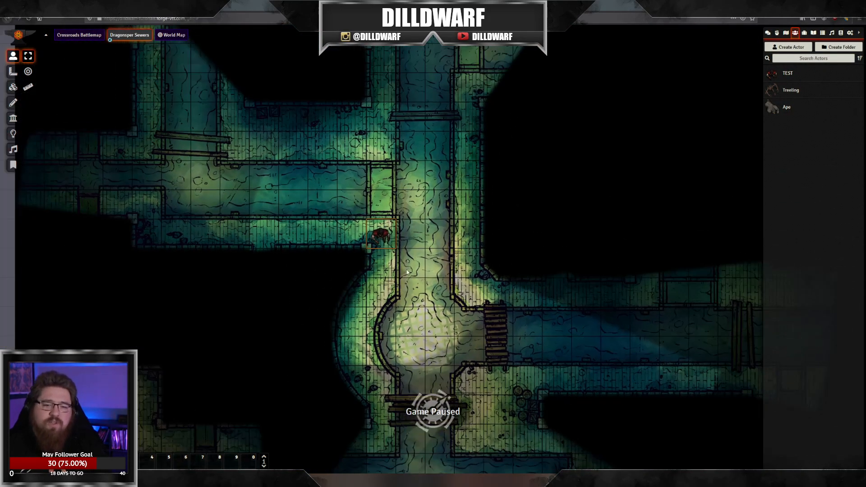
# Step: View the Treeling actor's sheet briefly, close it, and delete the TEST token from the map
pyautogui.click(794, 93)
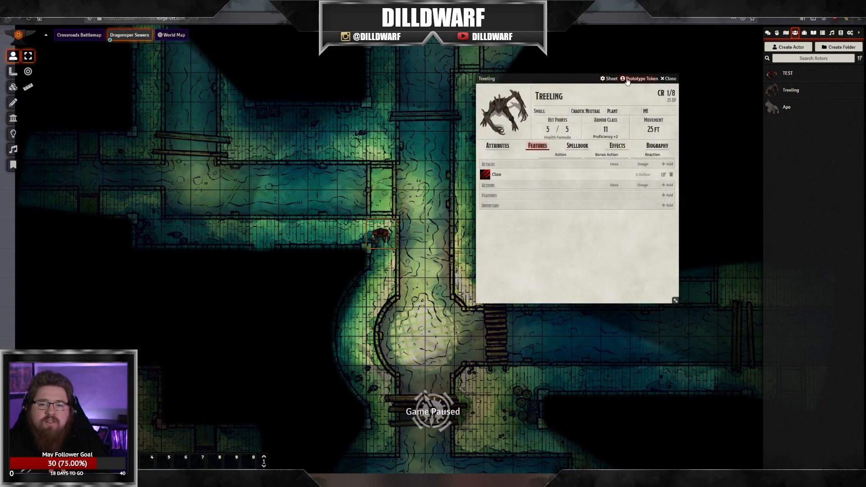
pyautogui.click(668, 78)
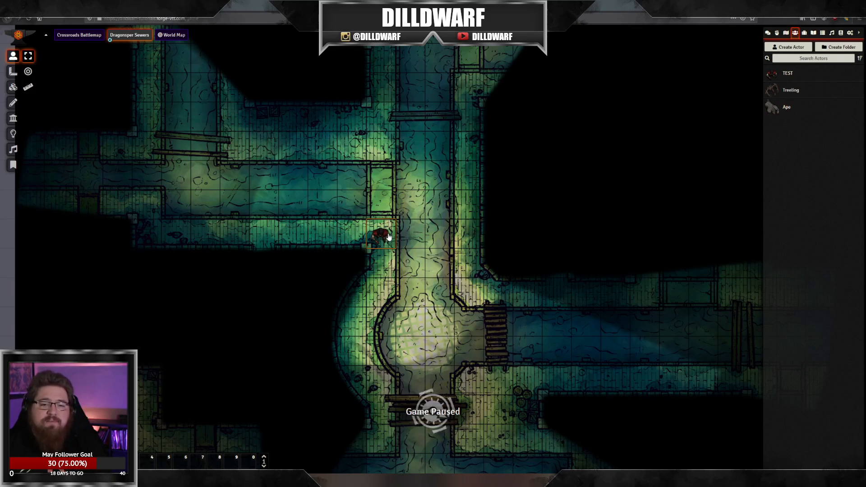
pyautogui.press('Delete')
# Step: Check the token name in the TEST actor's prototype token settings and close its windows without changes
pyautogui.click(787, 73)
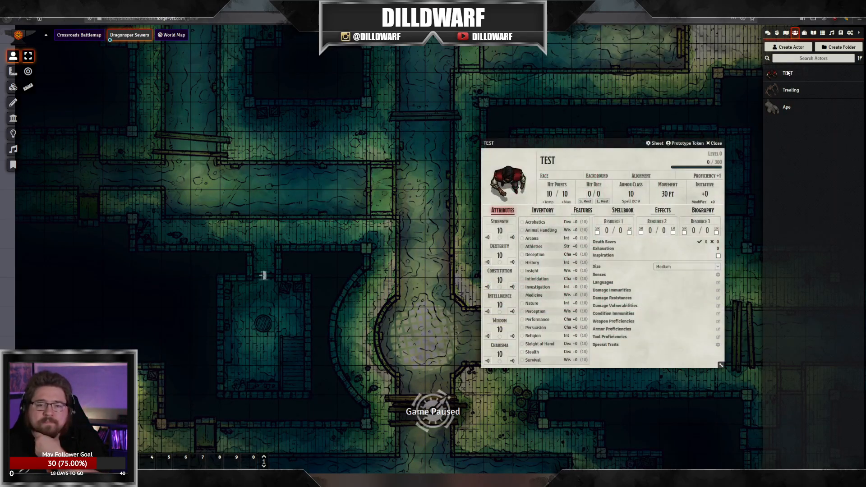
pyautogui.click(683, 143)
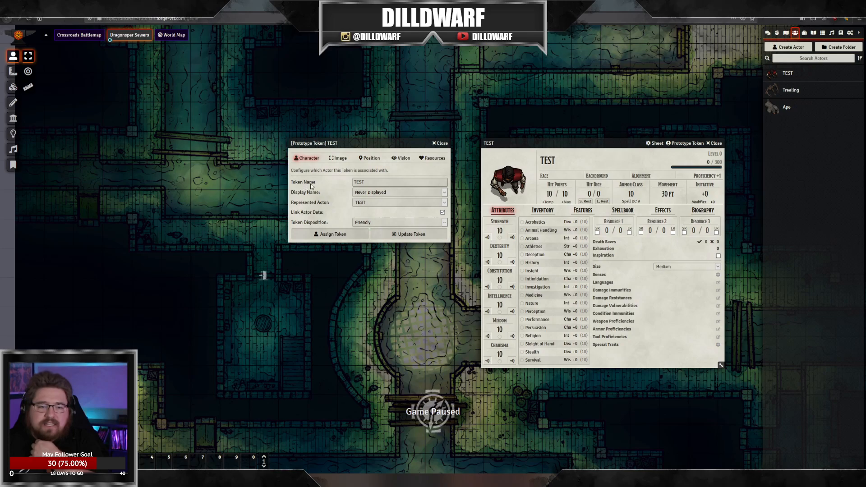
pyautogui.moveTo(373, 182); pyautogui.dragTo(269, 183)
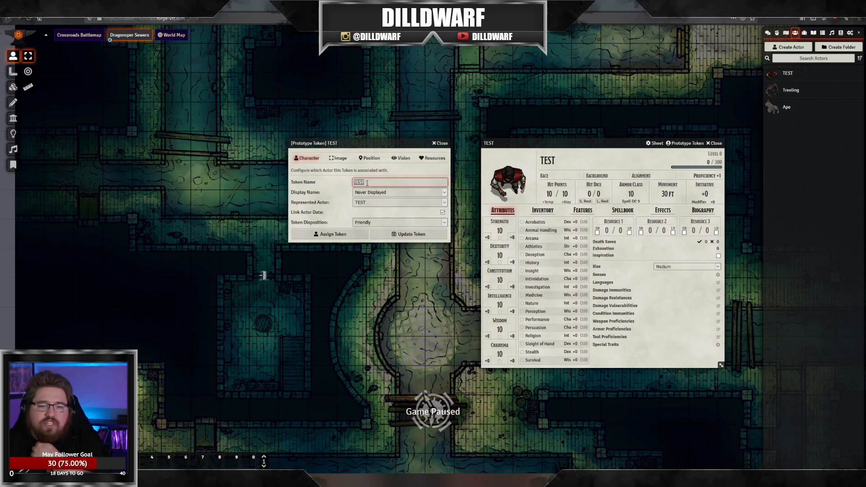
pyautogui.click(439, 143)
pyautogui.click(715, 143)
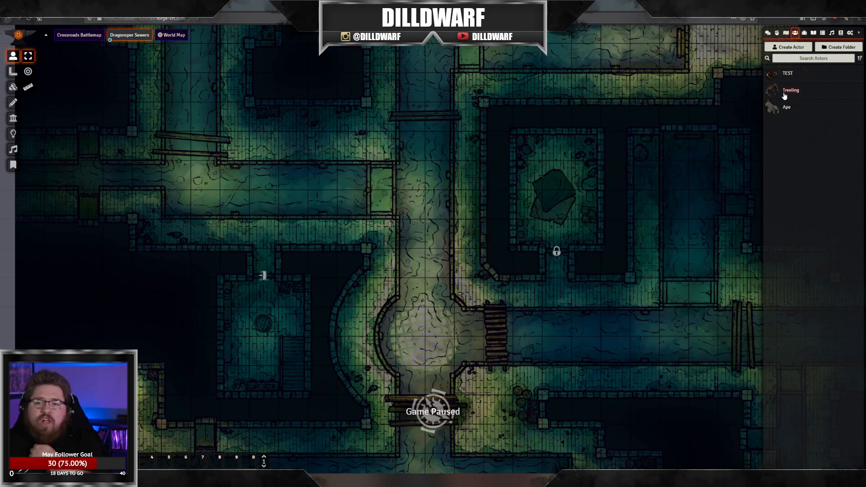
# Step: Rename the Treeling actor to Treelingading and place its token on the walkway northwest of the round chamber
pyautogui.click(784, 93)
pyautogui.doubleClick(587, 91)
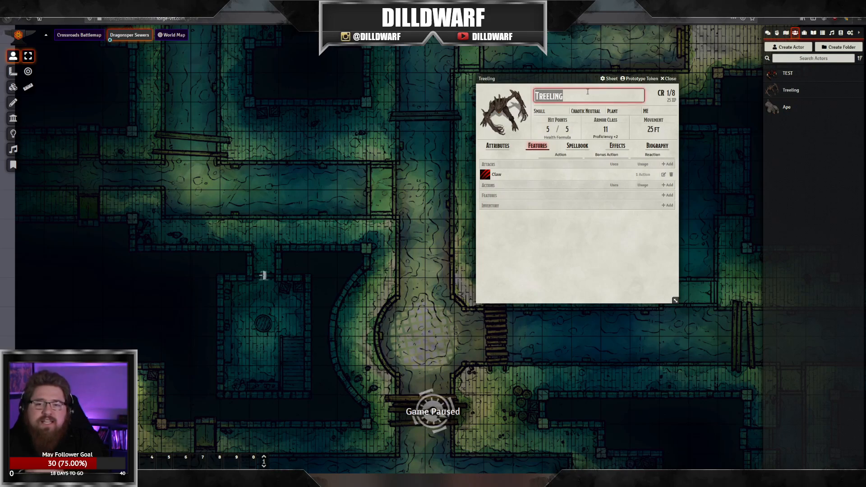
pyautogui.press('Left')
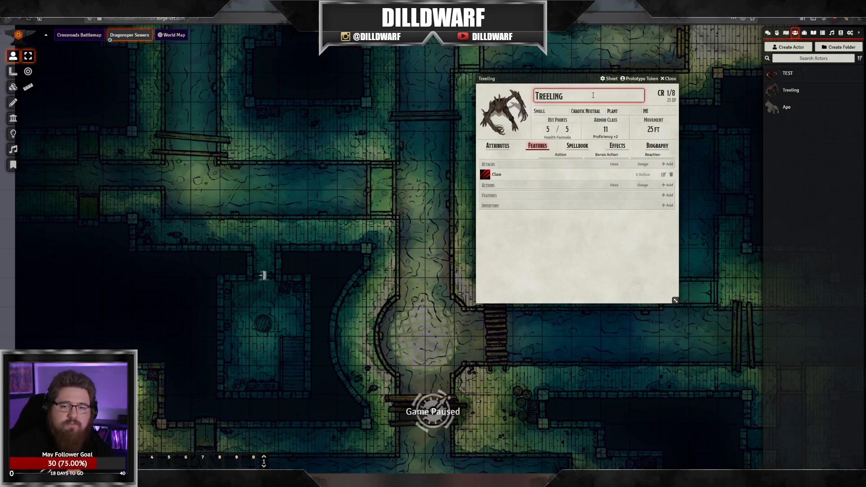
pyautogui.write('ading')
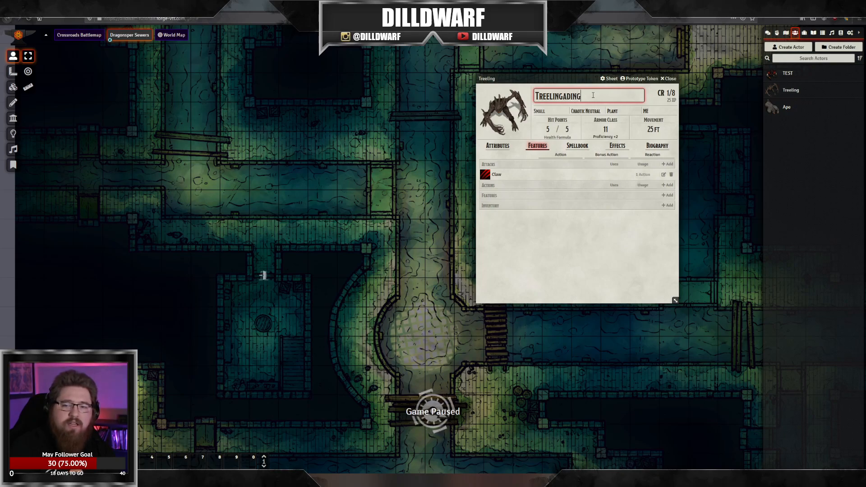
pyautogui.click(666, 81)
pyautogui.moveTo(796, 91); pyautogui.dragTo(383, 267)
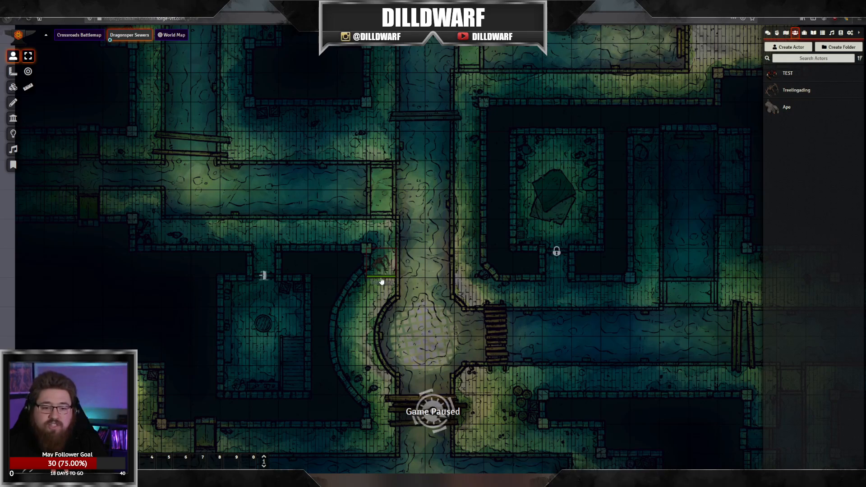
# Step: Update the prototype token with the token name Treelingading and place another Treelingading token on the same walkway
pyautogui.click(795, 92)
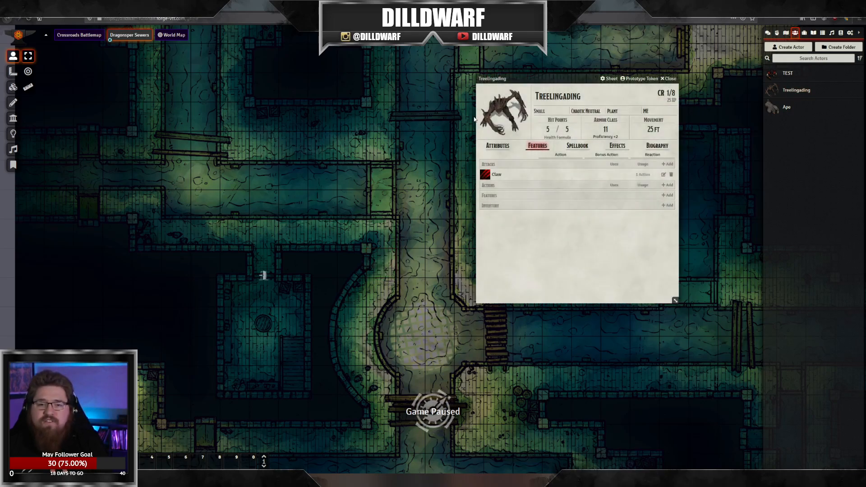
pyautogui.click(639, 78)
pyautogui.click(378, 114)
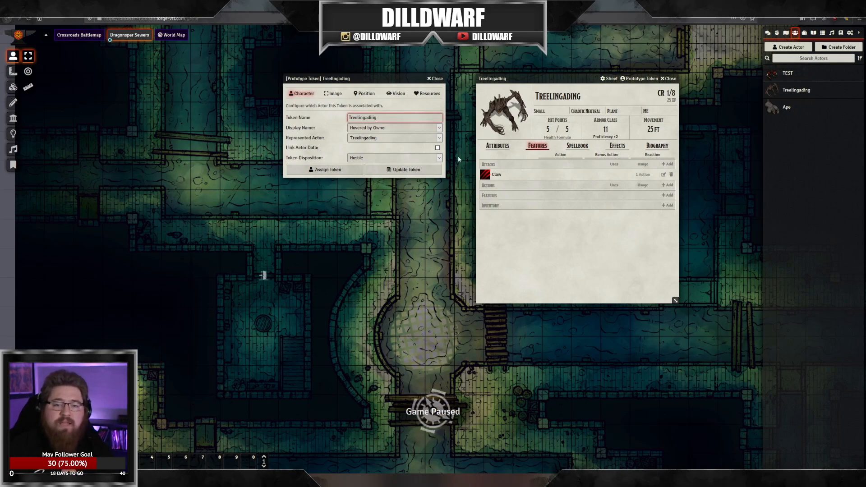
pyautogui.click(406, 169)
pyautogui.press('Escape')
pyautogui.moveTo(796, 92); pyautogui.dragTo(386, 270)
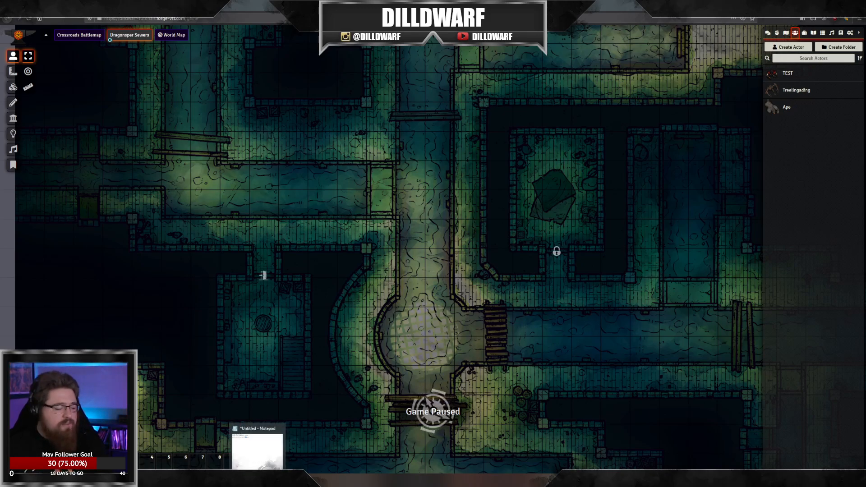
# Step: Examine the width and height in the image settings of TEST's prototype token and close its windows without changes
pyautogui.click(786, 79)
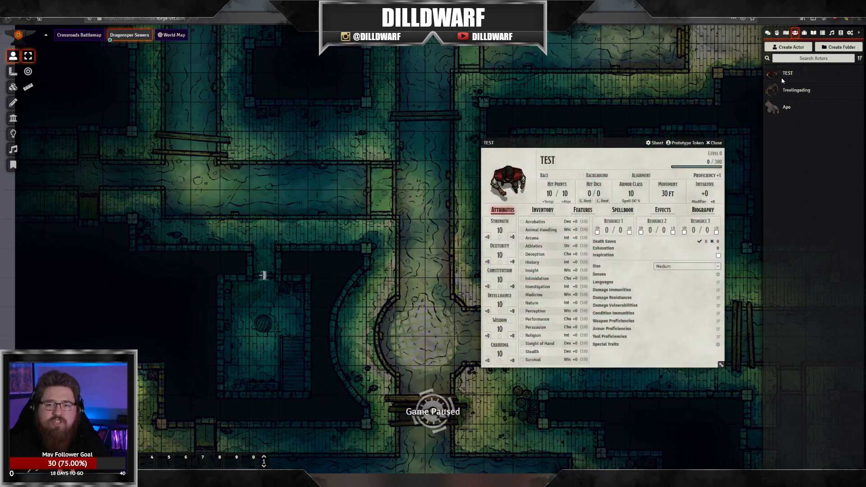
pyautogui.click(686, 143)
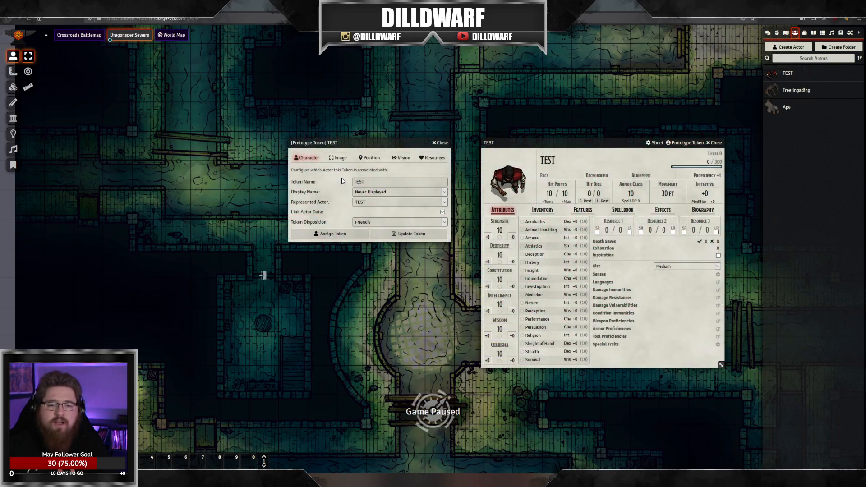
pyautogui.click(340, 158)
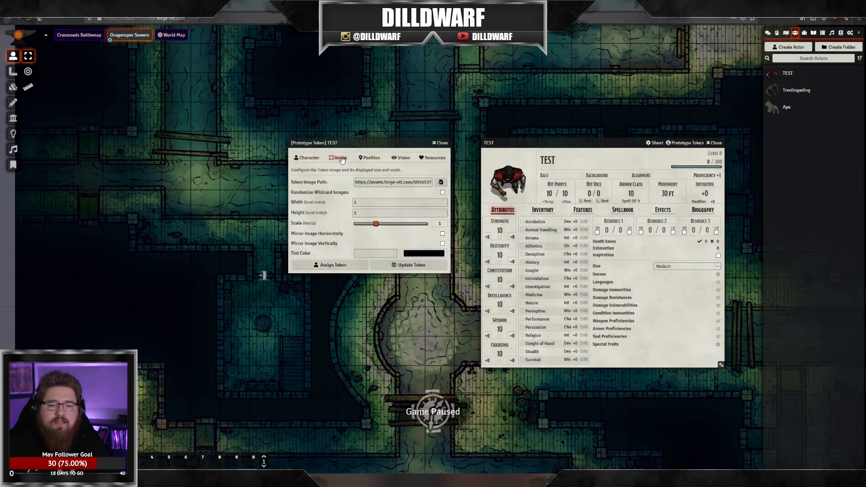
pyautogui.moveTo(363, 202); pyautogui.dragTo(322, 206)
pyautogui.press('Tab')
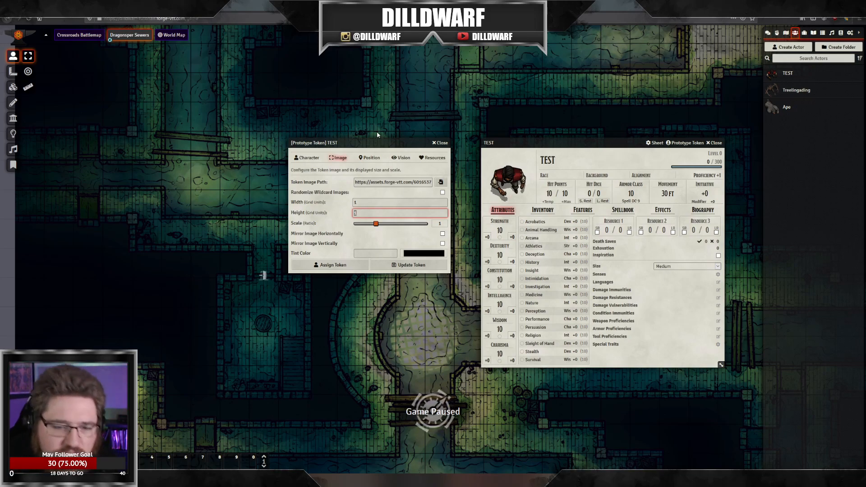
pyautogui.click(437, 143)
pyautogui.click(714, 143)
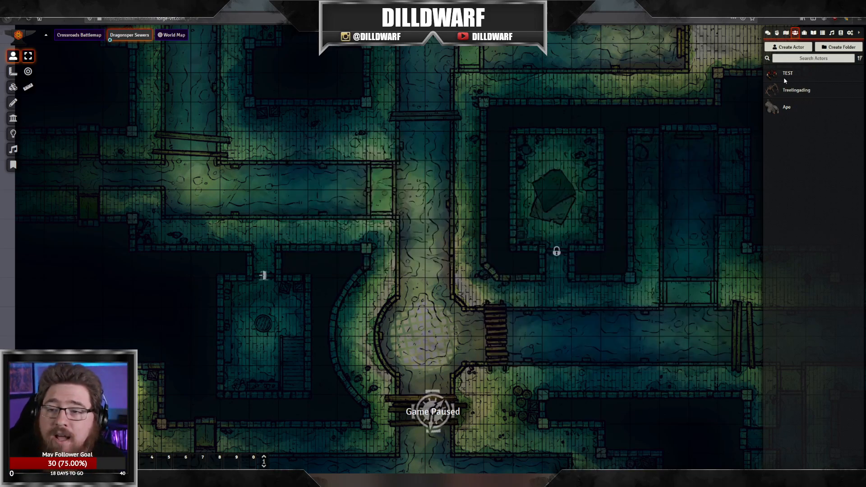
# Step: Give the Treelingading prototype token a light green image tint (#7dde70), update the token and close the actor sheet
pyautogui.click(794, 93)
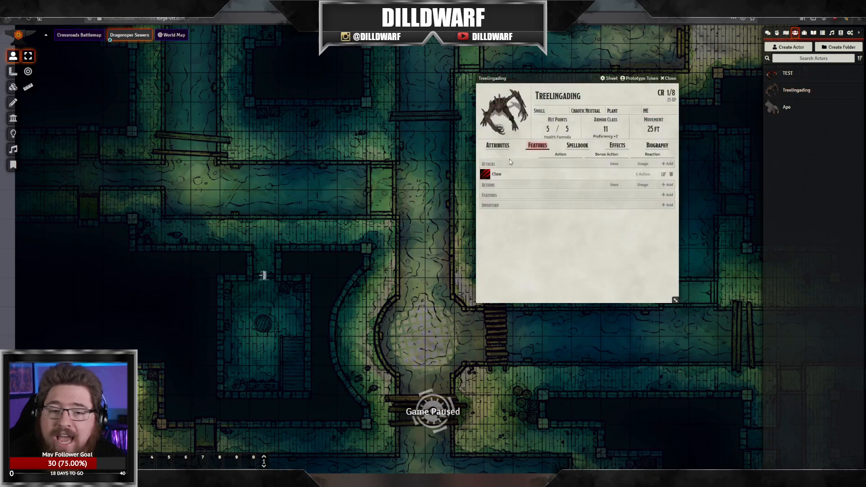
pyautogui.click(640, 79)
pyautogui.click(333, 93)
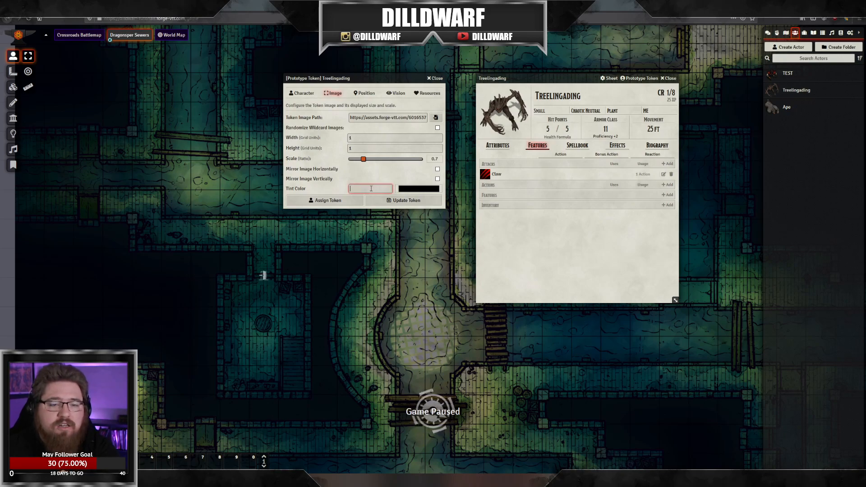
pyautogui.click(411, 193)
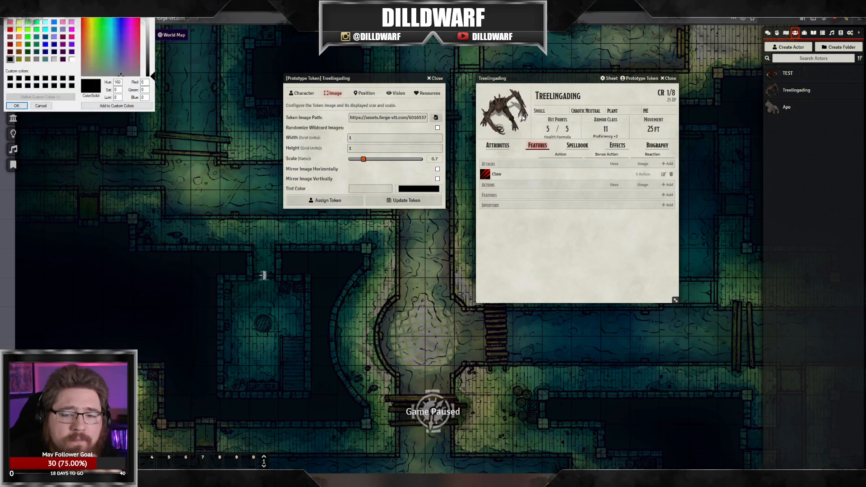
pyautogui.moveTo(96, 33); pyautogui.dragTo(100, 39)
pyautogui.click(150, 46)
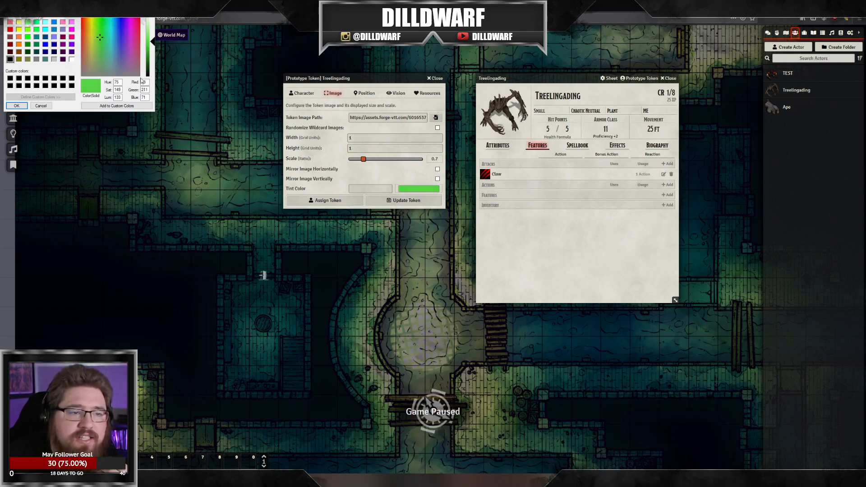
pyautogui.click(16, 106)
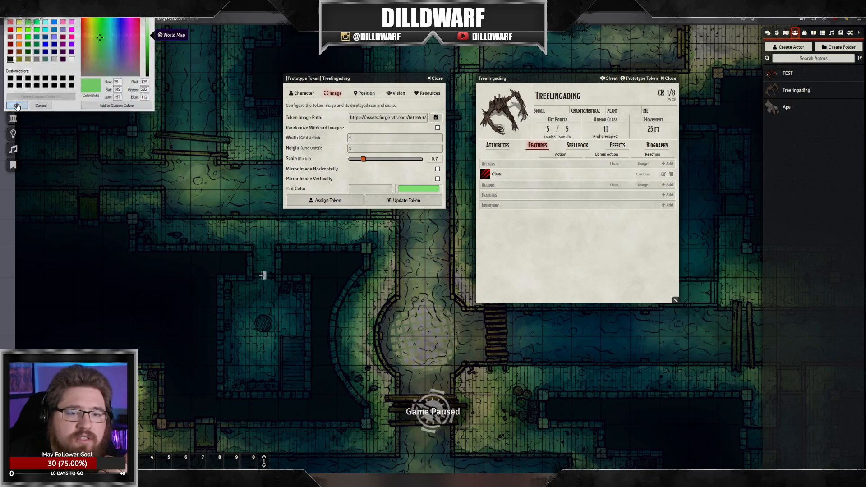
pyautogui.click(391, 200)
pyautogui.click(667, 79)
# Step: Place a tinted Treelingading token on the walkway northwest of the round chamber, inspect it up close and delete it
pyautogui.moveTo(792, 94); pyautogui.dragTo(380, 300)
pyautogui.scroll(4, 432, 249)
pyautogui.scroll(12, 483, 178)
pyautogui.moveTo(418, 264); pyautogui.dragTo(467, 227)
pyautogui.click(403, 192)
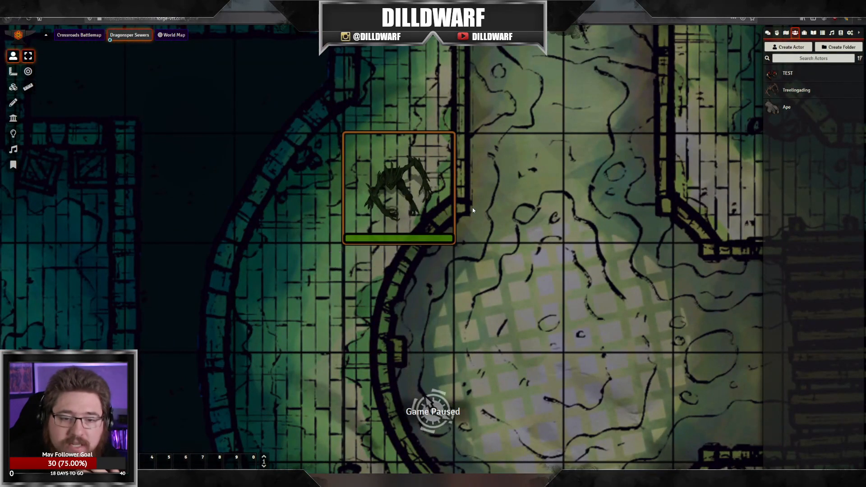
pyautogui.scroll(-8, 472, 210)
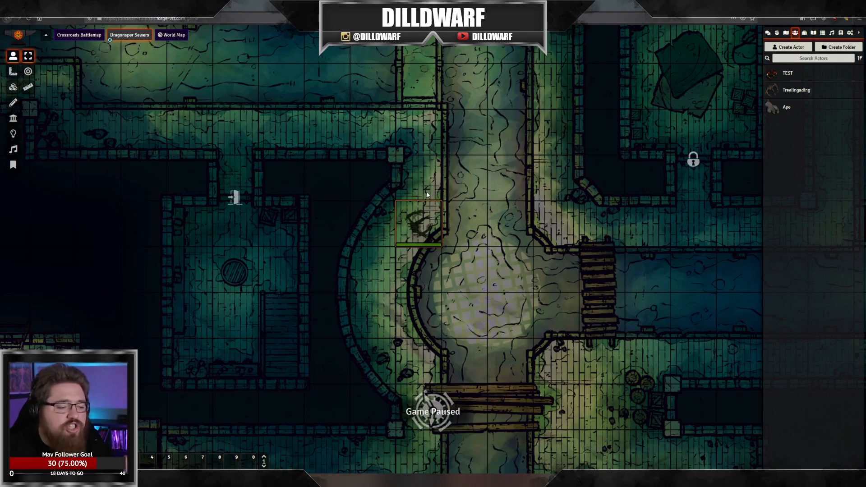
pyautogui.press('Delete')
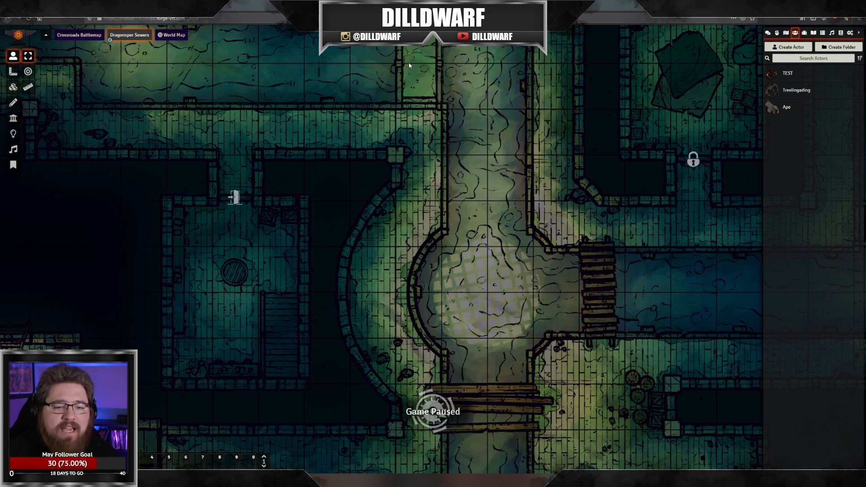
# Step: Place a Treelingading token northeast of the round chamber and set that token's width and height to 2 grid units
pyautogui.moveTo(798, 91); pyautogui.dragTo(579, 237)
pyautogui.doubleClick(566, 230)
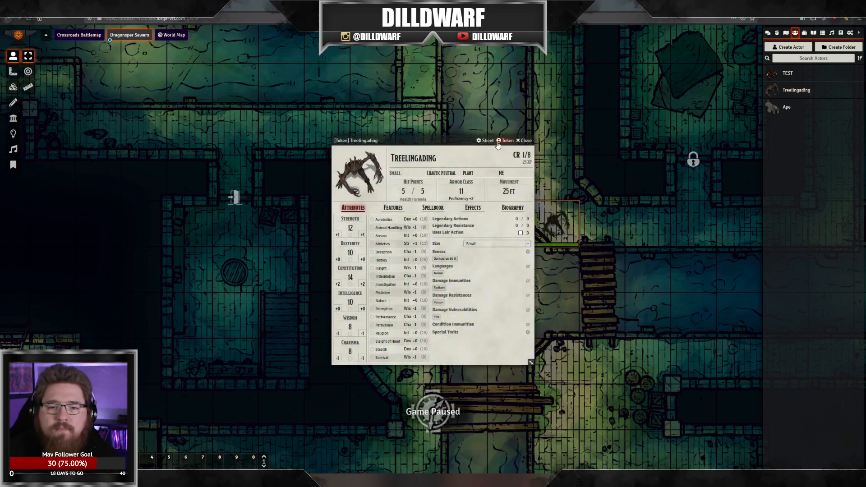
pyautogui.click(505, 140)
pyautogui.click(188, 155)
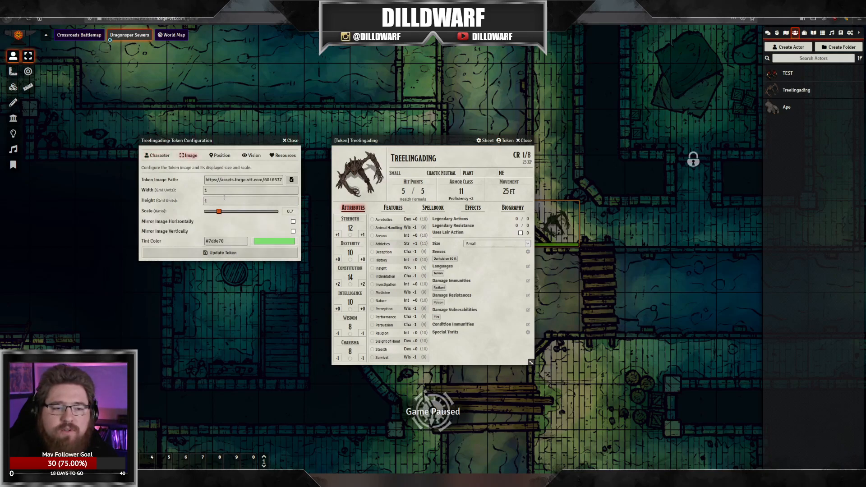
pyautogui.write('2')
pyautogui.press('Tab')
pyautogui.write('2')
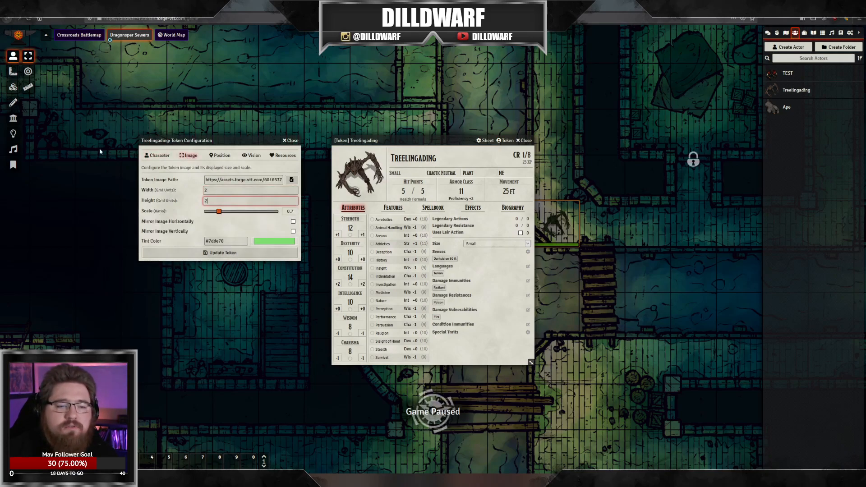
pyautogui.click(254, 252)
pyautogui.click(524, 140)
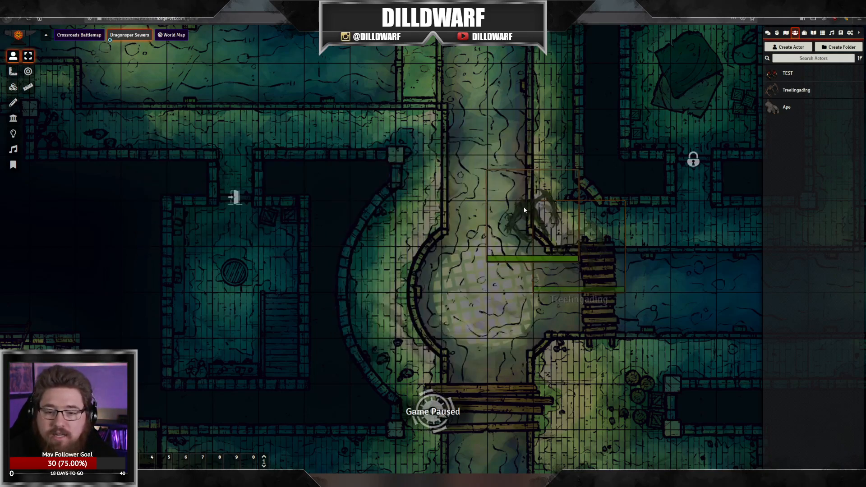
# Step: Move the enlarged Treelingading token to the walkway northwest of the round chamber and delete it from the scene
pyautogui.scroll(14, 452, 245)
pyautogui.rightClick(454, 234)
pyautogui.click(568, 302)
pyautogui.moveTo(586, 276); pyautogui.dragTo(563, 302)
pyautogui.scroll(-5, 559, 288)
pyautogui.scroll(-4, 560, 289)
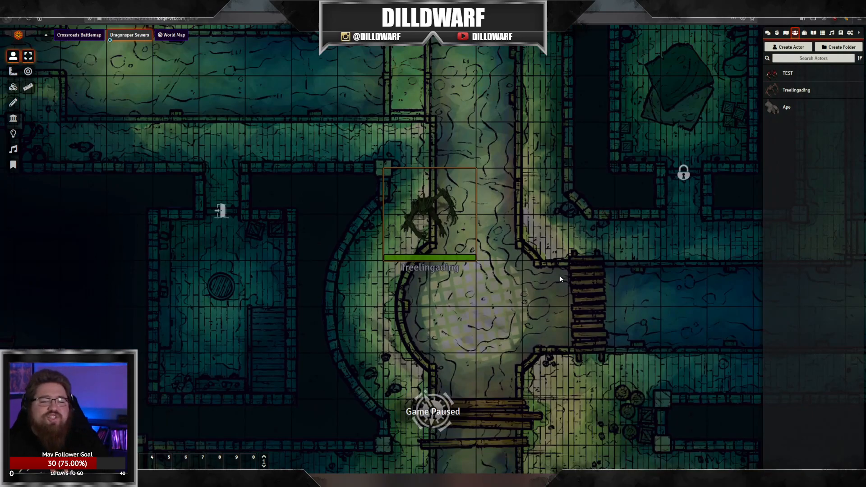
pyautogui.scroll(-3, 559, 275)
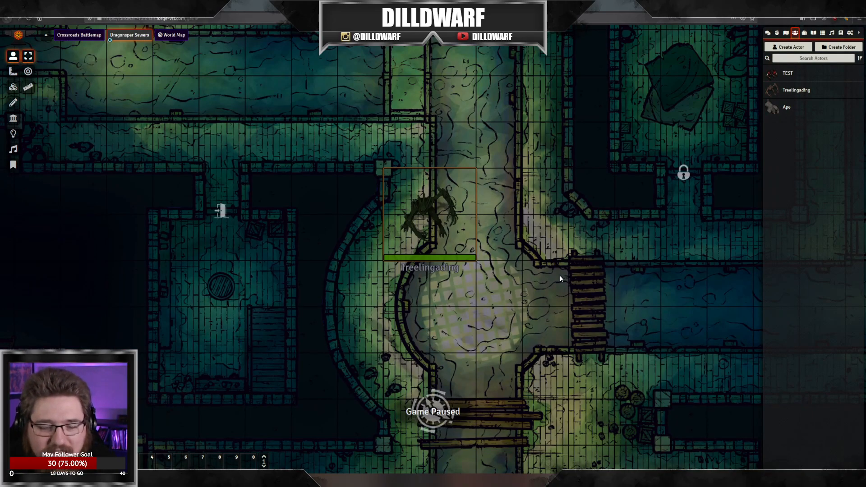
pyautogui.hotkey('alt', 'Tab')
pyautogui.hotkey('alt', 'Tab')
pyautogui.hotkey('alt', 'Tab')
pyautogui.hotkey('alt', 'Tab')
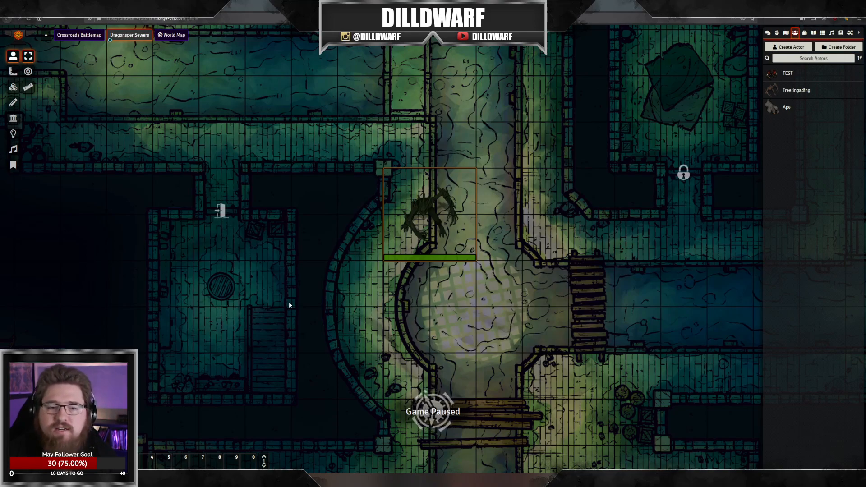
pyautogui.press('Delete')
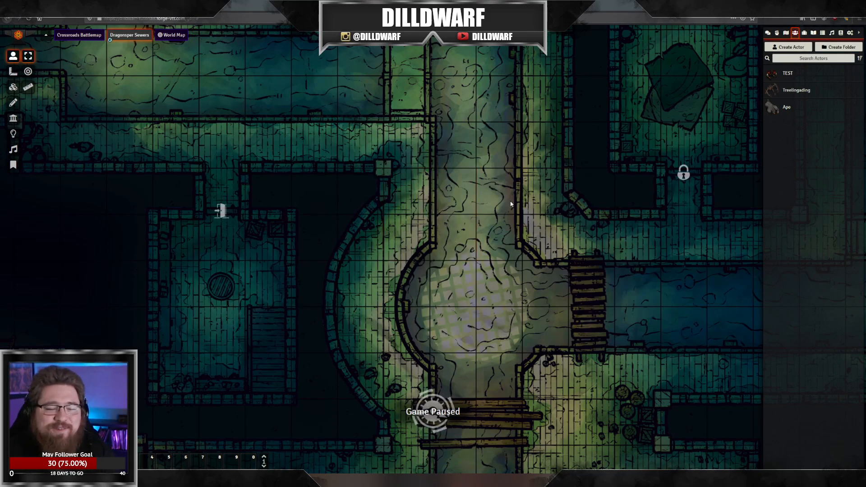
# Step: Start a new journal entry in the journal directory
pyautogui.click(806, 34)
pyautogui.click(813, 32)
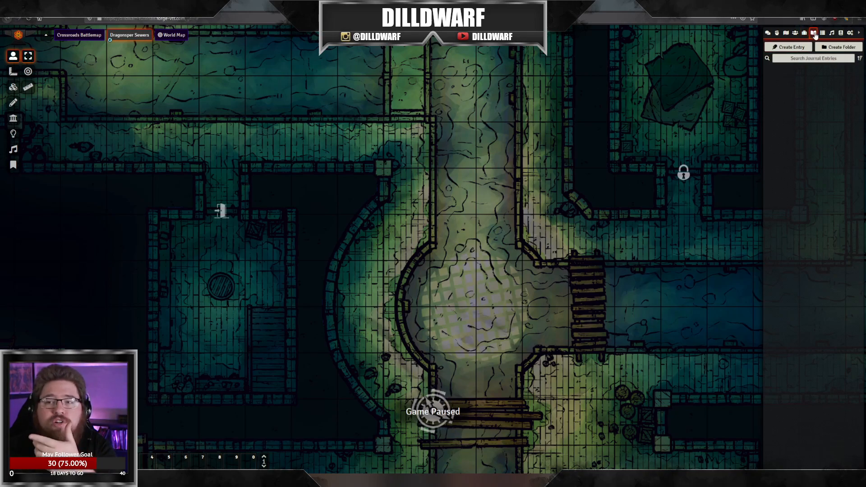
pyautogui.click(794, 48)
pyautogui.click(683, 60)
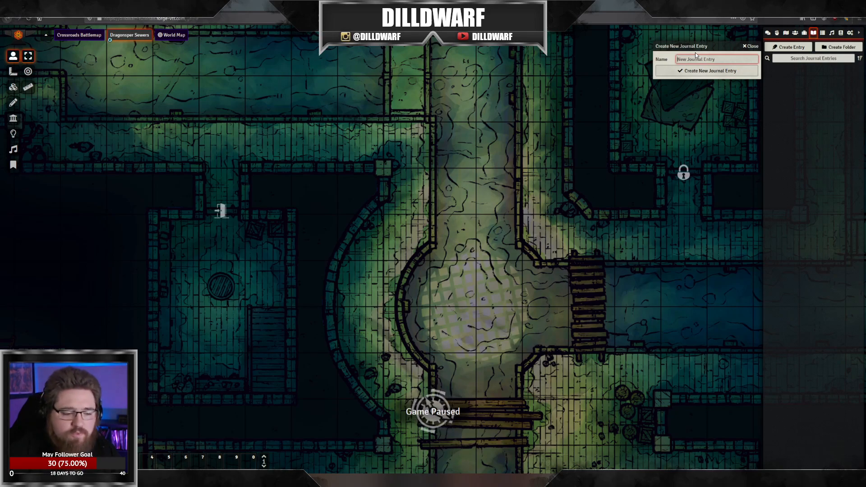
# Step: Switch to File Explorer and look through the D&D folders, including the Acererak's Ascension handouts under My Campaigns, for handout material
pyautogui.hotkey('alt', 'Tab')
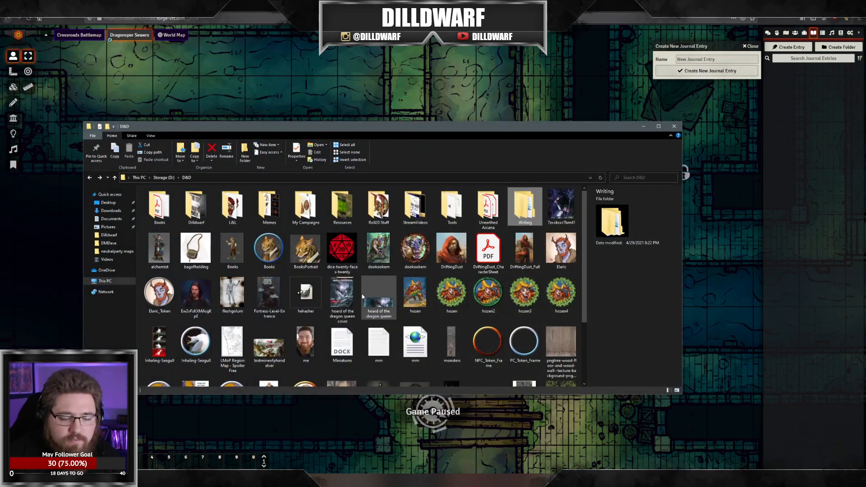
pyautogui.click(202, 210)
pyautogui.click(232, 209)
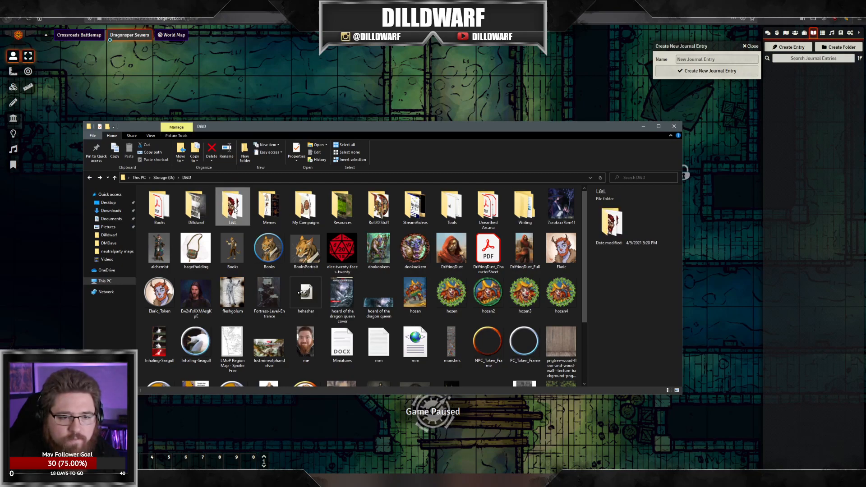
pyautogui.doubleClick(230, 208)
pyautogui.hotkey('alt', 'Left')
pyautogui.doubleClick(305, 208)
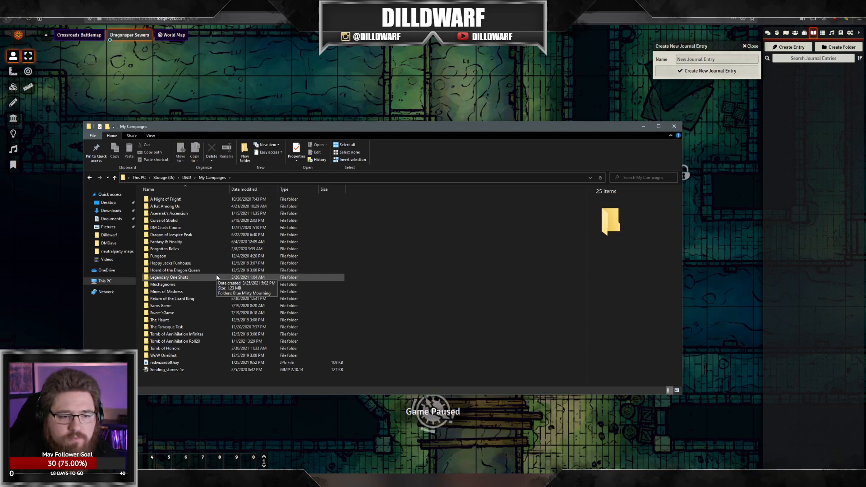
pyautogui.doubleClick(182, 215)
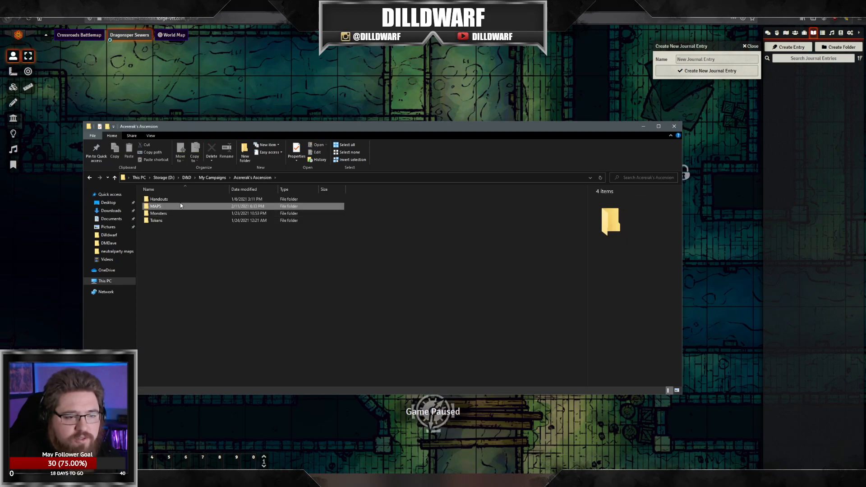
pyautogui.doubleClick(179, 200)
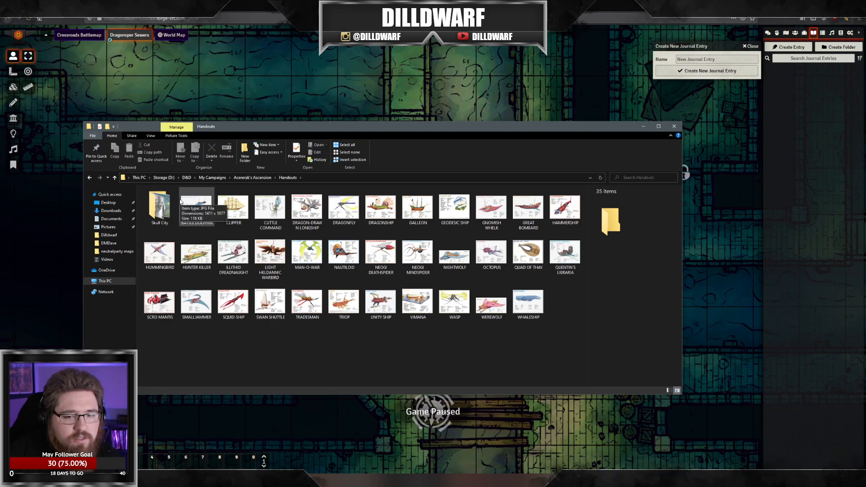
pyautogui.hotkey('alt', 'Left')
pyautogui.hotkey('alt', 'Left')
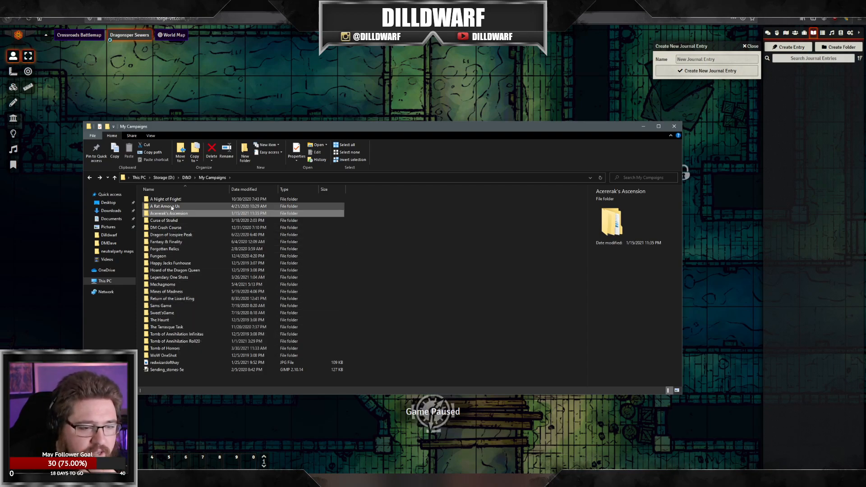
# Step: Look through the Curse of Strahd and Tomb of Annihilation campaign folders and browse the Tomb of Annihilation Roll20 handouts
pyautogui.doubleClick(172, 221)
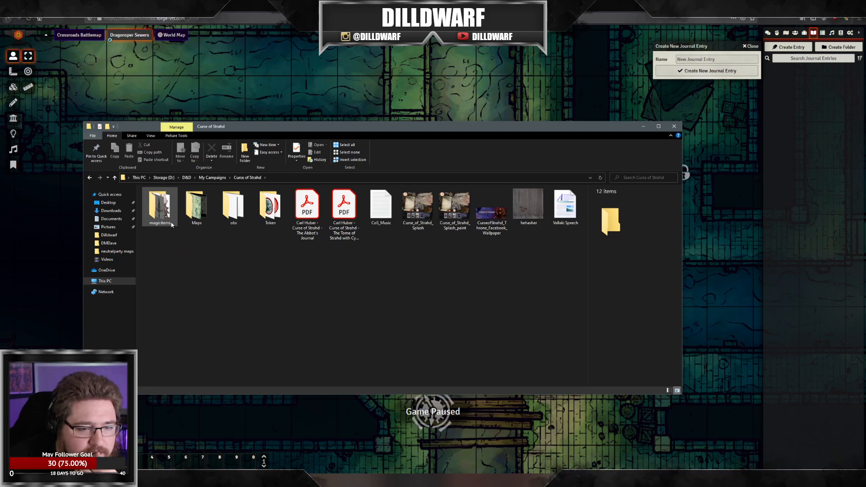
pyautogui.click(170, 226)
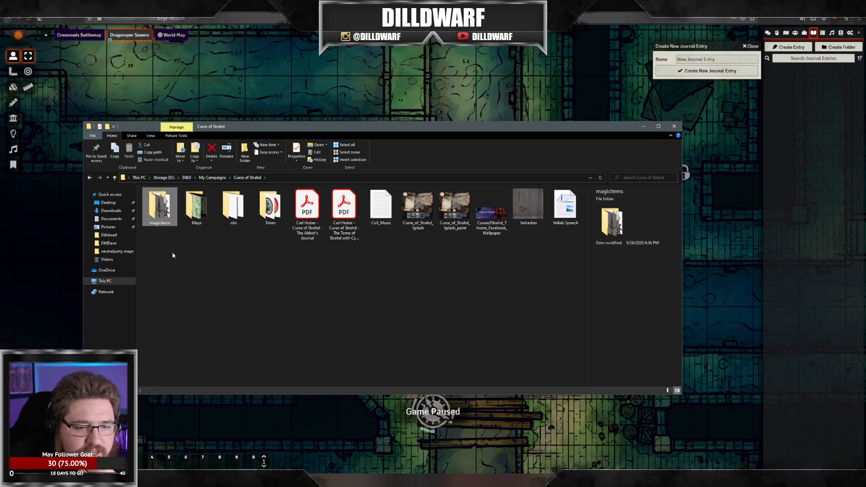
pyautogui.press('BackSpace')
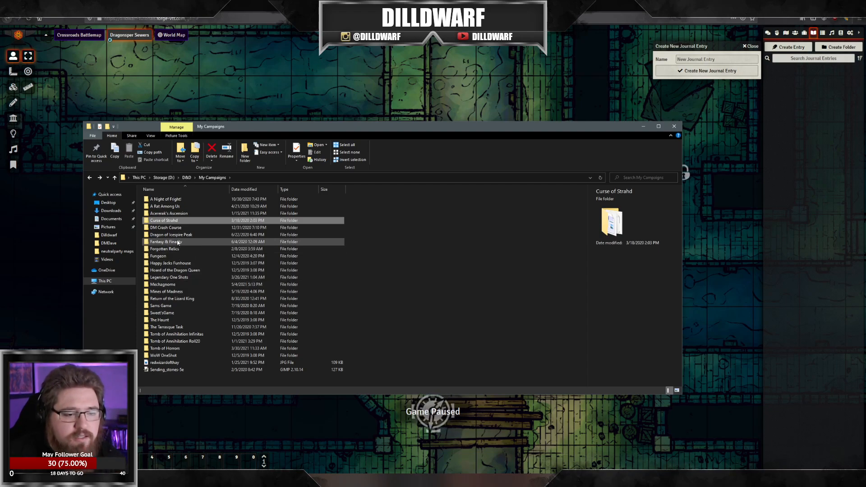
pyautogui.doubleClick(195, 334)
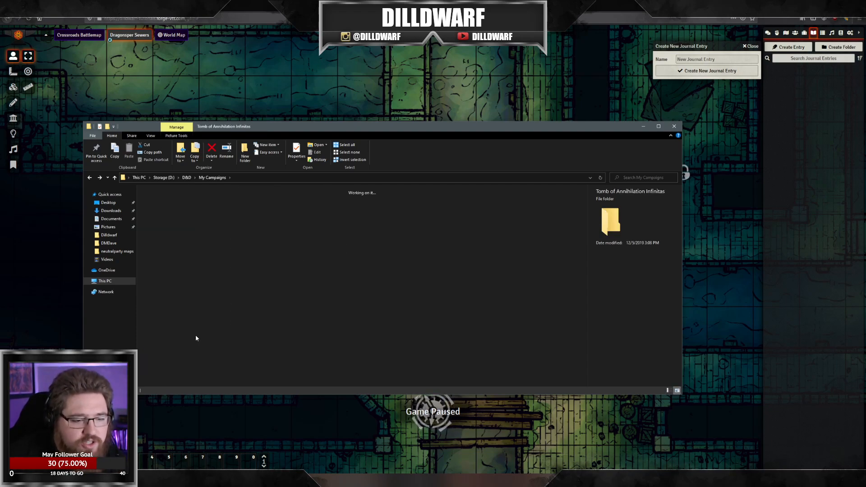
pyautogui.hotkey('alt', 'Left')
pyautogui.doubleClick(184, 343)
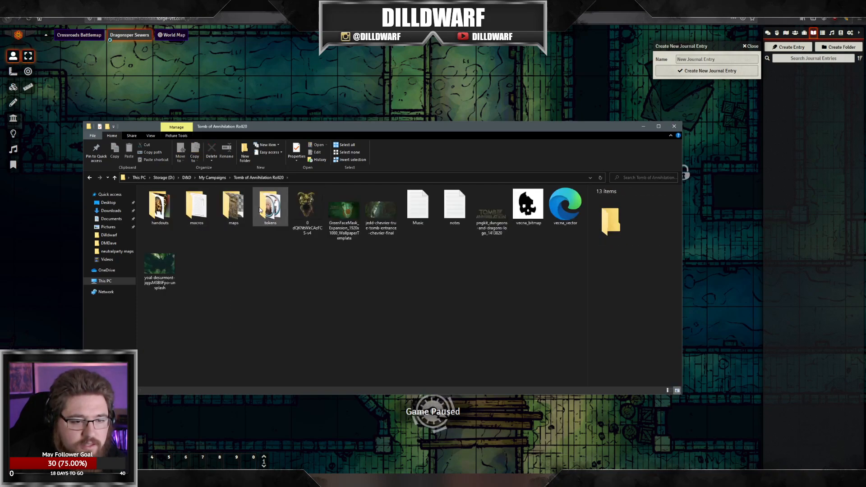
pyautogui.doubleClick(159, 206)
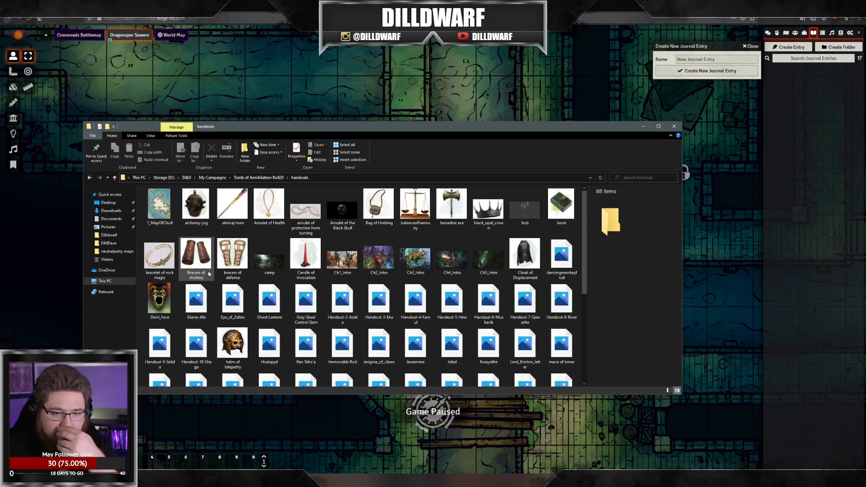
pyautogui.scroll(-5, 221, 277)
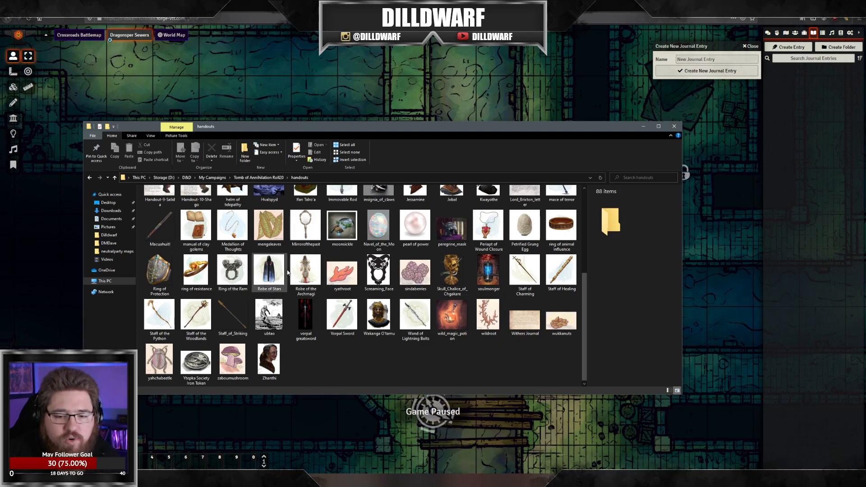
pyautogui.scroll(3, 314, 280)
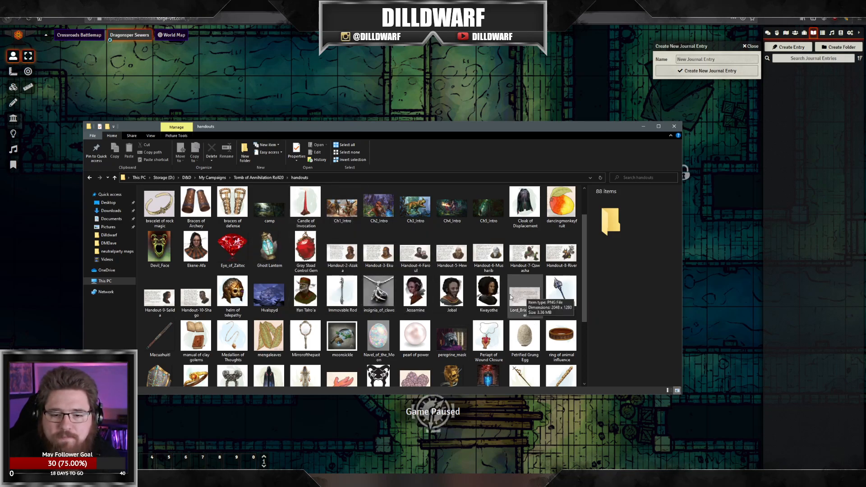
# Step: Return to Foundry VTT, name the new journal entry Jobal and create it
pyautogui.click(717, 60)
pyautogui.hotkey('alt', 'Tab')
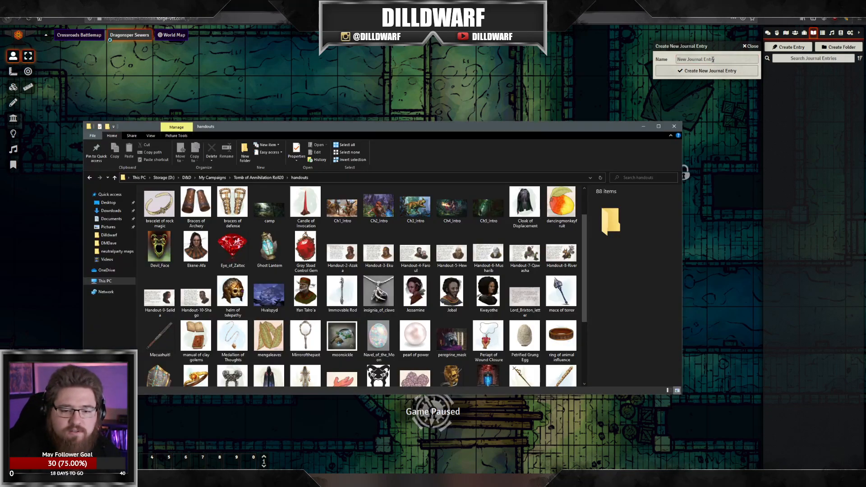
pyautogui.hotkey('alt', 'Tab')
pyautogui.write('J')
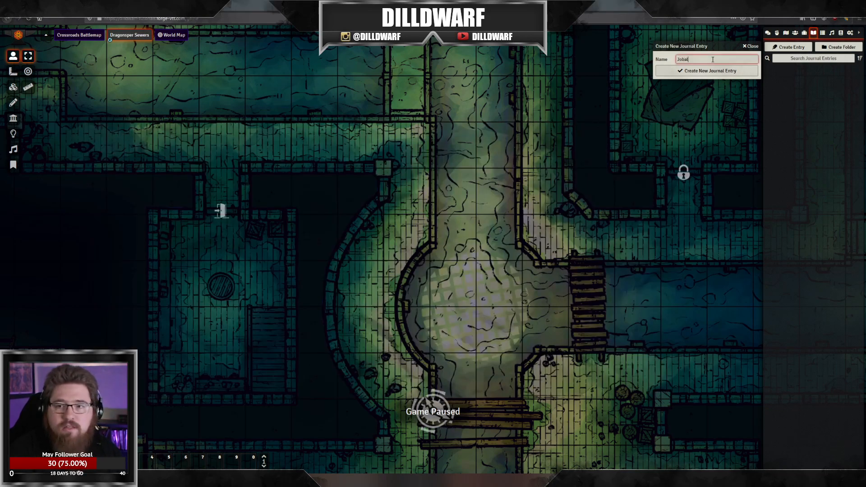
pyautogui.click(707, 71)
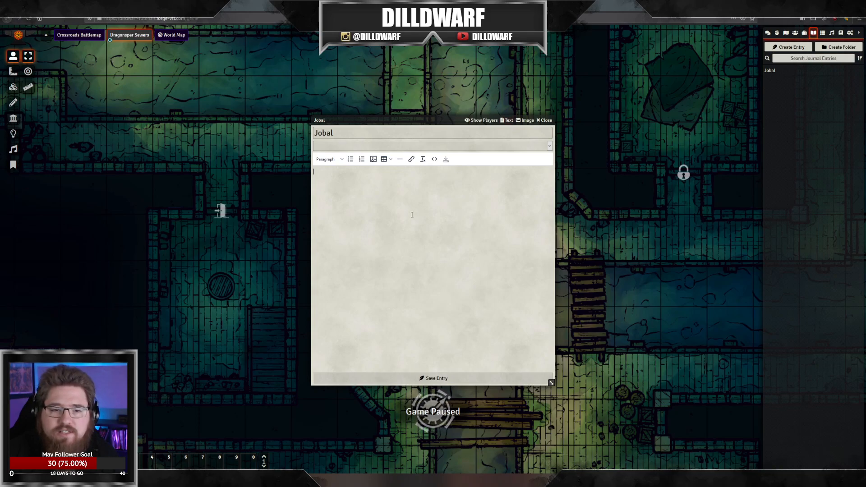
# Step: Switch the Jobal entry to image mode and browse the handouts folder in My Assets Library for its picture
pyautogui.click(526, 121)
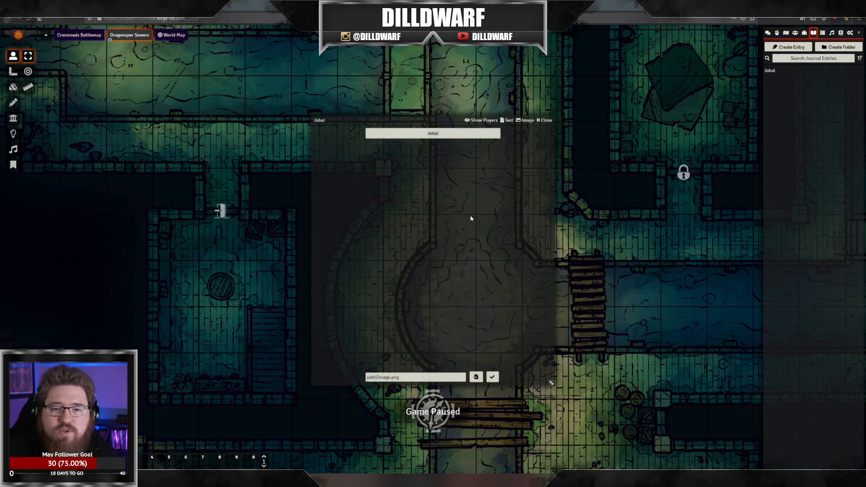
pyautogui.click(476, 377)
pyautogui.click(489, 113)
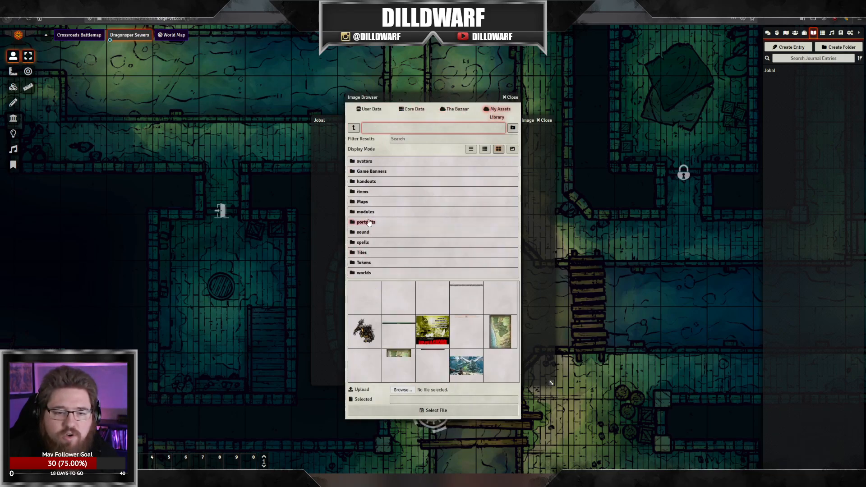
pyautogui.click(365, 181)
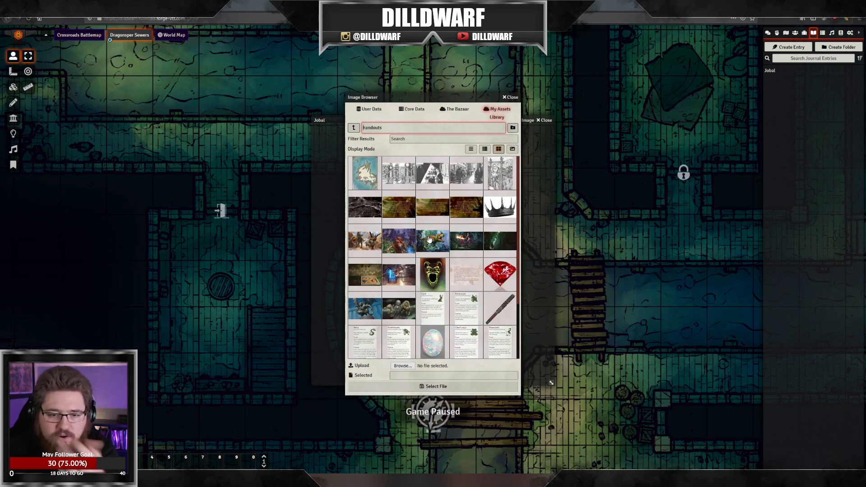
pyautogui.scroll(-3, 429, 252)
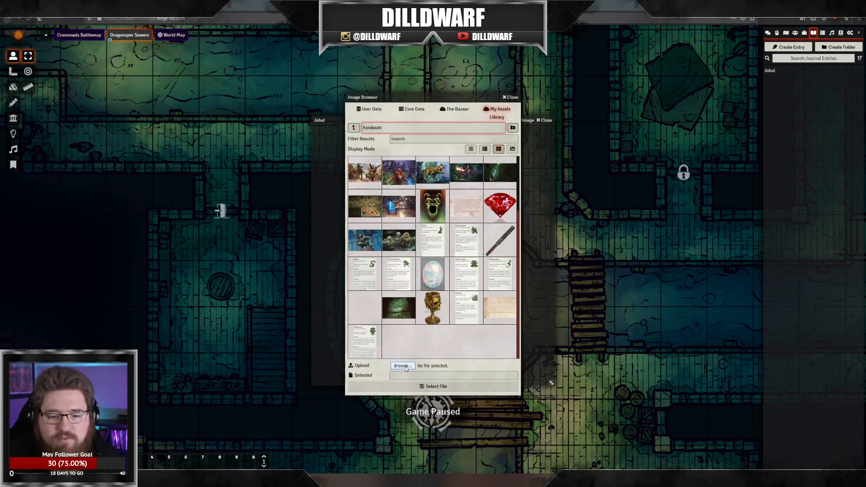
# Step: Search the D&D folder for jobal, upload the rectangular Jobal portrait to the handouts folder and save it as the entry's image
pyautogui.click(403, 366)
pyautogui.click(245, 93)
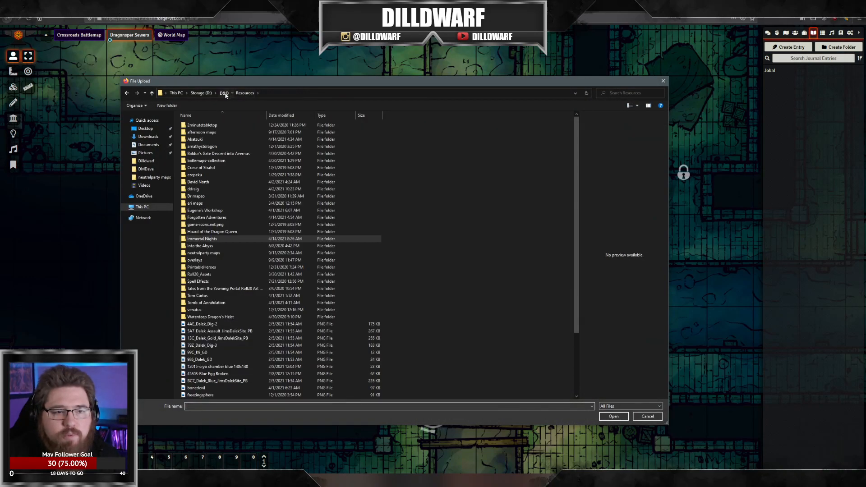
pyautogui.click(224, 93)
pyautogui.click(627, 92)
pyautogui.write('jobal')
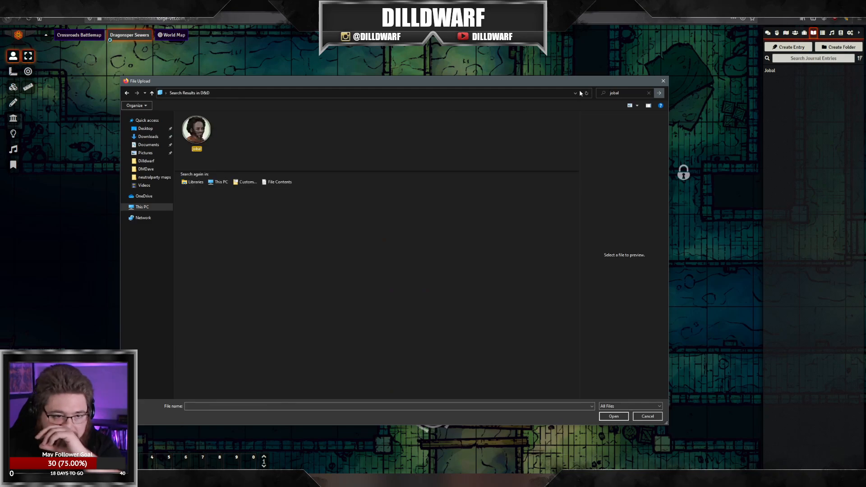
pyautogui.click(233, 130)
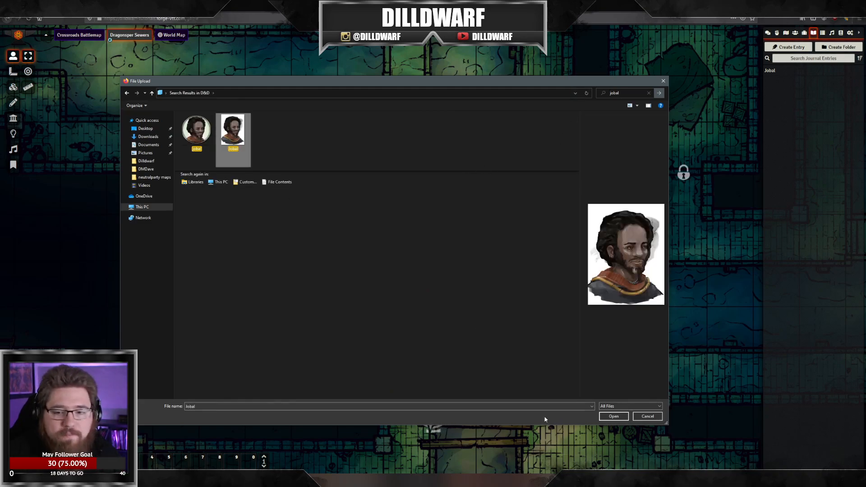
pyautogui.click(614, 415)
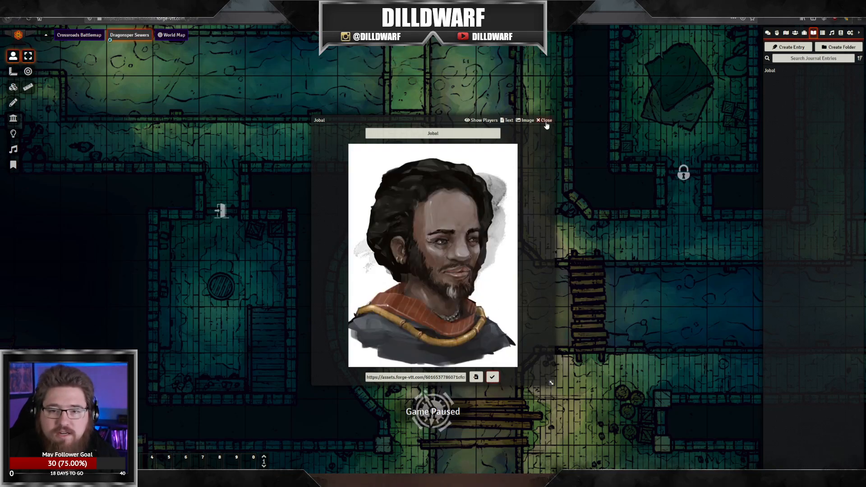
pyautogui.click(492, 377)
# Step: Reopen the Jobal entry from the journal directory to check how its image is displayed
pyautogui.click(770, 71)
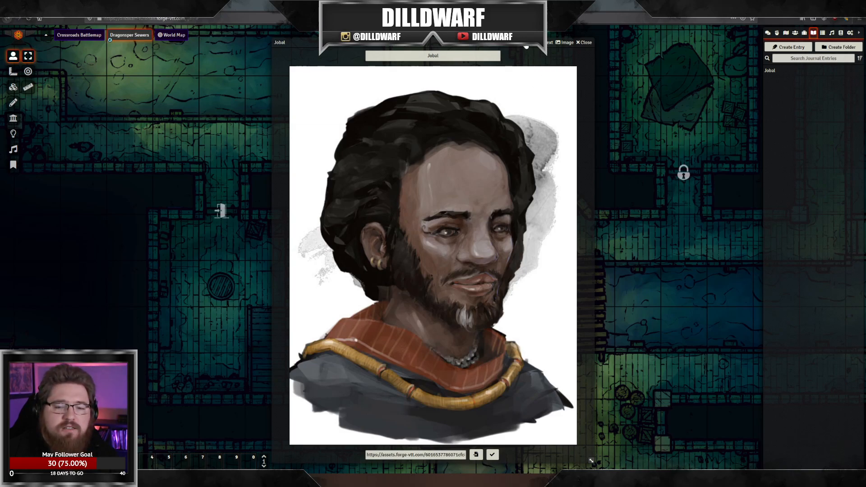
pyautogui.click(585, 43)
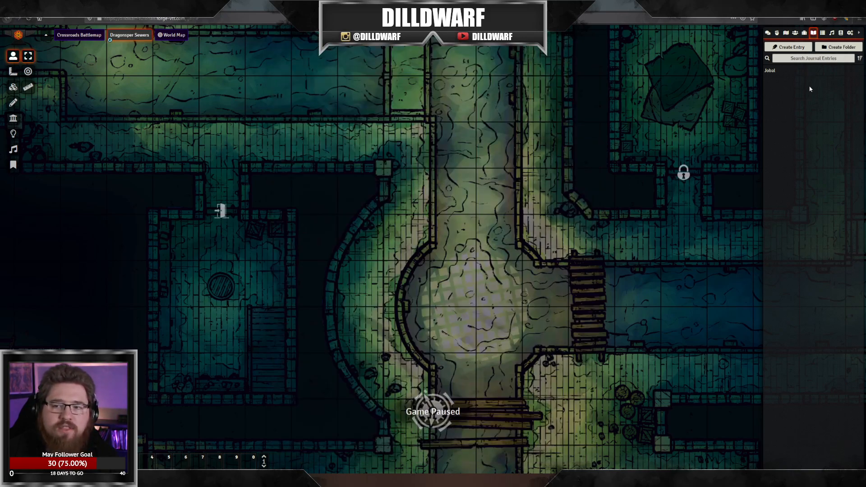
pyautogui.click(774, 70)
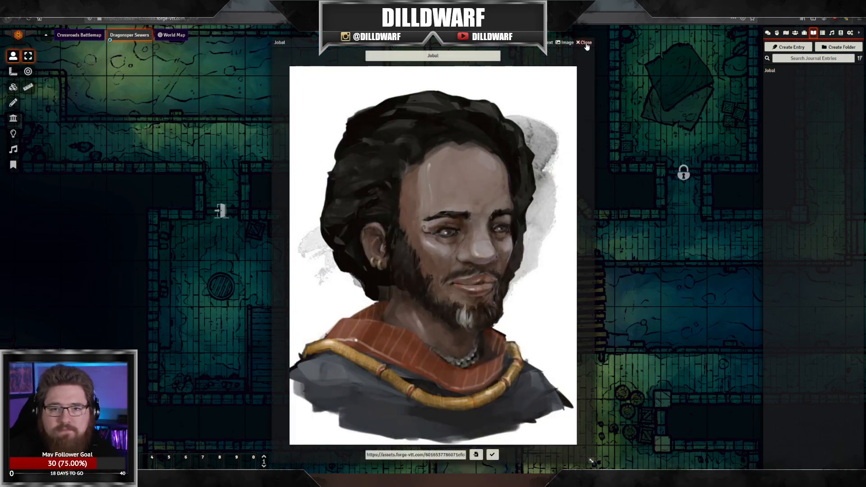
pyautogui.click(585, 43)
pyautogui.click(775, 71)
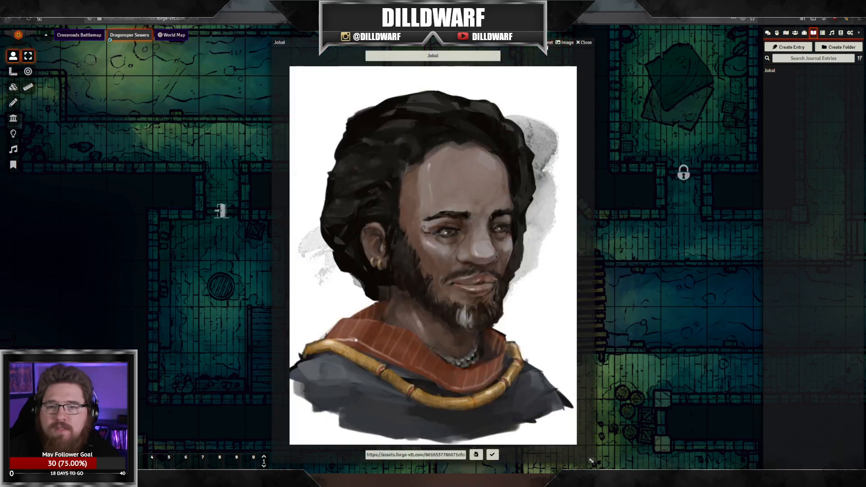
# Step: Switch the entry to text mode and write "This is Jobal. He lives in Chult and sells canoes."
pyautogui.click(547, 44)
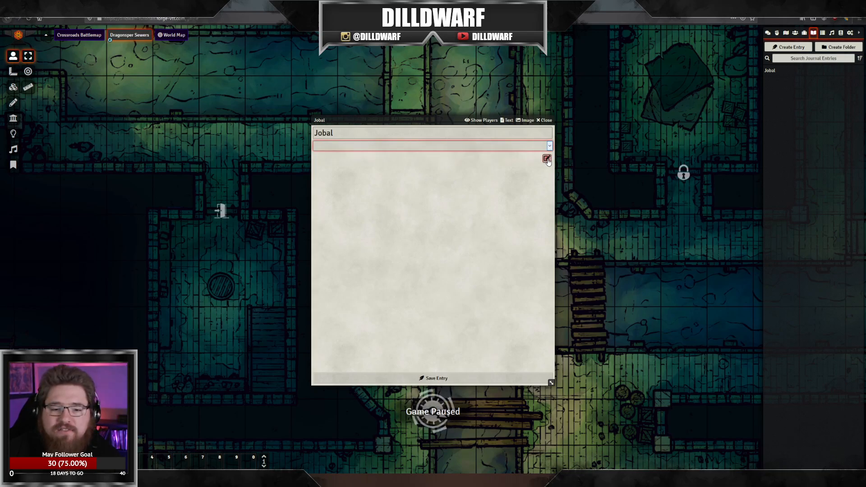
pyautogui.click(547, 158)
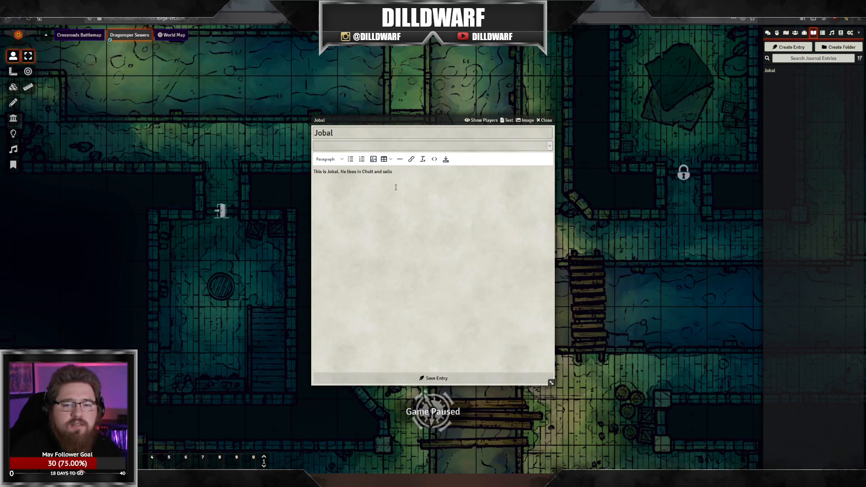
pyautogui.write('canoes.')
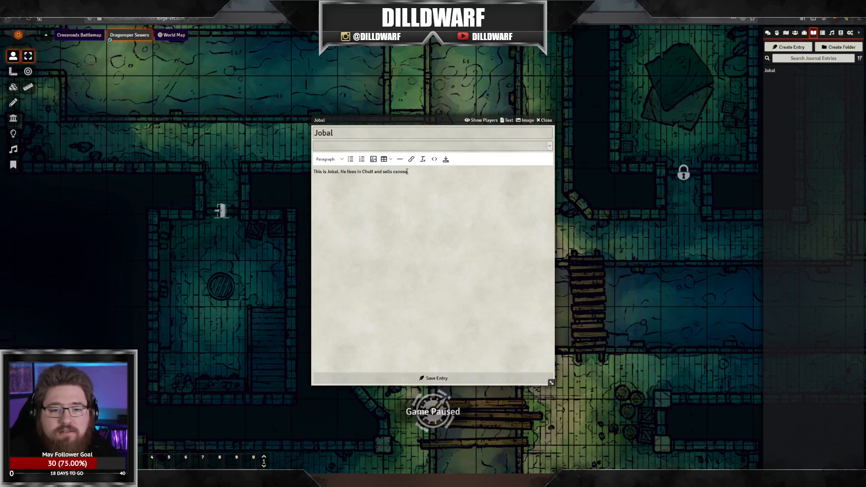
pyautogui.doubleClick(403, 172)
pyautogui.write('canoes.')
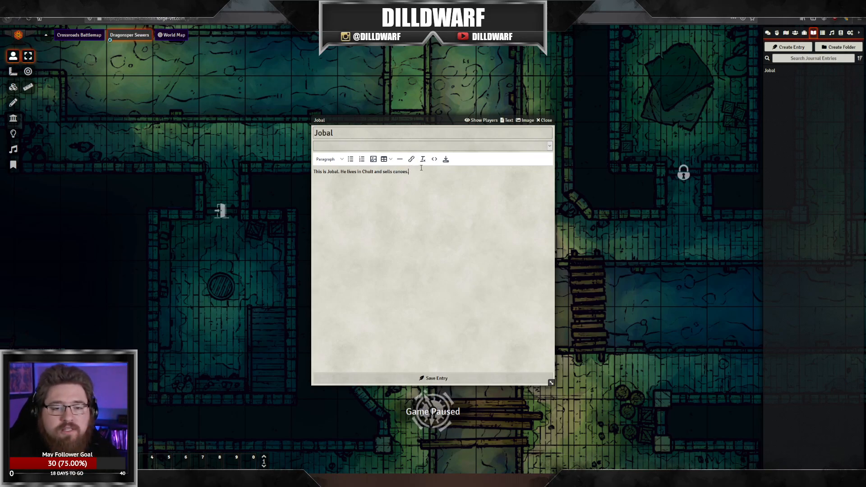
# Step: Add an empty line above the description, and copy the file path of the entry's image for use in the text
pyautogui.press('Home')
pyautogui.press('Return')
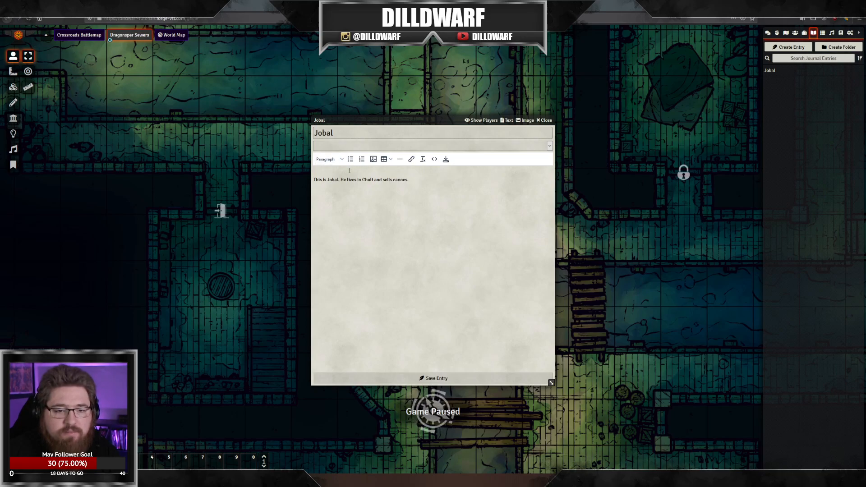
pyautogui.click(373, 159)
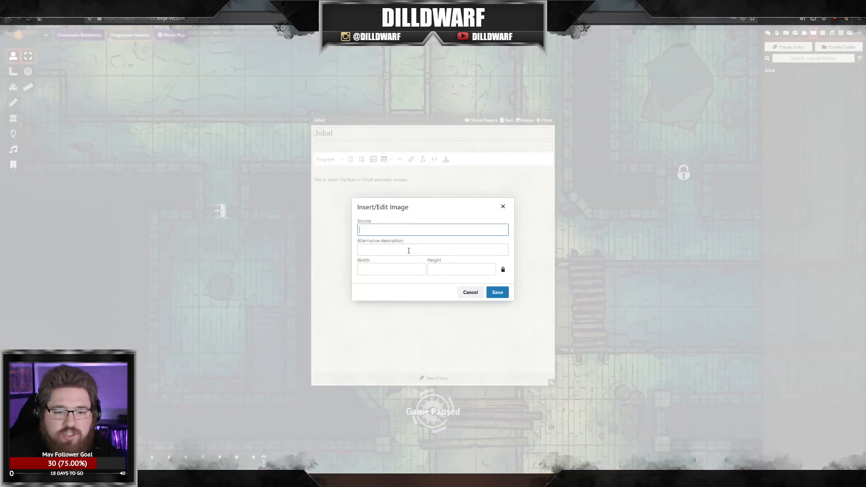
pyautogui.click(471, 292)
pyautogui.click(524, 121)
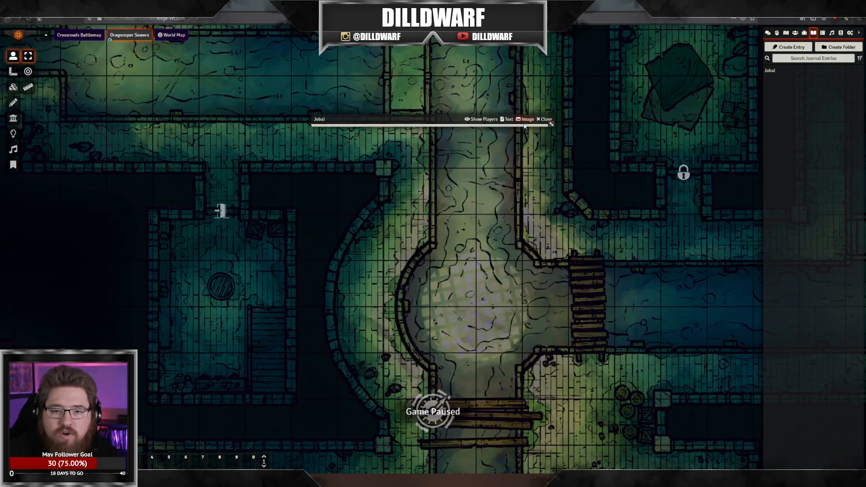
pyautogui.tripleClick(403, 455)
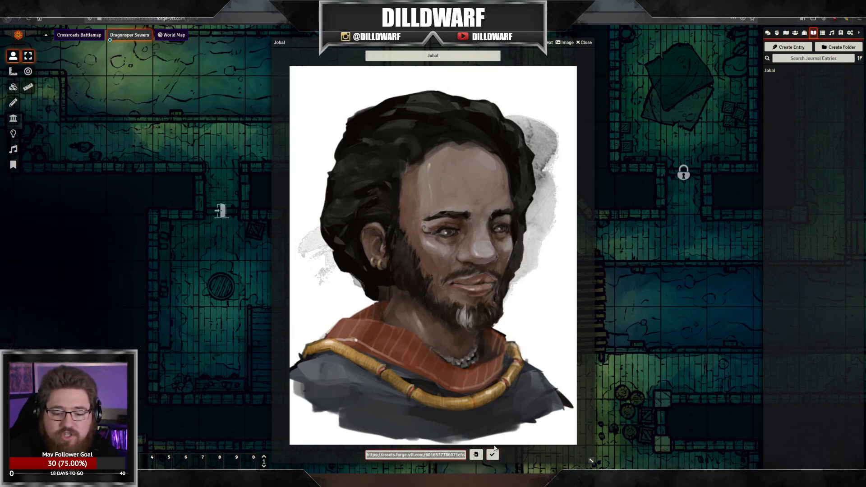
pyautogui.click(549, 44)
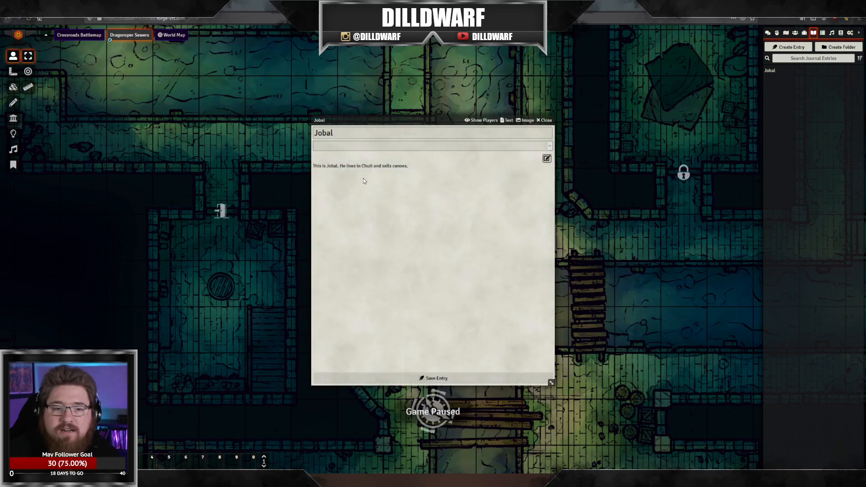
# Step: Insert the Jobal portrait above the description using the copied image path, with a width of 800
pyautogui.click(546, 159)
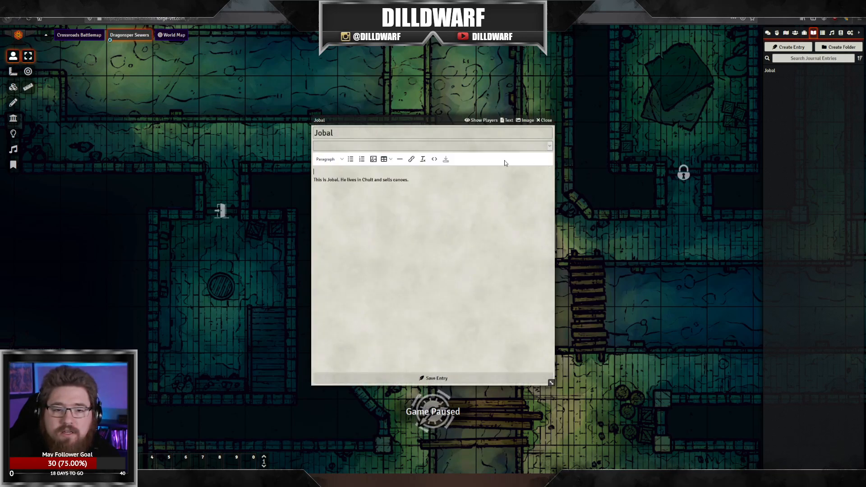
pyautogui.click(373, 158)
pyautogui.hotkey('ctrl', 'v')
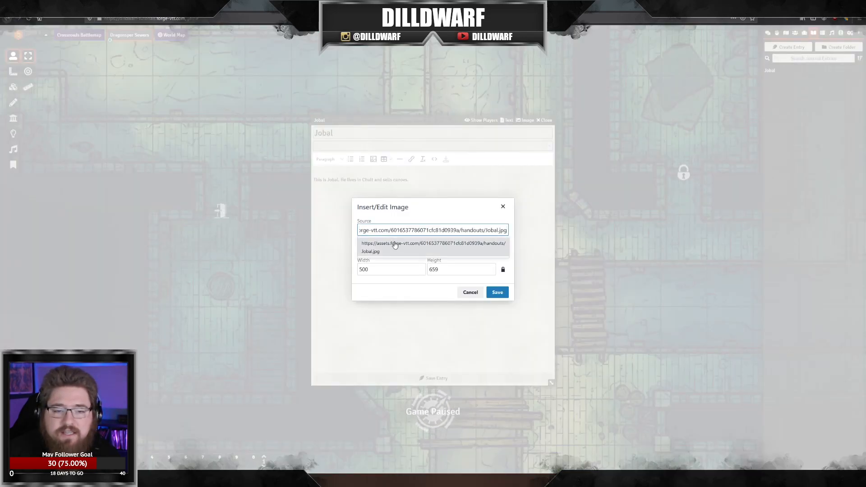
pyautogui.click(385, 271)
pyautogui.hotkey('ctrl', 'a')
pyautogui.write('800')
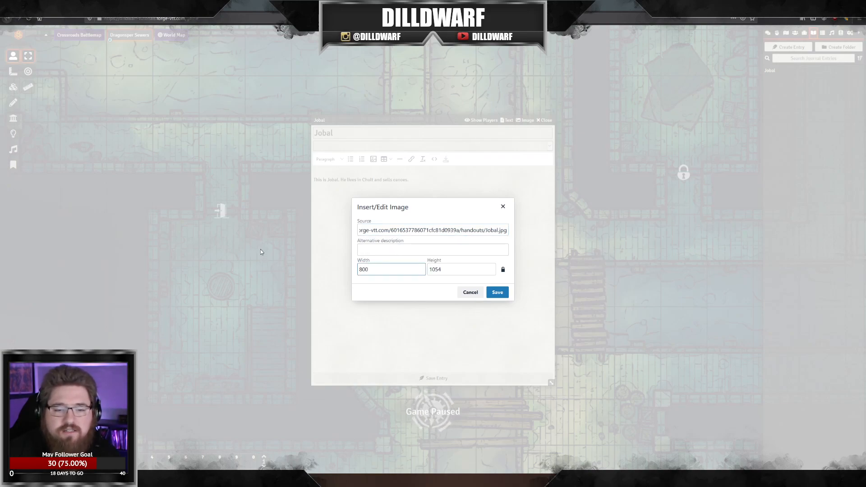
pyautogui.click(499, 293)
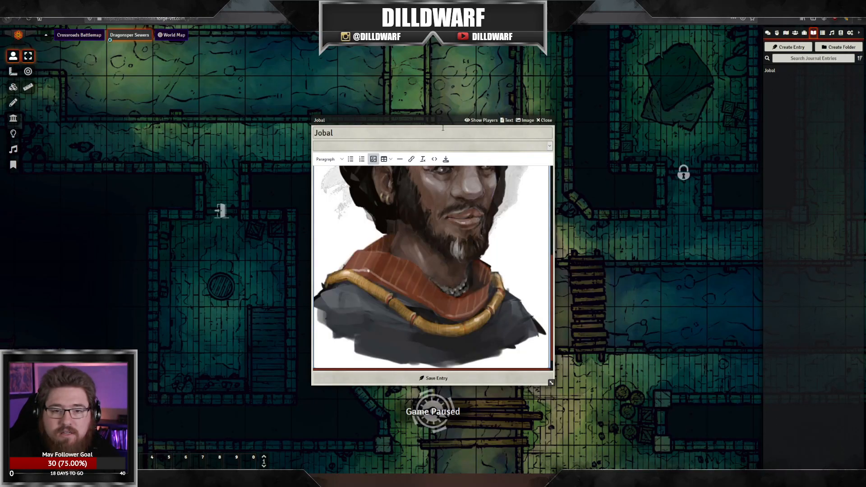
# Step: Reposition and enlarge the journal window to fit the portrait and description, and save the entry
pyautogui.moveTo(410, 117); pyautogui.dragTo(328, 29)
pyautogui.moveTo(468, 294); pyautogui.dragTo(533, 449)
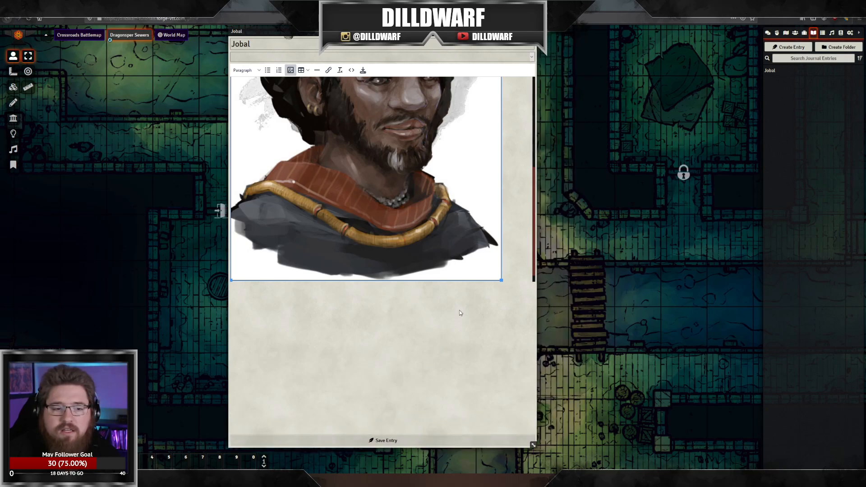
pyautogui.scroll(5, 496, 244)
pyautogui.scroll(-5, 515, 206)
pyautogui.scroll(5, 516, 205)
pyautogui.scroll(-5, 516, 206)
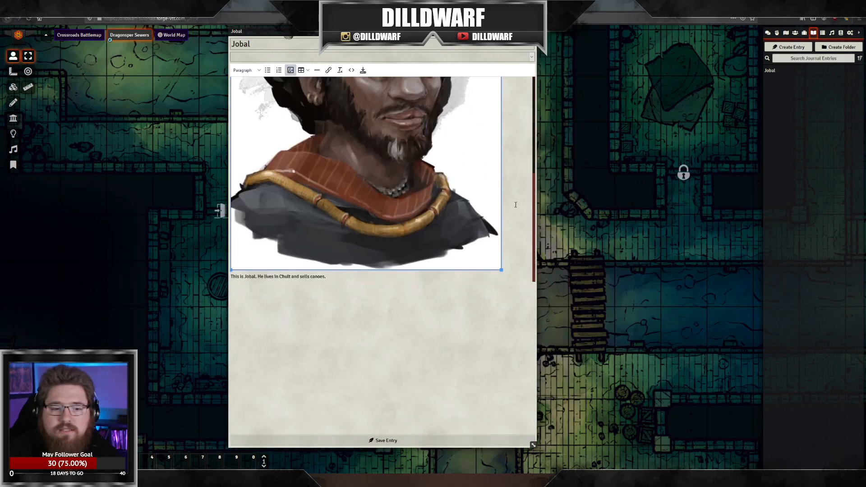
pyautogui.click(409, 438)
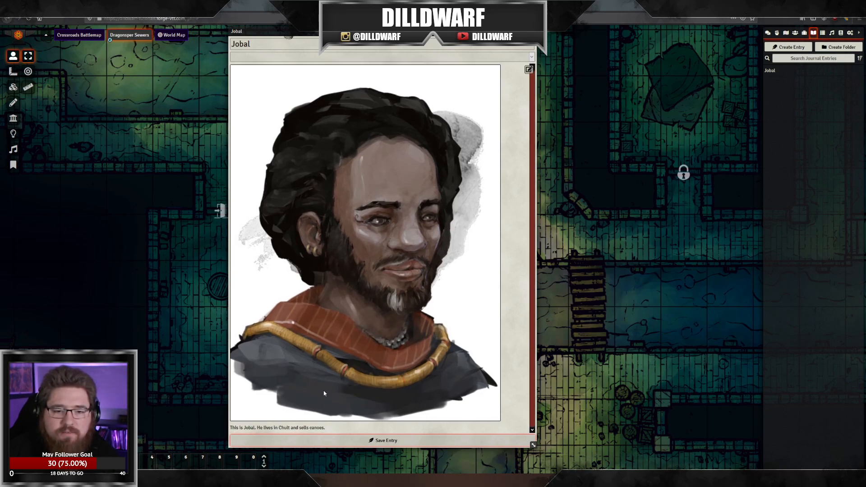
# Step: Set the embedded portrait's width to 500 and save the journal entry
pyautogui.click(532, 69)
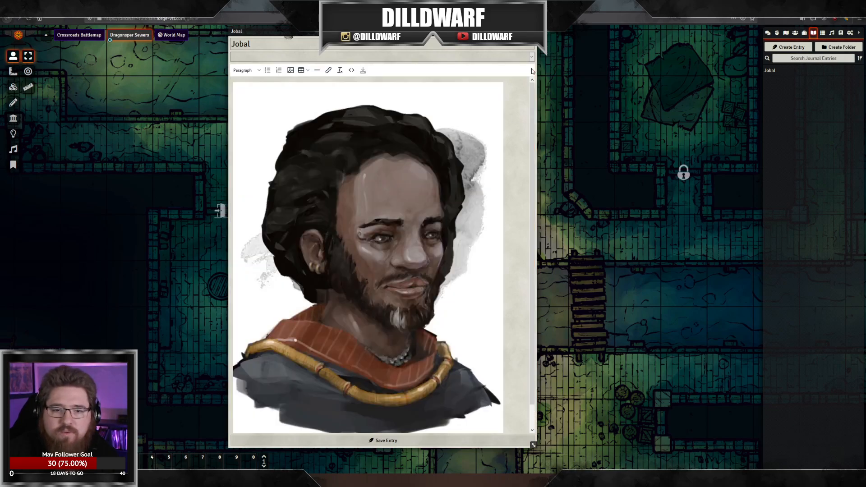
pyautogui.rightClick(408, 199)
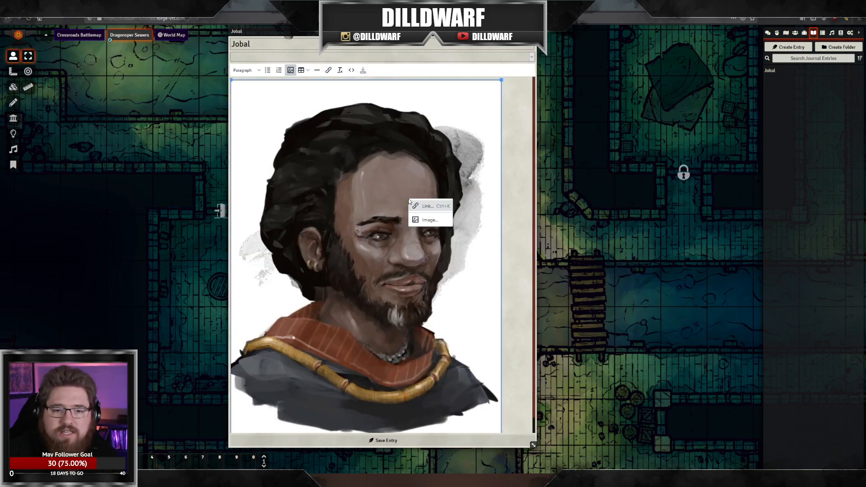
pyautogui.click(428, 220)
pyautogui.press('Tab')
pyautogui.press('Tab')
pyautogui.write('500')
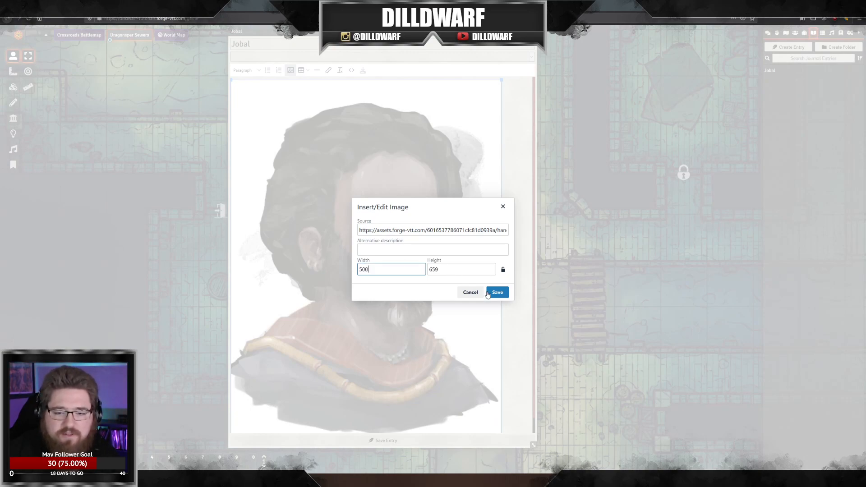
pyautogui.click(486, 294)
pyautogui.click(401, 442)
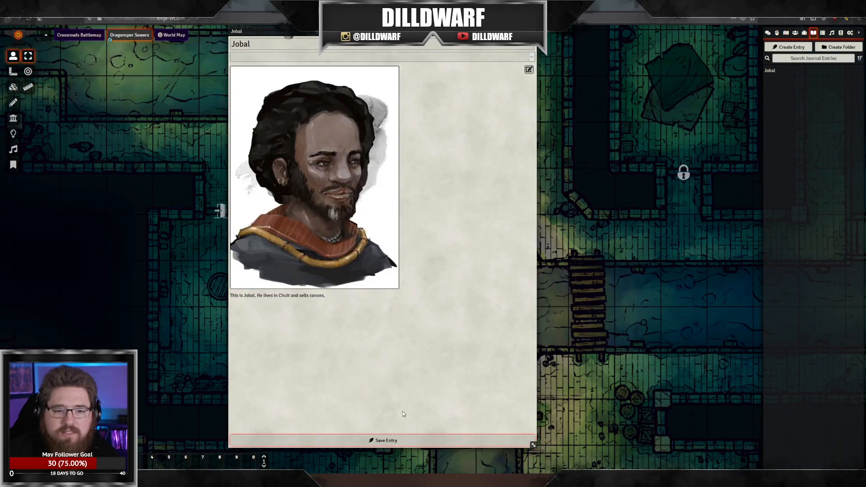
# Step: Reposition the journal window, reopen the text for editing and switch back to the entry's full image view
pyautogui.moveTo(415, 31); pyautogui.dragTo(433, 53)
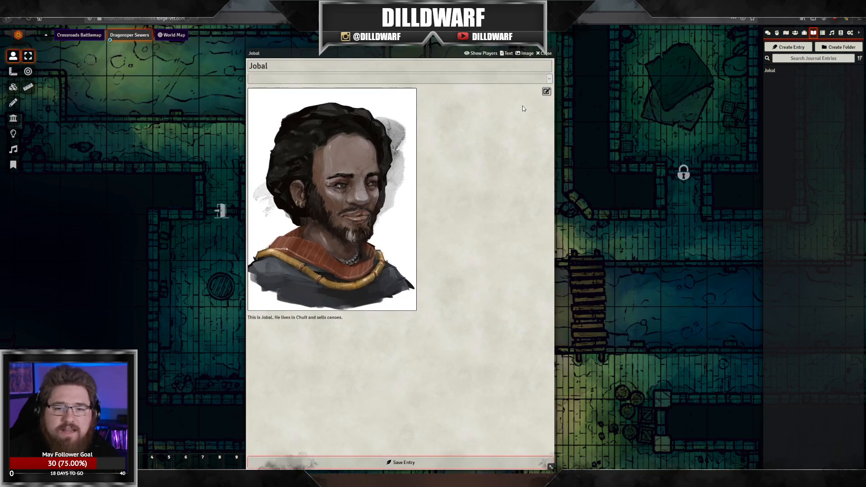
pyautogui.click(546, 91)
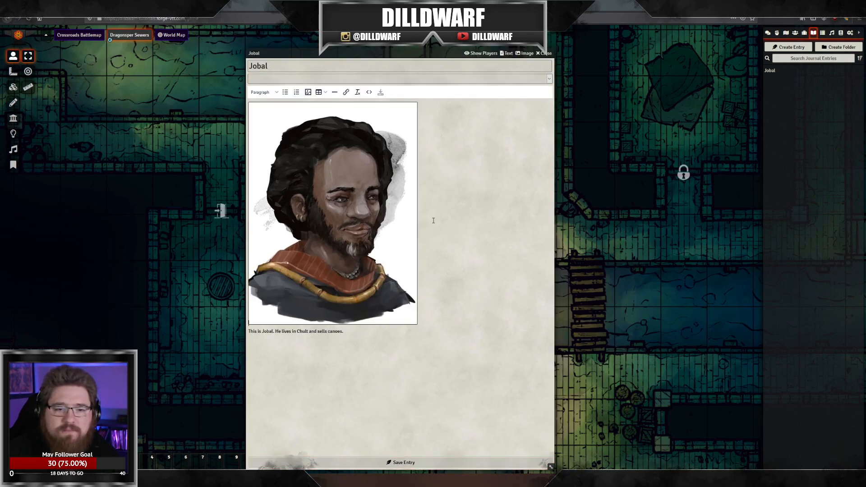
pyautogui.click(525, 53)
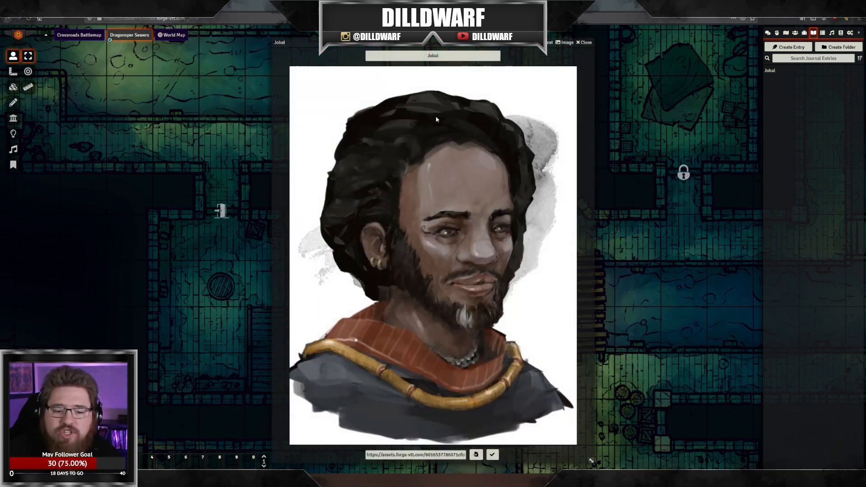
# Step: Browse the handouts folder for the Jobal entry's image, and close the image browser and the journal entry
pyautogui.click(476, 454)
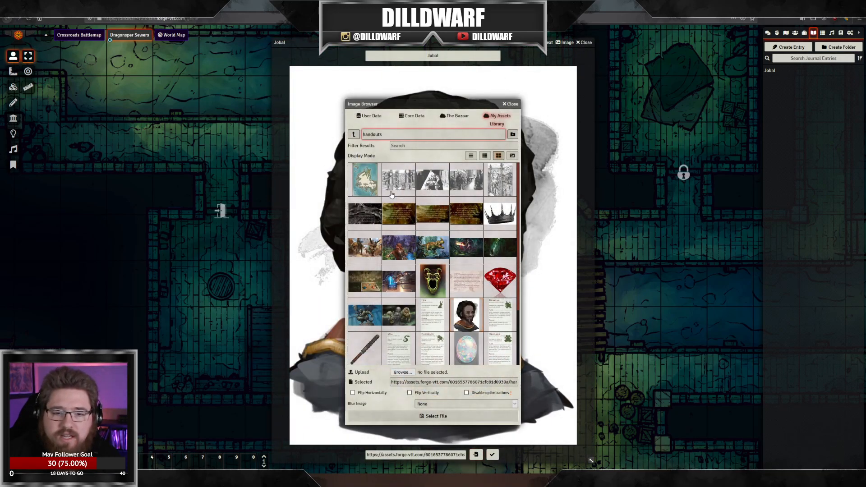
pyautogui.scroll(-2, 491, 230)
pyautogui.scroll(2, 490, 228)
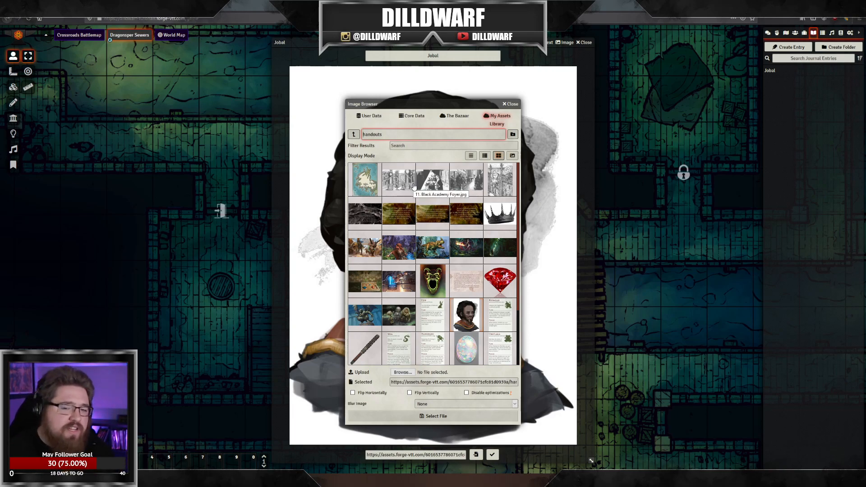
pyautogui.click(513, 103)
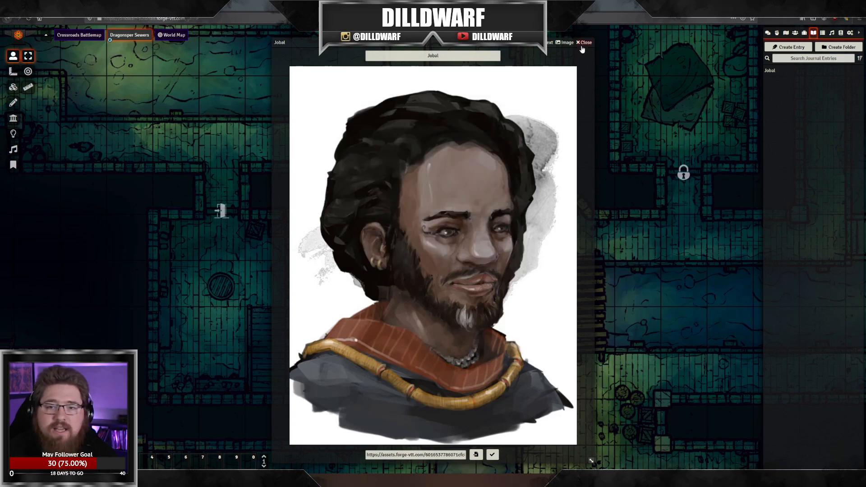
pyautogui.click(583, 43)
# Step: Place the Jobal journal entry as a map note on the curved walkway west of the round grate
pyautogui.moveTo(502, 187); pyautogui.dragTo(483, 152)
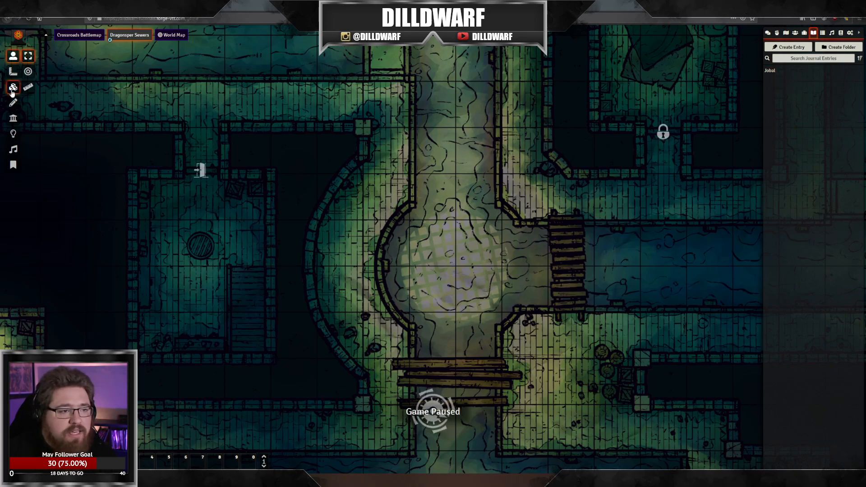
pyautogui.click(15, 172)
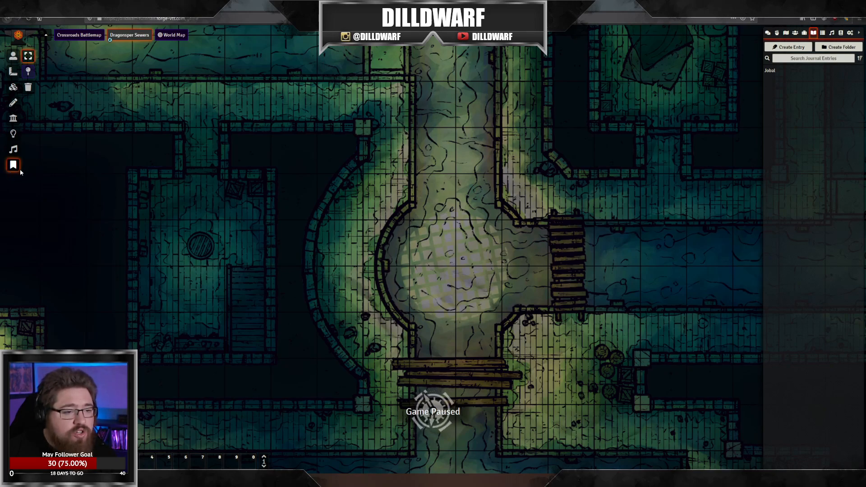
pyautogui.moveTo(773, 72); pyautogui.dragTo(339, 244)
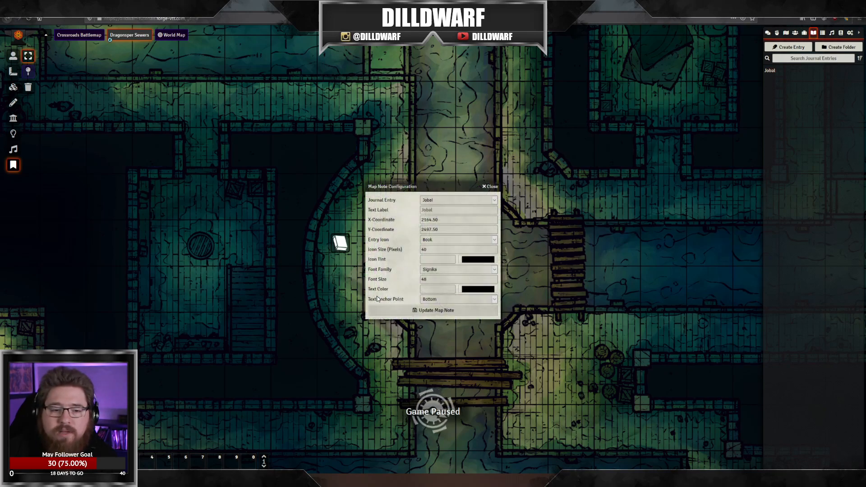
pyautogui.click(451, 201)
pyautogui.click(450, 203)
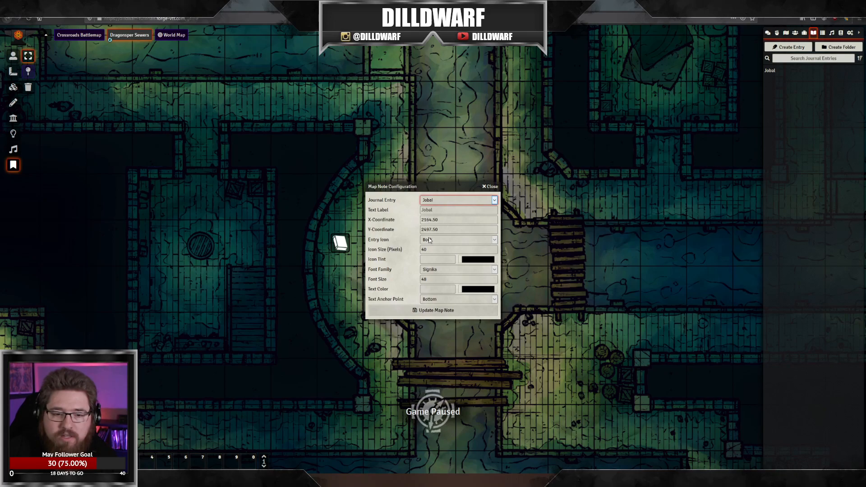
# Step: Set the Jobal map note's entry icon to Village and update the note
pyautogui.click(428, 240)
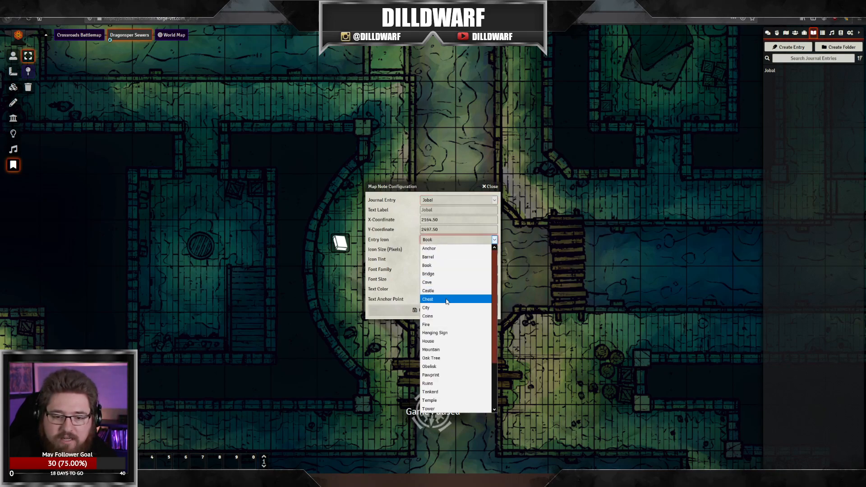
pyautogui.scroll(-2, 447, 313)
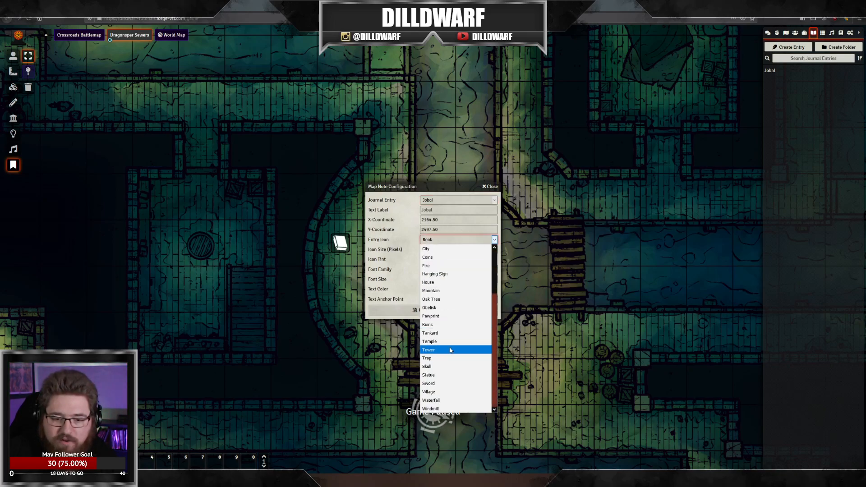
pyautogui.scroll(2, 450, 355)
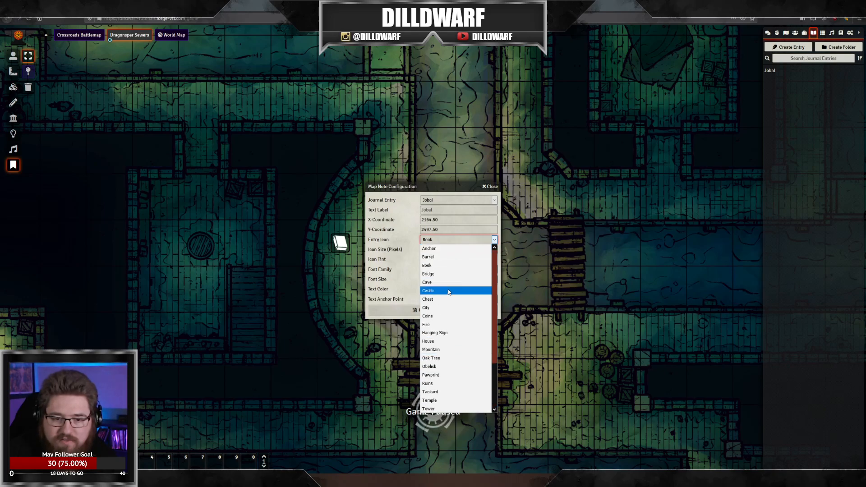
pyautogui.scroll(-2, 447, 297)
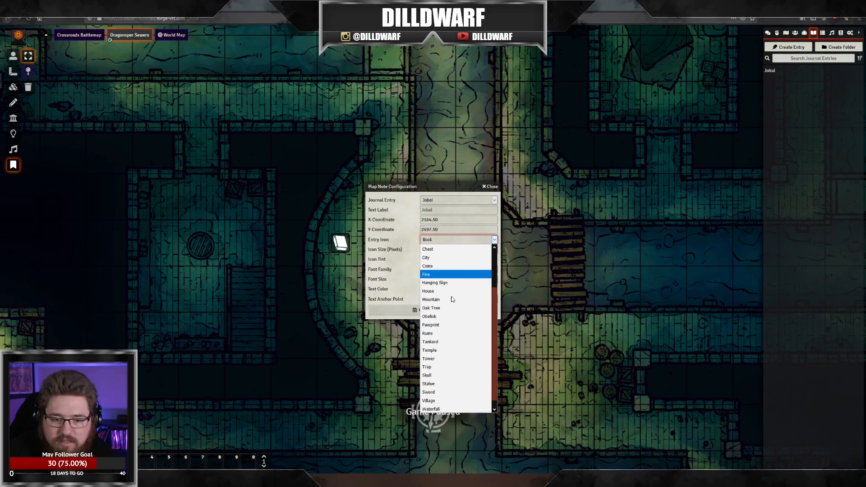
pyautogui.scroll(-1, 451, 299)
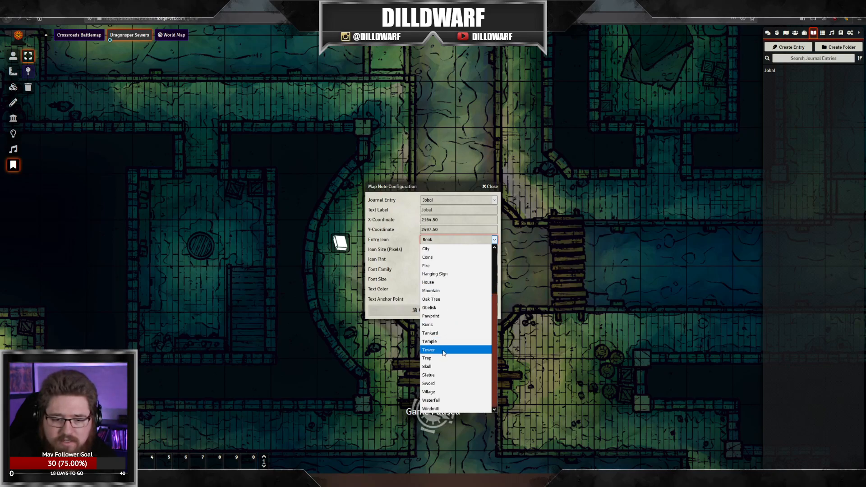
pyautogui.click(439, 391)
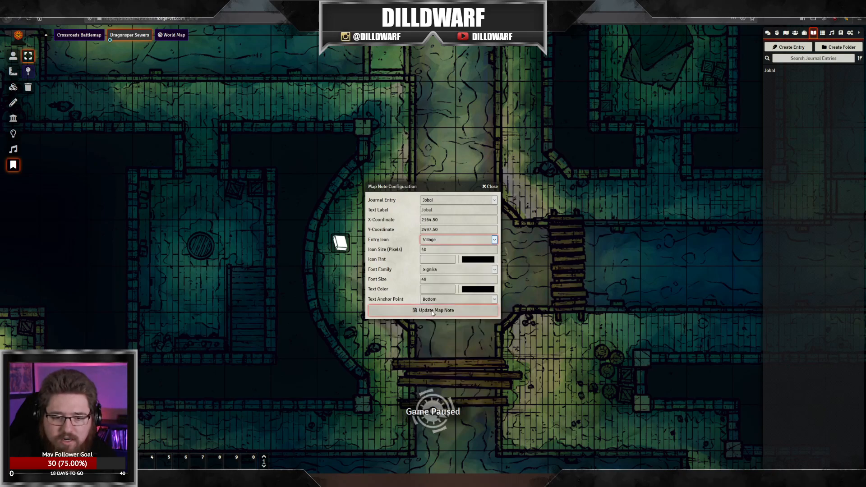
pyautogui.click(433, 312)
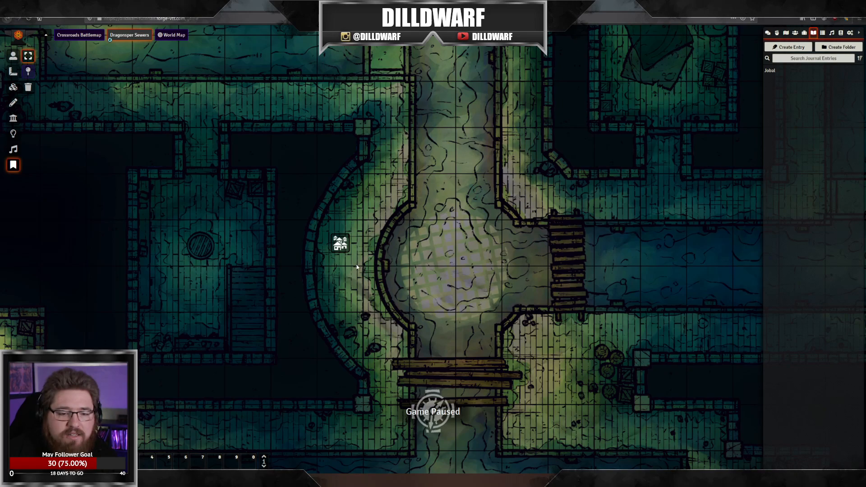
# Step: Switch to the token layer and back to the journal notes layer, and move the Jobal note west onto the curved wall
pyautogui.click(13, 55)
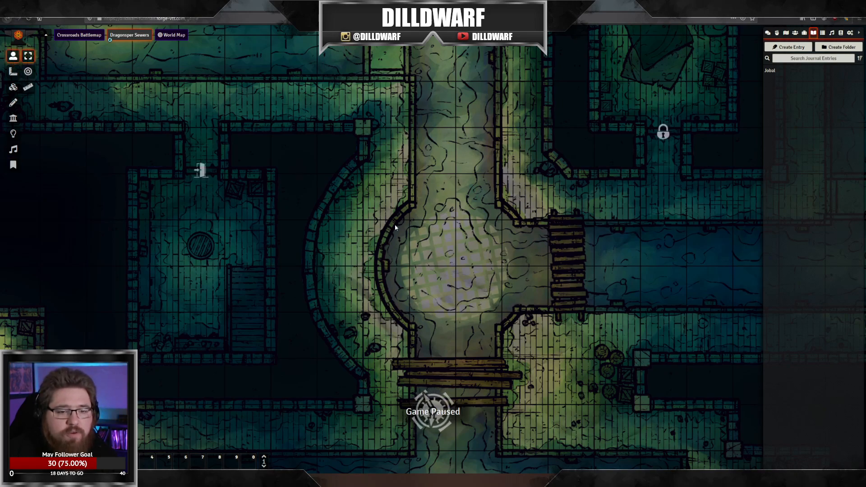
pyautogui.click(13, 164)
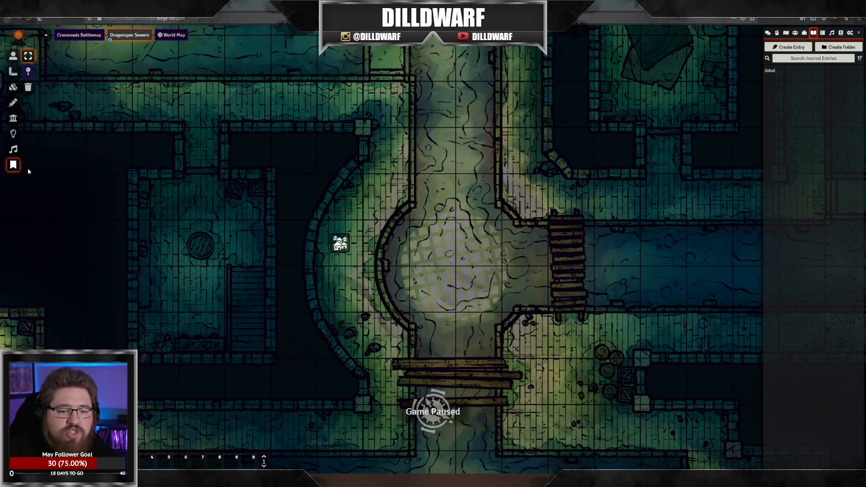
pyautogui.moveTo(333, 252); pyautogui.dragTo(323, 248)
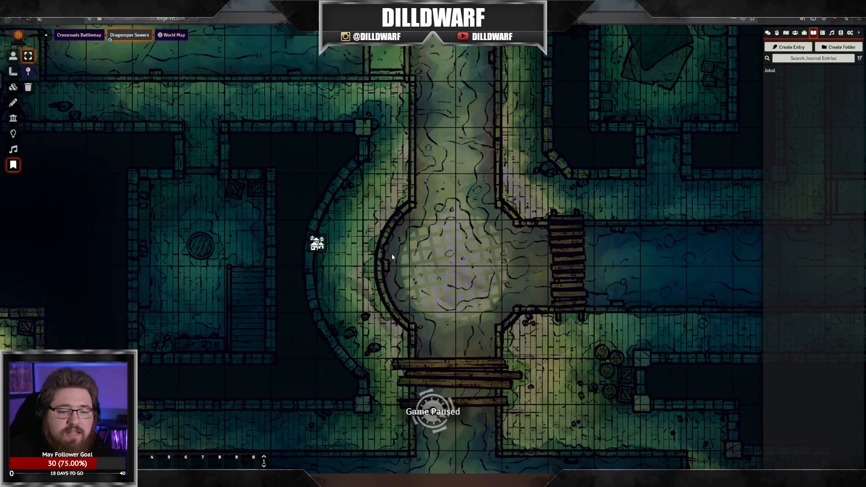
# Step: Open the linked Jobal journal entry from its map note several times and close it again
pyautogui.doubleClick(321, 244)
pyautogui.click(586, 42)
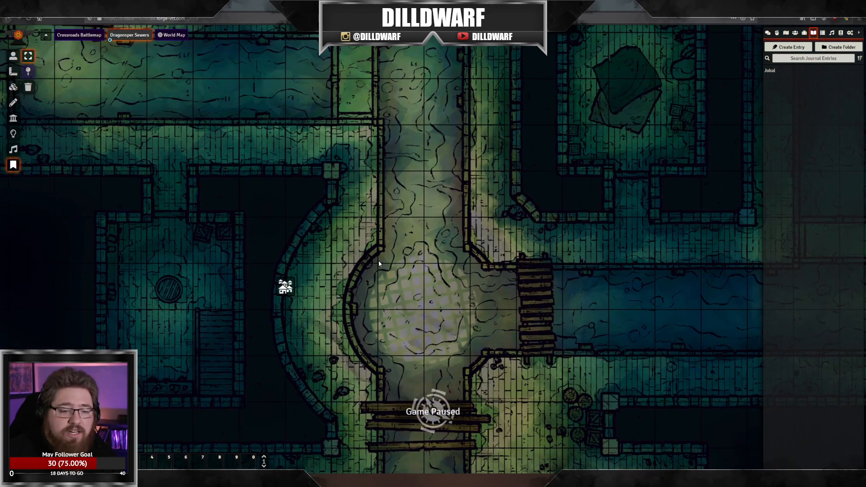
pyautogui.doubleClick(289, 297)
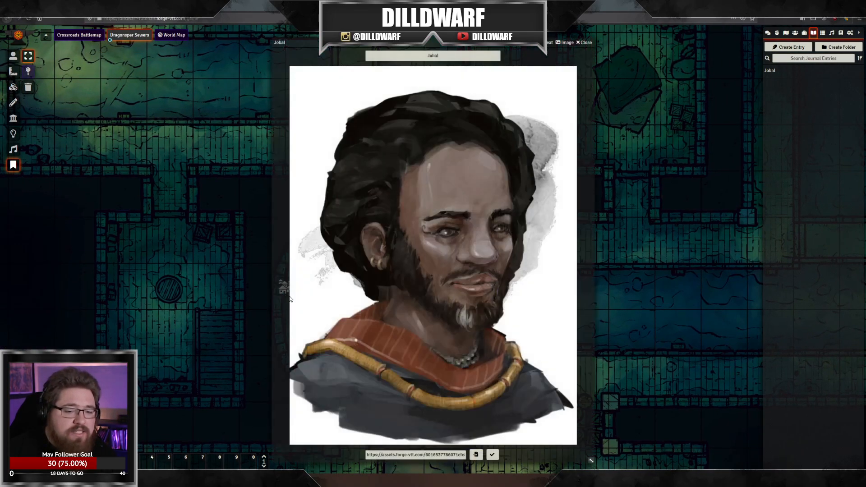
pyautogui.click(581, 42)
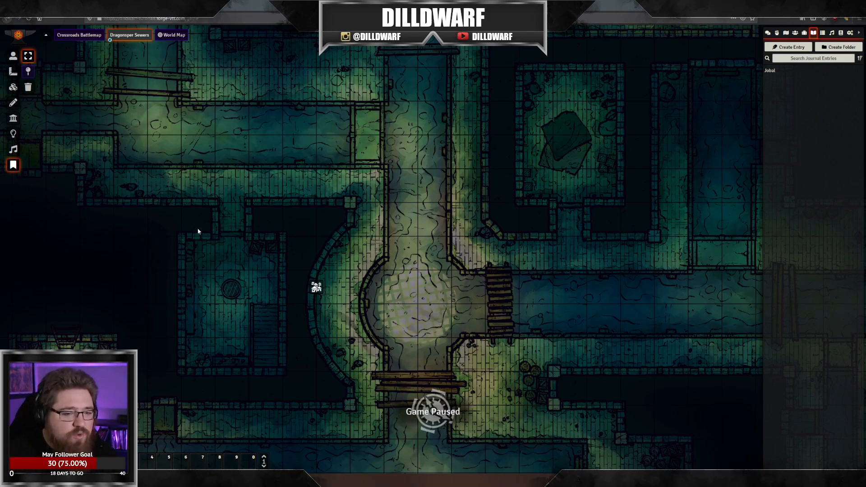
pyautogui.doubleClick(316, 288)
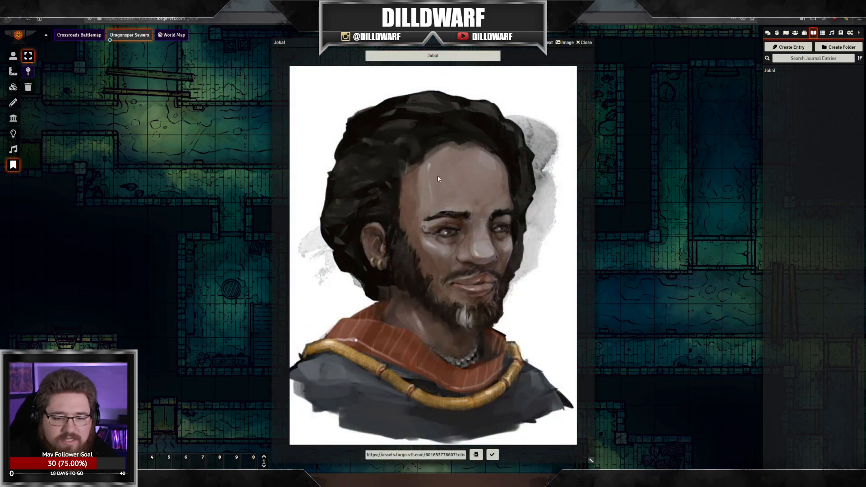
pyautogui.click(582, 45)
# Step: Examine the text anchor point and icon tint options in the Jobal note's configuration, and close it by updating the note
pyautogui.rightClick(315, 288)
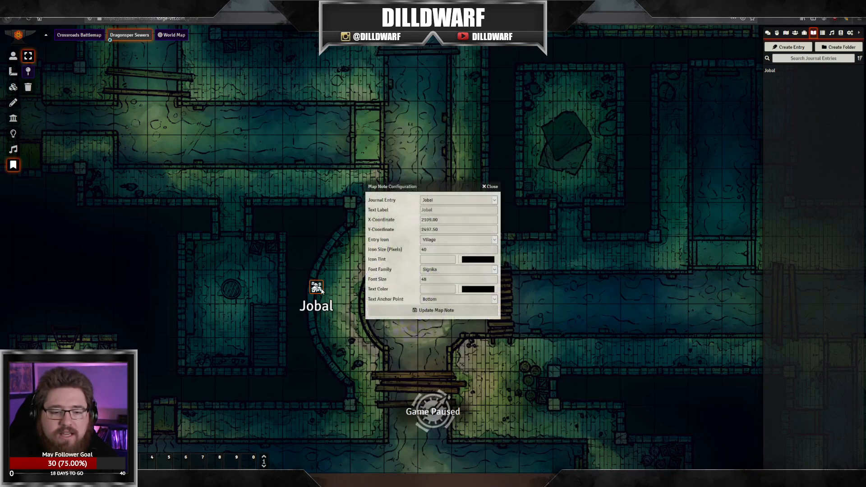
pyautogui.click(437, 298)
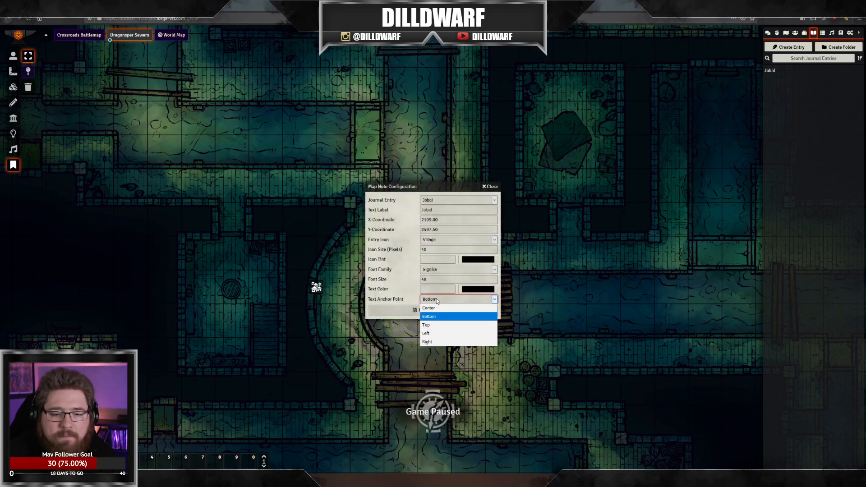
pyautogui.click(436, 299)
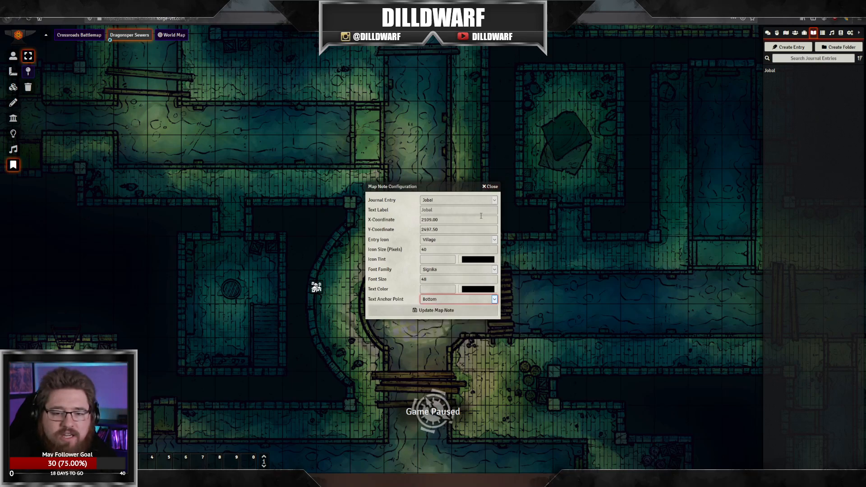
pyautogui.click(474, 263)
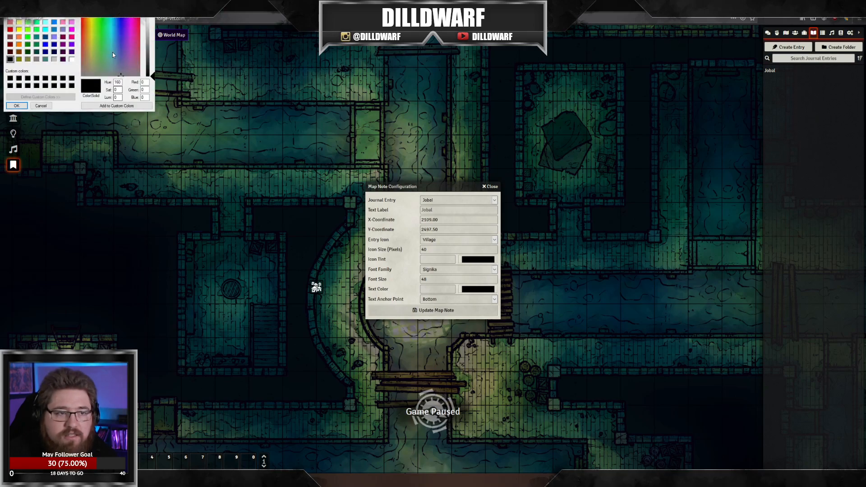
pyautogui.click(17, 106)
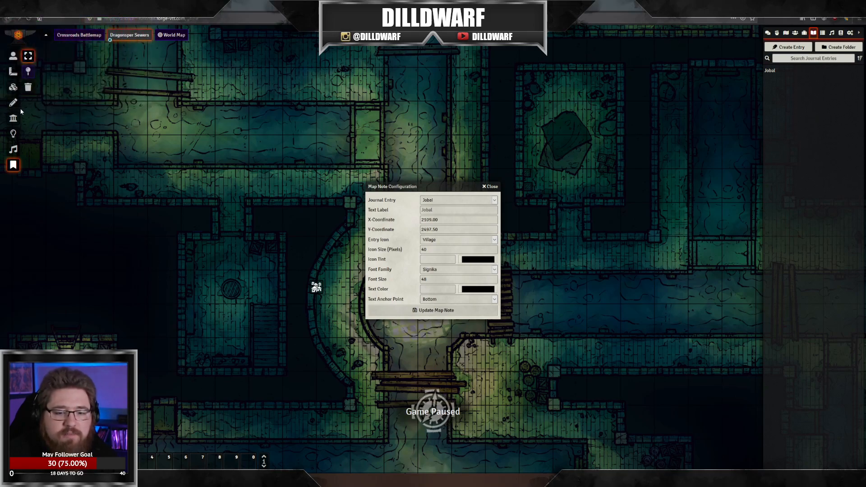
pyautogui.click(414, 310)
# Step: Move the Jobal note east toward the inner curved wall, and open and close its journal entry
pyautogui.moveTo(319, 294); pyautogui.dragTo(351, 292)
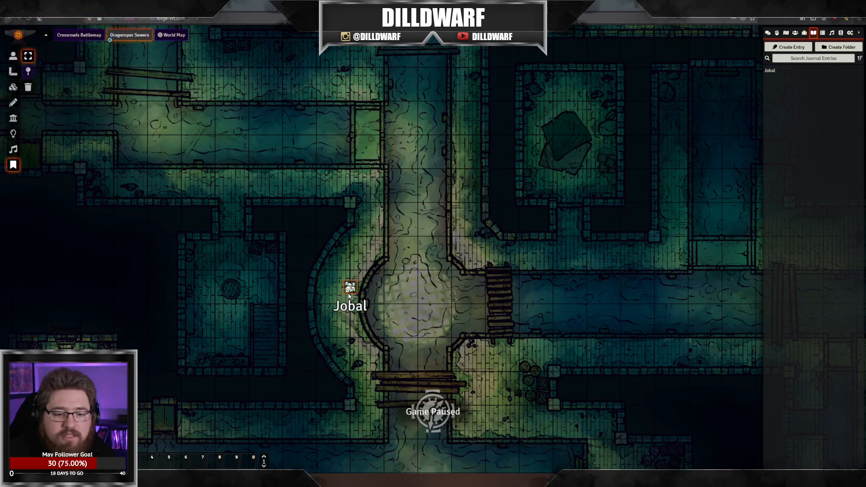
pyautogui.doubleClick(351, 293)
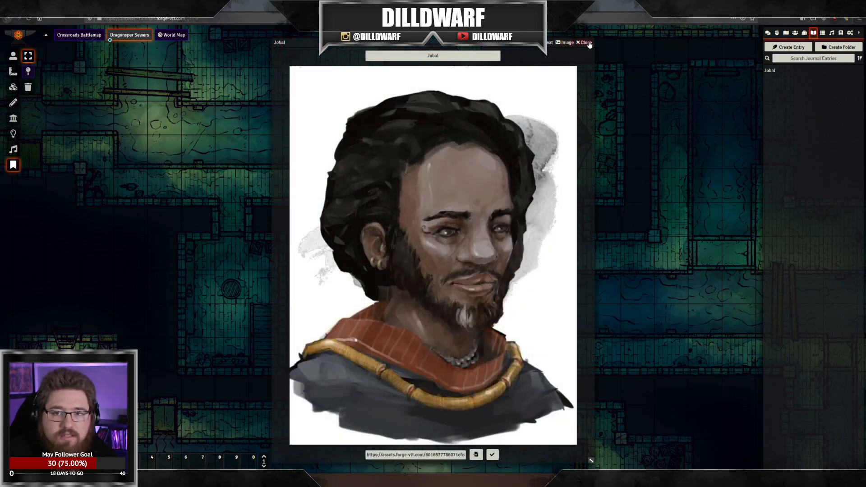
pyautogui.click(586, 42)
# Step: Set the Jobal map note's icon tint to red #ff2020 and update the note
pyautogui.rightClick(350, 287)
pyautogui.click(465, 260)
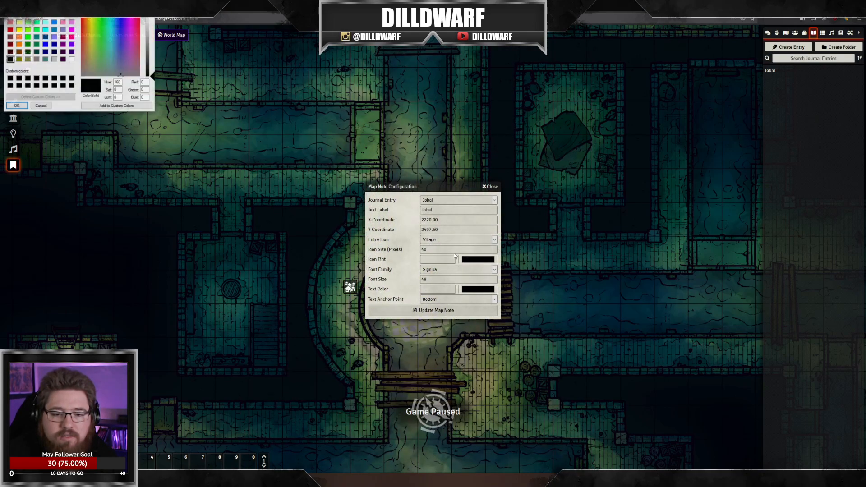
pyautogui.click(16, 105)
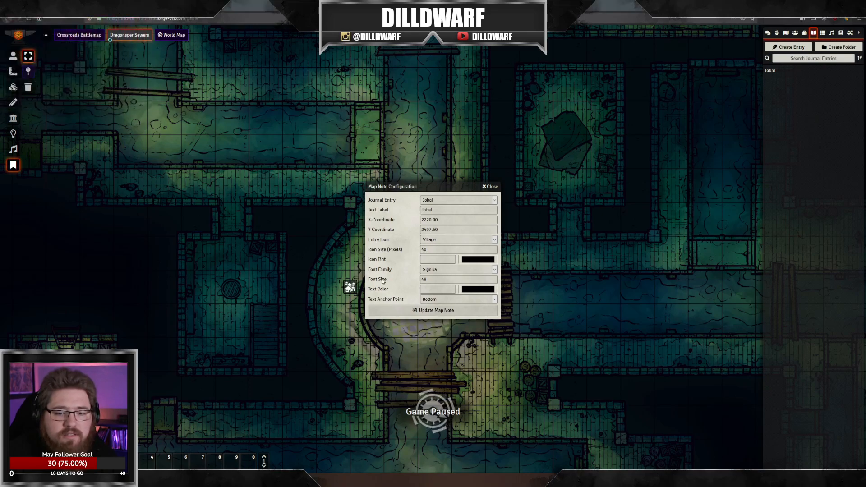
pyautogui.click(472, 261)
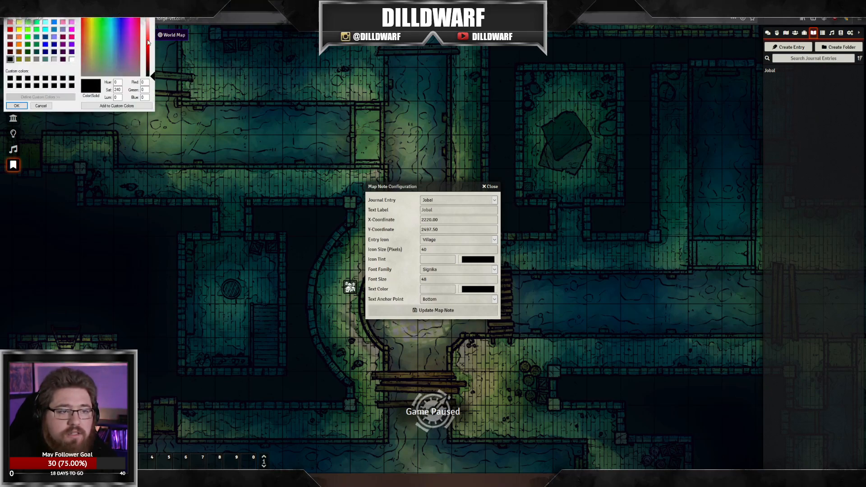
pyautogui.click(138, 20)
pyautogui.click(17, 105)
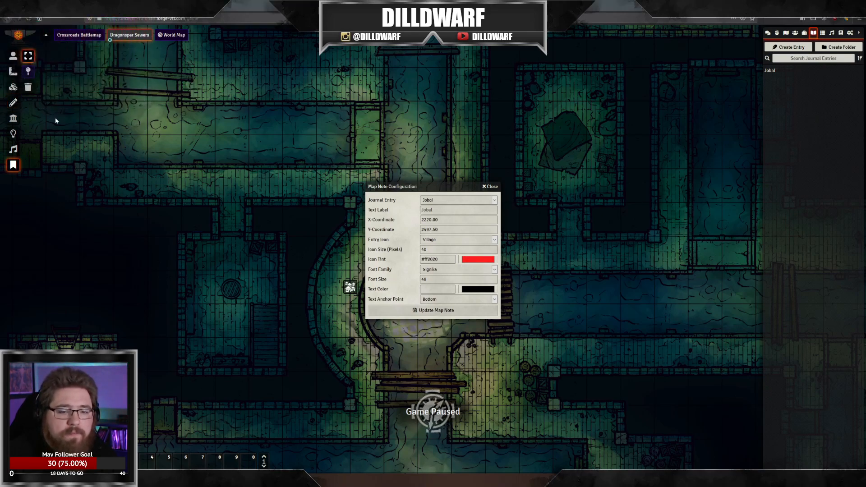
pyautogui.click(433, 310)
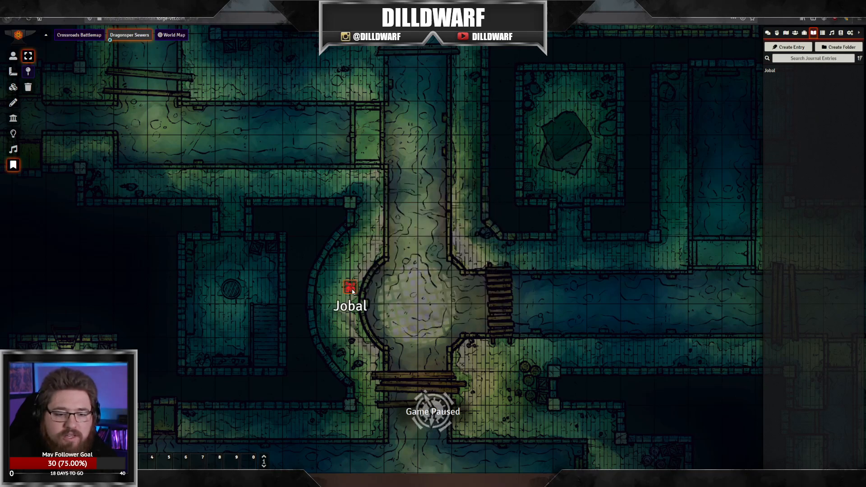
# Step: Move the Jobal note slightly west, review its font family options, and reduce its label font size before updating the note
pyautogui.moveTo(352, 290); pyautogui.dragTo(332, 290)
pyautogui.doubleClick(332, 289)
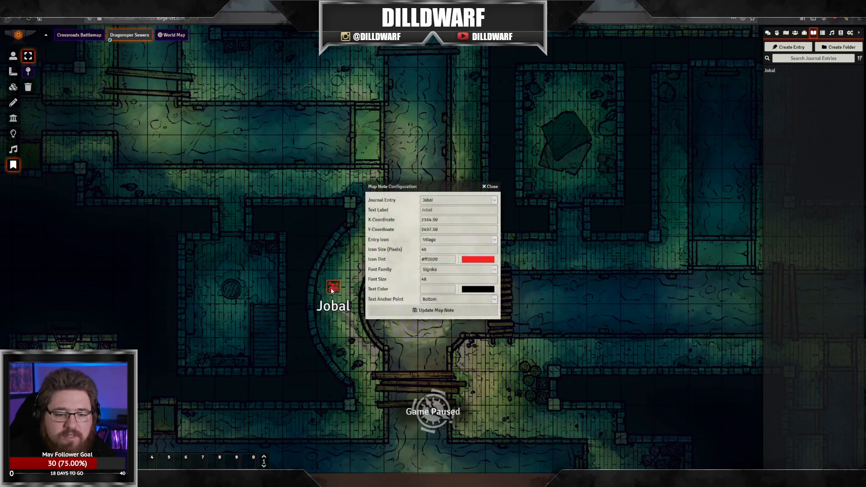
pyautogui.click(441, 272)
pyautogui.click(442, 271)
pyautogui.click(444, 270)
pyautogui.click(445, 269)
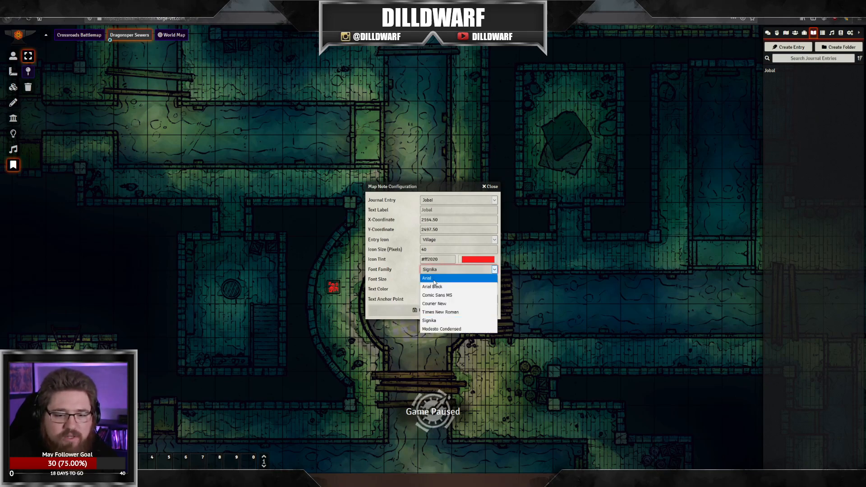
pyautogui.click(384, 282)
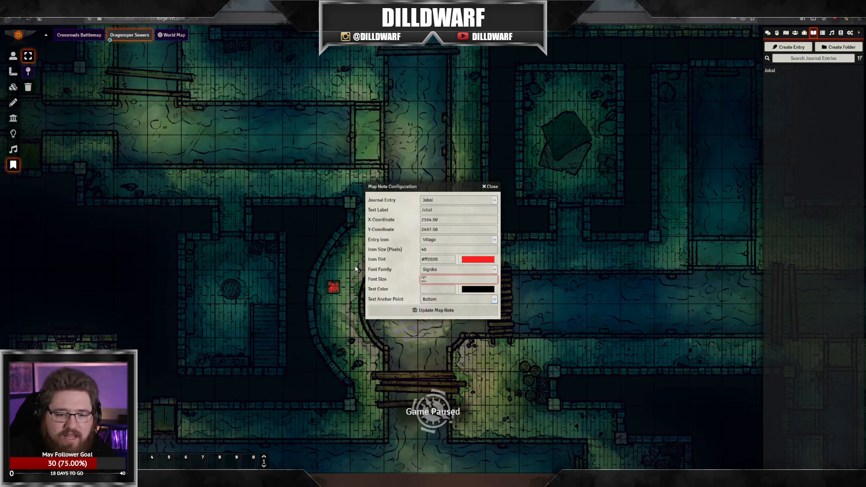
pyautogui.press('Return')
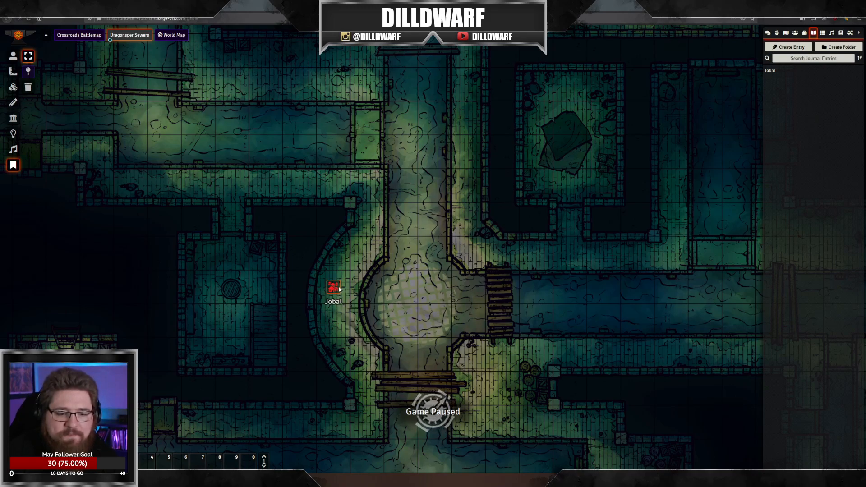
# Step: Move the Jobal note onto the outer curved wall, view and close its journal entry, and delete the note from the map
pyautogui.moveTo(337, 287); pyautogui.dragTo(336, 276)
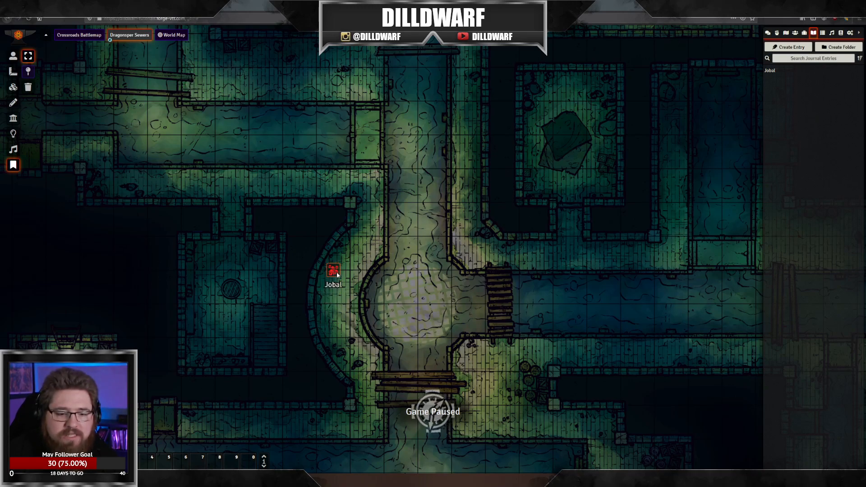
pyautogui.doubleClick(318, 286)
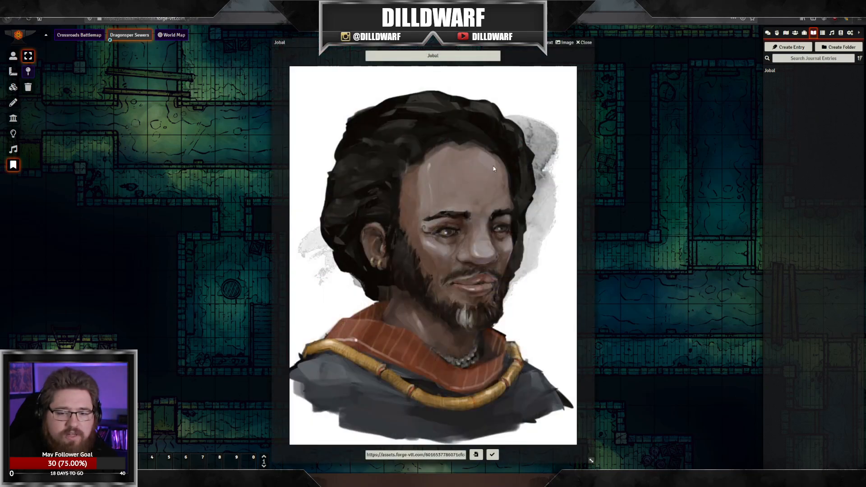
pyautogui.click(584, 43)
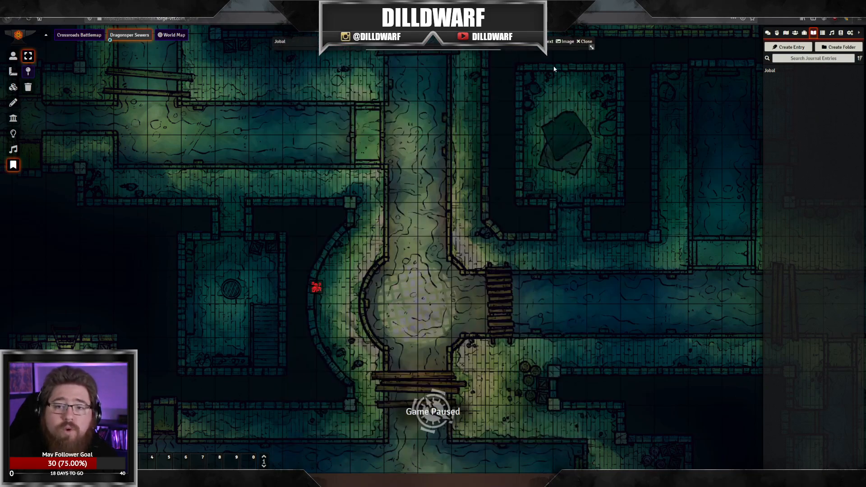
pyautogui.press('Delete')
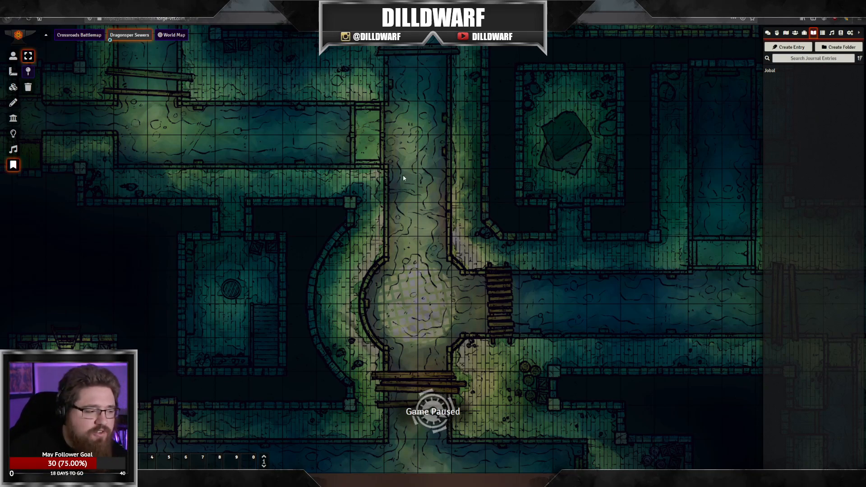
pyautogui.hotkey('alt', 'Tab')
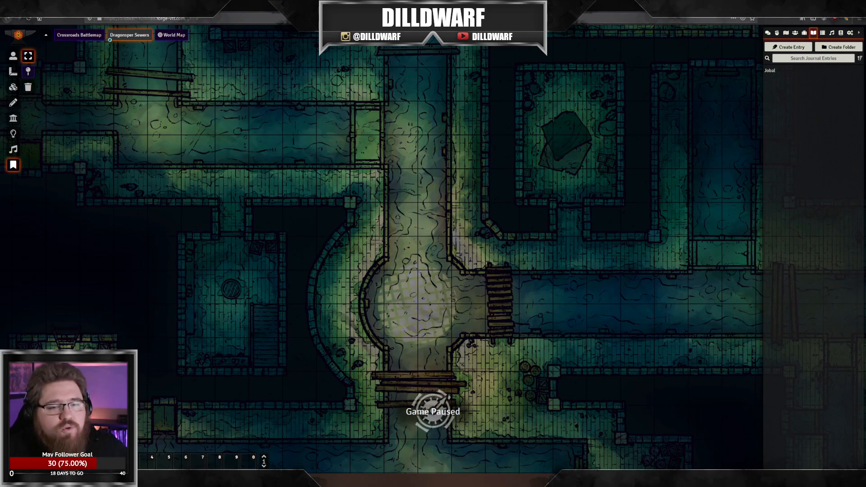
pyautogui.hotkey('alt', 'Tab')
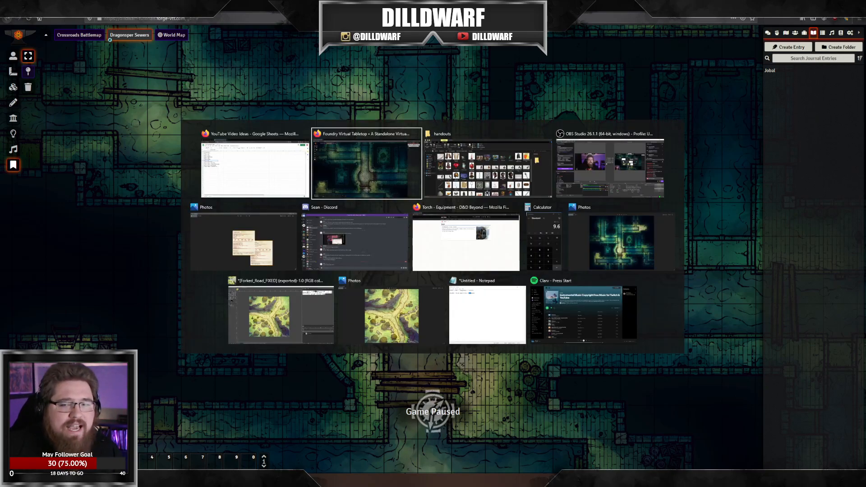
pyautogui.hotkey('alt', 'Tab')
pyautogui.hotkey('alt', 'Tab')
pyautogui.hotkey('alt', 'Tab')
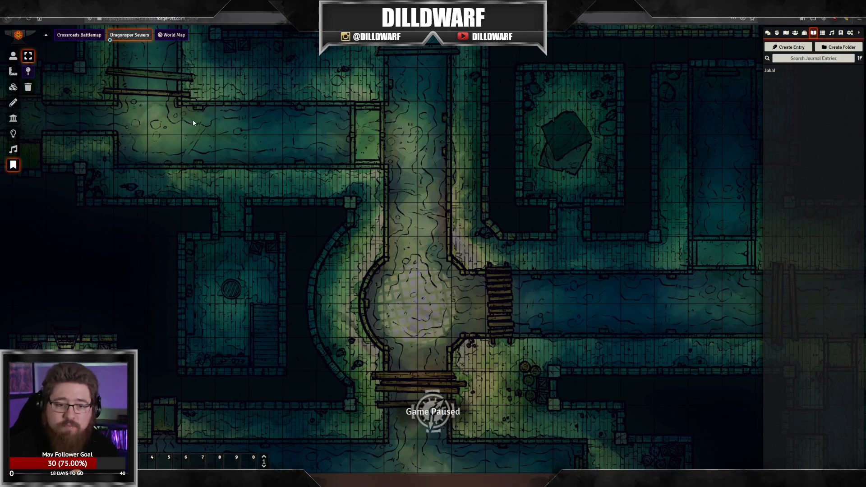
pyautogui.hotkey('alt', 'Tab')
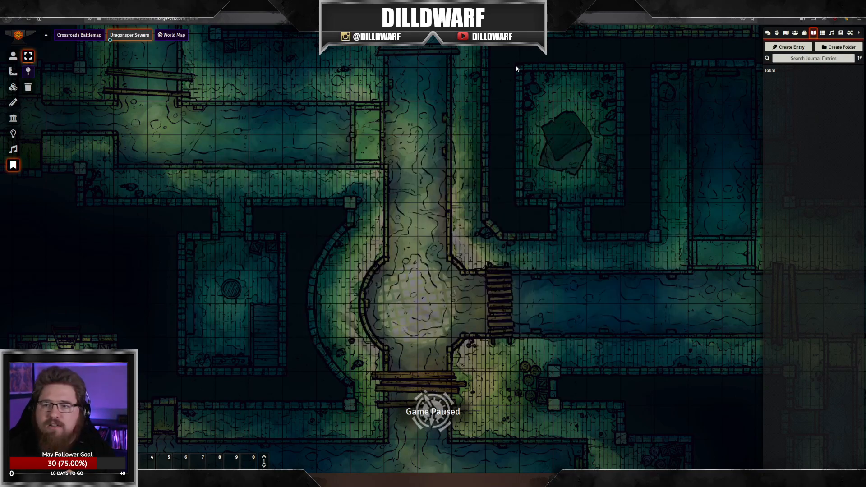
# Step: Examine the list of installed modules in Module Management and close it without activating any
pyautogui.click(850, 33)
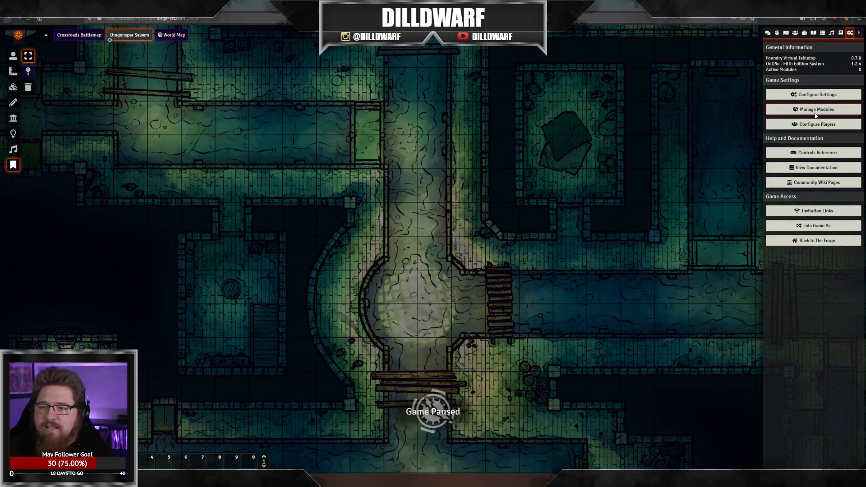
pyautogui.click(817, 109)
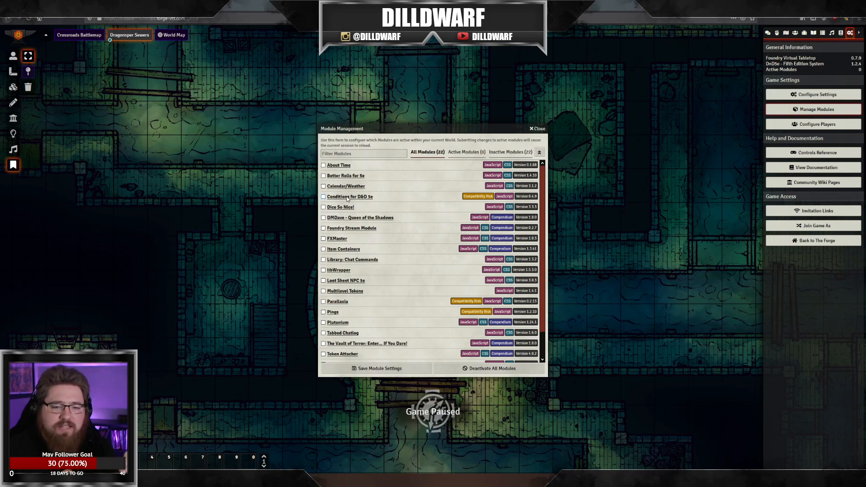
pyautogui.scroll(-1, 361, 225)
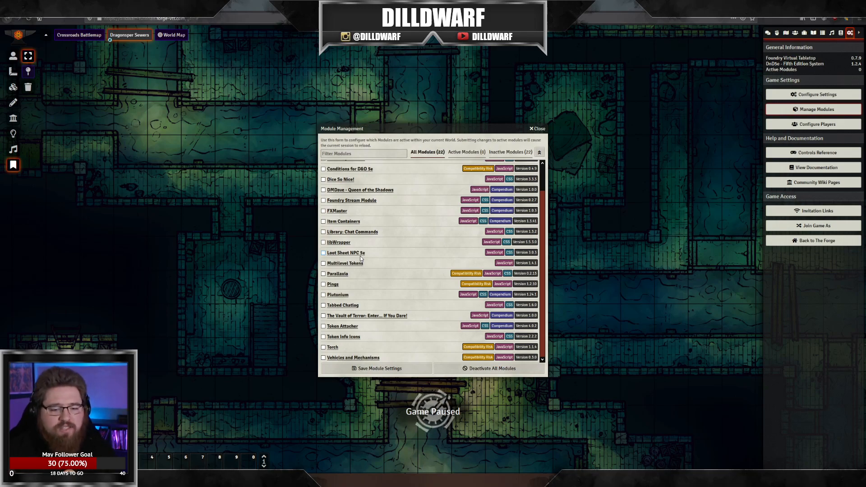
pyautogui.scroll(2, 369, 263)
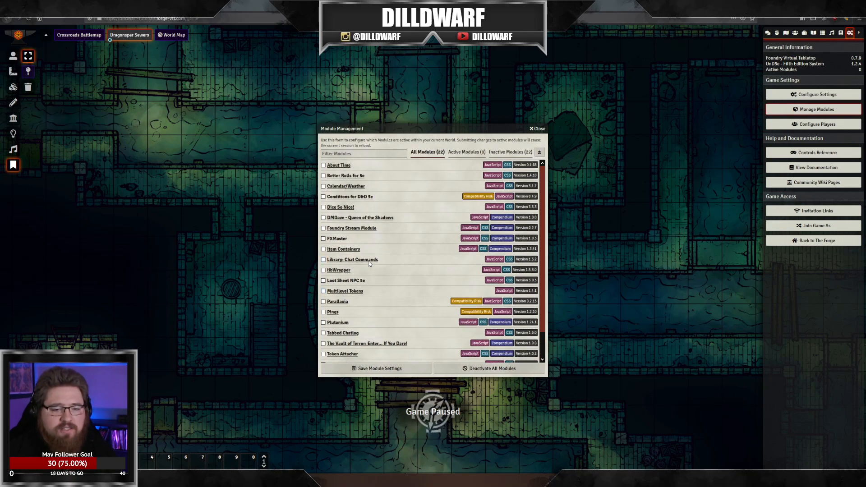
pyautogui.scroll(-1, 372, 261)
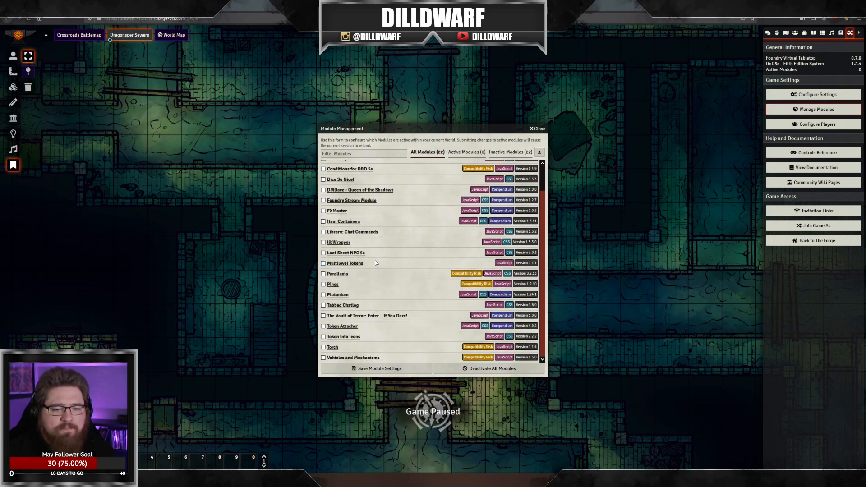
pyautogui.scroll(1, 378, 262)
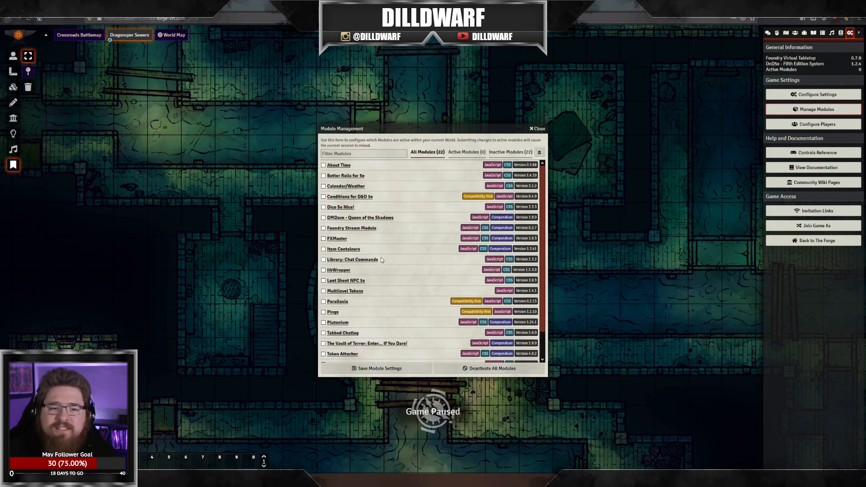
pyautogui.scroll(-1, 381, 259)
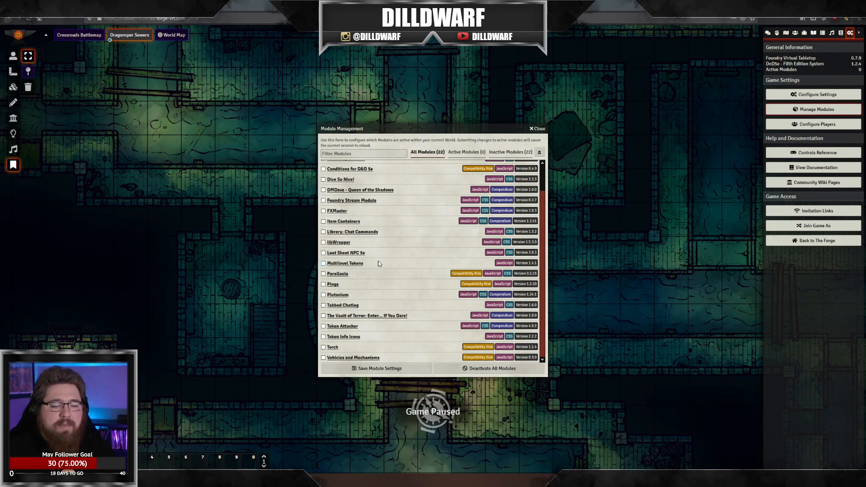
pyautogui.scroll(1, 390, 232)
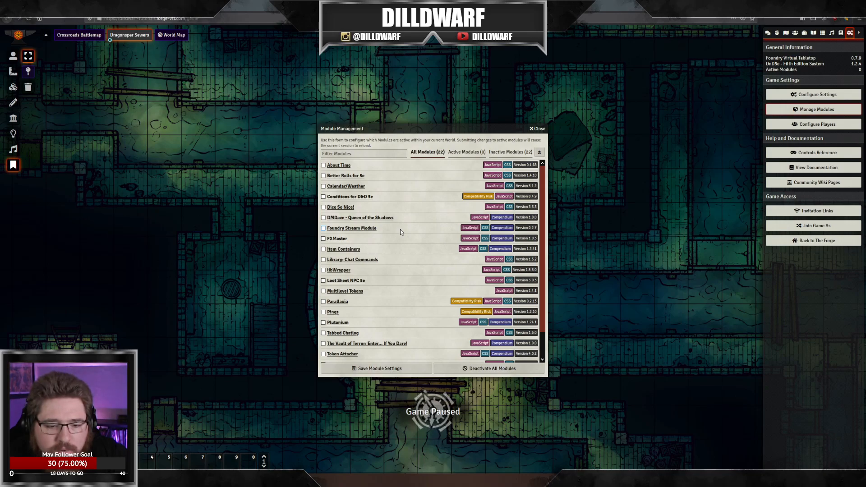
pyautogui.scroll(-1, 400, 231)
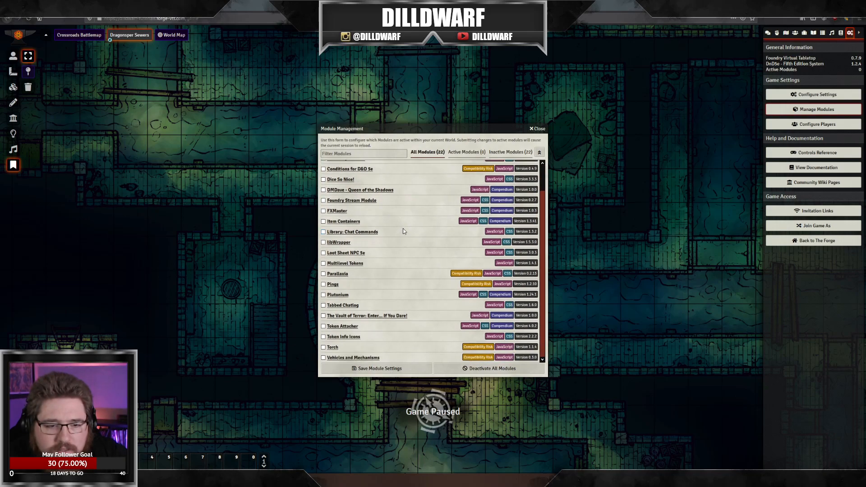
pyautogui.scroll(1, 403, 230)
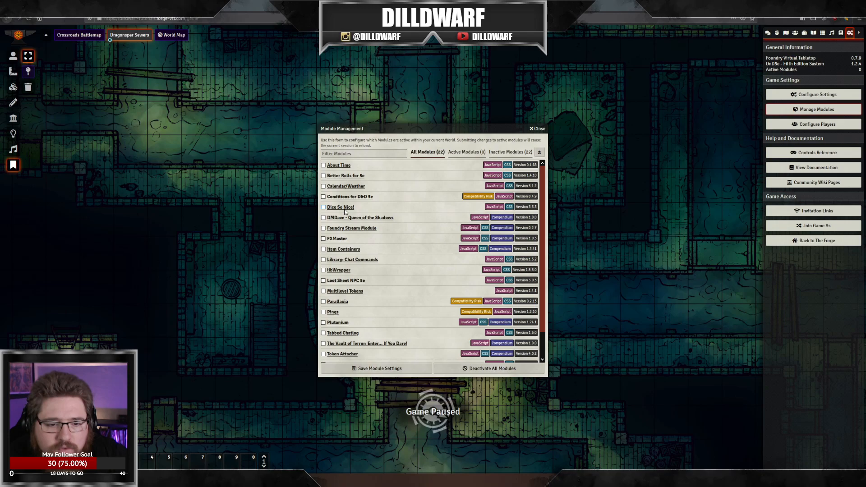
pyautogui.scroll(-1, 346, 237)
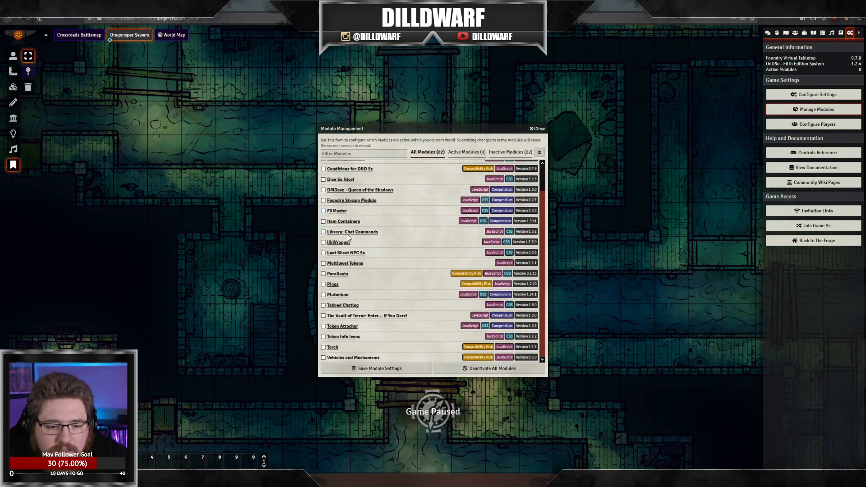
pyautogui.scroll(1, 348, 235)
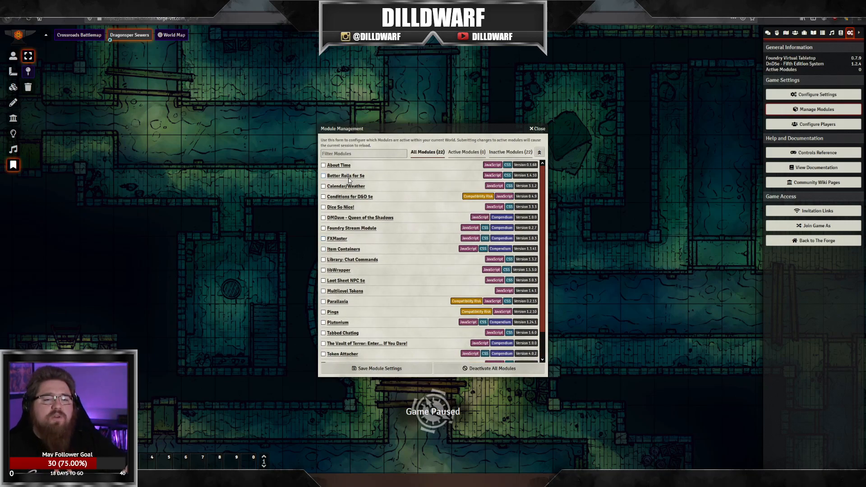
pyautogui.click(537, 129)
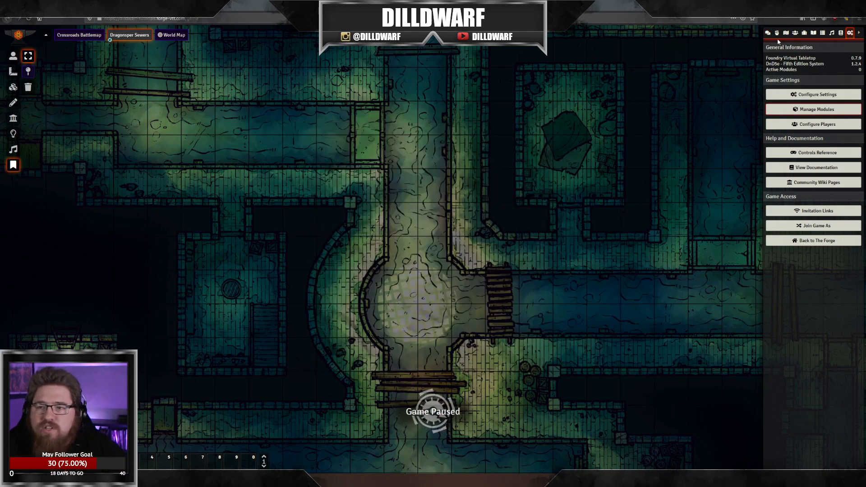
# Step: Open the Treelingading actor sheet and post its Claw attack to the chat log
pyautogui.click(794, 33)
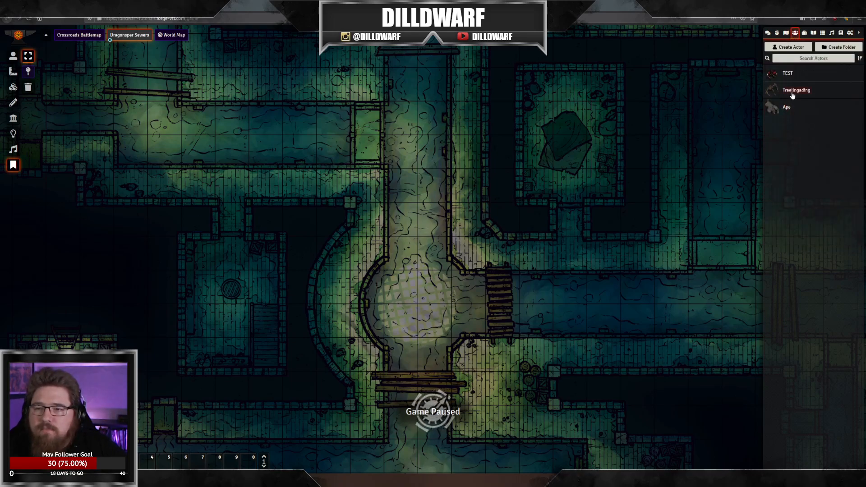
pyautogui.click(791, 96)
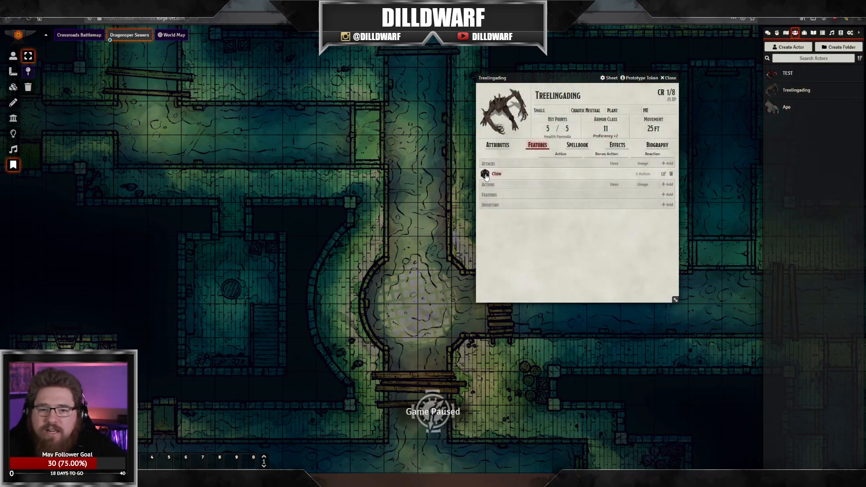
pyautogui.click(768, 35)
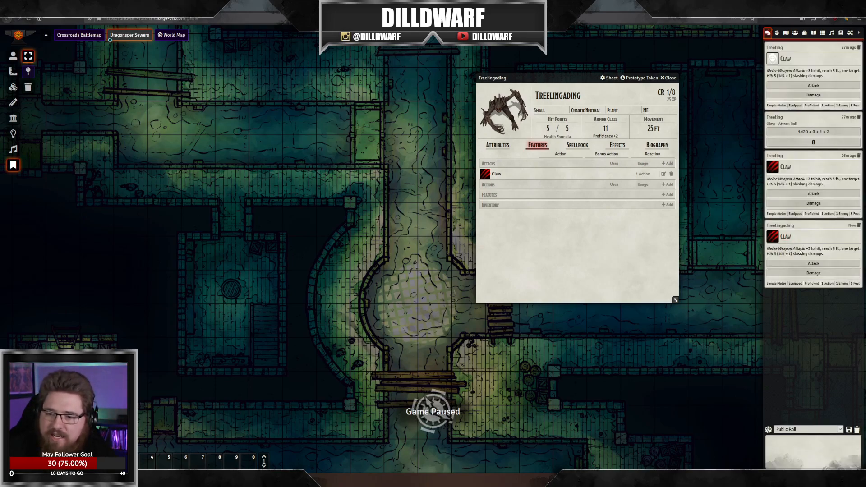
# Step: Roll the Claw's attack and damage from its chat card as normal public rolls
pyautogui.click(814, 264)
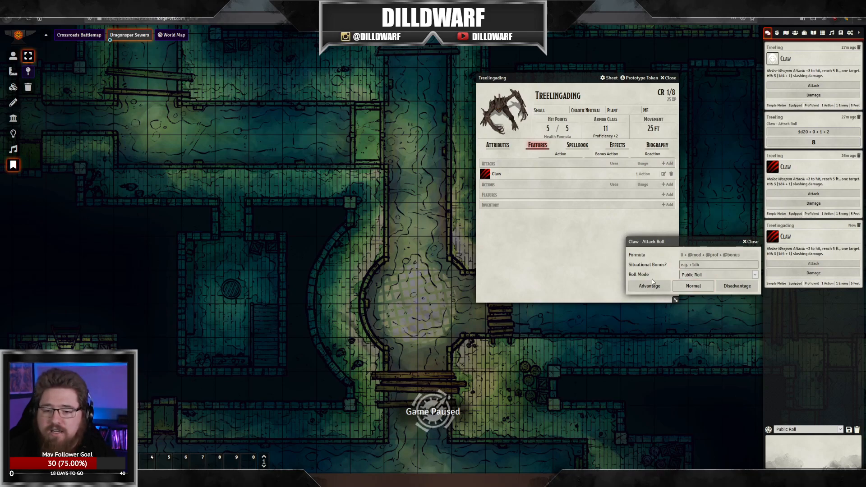
pyautogui.click(693, 287)
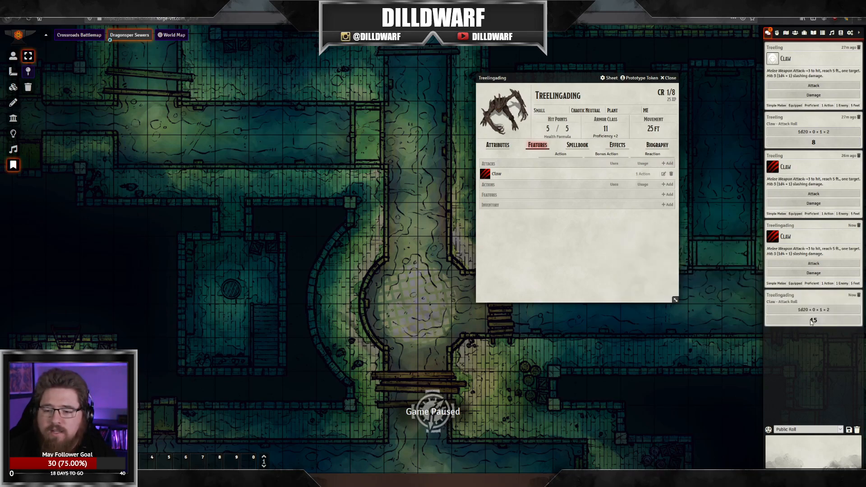
pyautogui.click(816, 273)
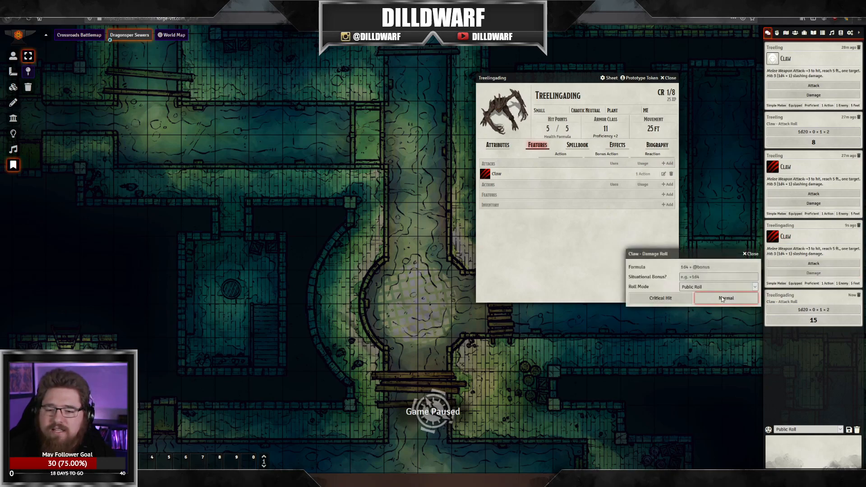
pyautogui.click(721, 299)
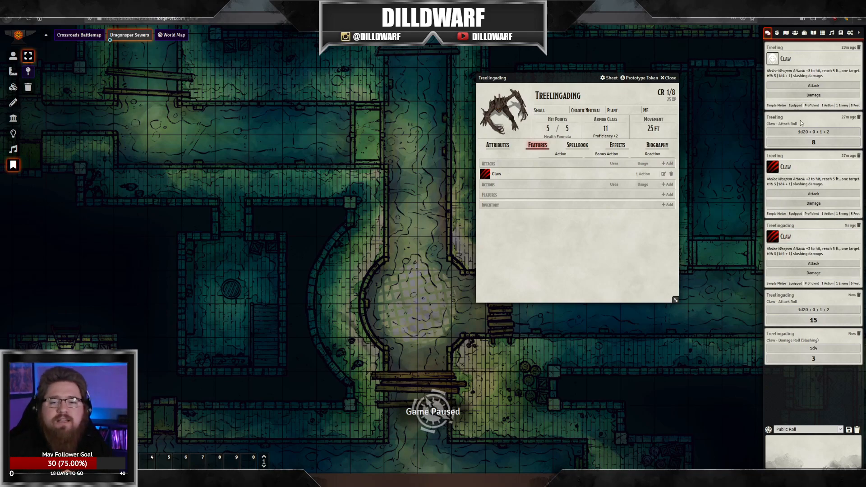
# Step: Post the Treelingading's Claw to chat again, roll its attack and damage as normal rolls, and close the actor sheet
pyautogui.click(485, 173)
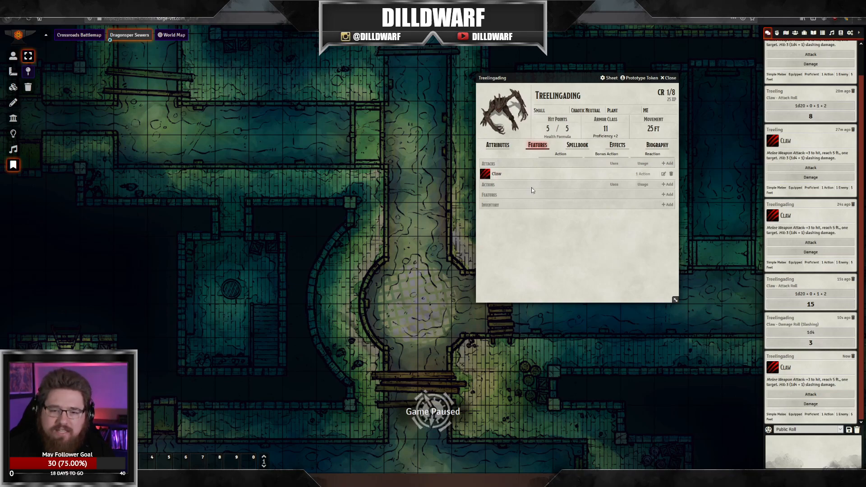
pyautogui.click(811, 394)
pyautogui.click(693, 419)
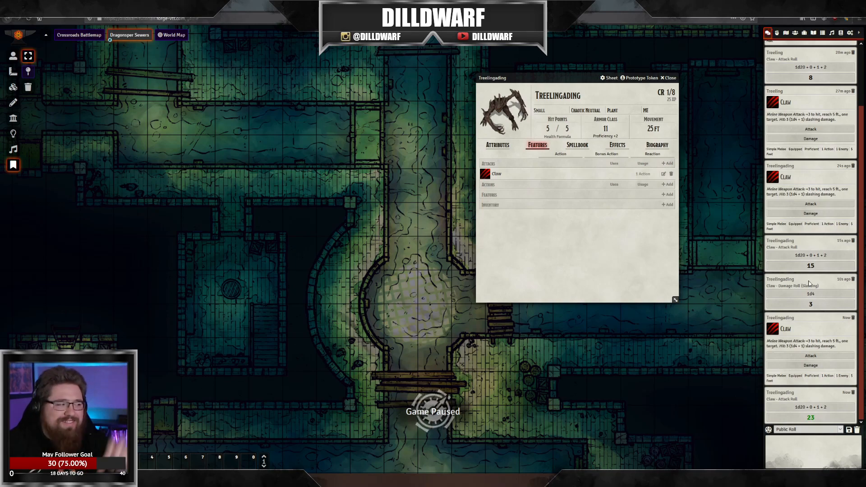
pyautogui.click(802, 366)
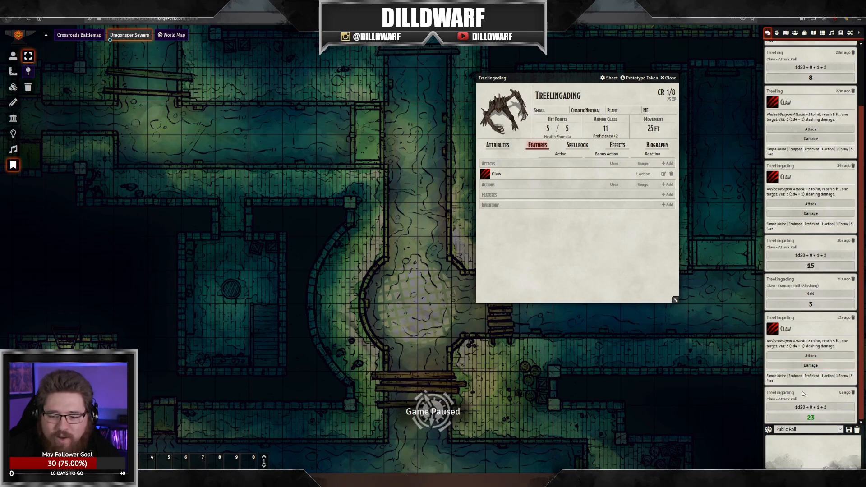
pyautogui.click(719, 383)
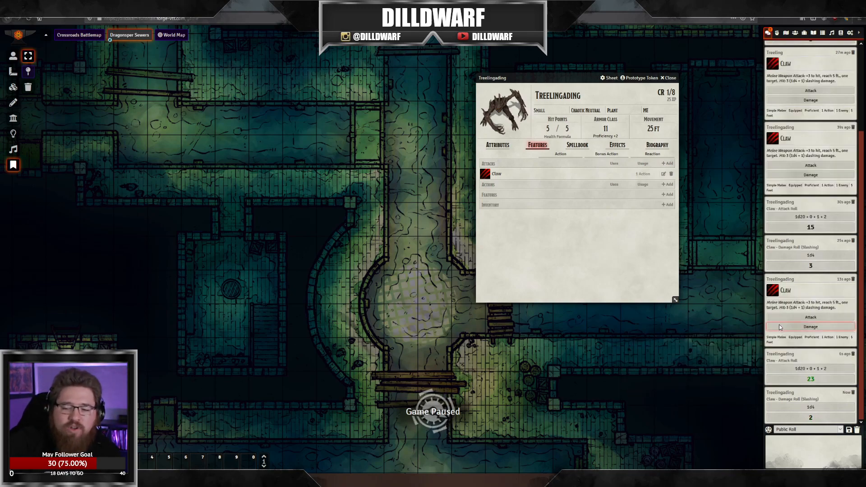
pyautogui.click(669, 79)
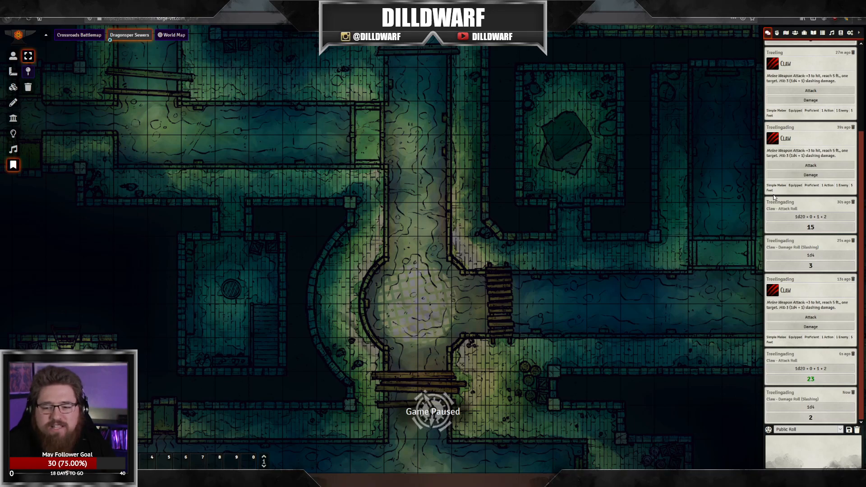
# Step: Switch to The Forge website in the browser and open its Bazaar for installing systems and modules
pyautogui.hotkey('alt', 'Tab')
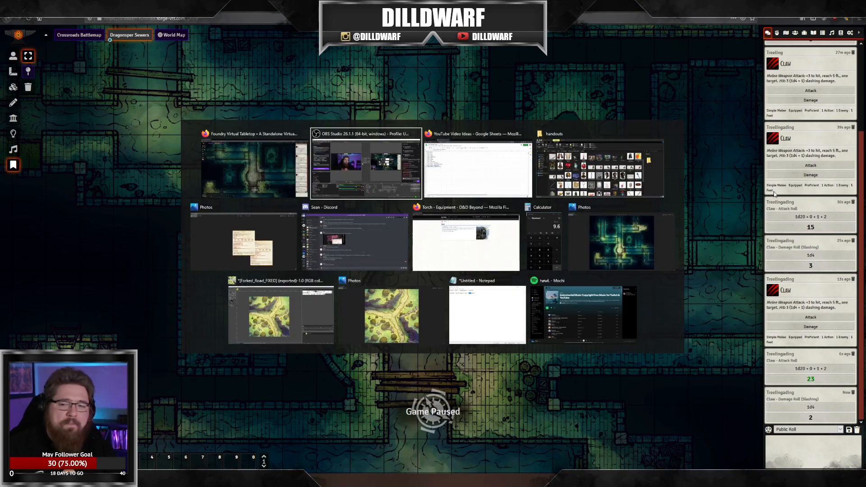
pyautogui.hotkey('alt', 'Tab')
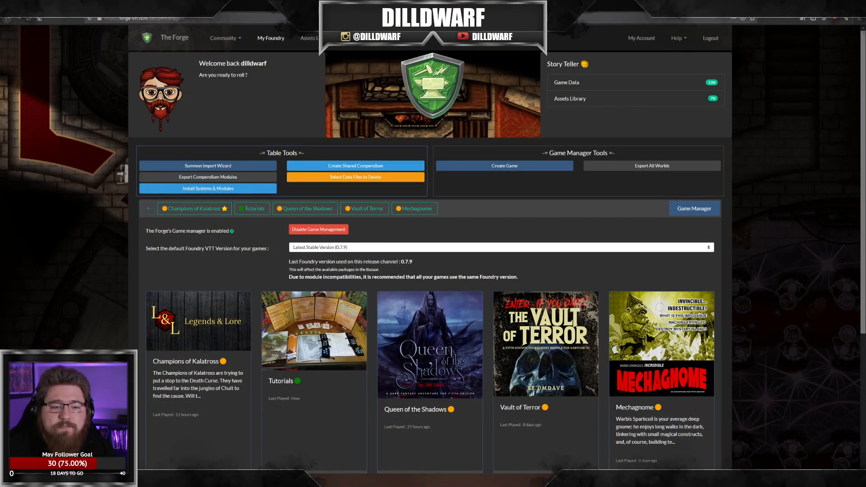
pyautogui.moveTo(189, 308)
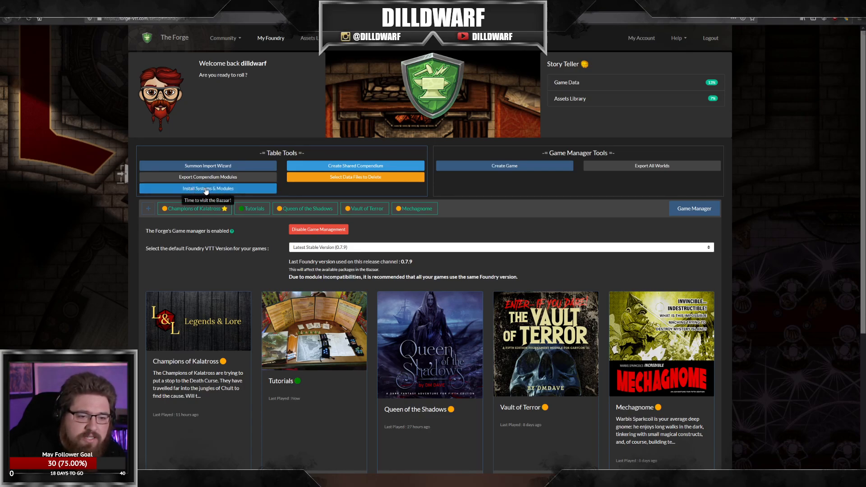
pyautogui.click(224, 189)
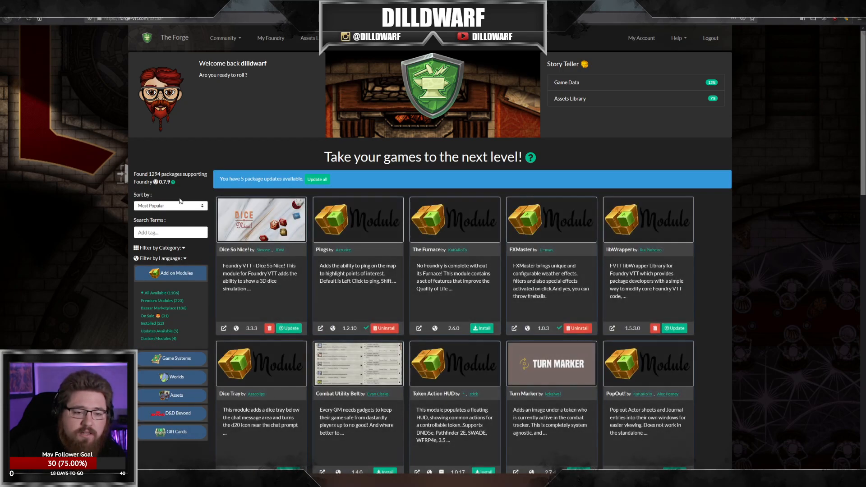
# Step: Point out the Dice So Nice! module by its title in the Bazaar and update it
pyautogui.moveTo(219, 251); pyautogui.dragTo(249, 251)
pyautogui.click(238, 251)
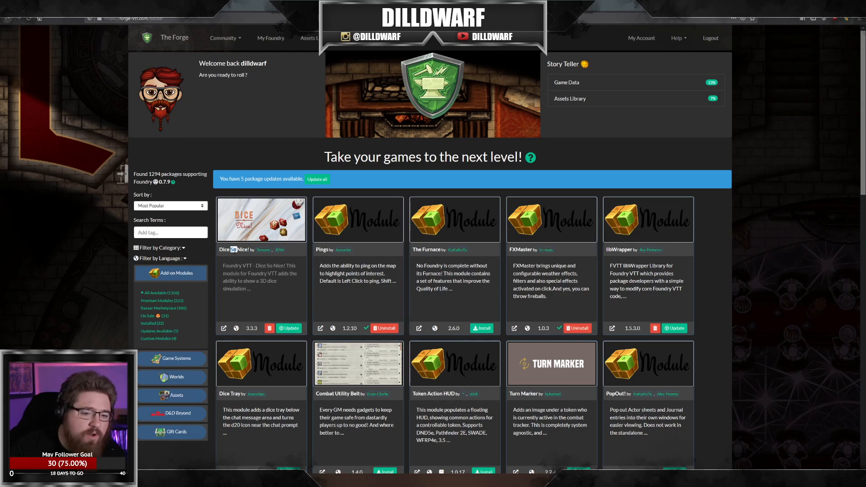
pyautogui.tripleClick(234, 251)
pyautogui.click(233, 250)
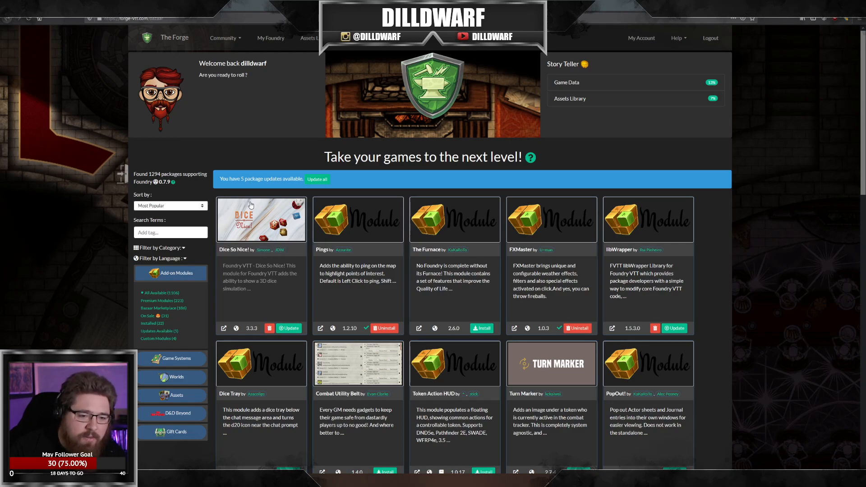
pyautogui.click(291, 327)
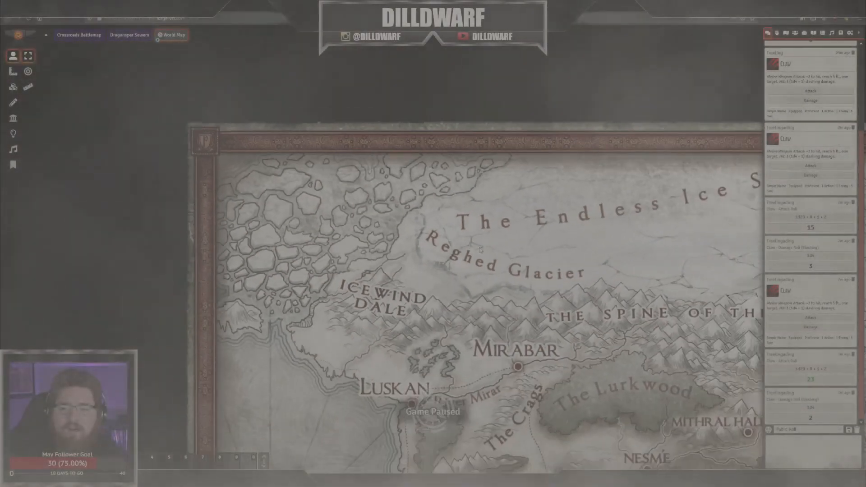
# Step: Back in the Foundry world, review the modules available for activation in Module Management, including Dice So Nice!, and close the list
pyautogui.scroll(-1, 480, 250)
pyautogui.moveTo(480, 250); pyautogui.dragTo(263, 76)
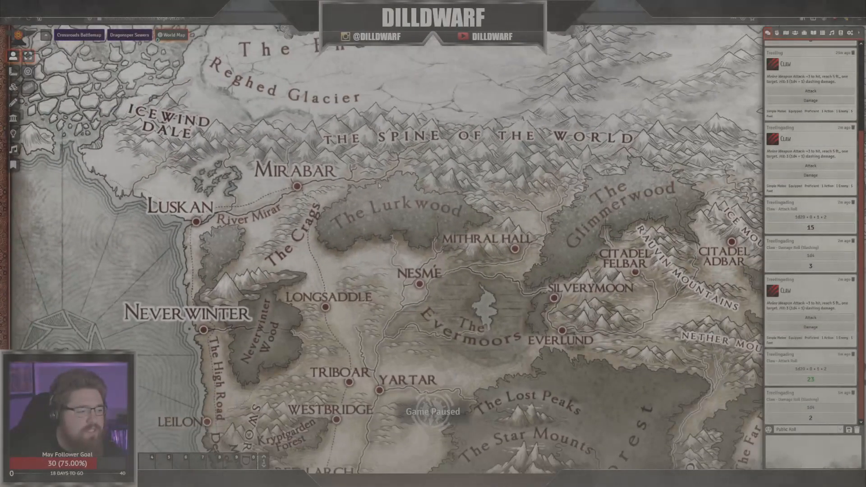
pyautogui.click(849, 34)
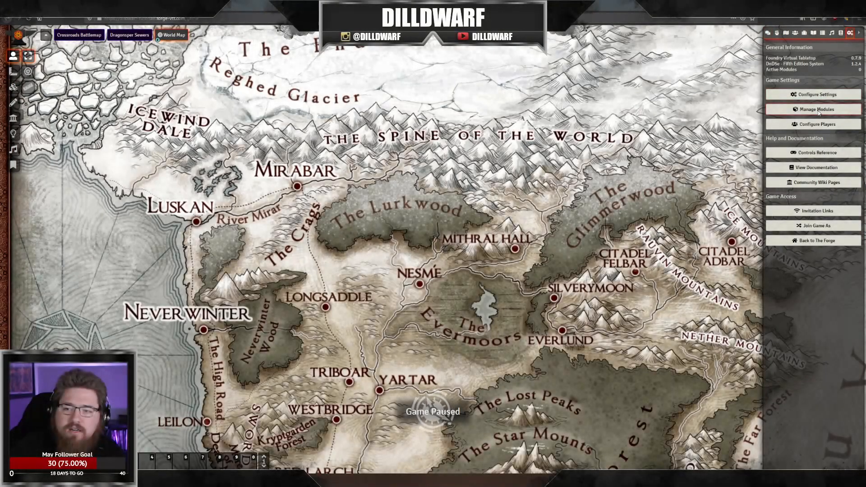
pyautogui.click(817, 110)
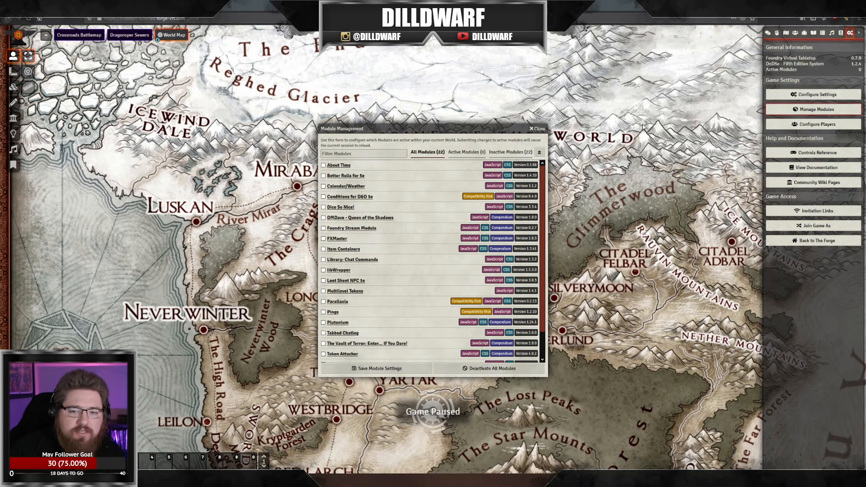
pyautogui.scroll(-1, 387, 195)
pyautogui.scroll(1, 360, 221)
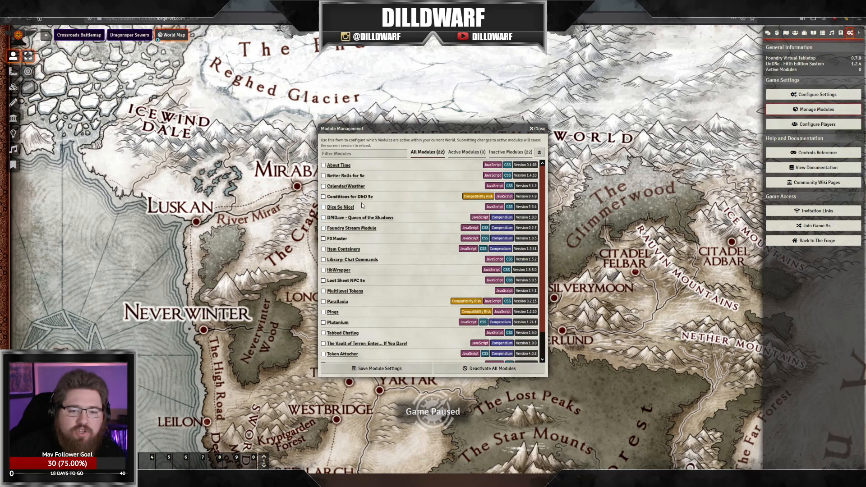
pyautogui.scroll(-1, 365, 226)
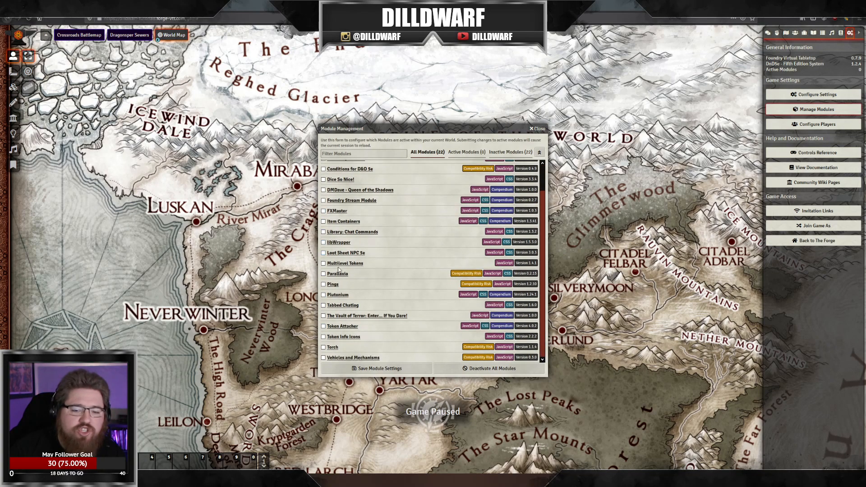
pyautogui.scroll(1, 383, 315)
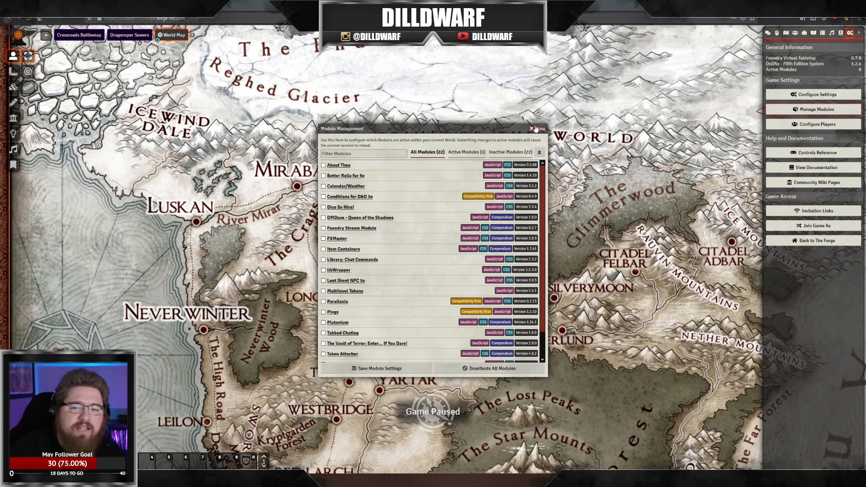
pyautogui.scroll(-5, 315, 178)
pyautogui.scroll(-1, 363, 225)
pyautogui.scroll(1, 364, 224)
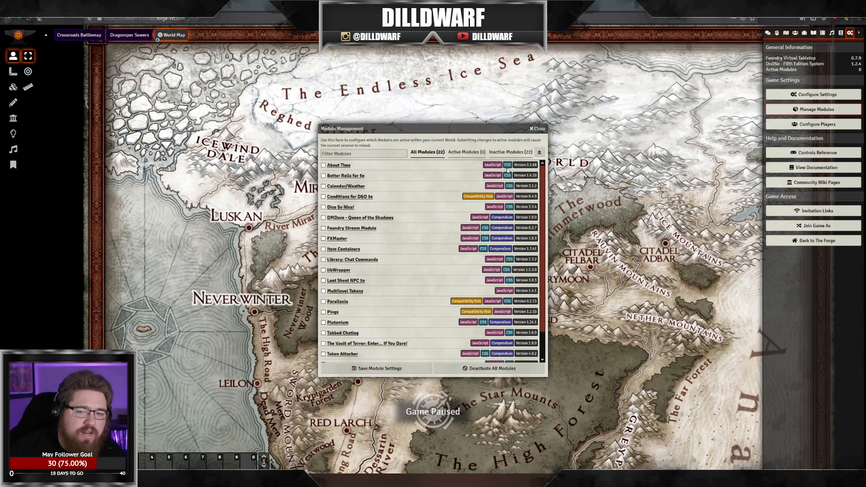
pyautogui.scroll(-1, 389, 207)
pyautogui.click(537, 129)
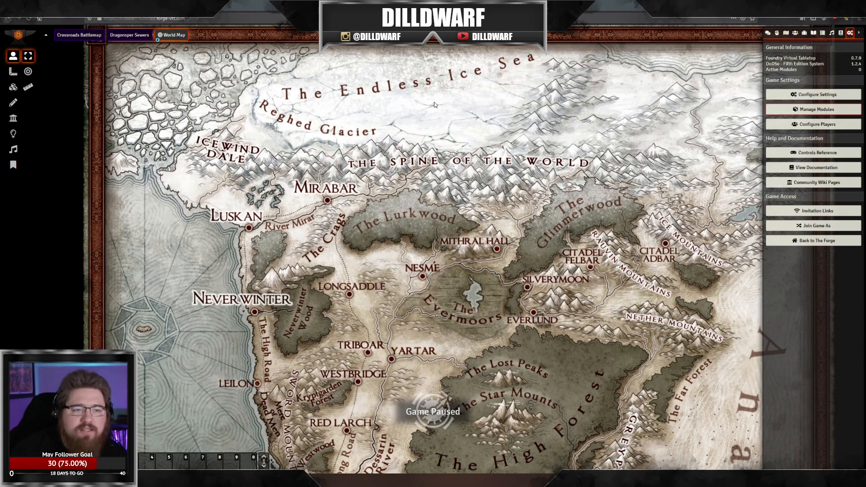
pyautogui.moveTo(441, 128); pyautogui.dragTo(432, 118)
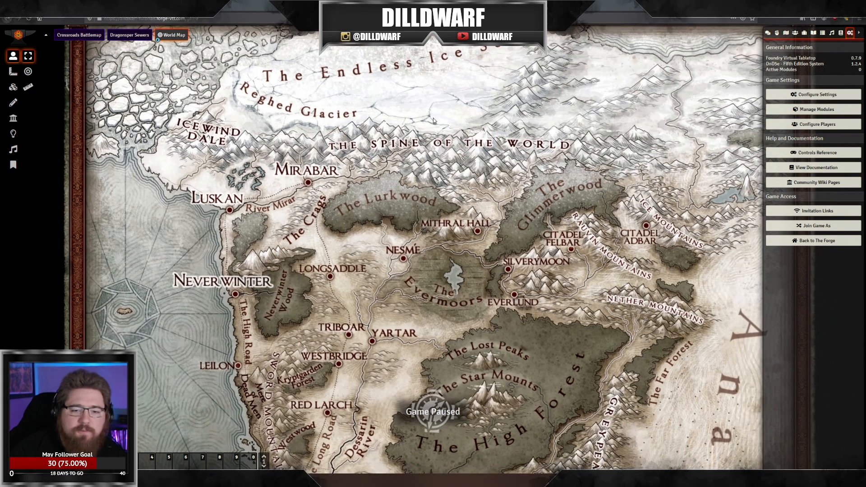
pyautogui.scroll(-3, 433, 144)
pyautogui.scroll(1, 434, 144)
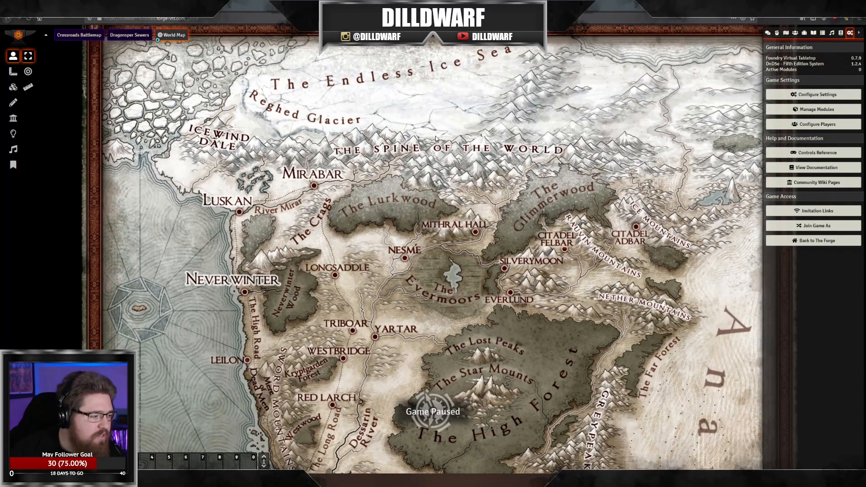